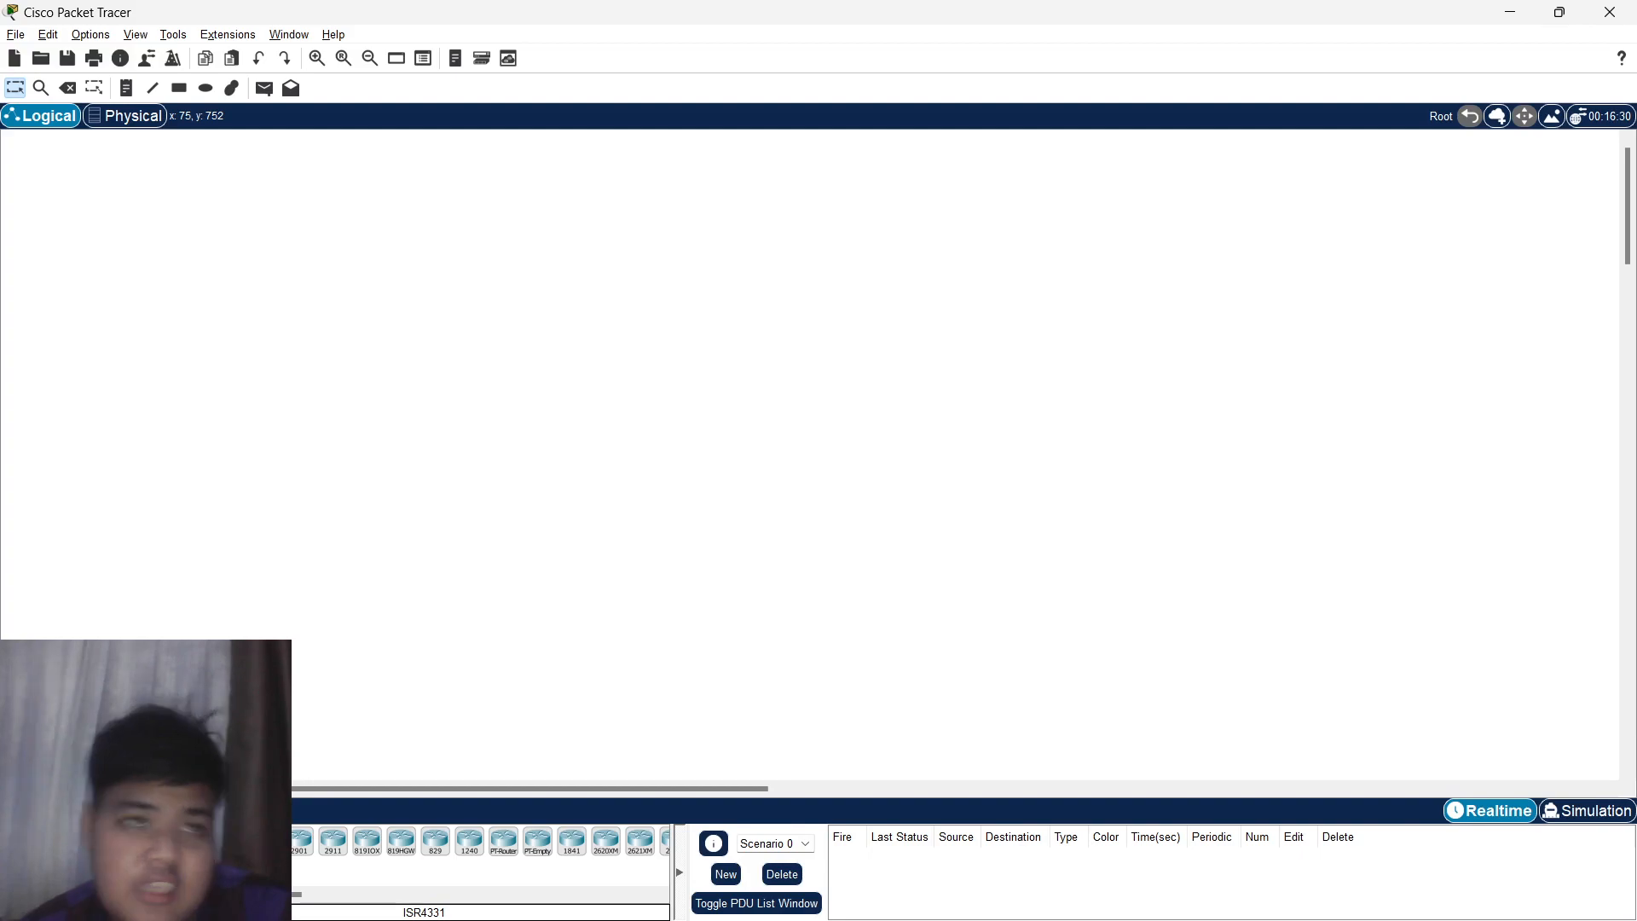
Place two generic PT routers side by side in the middle of the empty workspace.
{"action": "left_click", "coordinate": [503, 841]}
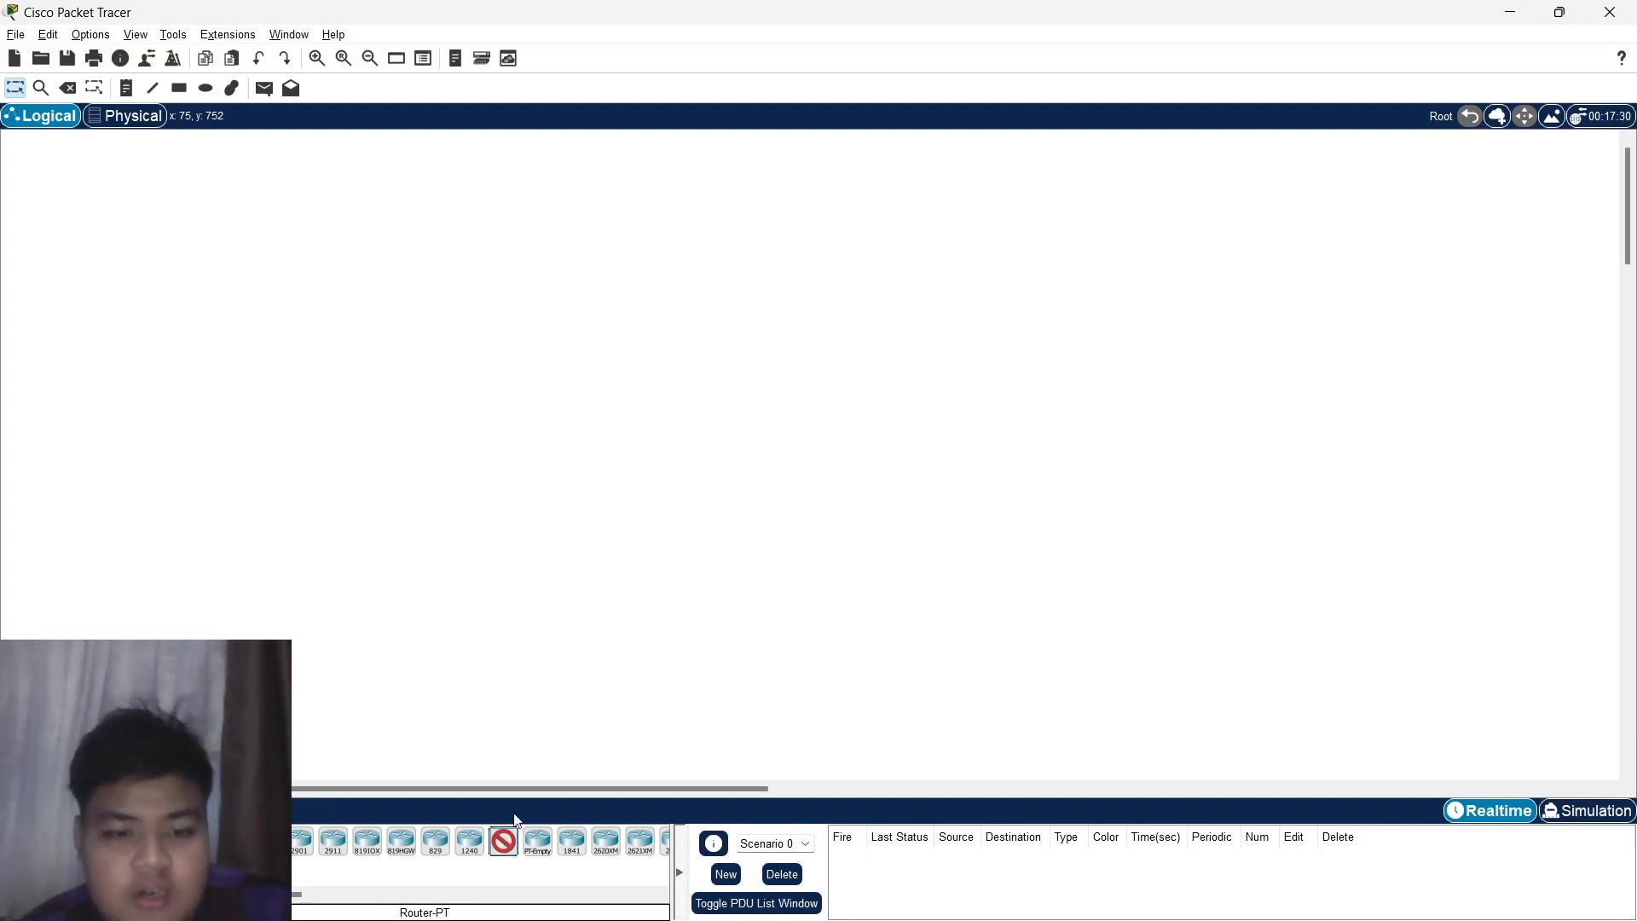
{"action": "left_click", "coordinate": [563, 428]}
{"action": "left_click", "coordinate": [503, 841]}
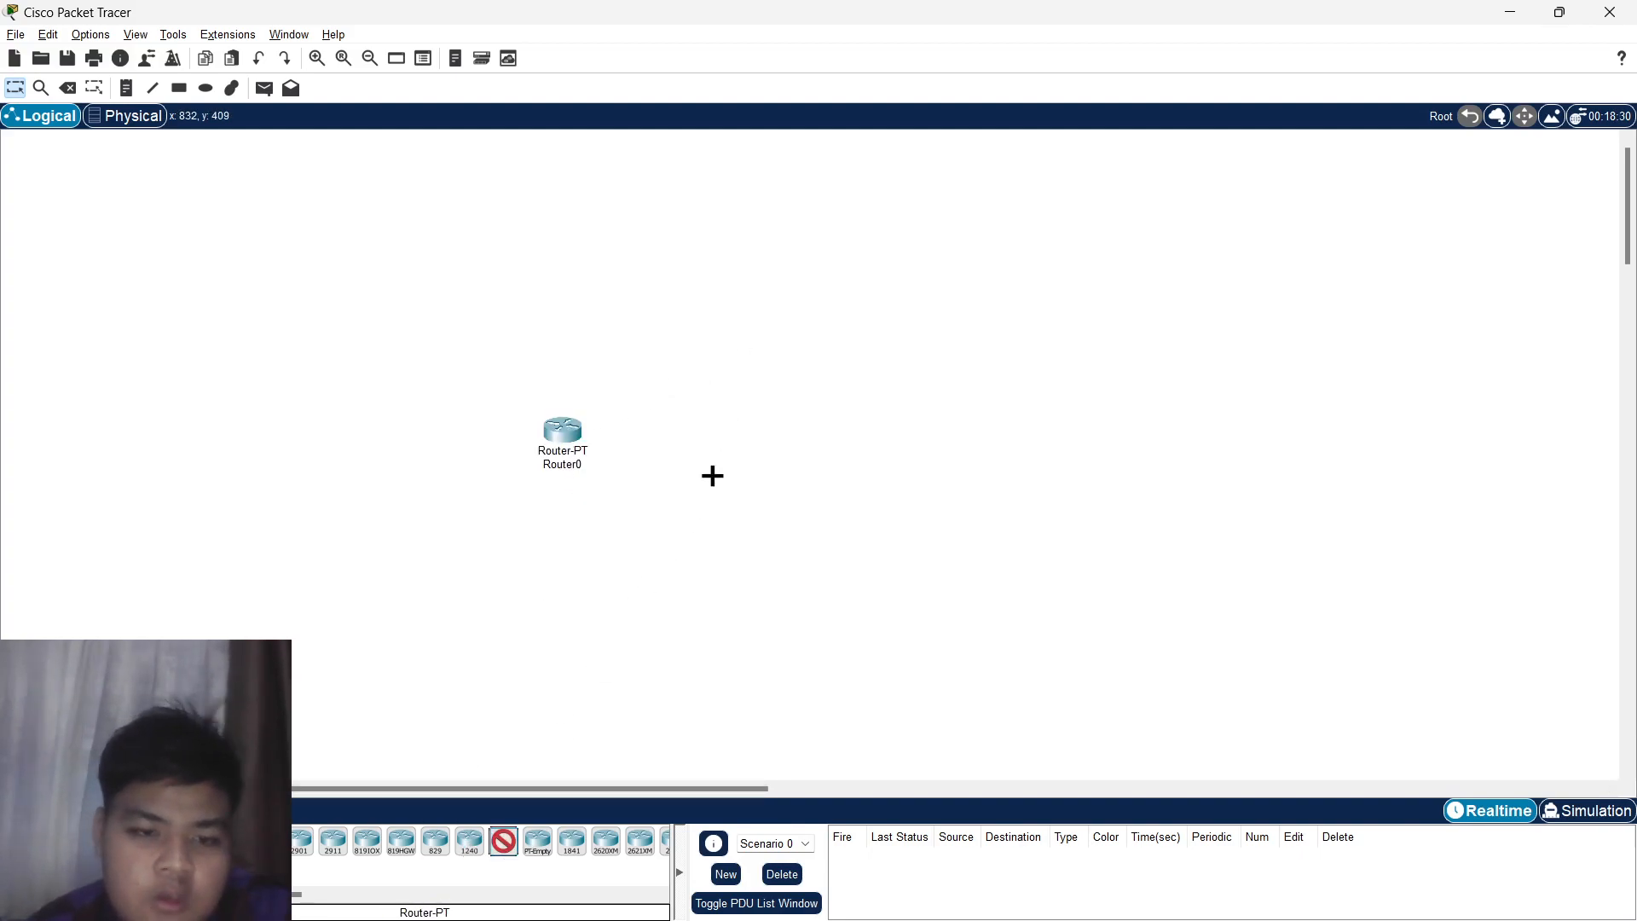
{"action": "left_click", "coordinate": [719, 440]}
Place four generic PT switches, two on the outer side of each router, and move Router1 slightly farther from Router0.
{"action": "left_click", "coordinate": [47, 840]}
{"action": "left_click", "coordinate": [17, 841]}
{"action": "left_click", "coordinate": [49, 879]}
{"action": "left_click", "coordinate": [231, 841]}
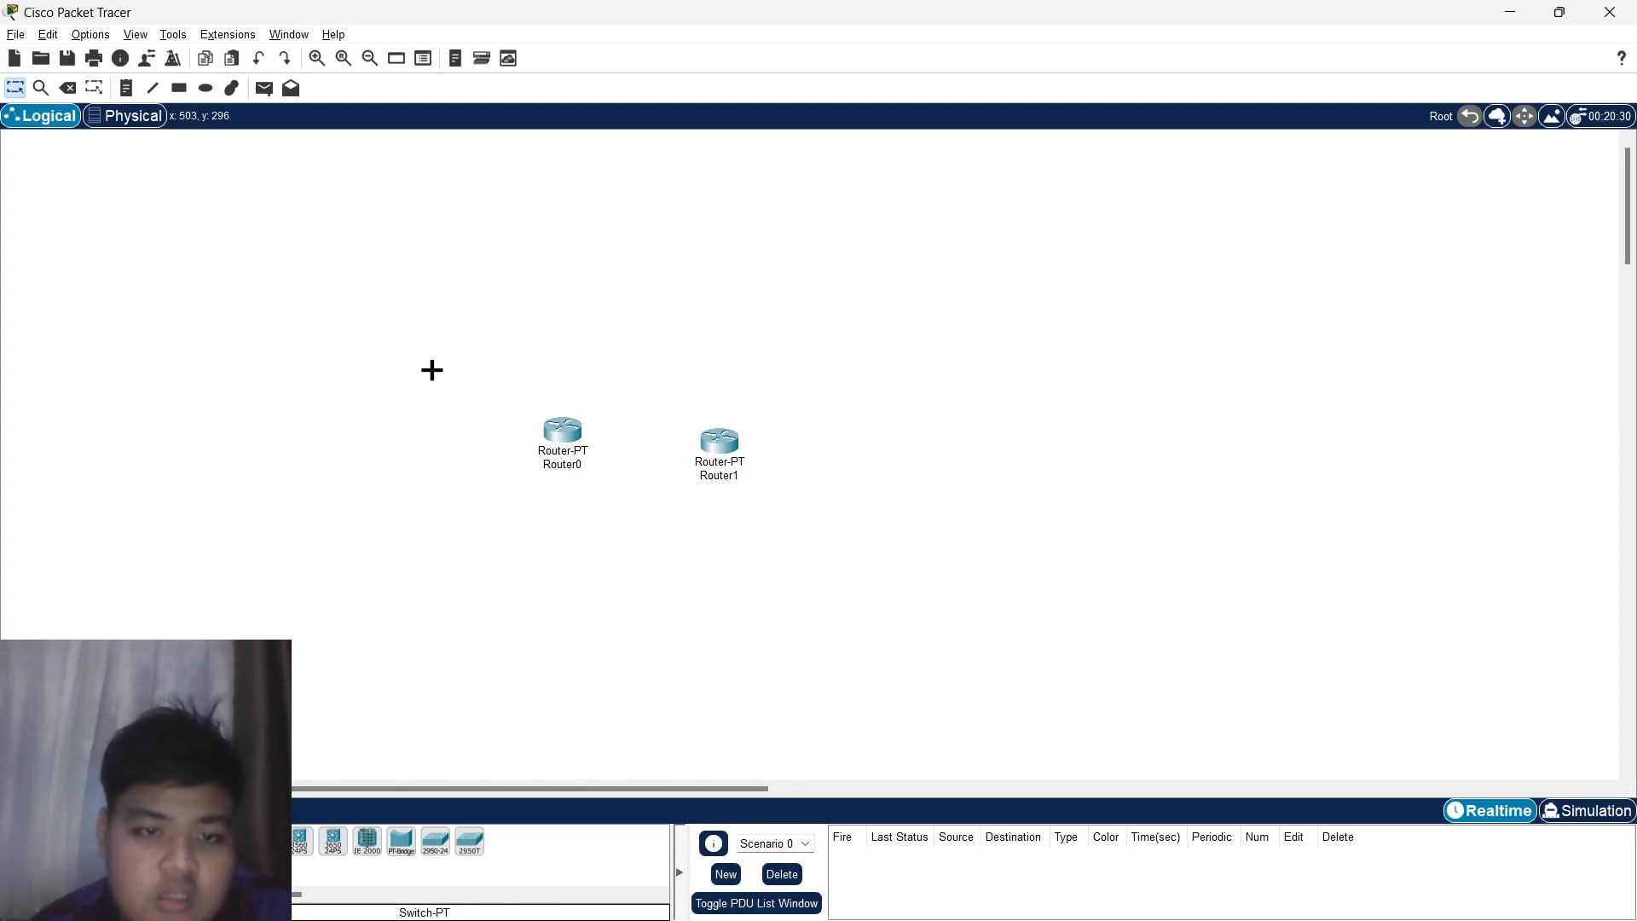
{"action": "left_click", "coordinate": [448, 336]}
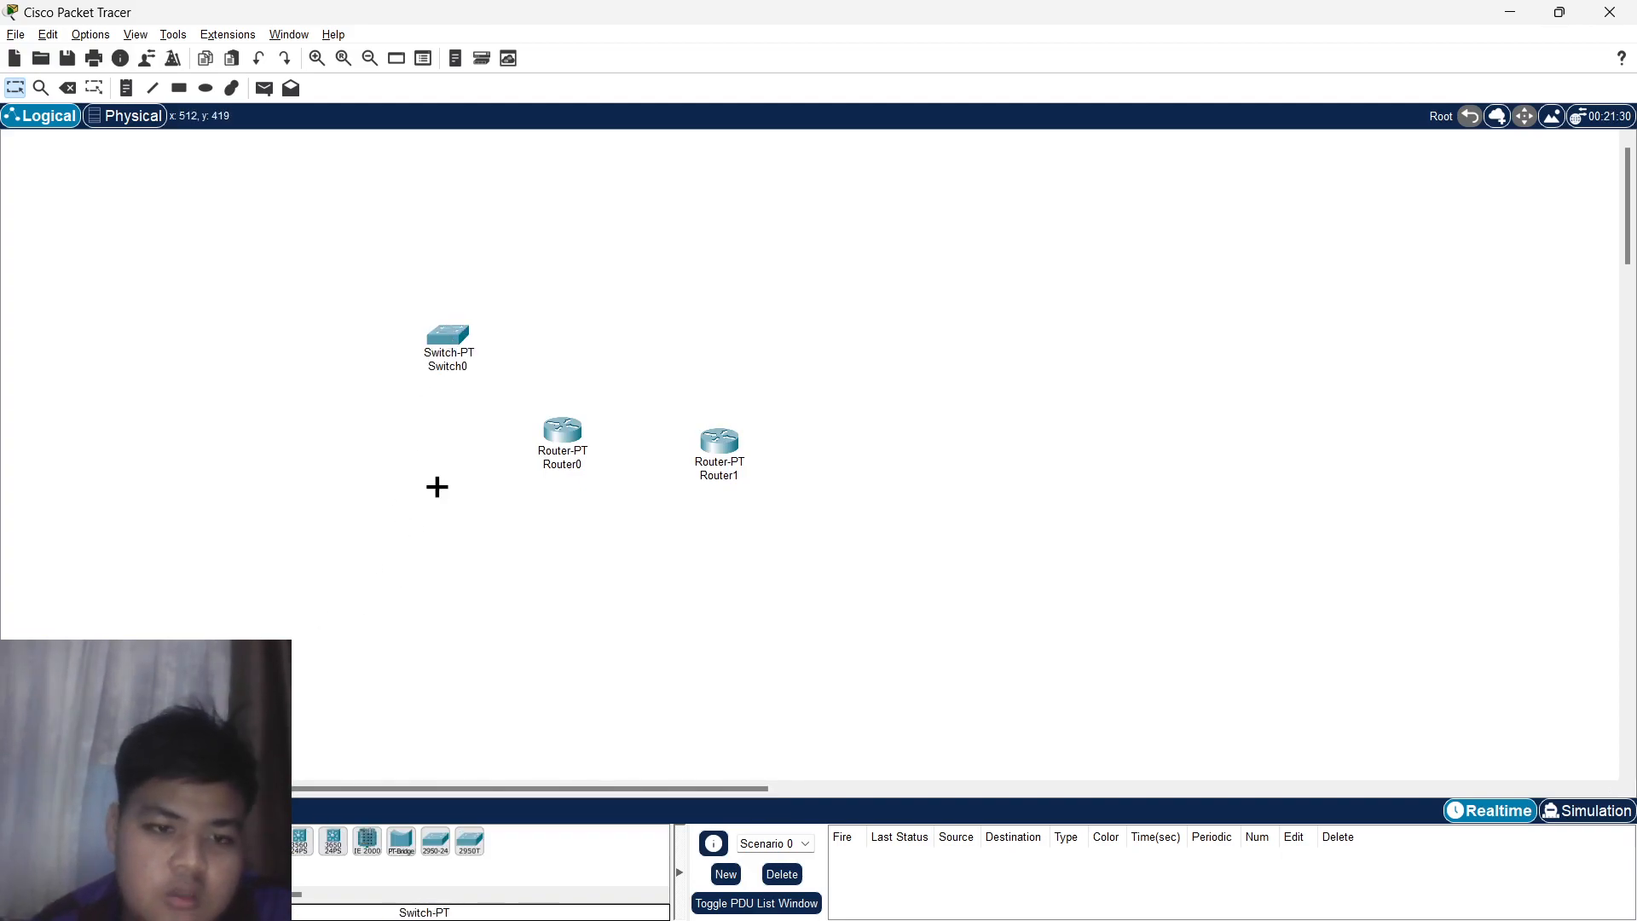
{"action": "left_click", "coordinate": [441, 530]}
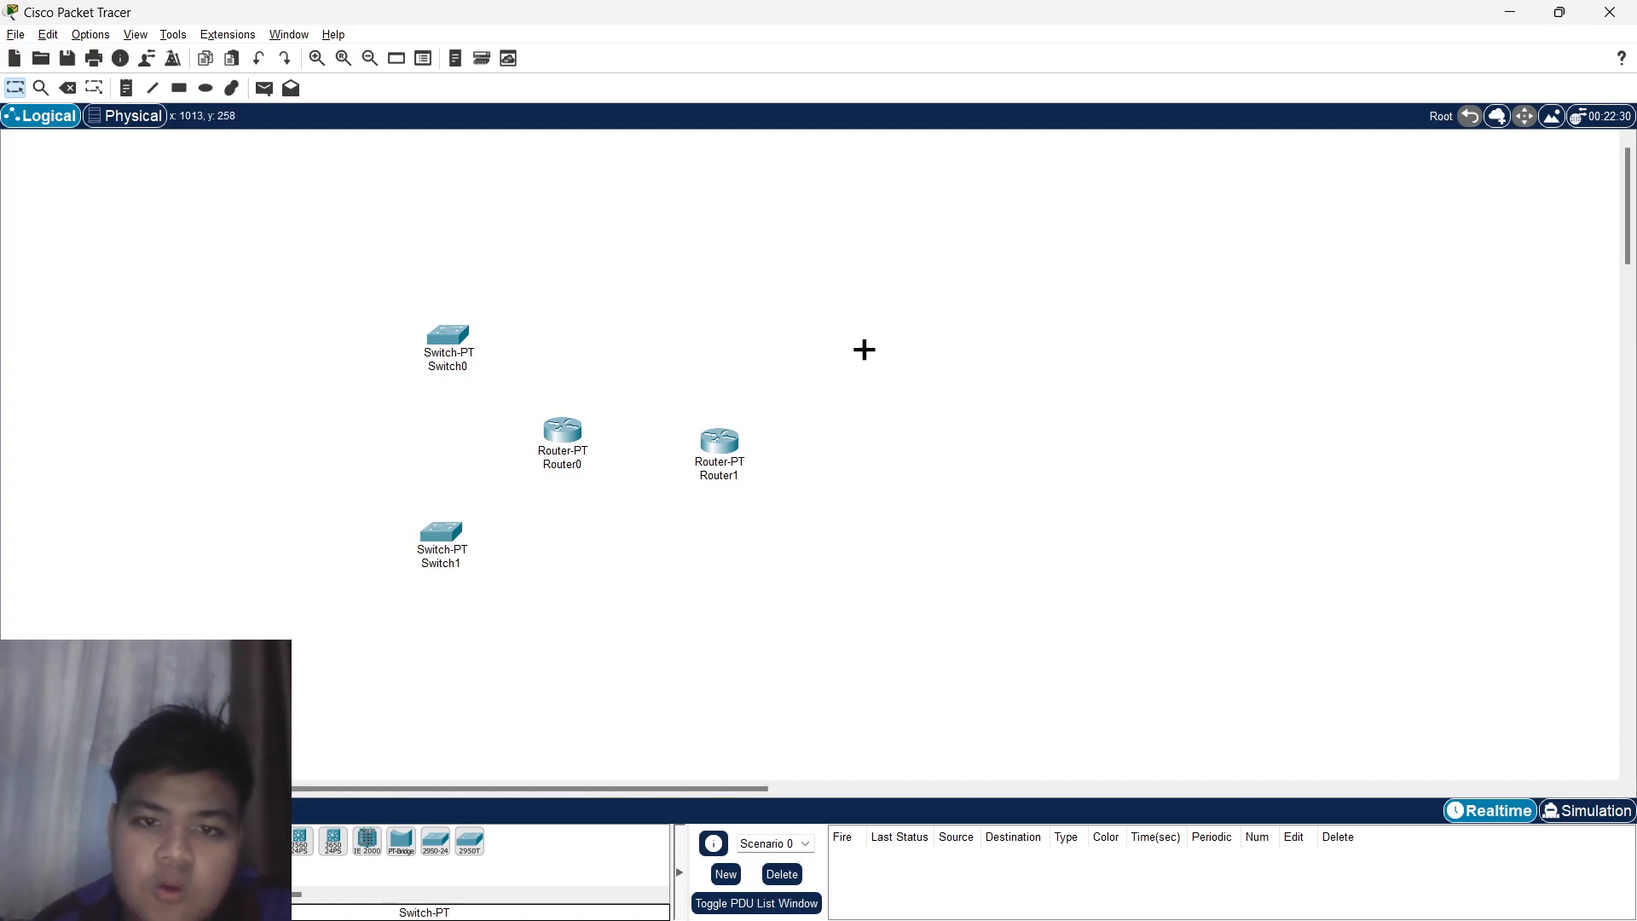
{"action": "left_click", "coordinate": [863, 349]}
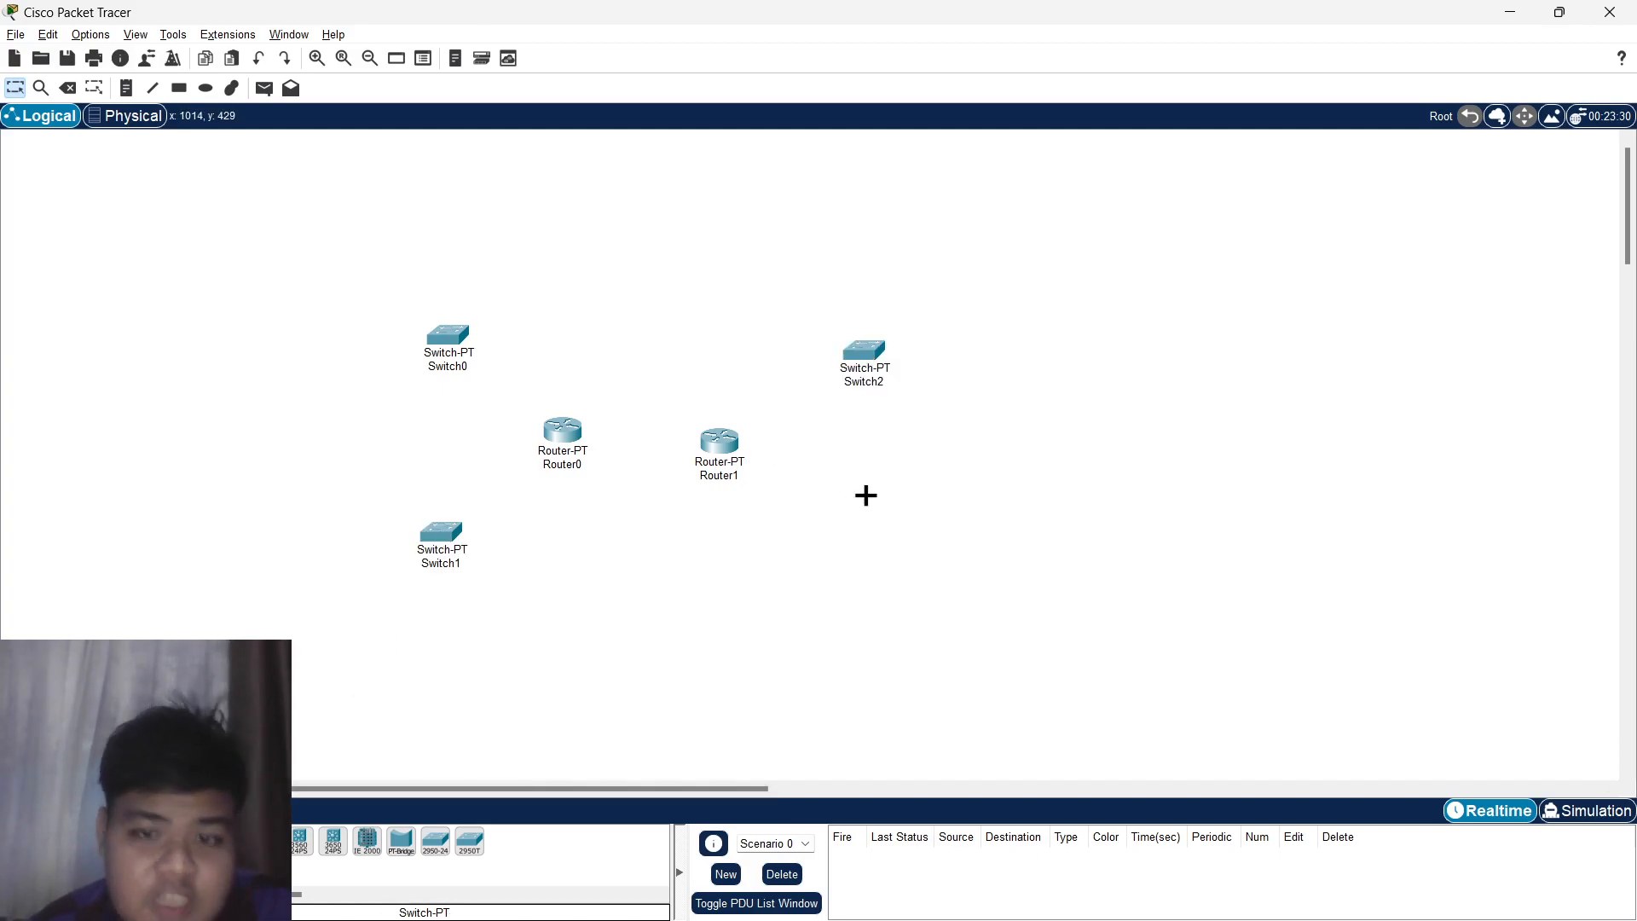
{"action": "left_click", "coordinate": [878, 519]}
{"action": "left_click_drag", "start_coordinate": [720, 439], "coordinate": [749, 416]}
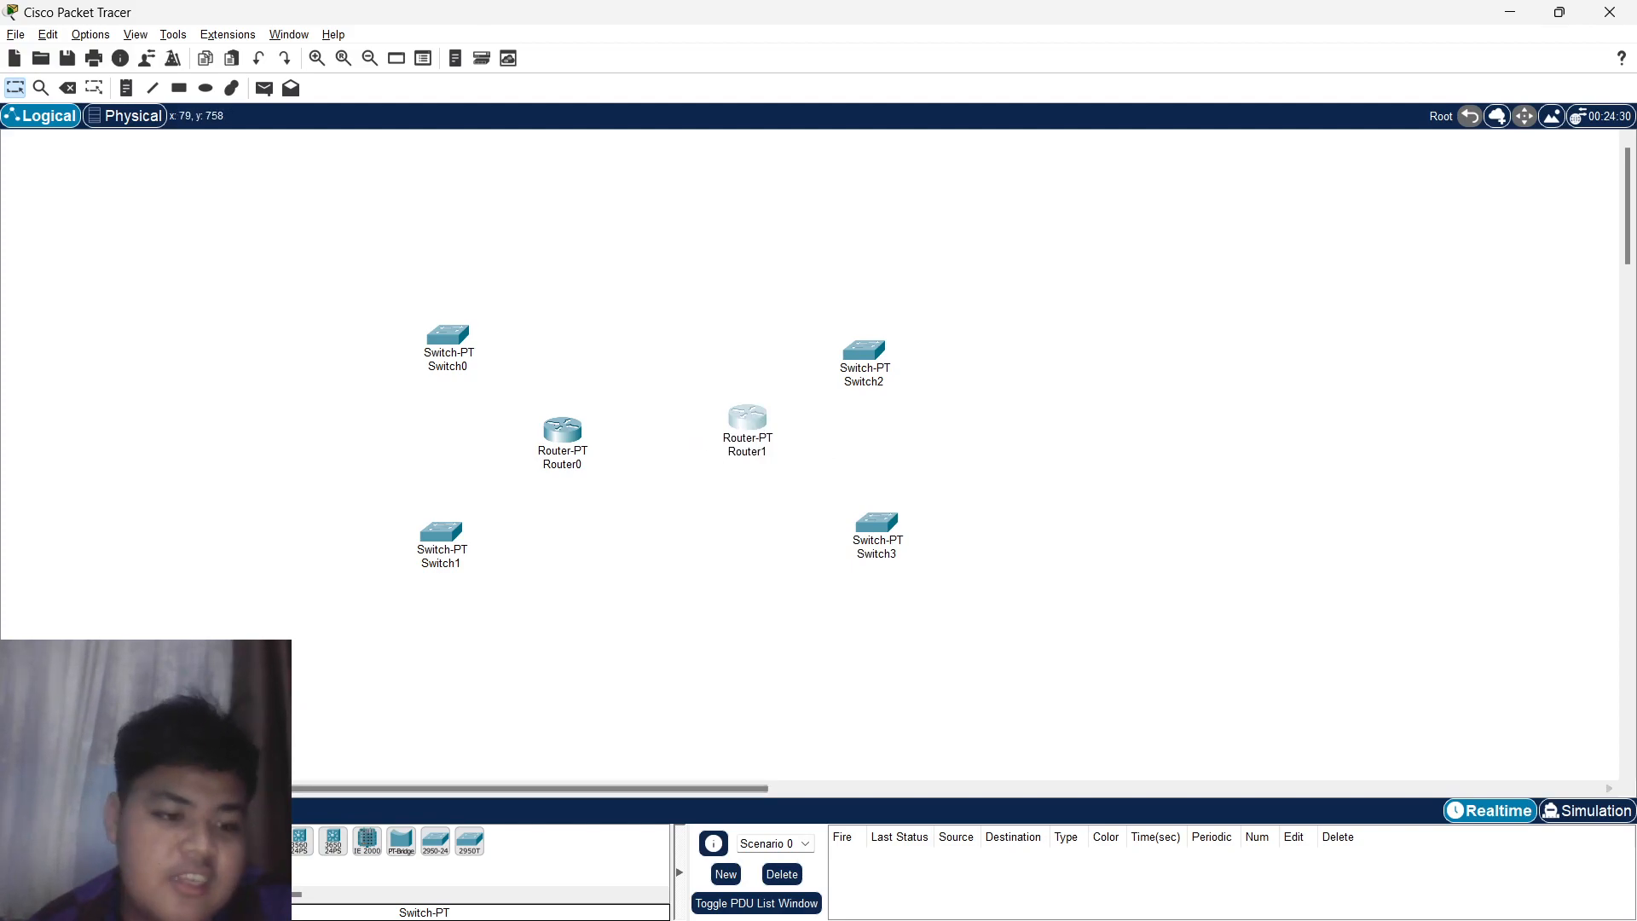
Place three PCs and two laptops, alternating, in an arc around the outer side of Switch0.
{"action": "left_click", "coordinate": [50, 840]}
{"action": "left_click", "coordinate": [371, 206]}
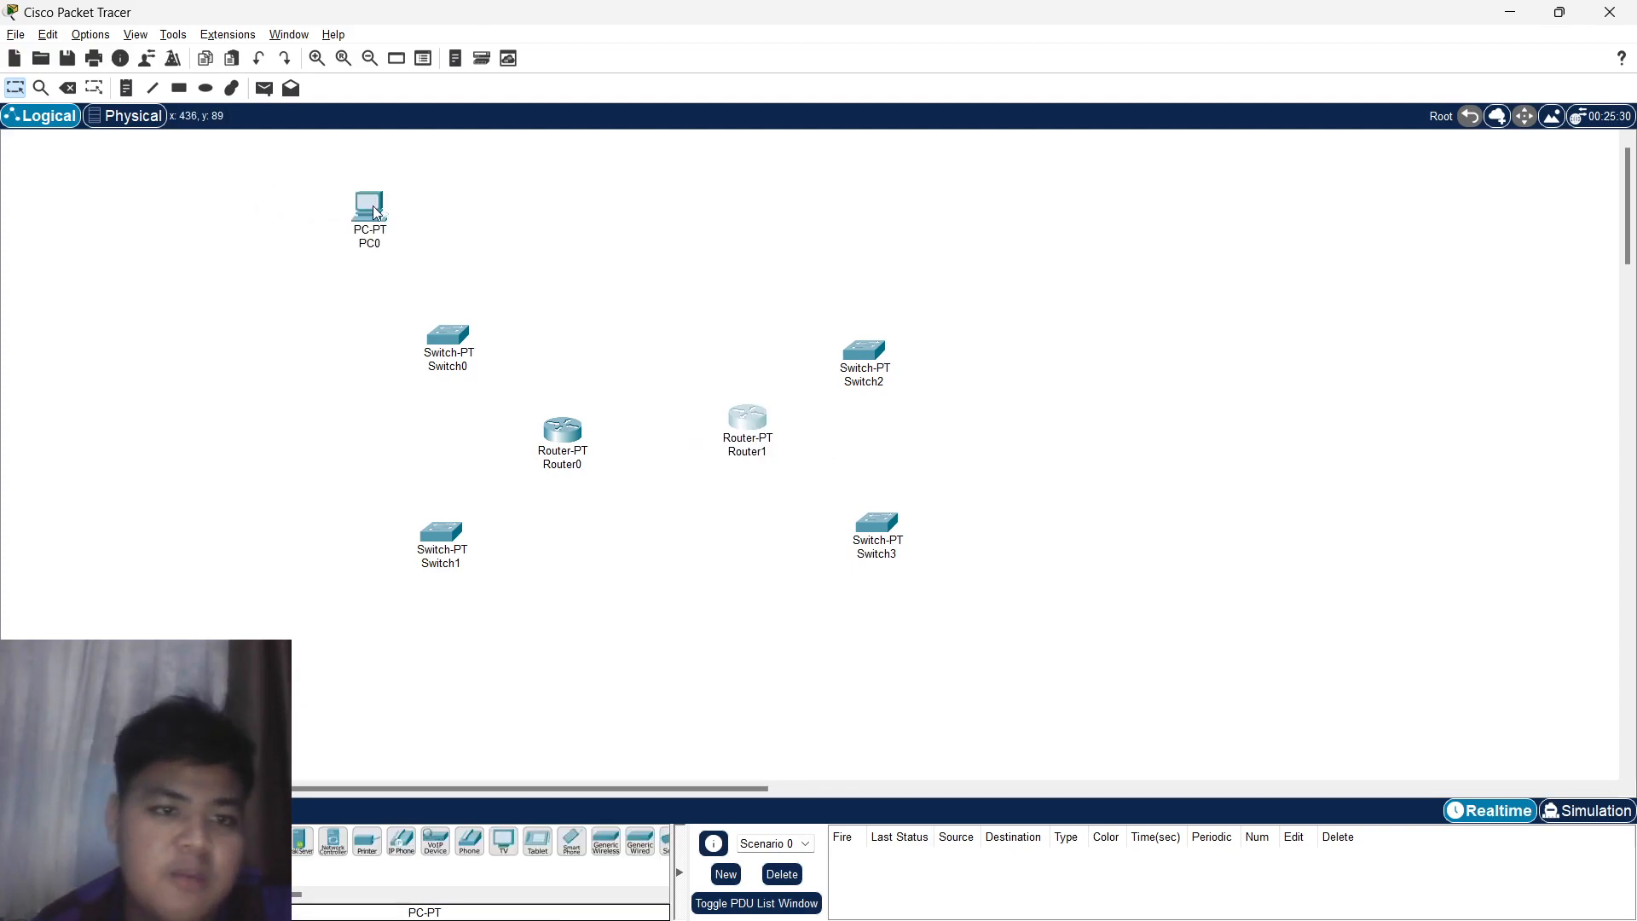
{"action": "left_click", "coordinate": [304, 225]}
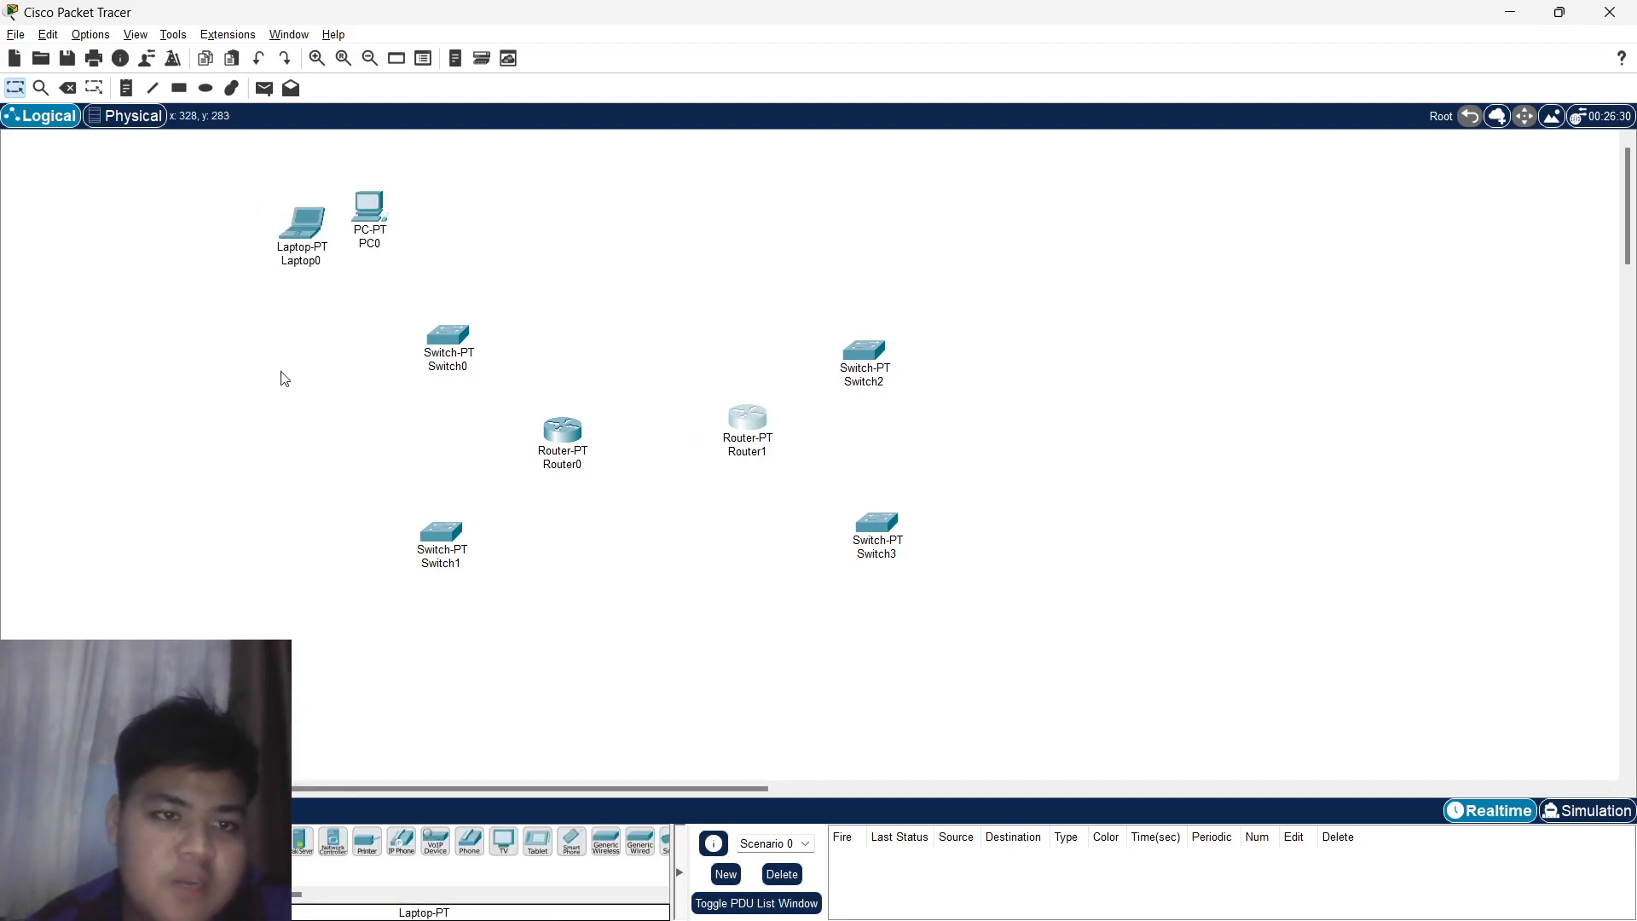
{"action": "left_click", "coordinate": [238, 264]}
{"action": "left_click", "coordinate": [265, 842]}
{"action": "left_click", "coordinate": [256, 327]}
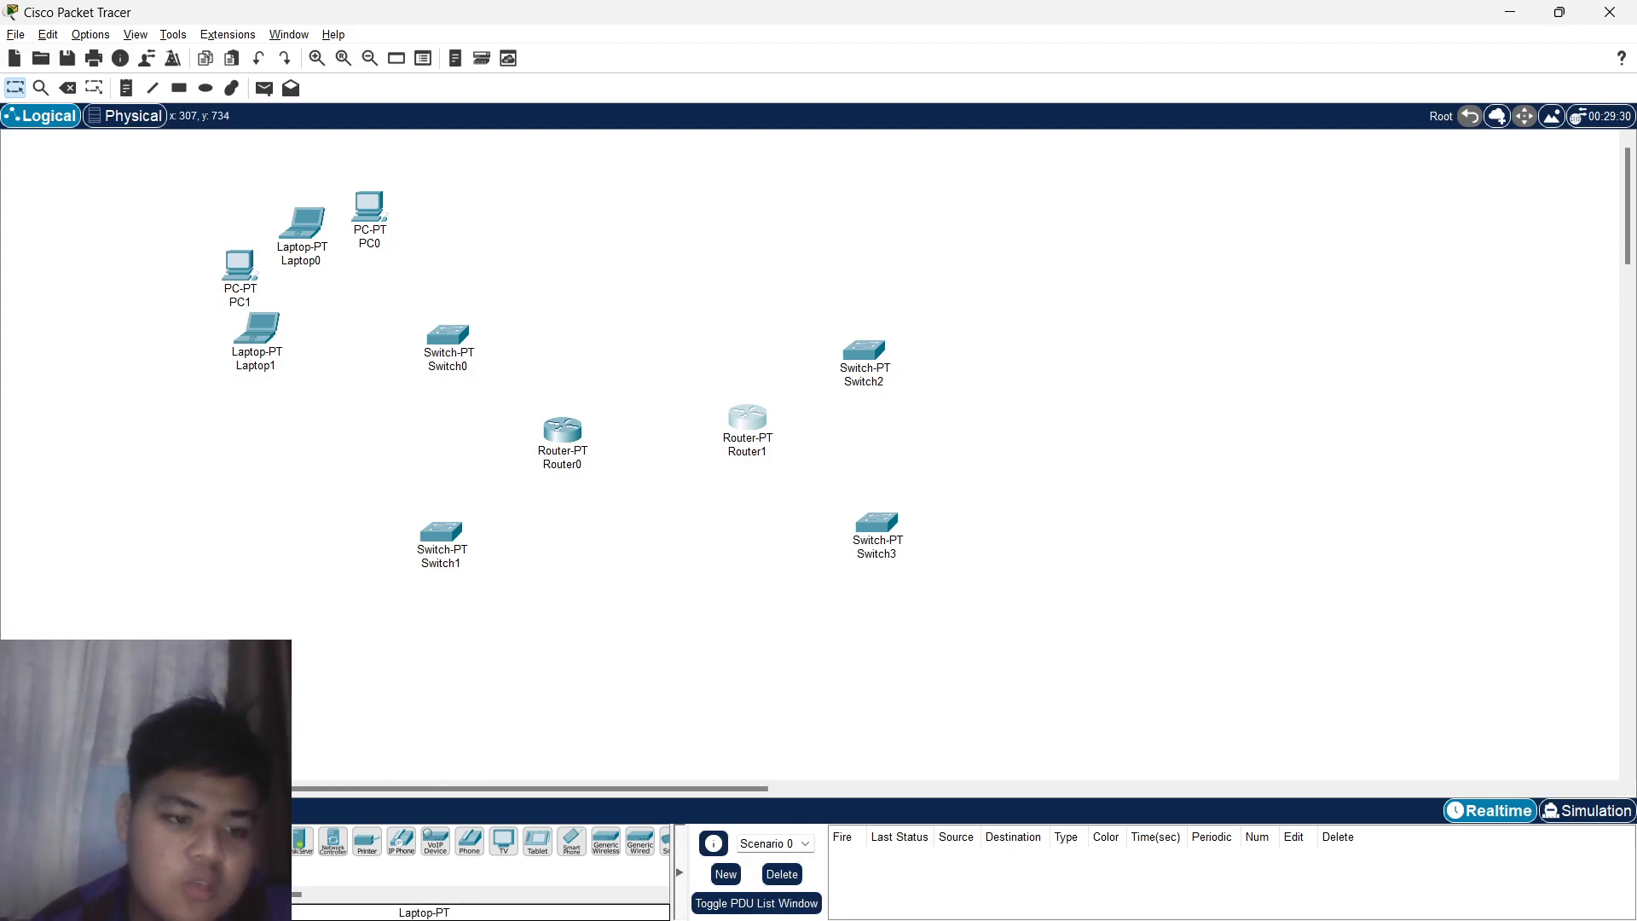
{"action": "left_click", "coordinate": [294, 398]}
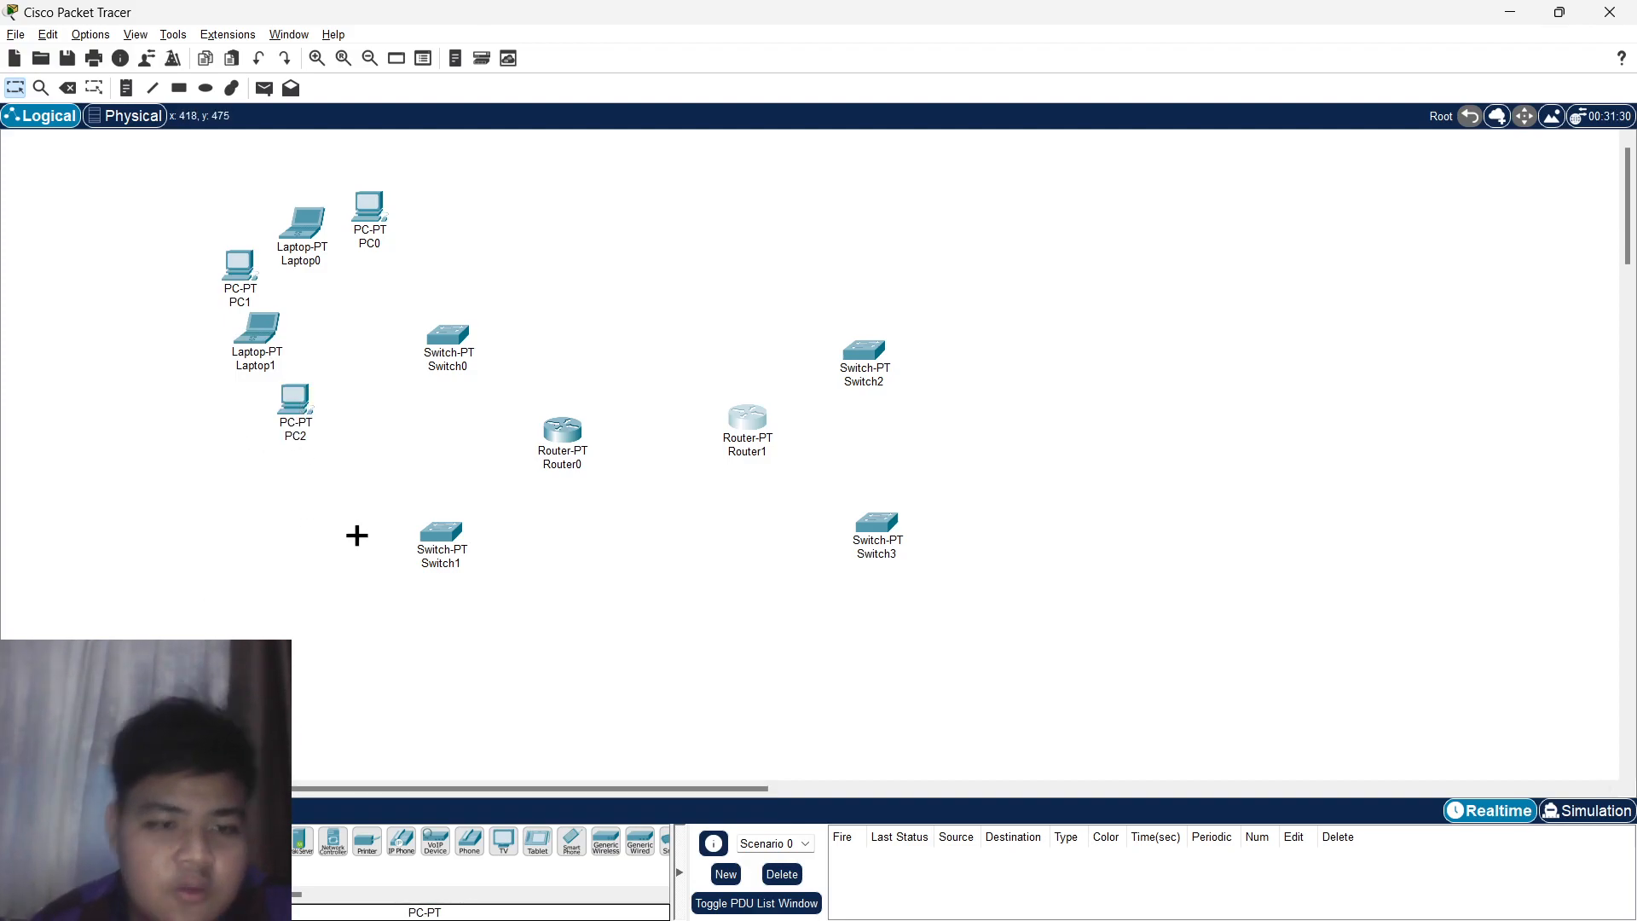
Place four PCs and one laptop around the outer side of Switch1, spacing out the two PCs below the switch.
{"action": "left_click", "coordinate": [299, 544]}
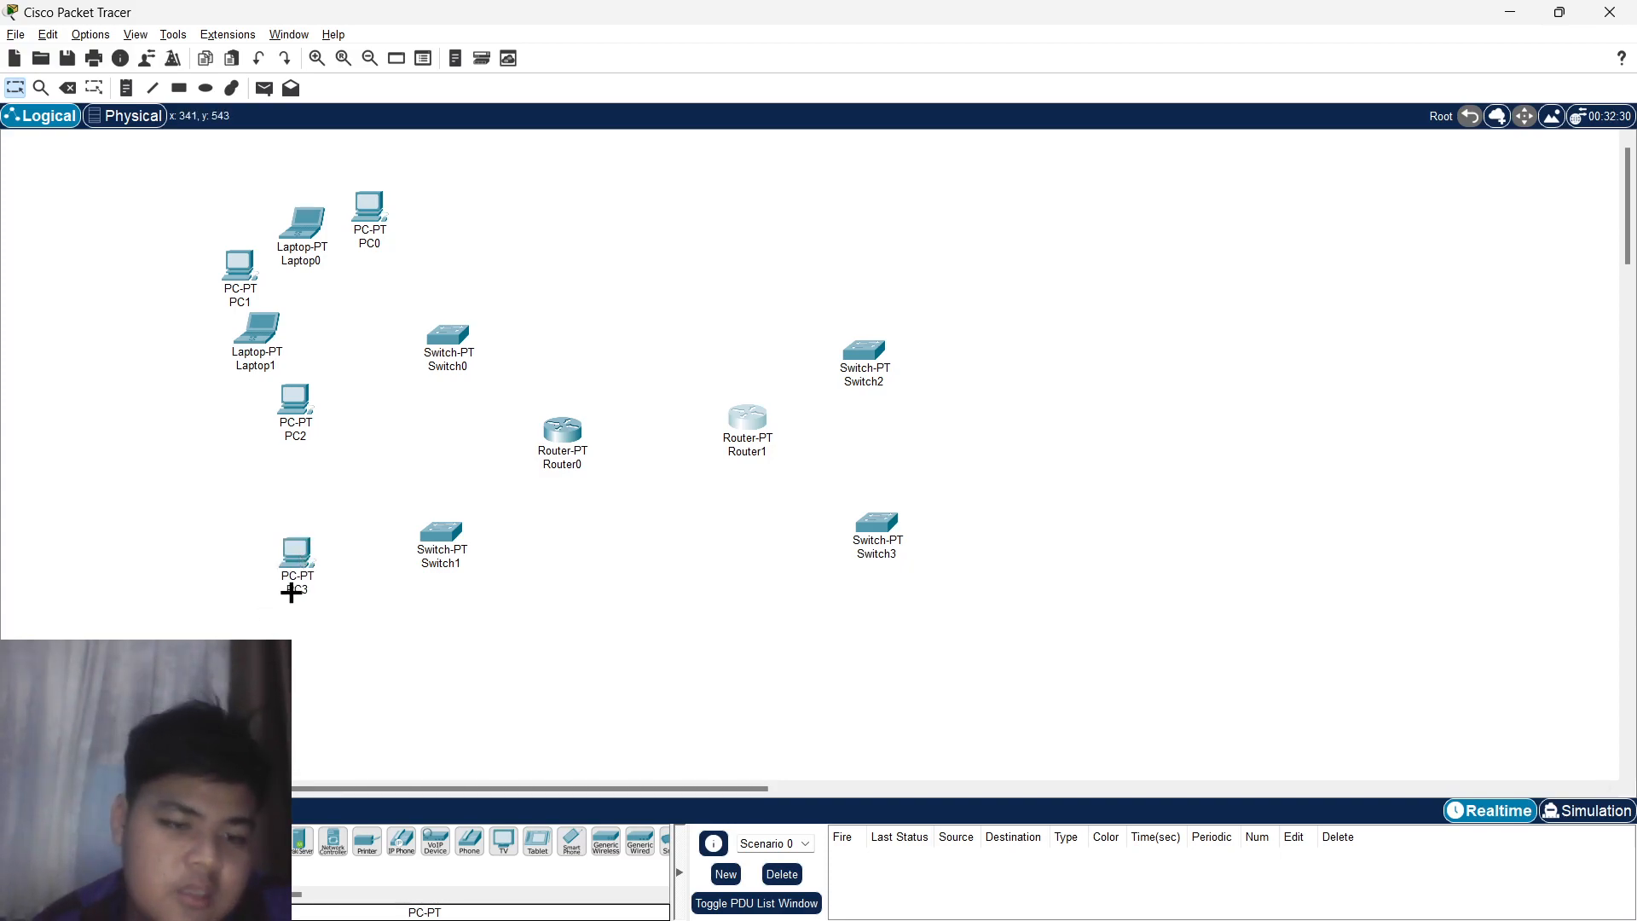
{"action": "left_click", "coordinate": [315, 619]}
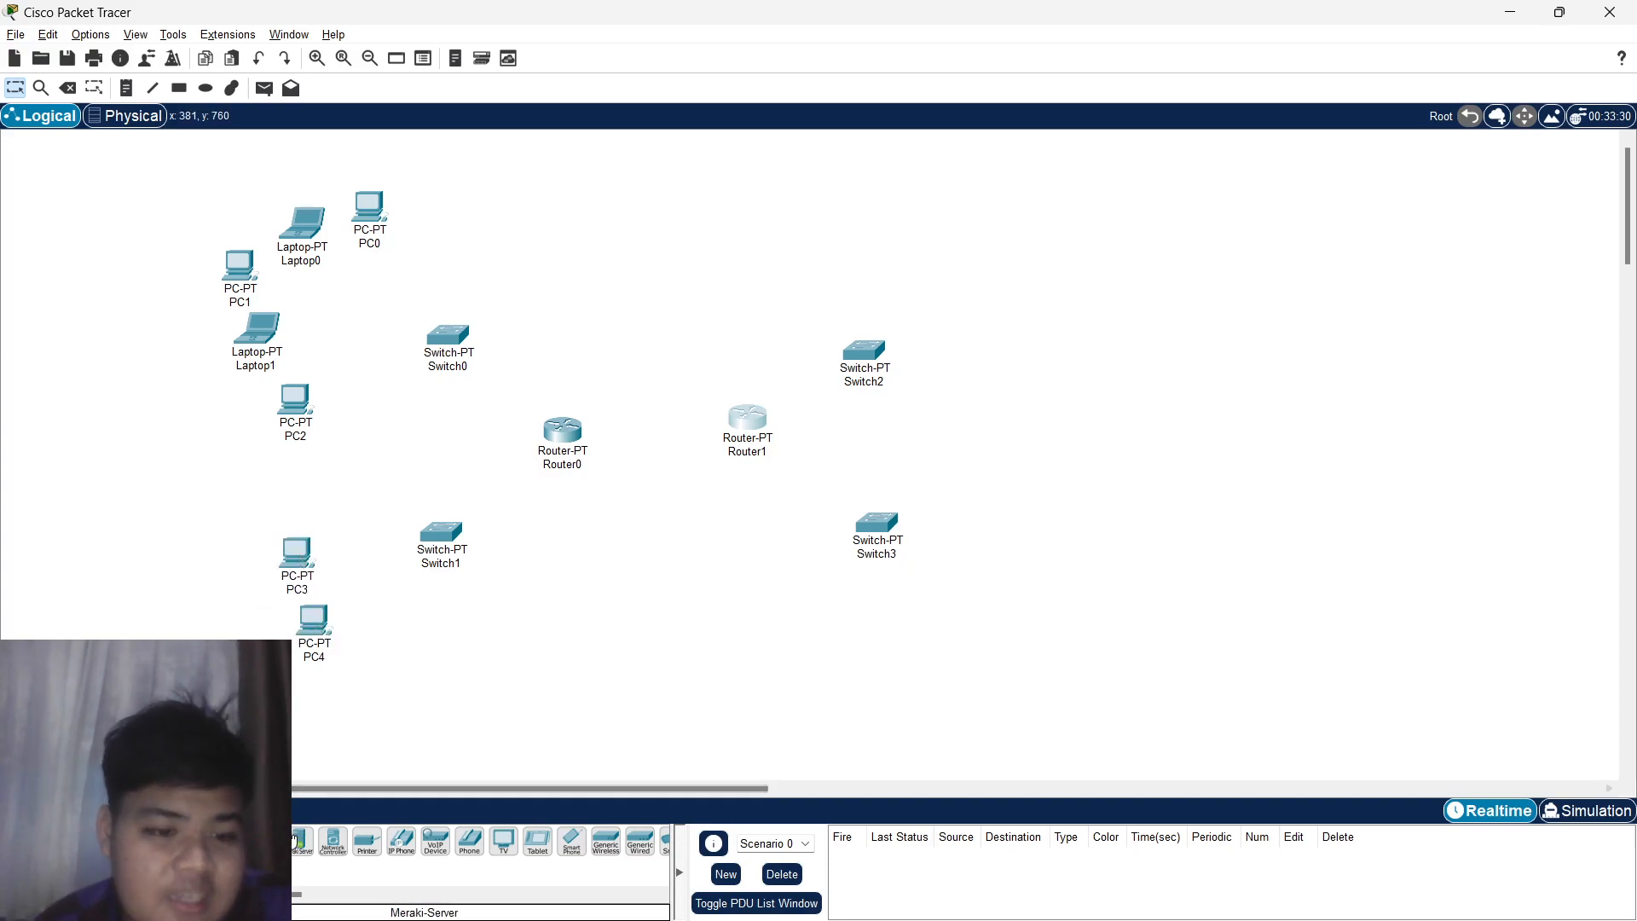
{"action": "left_click", "coordinate": [358, 674]}
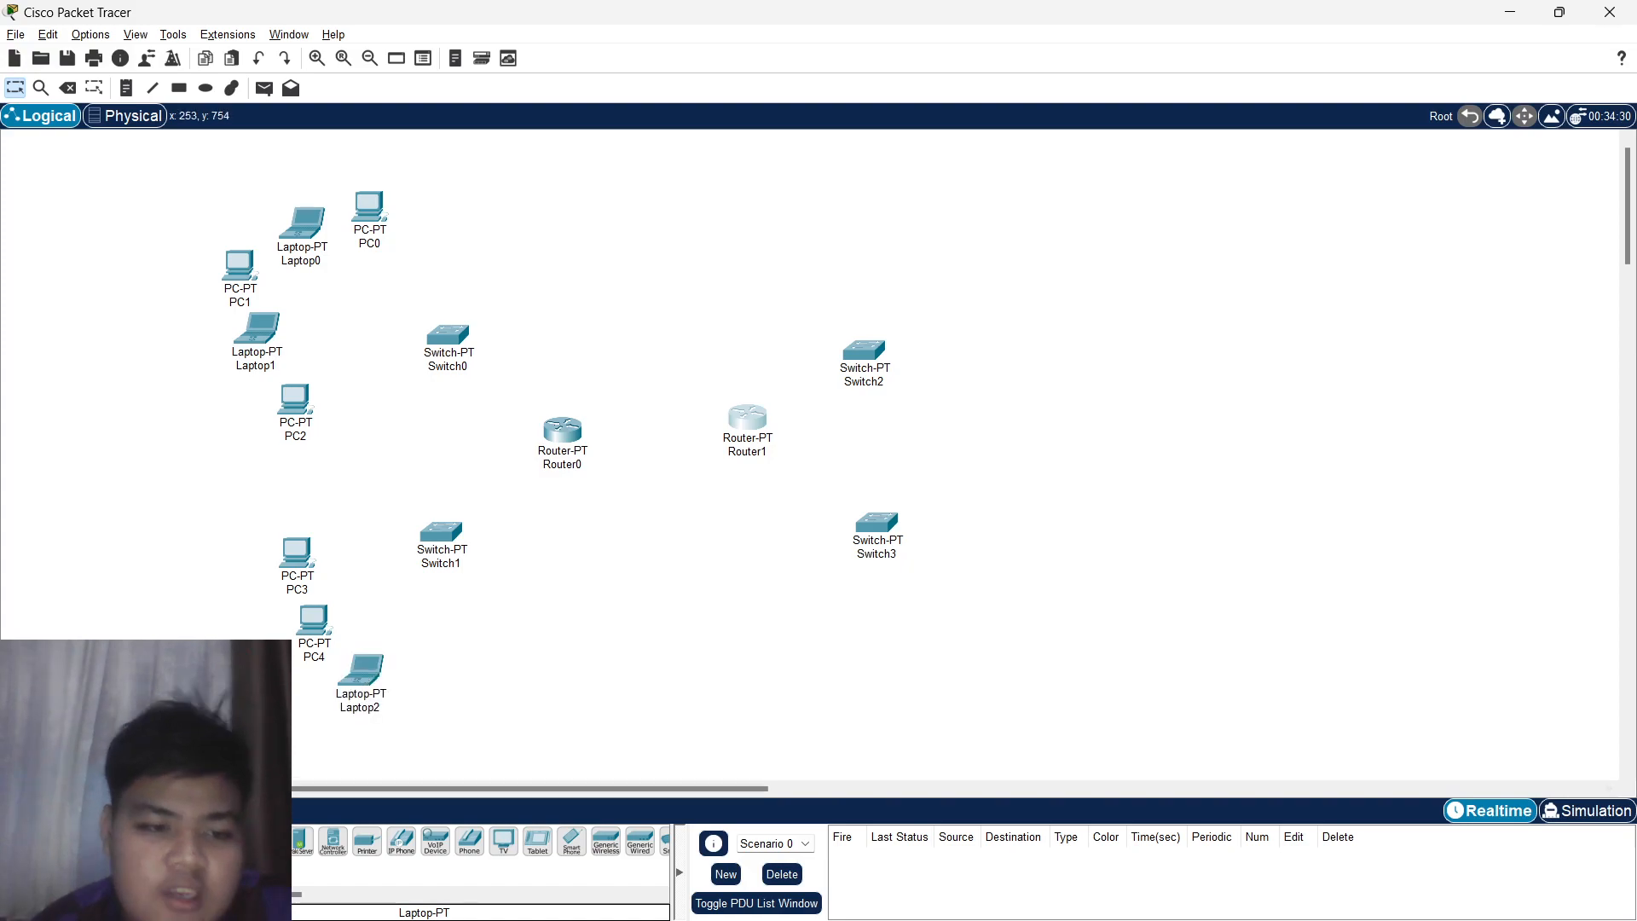
{"action": "left_click", "coordinate": [426, 651]}
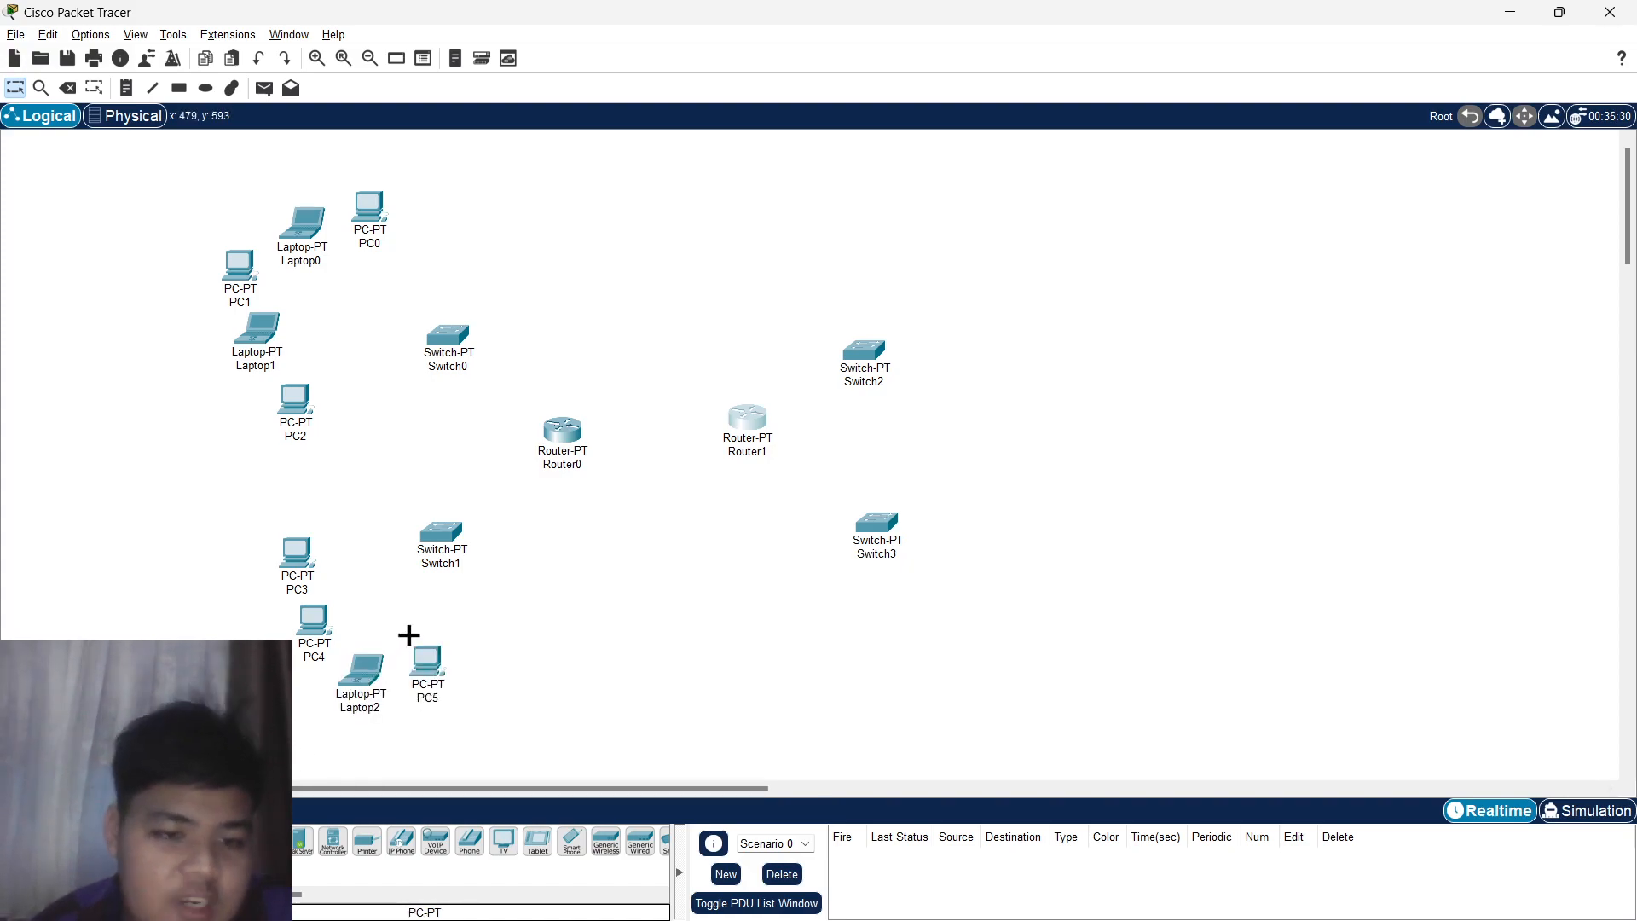
{"action": "left_click", "coordinate": [476, 658]}
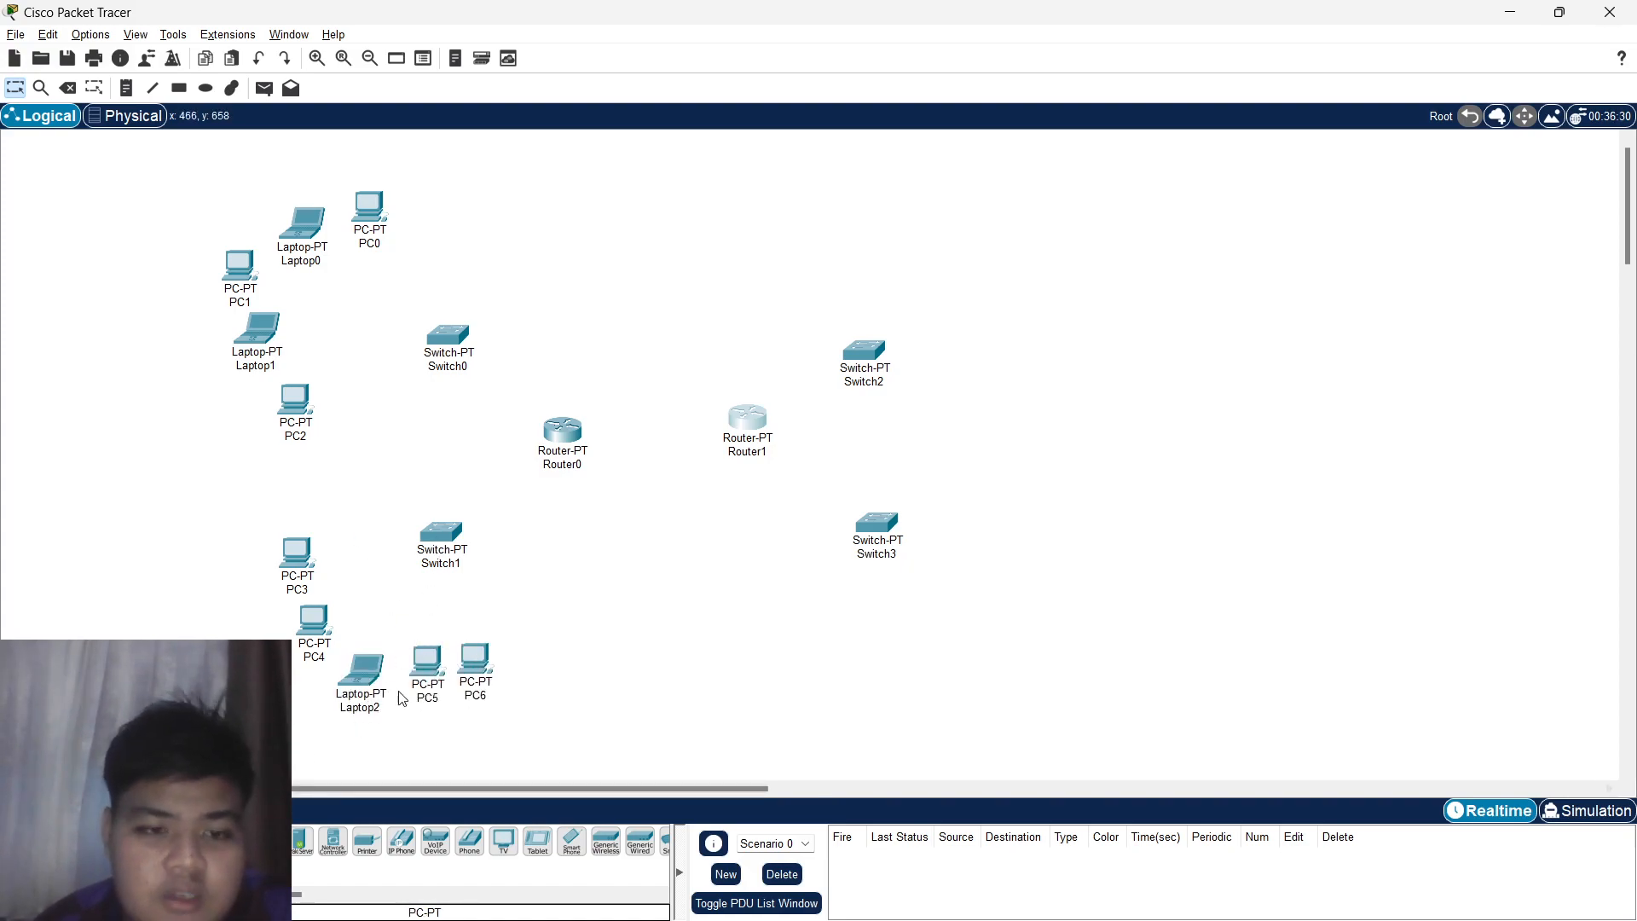
{"action": "left_click_drag", "start_coordinate": [435, 674], "coordinate": [482, 700]}
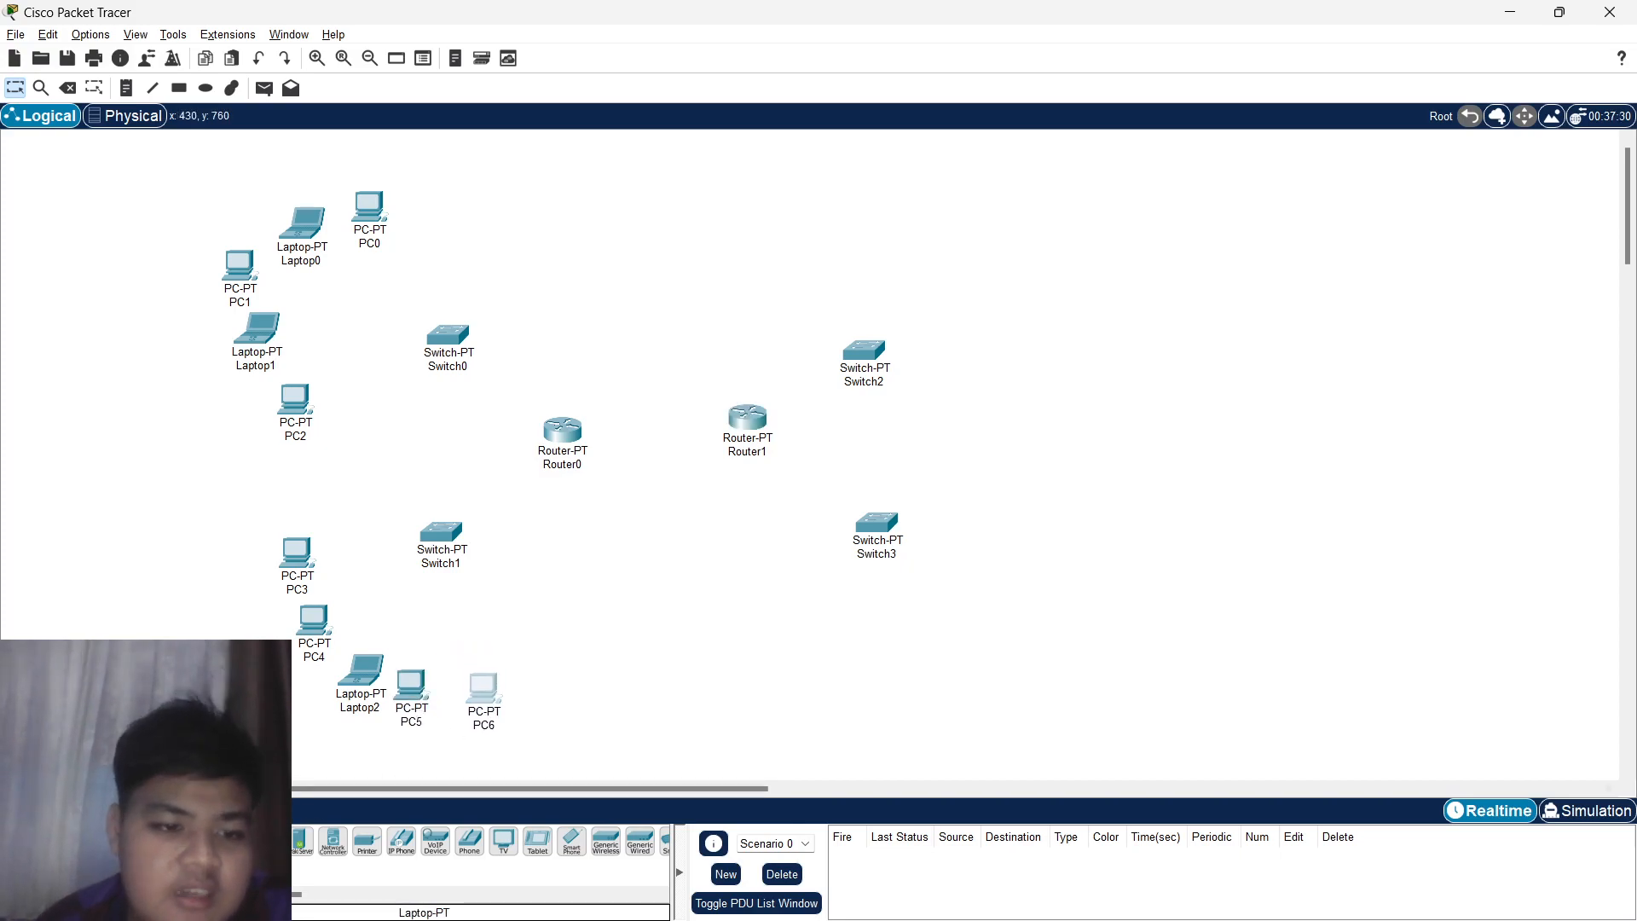
Place three PCs and two laptops, alternating, in an arc around the outer side of Switch3.
{"action": "left_click", "coordinate": [196, 842]}
{"action": "left_click", "coordinate": [872, 657]}
{"action": "left_click", "coordinate": [230, 841]}
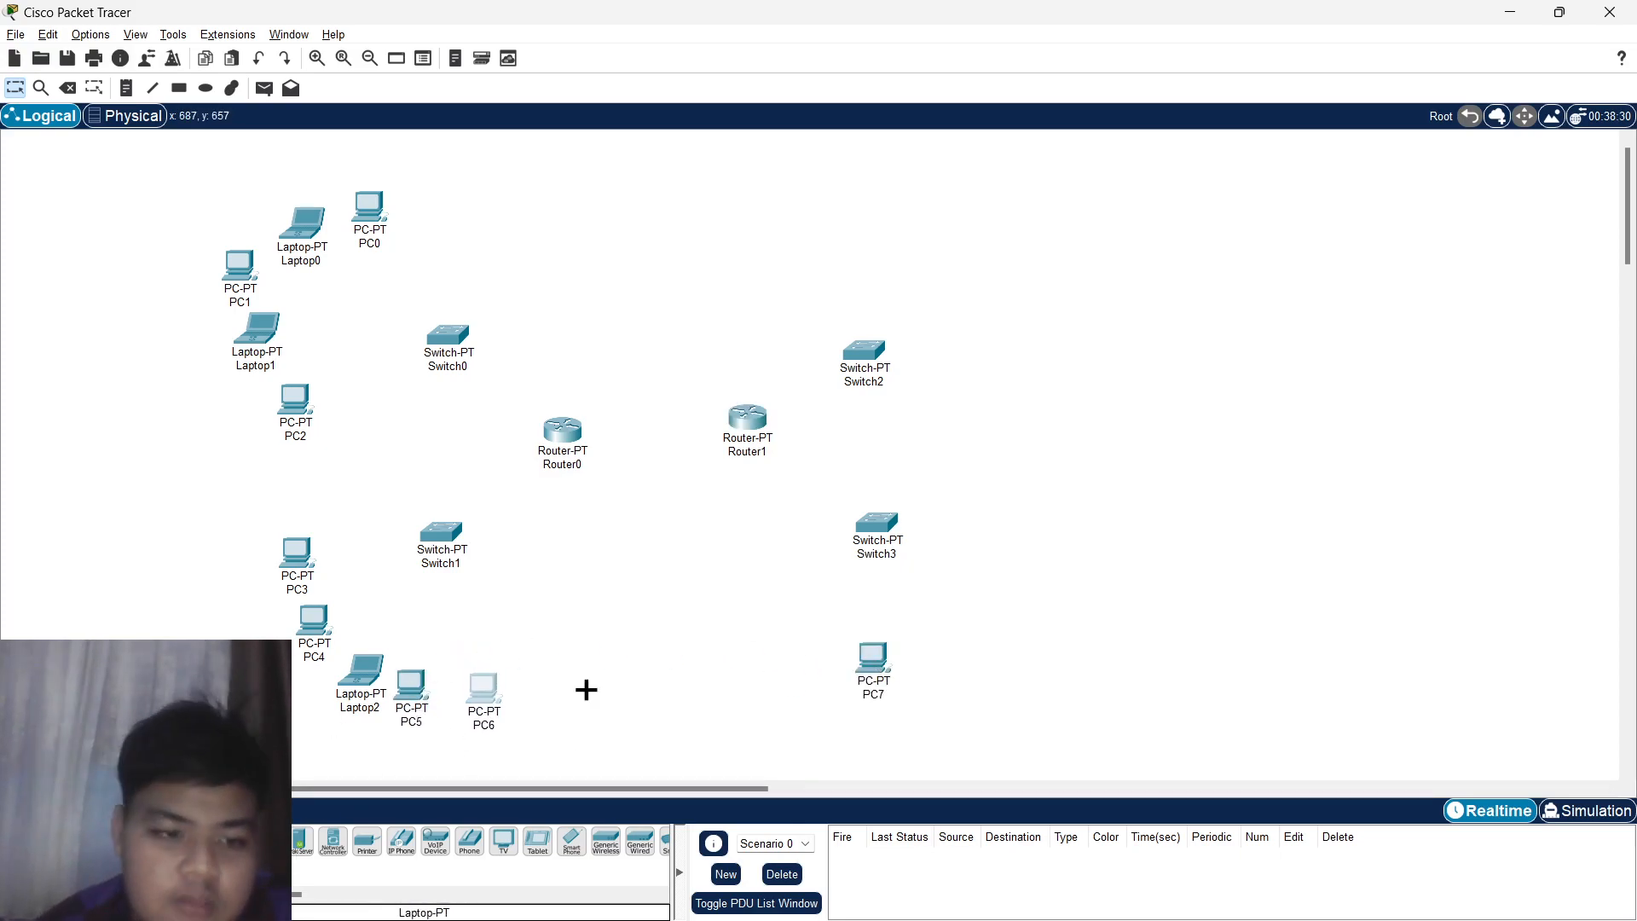
{"action": "left_click", "coordinate": [943, 650]}
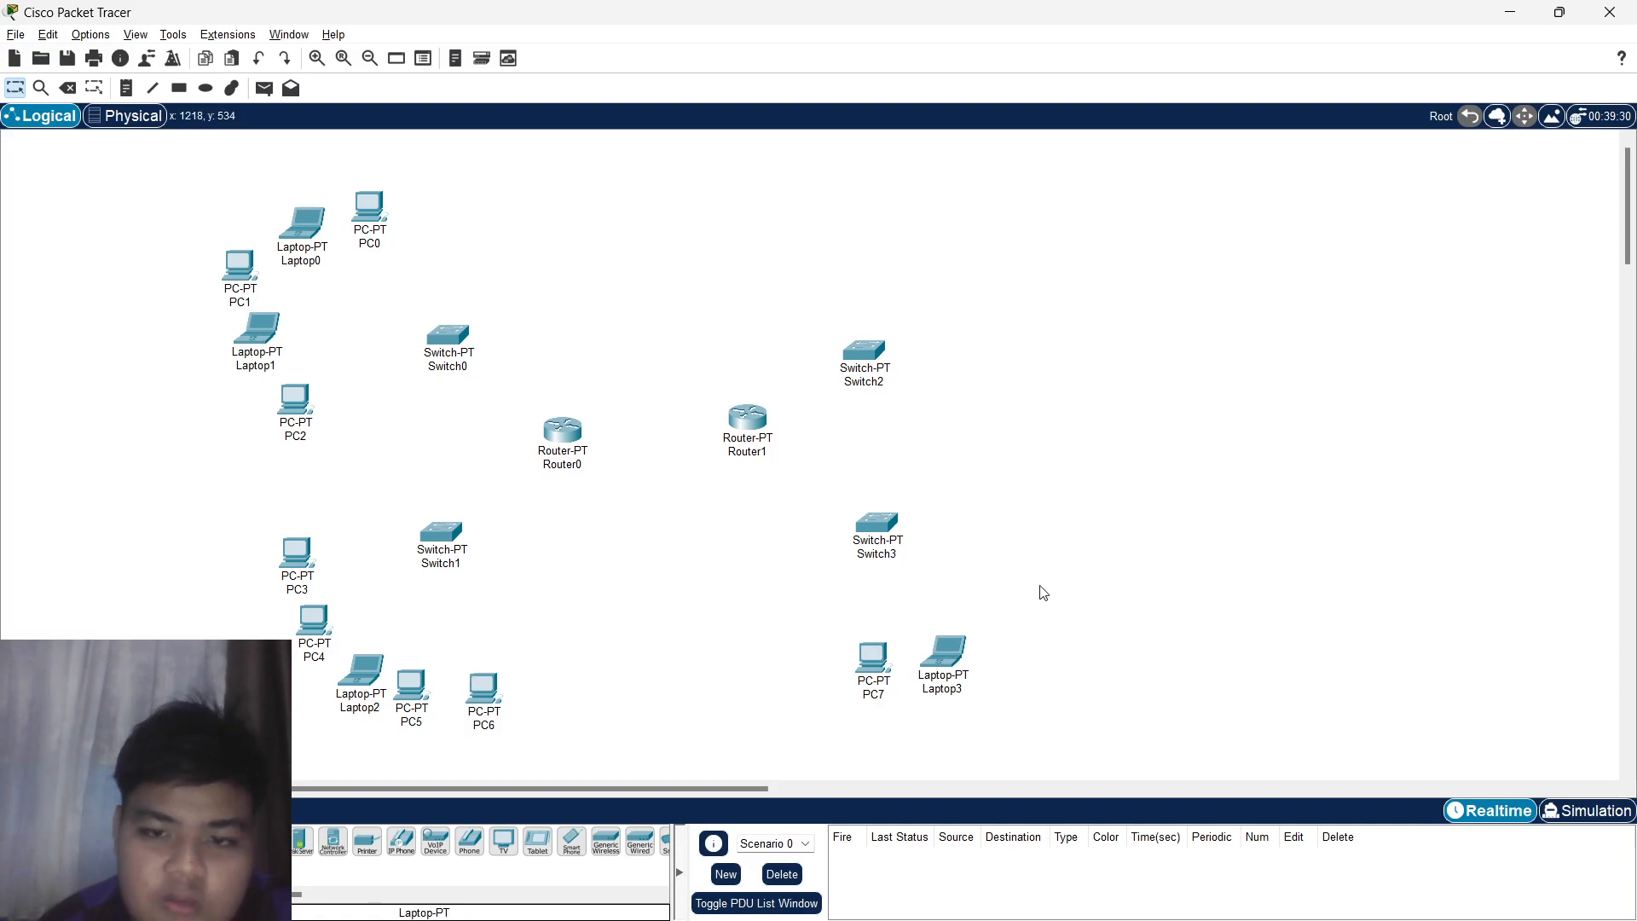
{"action": "left_click", "coordinate": [196, 842]}
{"action": "left_click", "coordinate": [996, 600]}
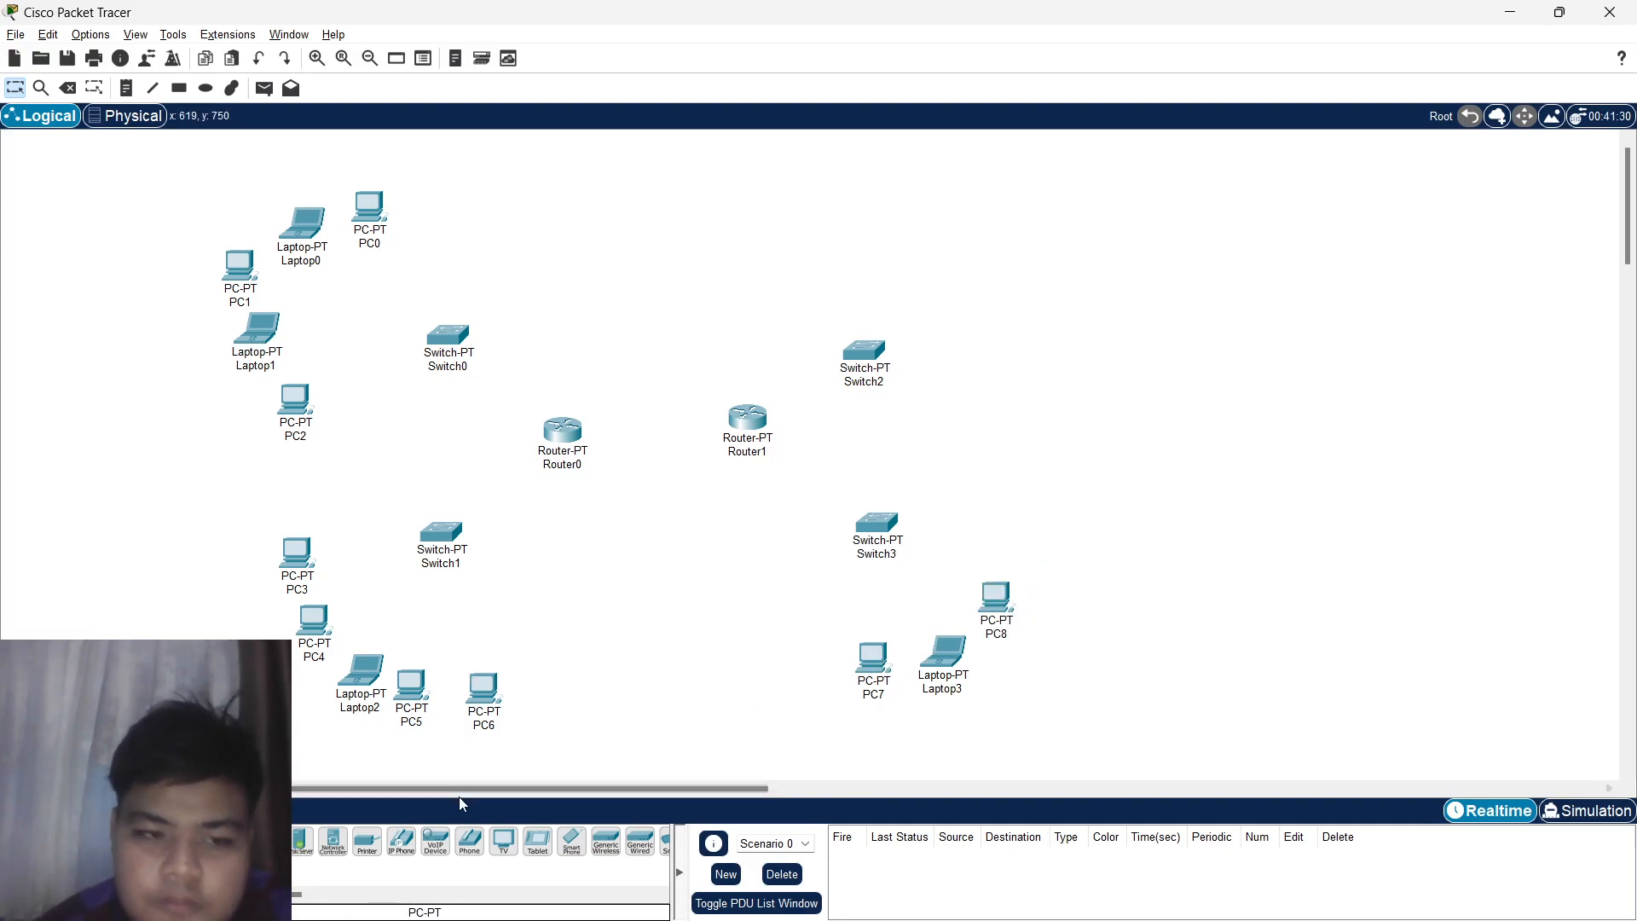
{"action": "left_click", "coordinate": [232, 841]}
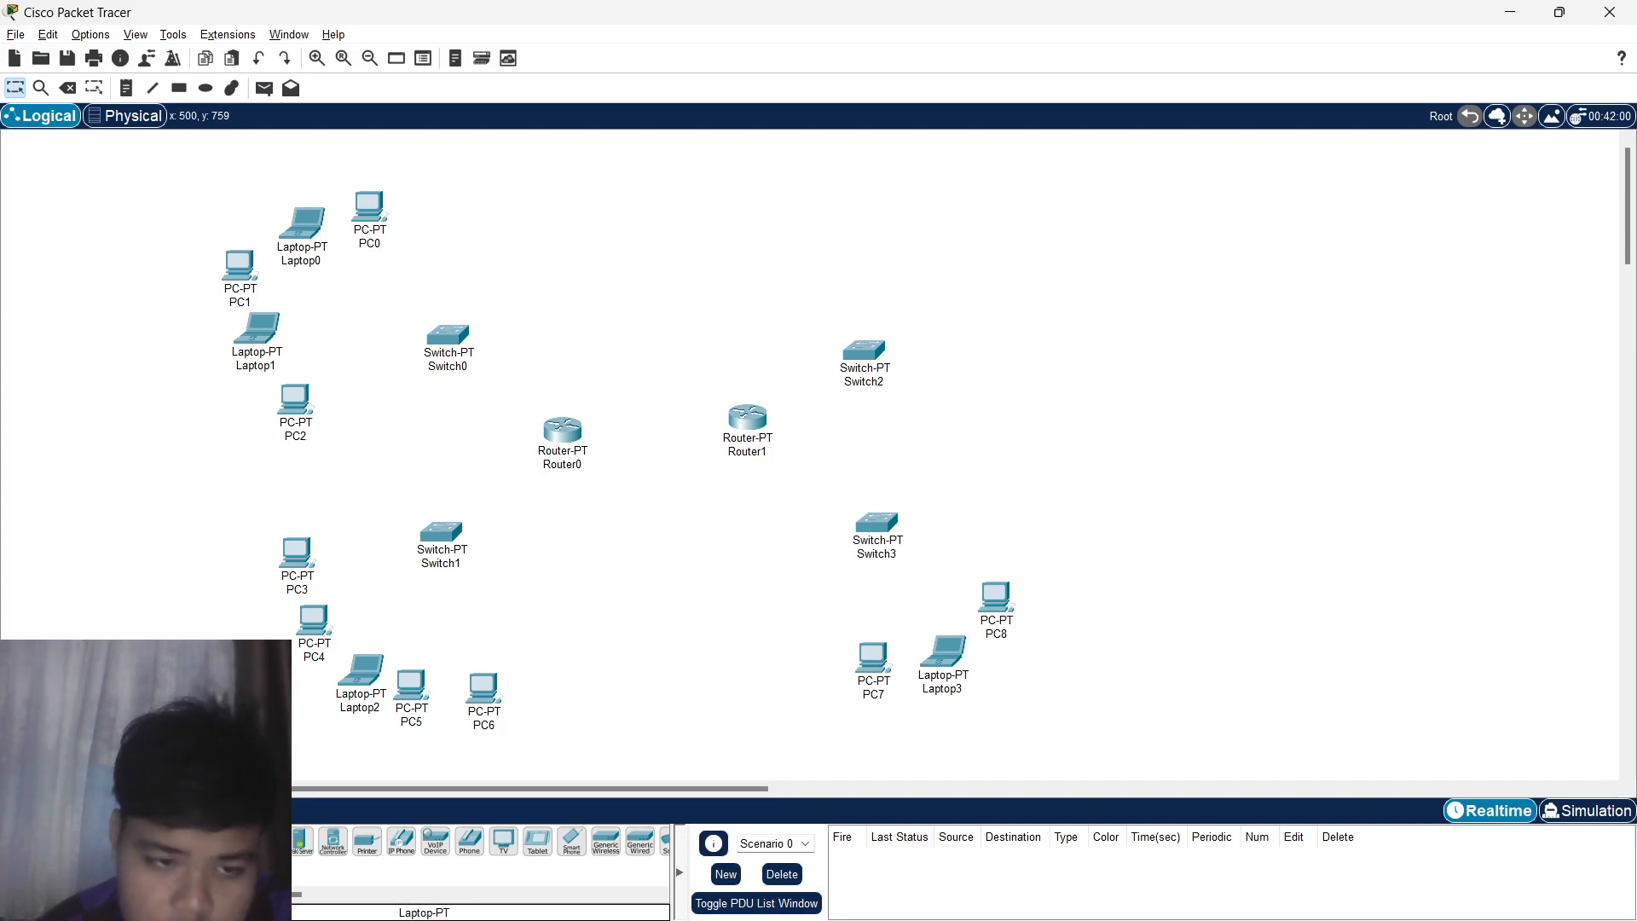
{"action": "left_click", "coordinate": [1010, 535]}
{"action": "left_click", "coordinate": [196, 841]}
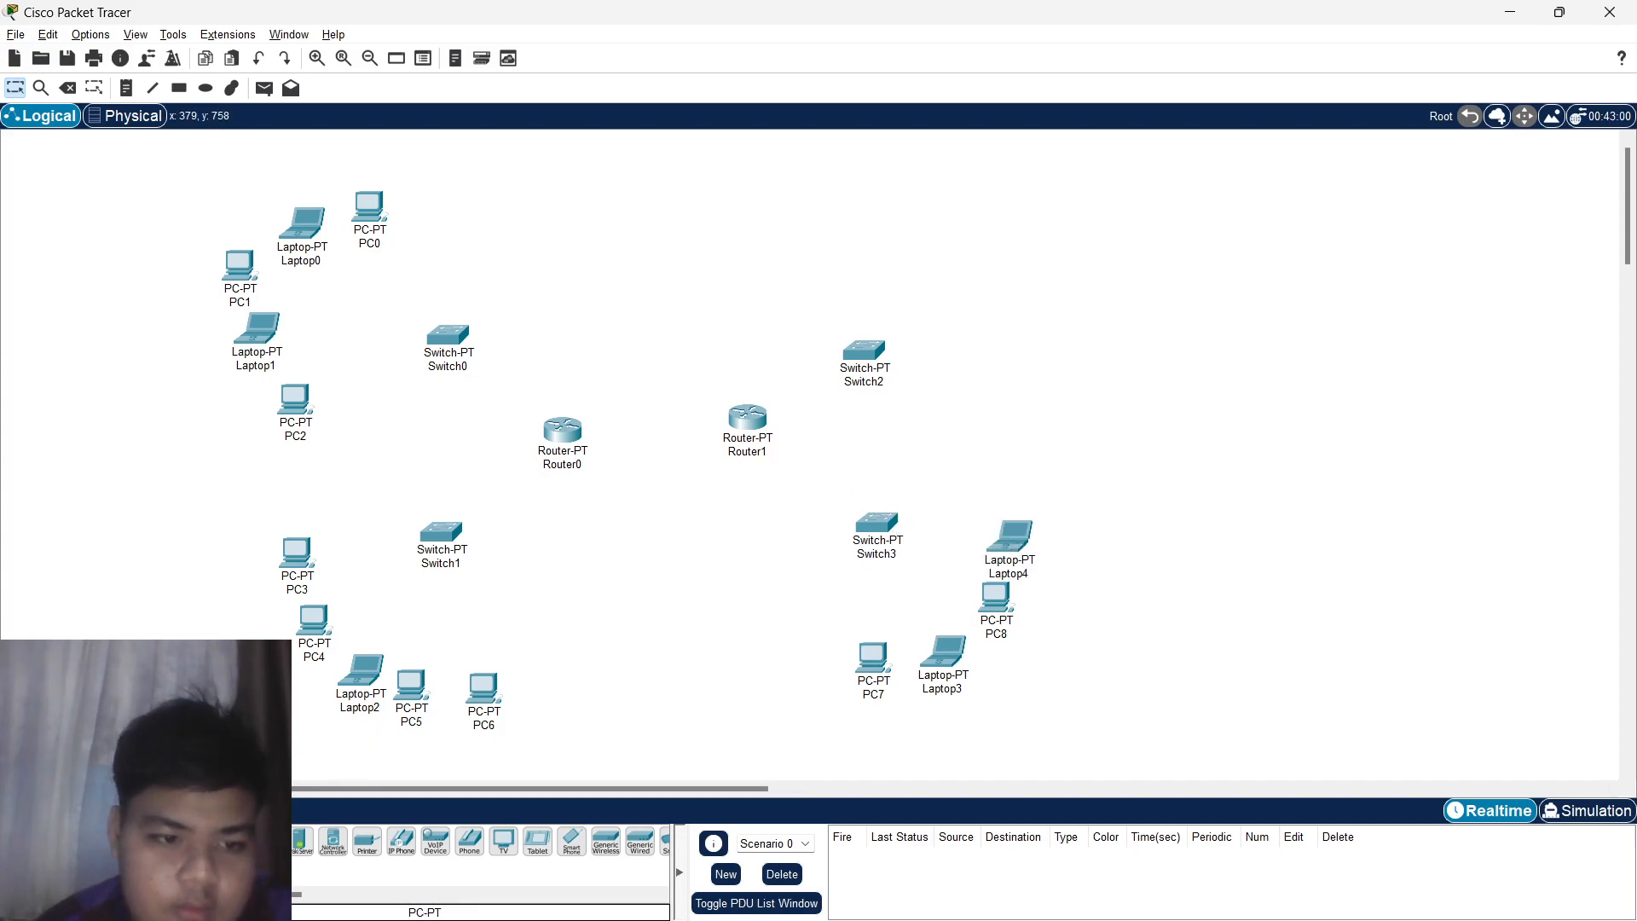
{"action": "left_click", "coordinate": [1010, 467]}
Place three PCs and two laptops, alternating, in an arc above and beside Switch2.
{"action": "left_click", "coordinate": [196, 841]}
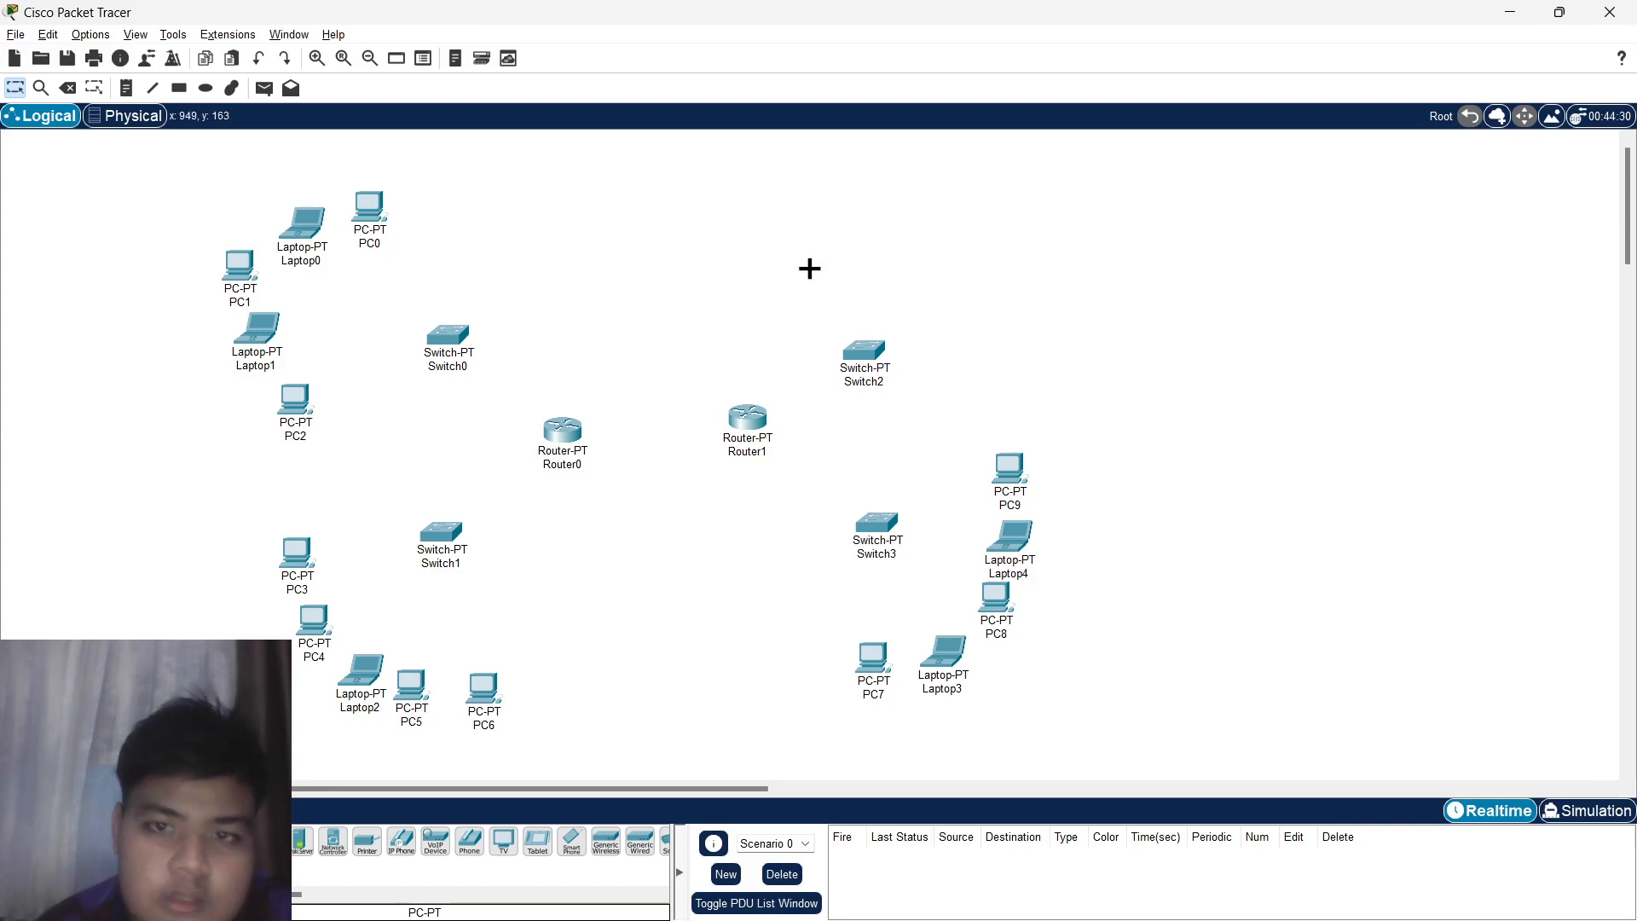
{"action": "left_click", "coordinate": [808, 241]}
{"action": "left_click", "coordinate": [196, 842]}
{"action": "left_click", "coordinate": [946, 264]}
{"action": "left_click", "coordinate": [265, 842]}
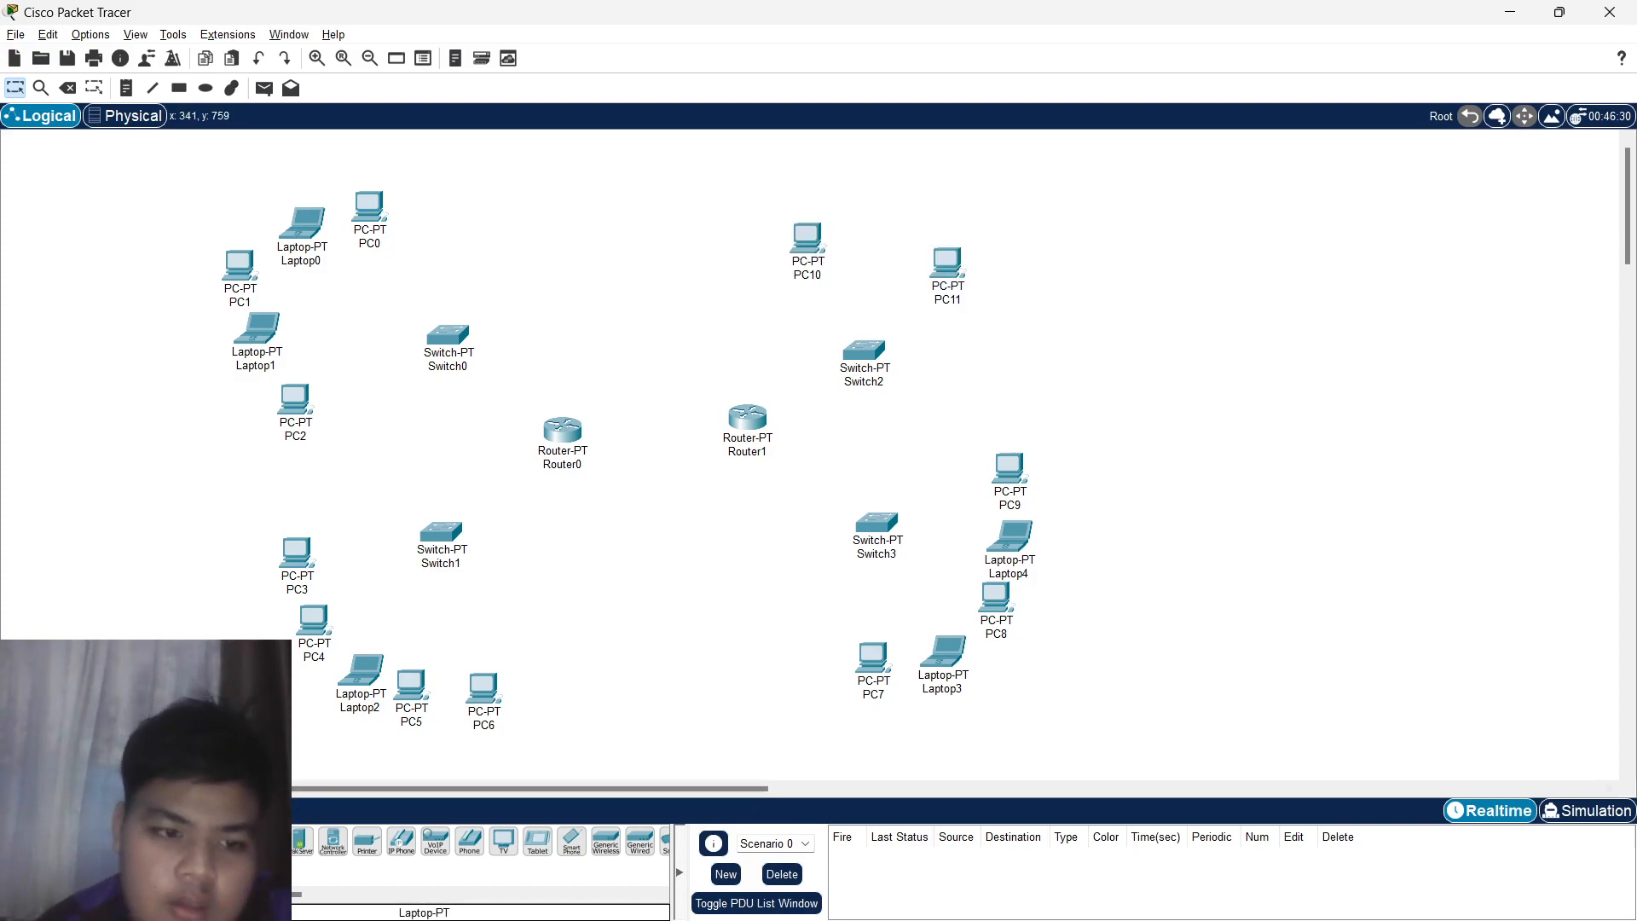
{"action": "left_click", "coordinate": [865, 254]}
{"action": "left_click", "coordinate": [196, 842]}
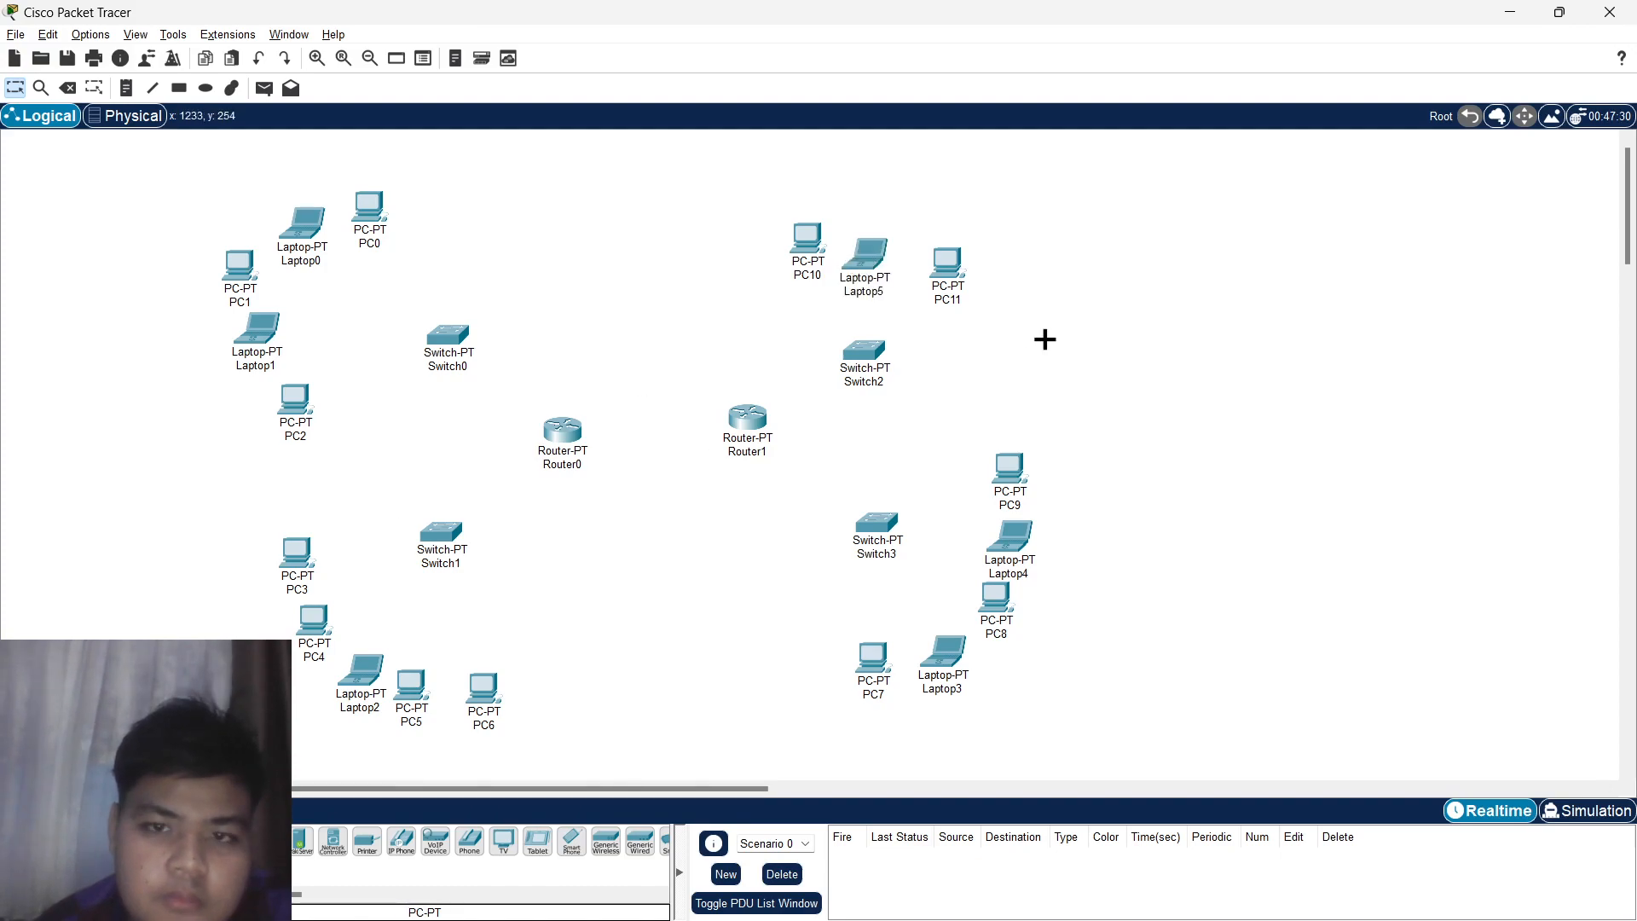
{"action": "left_click", "coordinate": [1066, 312]}
{"action": "left_click", "coordinate": [265, 841]}
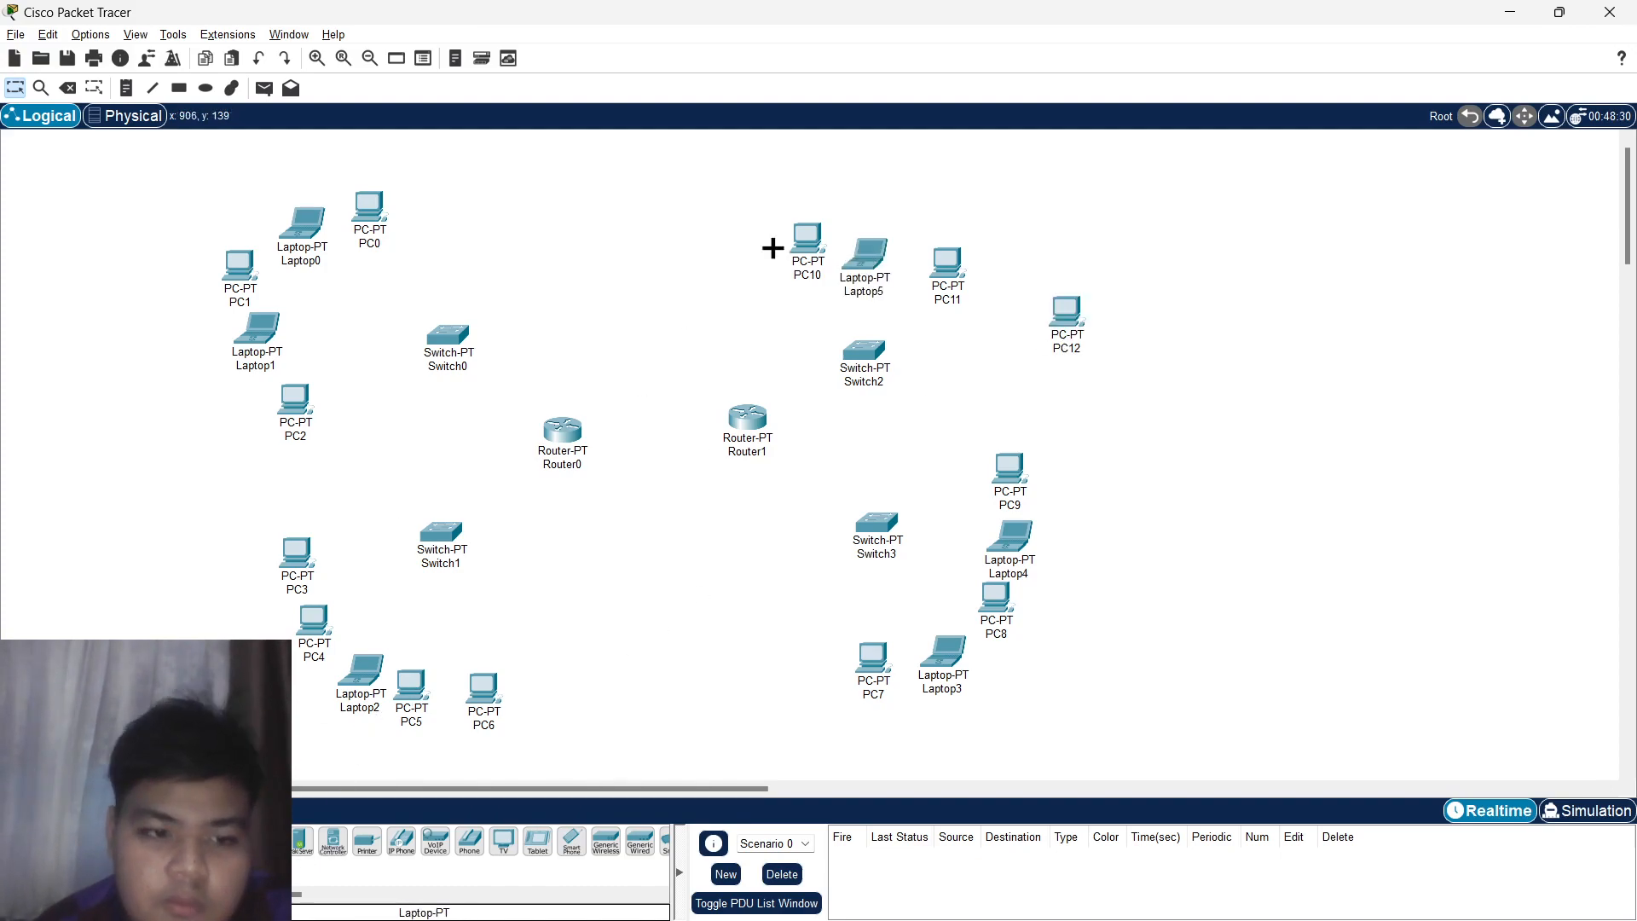
{"action": "left_click", "coordinate": [1004, 277]}
Move PC11 and Laptop5 higher above Switch2 to spread out that group of devices.
{"action": "left_click_drag", "start_coordinate": [946, 263], "coordinate": [959, 215]}
{"action": "left_click_drag", "start_coordinate": [865, 256], "coordinate": [888, 231]}
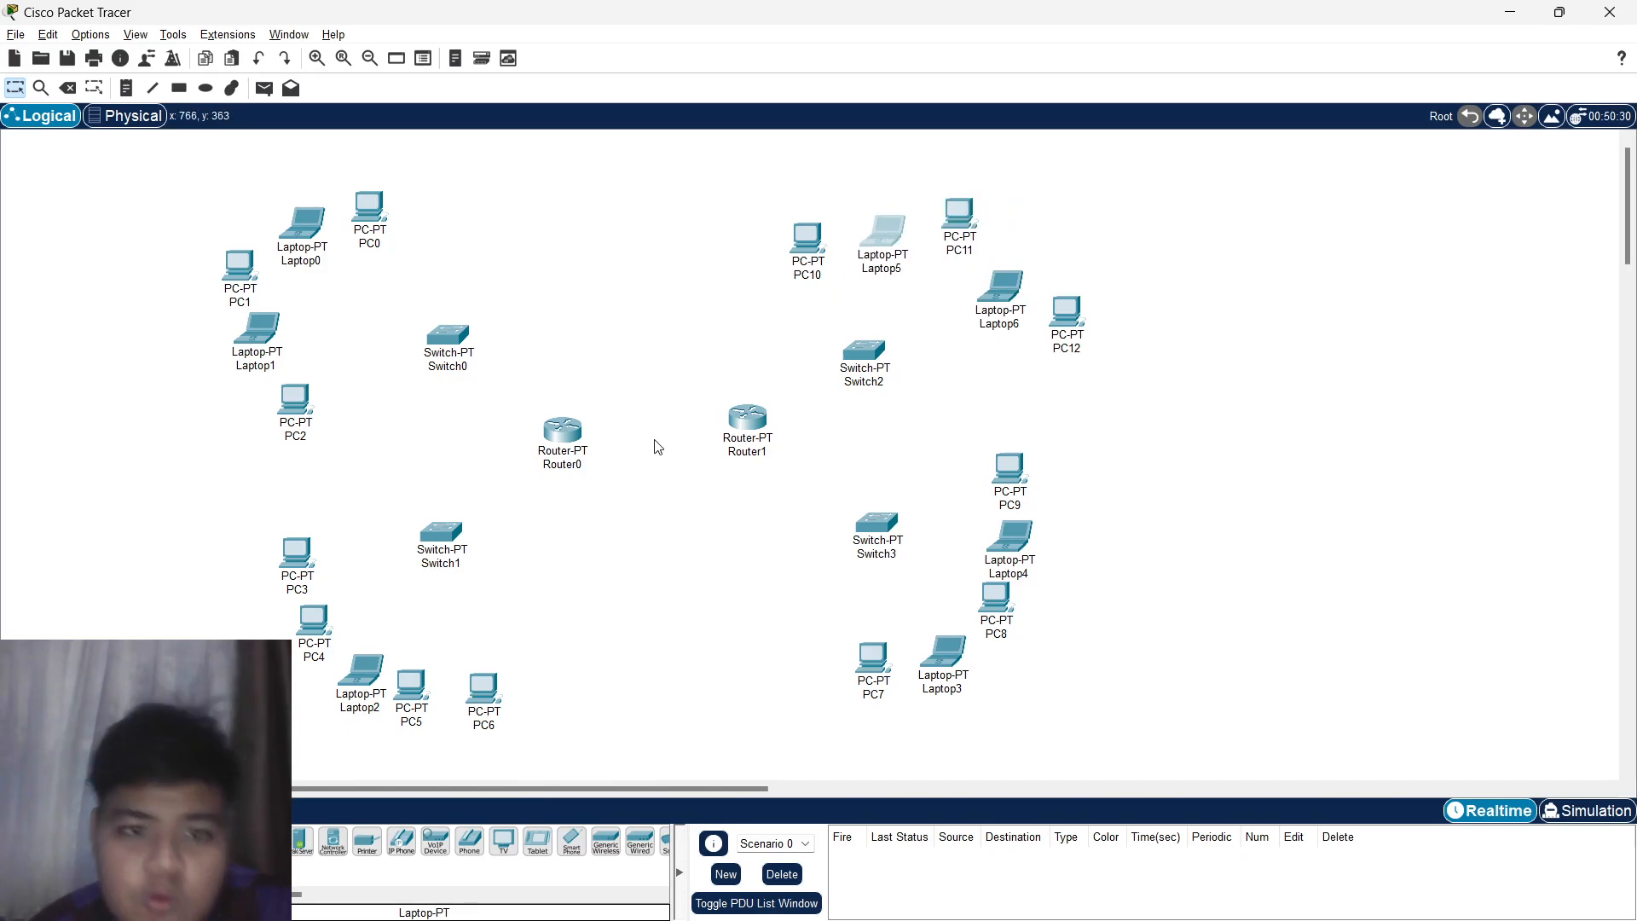
{"action": "mouse_move", "coordinate": [884, 254]}
{"action": "left_mouse_down"}
{"action": "mouse_move", "coordinate": [874, 220]}
{"action": "mouse_move", "coordinate": [889, 204]}
{"action": "mouse_move", "coordinate": [885, 224]}
{"action": "left_mouse_up"}
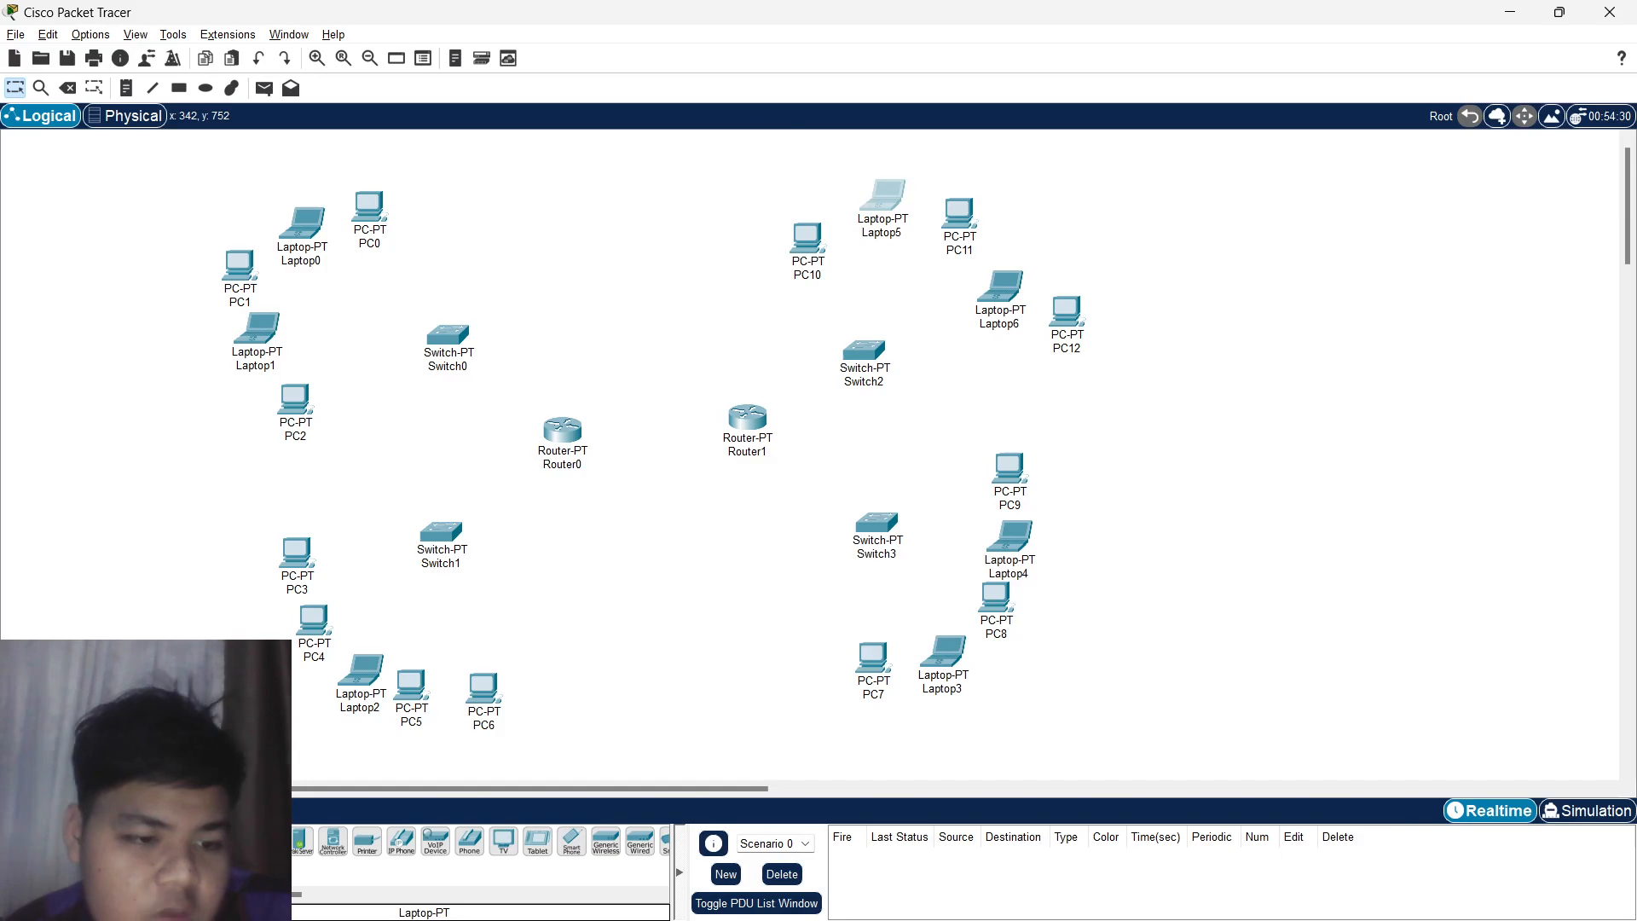
Connect Router0 to Router1 with a Copper Cross-Over cable using FastEthernet0/0 on both ends, and nudge Router0 into line with Router1.
{"action": "left_click", "coordinate": [107, 840]}
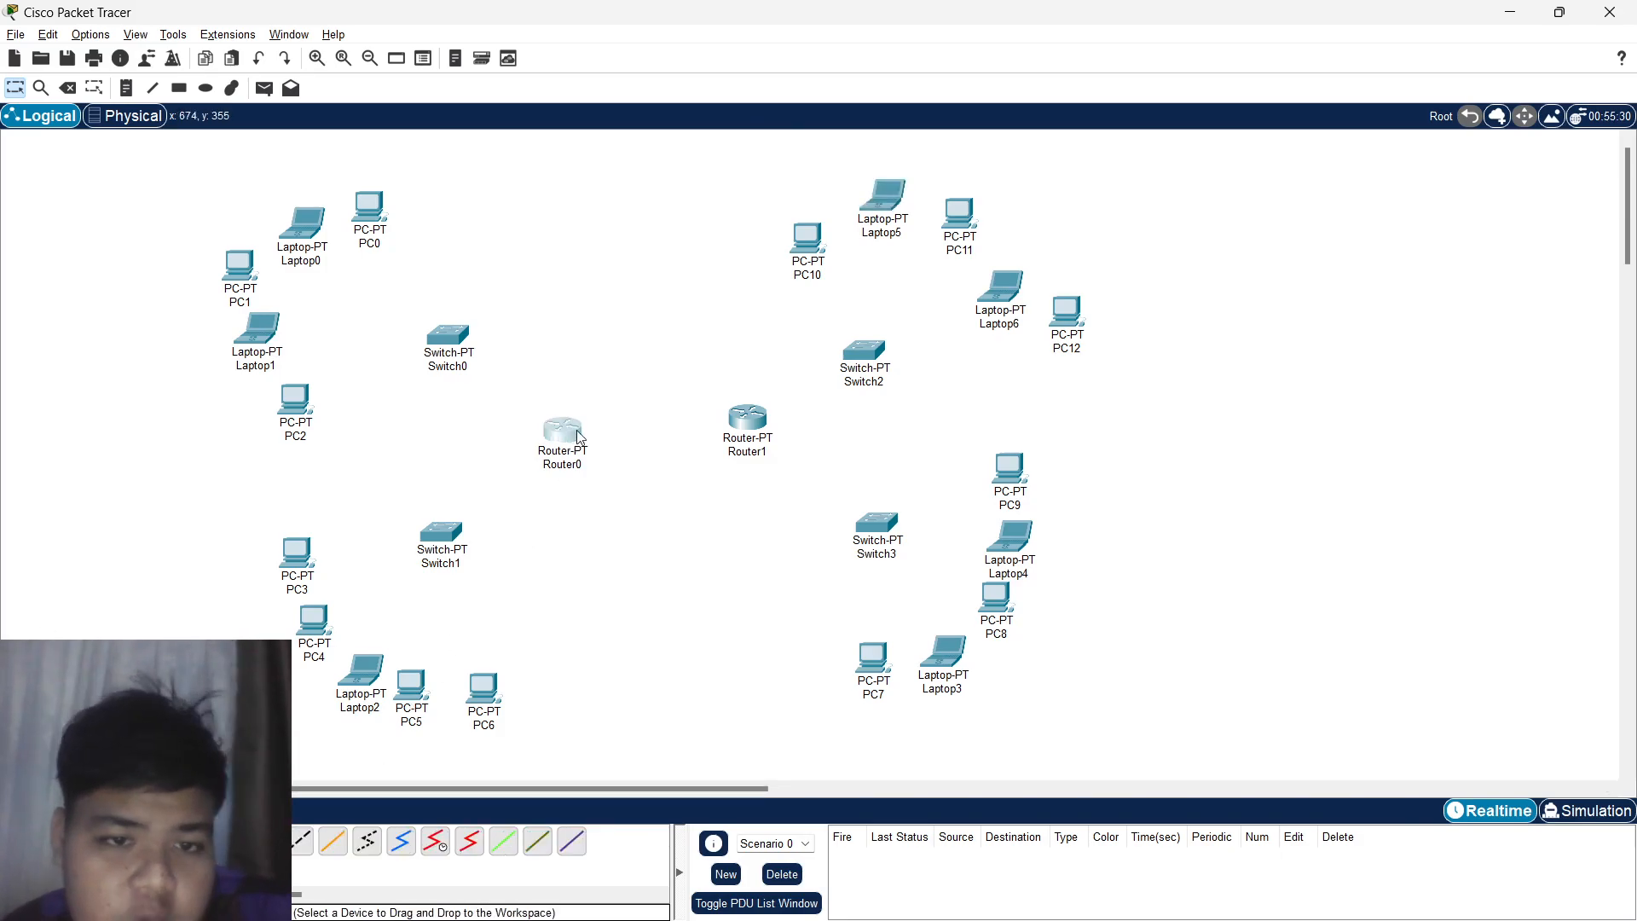
{"action": "left_click_drag", "start_coordinate": [566, 432], "coordinate": [573, 422]}
{"action": "left_click", "coordinate": [366, 841]}
{"action": "left_click", "coordinate": [569, 421]}
{"action": "left_click", "coordinate": [674, 469]}
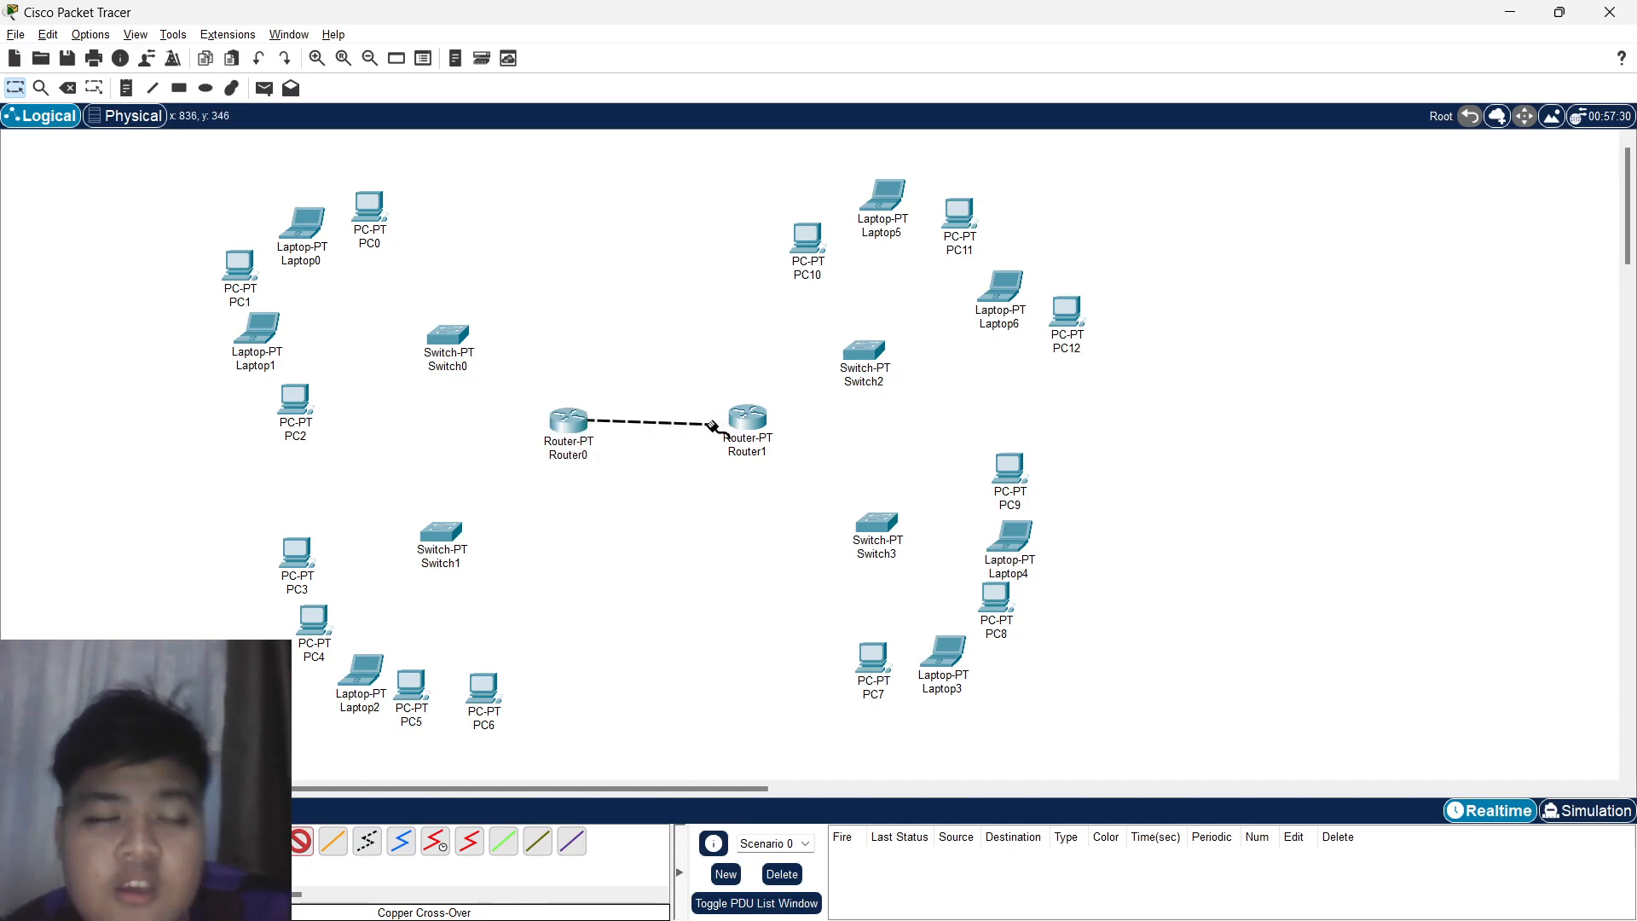
{"action": "left_click", "coordinate": [760, 416]}
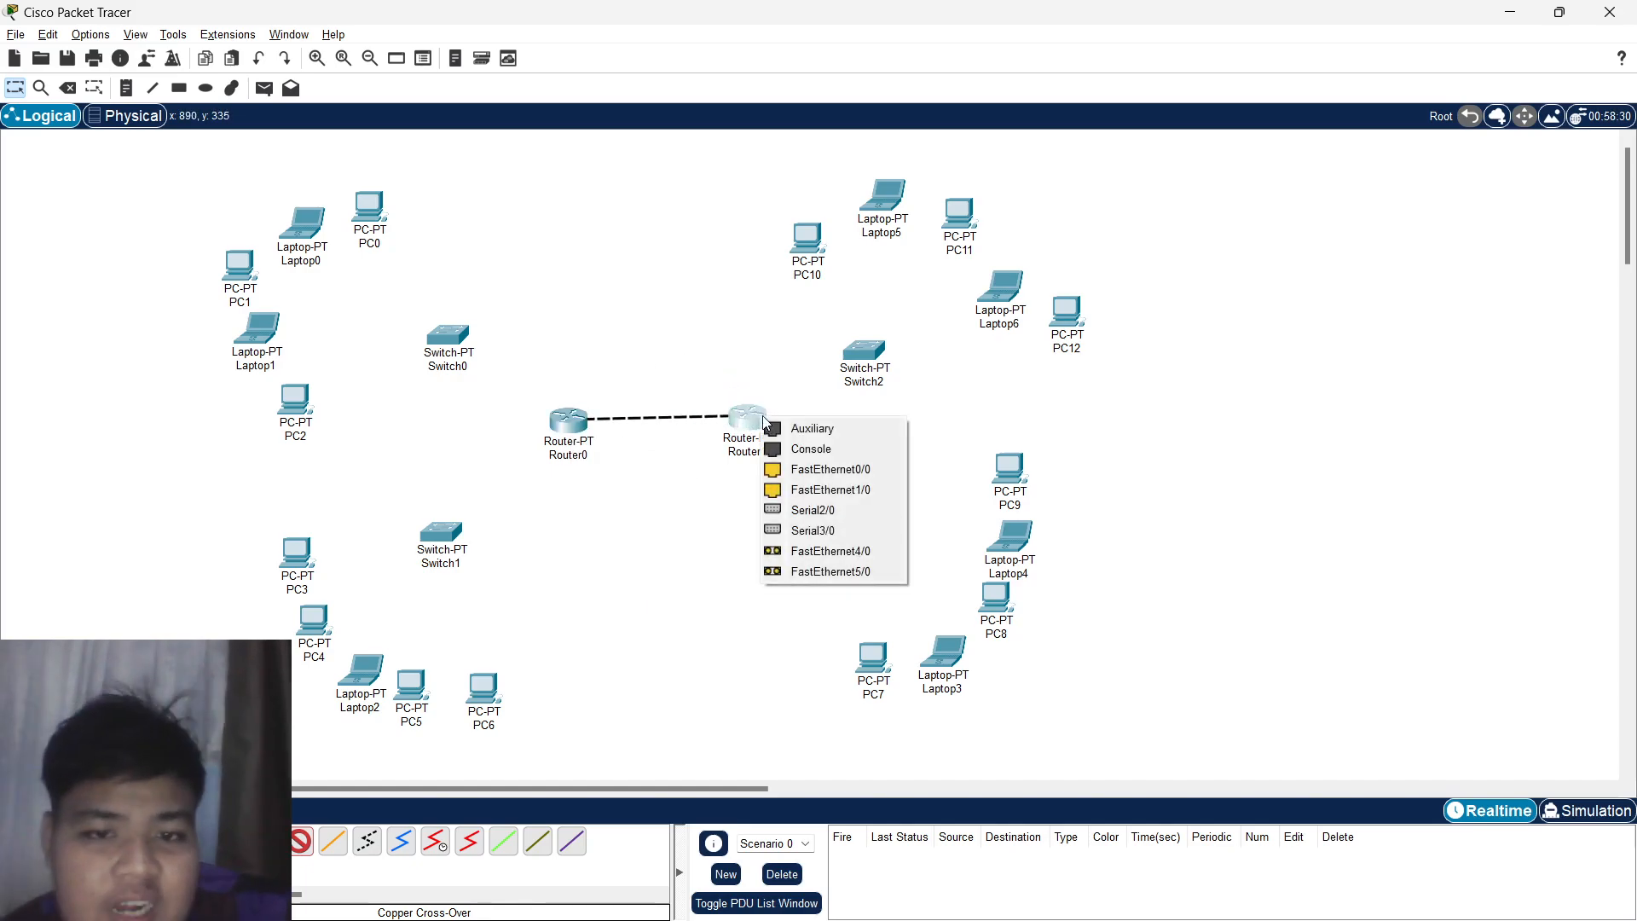
{"action": "left_click", "coordinate": [821, 469]}
{"action": "left_click_drag", "start_coordinate": [573, 423], "coordinate": [579, 417]}
{"action": "left_click", "coordinate": [266, 841]}
{"action": "left_click", "coordinate": [588, 427]}
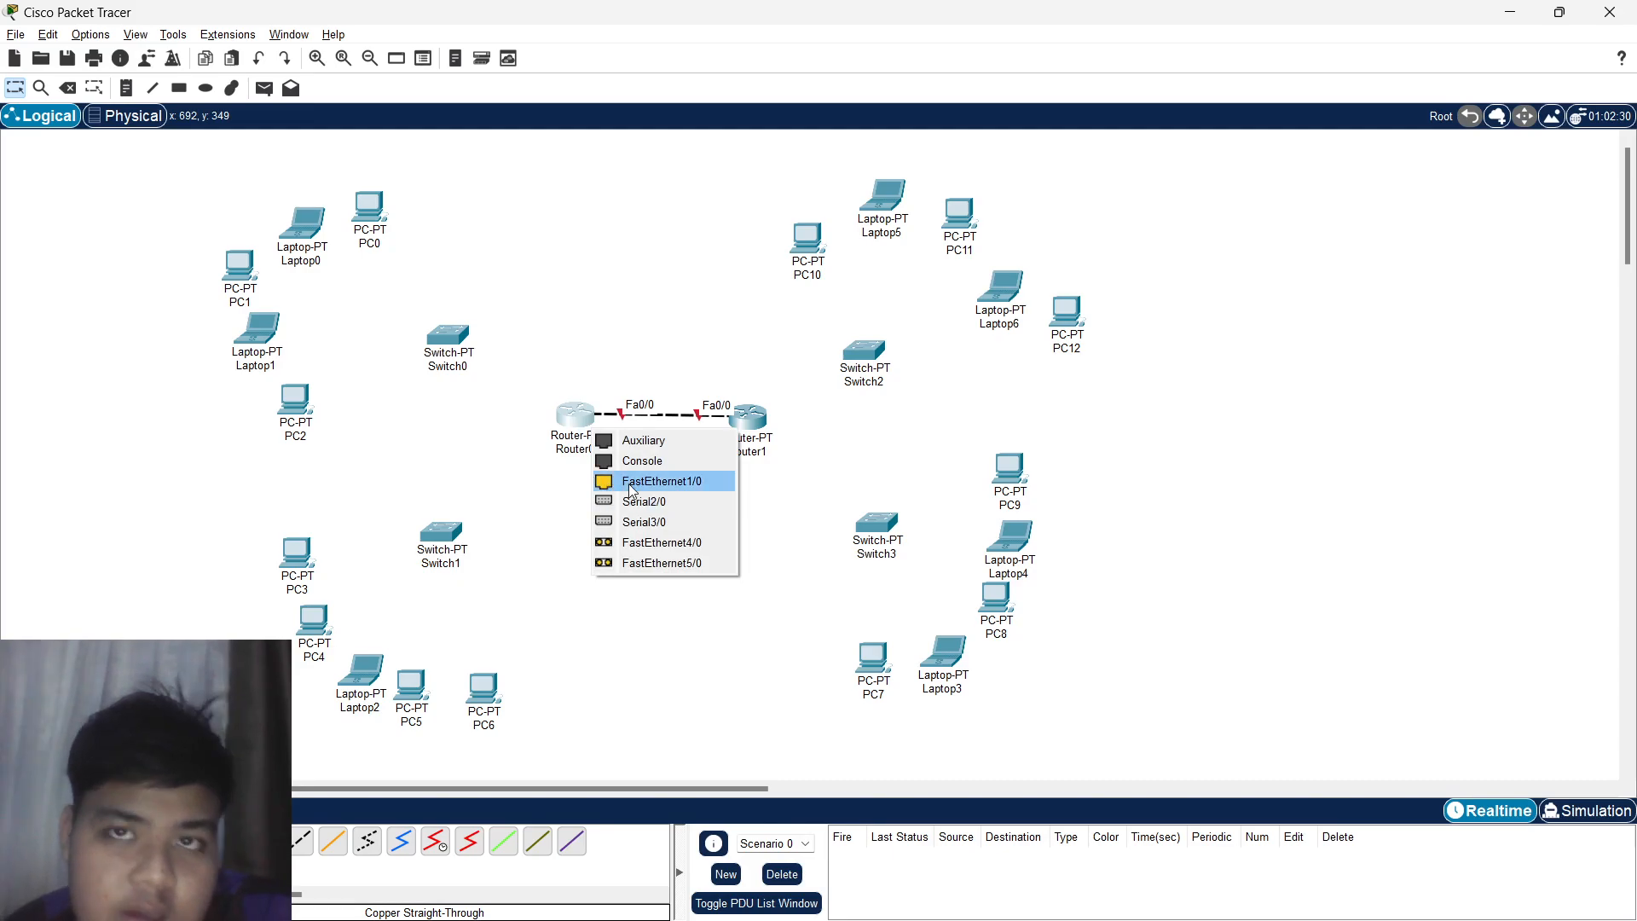
{"action": "left_click", "coordinate": [538, 453]}
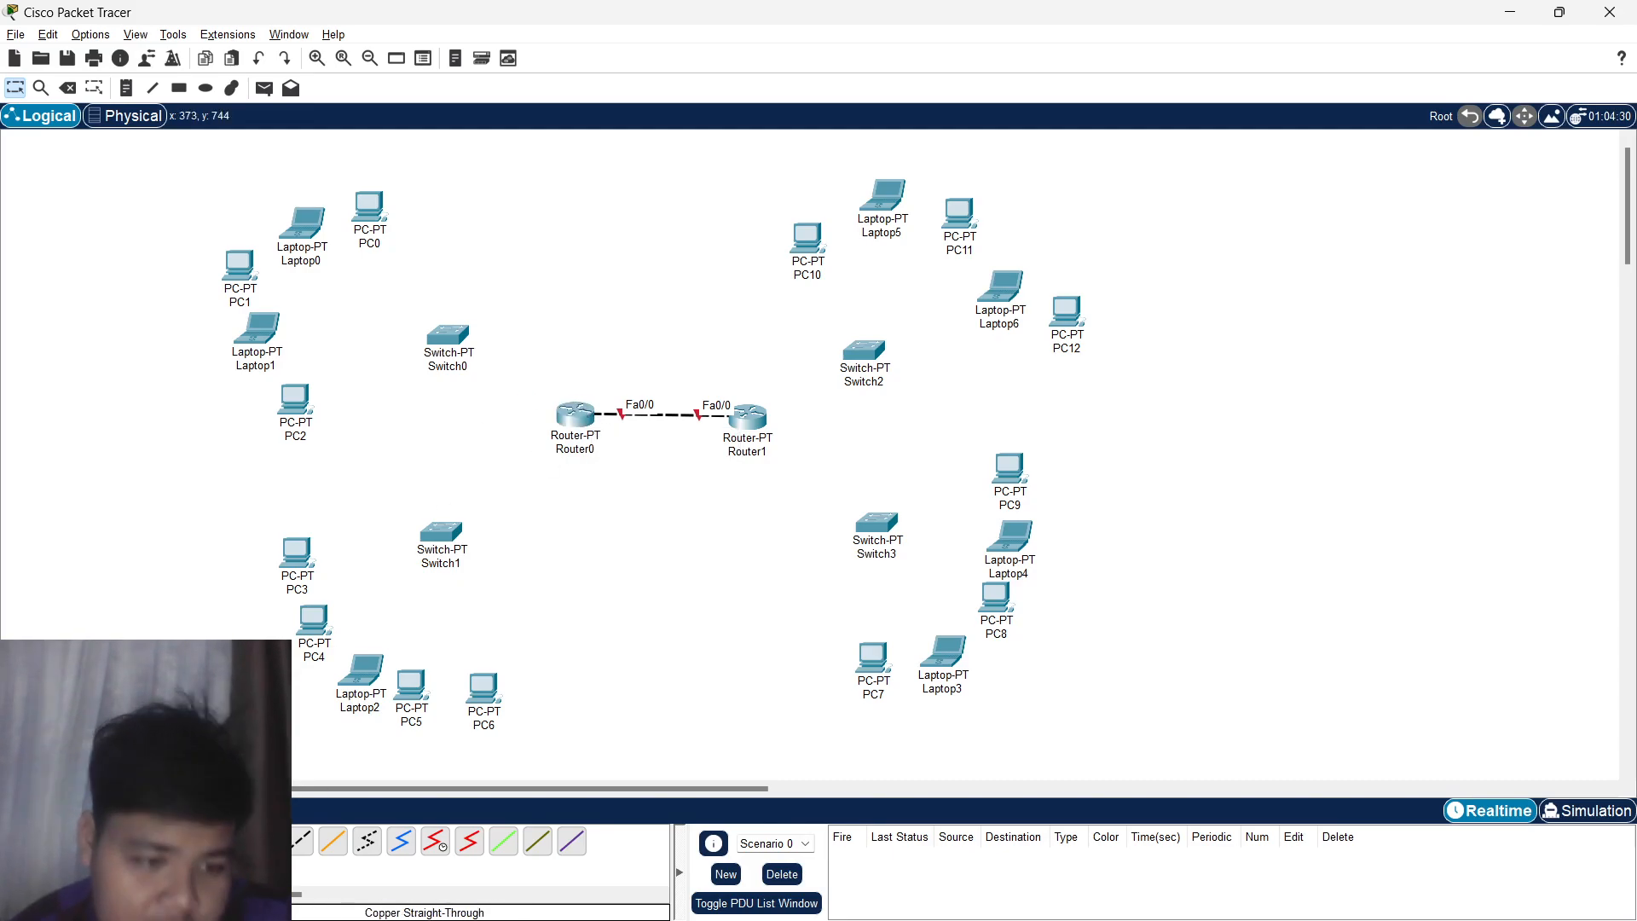
{"action": "left_click", "coordinate": [17, 842]}
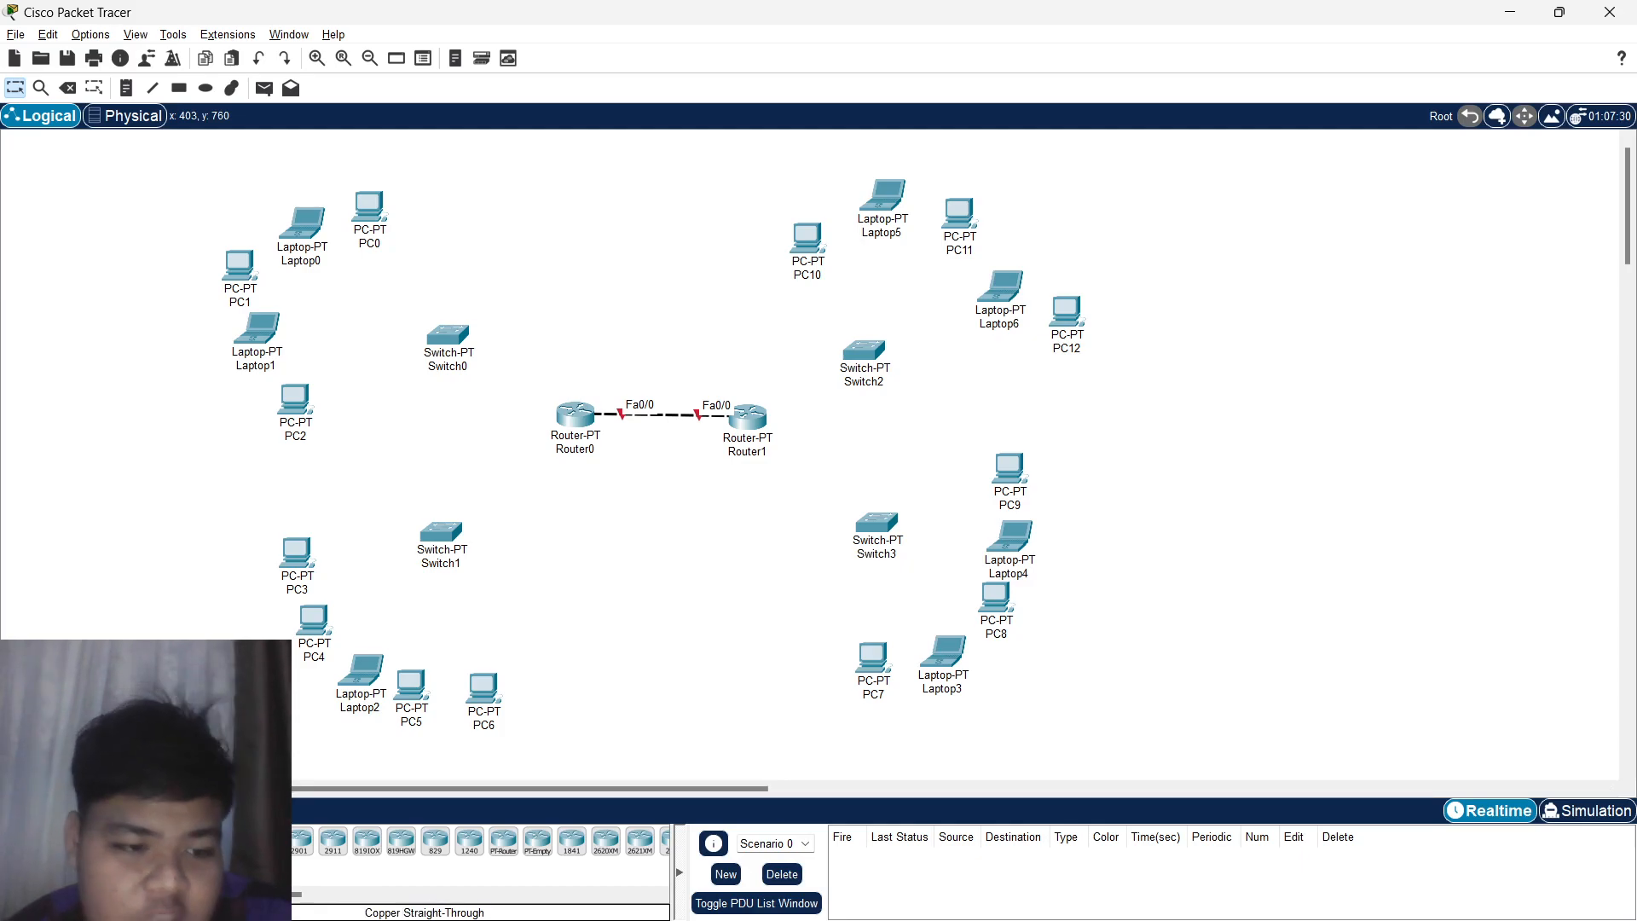
{"action": "left_click", "coordinate": [104, 842]}
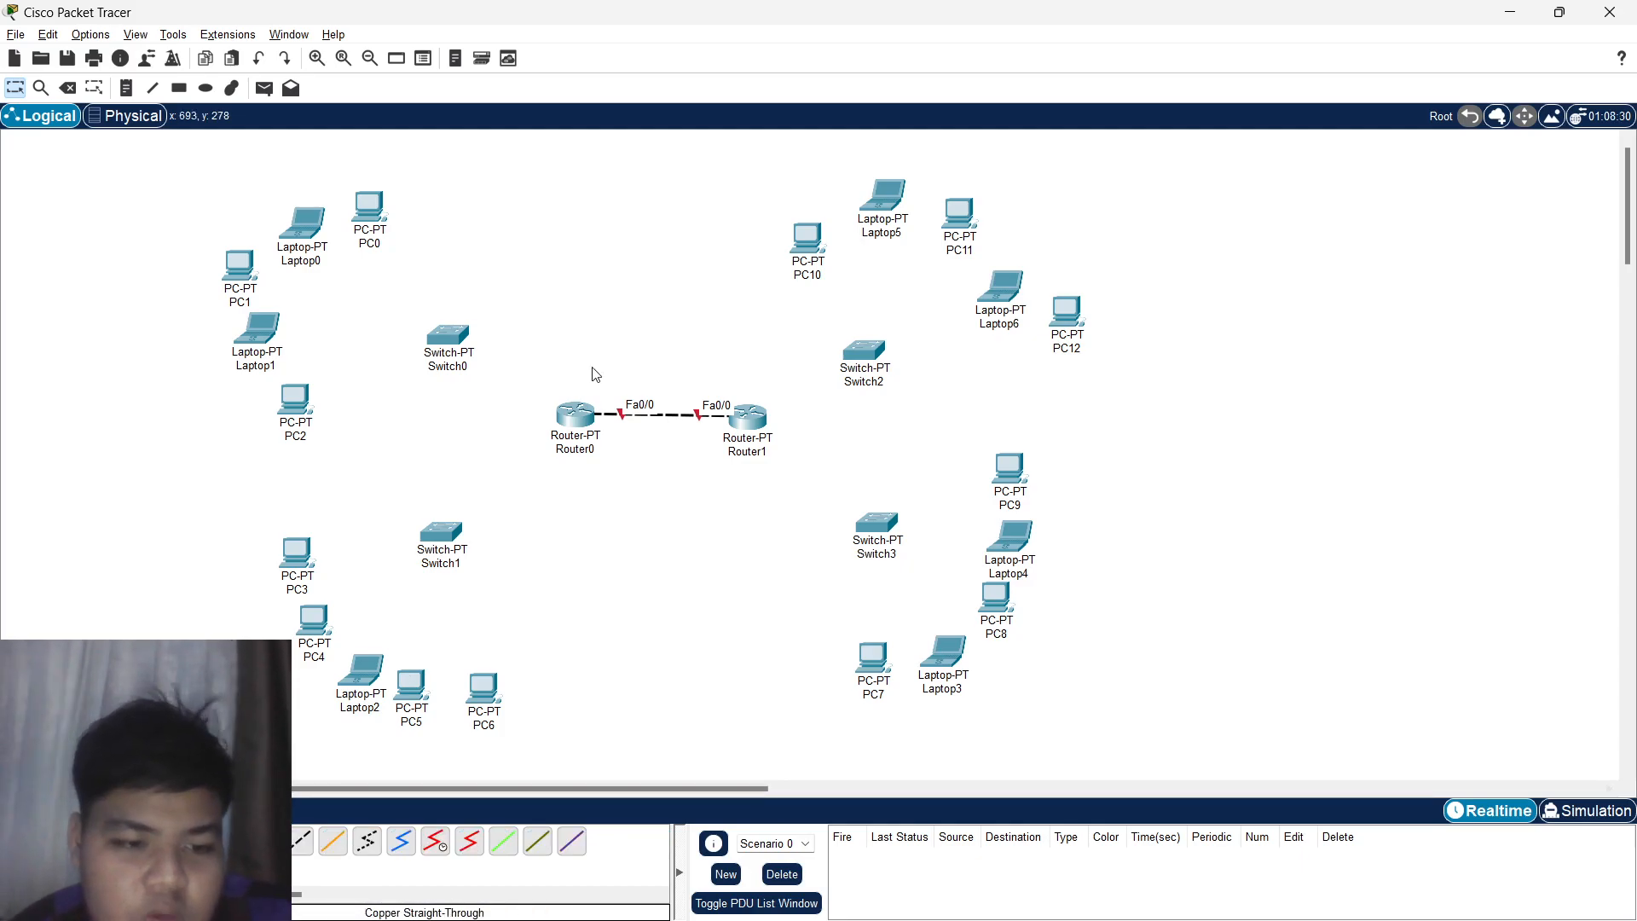
Power off Router0, install a PT-ROUTER-NM-1CFE module in the free slot nearest its existing modules, and power it back on.
{"action": "left_click", "coordinate": [585, 414]}
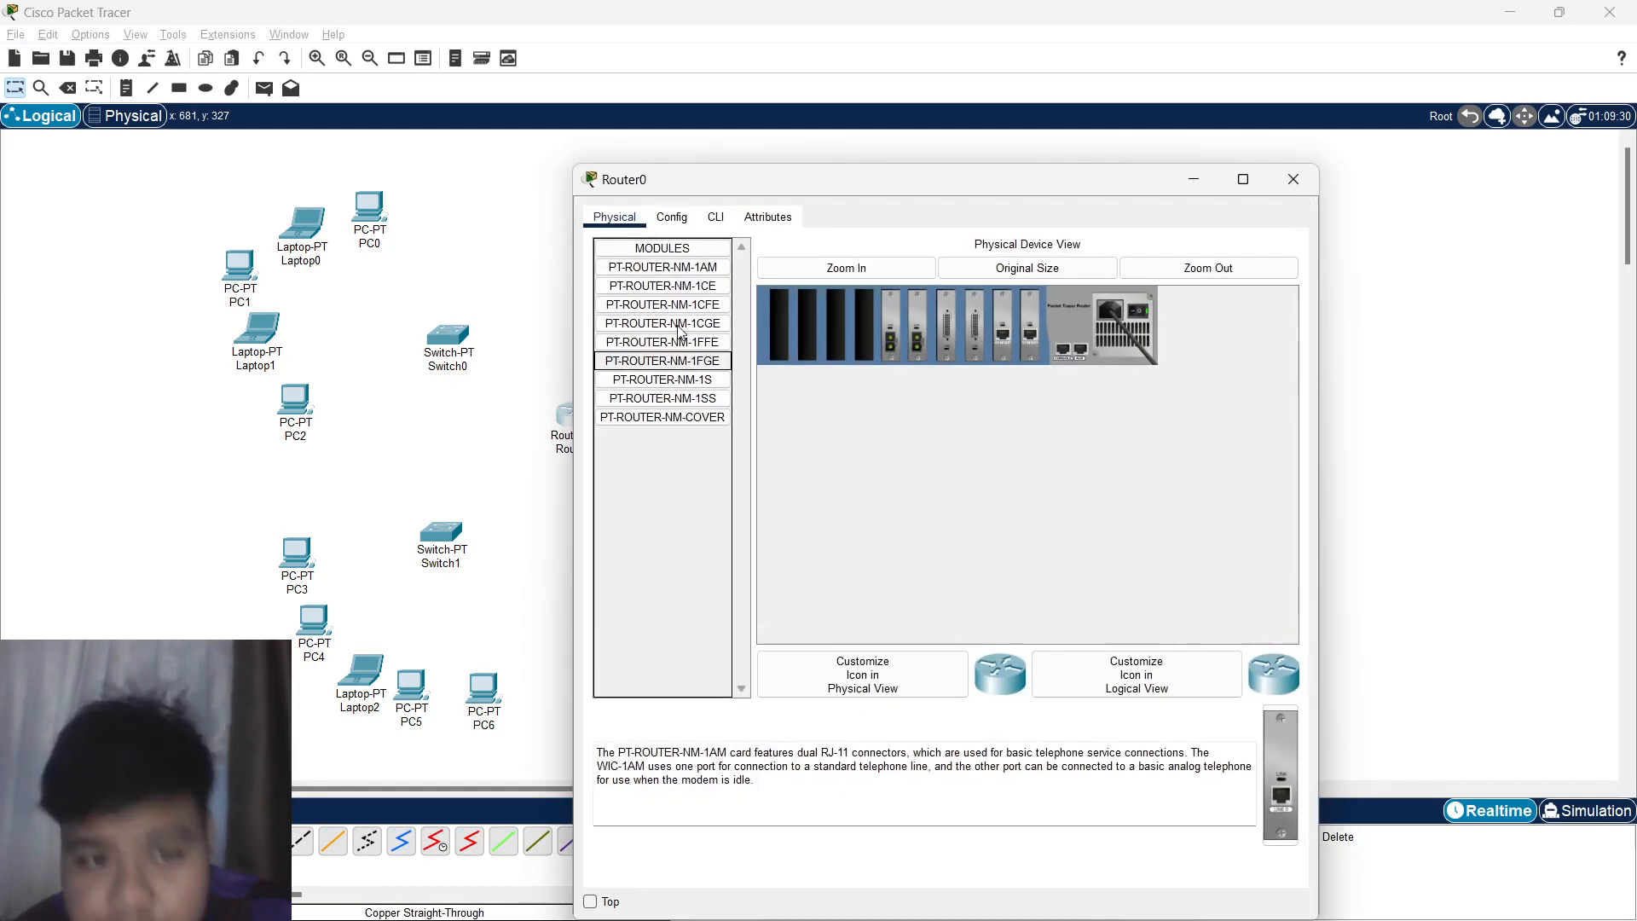
{"action": "left_click_drag", "start_coordinate": [795, 171], "coordinate": [872, 153]}
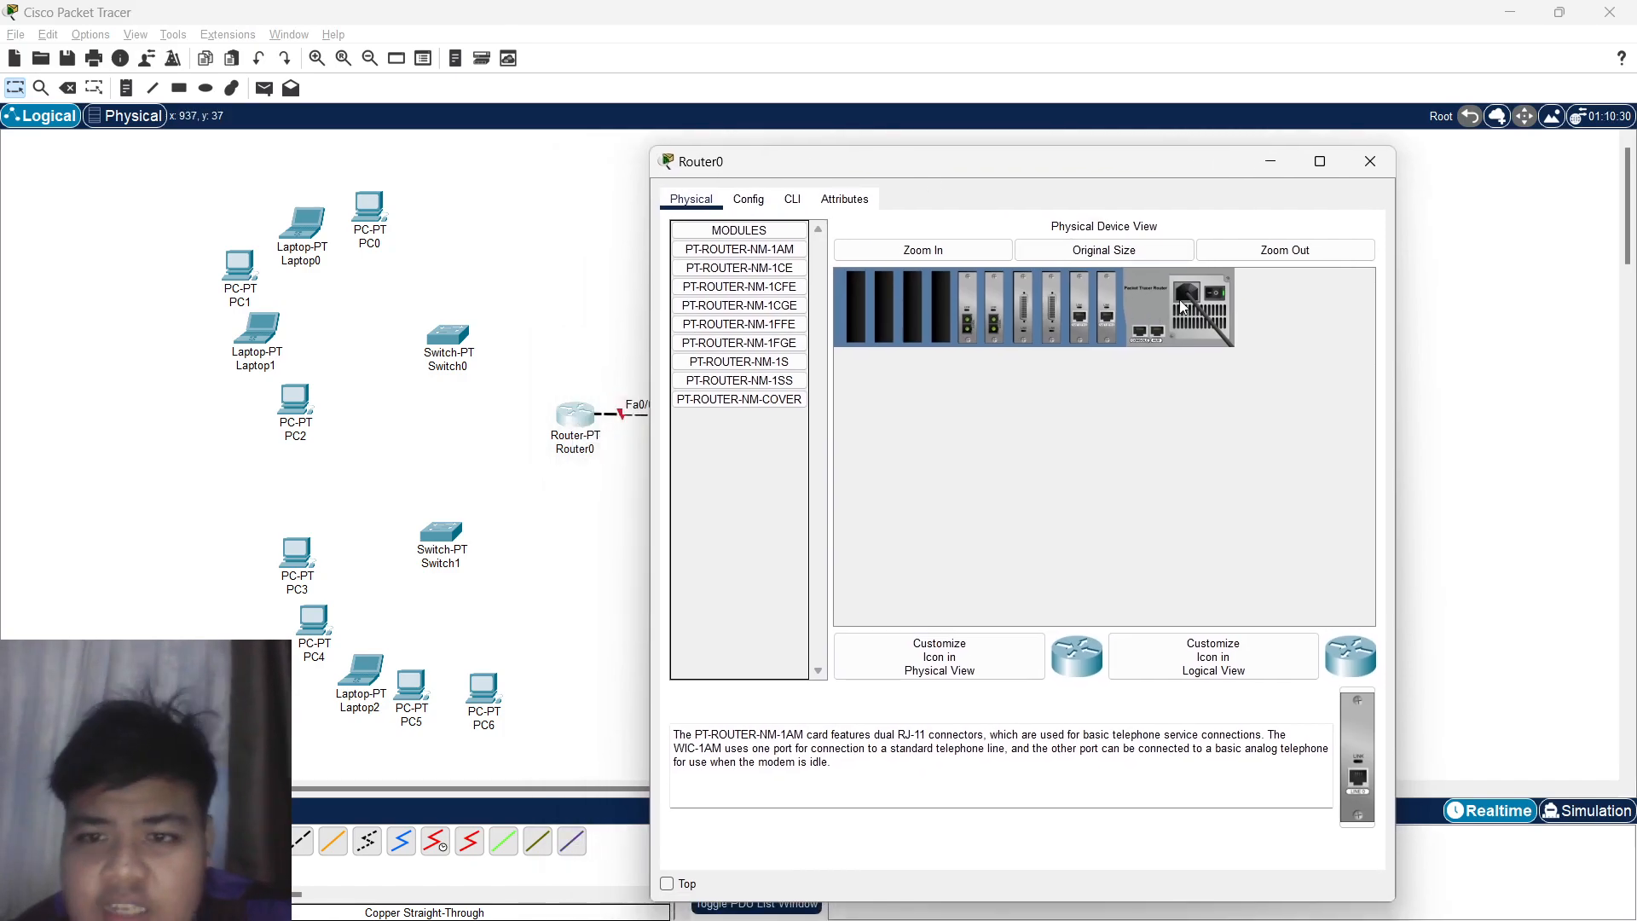
{"action": "left_click", "coordinate": [1210, 299]}
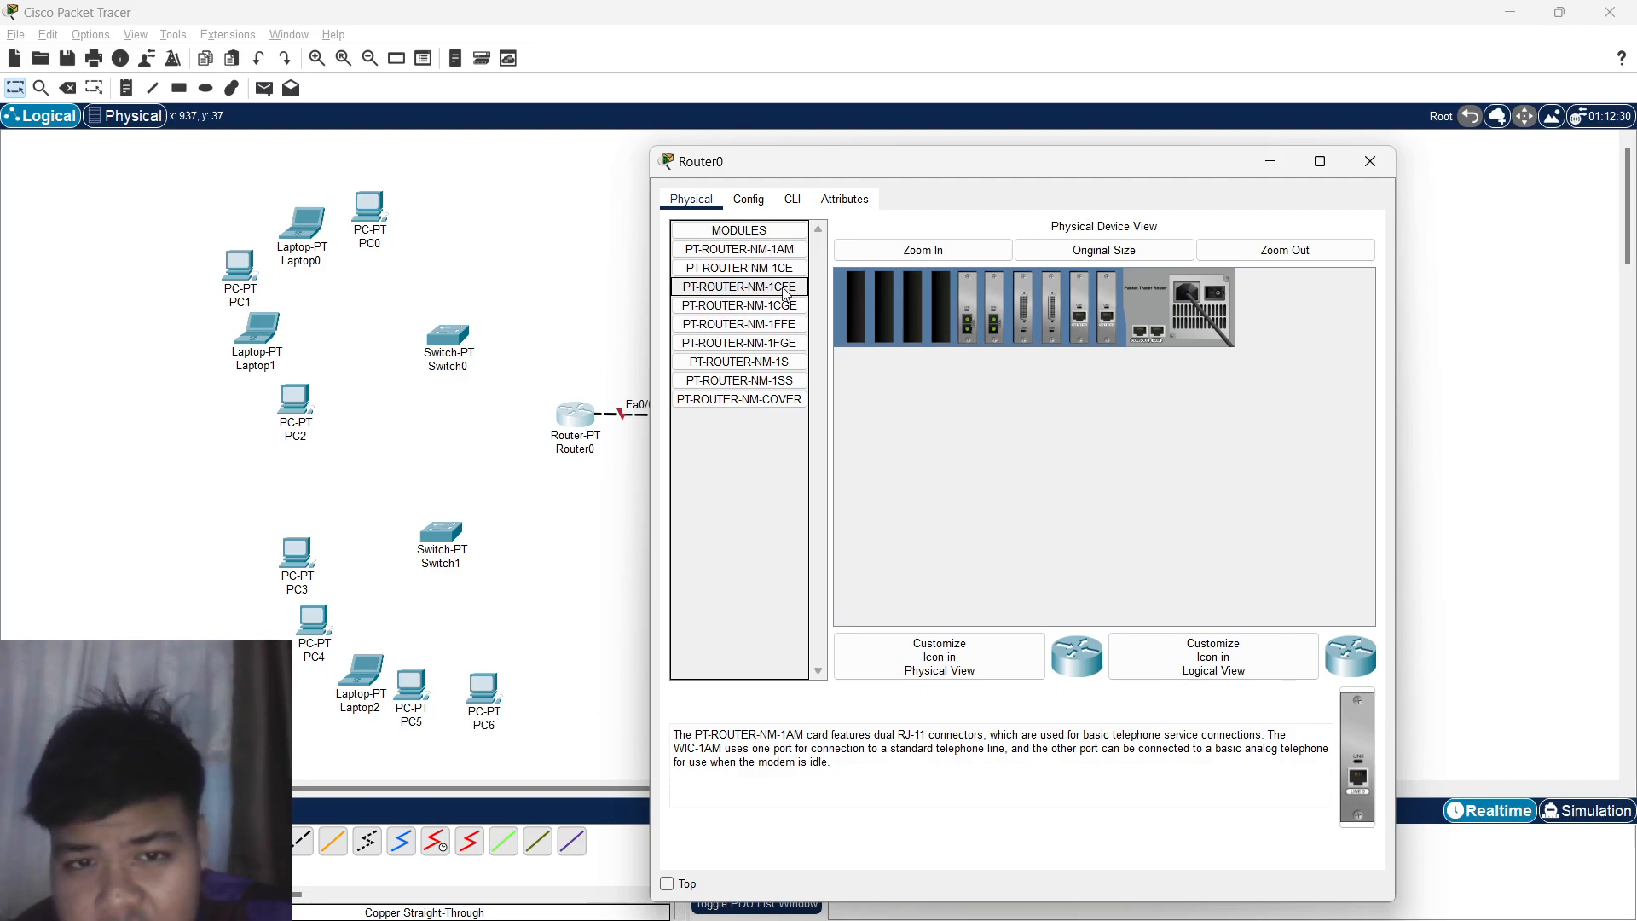
{"action": "left_click_drag", "start_coordinate": [771, 287], "coordinate": [936, 295]}
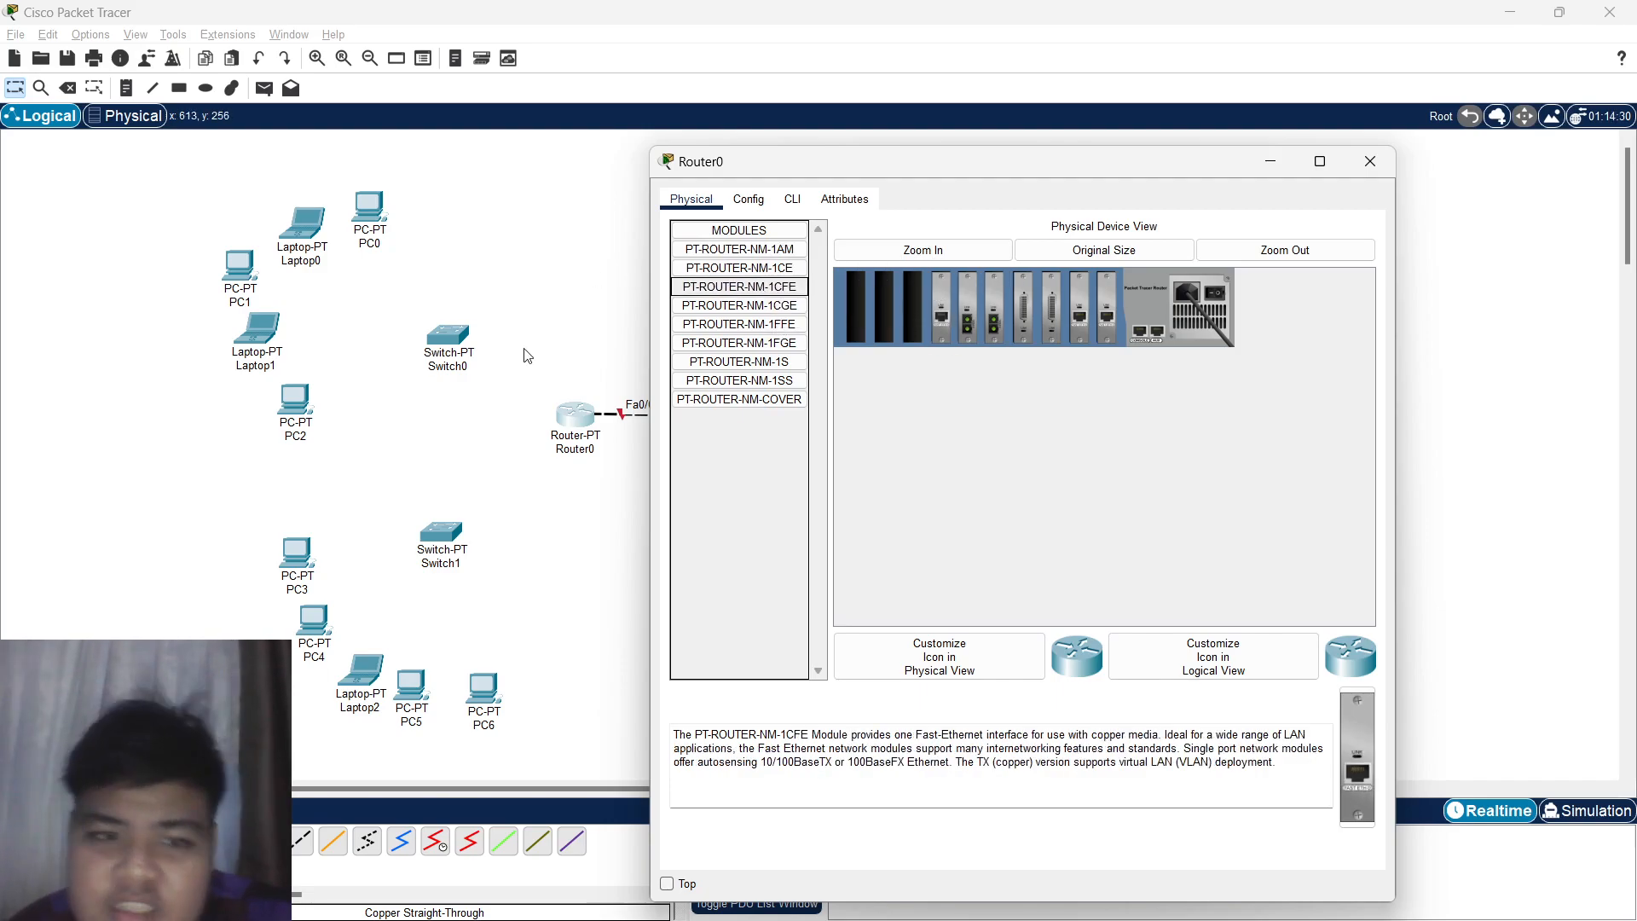
{"action": "left_click_drag", "start_coordinate": [930, 168], "coordinate": [1029, 168]}
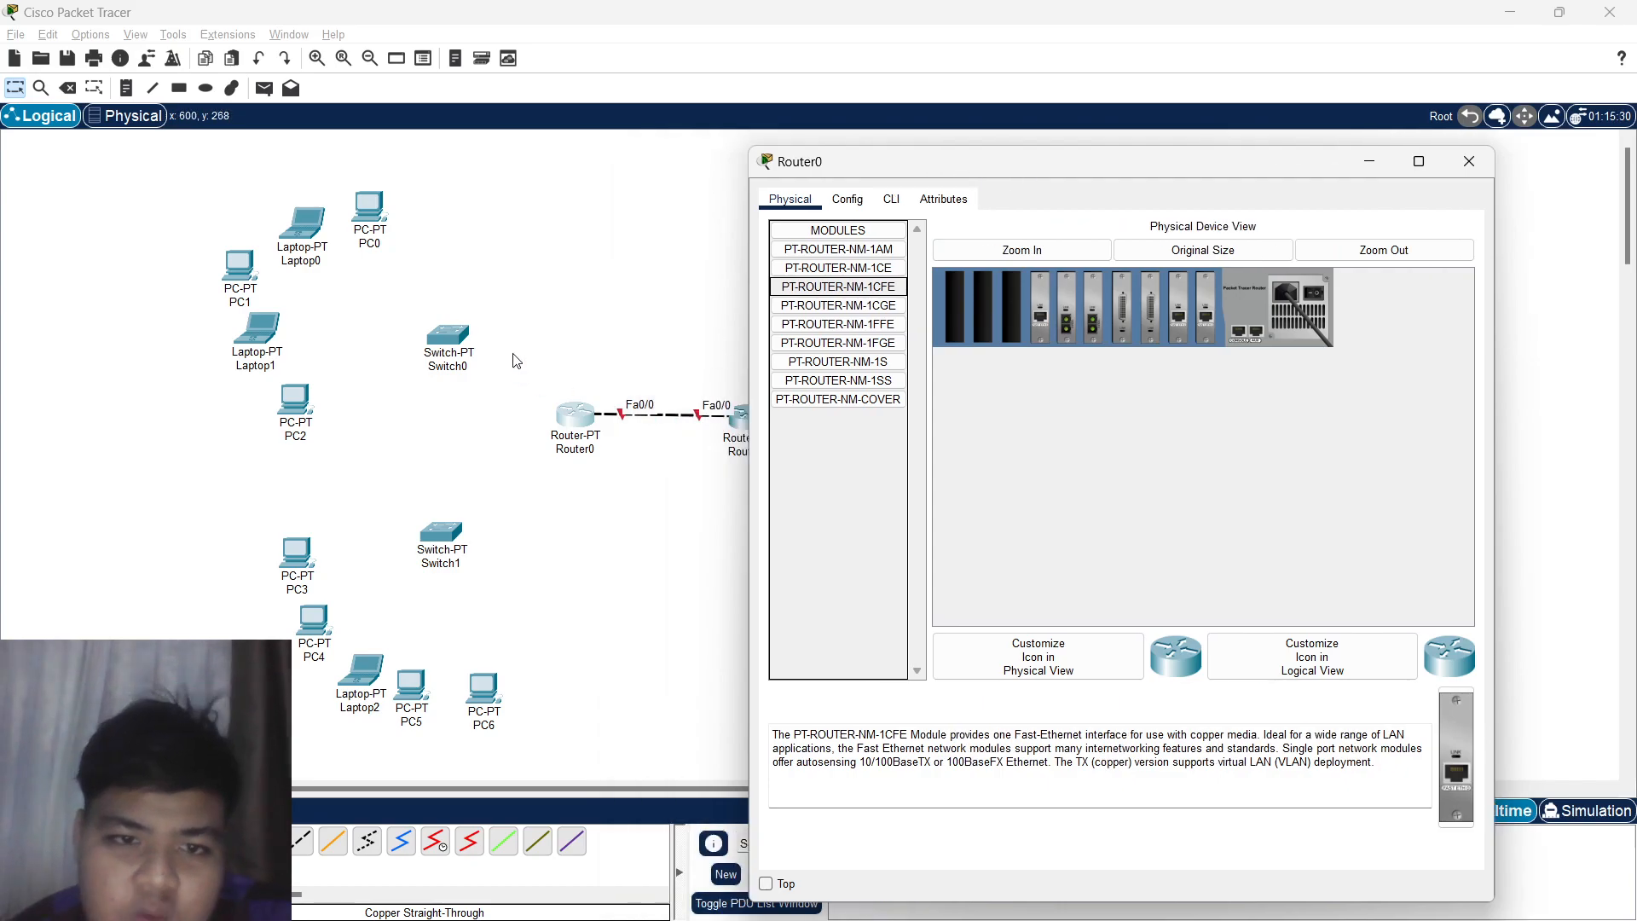
{"action": "left_click", "coordinate": [1314, 294]}
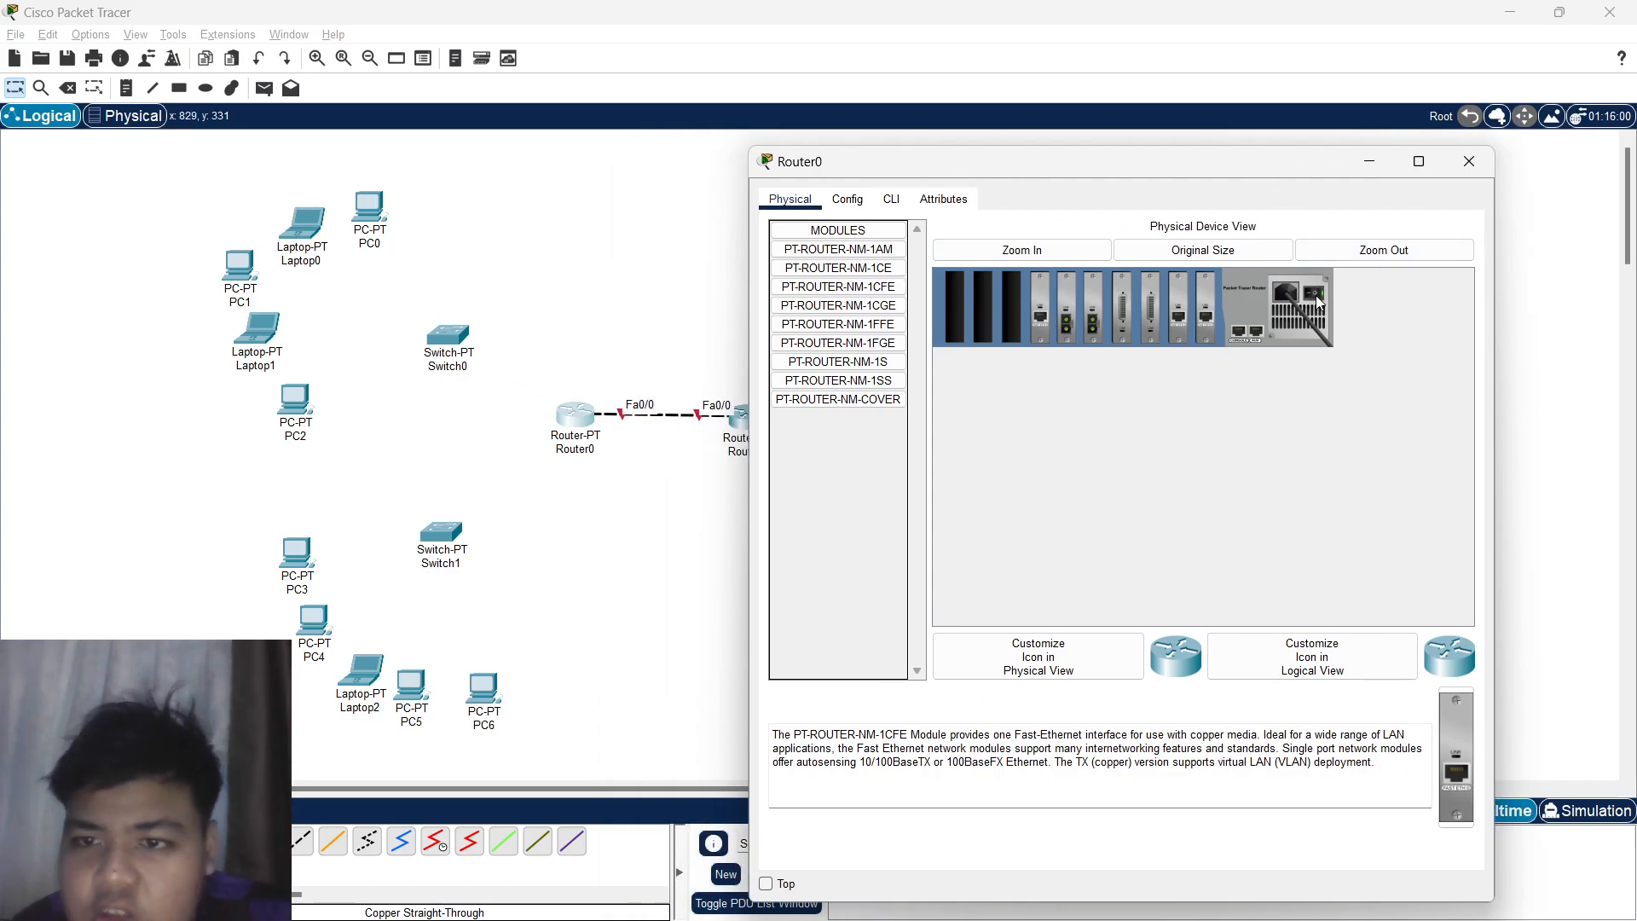
{"action": "left_click", "coordinate": [1467, 164]}
Power off Router1, install a PT-ROUTER-NM-1CFE module in the free slot nearest its existing modules, and power it back on.
{"action": "left_click", "coordinate": [752, 403]}
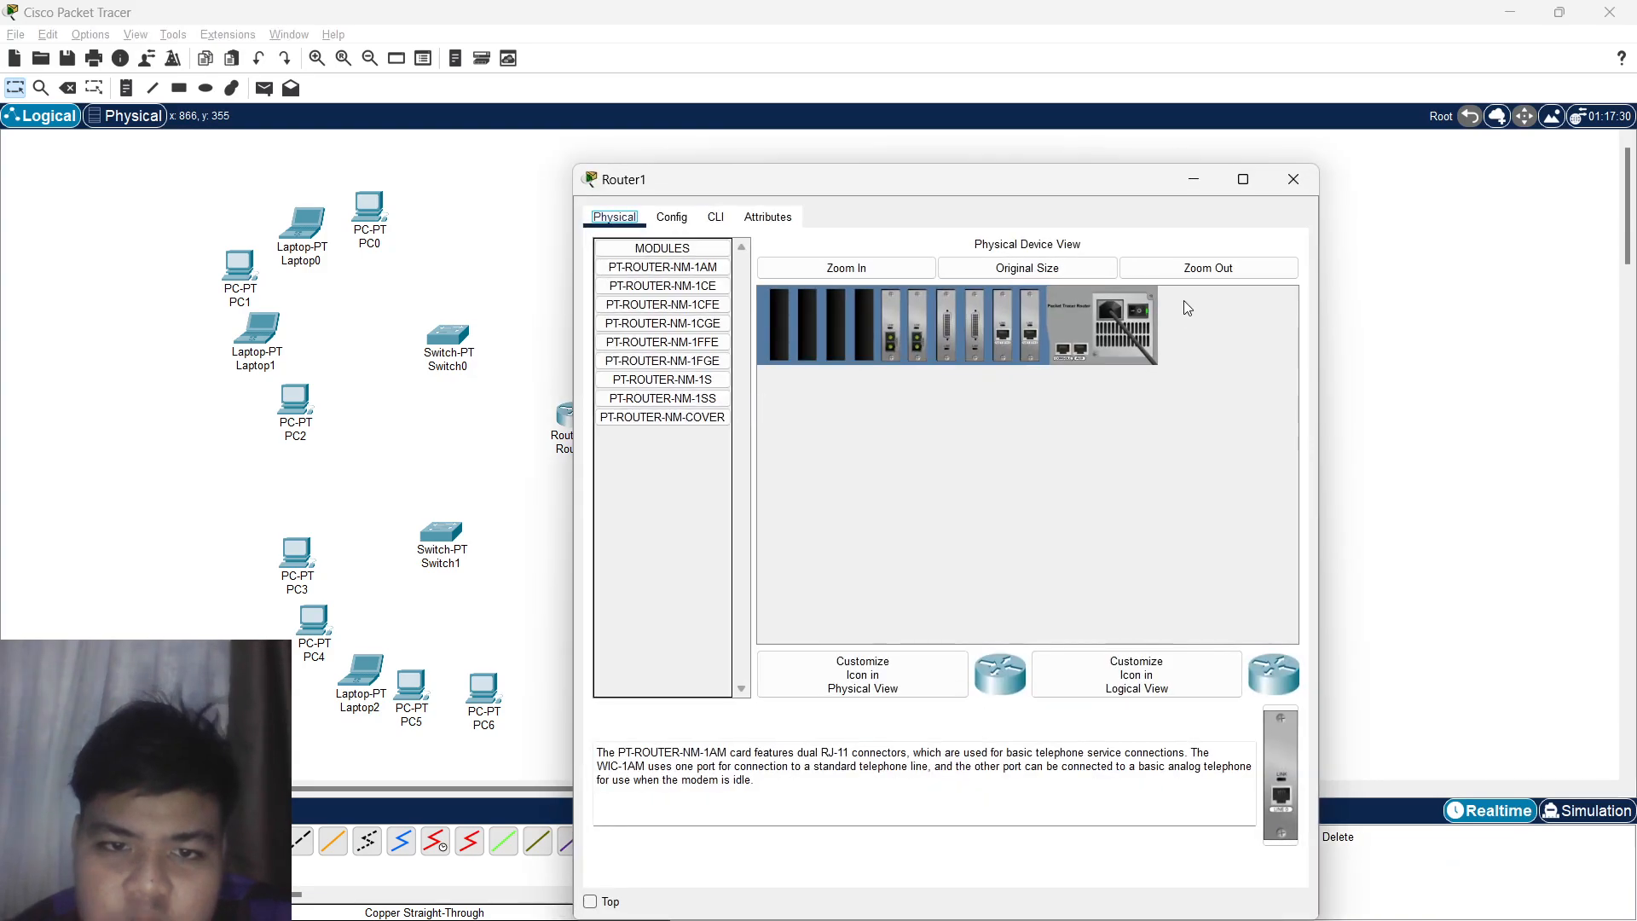
{"action": "left_click", "coordinate": [1133, 315]}
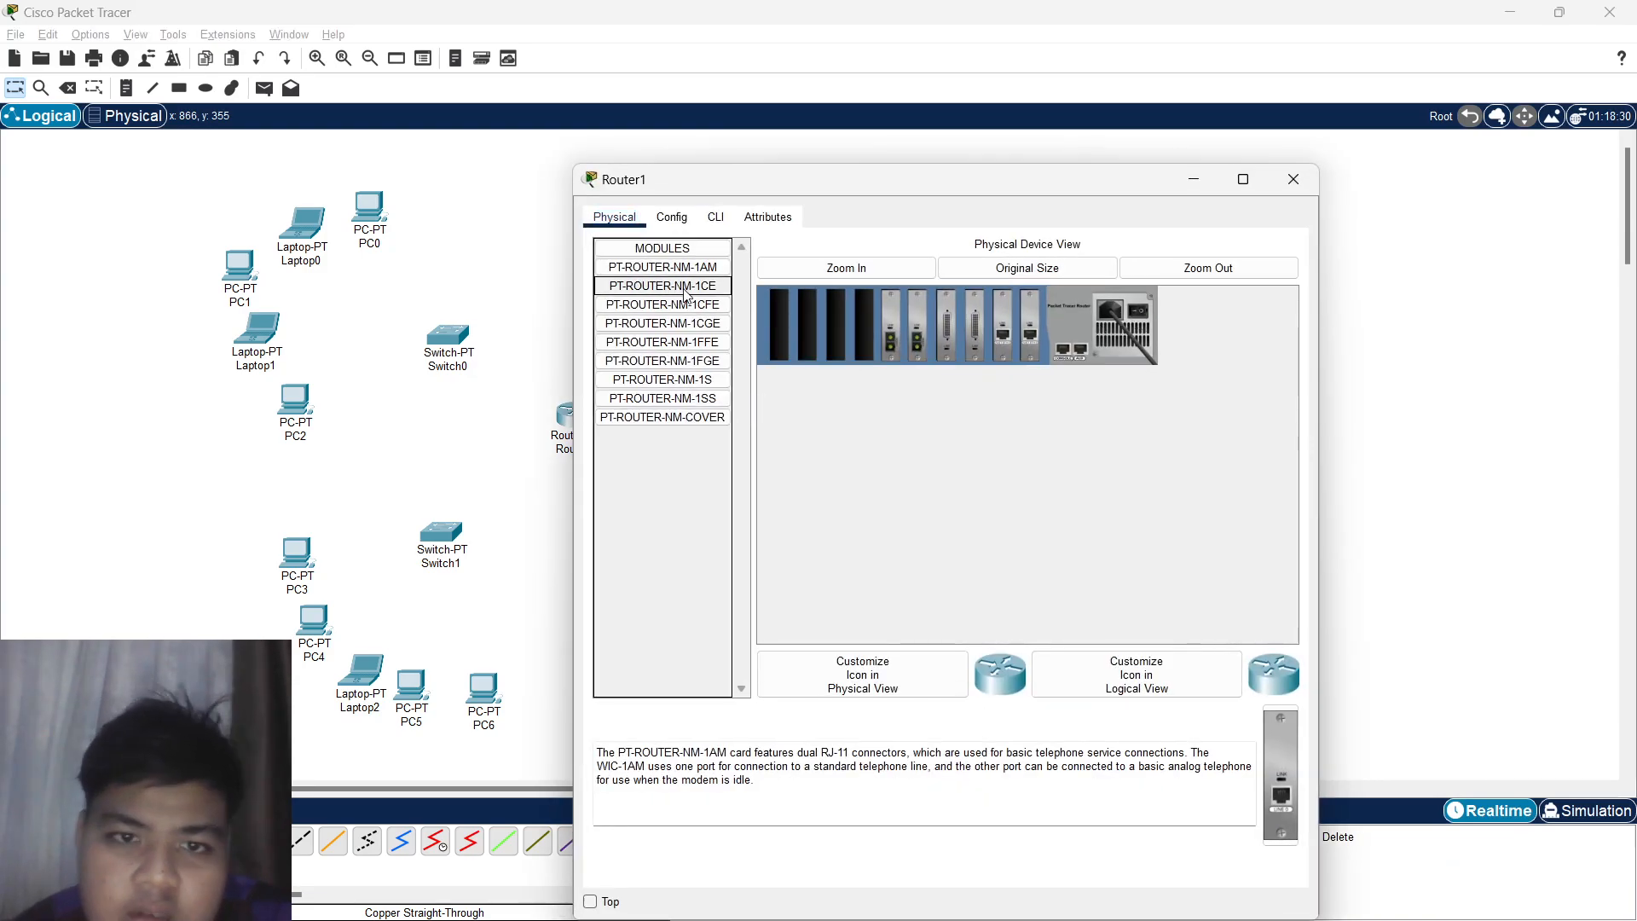
{"action": "left_click_drag", "start_coordinate": [662, 304], "coordinate": [868, 310]}
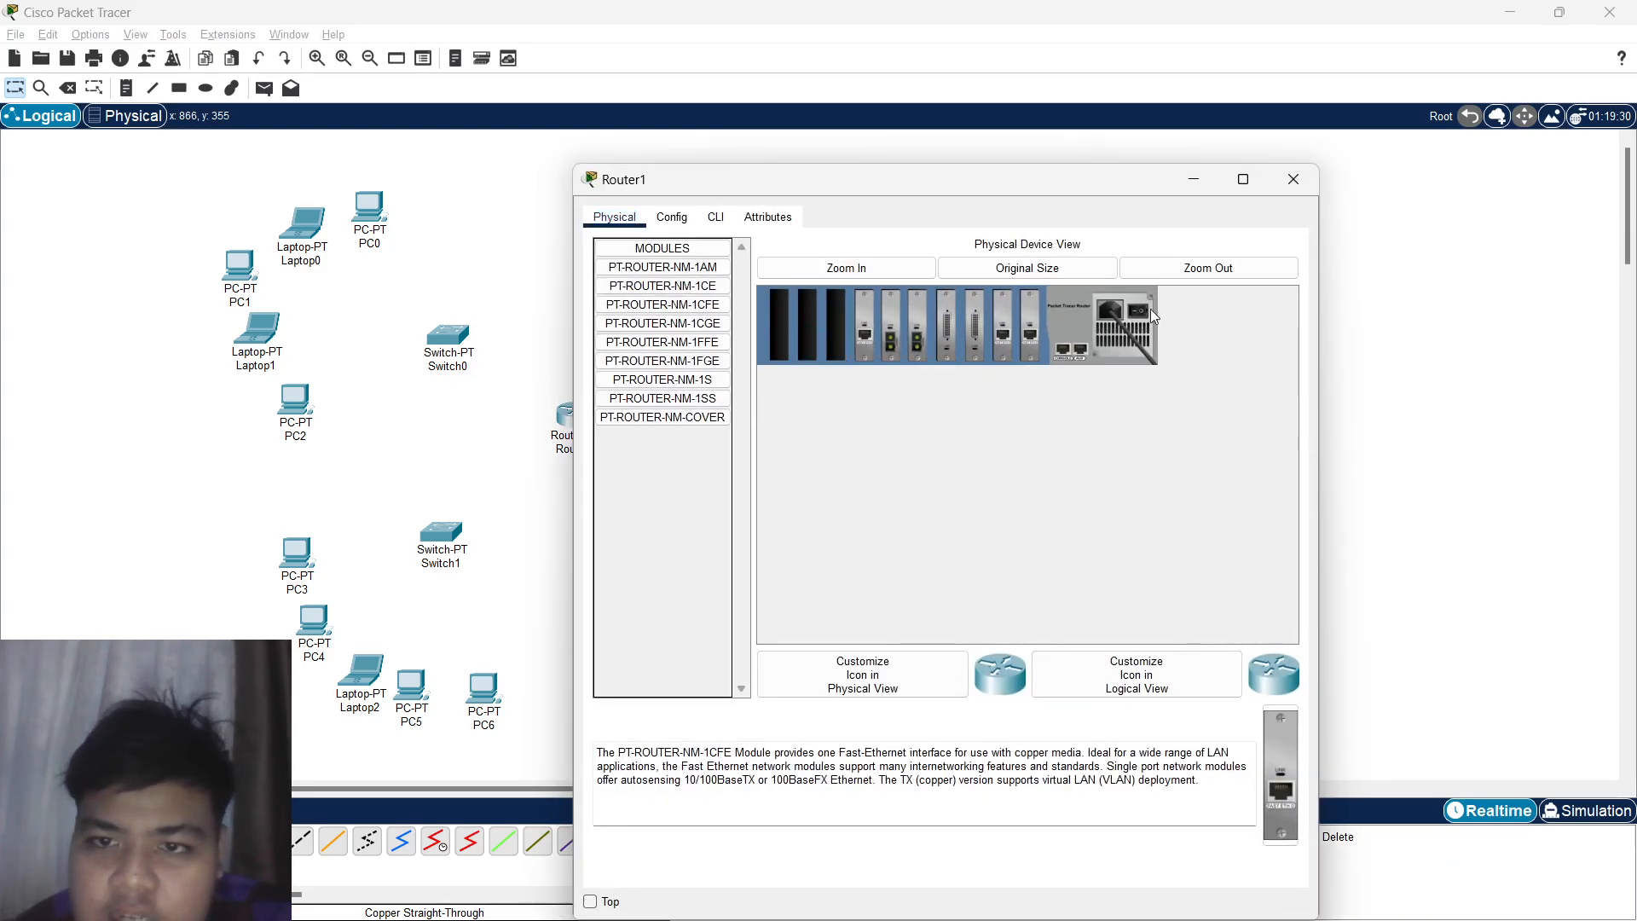
{"action": "left_click", "coordinate": [1294, 179]}
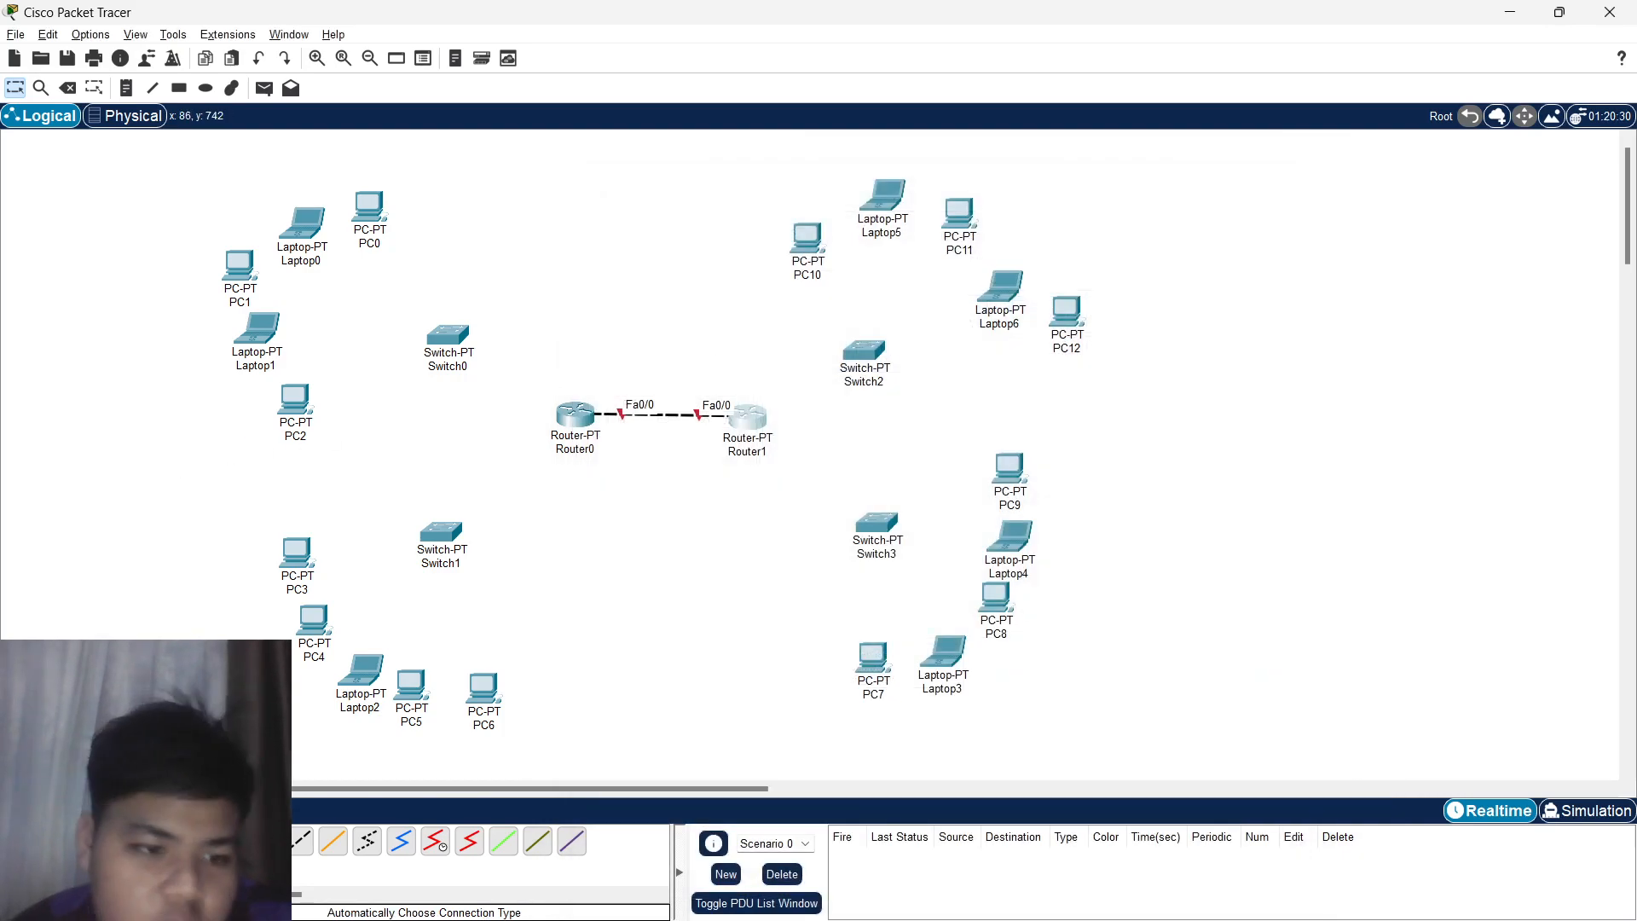
Connect Router0 with Copper Straight-Through cables: FastEthernet1/0 to Switch0's FastEthernet0/1, and FastEthernet6/0 to Switch1's FastEthernet0/1.
{"action": "left_click", "coordinate": [578, 413]}
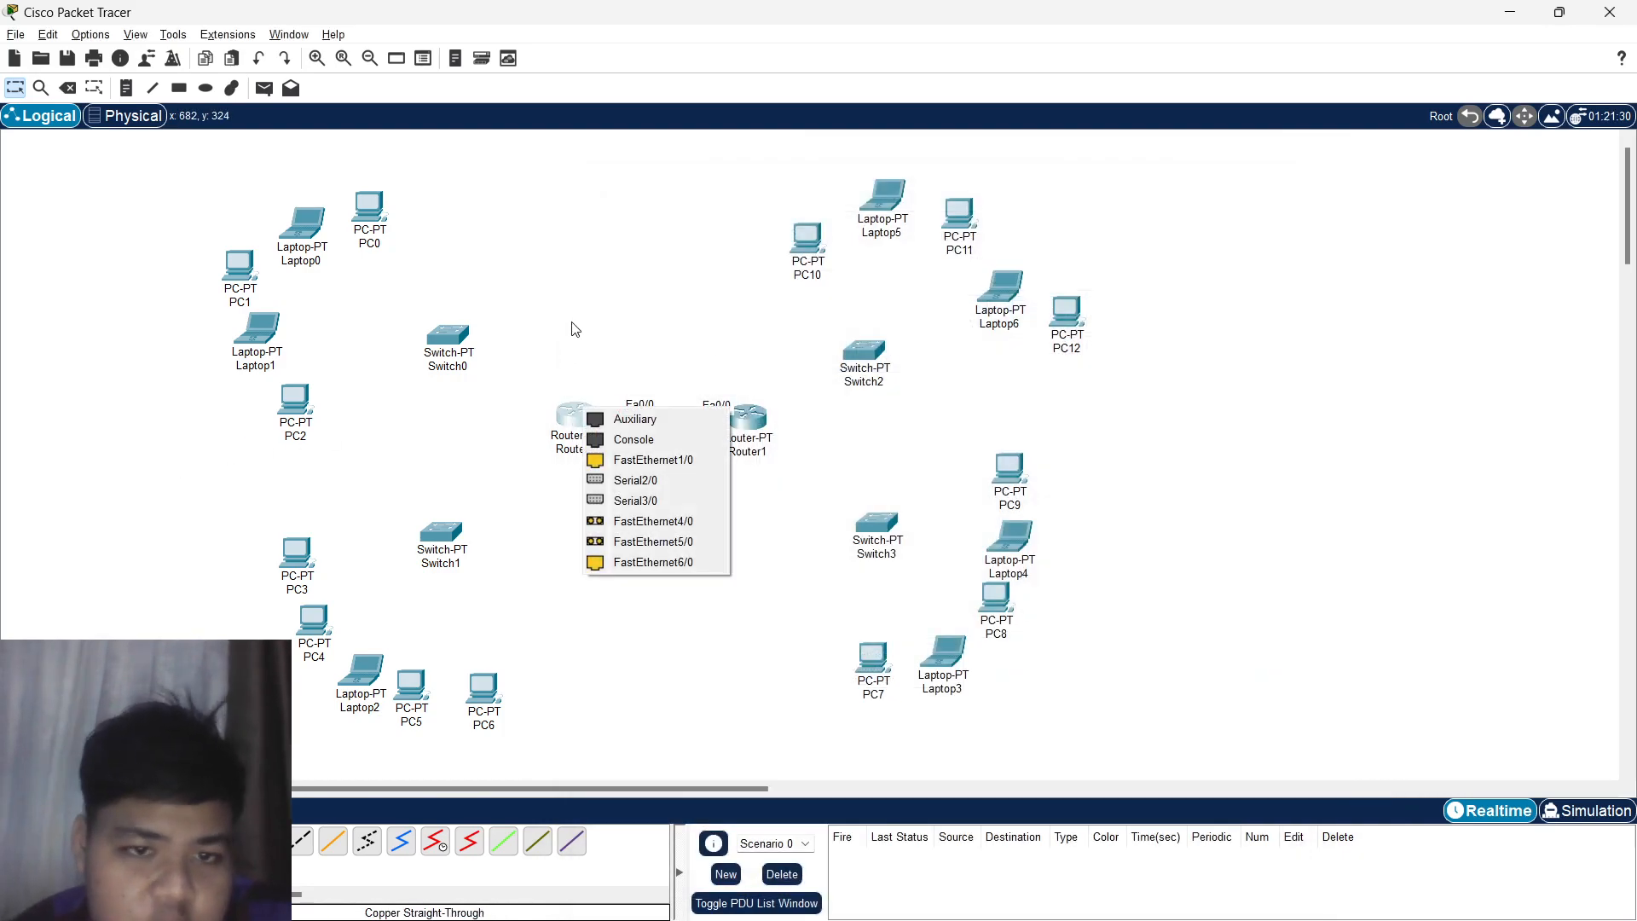
{"action": "left_click", "coordinate": [638, 466]}
{"action": "left_click", "coordinate": [449, 337]}
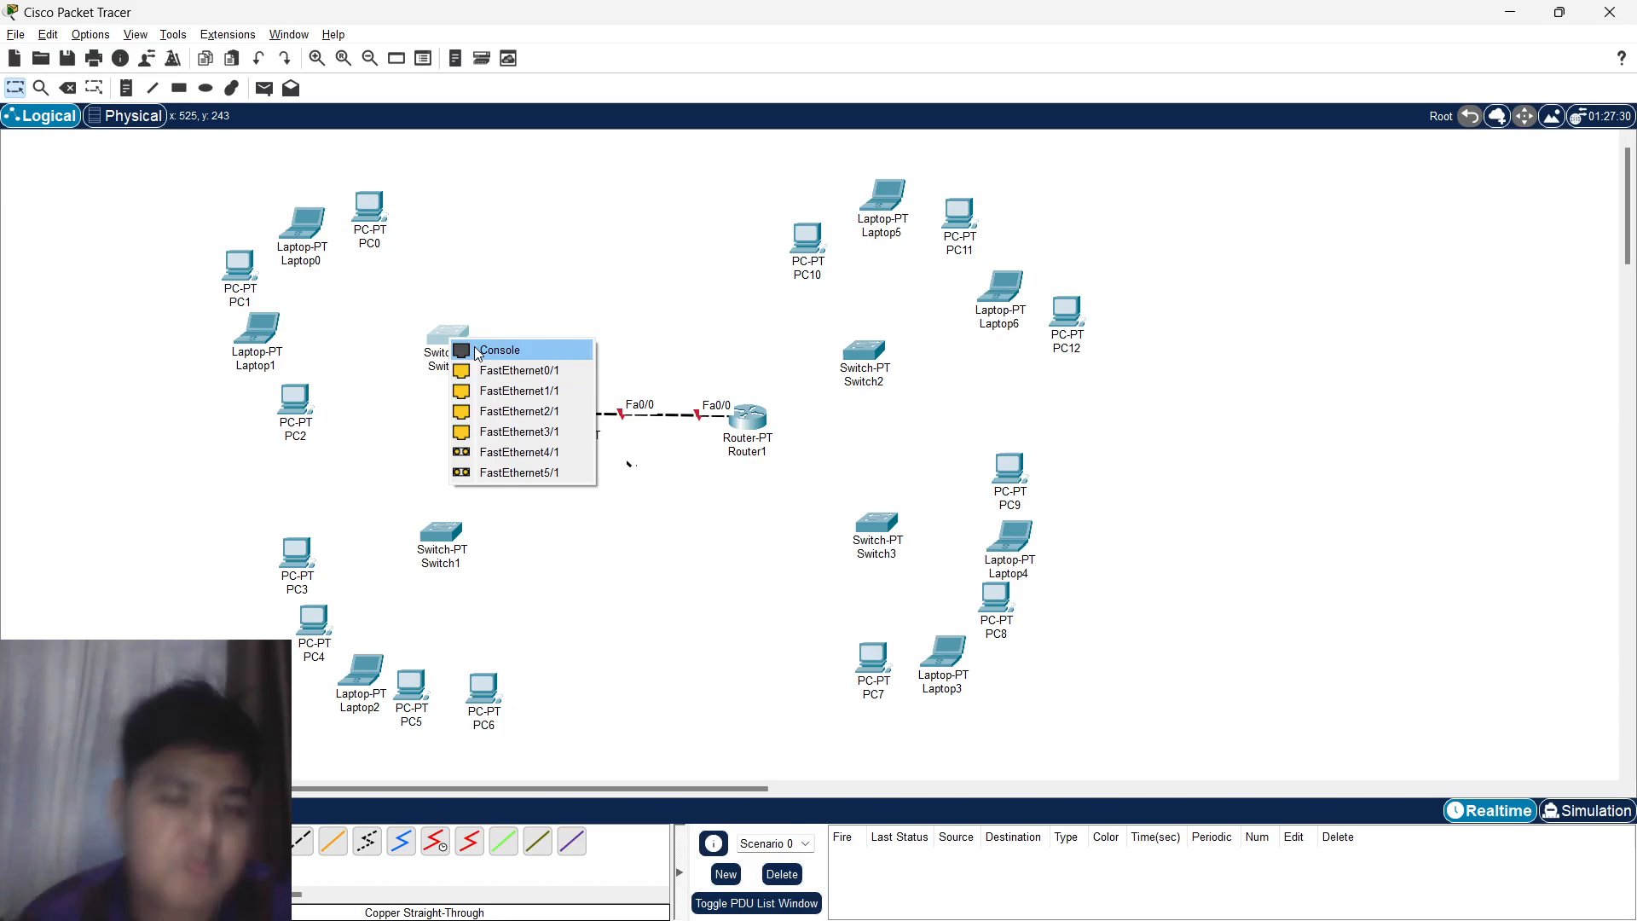
{"action": "left_click", "coordinate": [499, 372]}
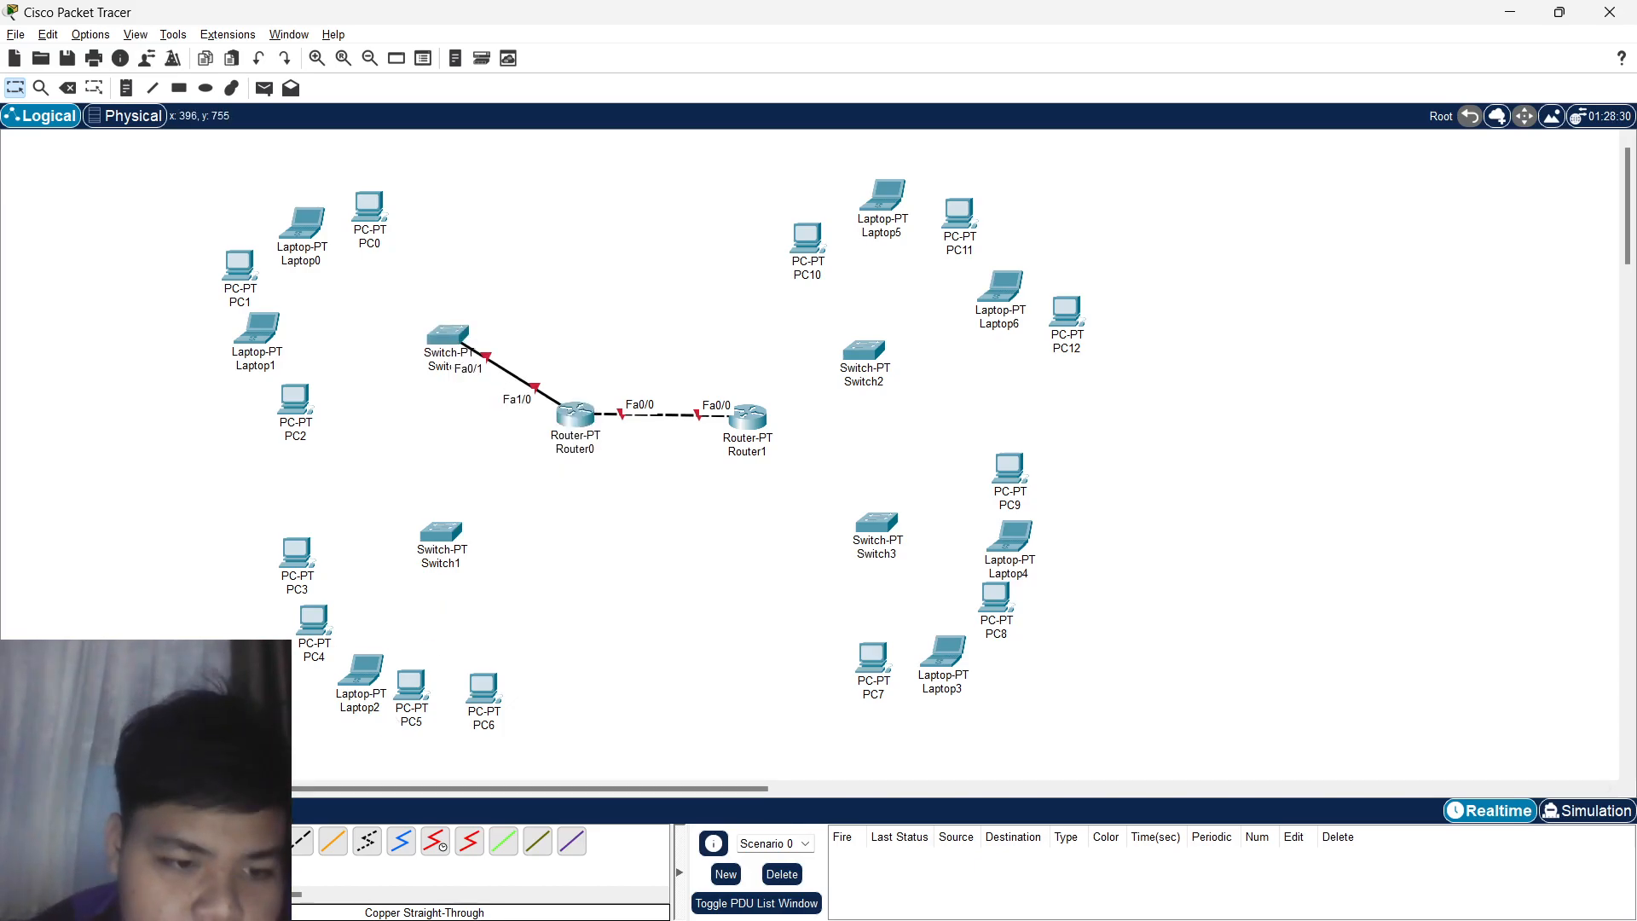
{"action": "left_click", "coordinate": [573, 416]}
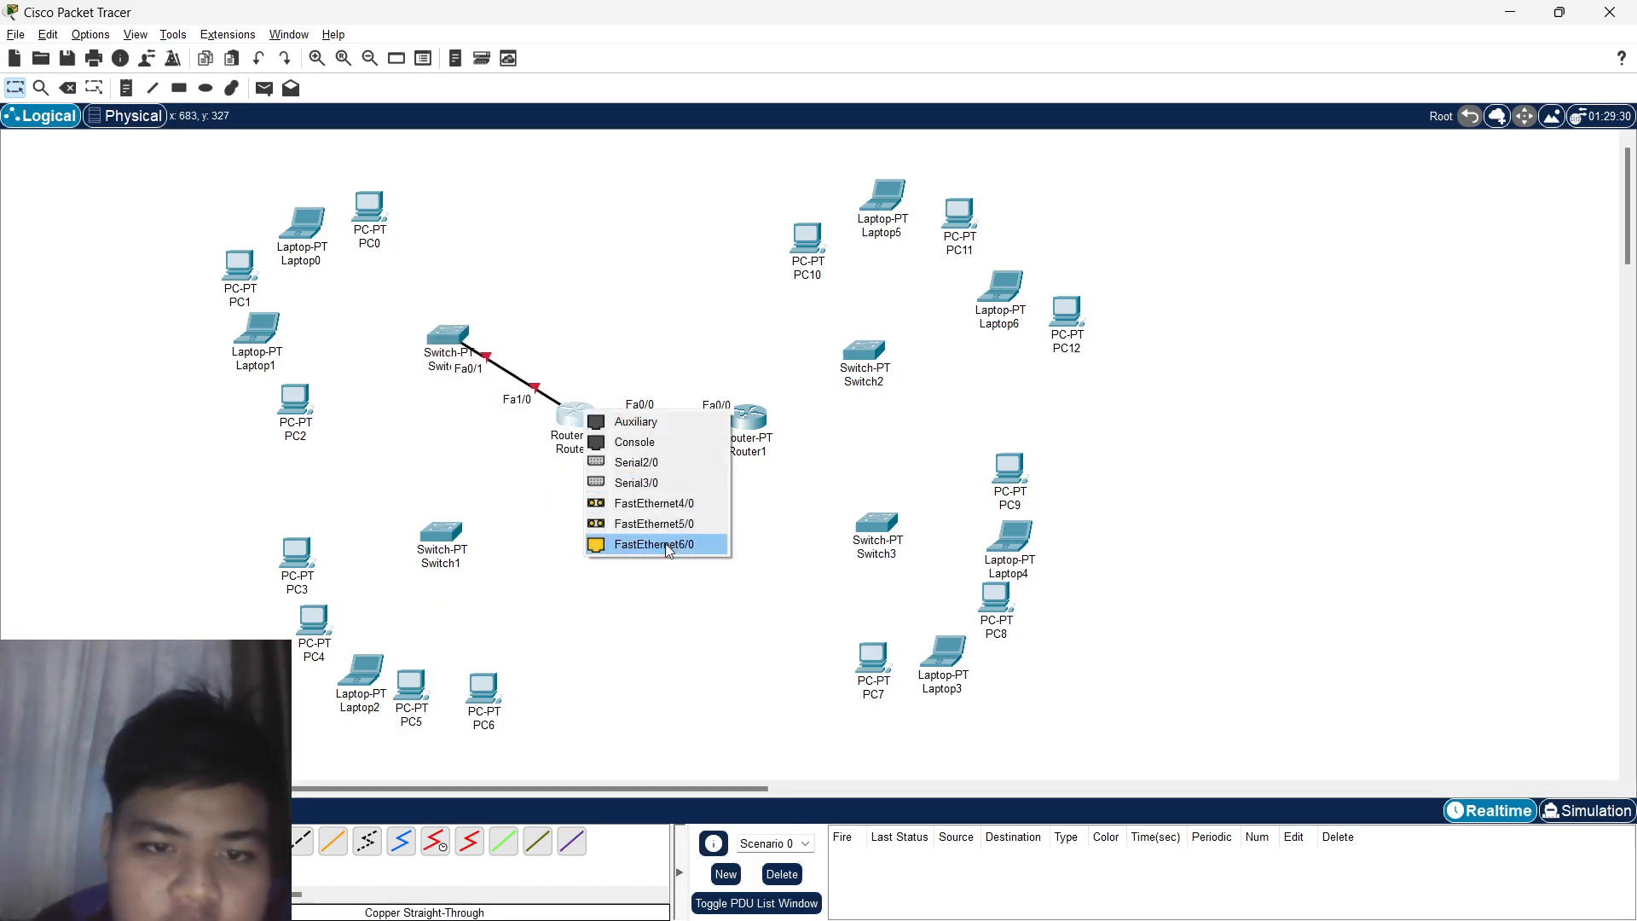
{"action": "left_click", "coordinate": [640, 543]}
{"action": "left_click", "coordinate": [439, 533]}
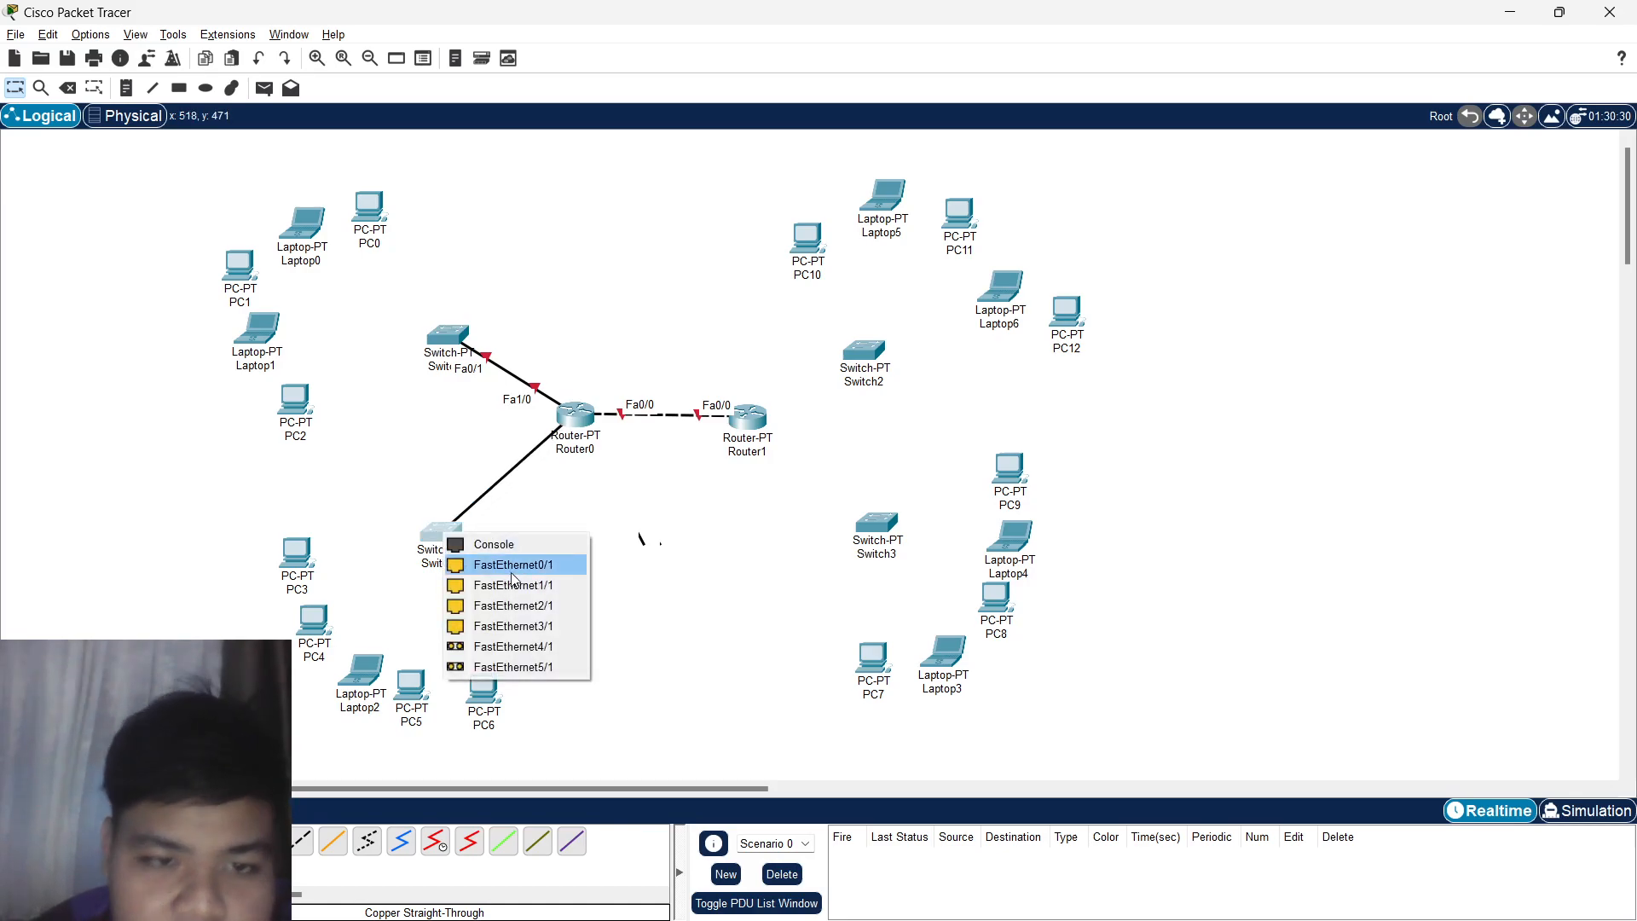
{"action": "left_click", "coordinate": [505, 565]}
Connect Router1 with Copper Straight-Through cables: FastEthernet1/0 to Switch2's FastEthernet0/1, and FastEthernet6/0 to Switch3's FastEthernet0/1.
{"action": "left_click", "coordinate": [752, 423]}
{"action": "left_click", "coordinate": [821, 478]}
{"action": "left_click", "coordinate": [862, 349]}
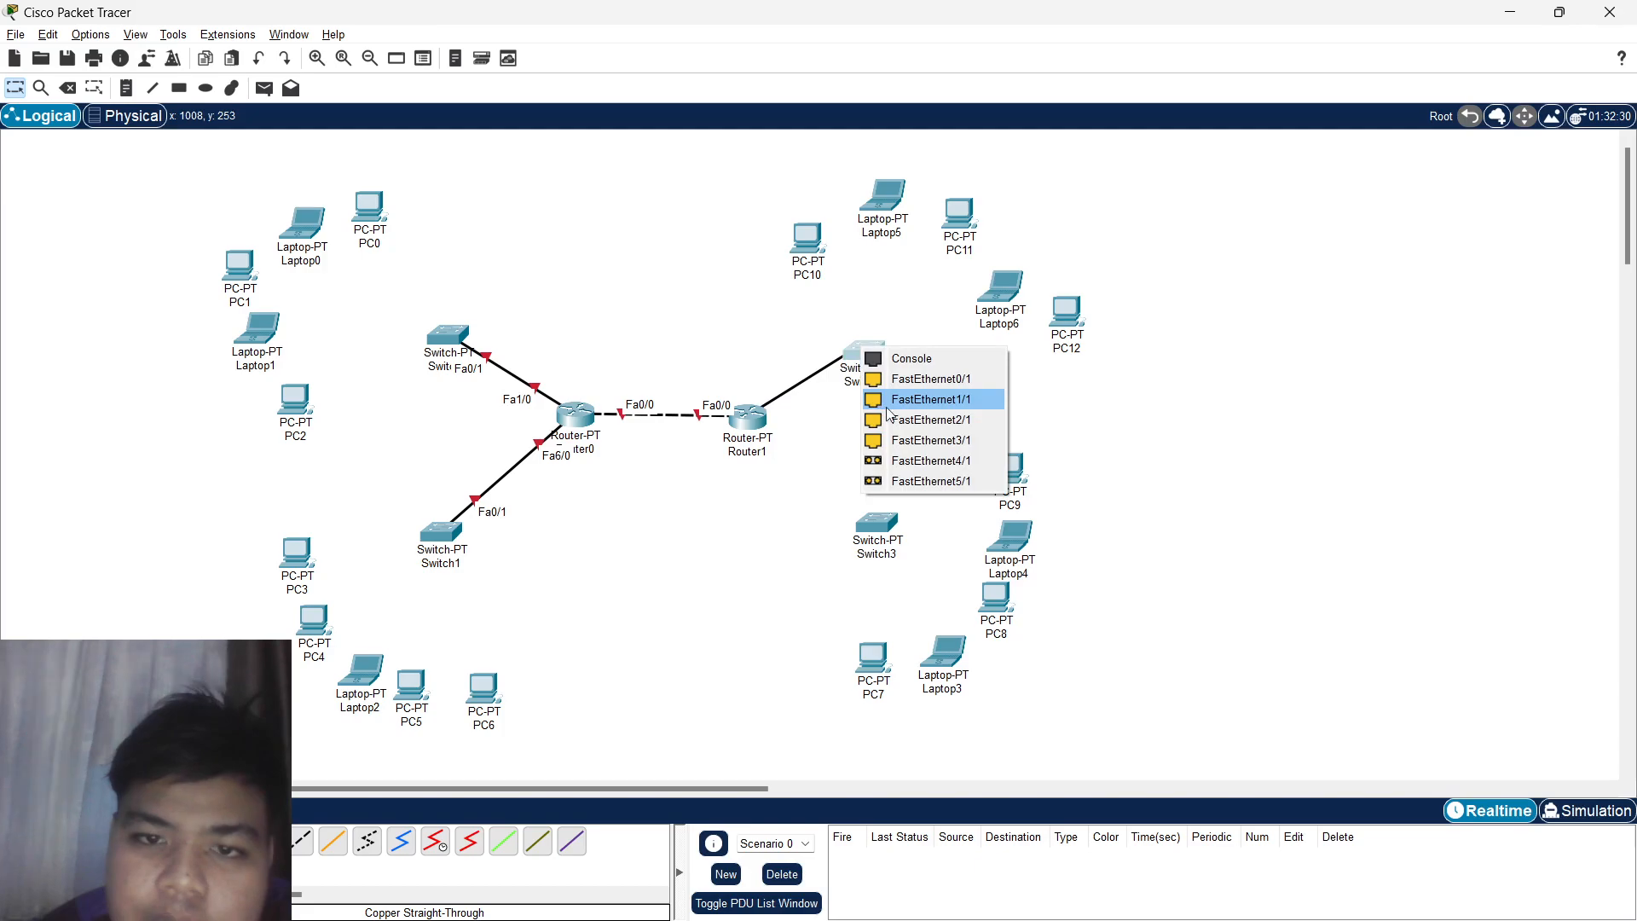
{"action": "left_click", "coordinate": [883, 379]}
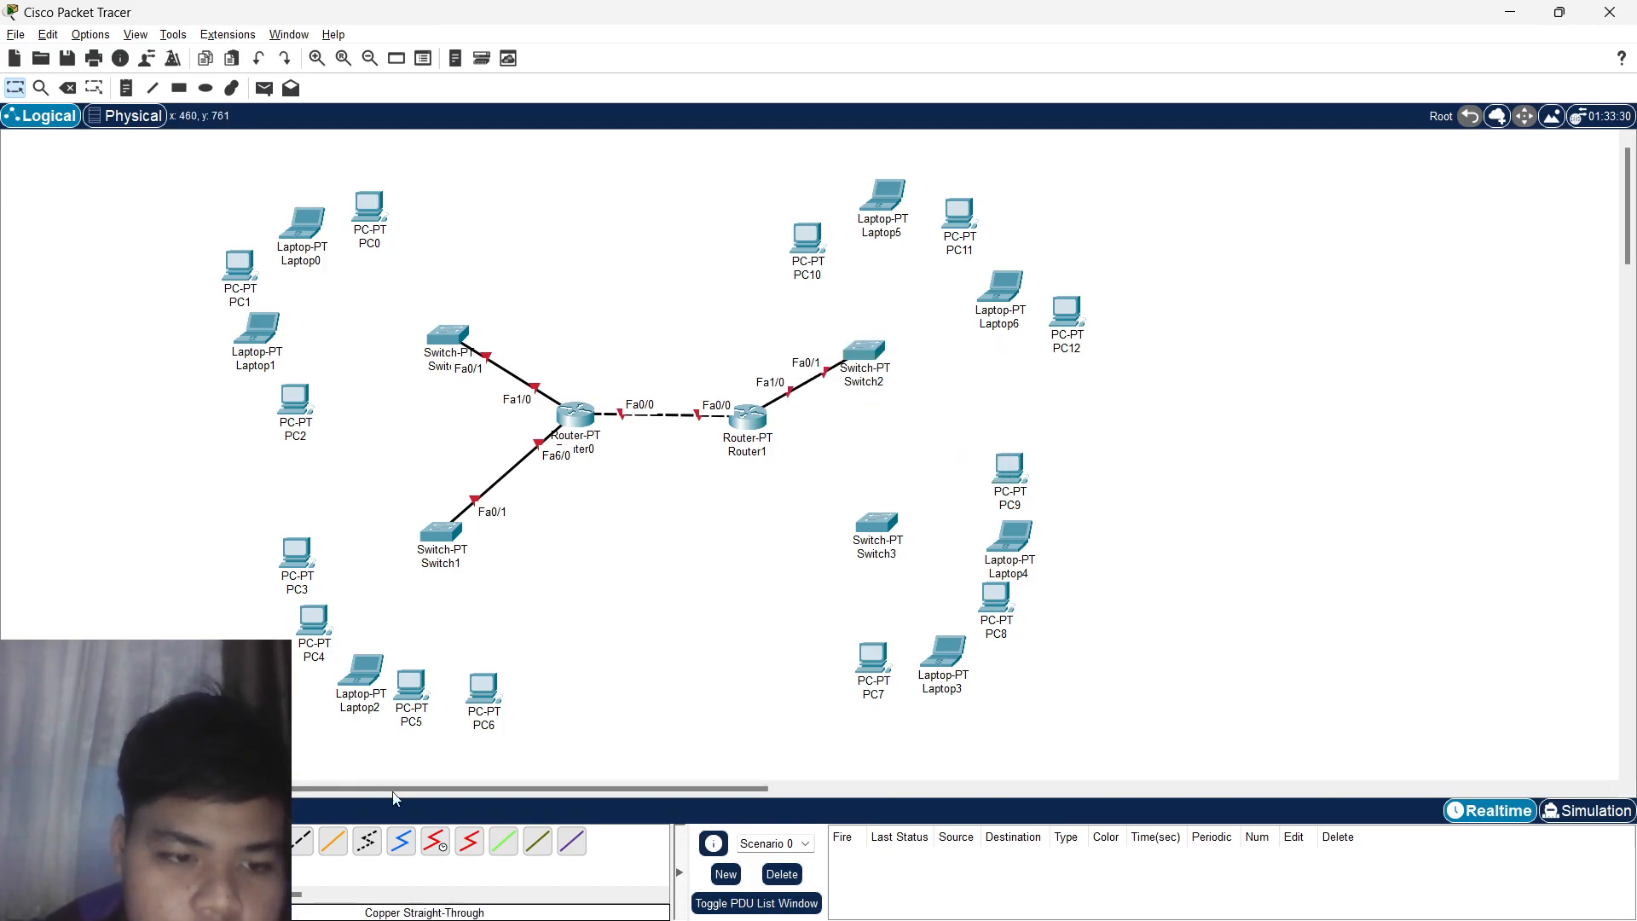
{"action": "left_click", "coordinate": [744, 420]}
{"action": "left_click", "coordinate": [785, 546]}
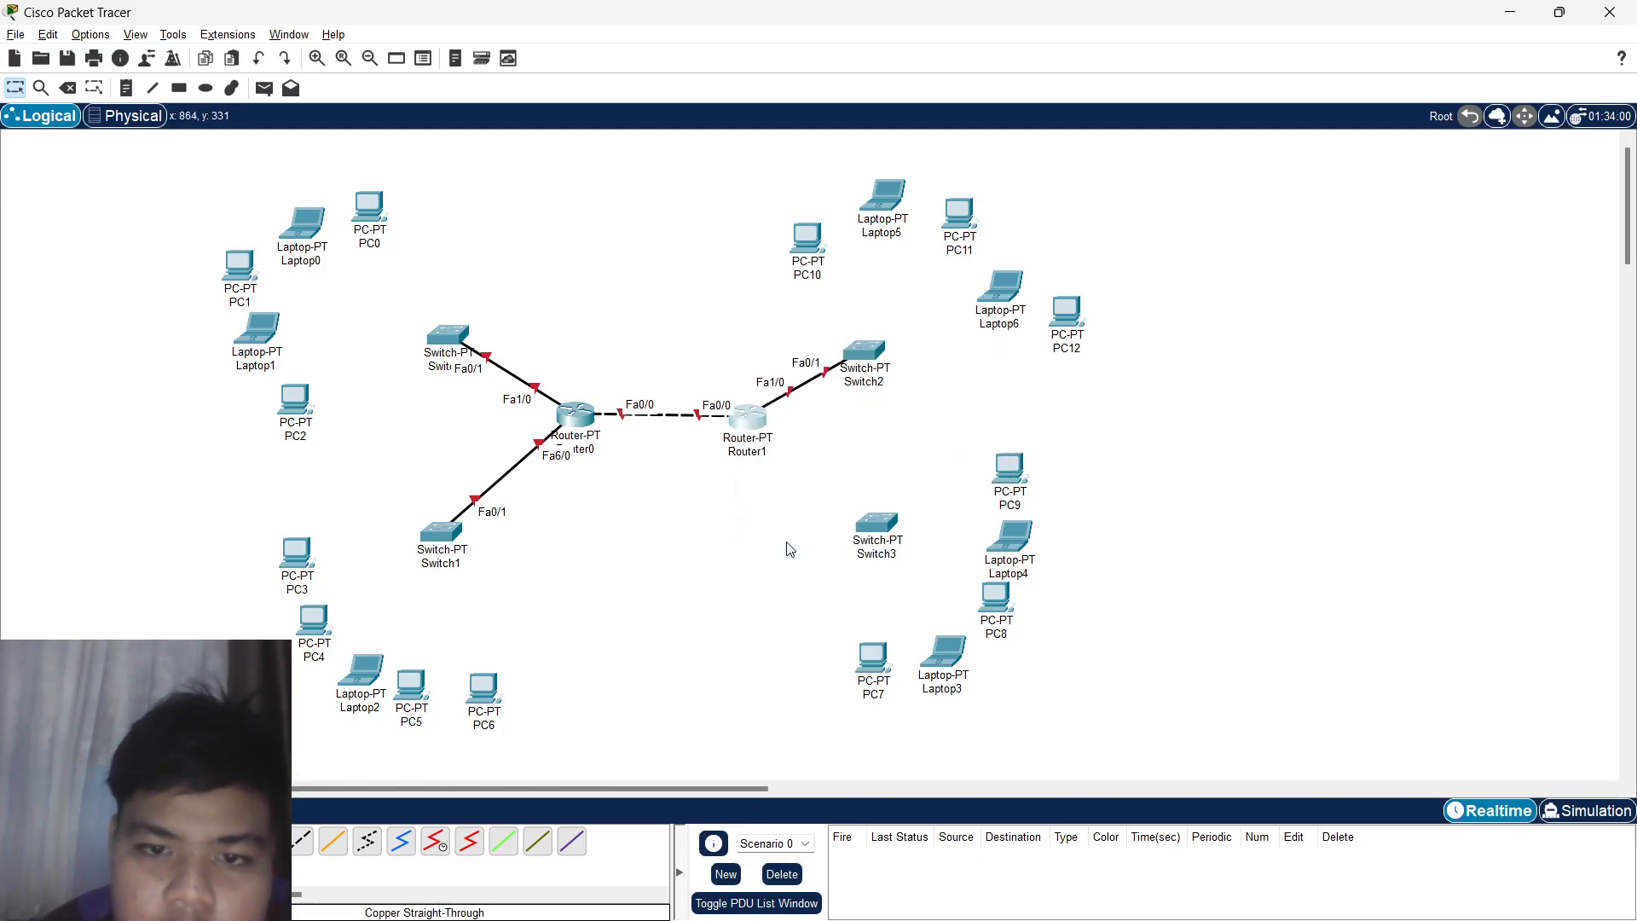
{"action": "left_click", "coordinate": [876, 522]}
{"action": "left_click", "coordinate": [942, 556]}
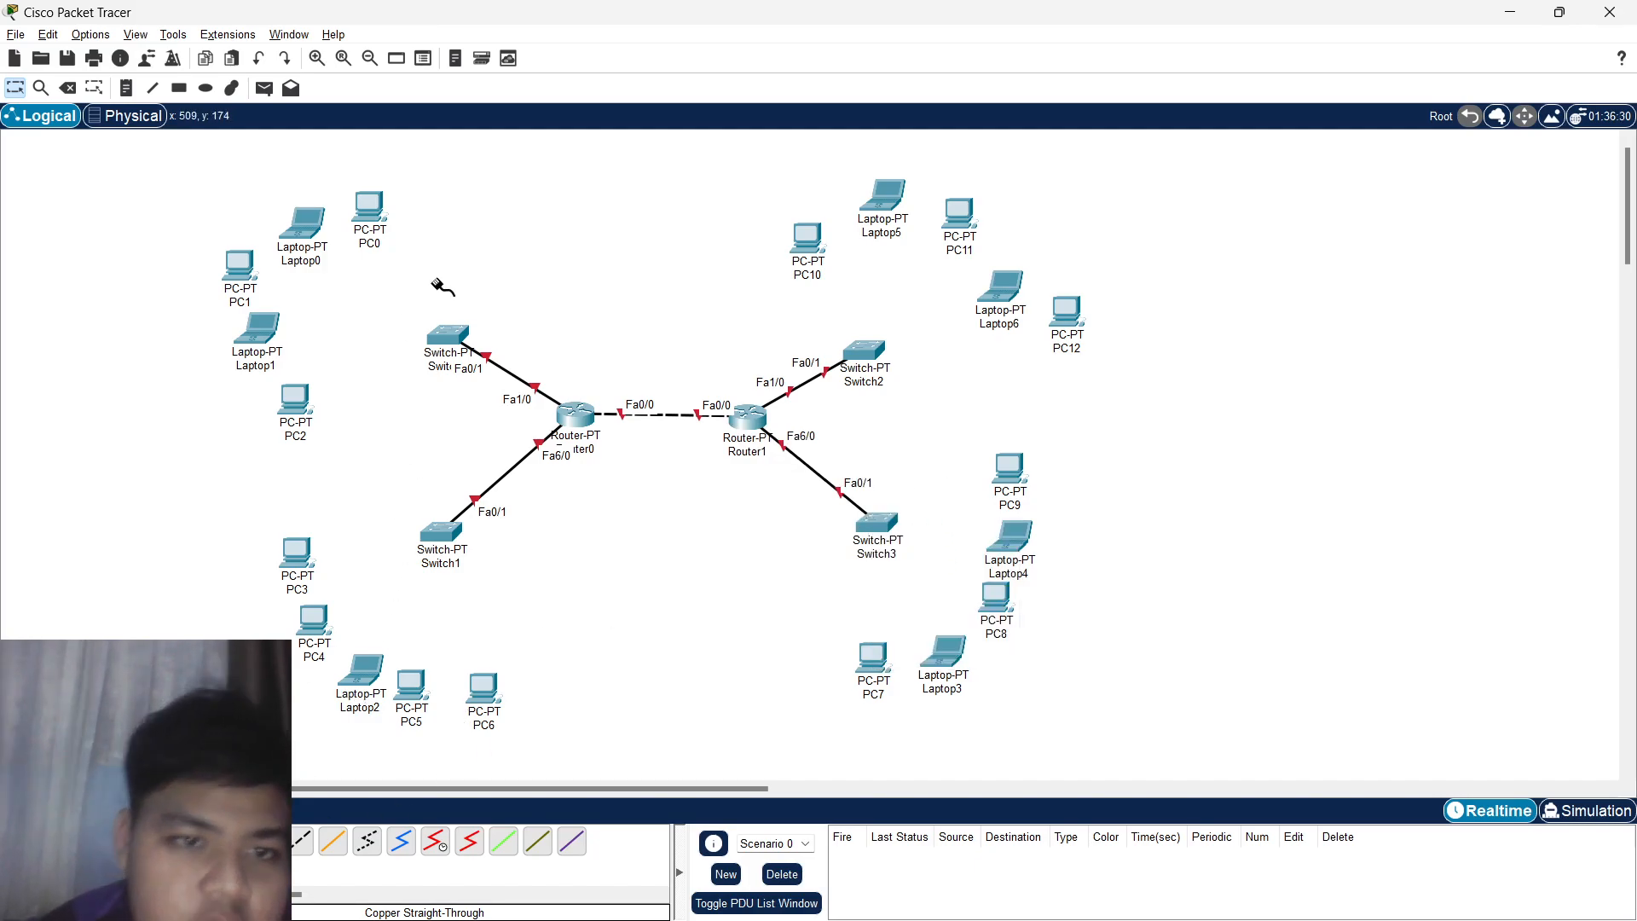
Check Switch0's free ports, power it off, install two PT-SWITCH-NM-1CFE modules in the free slots nearest the existing ones, and power it back on.
{"action": "left_click", "coordinate": [449, 345]}
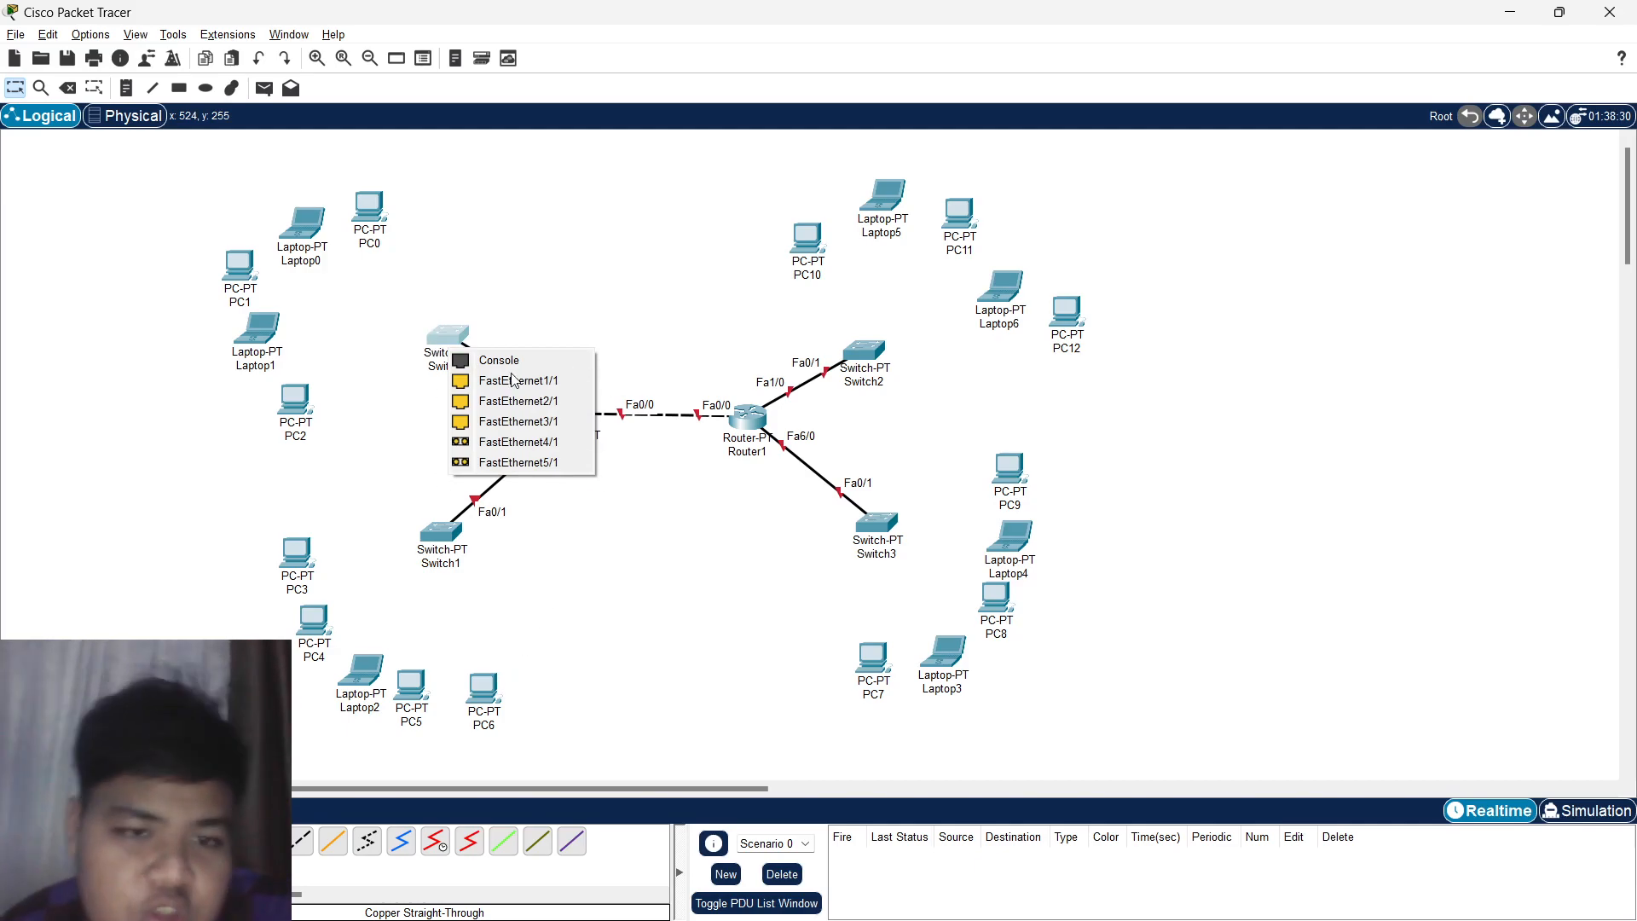
{"action": "left_click", "coordinate": [465, 292]}
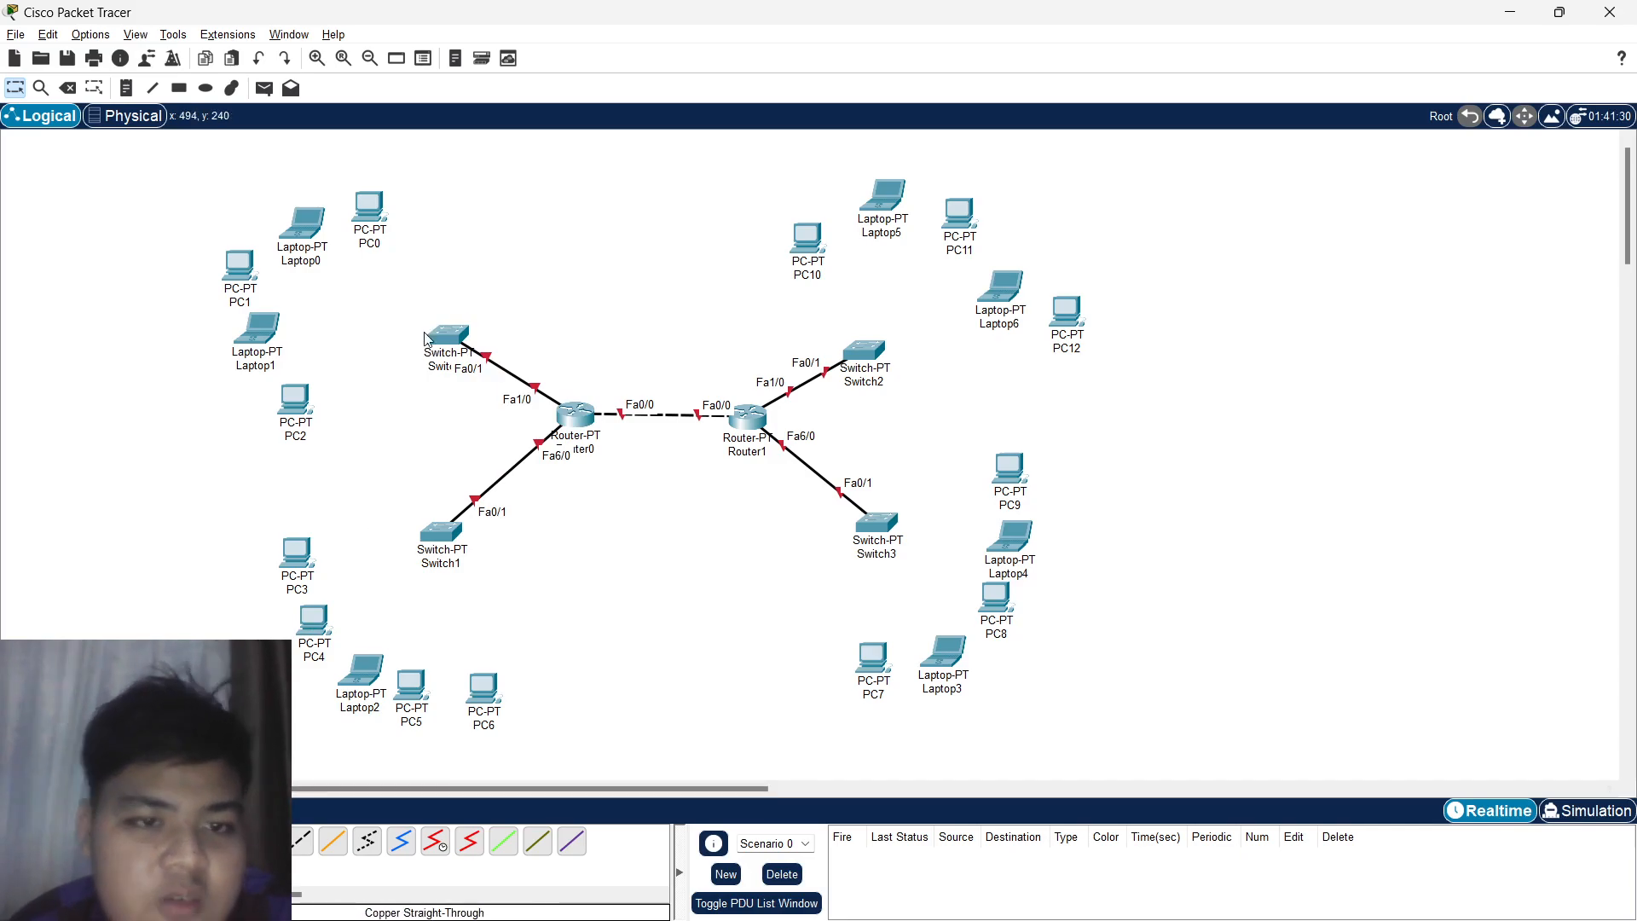
{"action": "left_click", "coordinate": [453, 343]}
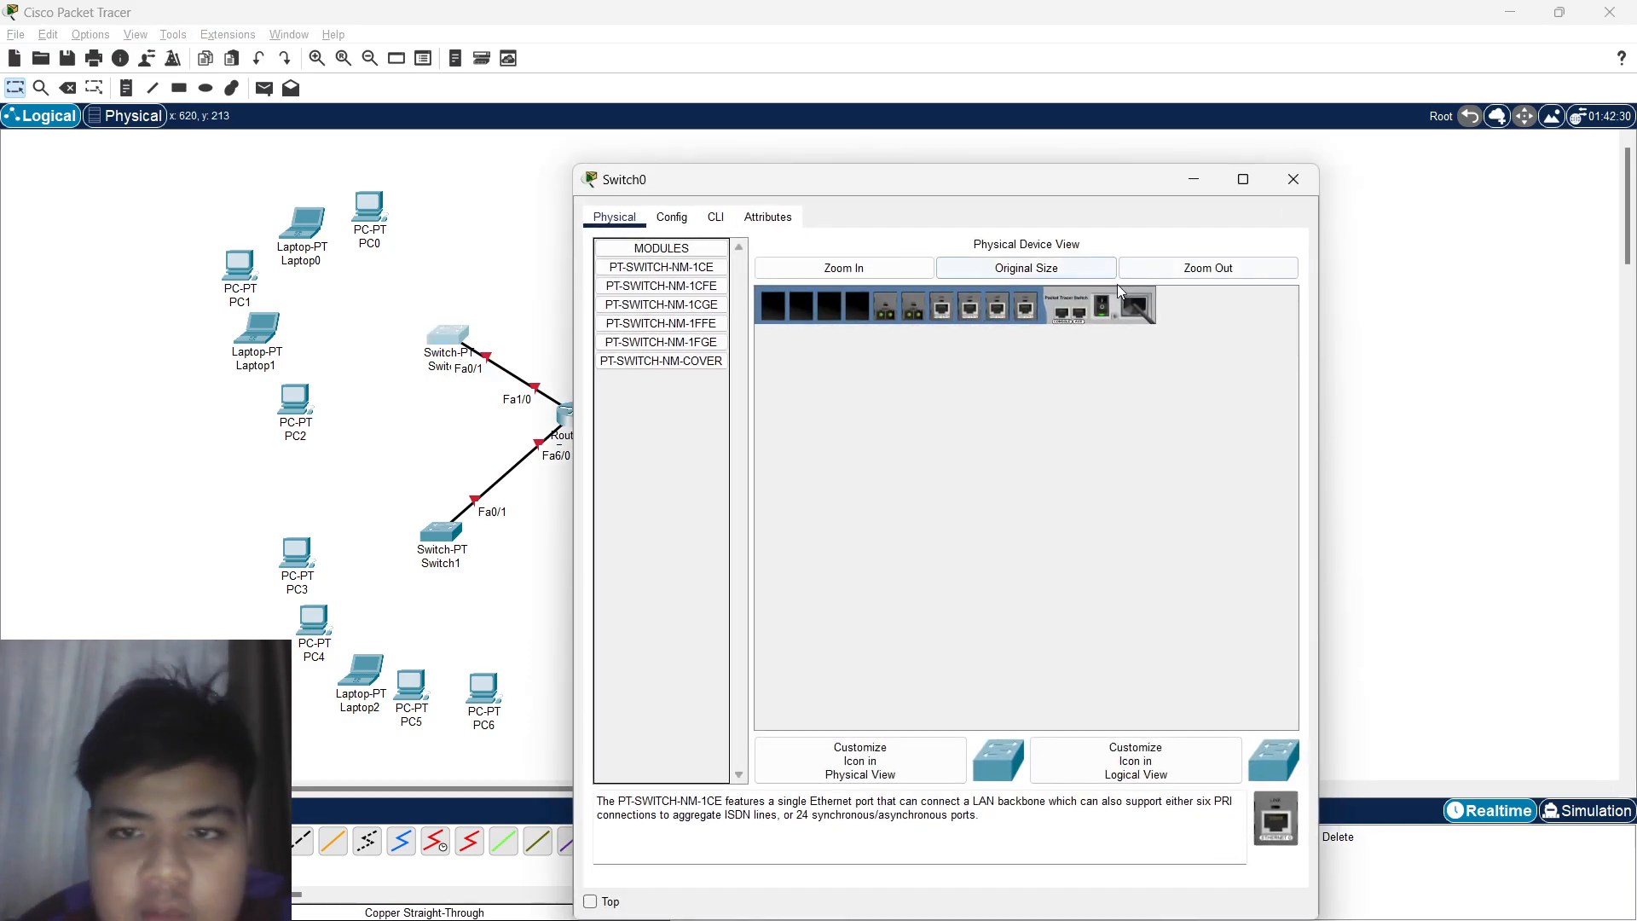
{"action": "left_click", "coordinate": [1105, 308]}
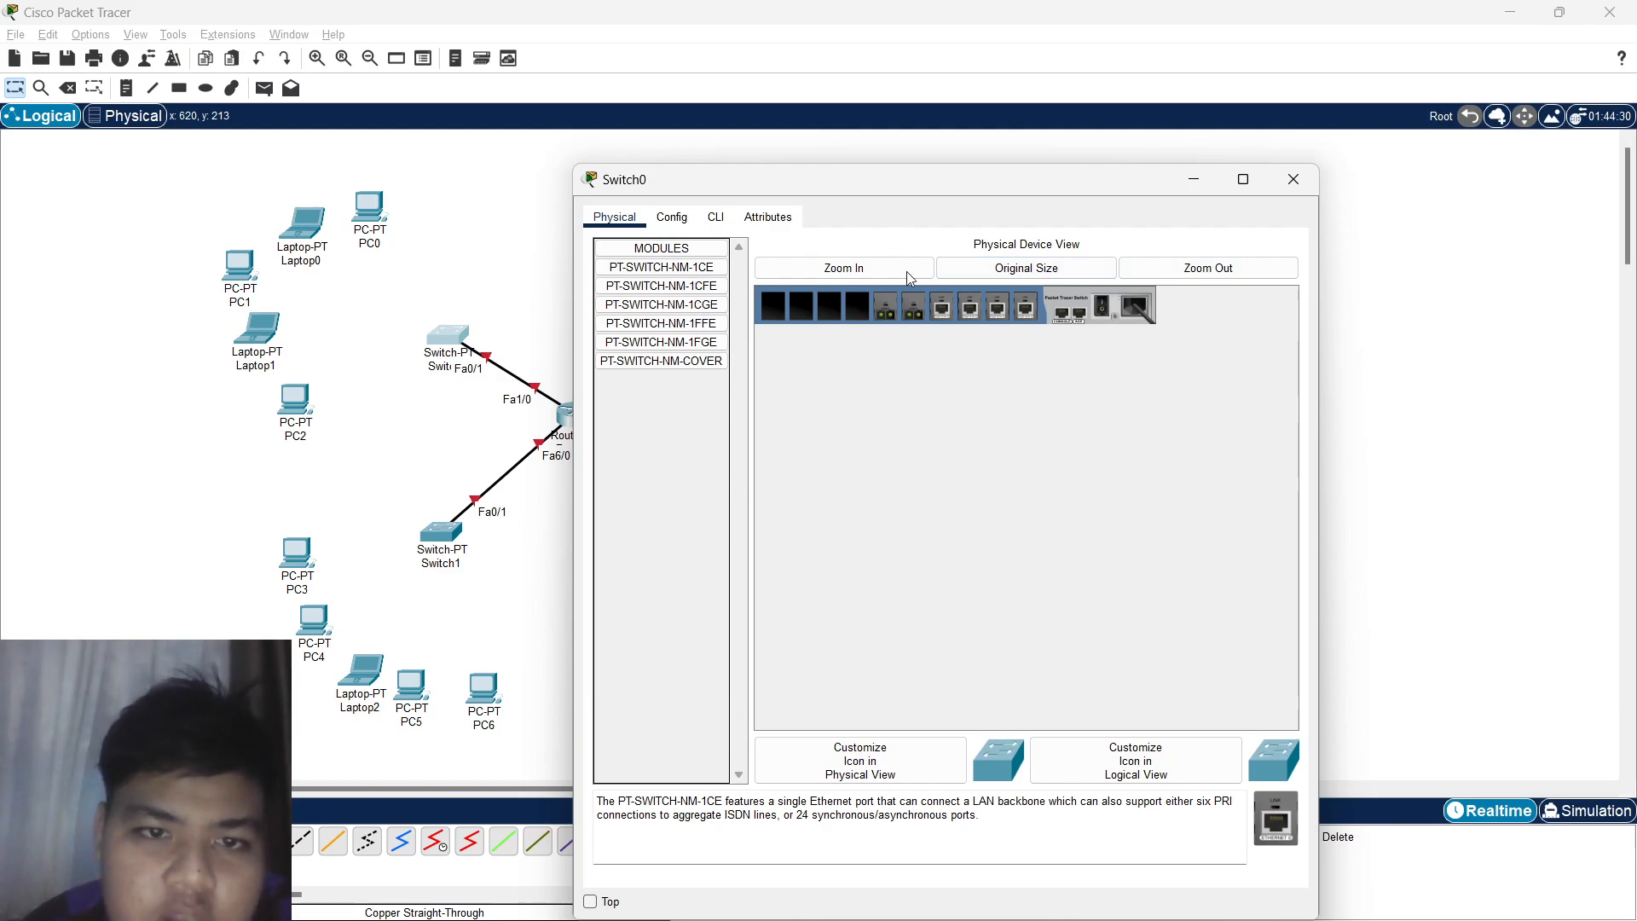
{"action": "left_click_drag", "start_coordinate": [672, 292], "coordinate": [830, 307]}
{"action": "left_click_drag", "start_coordinate": [670, 290], "coordinate": [859, 304]}
{"action": "left_click", "coordinate": [1103, 307]}
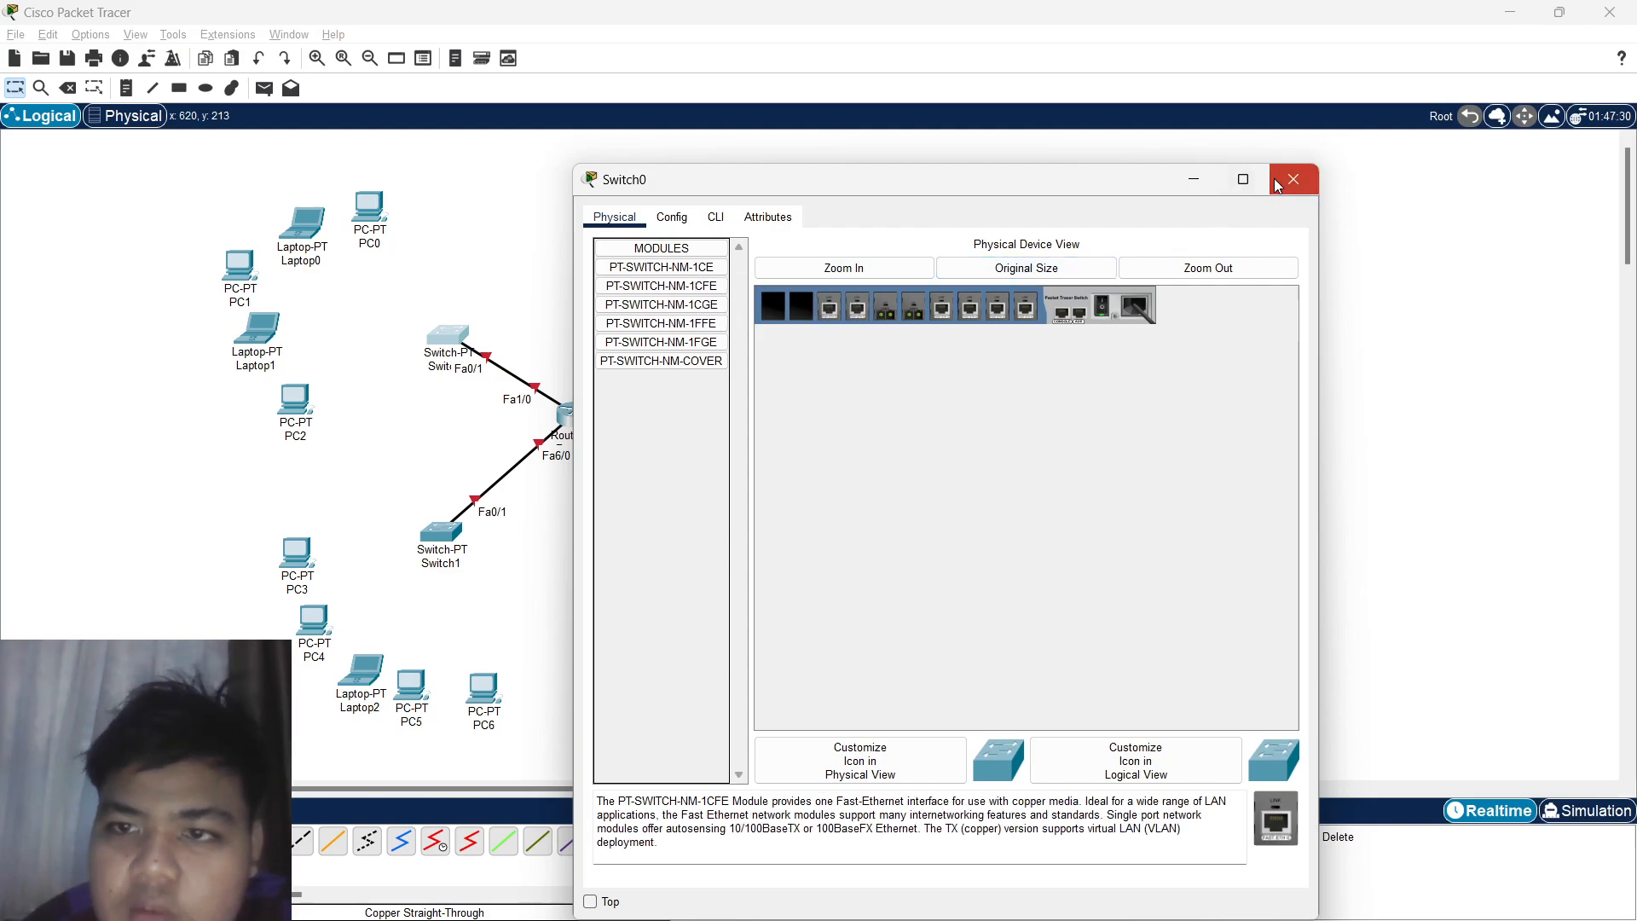
{"action": "left_click", "coordinate": [1276, 186]}
With Switch1 powered off, install two PT-SWITCH-NM-1CFE modules in the free slots nearest its existing modules, and power it back on.
{"action": "left_click", "coordinate": [440, 530]}
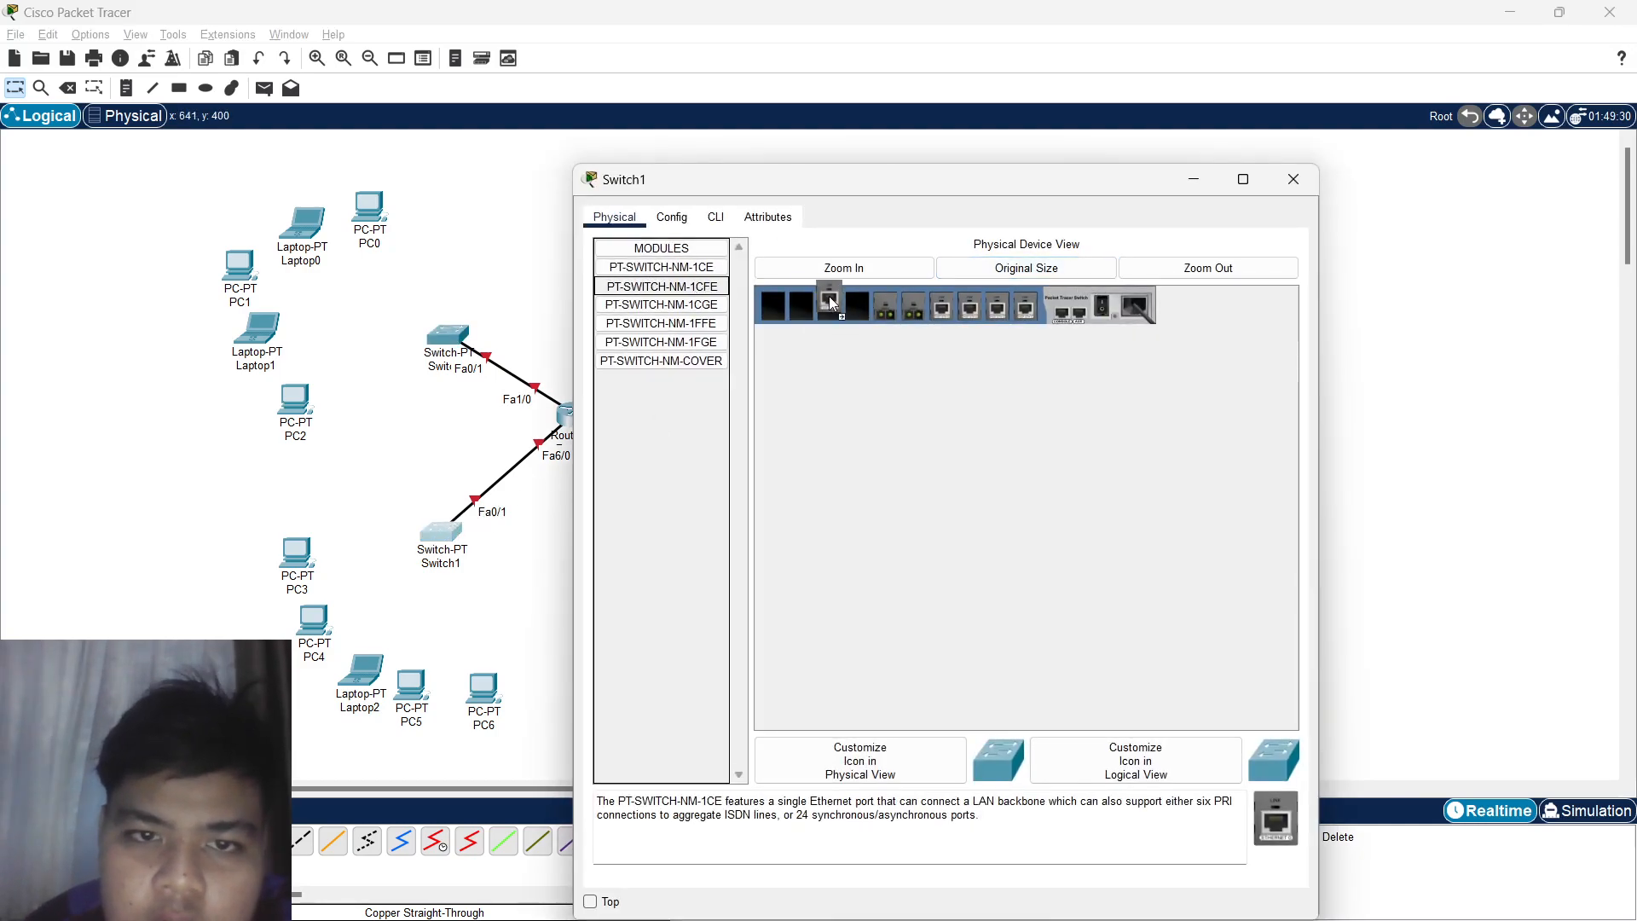
{"action": "left_click", "coordinate": [661, 286]}
{"action": "left_click_drag", "start_coordinate": [661, 286], "coordinate": [857, 304]}
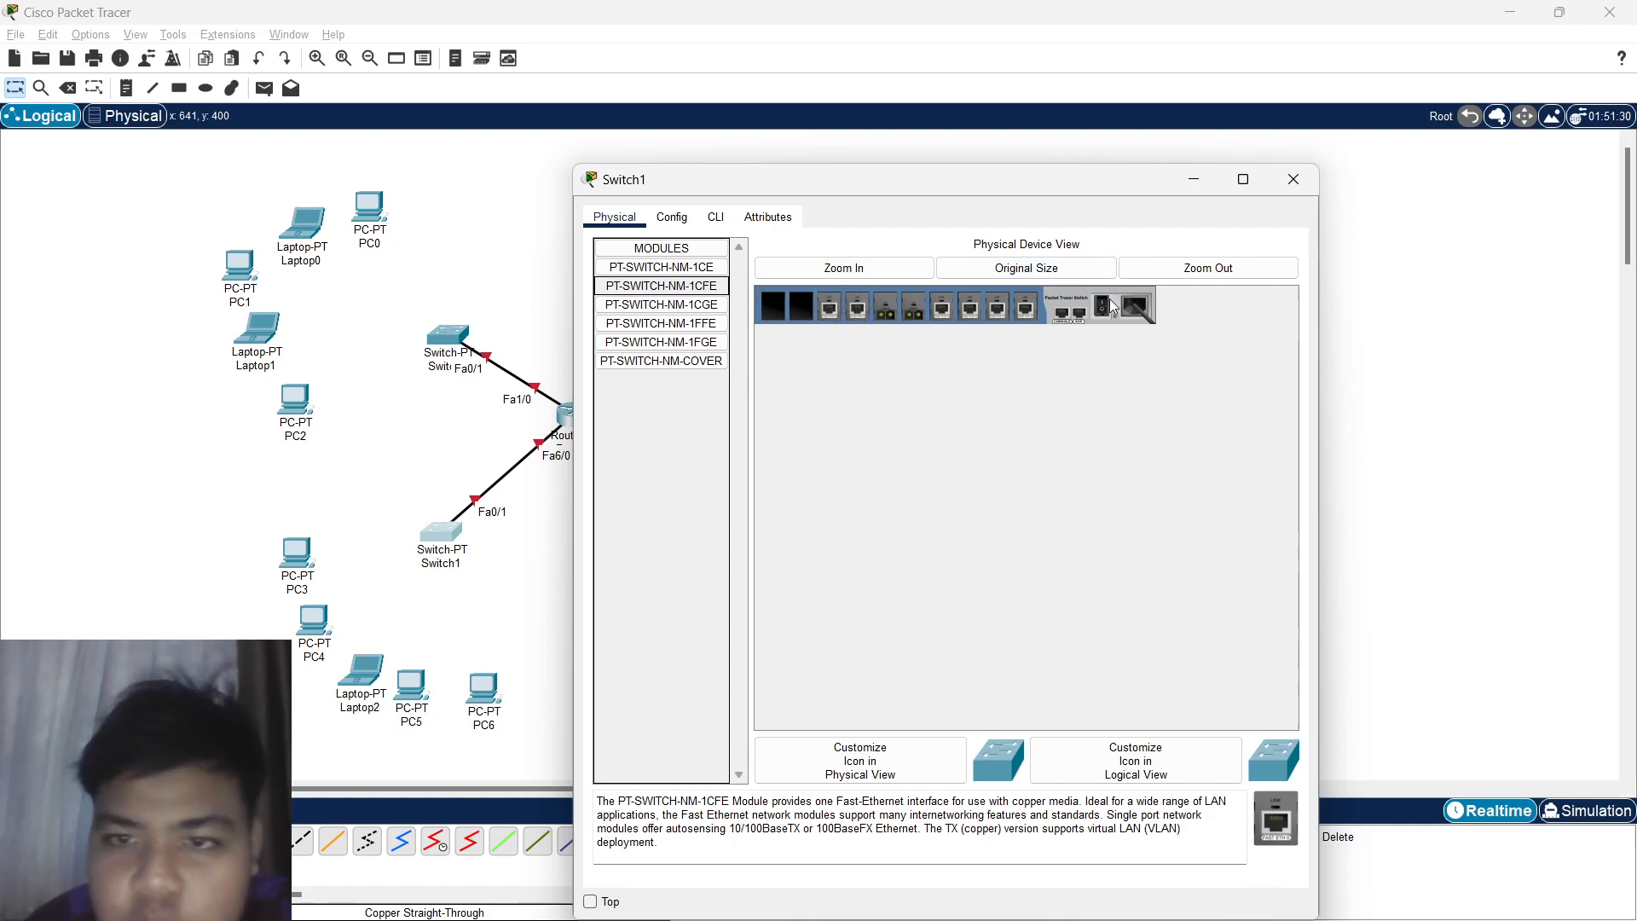
{"action": "left_click", "coordinate": [1294, 179]}
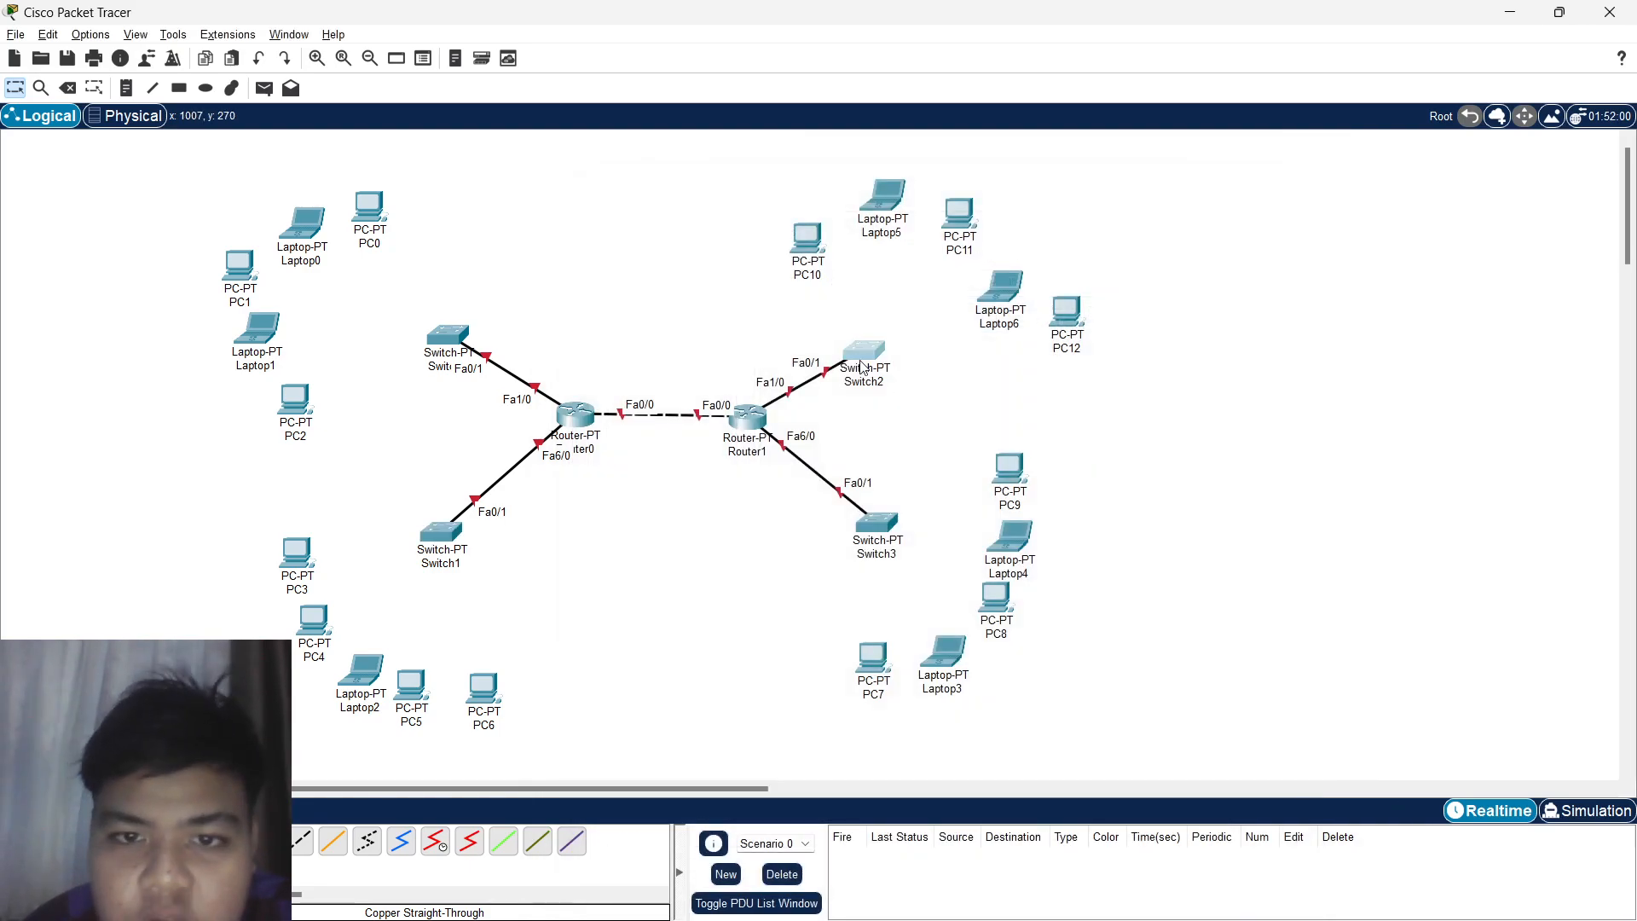
Power off Switch2 and install two PT-SWITCH-NM-1CFE modules in the free slots nearest its existing modules.
{"action": "left_click", "coordinate": [870, 352]}
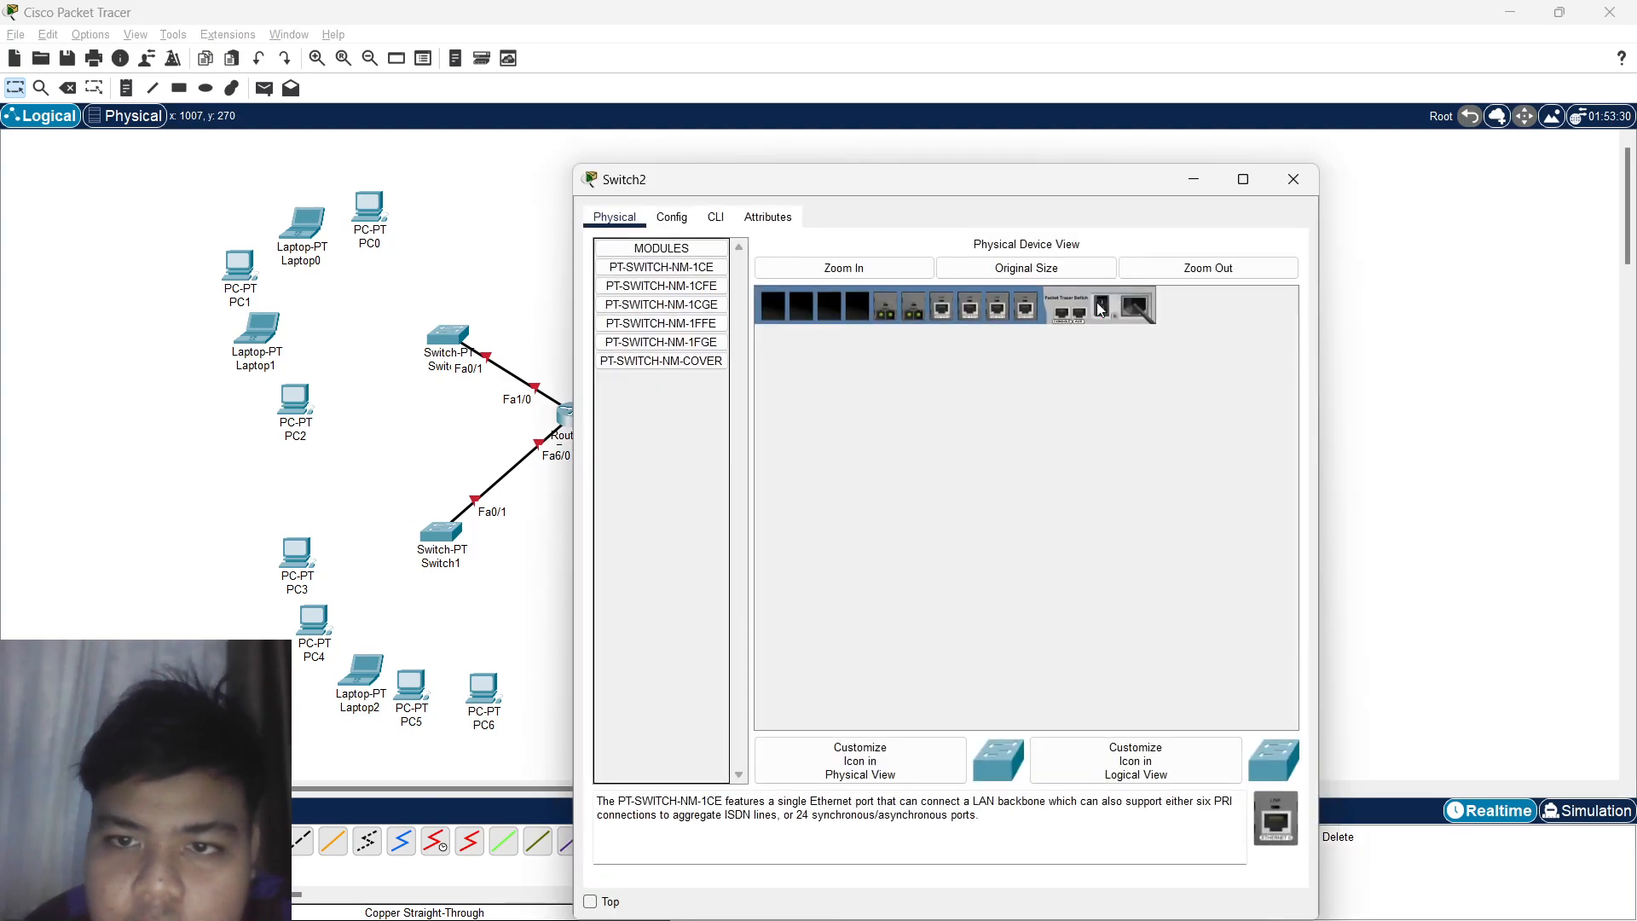
{"action": "left_click_drag", "start_coordinate": [662, 285], "coordinate": [860, 300]}
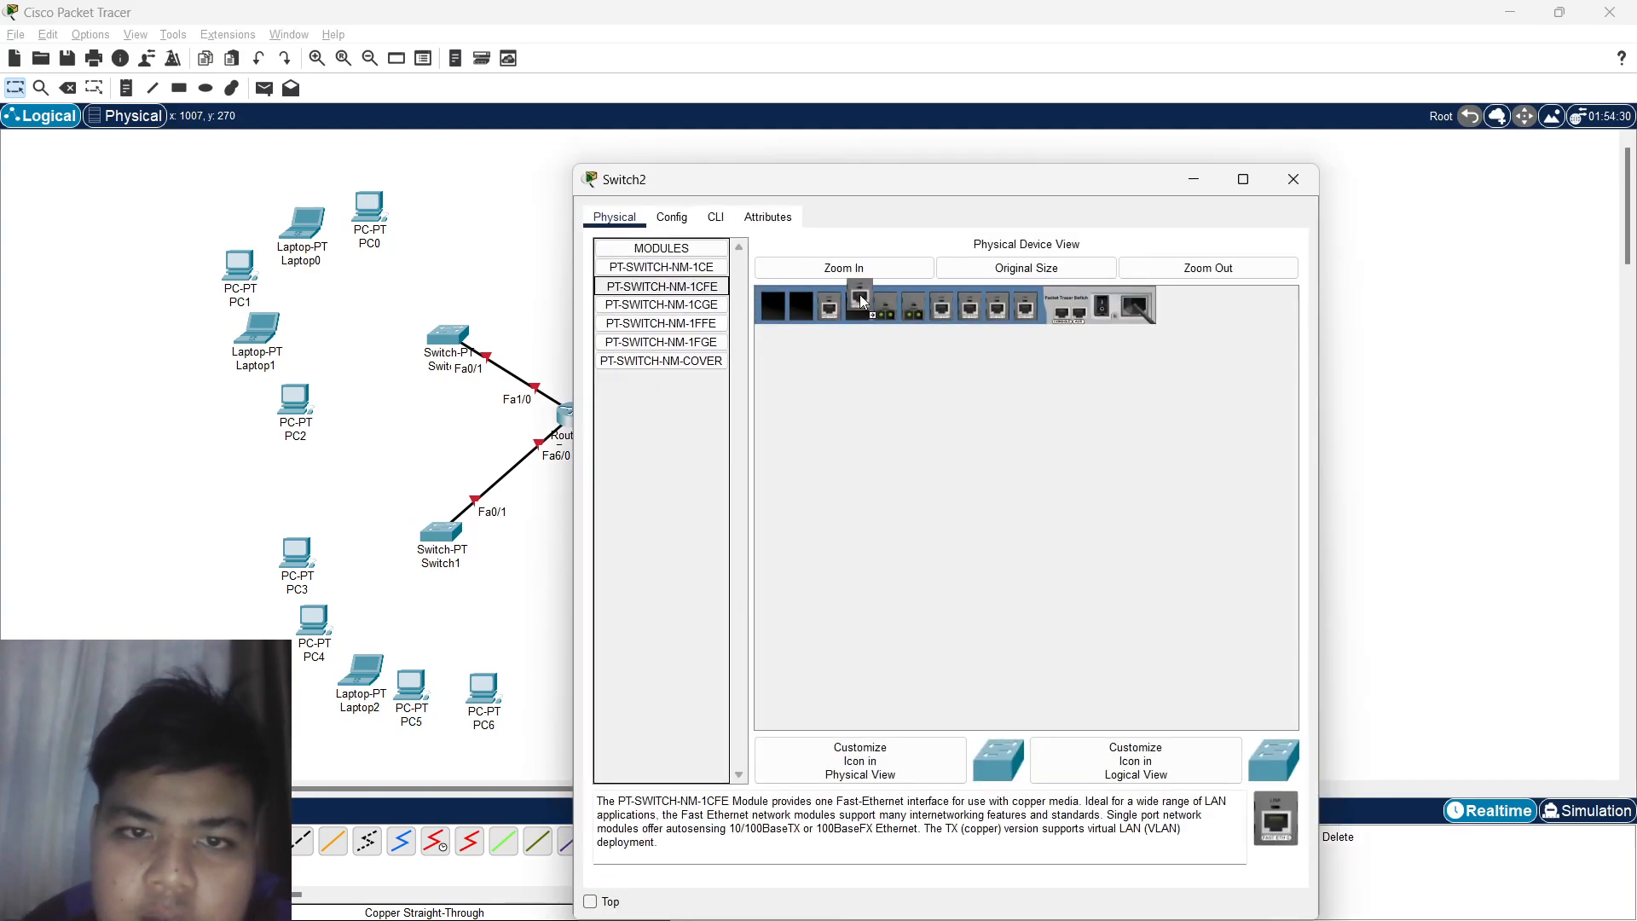
{"action": "left_click", "coordinate": [1243, 179]}
{"action": "left_click", "coordinate": [1616, 10]}
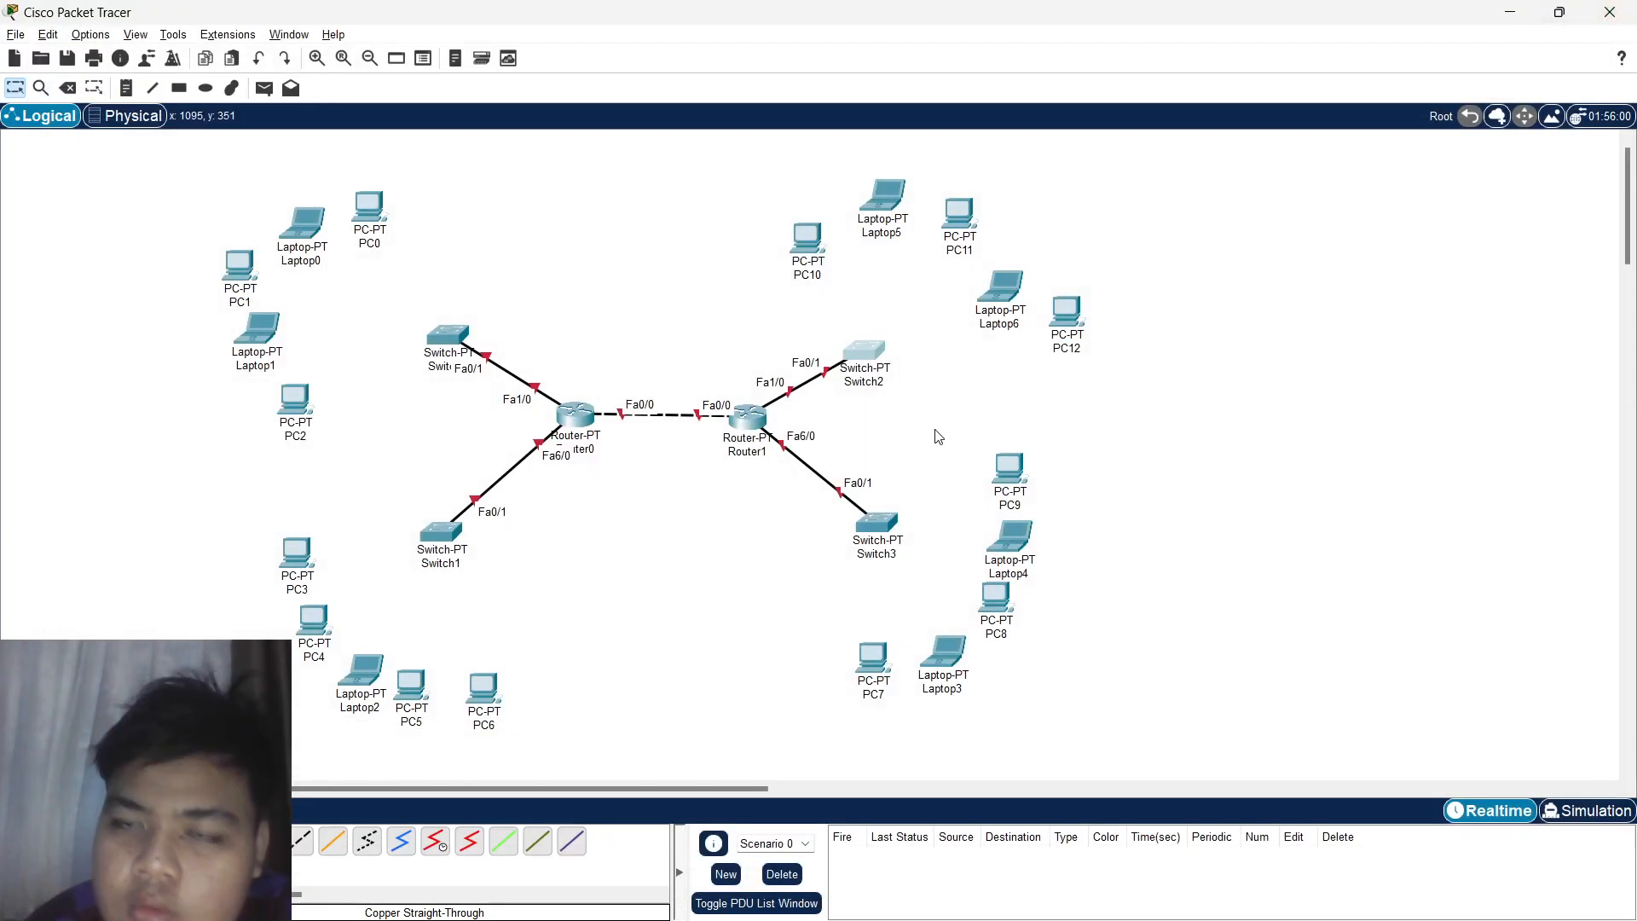
Install two PT-SWITCH-NM-1CFE modules in Switch3's free slots nearest its existing modules while it is off, and power it back on.
{"action": "left_click", "coordinate": [869, 525]}
{"action": "left_click_drag", "start_coordinate": [693, 294], "coordinate": [861, 317]}
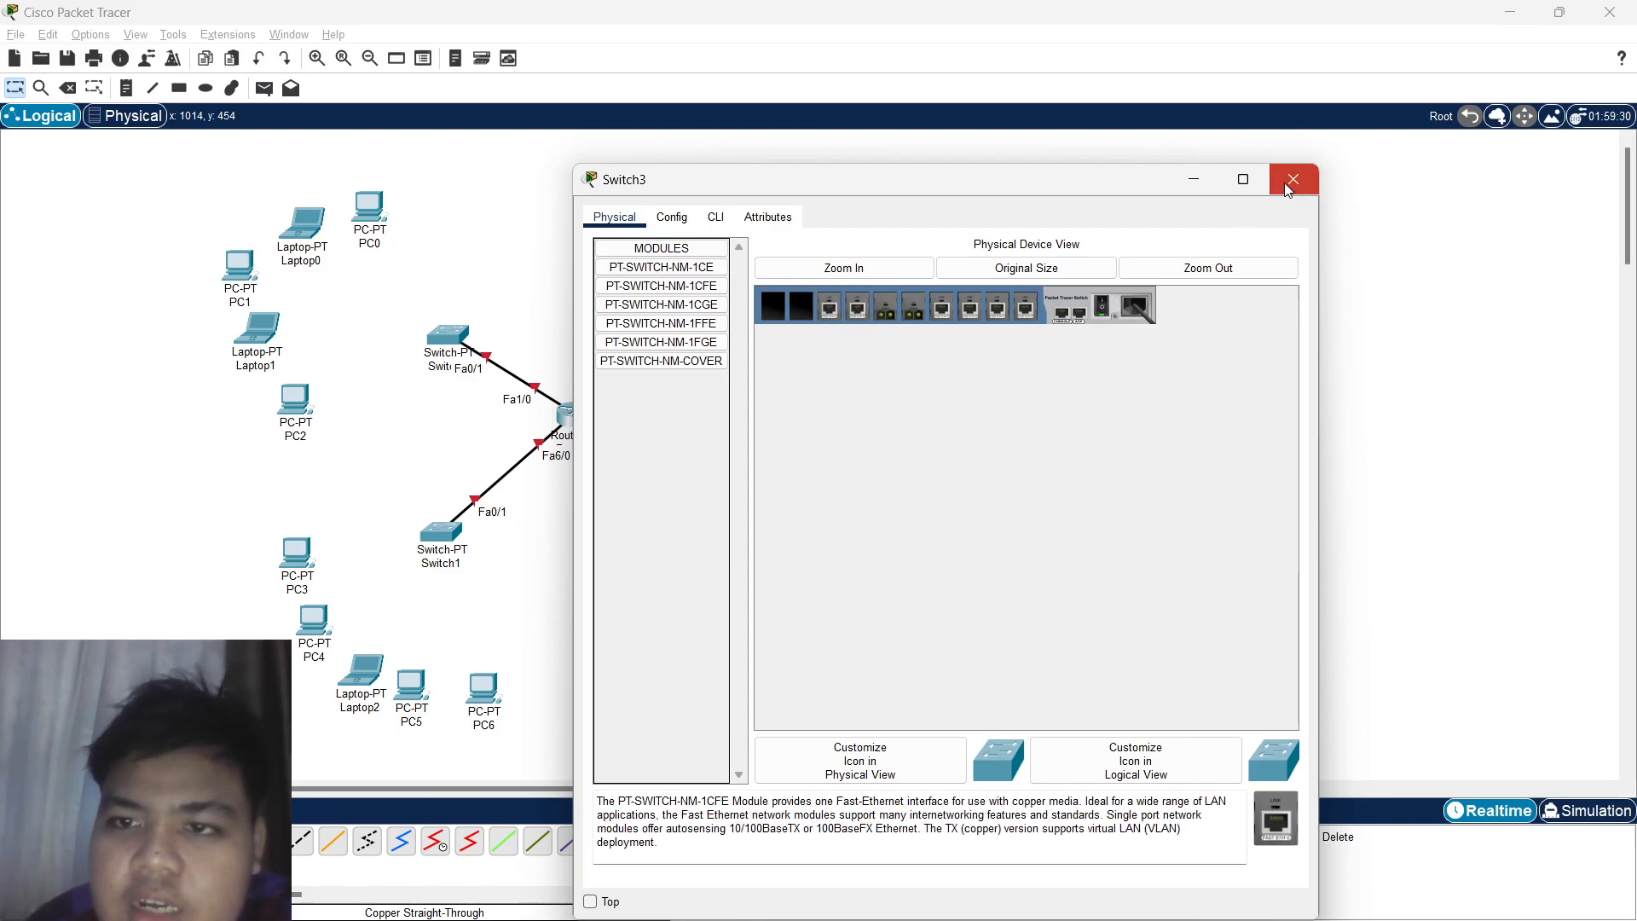
{"action": "left_click", "coordinate": [1291, 181]}
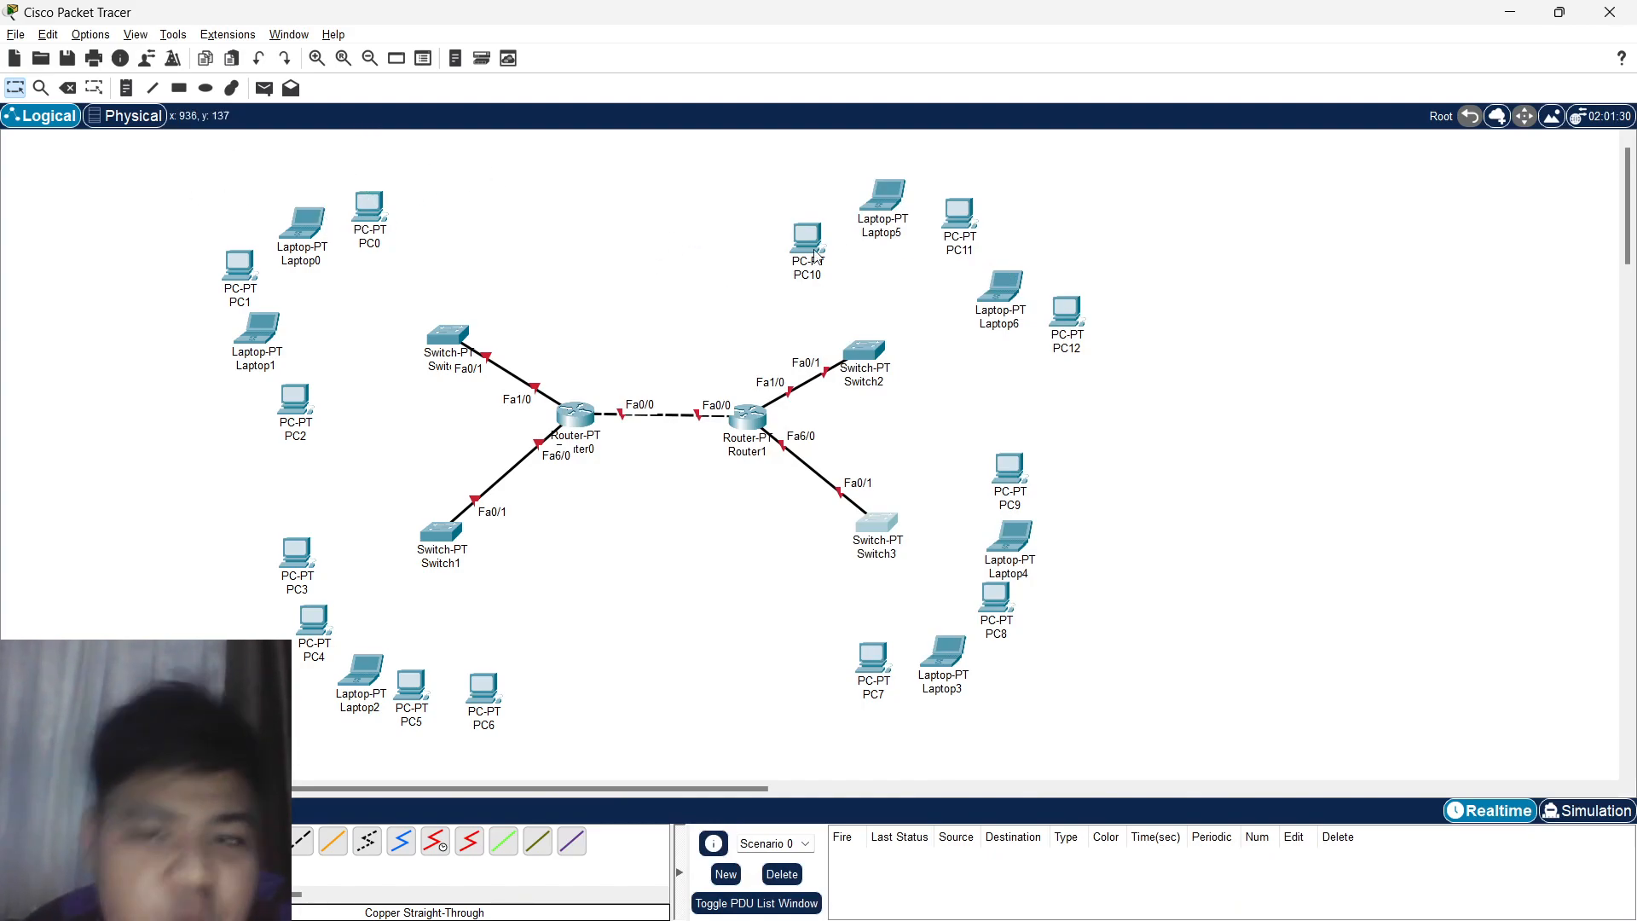
Move PC12 closer to Switch2 and shift Laptop6 up slightly to tidy the arc of devices around that switch.
{"action": "left_click_drag", "start_coordinate": [1062, 330], "coordinate": [1012, 343]}
{"action": "left_click_drag", "start_coordinate": [1004, 290], "coordinate": [1012, 262]}
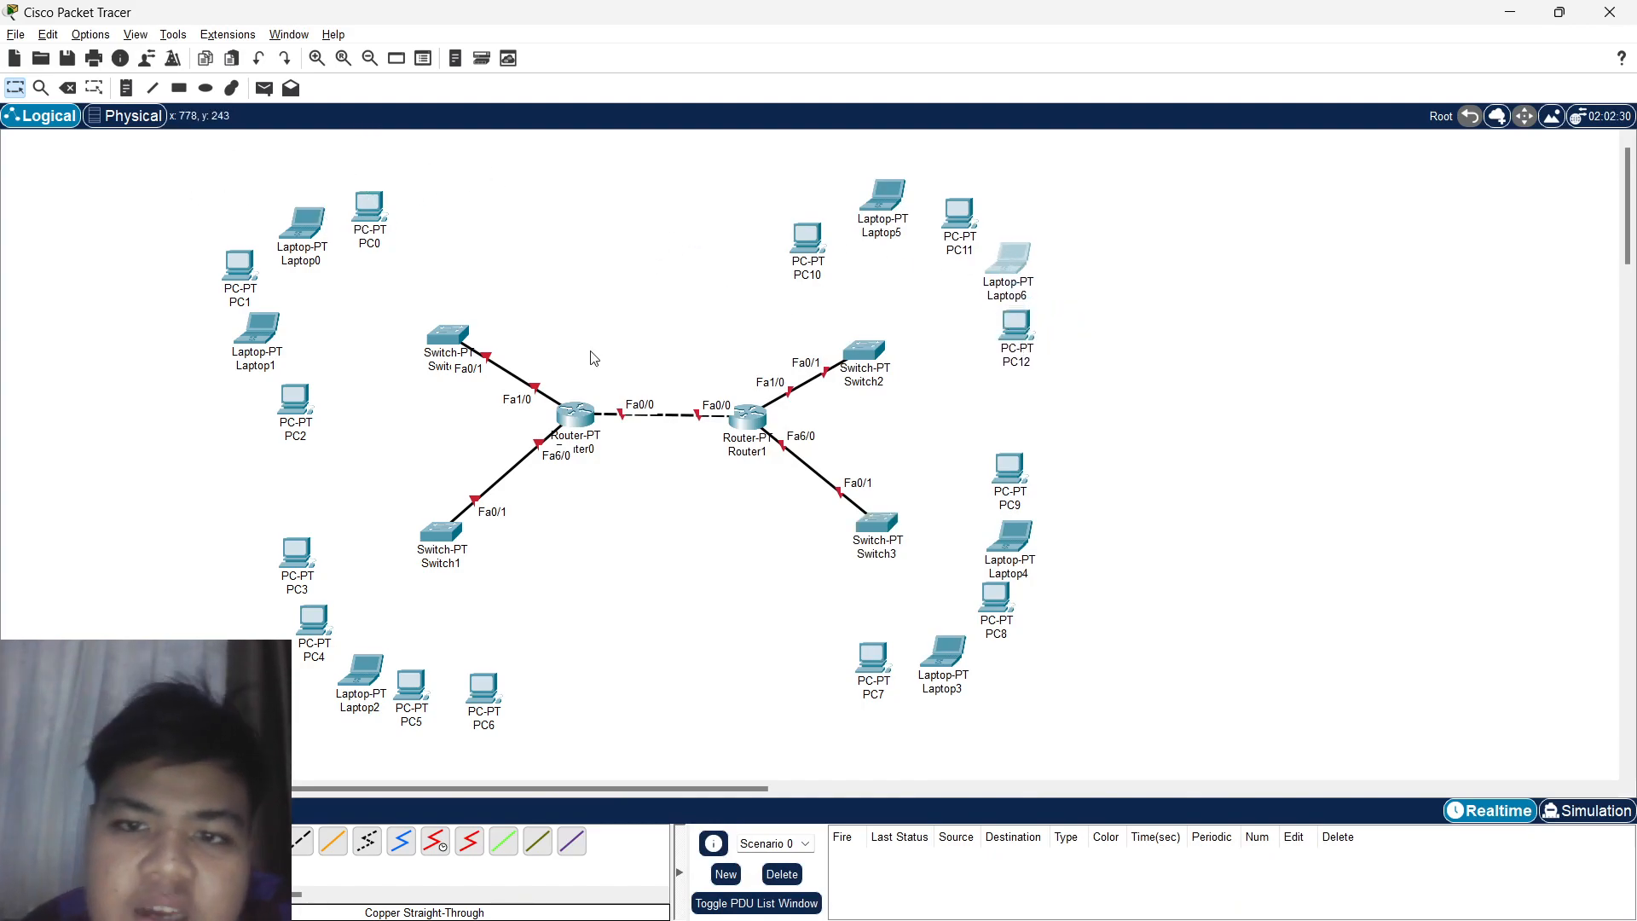
Connect PC0 to Switch0 using the automatically chosen connection type.
{"action": "left_click", "coordinate": [197, 841]}
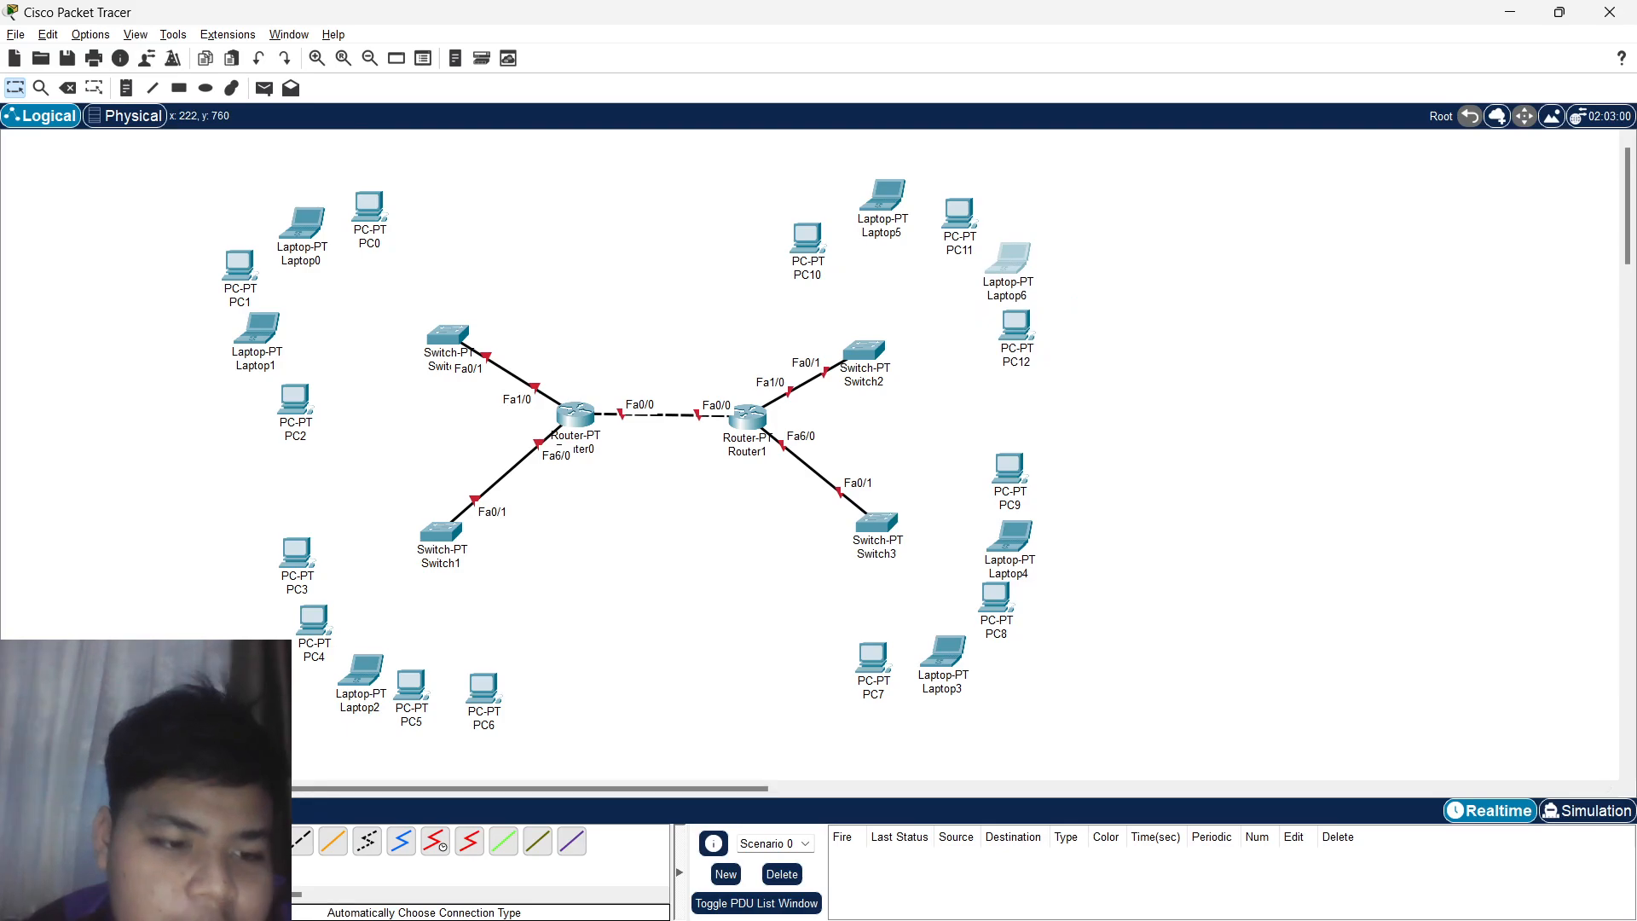
{"action": "left_click", "coordinate": [368, 204]}
{"action": "left_click", "coordinate": [444, 337]}
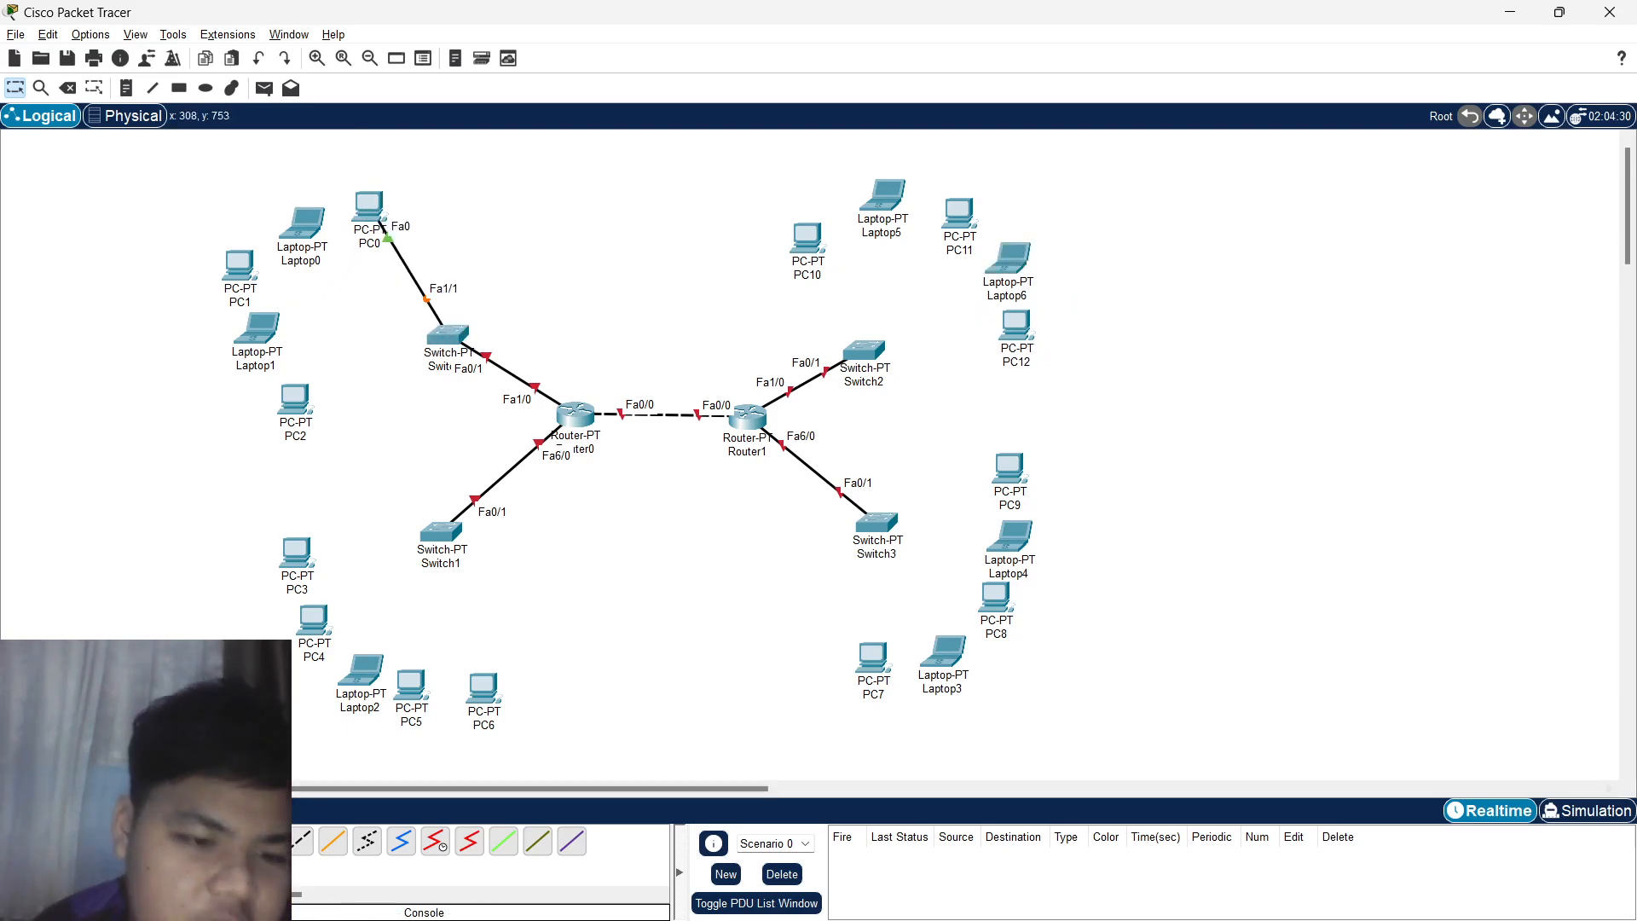
Connect Laptop0, PC1, Laptop1 and PC2 to Switch0 using the automatically chosen connection type.
{"action": "left_click", "coordinate": [307, 227]}
{"action": "left_click", "coordinate": [443, 335]}
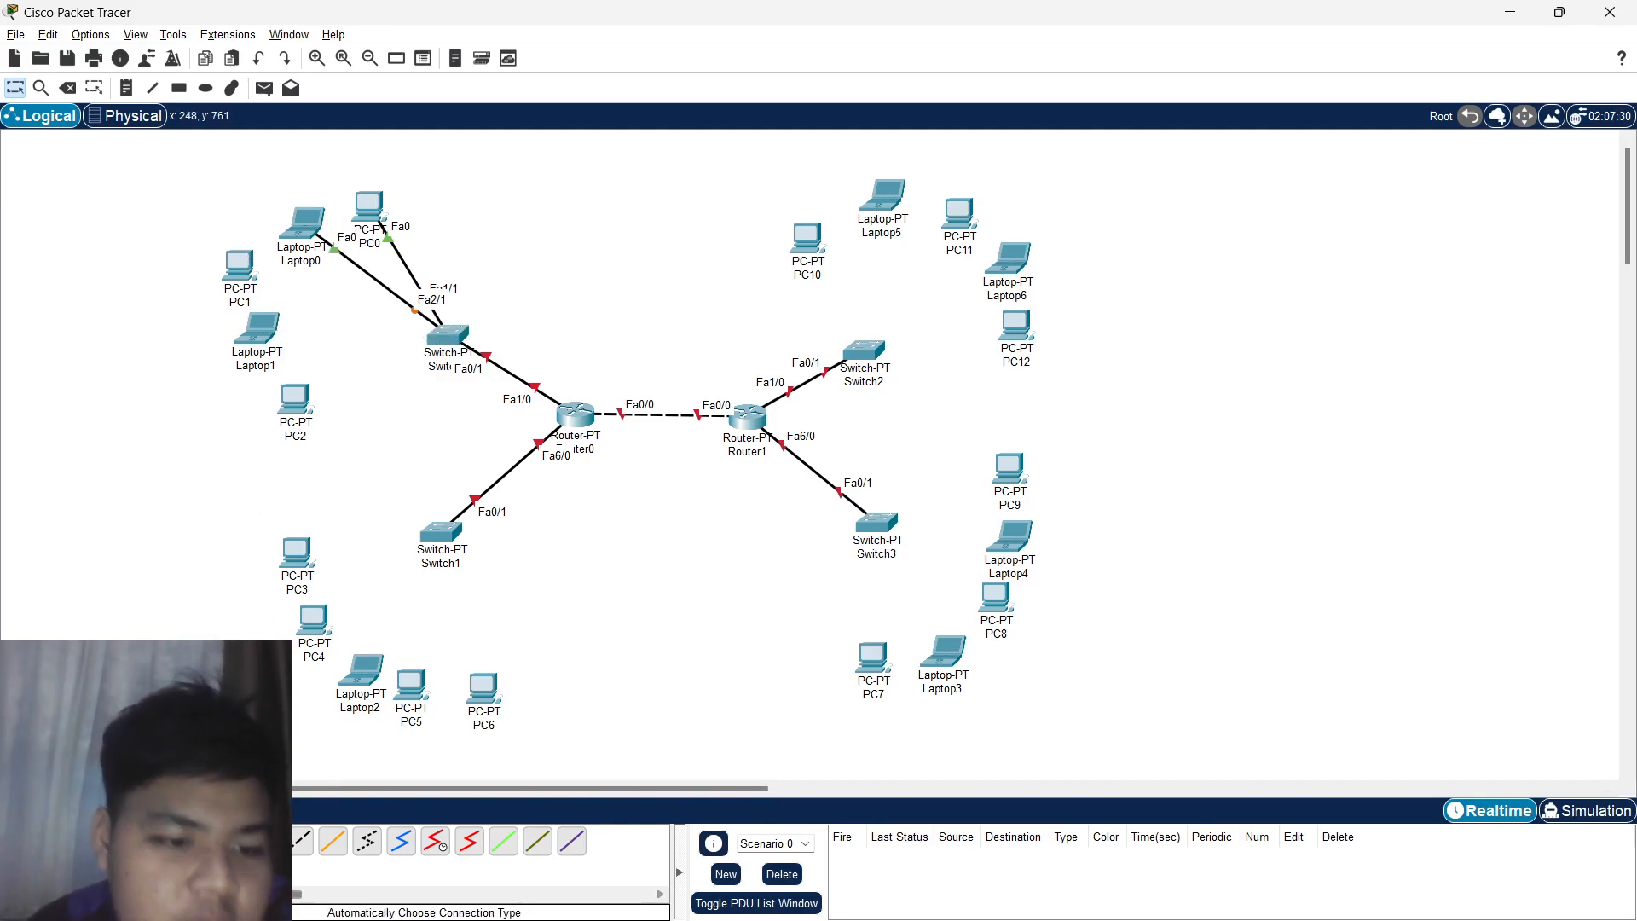
{"action": "left_click", "coordinate": [239, 266]}
{"action": "left_click", "coordinate": [445, 335]}
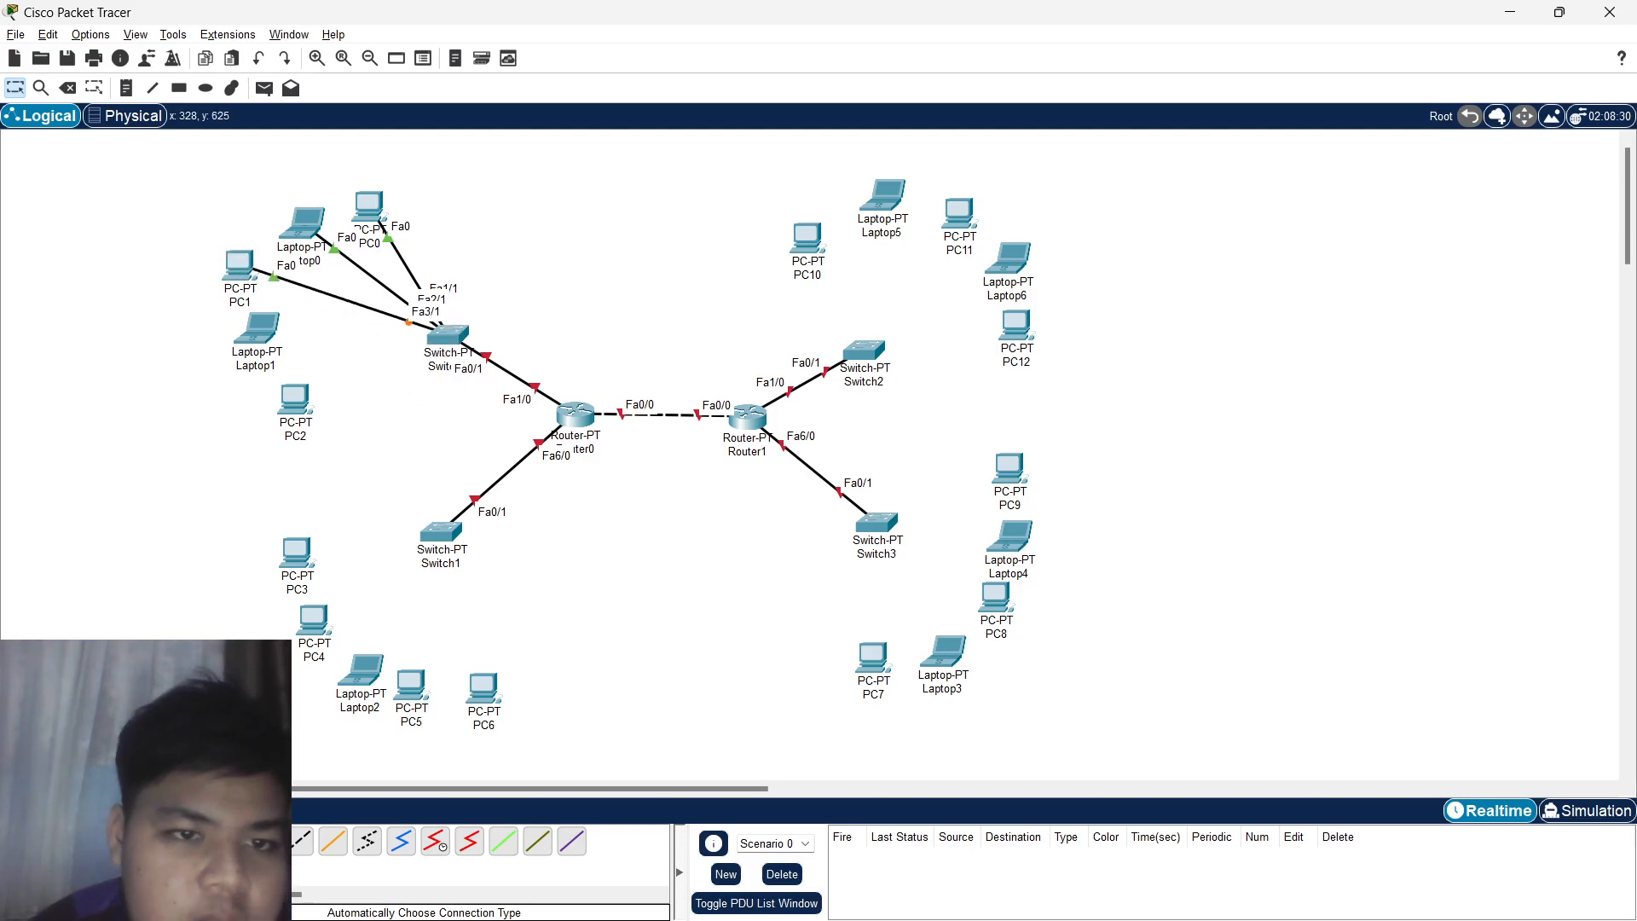
{"action": "left_click", "coordinate": [265, 339]}
{"action": "left_click", "coordinate": [444, 329]}
{"action": "left_click", "coordinate": [303, 403]}
{"action": "left_click", "coordinate": [443, 336]}
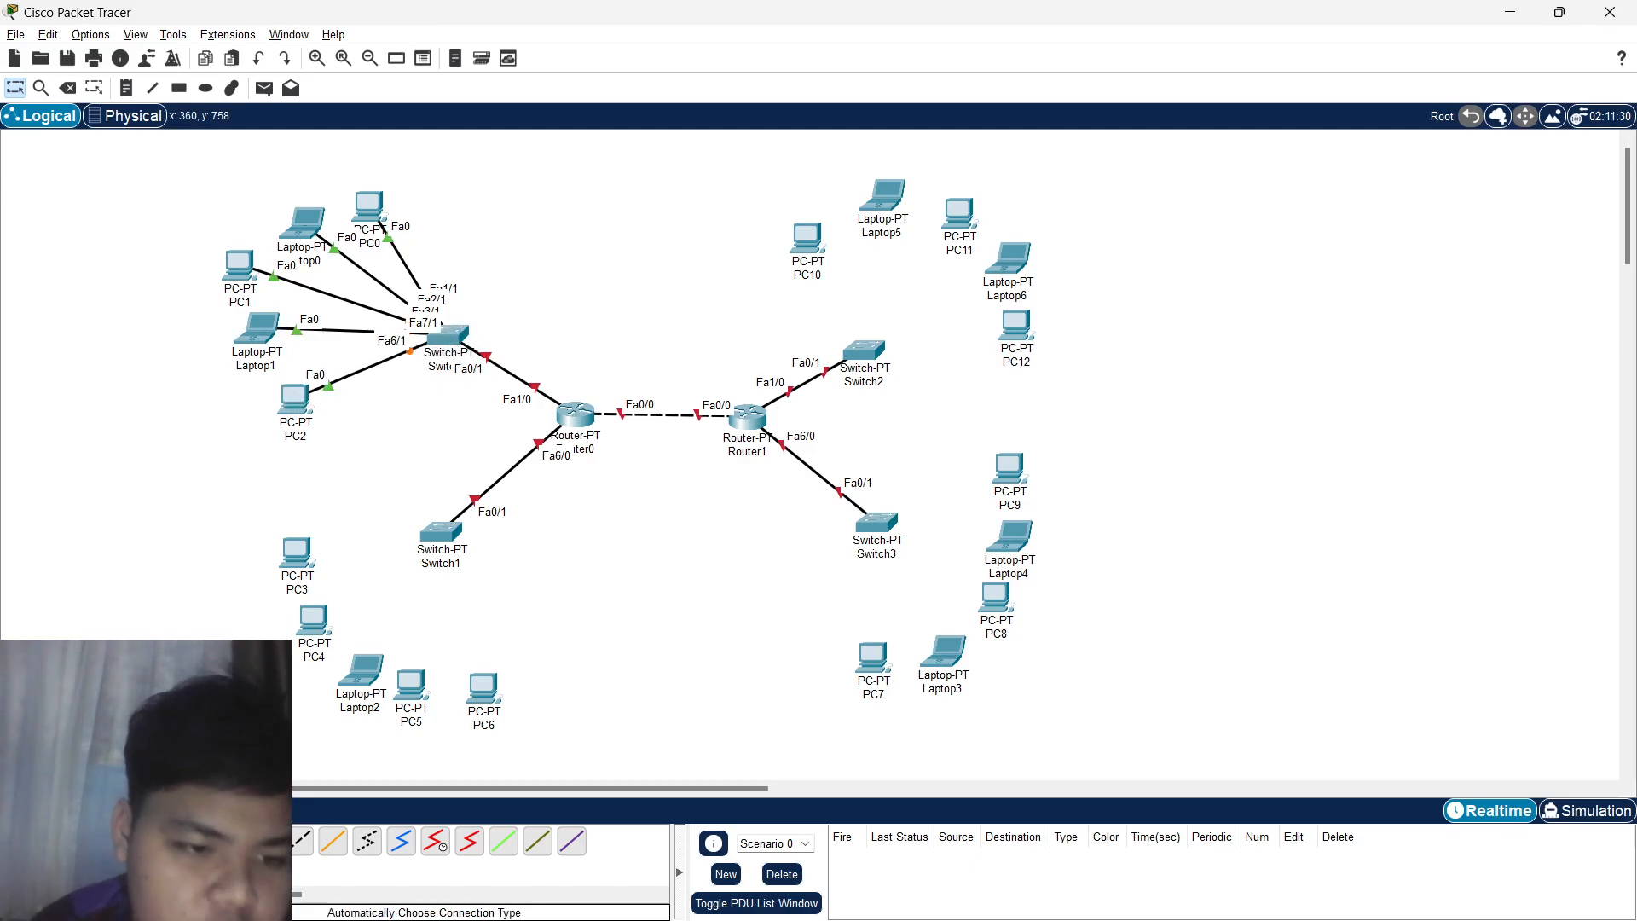
Connect PC3, PC4, Laptop2, PC5 and PC6 to Switch1 using the automatically chosen connection type.
{"action": "left_click", "coordinate": [295, 556]}
{"action": "left_click", "coordinate": [440, 533]}
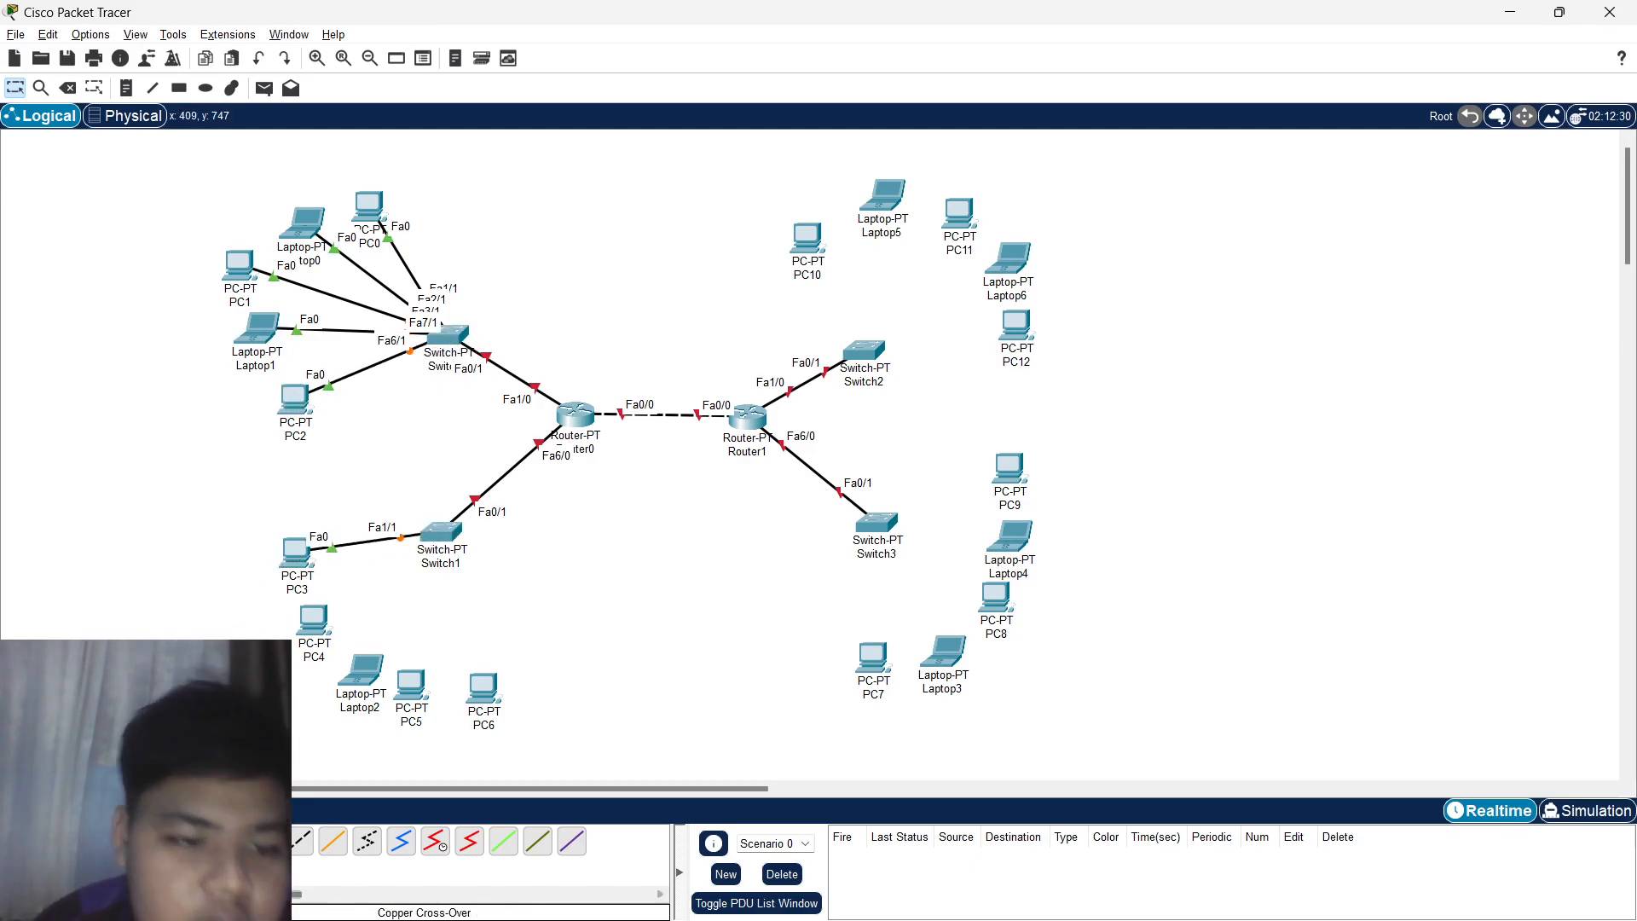
{"action": "left_click", "coordinate": [313, 620]}
{"action": "left_click", "coordinate": [443, 544]}
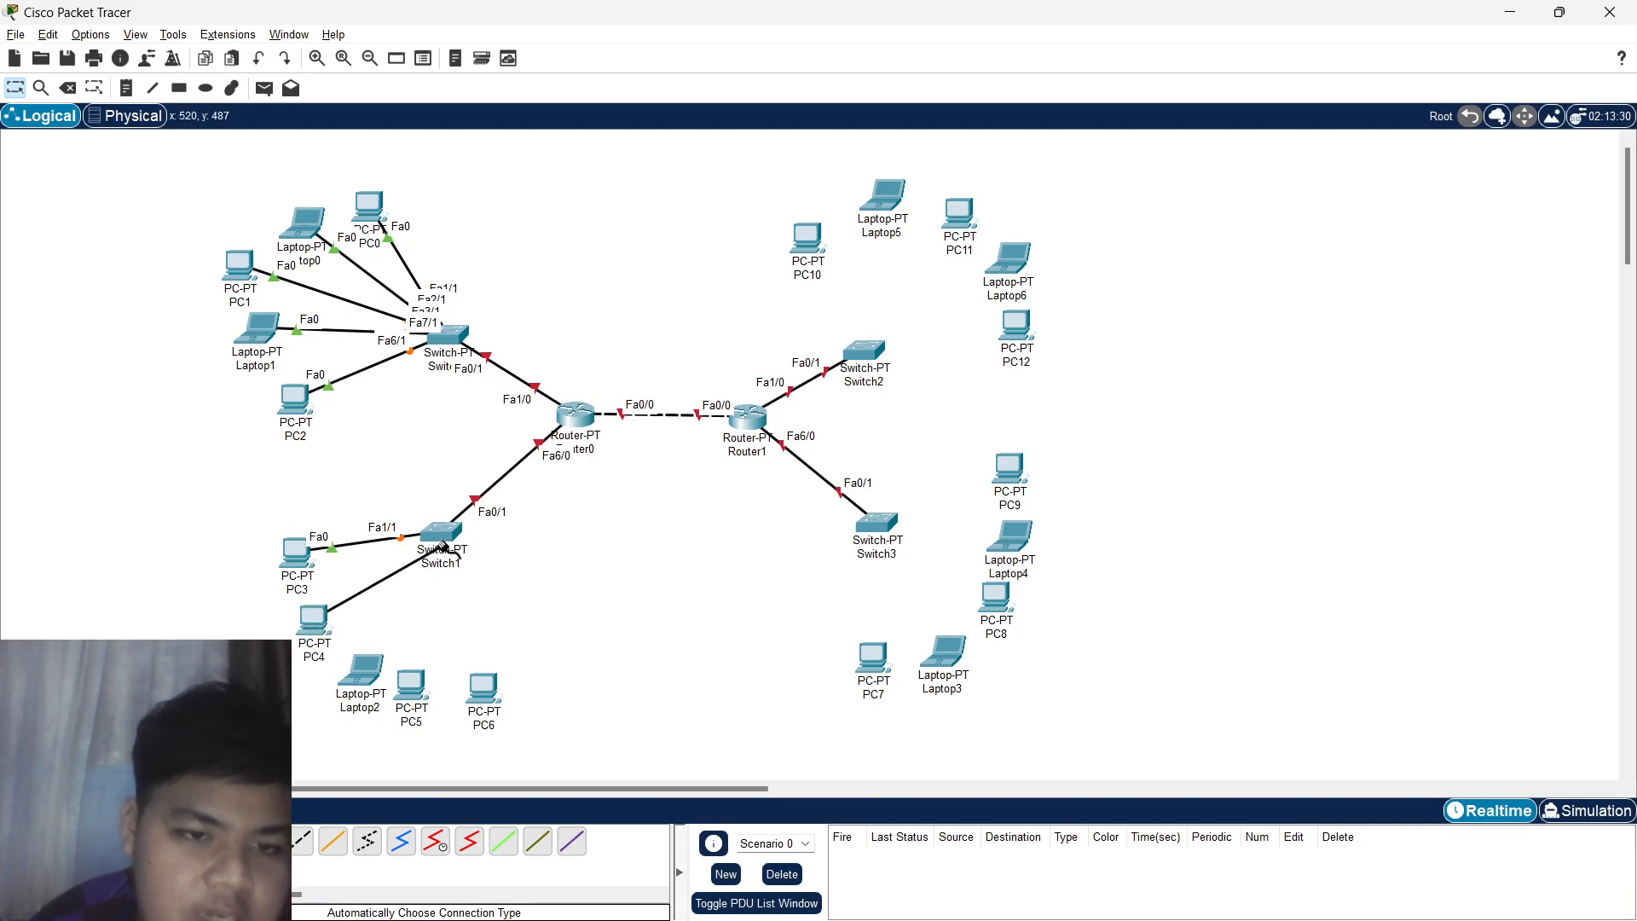
{"action": "left_click", "coordinate": [362, 670]}
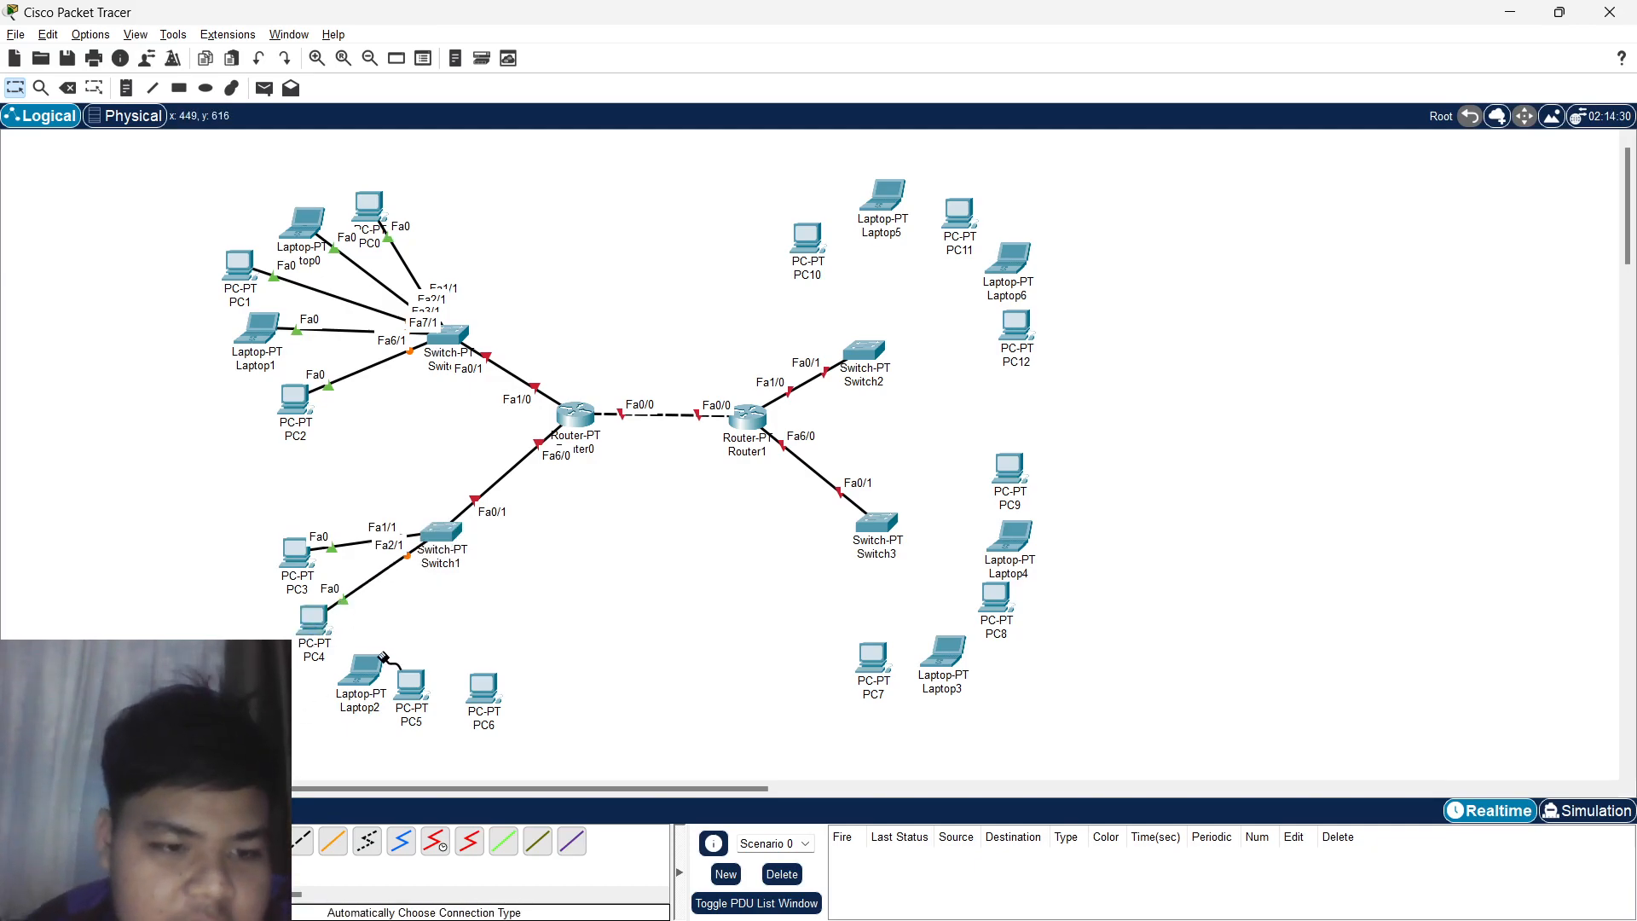
{"action": "left_click", "coordinate": [441, 536]}
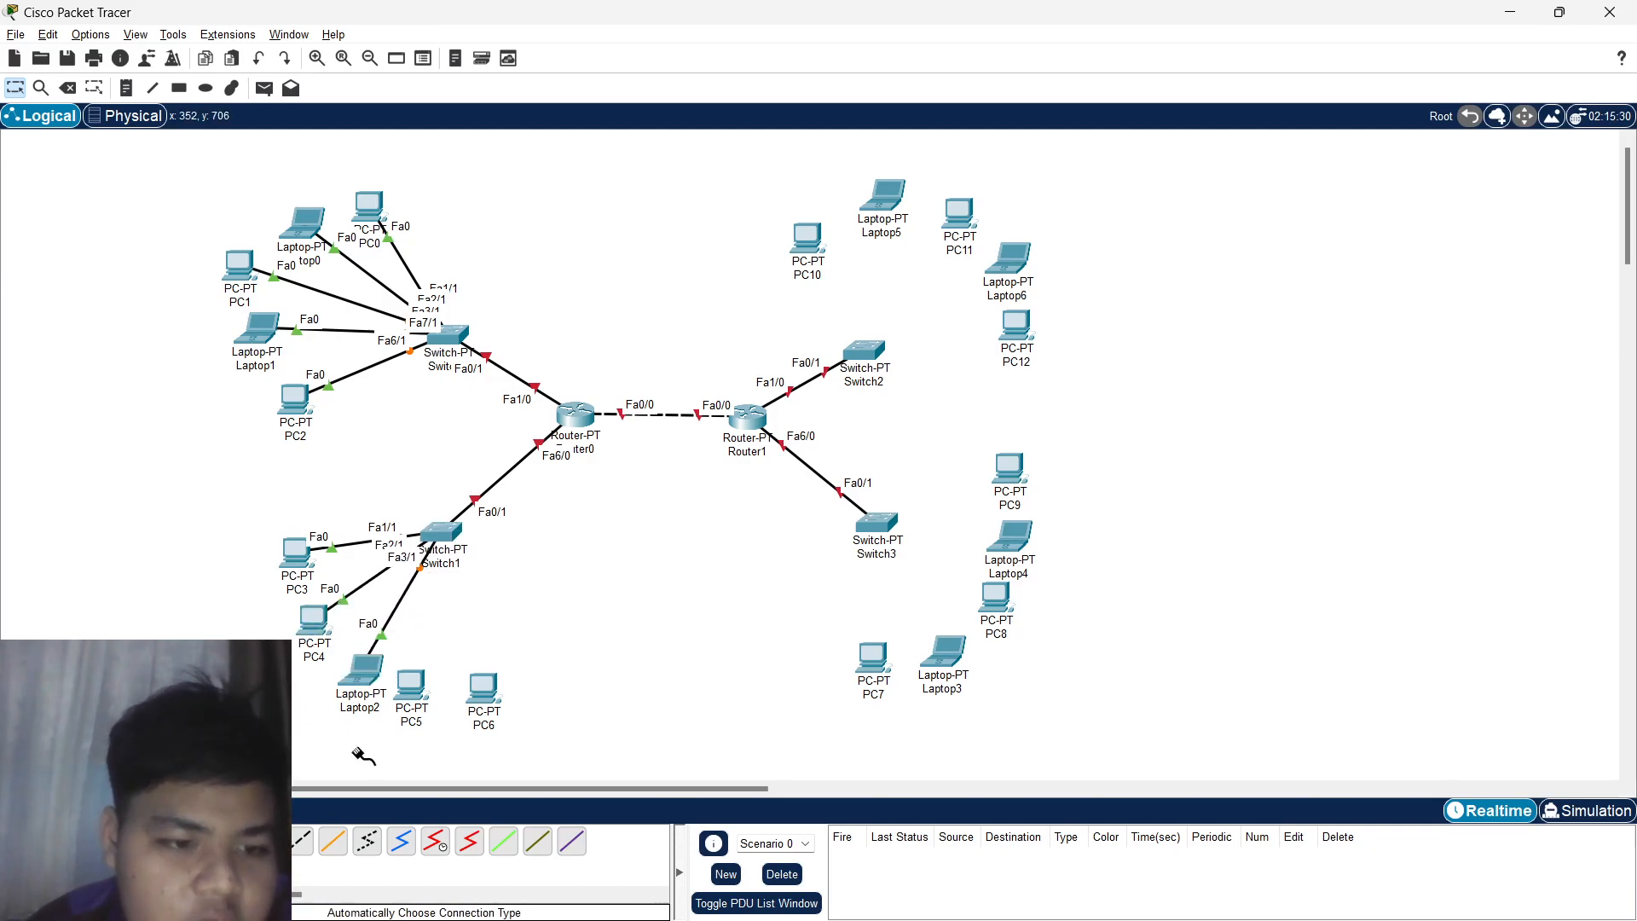
{"action": "left_click", "coordinate": [411, 686]}
{"action": "left_click", "coordinate": [442, 535]}
{"action": "left_click", "coordinate": [302, 842]}
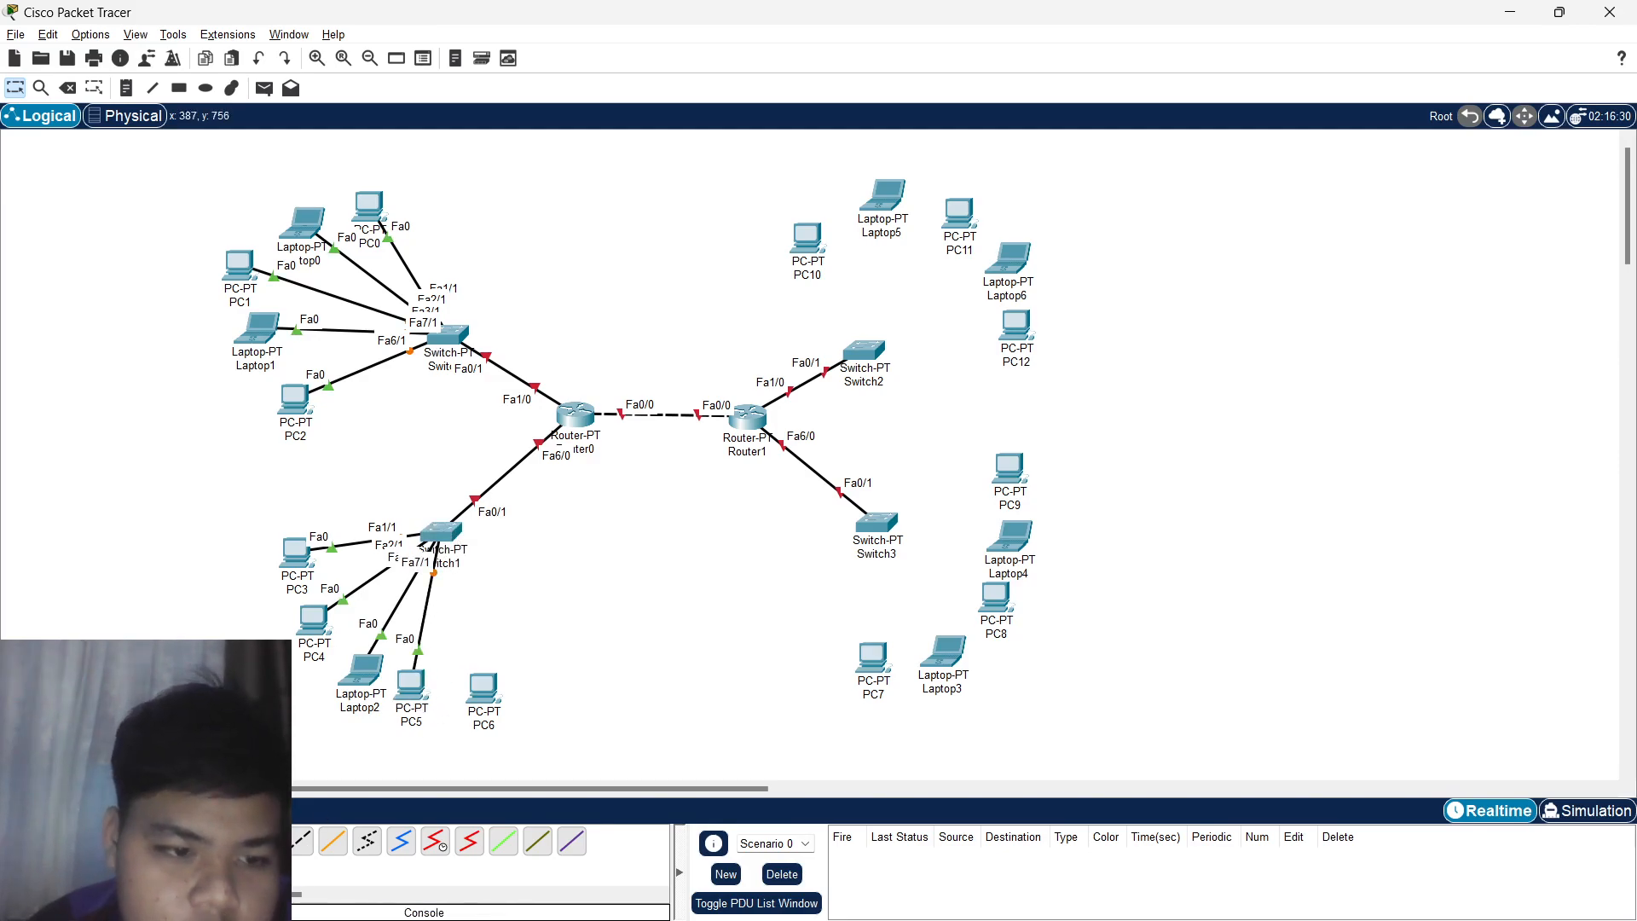
{"action": "left_click", "coordinate": [483, 687]}
{"action": "left_click", "coordinate": [442, 533]}
Connect PC7, Laptop3, PC8, Laptop4 and PC9 to Switch3 using the automatically chosen connection type.
{"action": "left_click", "coordinate": [302, 841]}
{"action": "left_click", "coordinate": [872, 655]}
{"action": "left_click", "coordinate": [855, 520]}
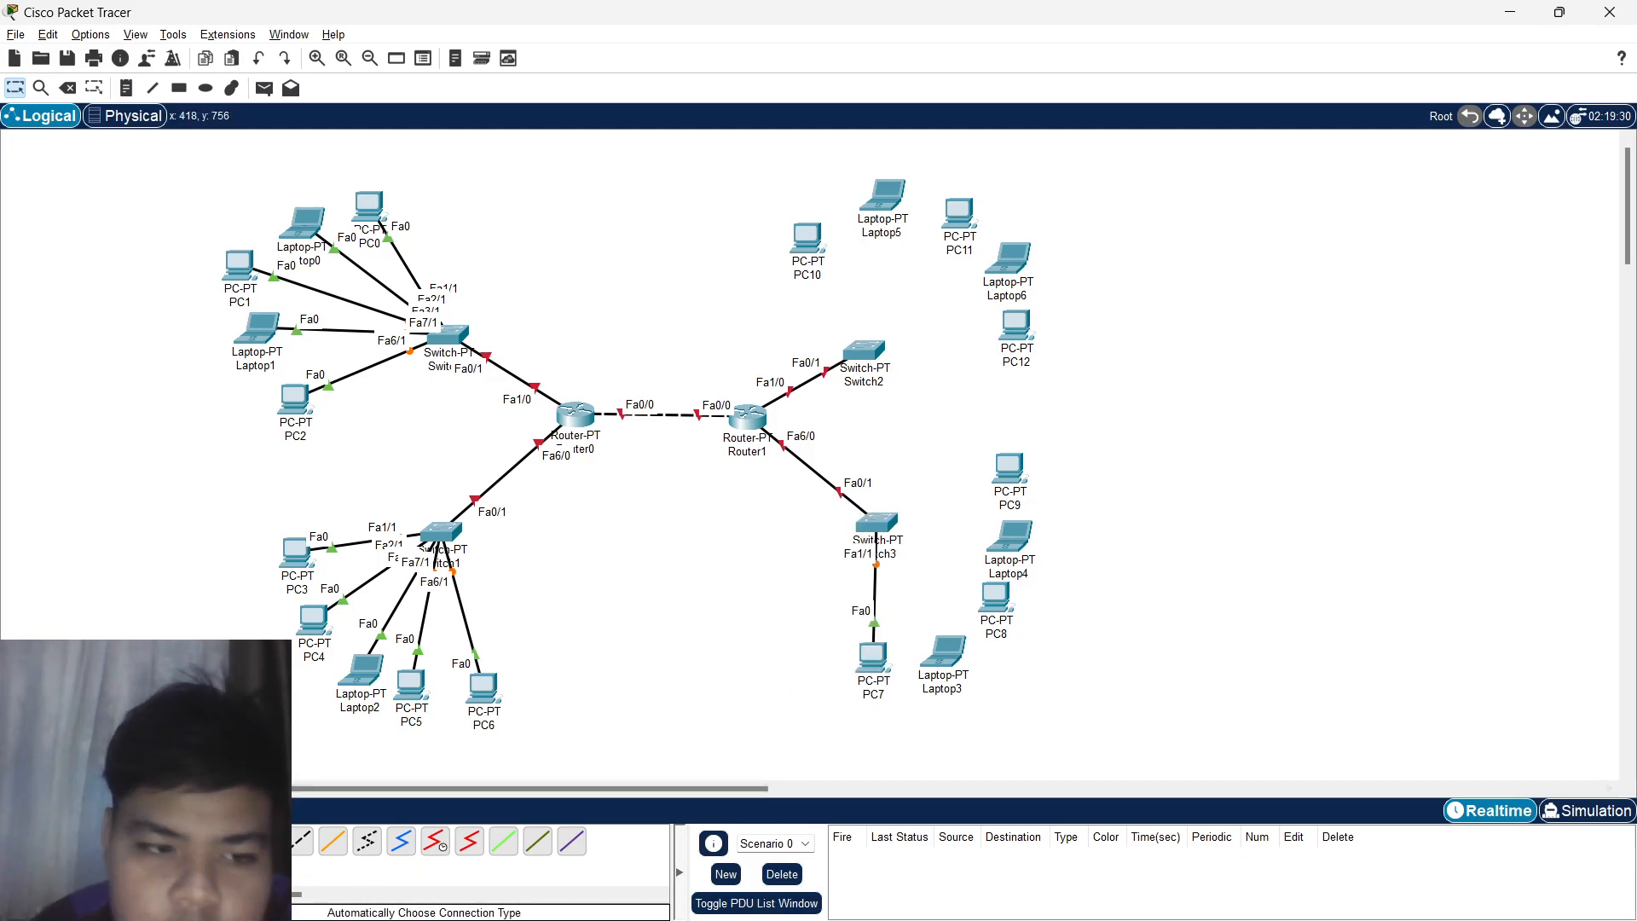
{"action": "left_click", "coordinate": [944, 650]}
{"action": "left_click", "coordinate": [878, 522]}
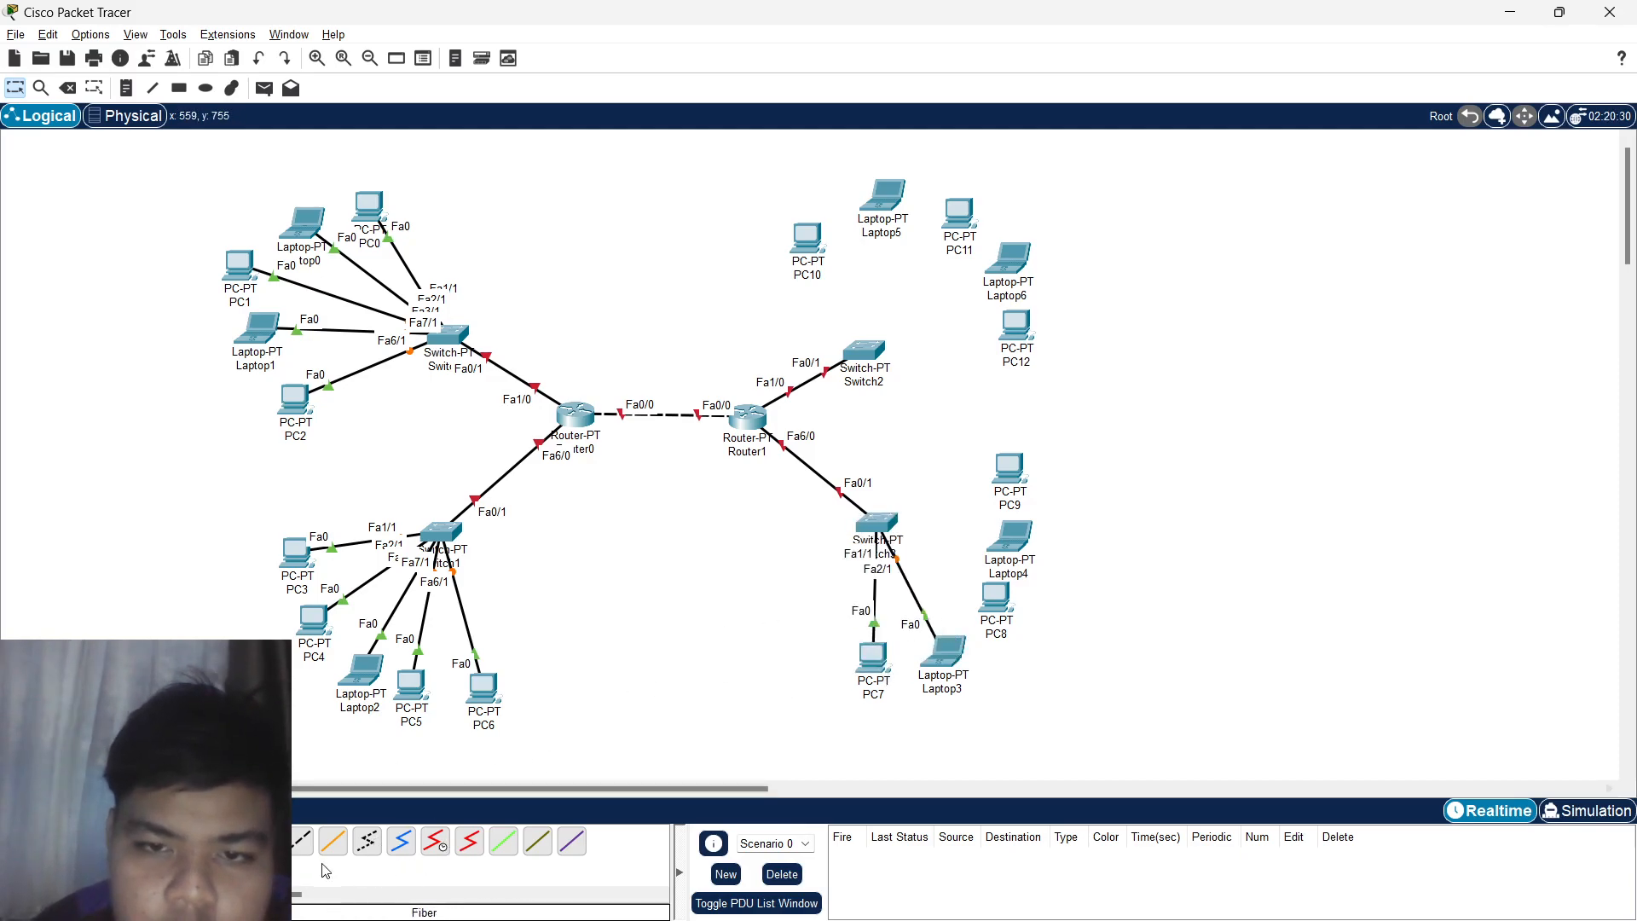
{"action": "left_click", "coordinate": [996, 595]}
{"action": "left_click", "coordinate": [878, 521]}
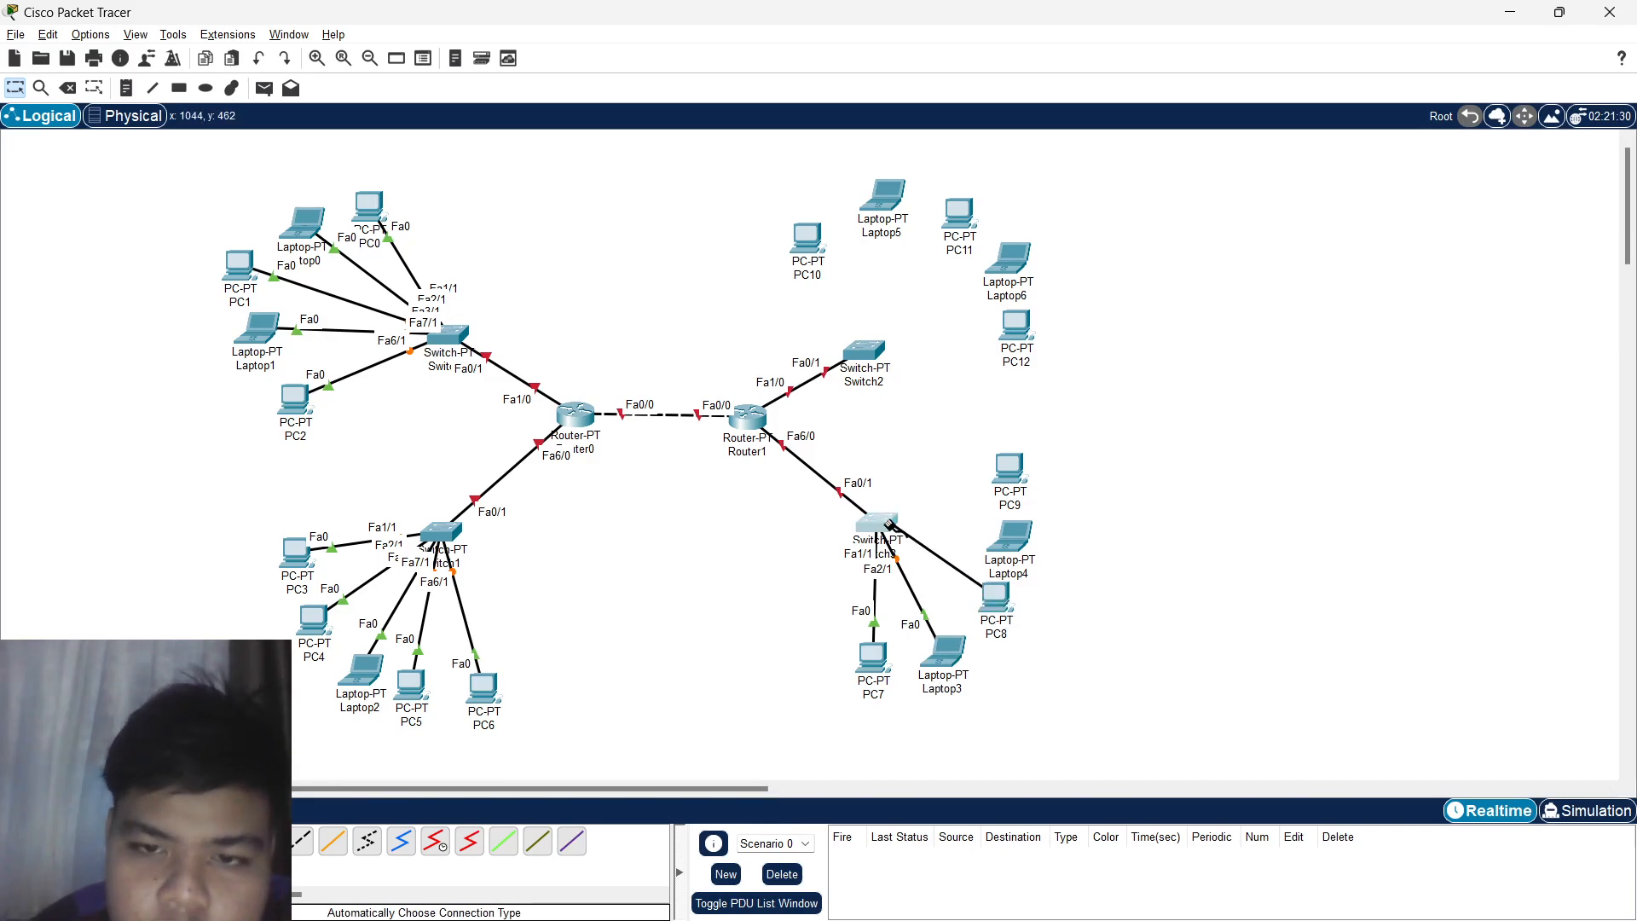
{"action": "left_click", "coordinate": [1011, 537]}
{"action": "left_click", "coordinate": [878, 521]}
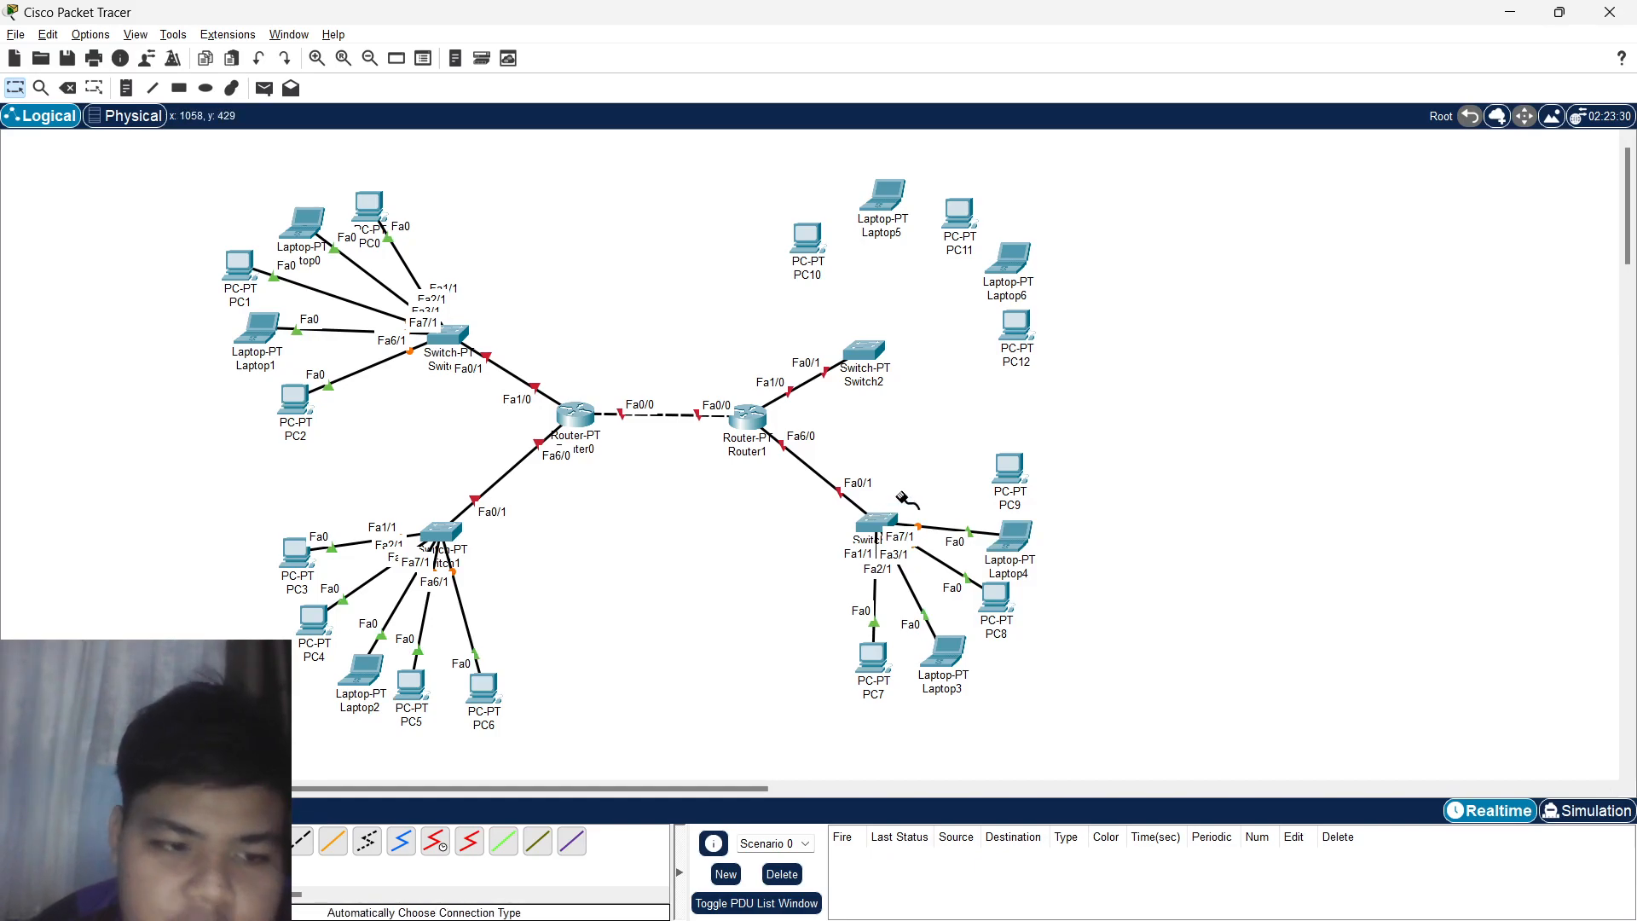
{"action": "left_click", "coordinate": [879, 522]}
{"action": "left_click", "coordinate": [1023, 472]}
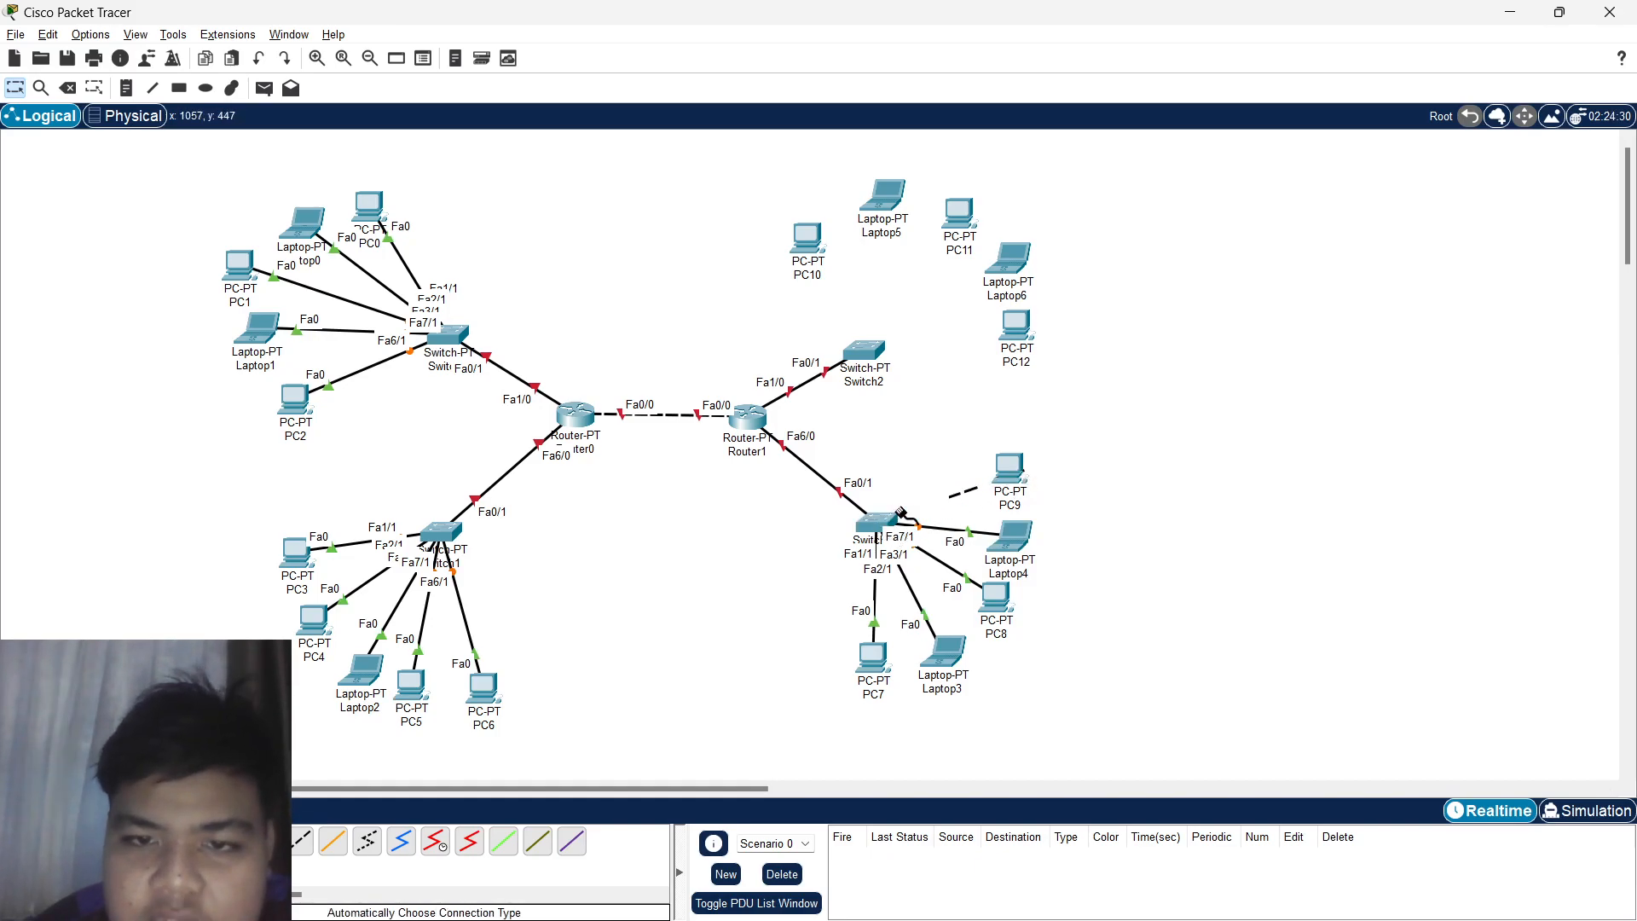
Connect Switch2 to PC10, Laptop5 and PC11 using the automatically chosen connection type.
{"action": "left_click", "coordinate": [197, 841]}
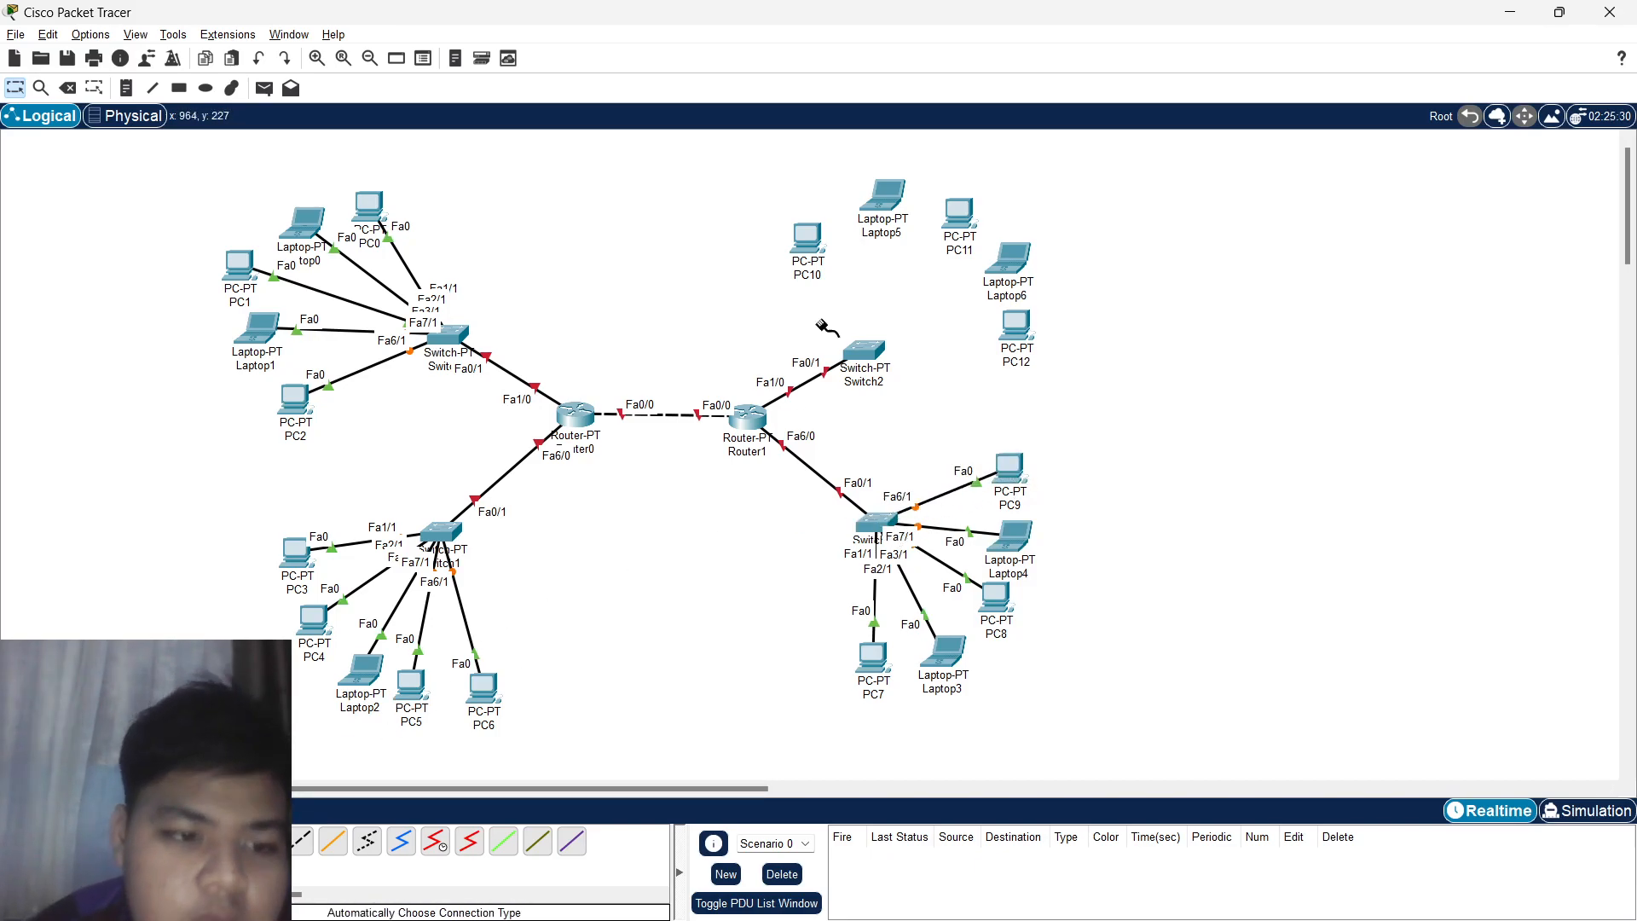
{"action": "left_click", "coordinate": [871, 355]}
{"action": "left_click", "coordinate": [811, 242]}
{"action": "left_click", "coordinate": [197, 842]}
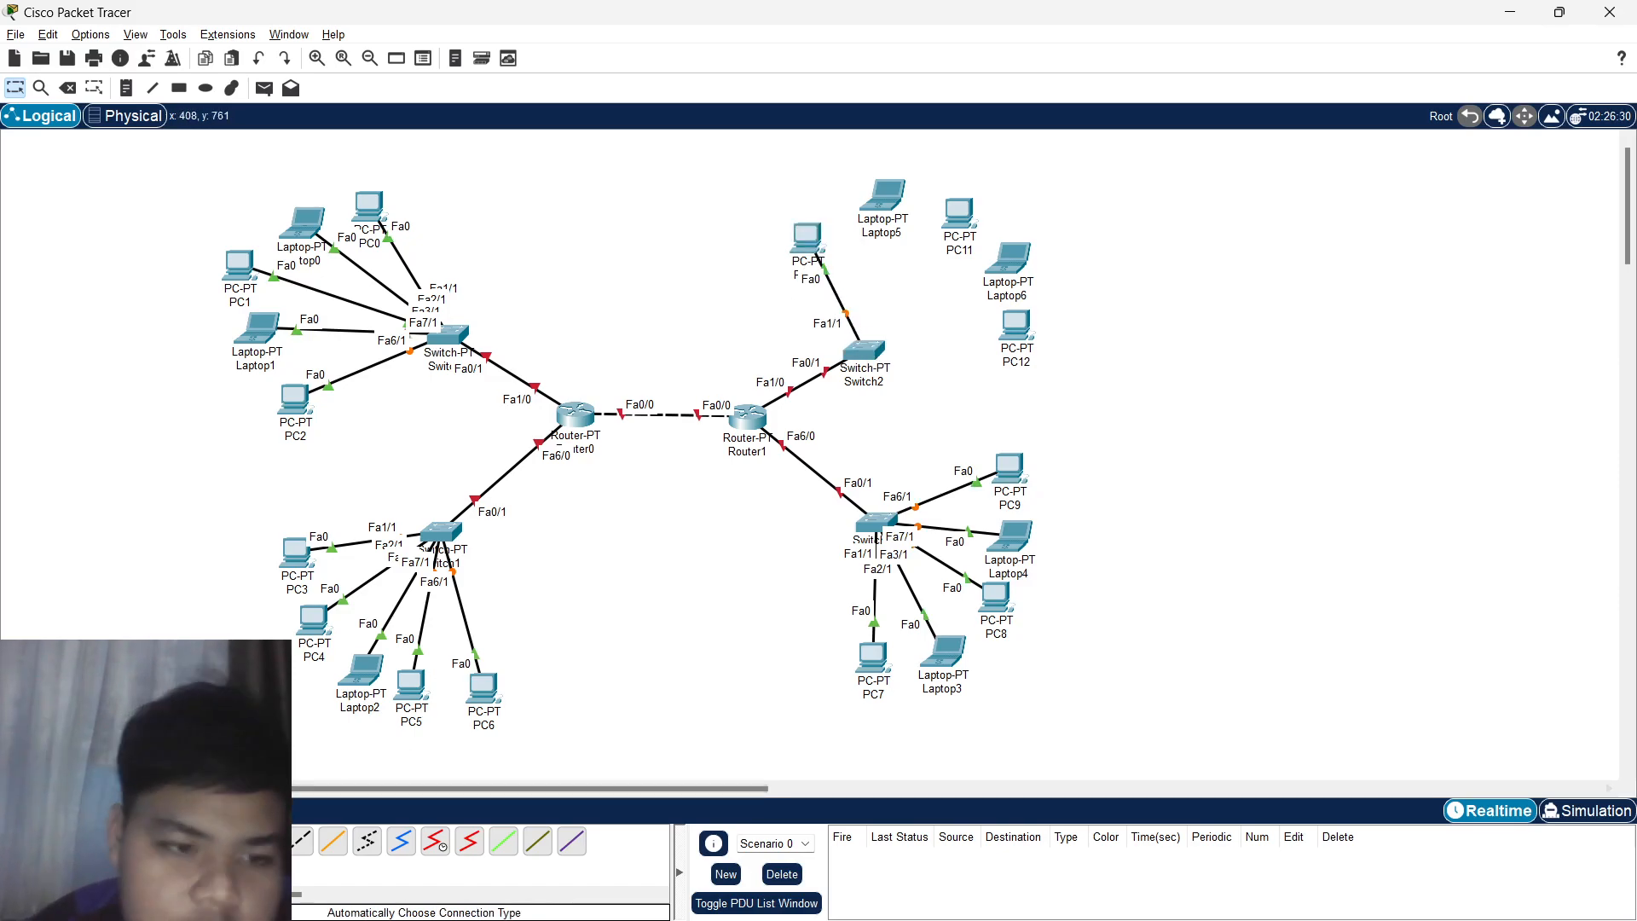
{"action": "left_click", "coordinate": [864, 352]}
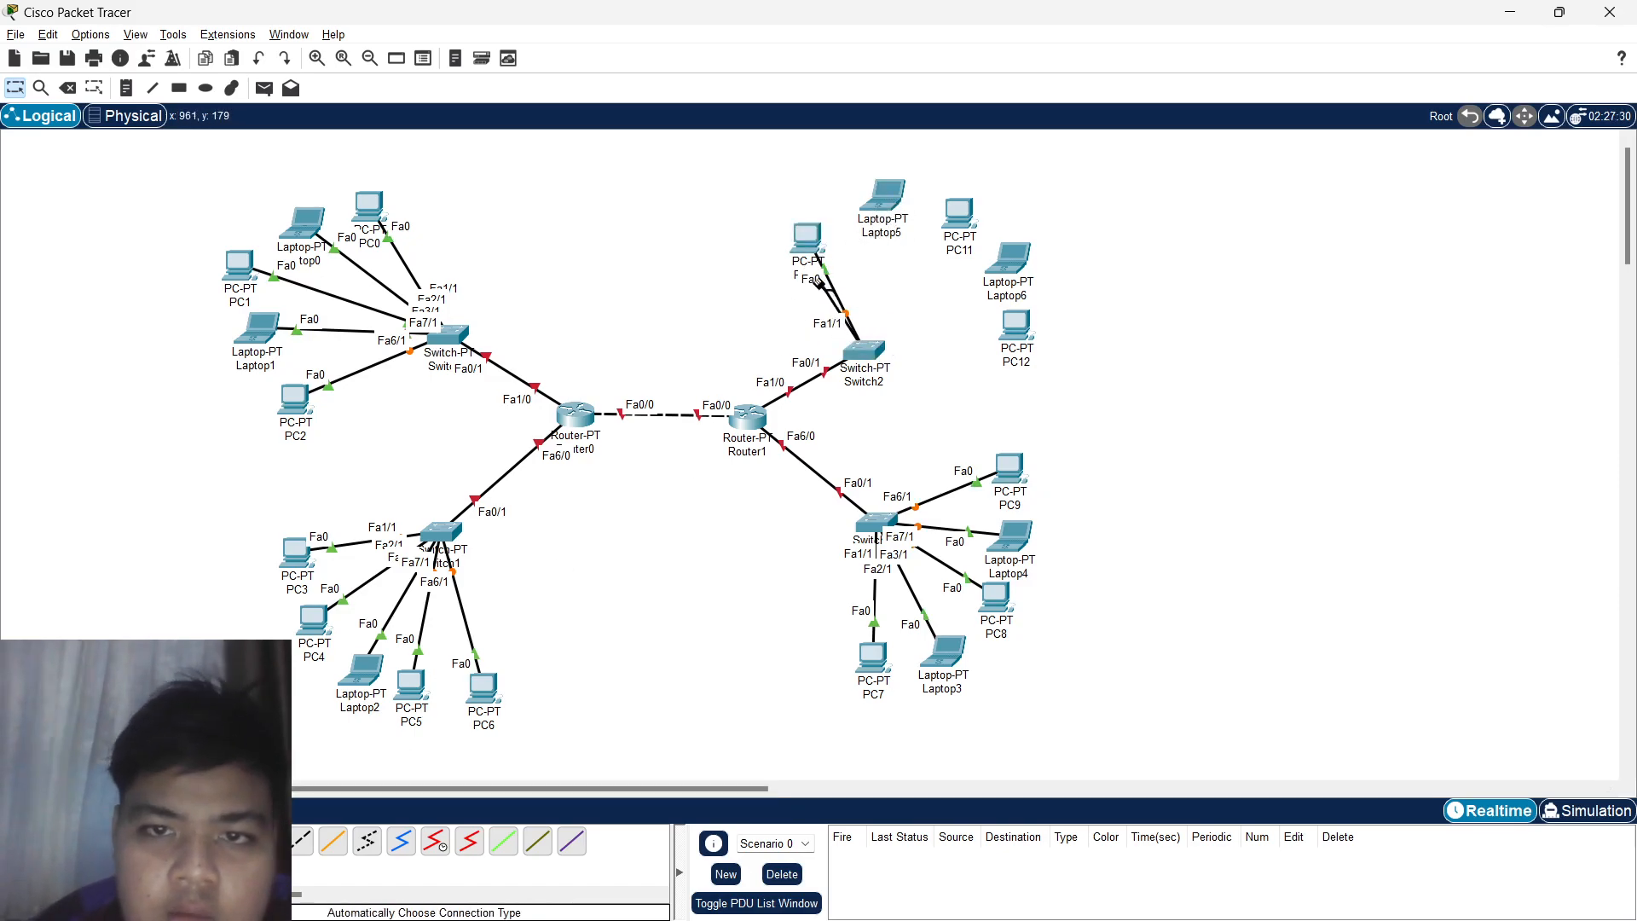
{"action": "left_click", "coordinate": [887, 192]}
{"action": "left_click", "coordinate": [197, 842]}
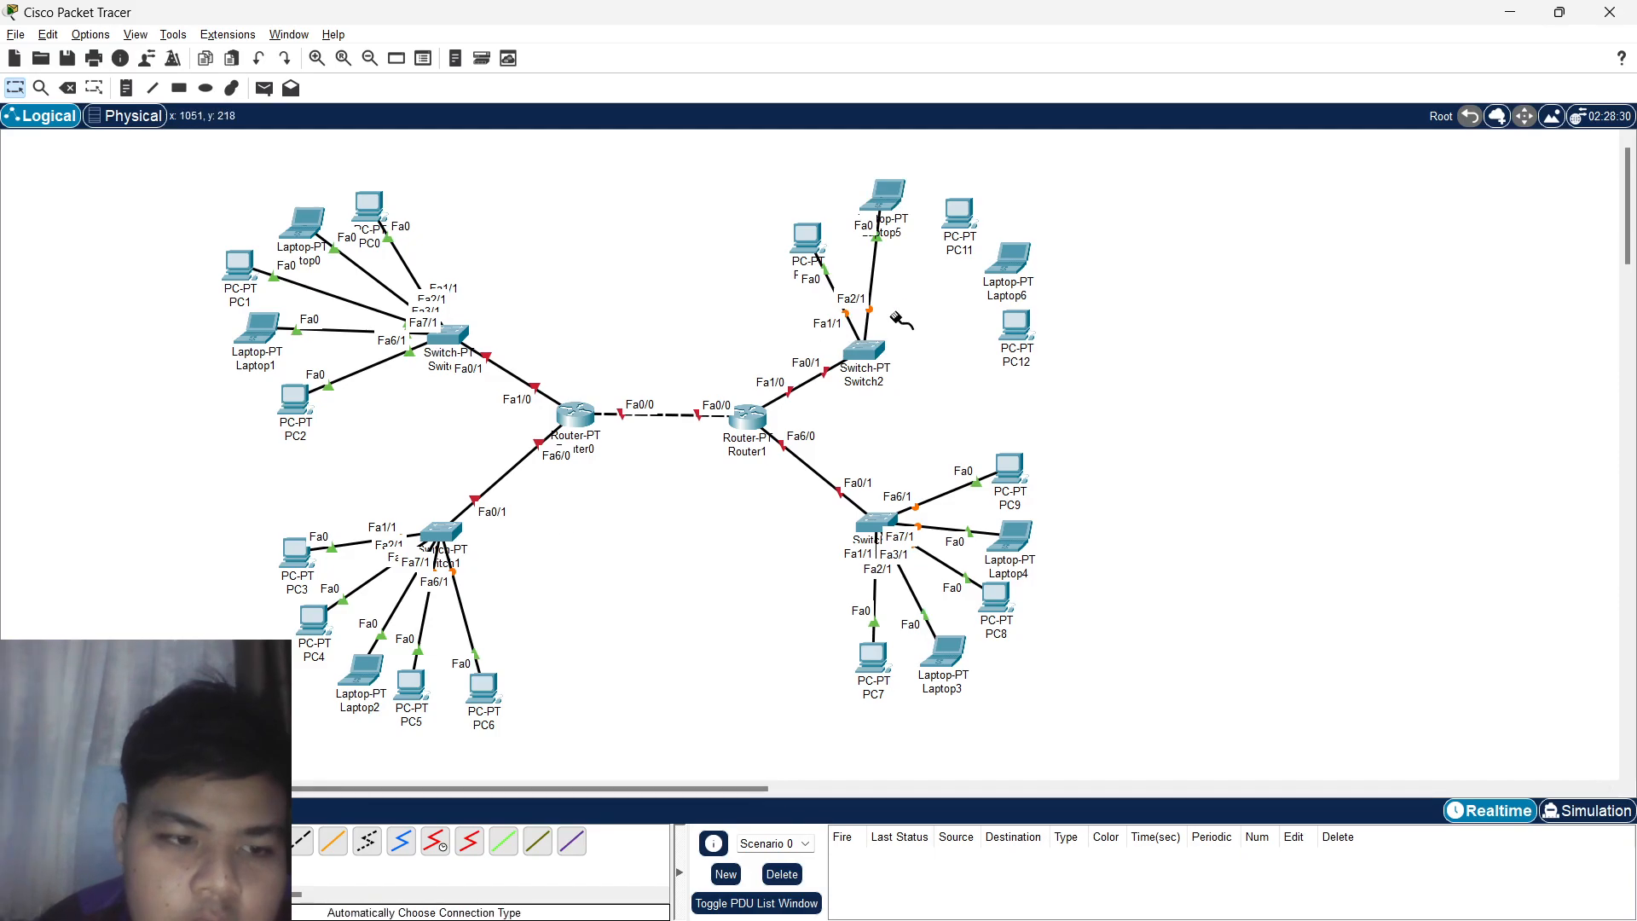
{"action": "left_click", "coordinate": [865, 352]}
{"action": "left_click", "coordinate": [958, 212]}
Connect Switch2 to the remaining Laptop6 and PC12 using the automatically chosen connection type.
{"action": "left_click", "coordinate": [197, 841]}
{"action": "left_click", "coordinate": [861, 350]}
{"action": "left_click", "coordinate": [1010, 258]}
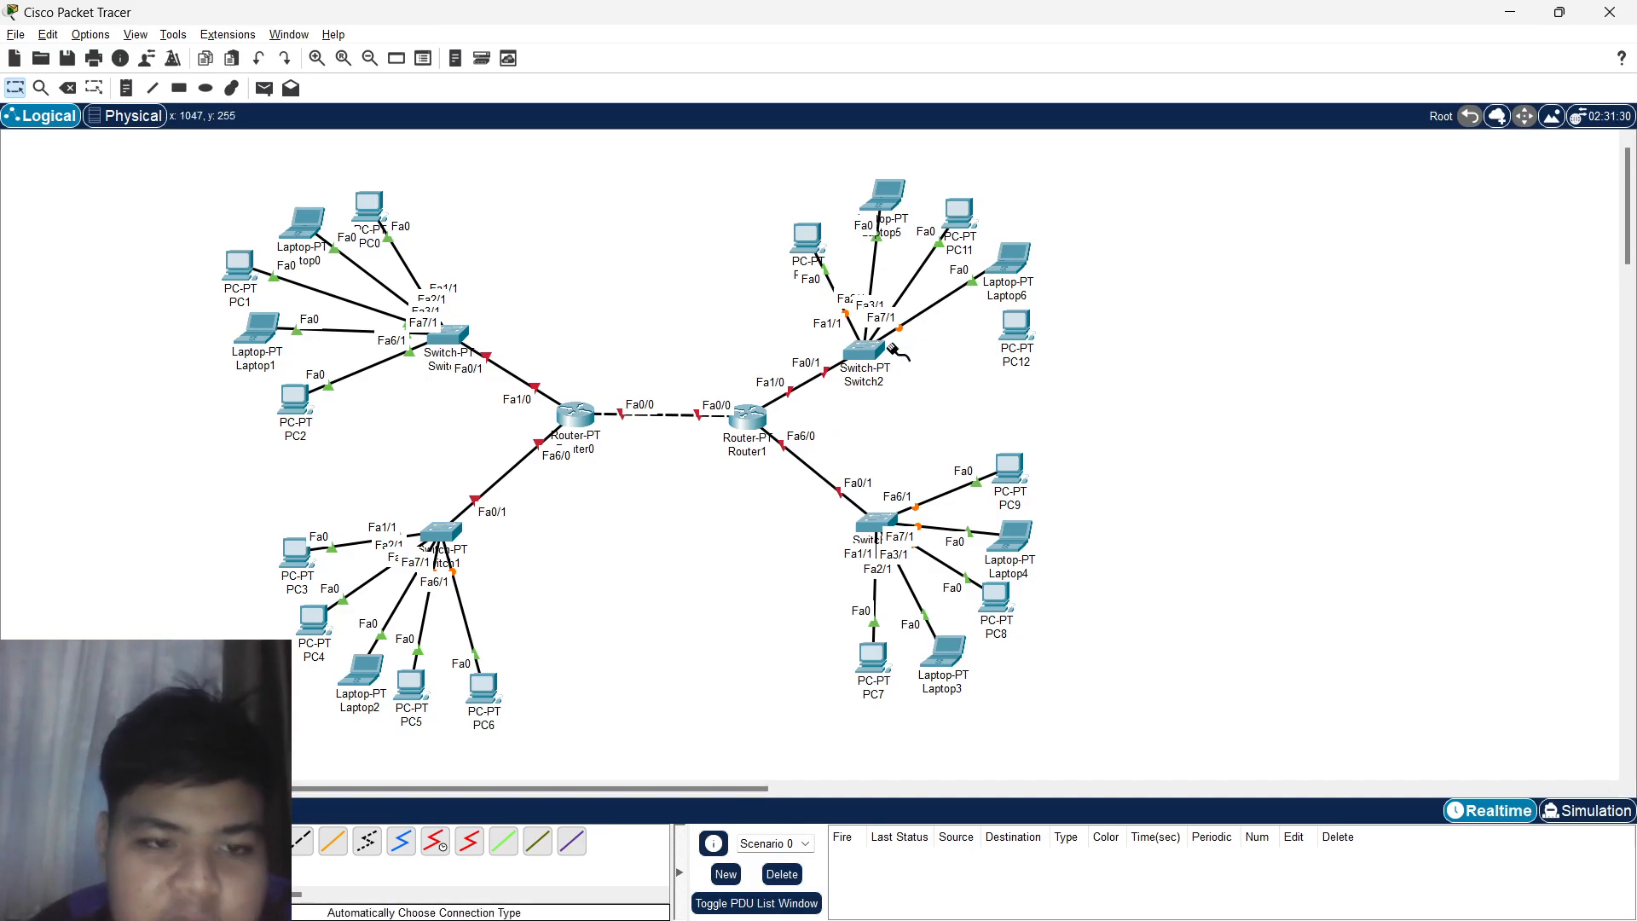
{"action": "left_click", "coordinate": [197, 842]}
{"action": "left_click", "coordinate": [861, 351]}
{"action": "left_click", "coordinate": [1016, 335]}
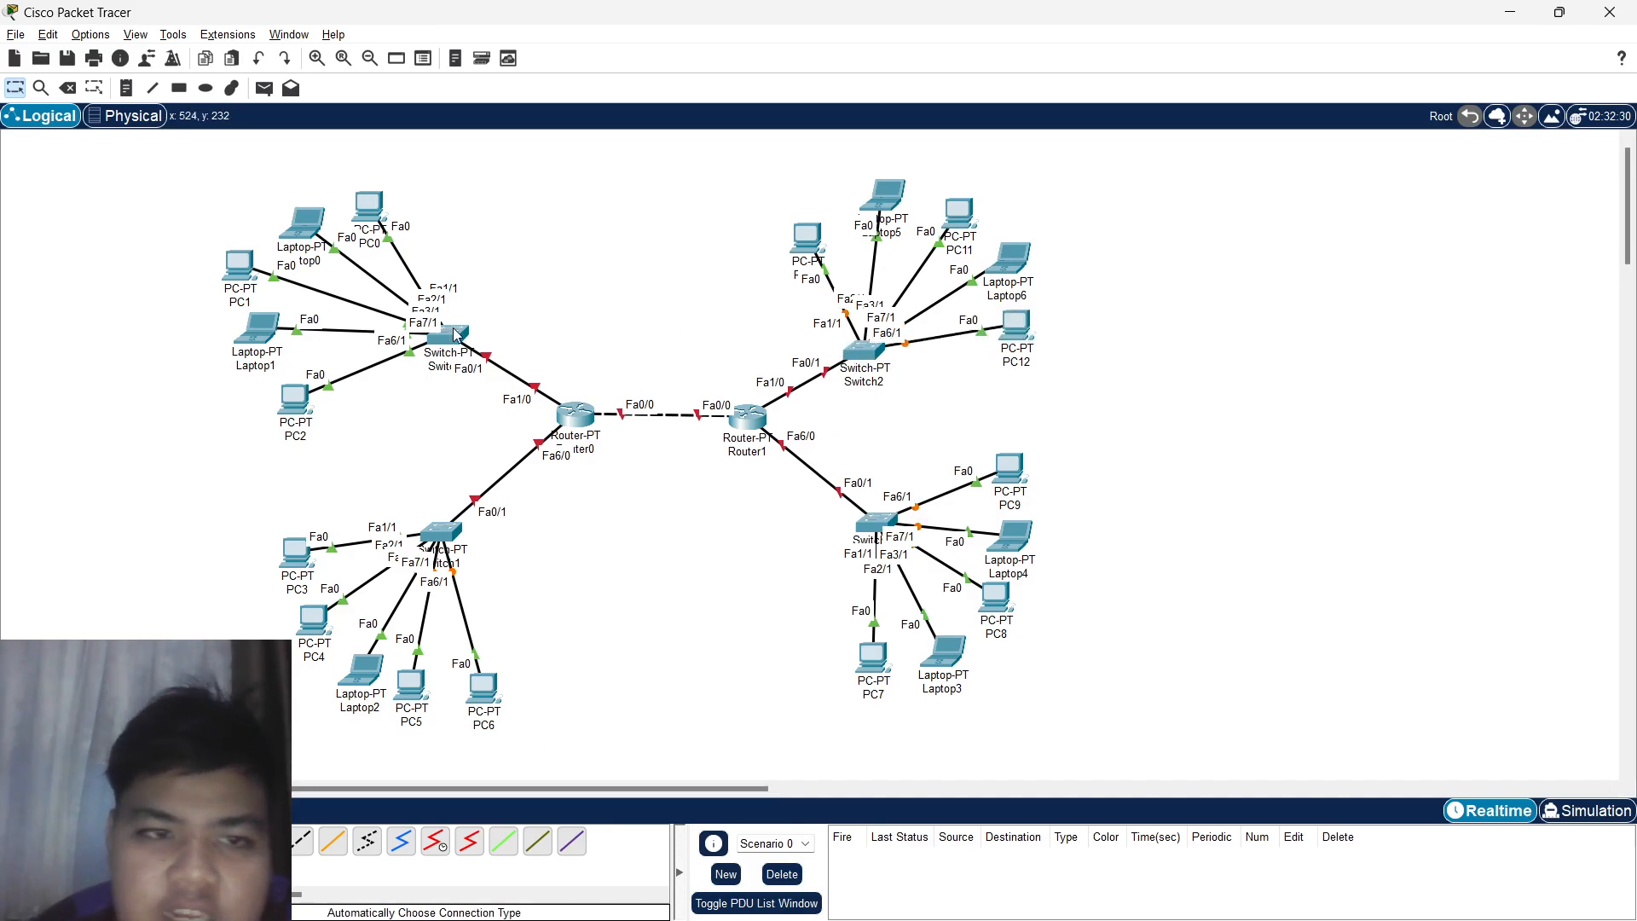
Shift Switch2 slightly up and Switch1 slightly toward Router0 to tidy the layout.
{"action": "left_click_drag", "start_coordinate": [872, 352], "coordinate": [878, 345]}
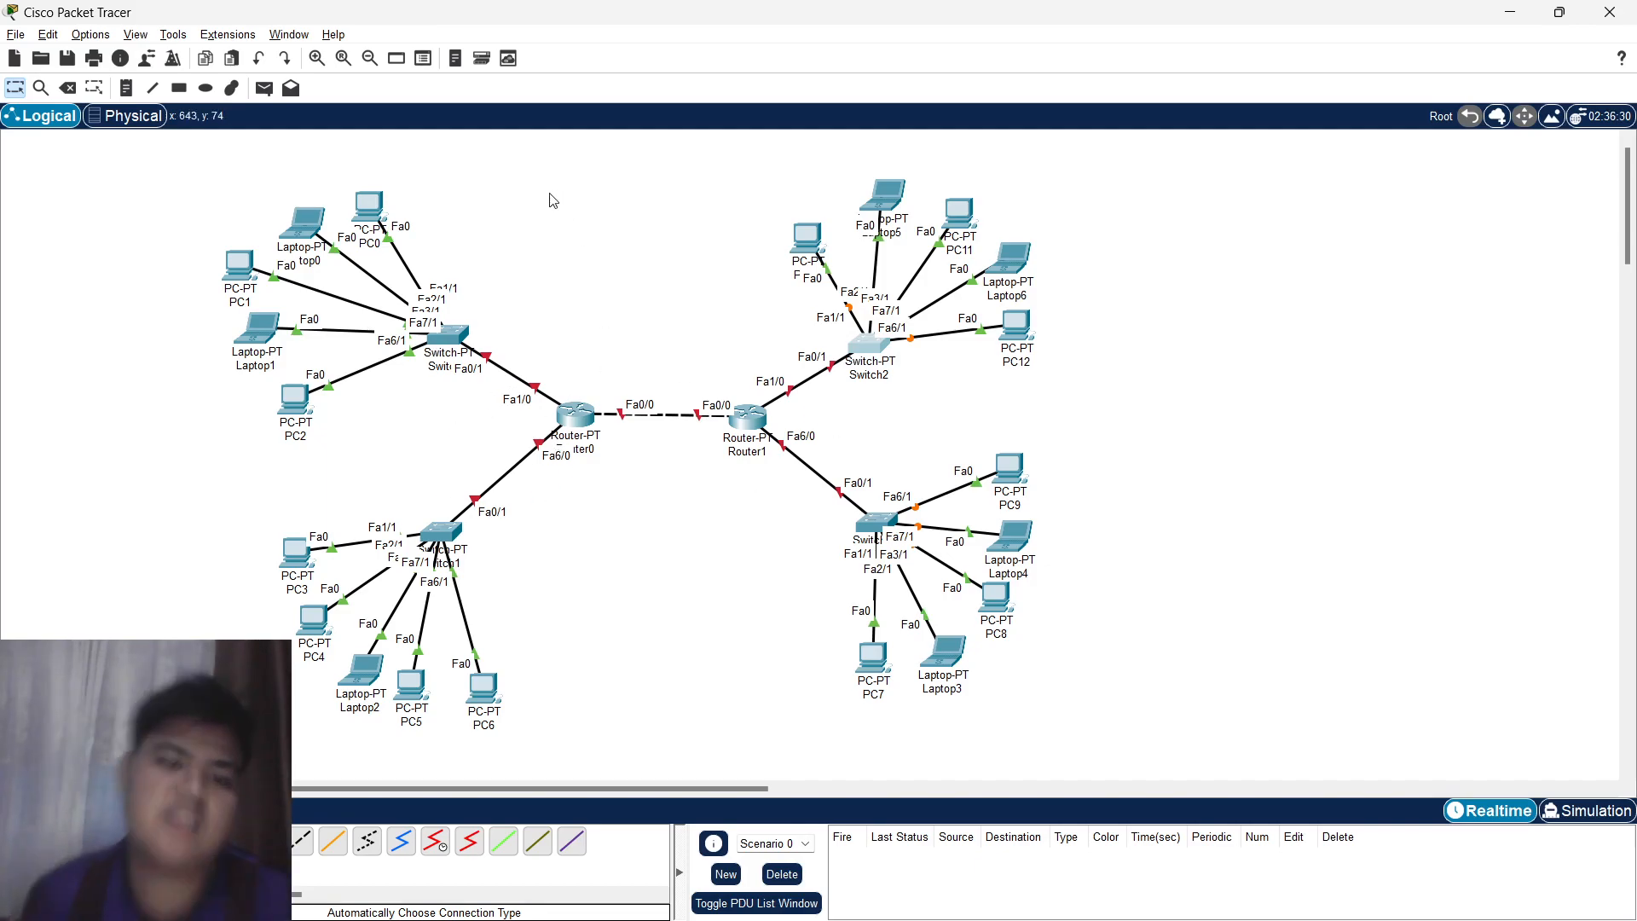
{"action": "left_click_drag", "start_coordinate": [437, 540], "coordinate": [459, 540]}
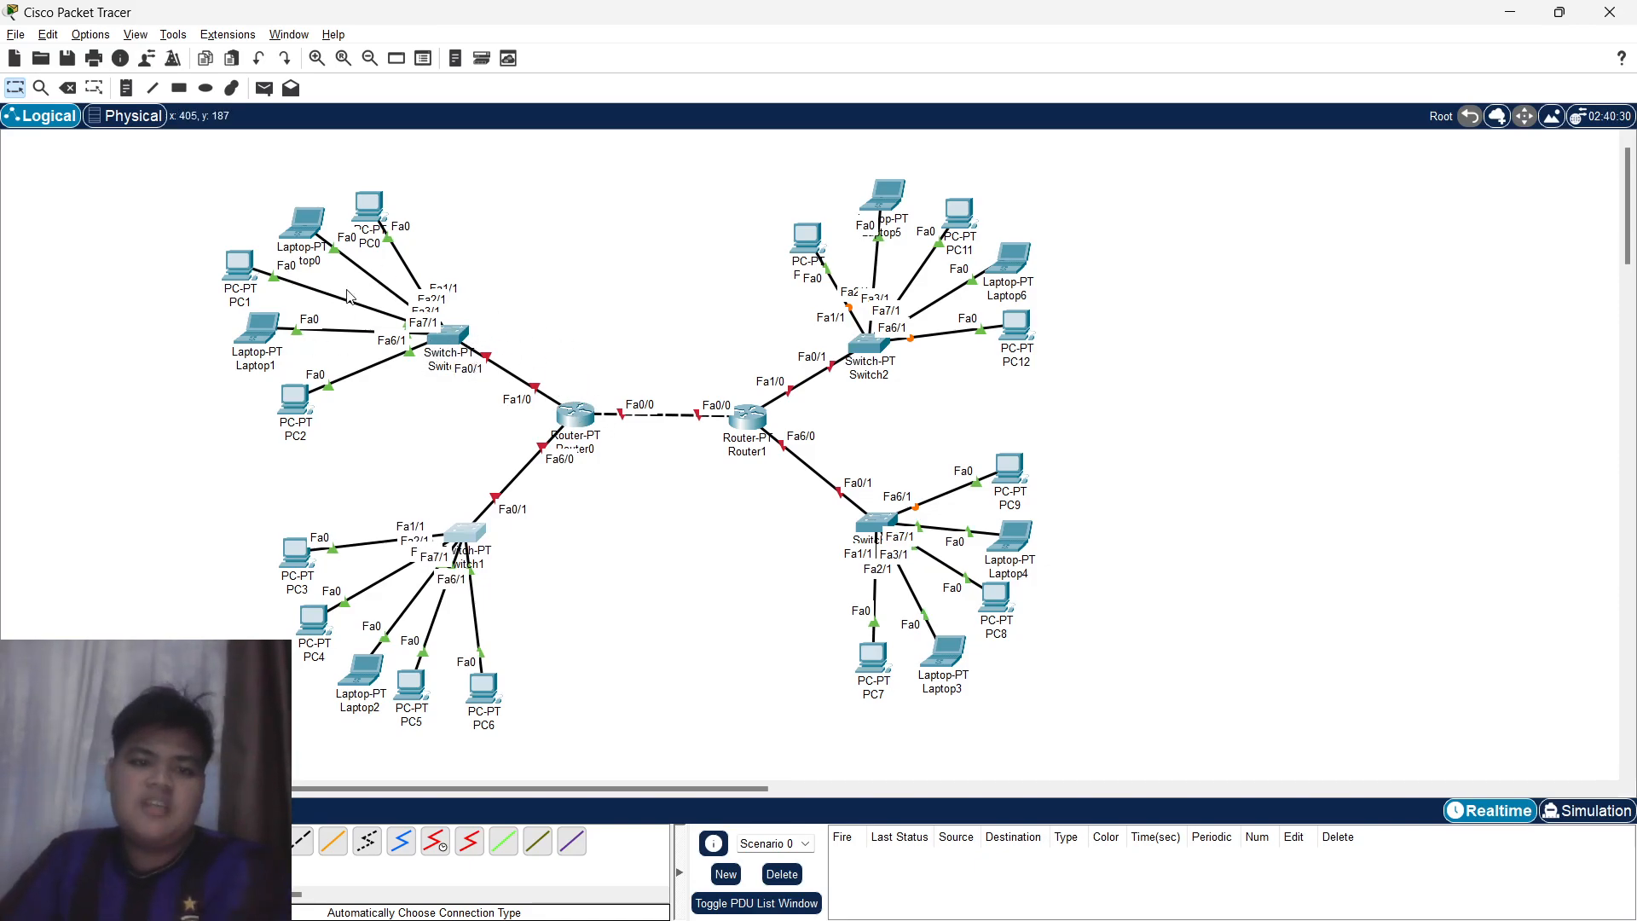
Open Router0's command-line interface and answer no to the initial configuration dialog to reach the Router> prompt.
{"action": "left_click", "coordinate": [564, 429]}
{"action": "left_click", "coordinate": [716, 217]}
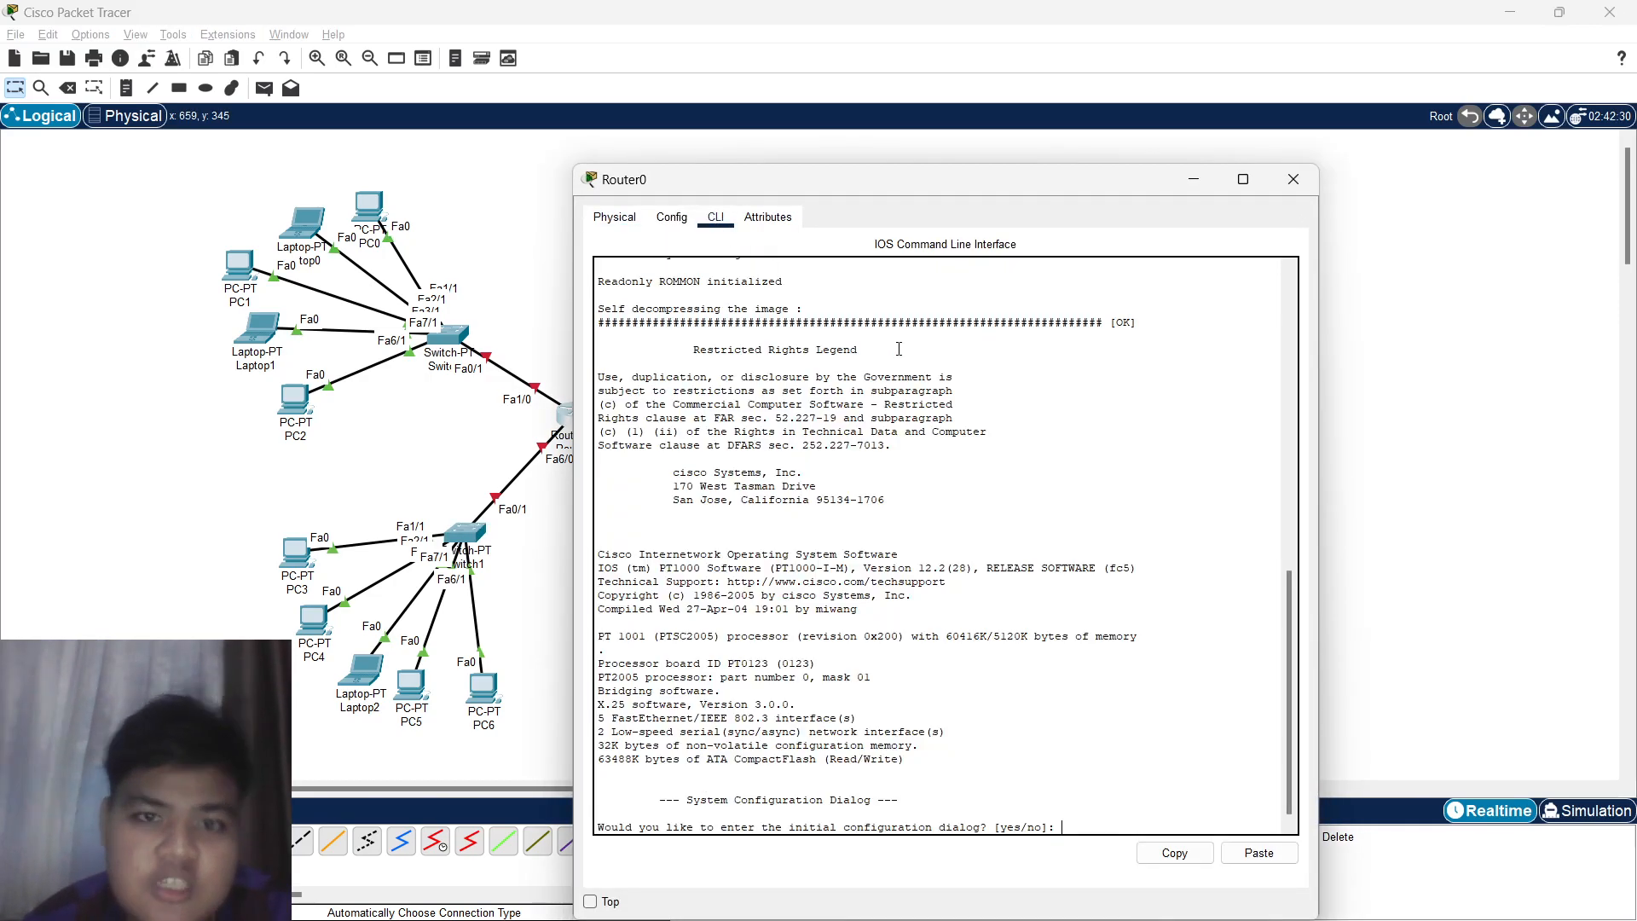
{"action": "left_click", "coordinate": [1104, 803]}
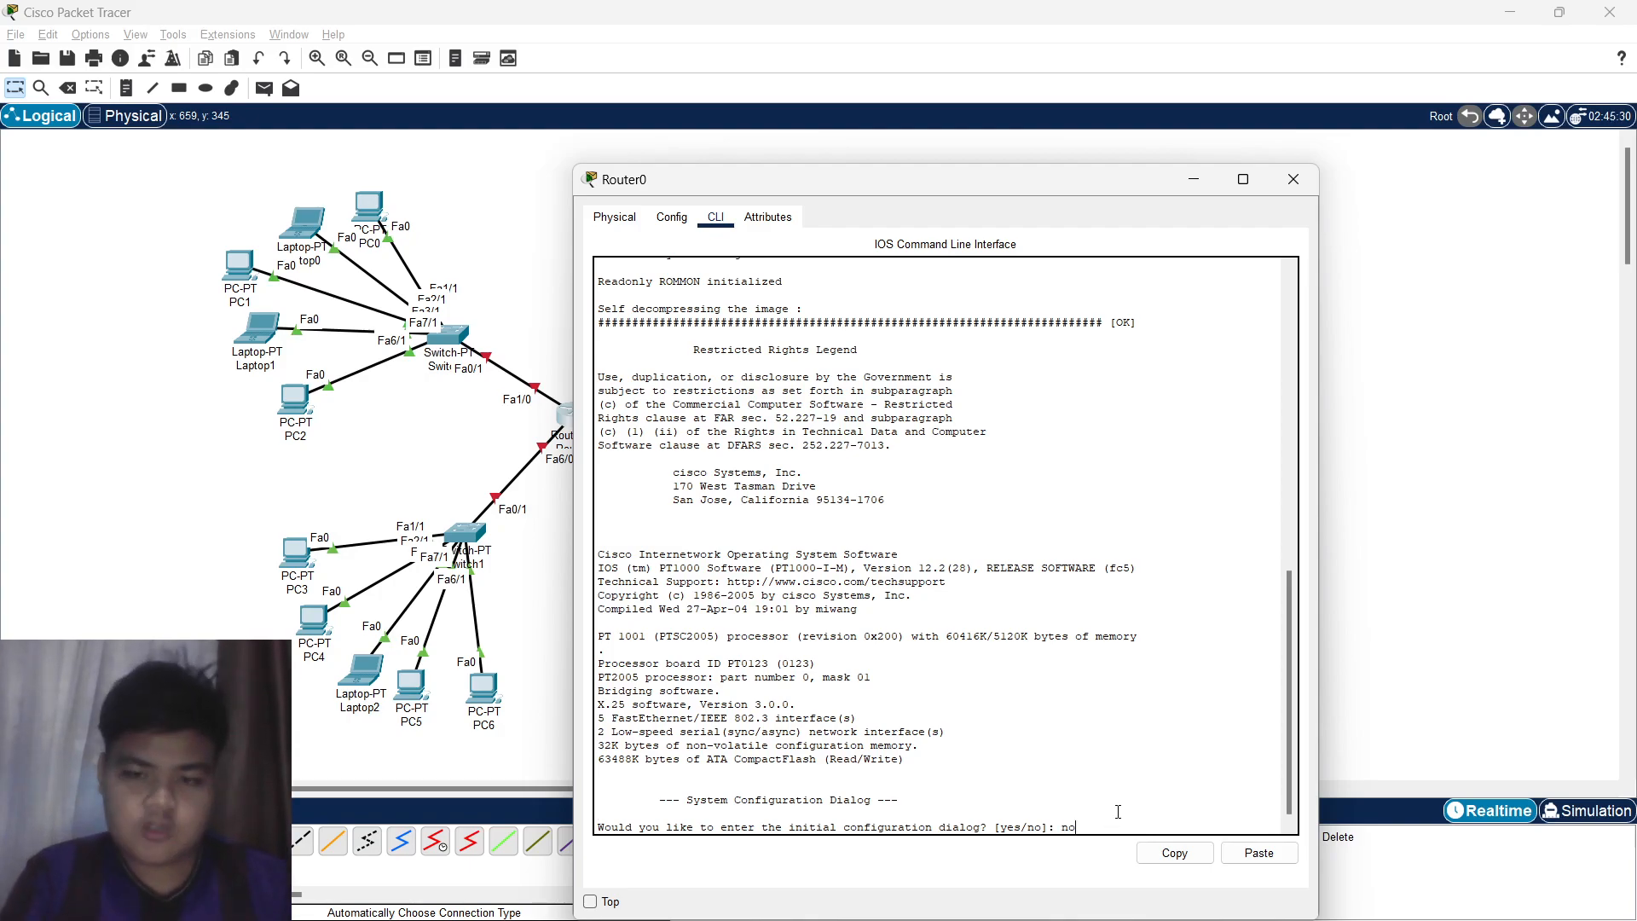
{"action": "type", "text": "no"}
{"action": "key", "text": "Return"}
{"action": "key", "text": "Return"}
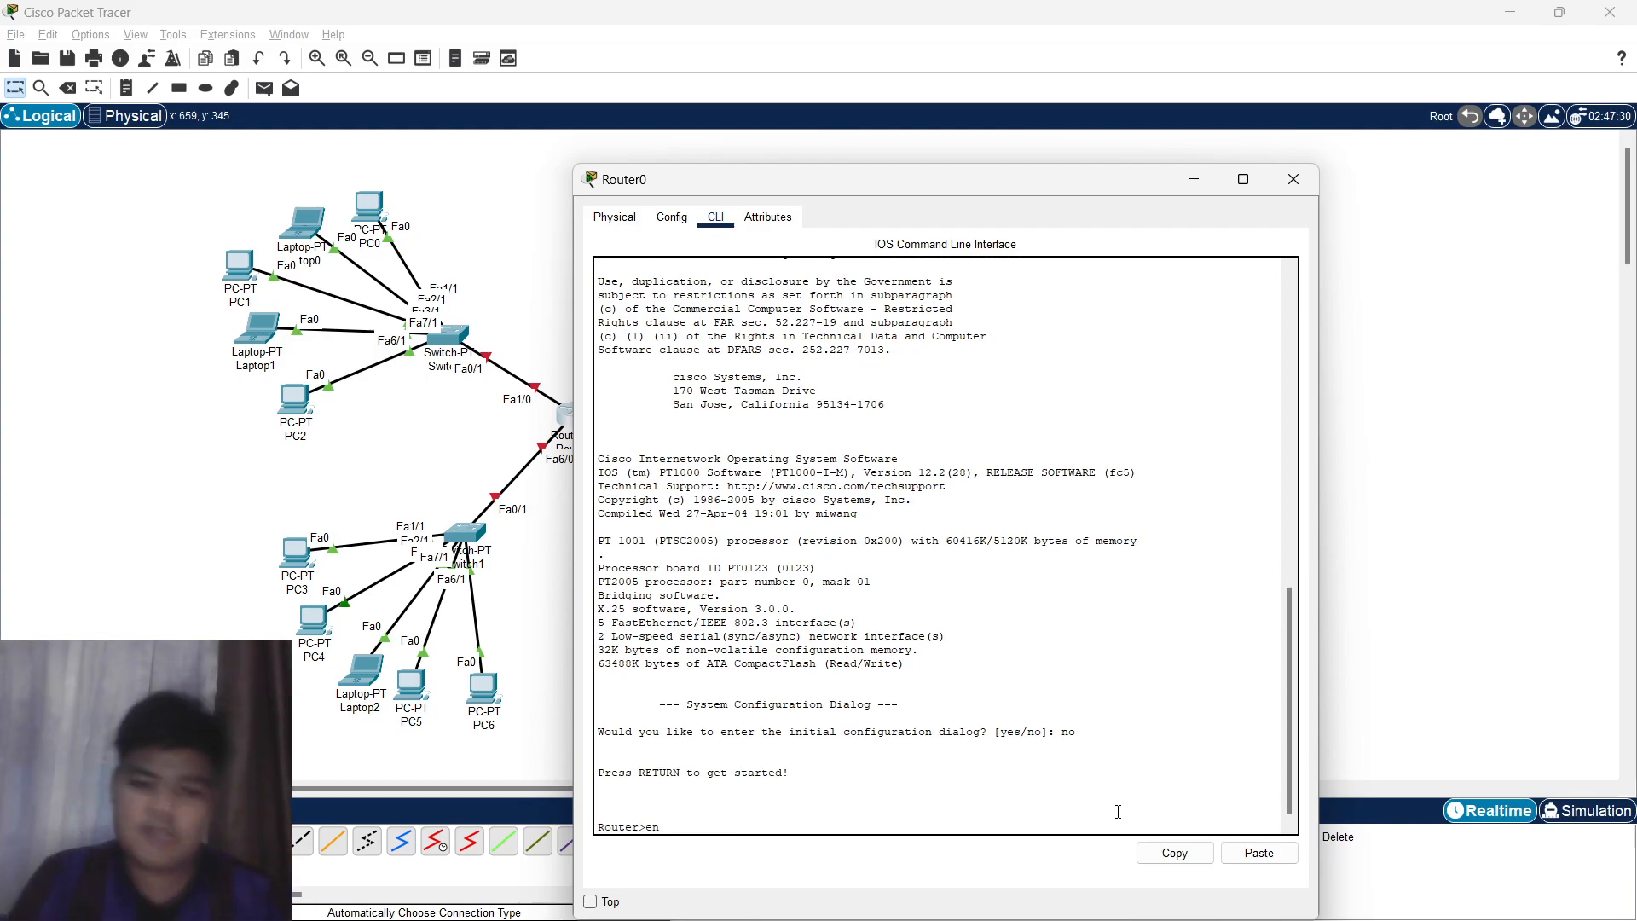
Enter privileged mode and then global configuration mode on Router0 with en and conf t.
{"action": "type", "text": "en"}
{"action": "key", "text": "Return"}
{"action": "type", "text": "conf t"}
{"action": "key", "text": "Return"}
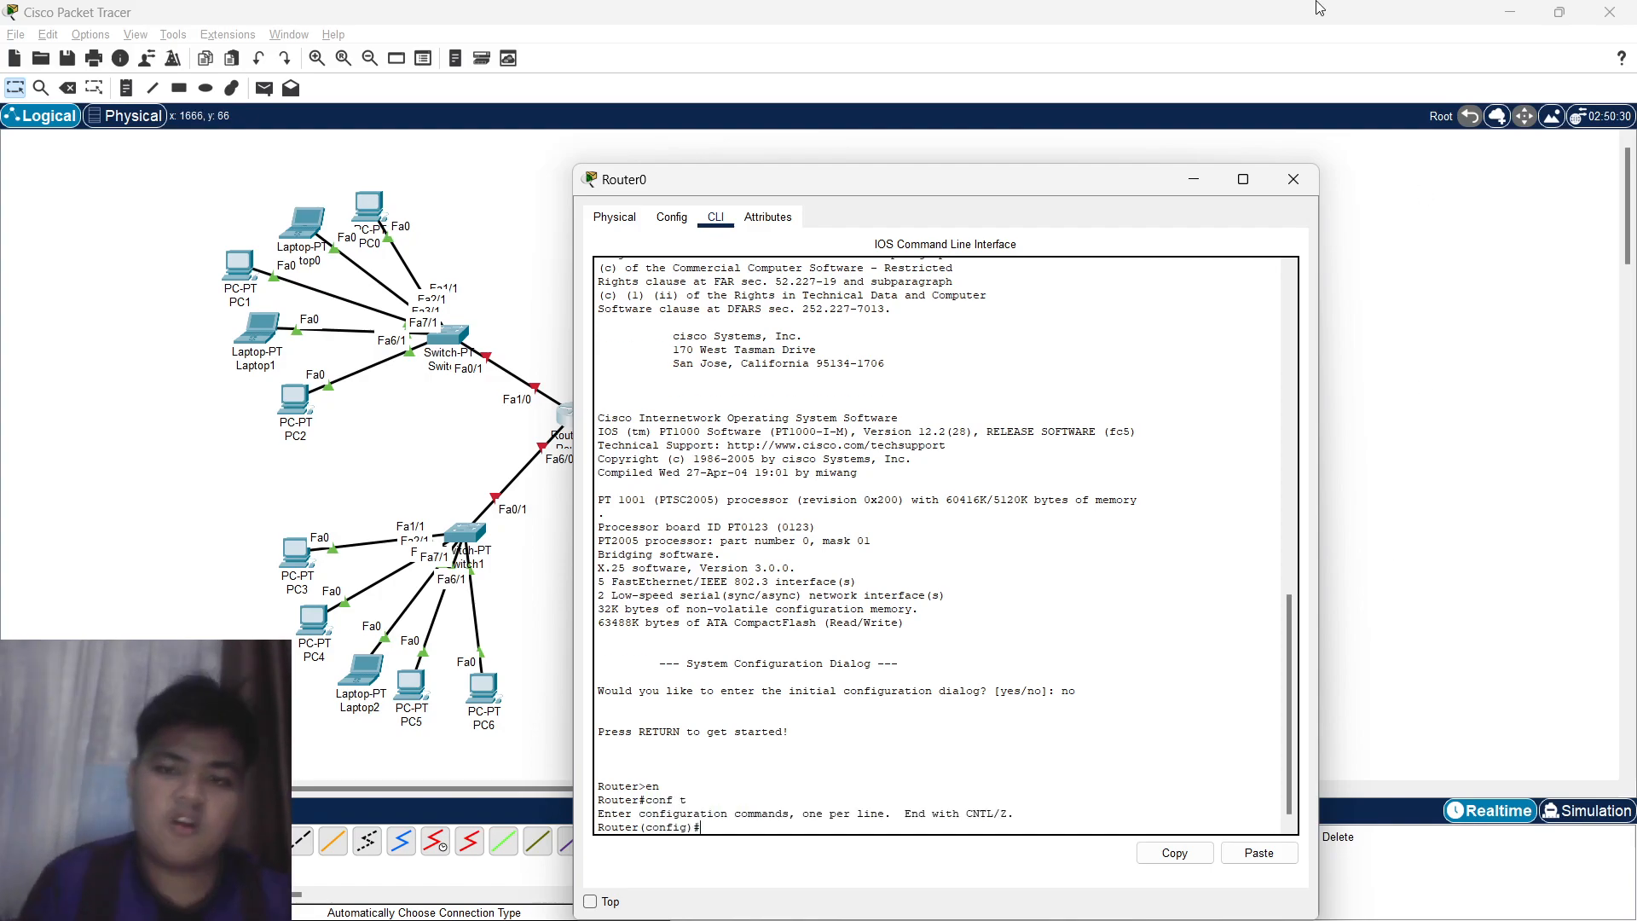
Assign 192.168.10.1 with mask 255.255.255.0 to Router0's interface fa1/0 and enable it with no sh.
{"action": "left_click_drag", "start_coordinate": [888, 181], "coordinate": [940, 183]}
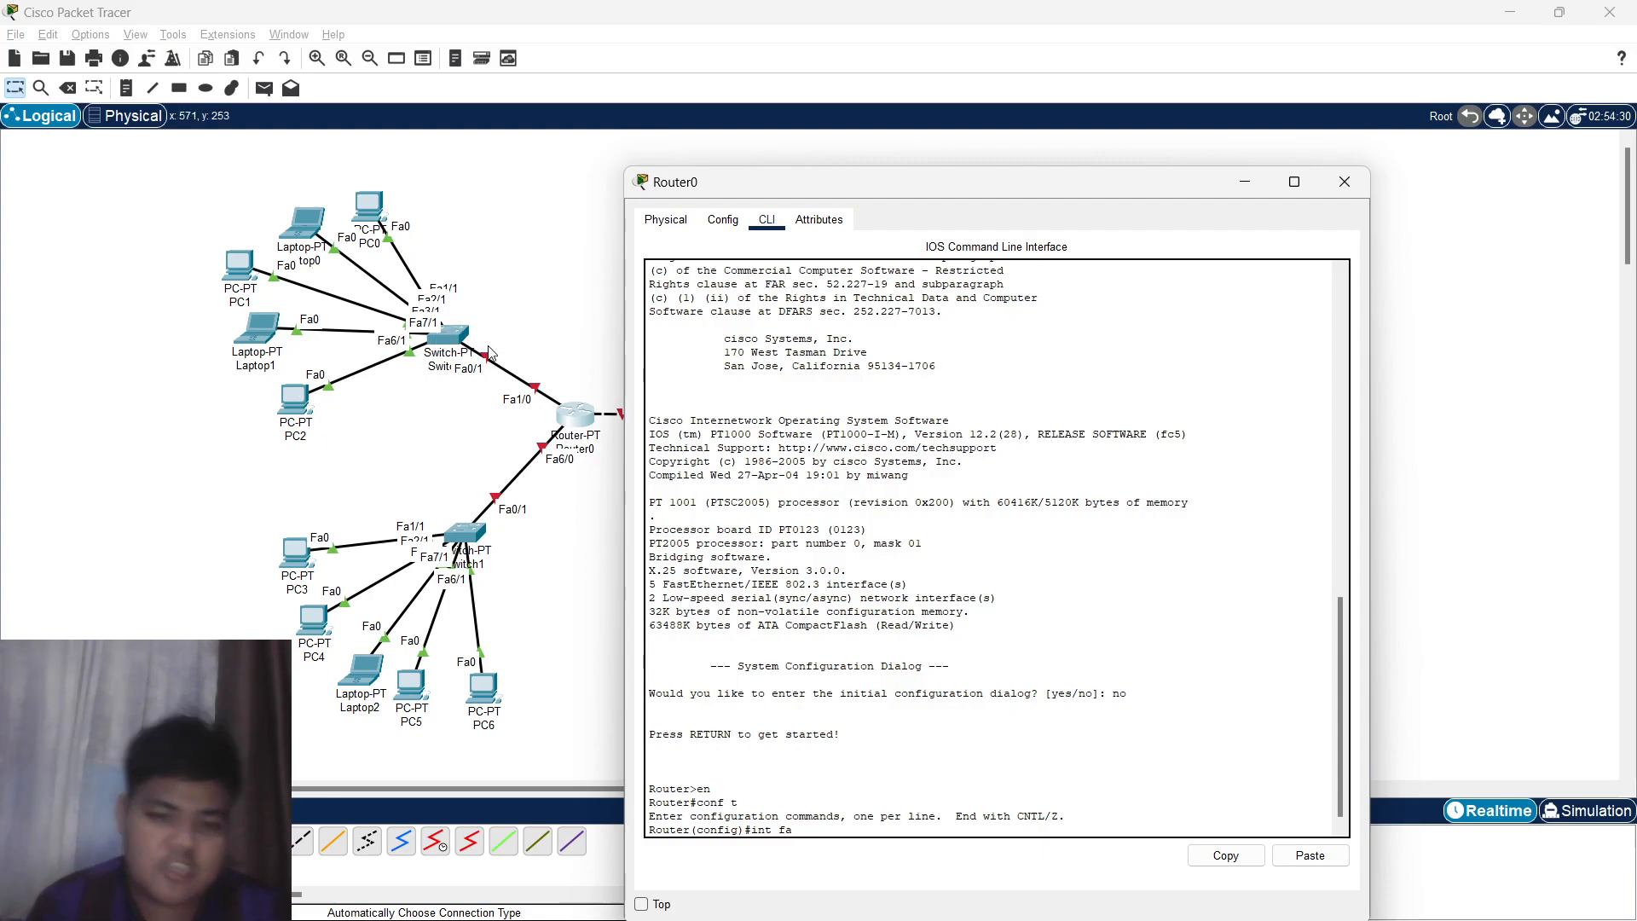
{"action": "type", "text": "0"}
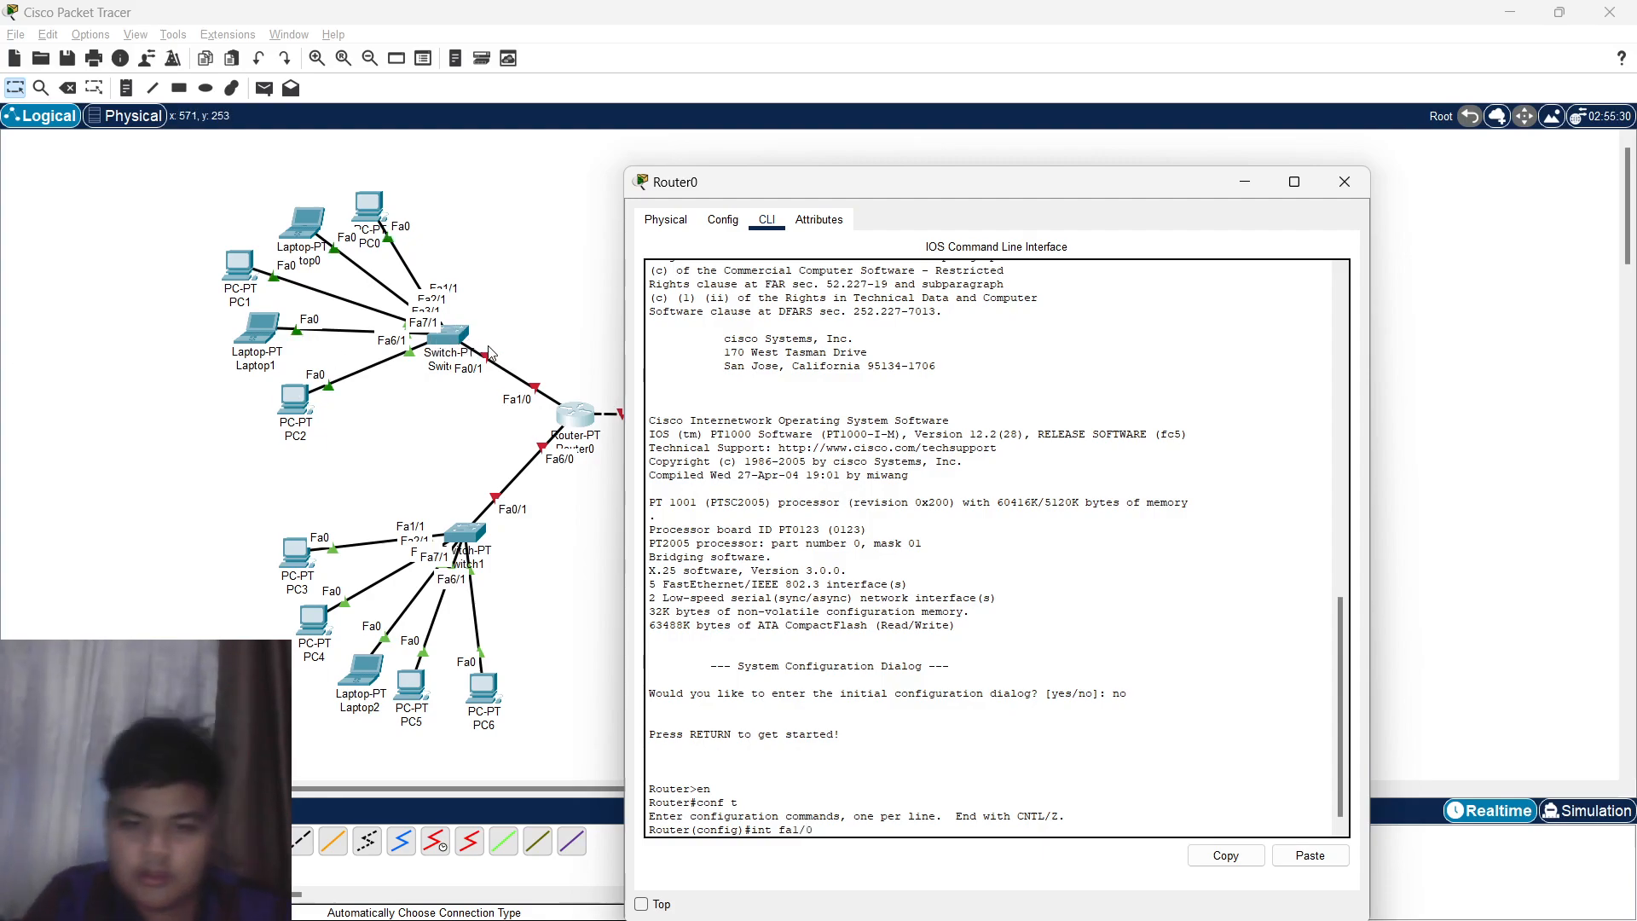
{"action": "key", "text": "Return"}
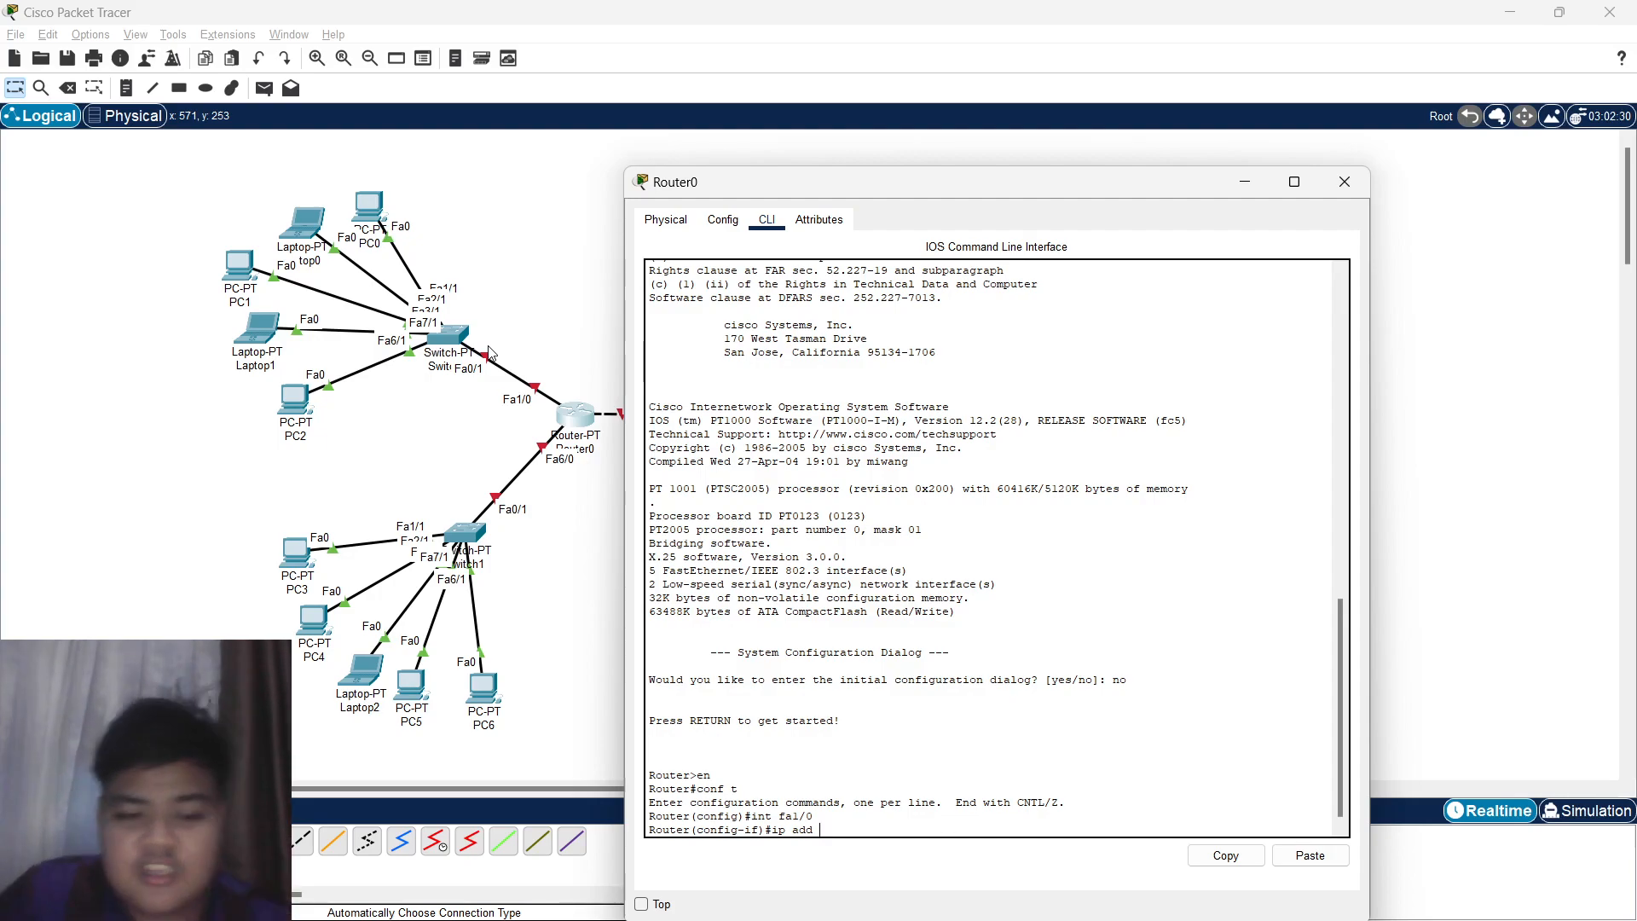
{"action": "type", "text": "8.10.1 255.255.255.0"}
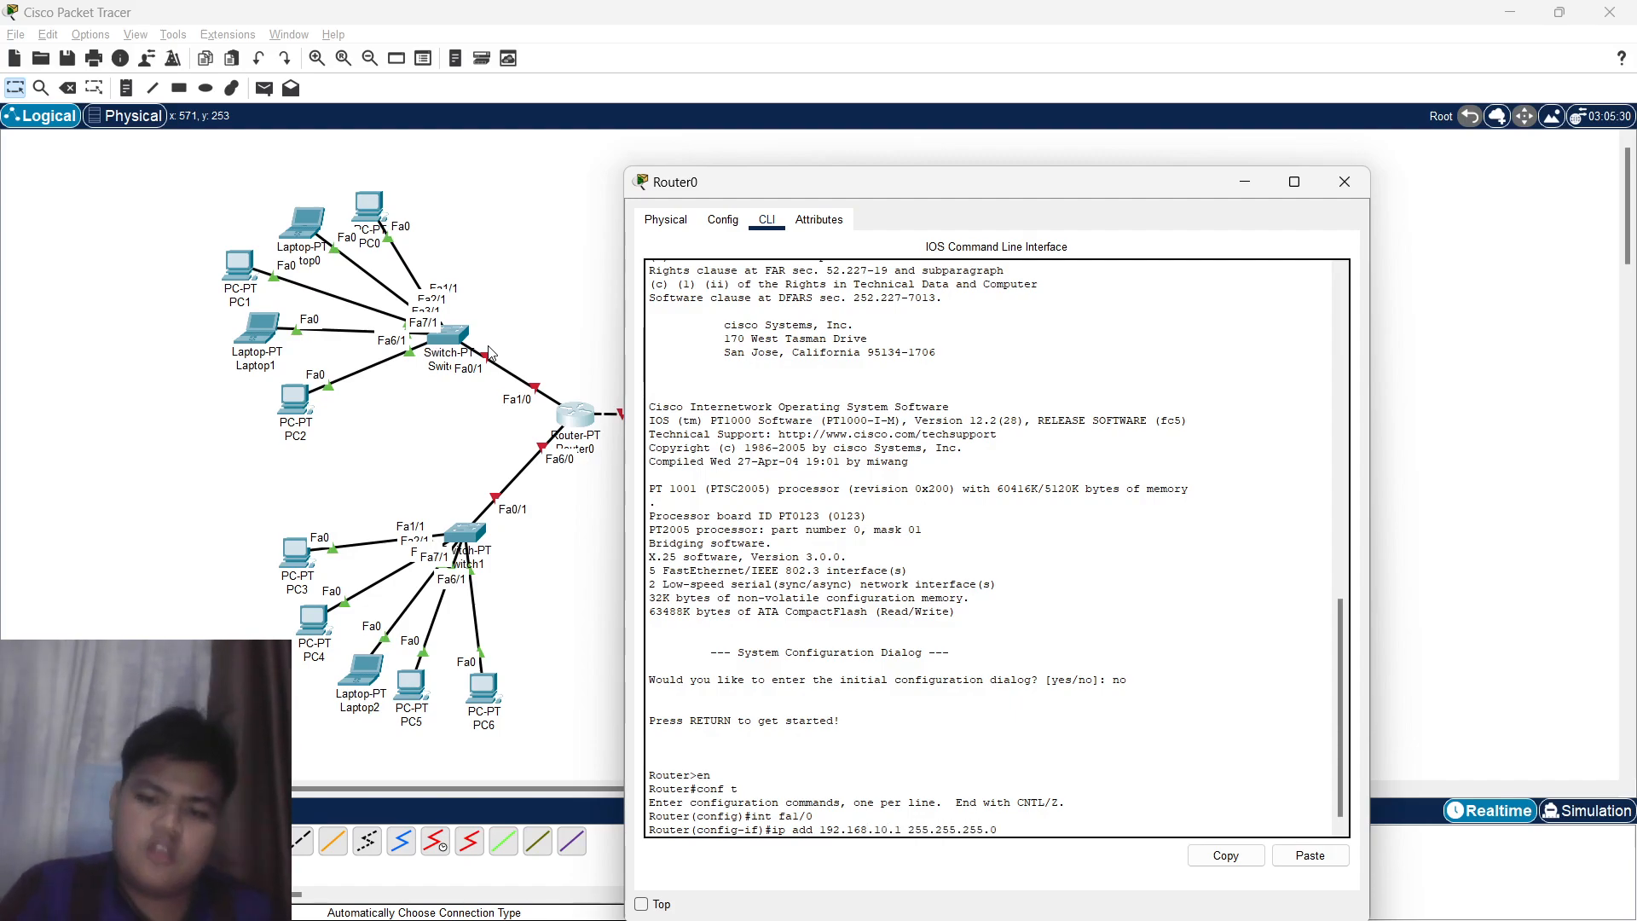
{"action": "key", "text": "Return"}
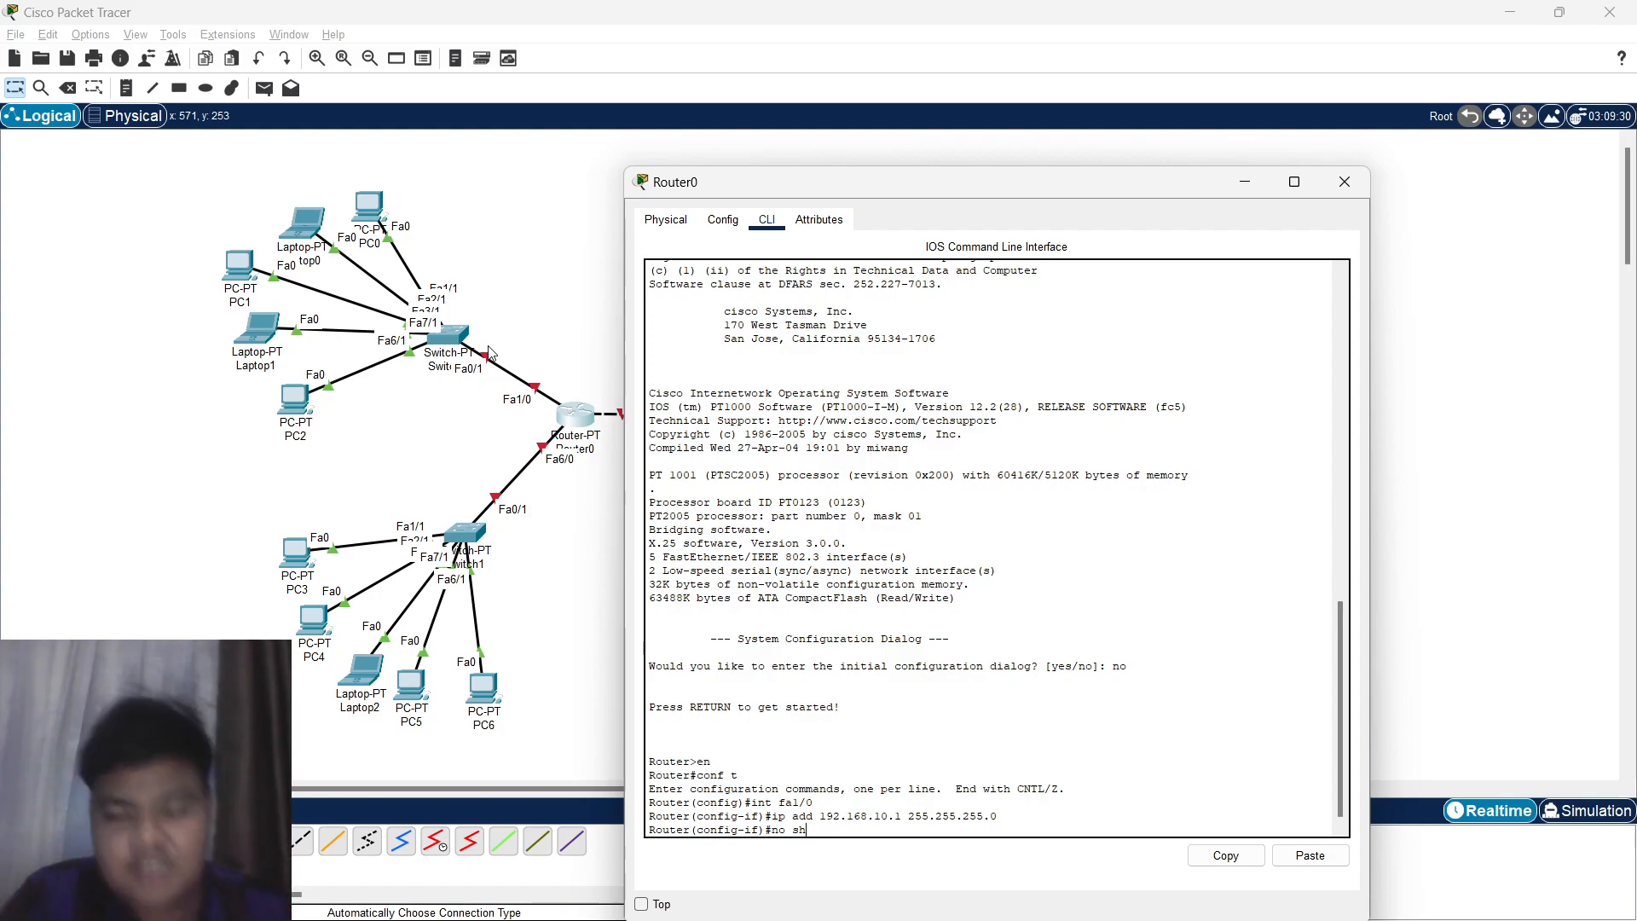
{"action": "key", "text": "Return"}
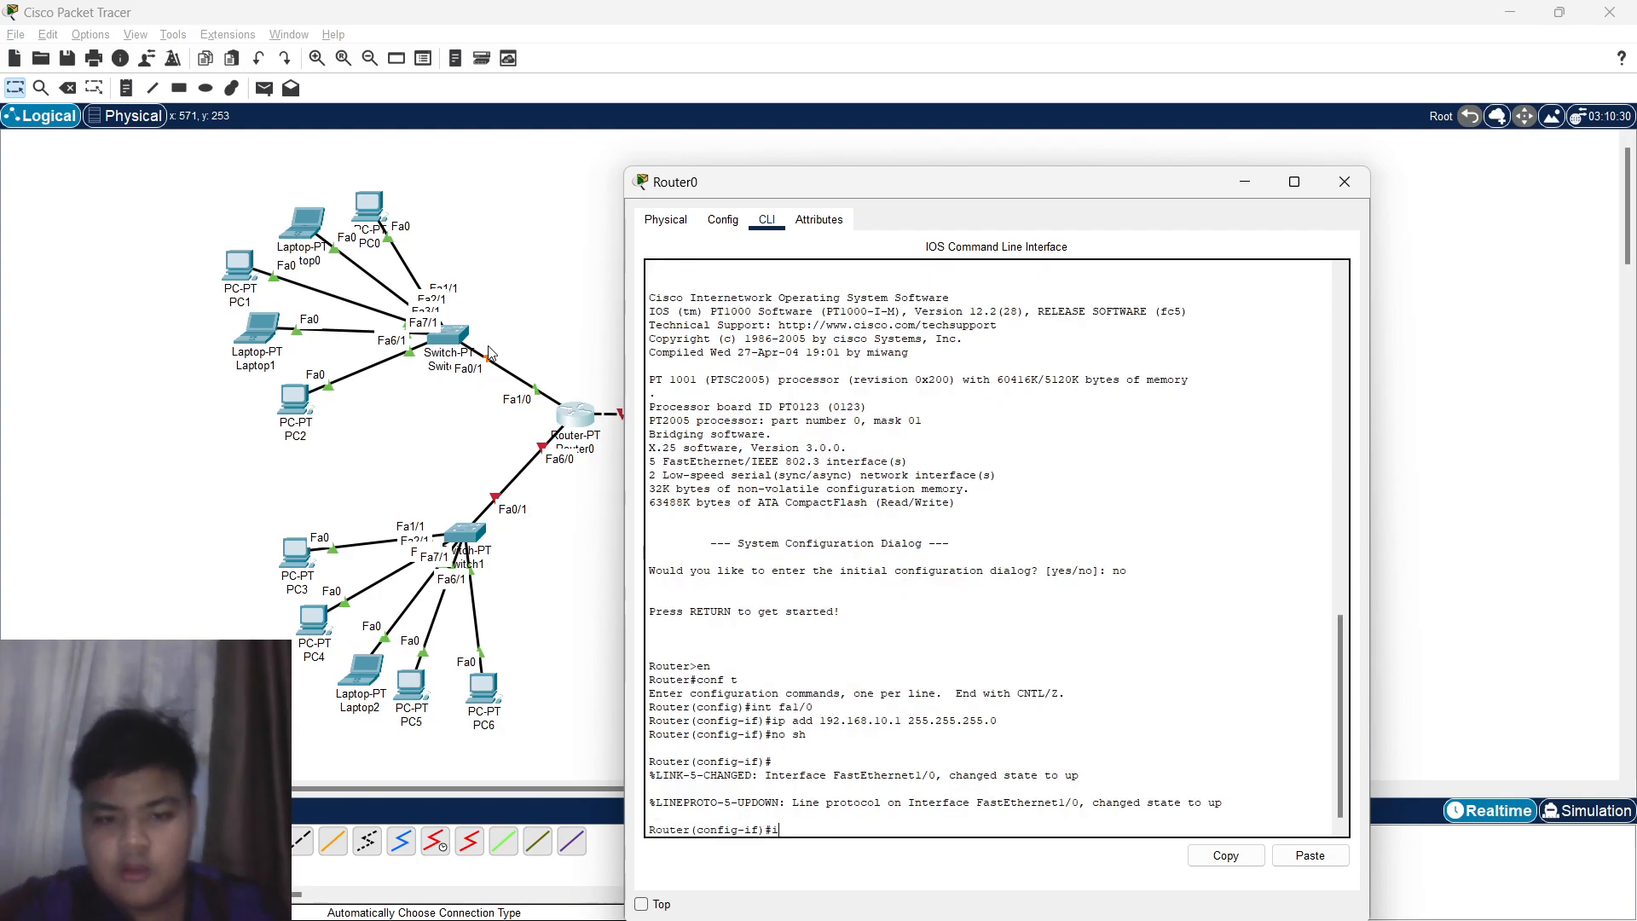
Assign 192.168.20.1 with mask 255.255.255.0 to Router0's interface fa 6/0 and enable it with no sh.
{"action": "type", "text": "int fa"}
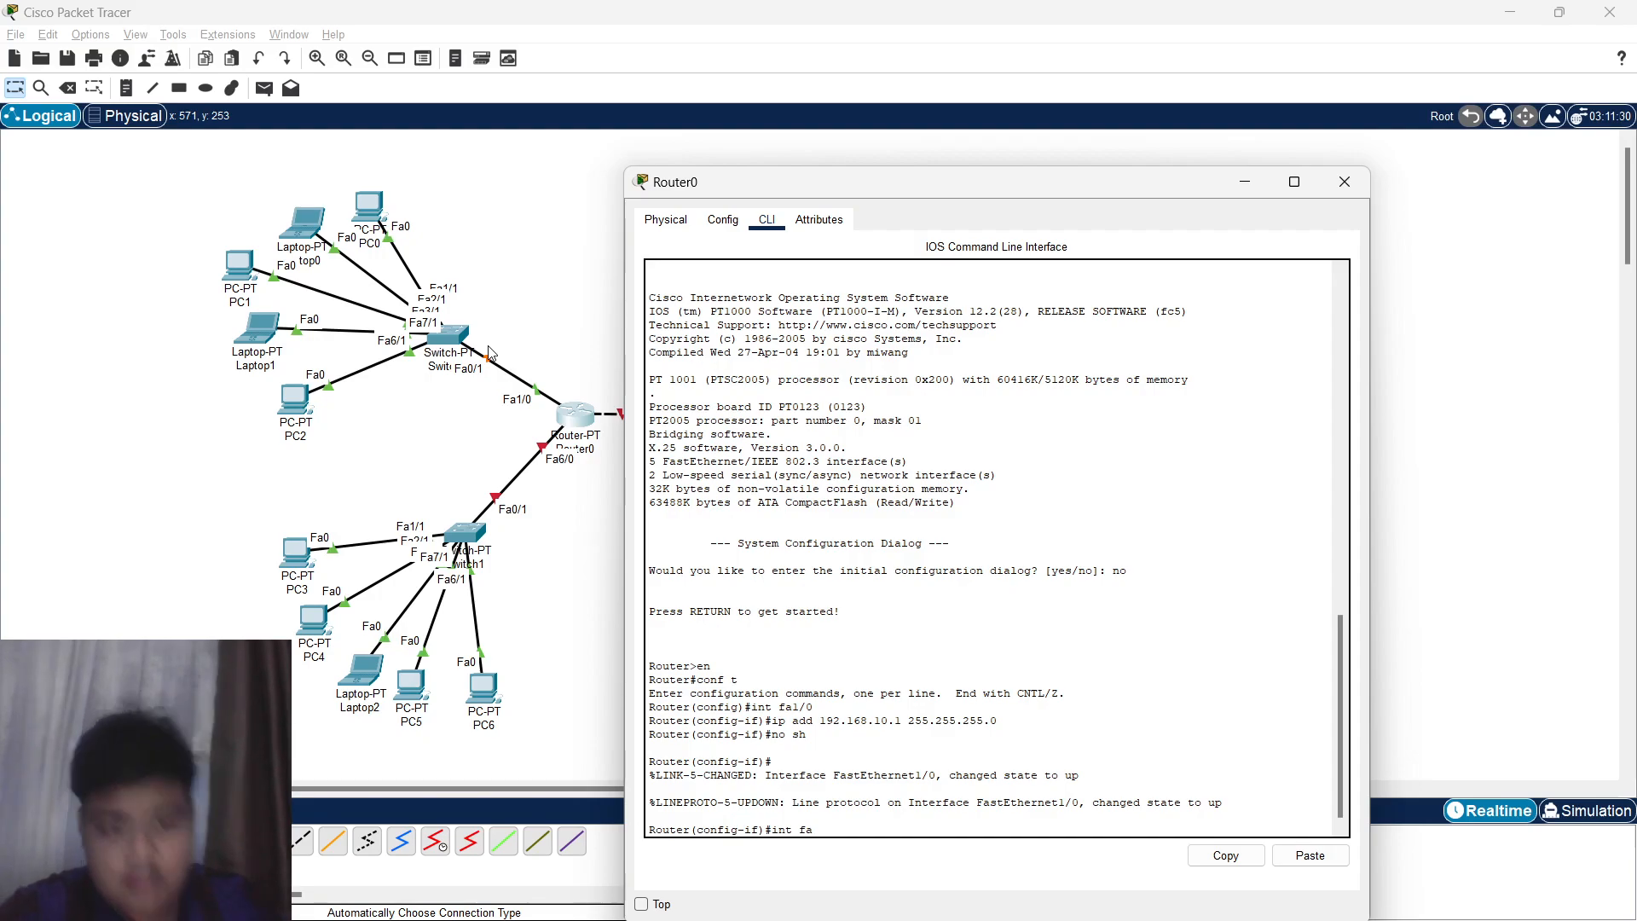
{"action": "type", "text": " 6/0"}
{"action": "key", "text": "Return"}
{"action": "type", "text": "i"}
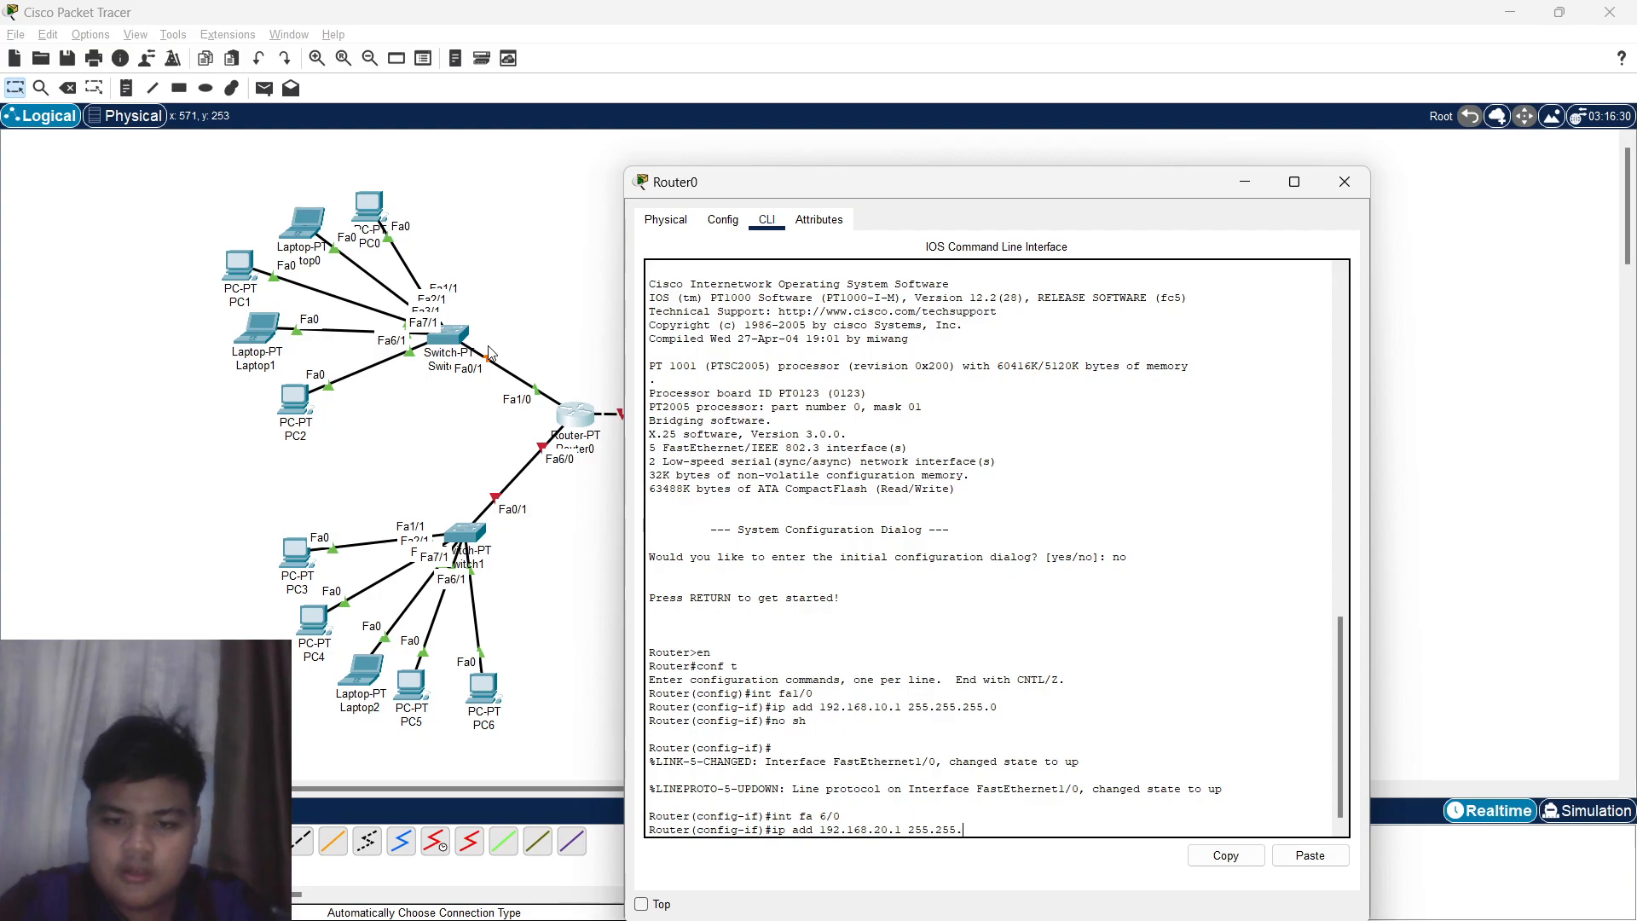
{"action": "key", "text": "Return"}
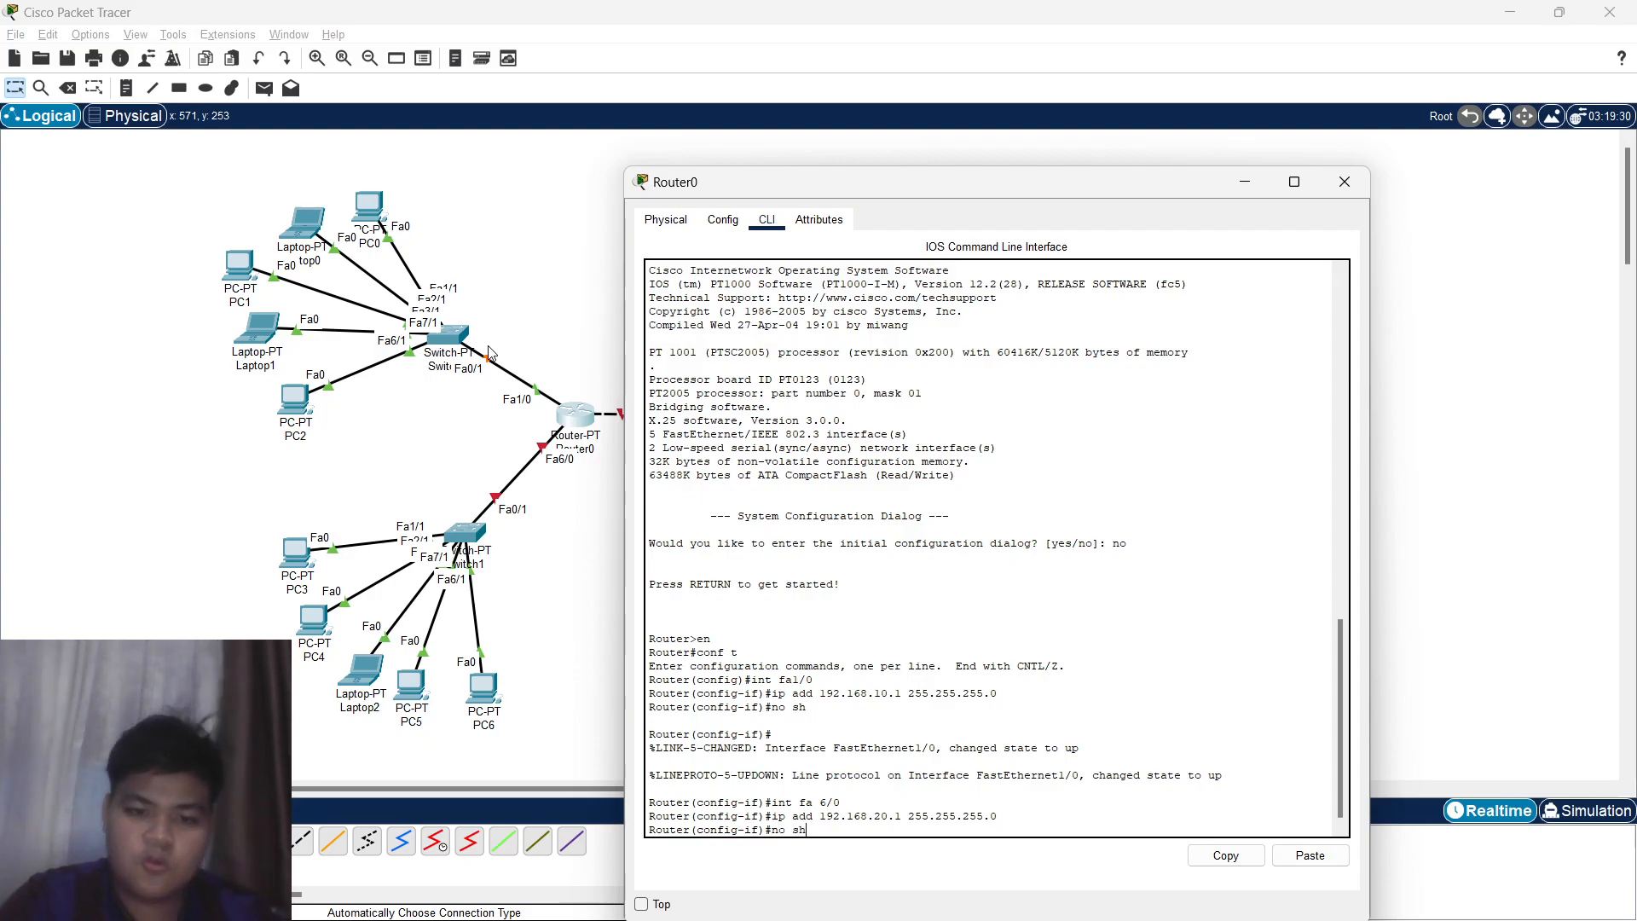
{"action": "key", "text": "Return"}
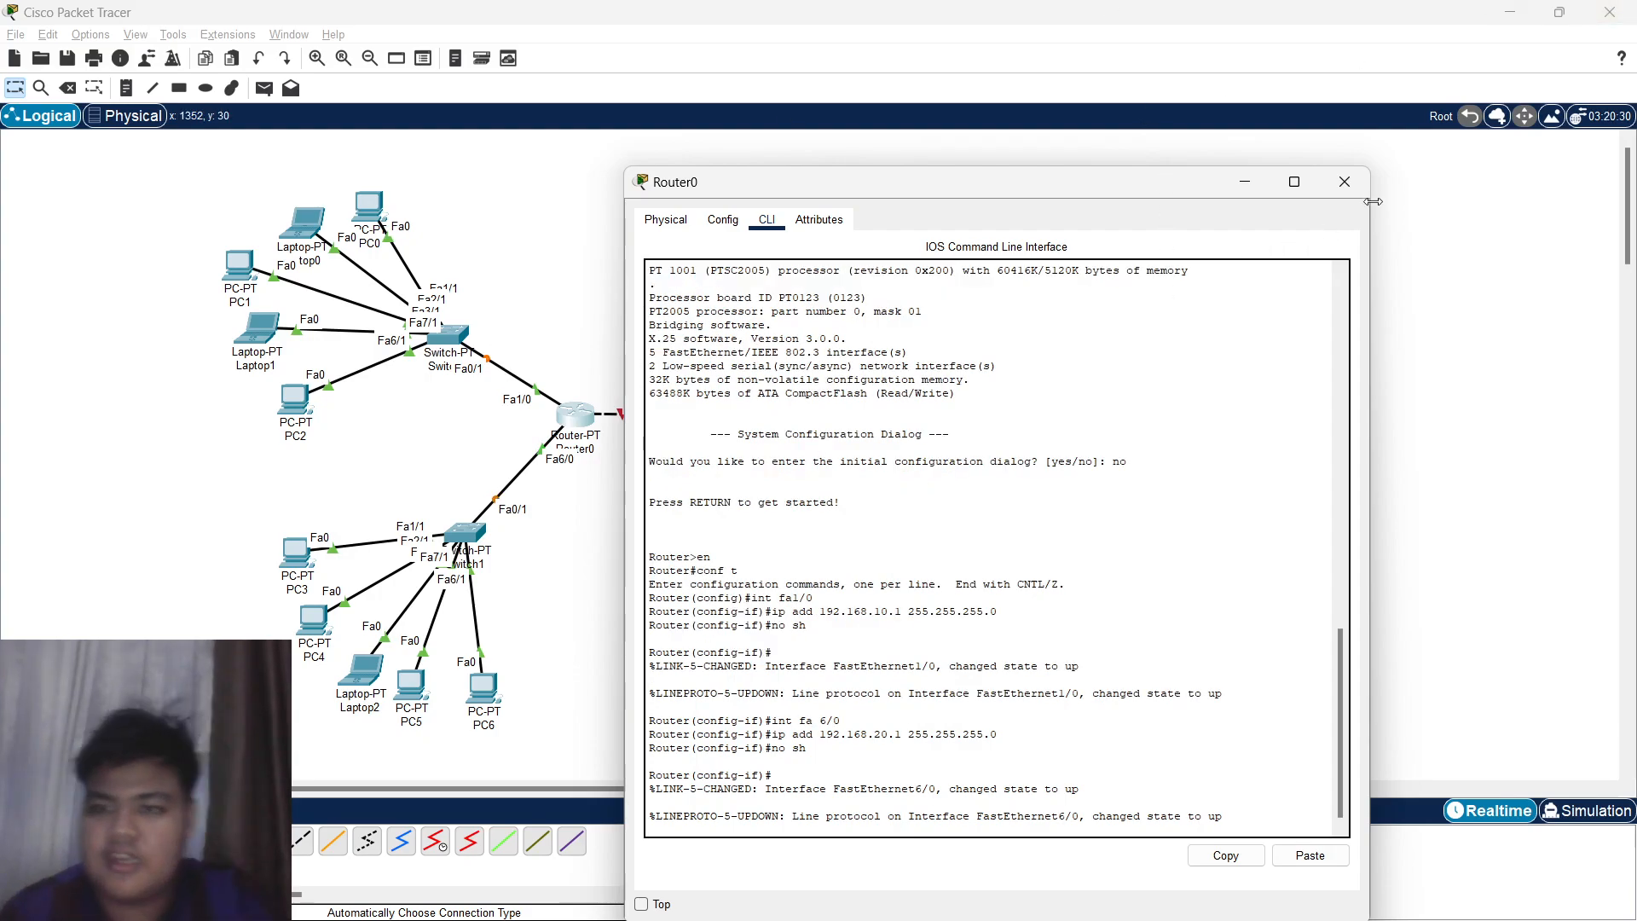
Close Router0's window, open Router1's command-line interface and answer no to the initial configuration dialog to reach the Router> prompt.
{"action": "left_click", "coordinate": [1345, 182]}
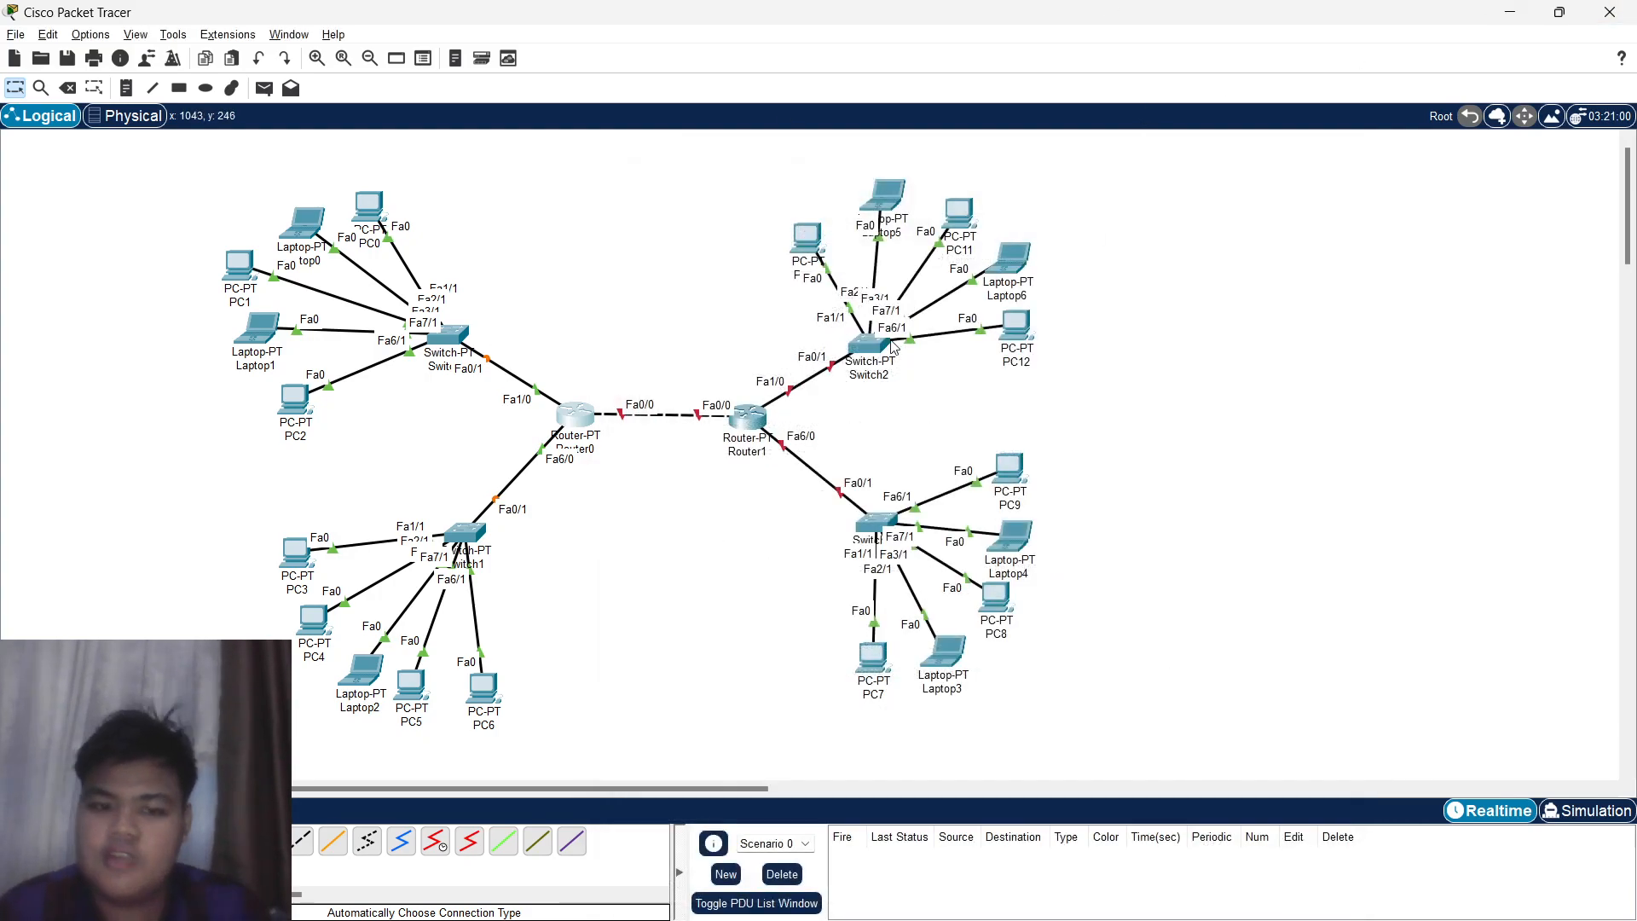
{"action": "left_click", "coordinate": [735, 429]}
{"action": "left_click", "coordinate": [716, 219]}
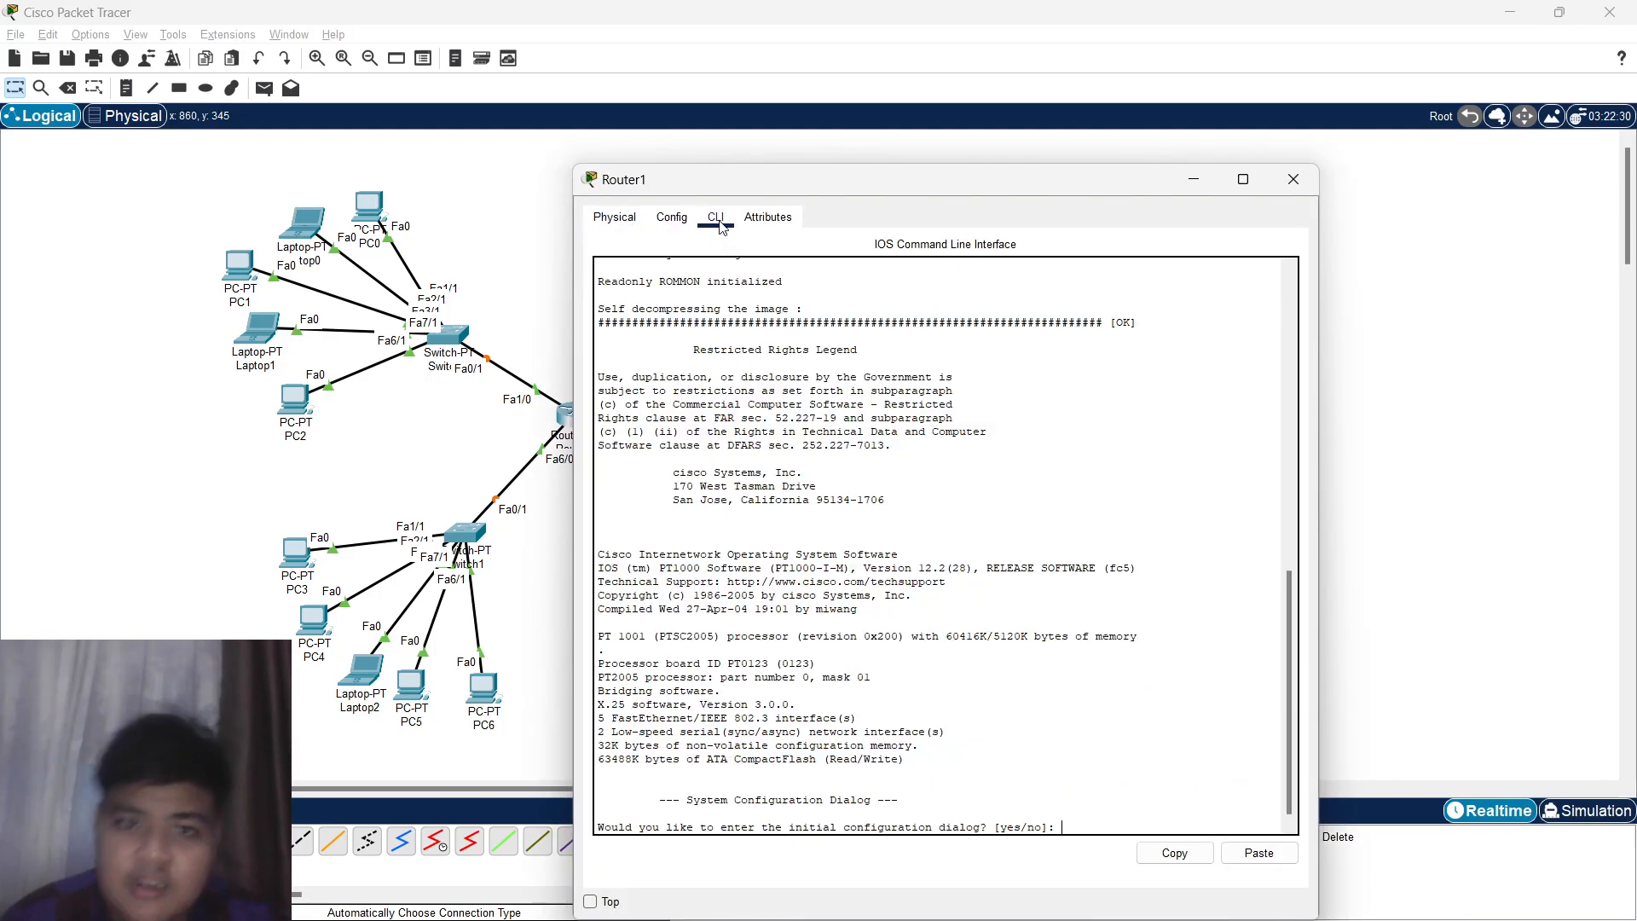
{"action": "type", "text": "no"}
{"action": "key", "text": "Return"}
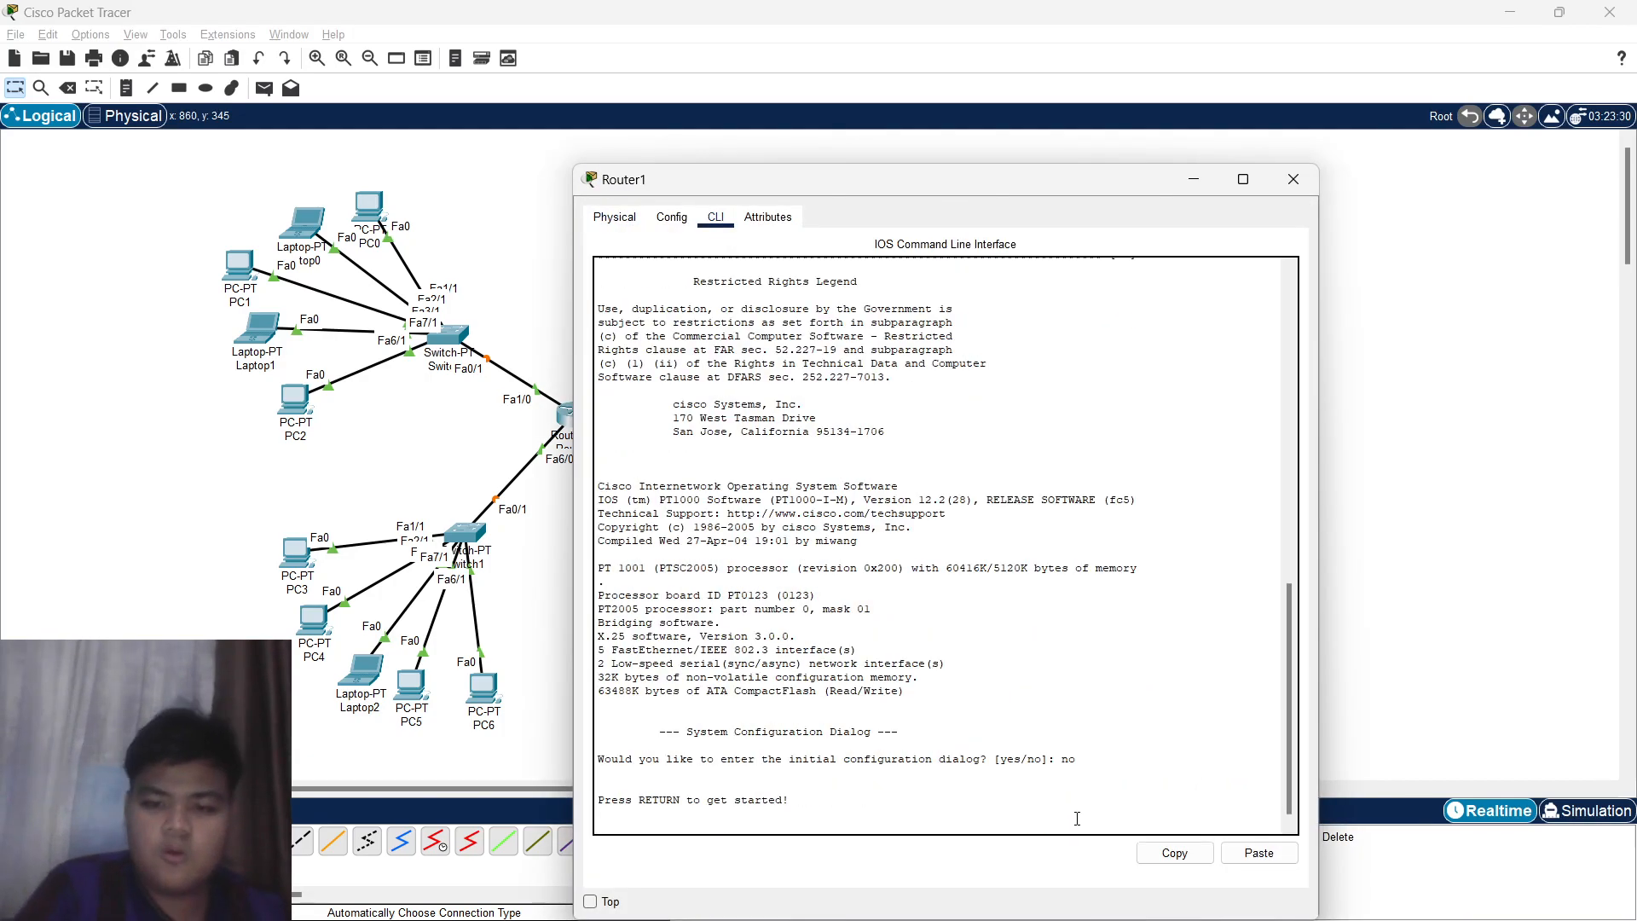
{"action": "key", "text": "Return"}
Enter privileged mode and global configuration mode on Router1 with en and conf t.
{"action": "type", "text": "en"}
{"action": "key", "text": "Return"}
{"action": "type", "text": "cpnf"}
{"action": "type", "text": "f t"}
{"action": "key", "text": "Return"}
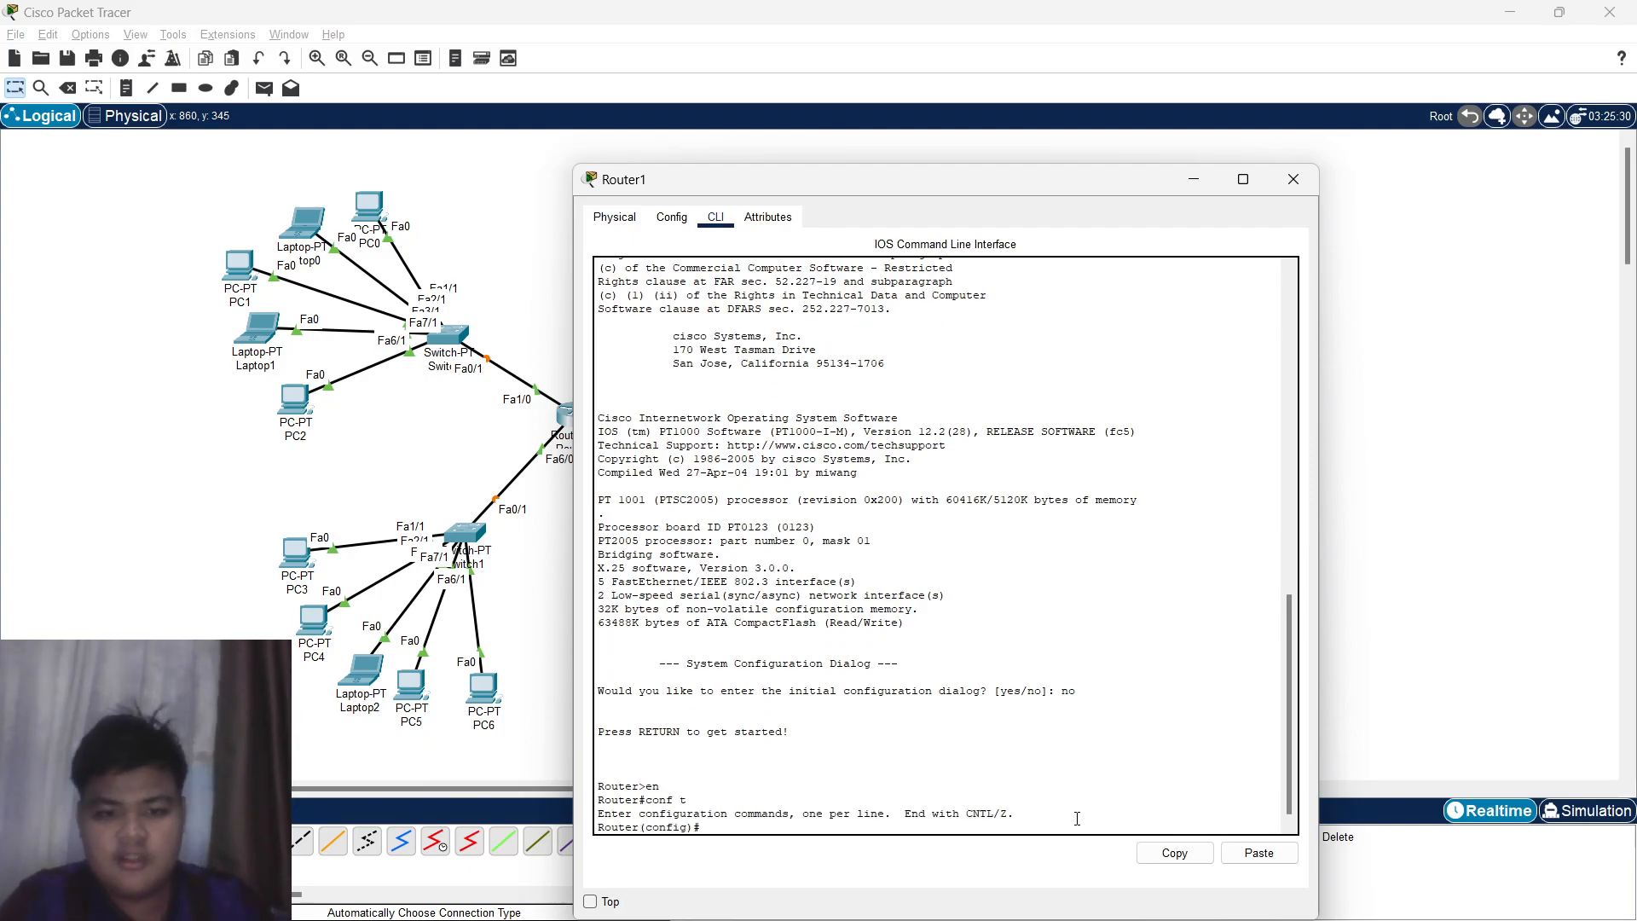
Enter interface configuration mode for fa1/0 on Router1.
{"action": "type", "text": "int fa0/1"}
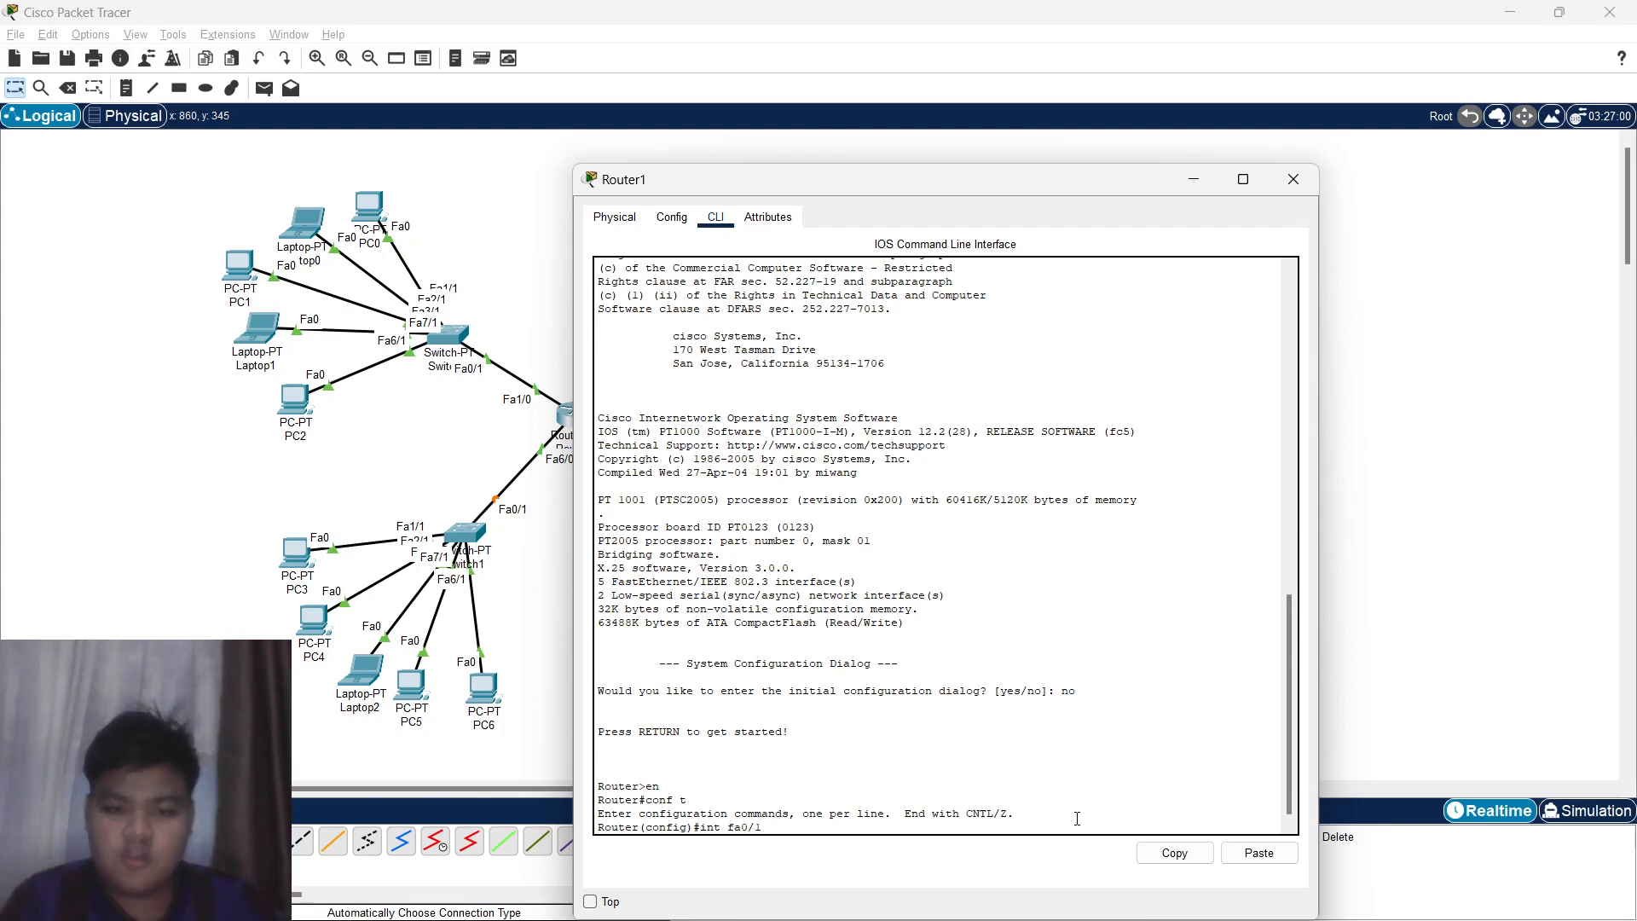
{"action": "key", "text": "Return"}
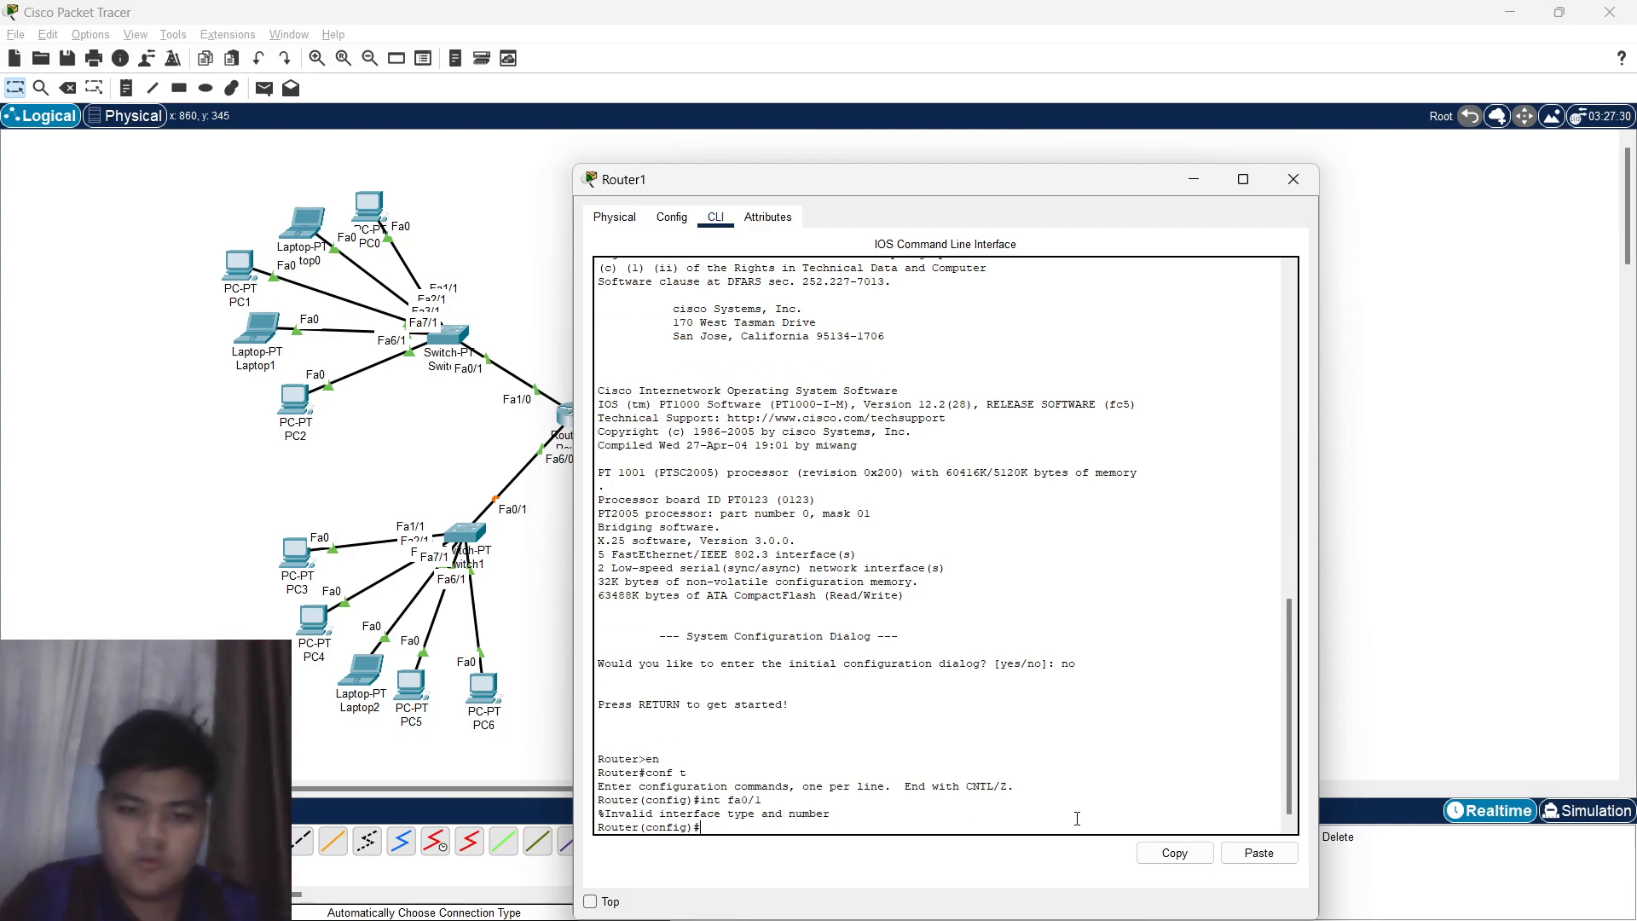
{"action": "key", "text": "Up"}
{"action": "key", "text": "BackSpace"}
{"action": "type", "text": "1/0"}
{"action": "key", "text": "Return"}
Assign 172.16.10.1 with mask 255.255.0.0 to Router1's interface fa1/0 and enable it with no sh.
{"action": "type", "text": "int"}
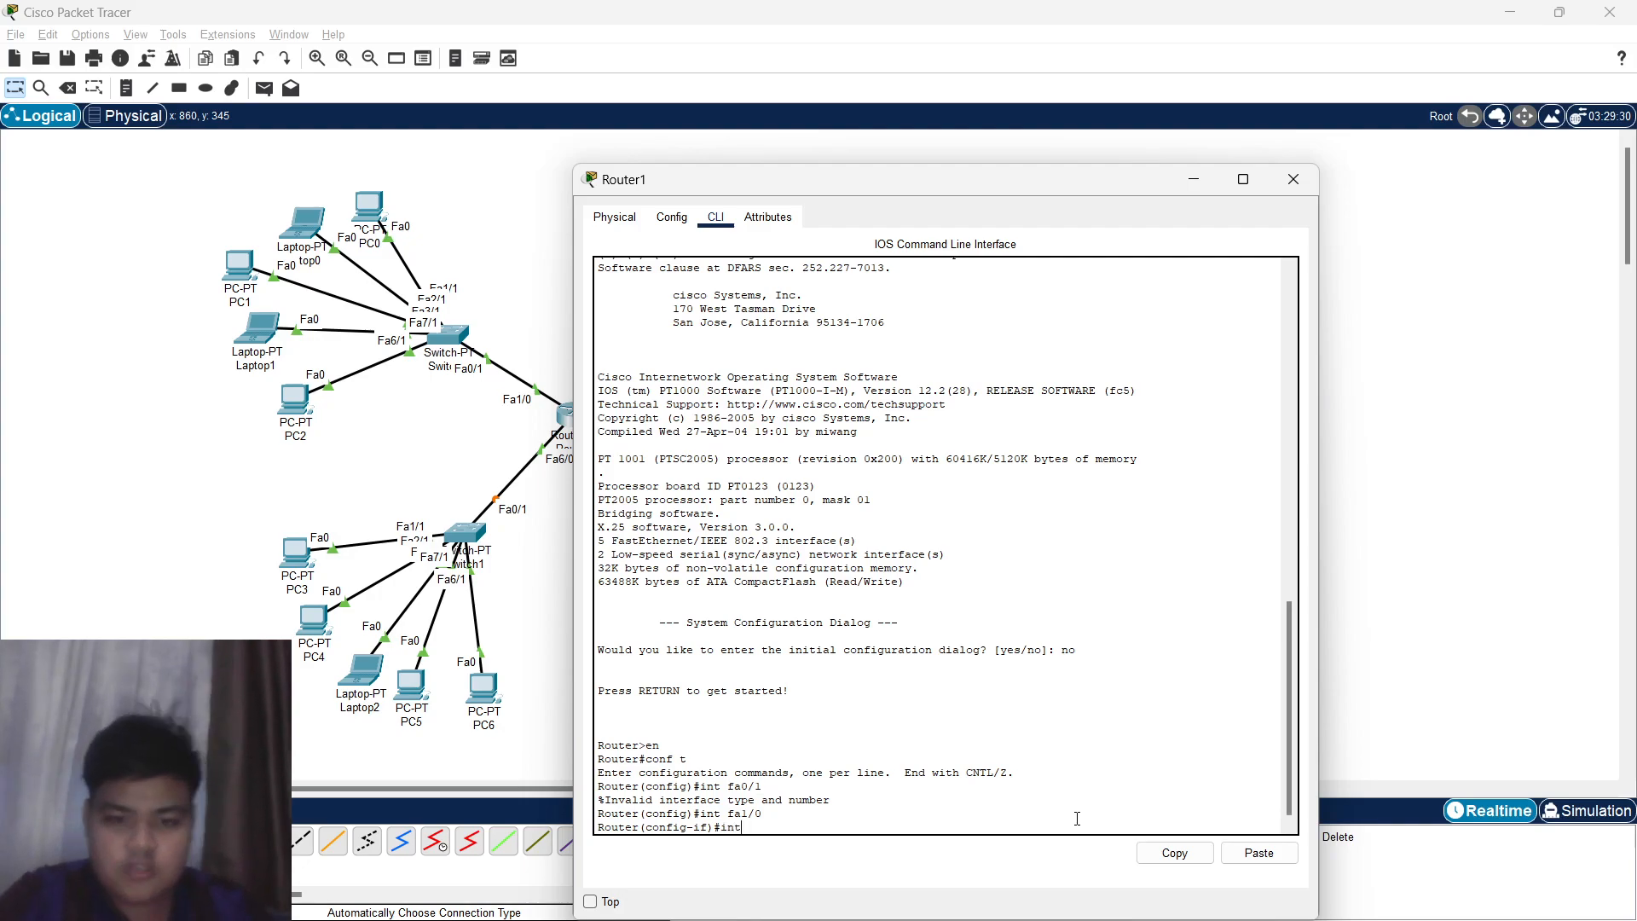
{"action": "key", "text": "BackSpace"}
{"action": "key", "text": "BackSpace"}
{"action": "type", "text": "p add"}
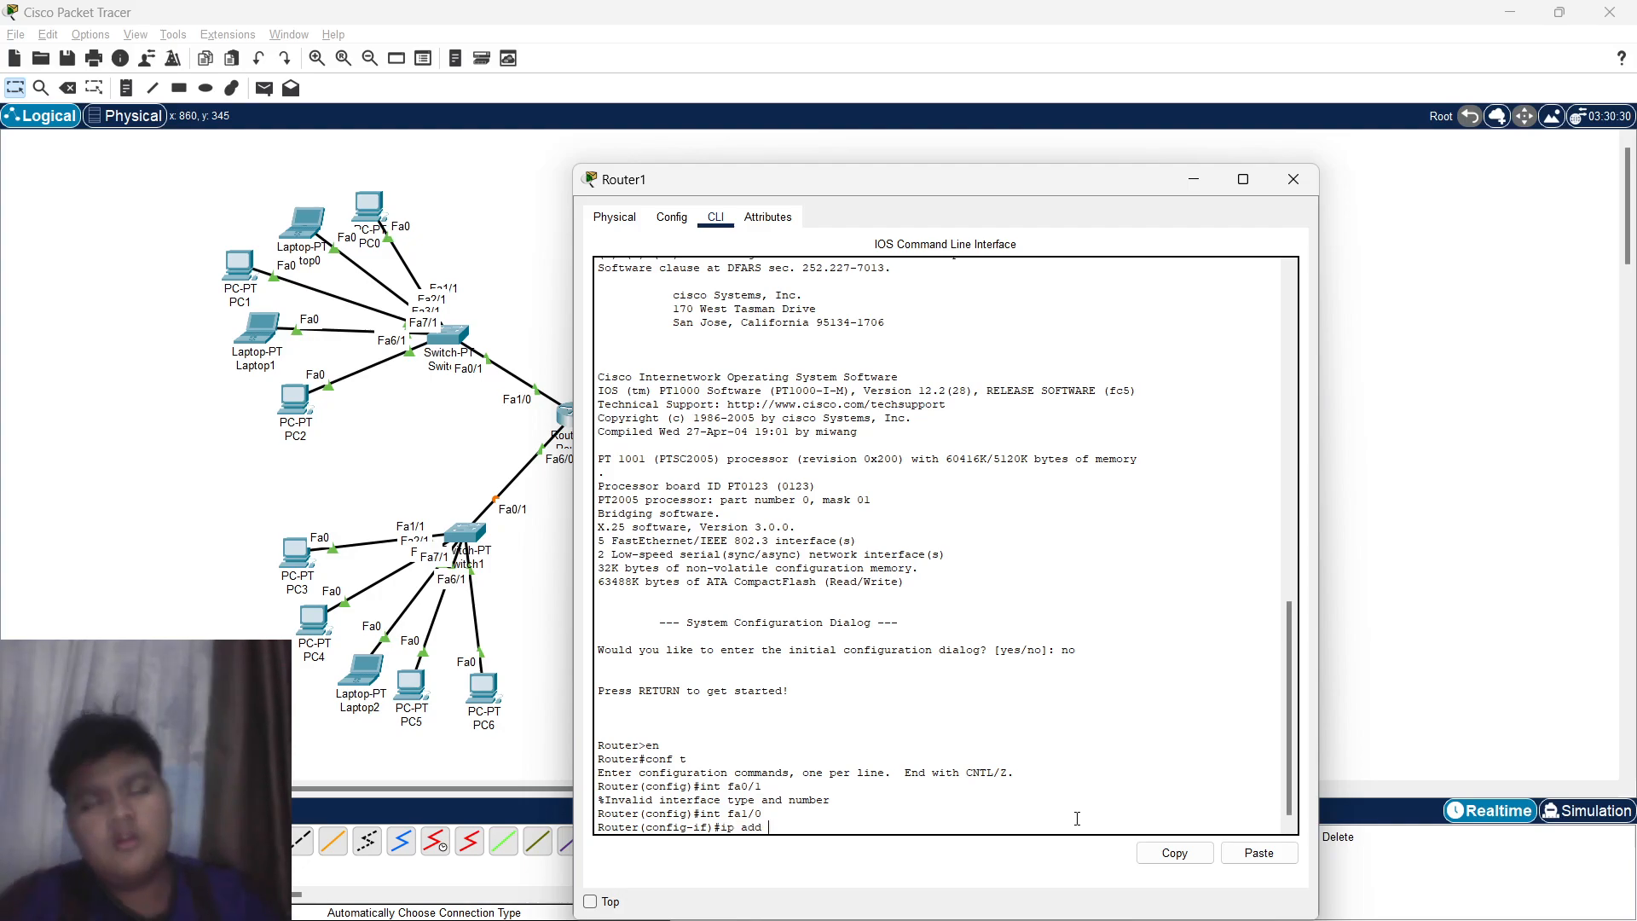
{"action": "type", "text": " 172.167"}
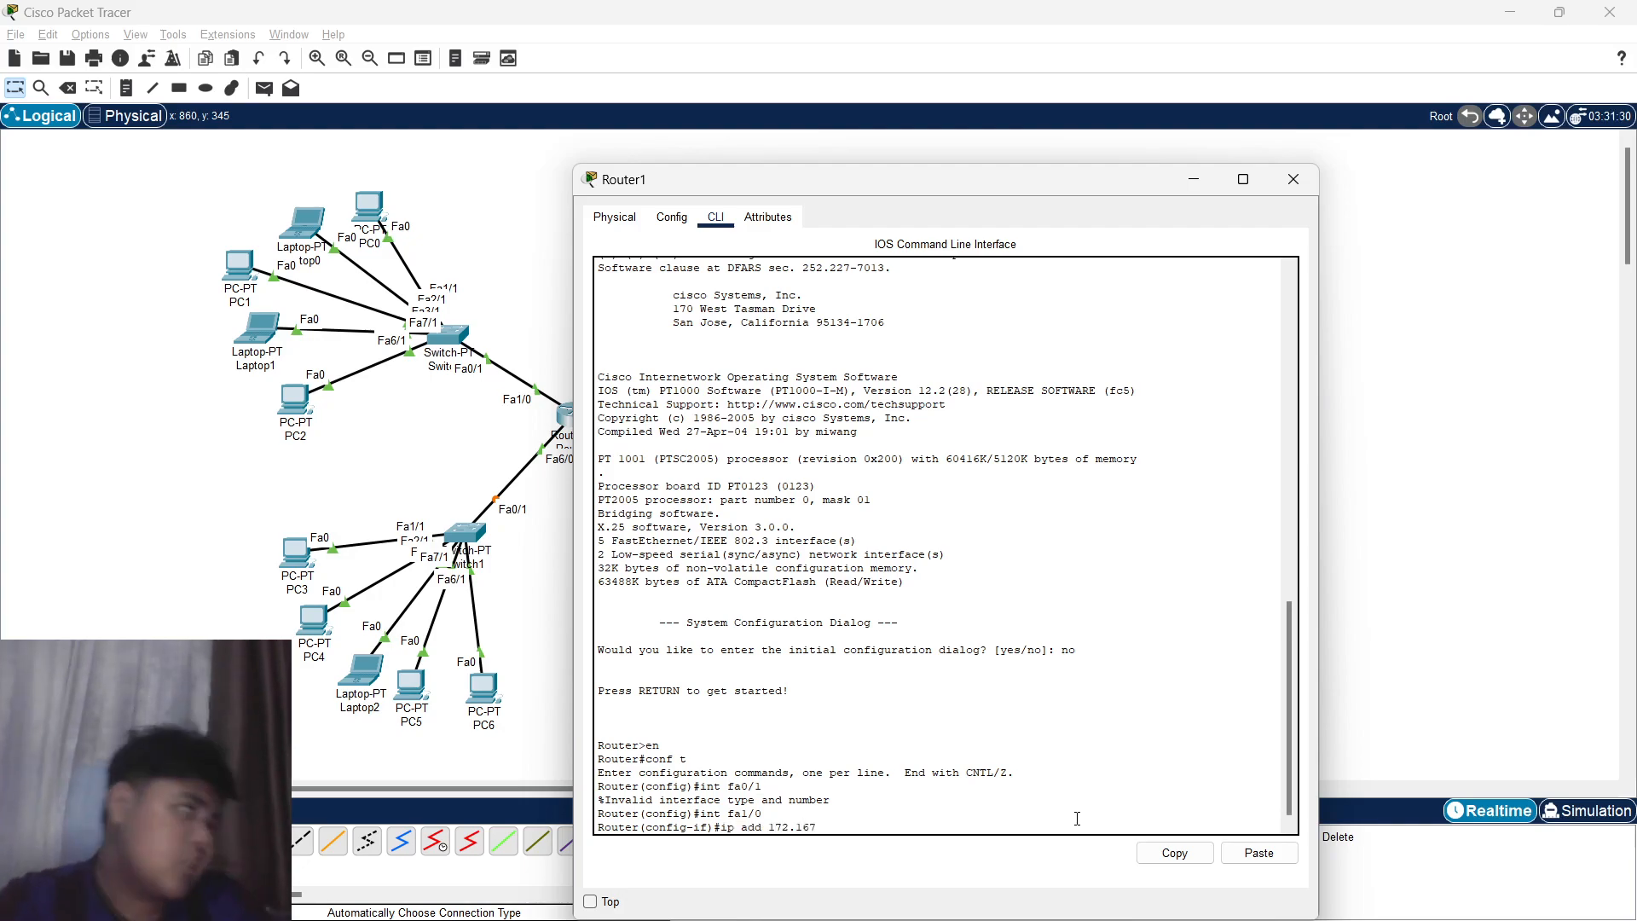
{"action": "type", "text": ".19"}
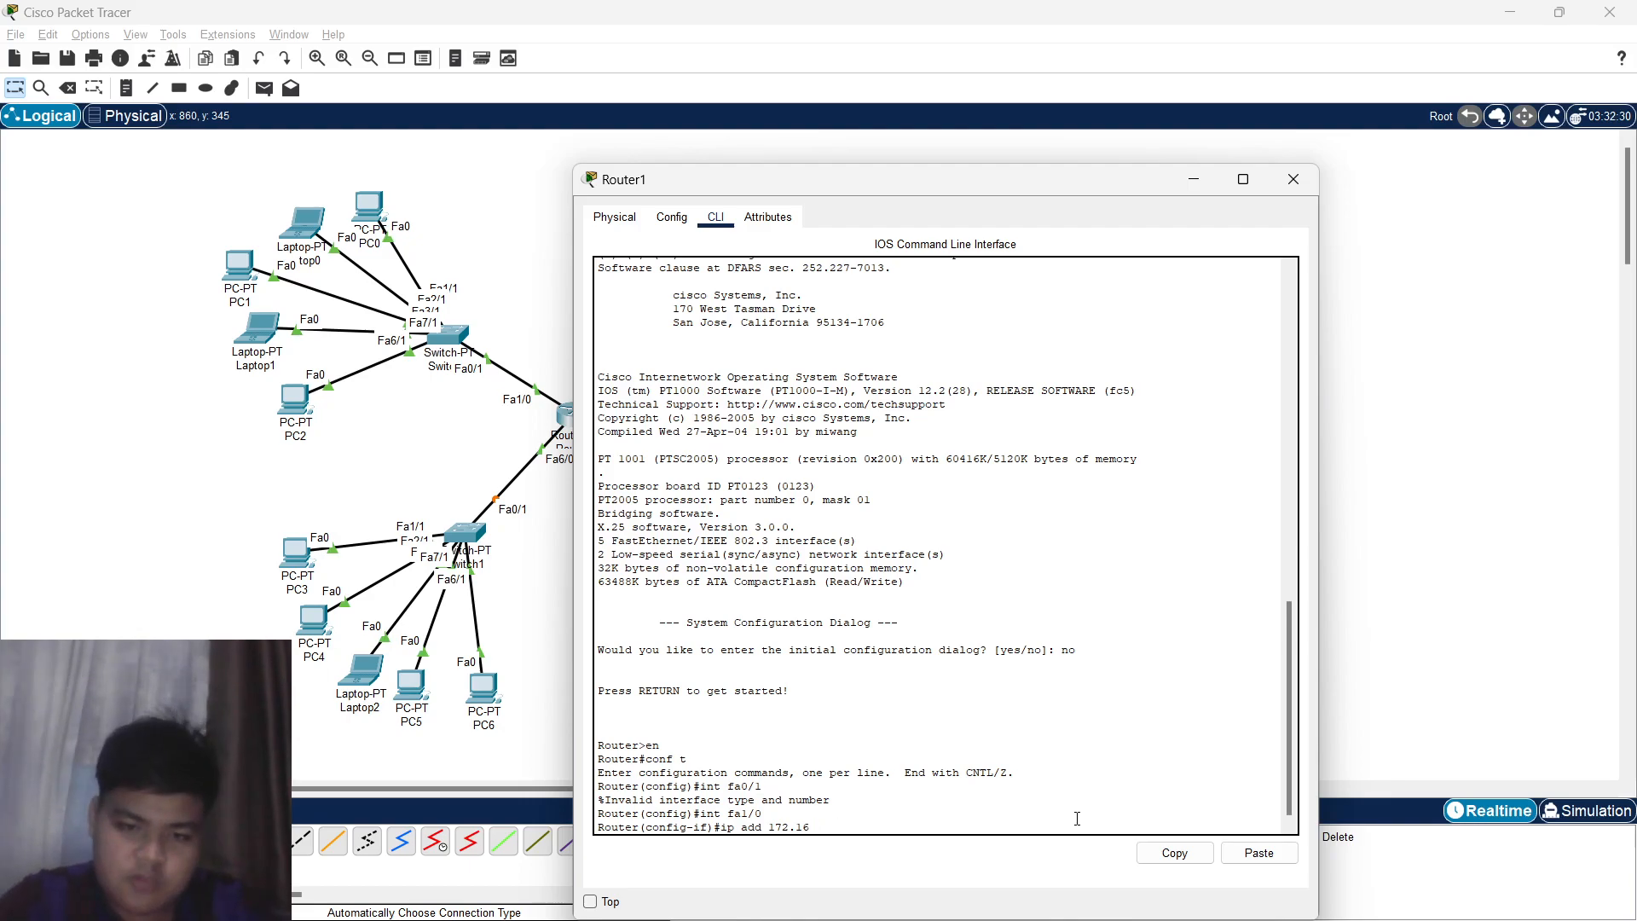
{"action": "type", "text": "."}
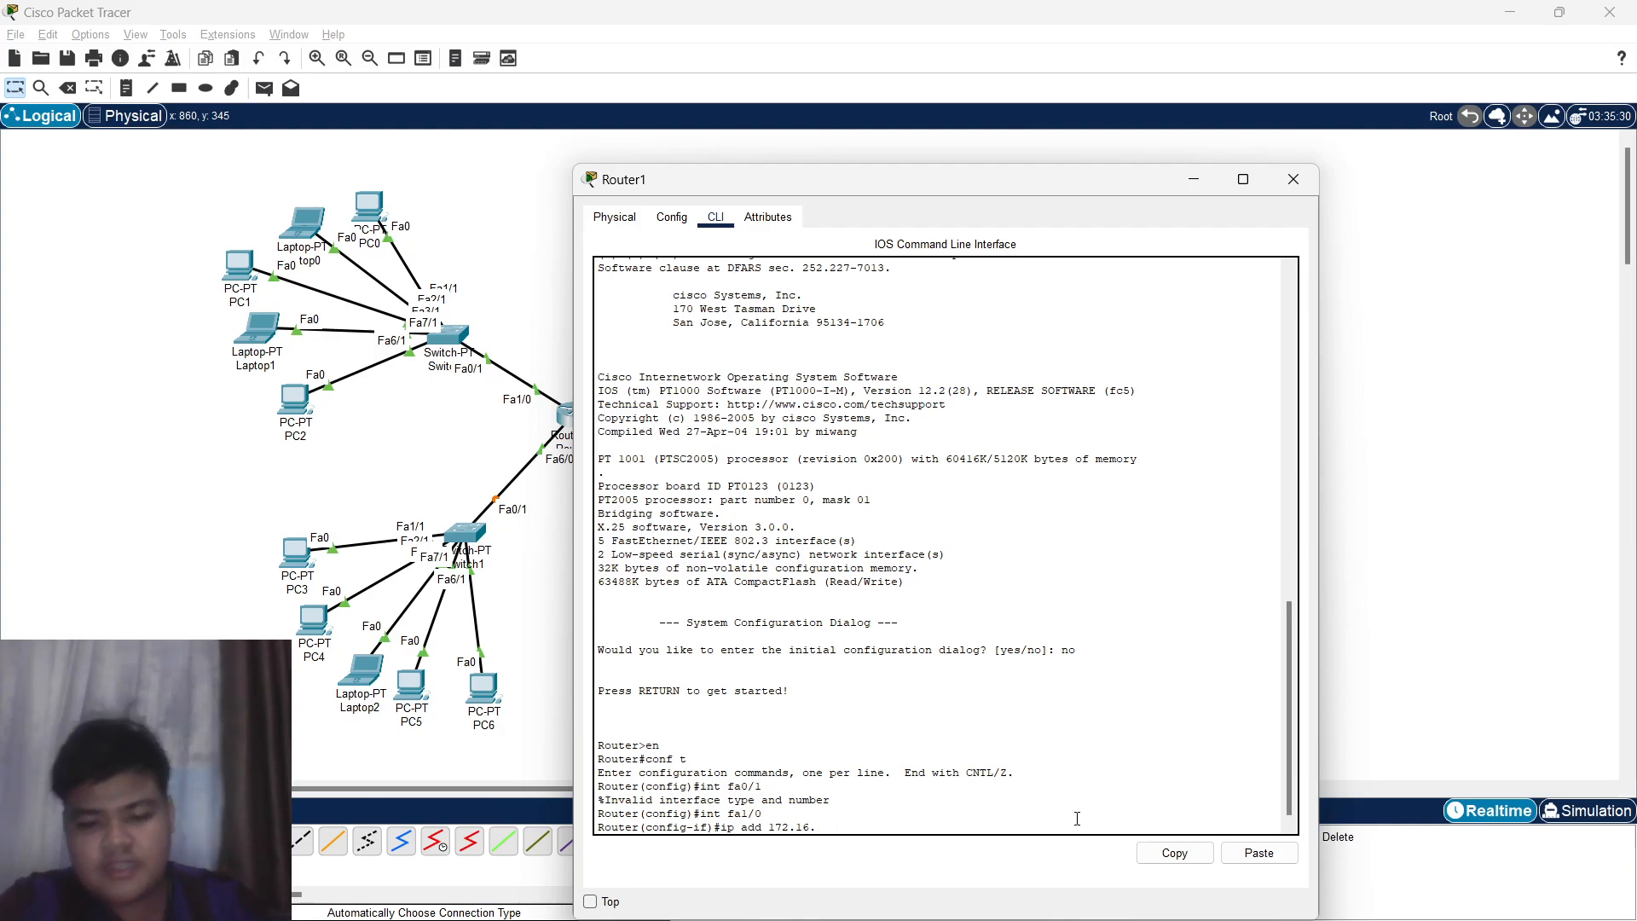
{"action": "type", "text": "x.x1"}
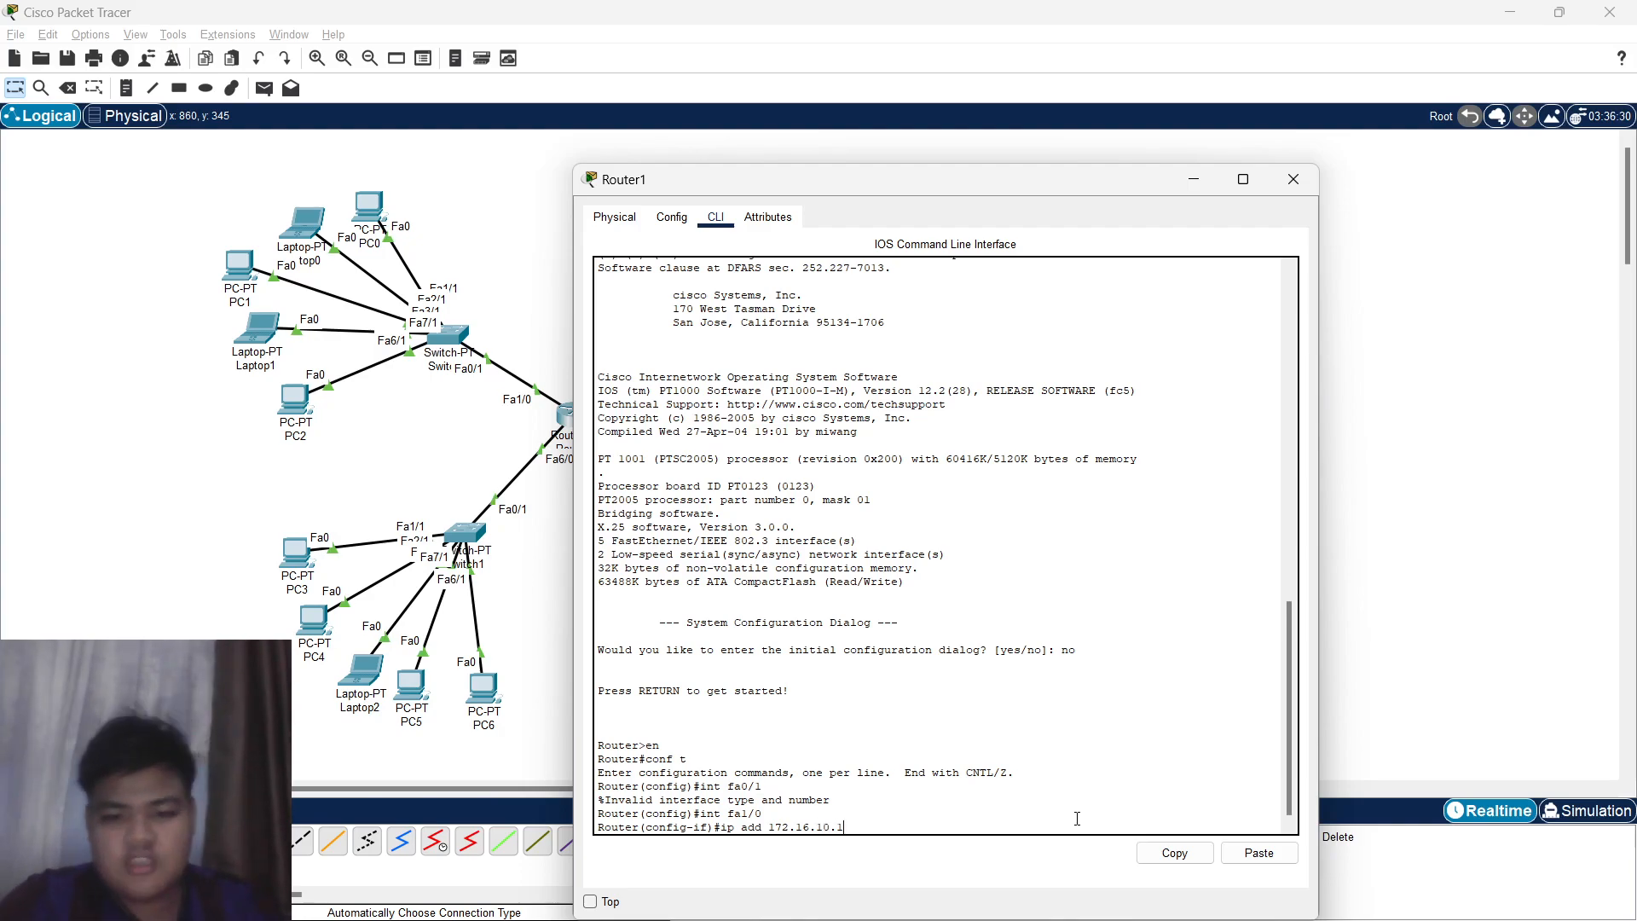
{"action": "type", "text": "0.1"}
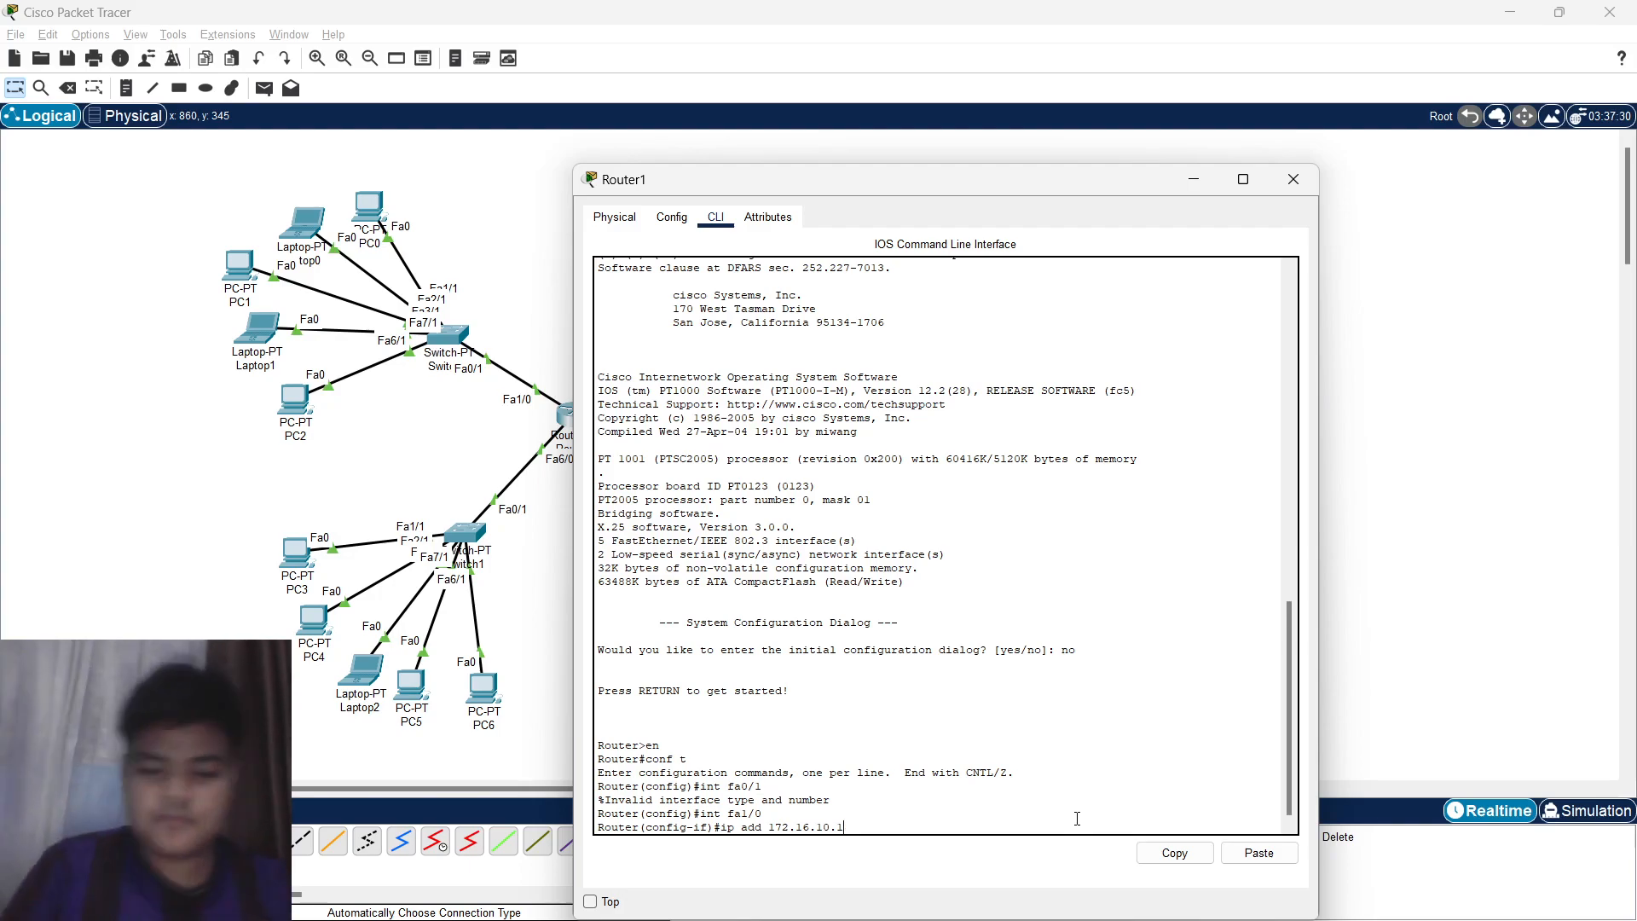
{"action": "type", "text": " 255.255.0.0"}
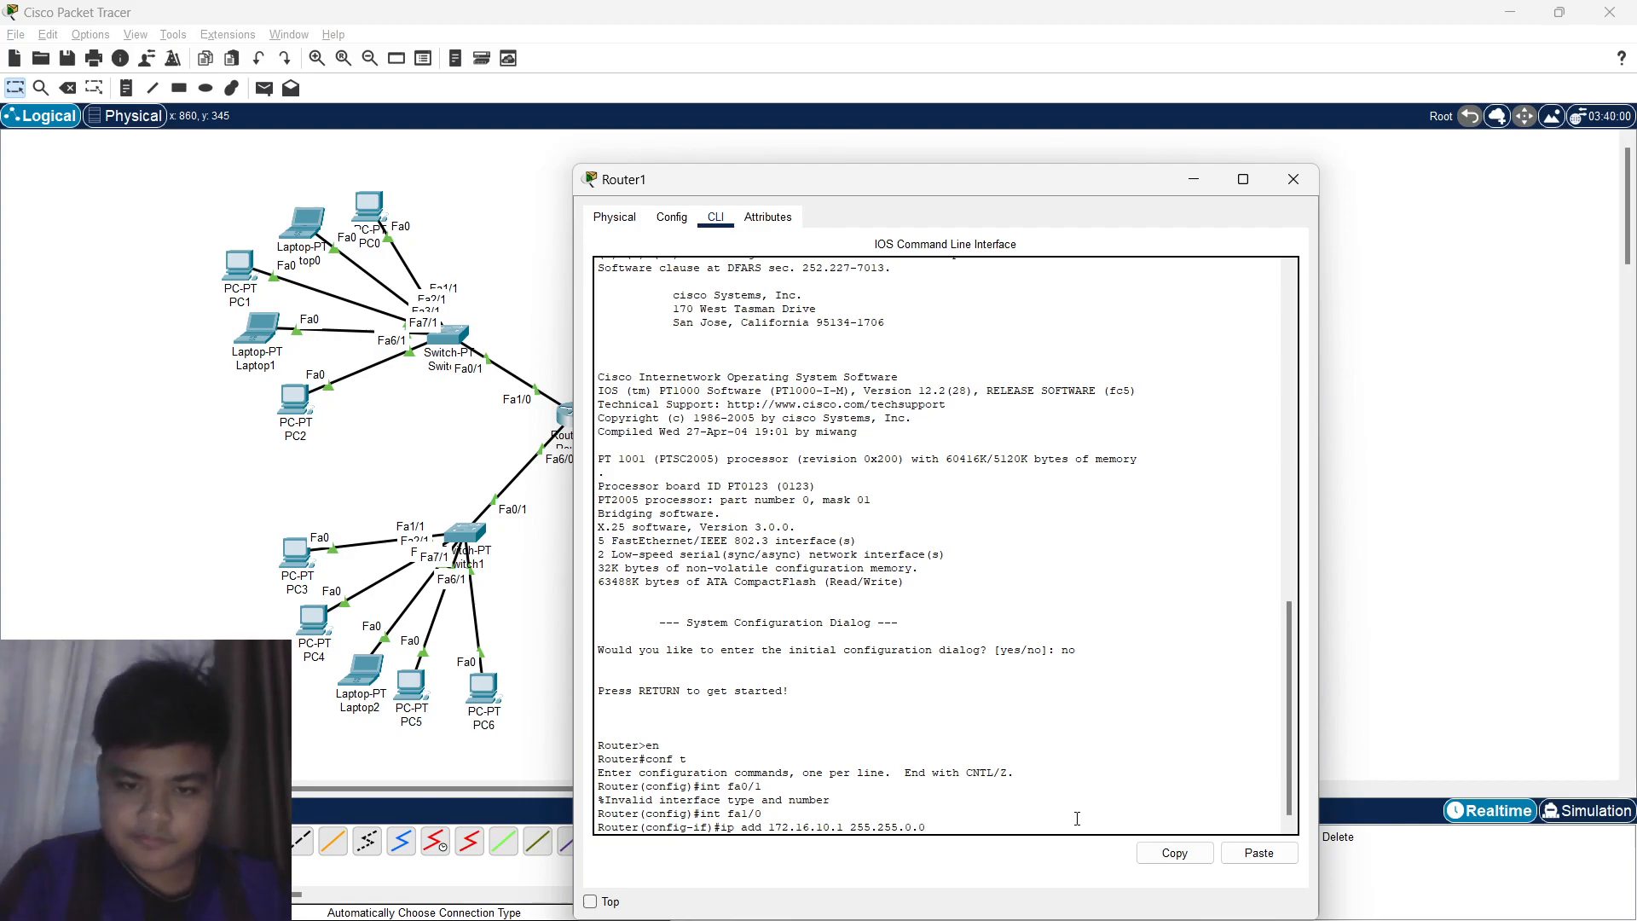
{"action": "key", "text": "Return"}
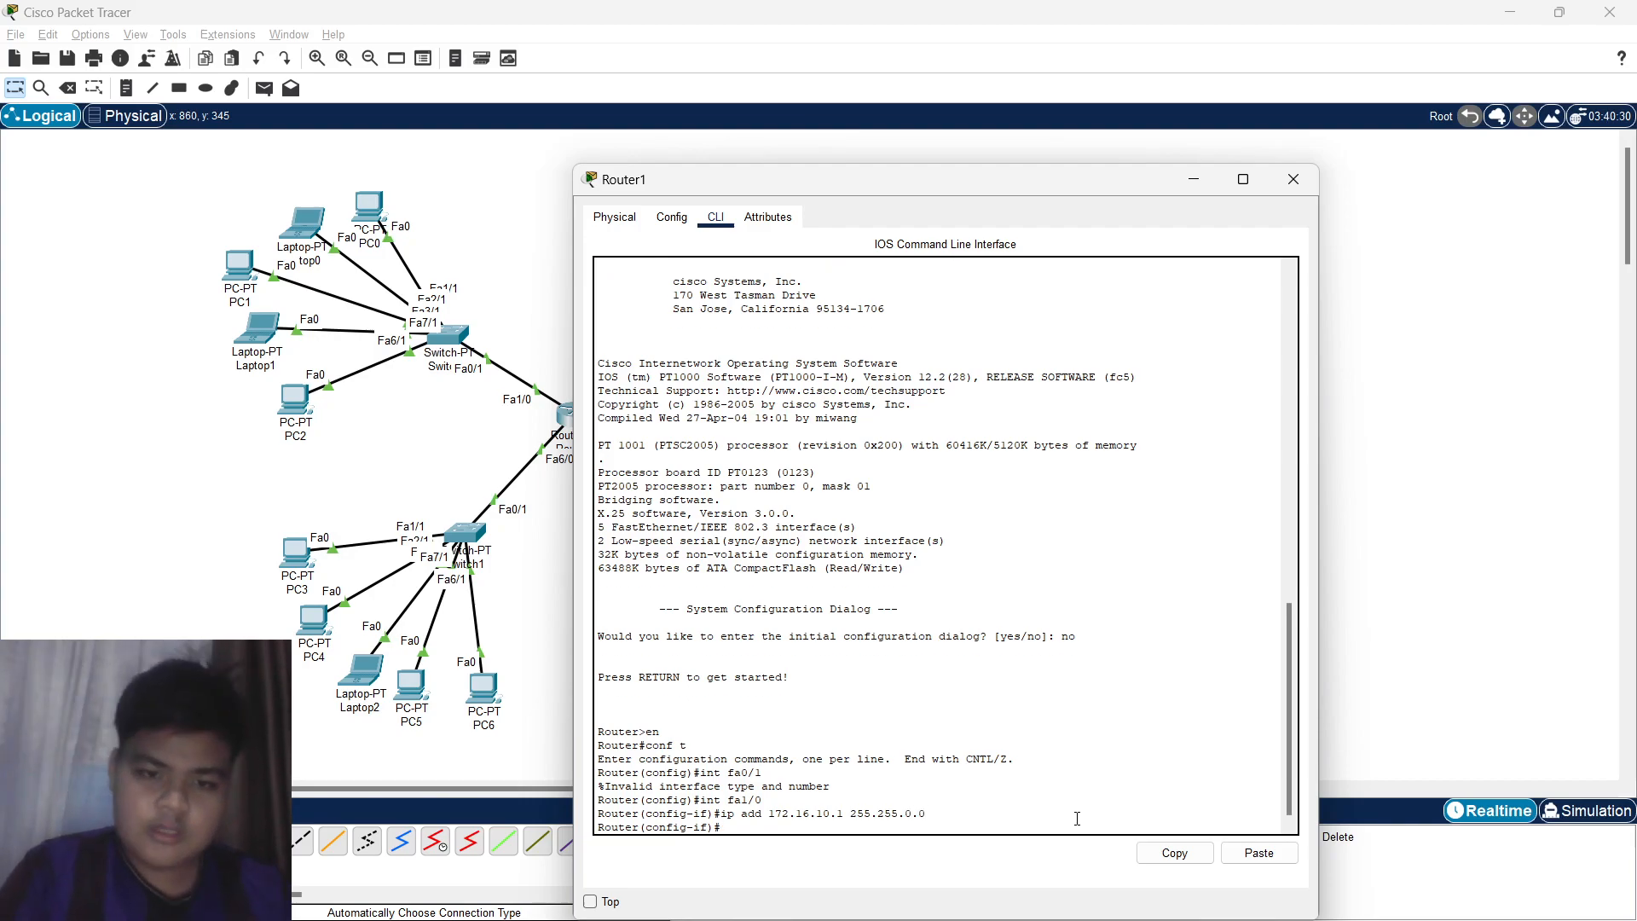
{"action": "type", "text": "no sh"}
{"action": "key", "text": "Return"}
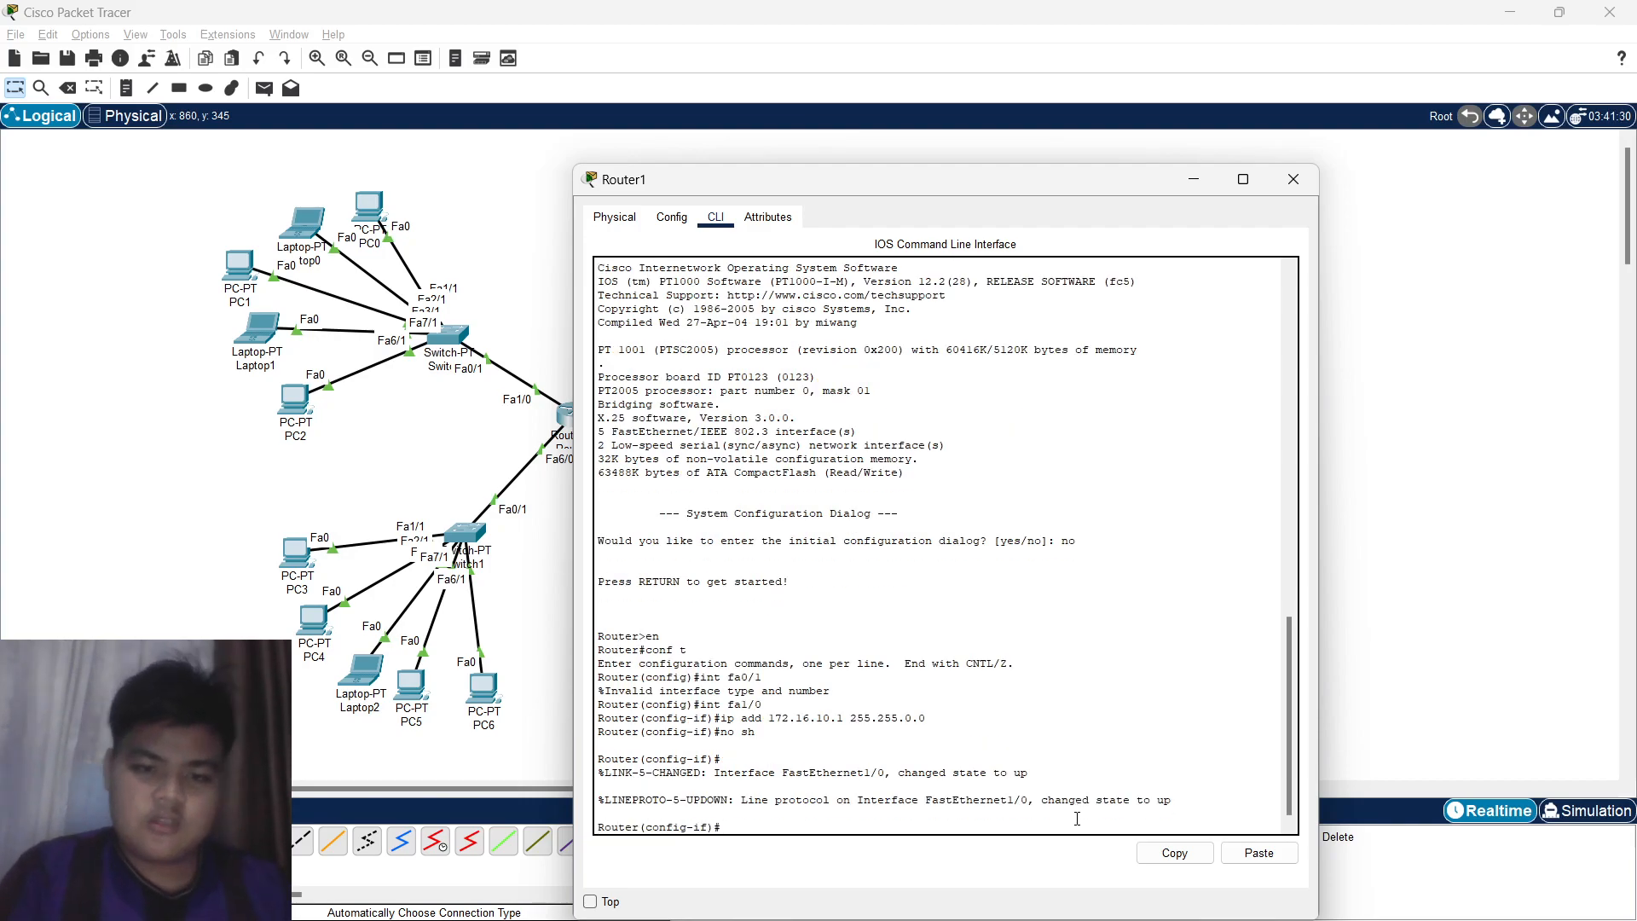
Assign 172.17.10.1 with mask 255.255.0.0 to Router1's interface fa6/0 and enable it with no sh.
{"action": "key", "text": "Up"}
{"action": "key", "text": "Up"}
{"action": "key", "text": "Up"}
{"action": "key", "text": "Up"}
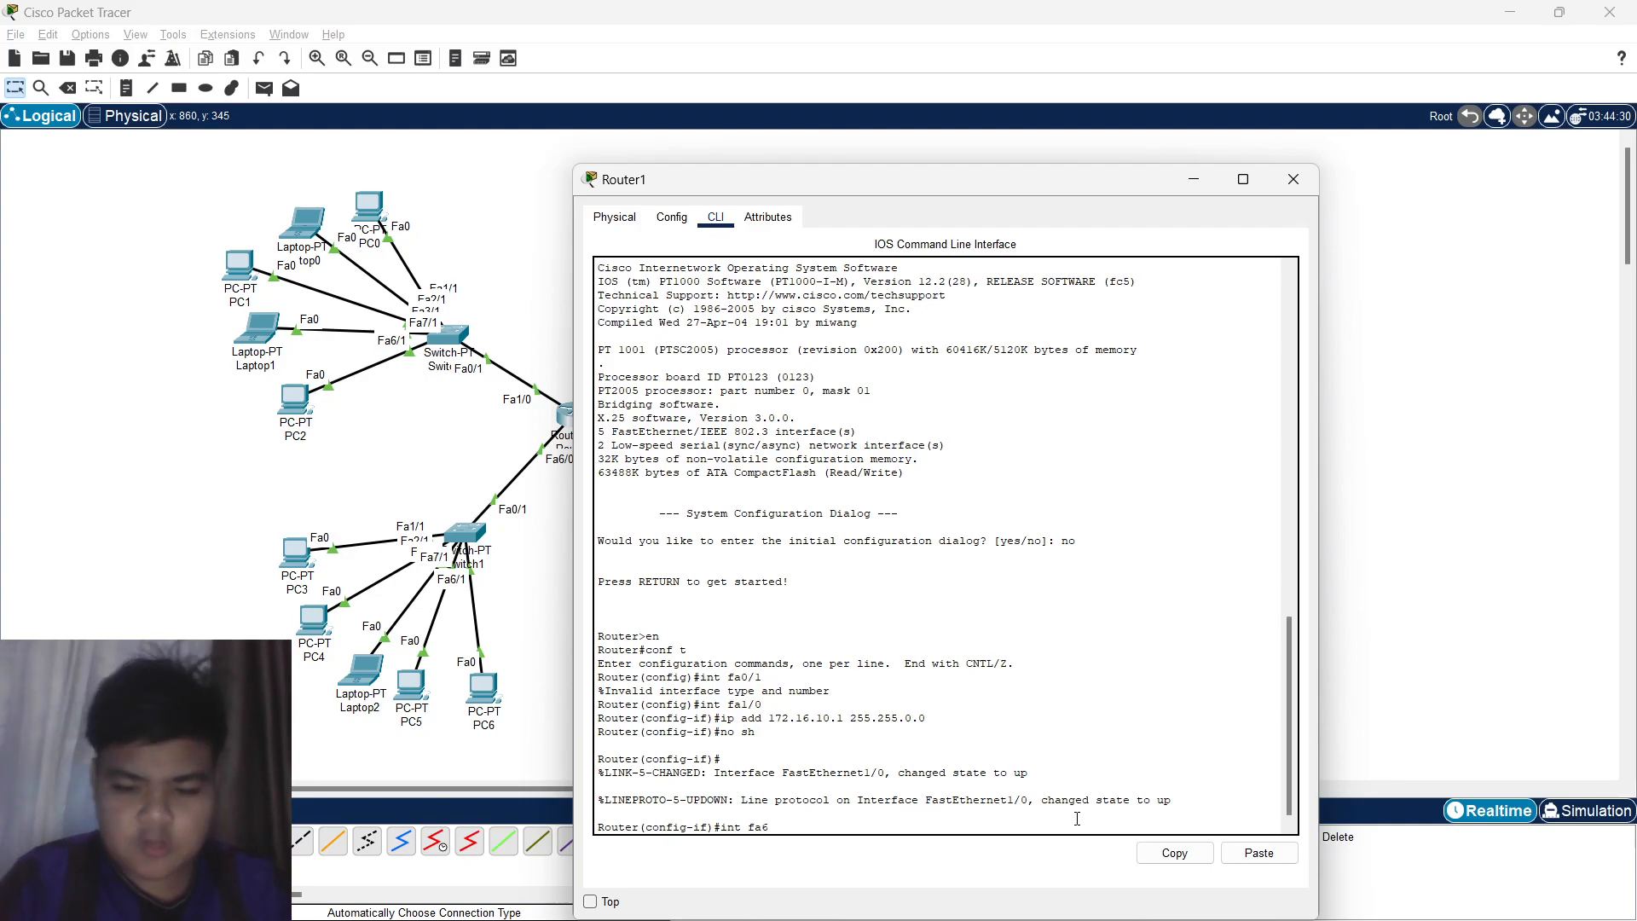
{"action": "key", "text": "Return"}
{"action": "type", "text": "i"}
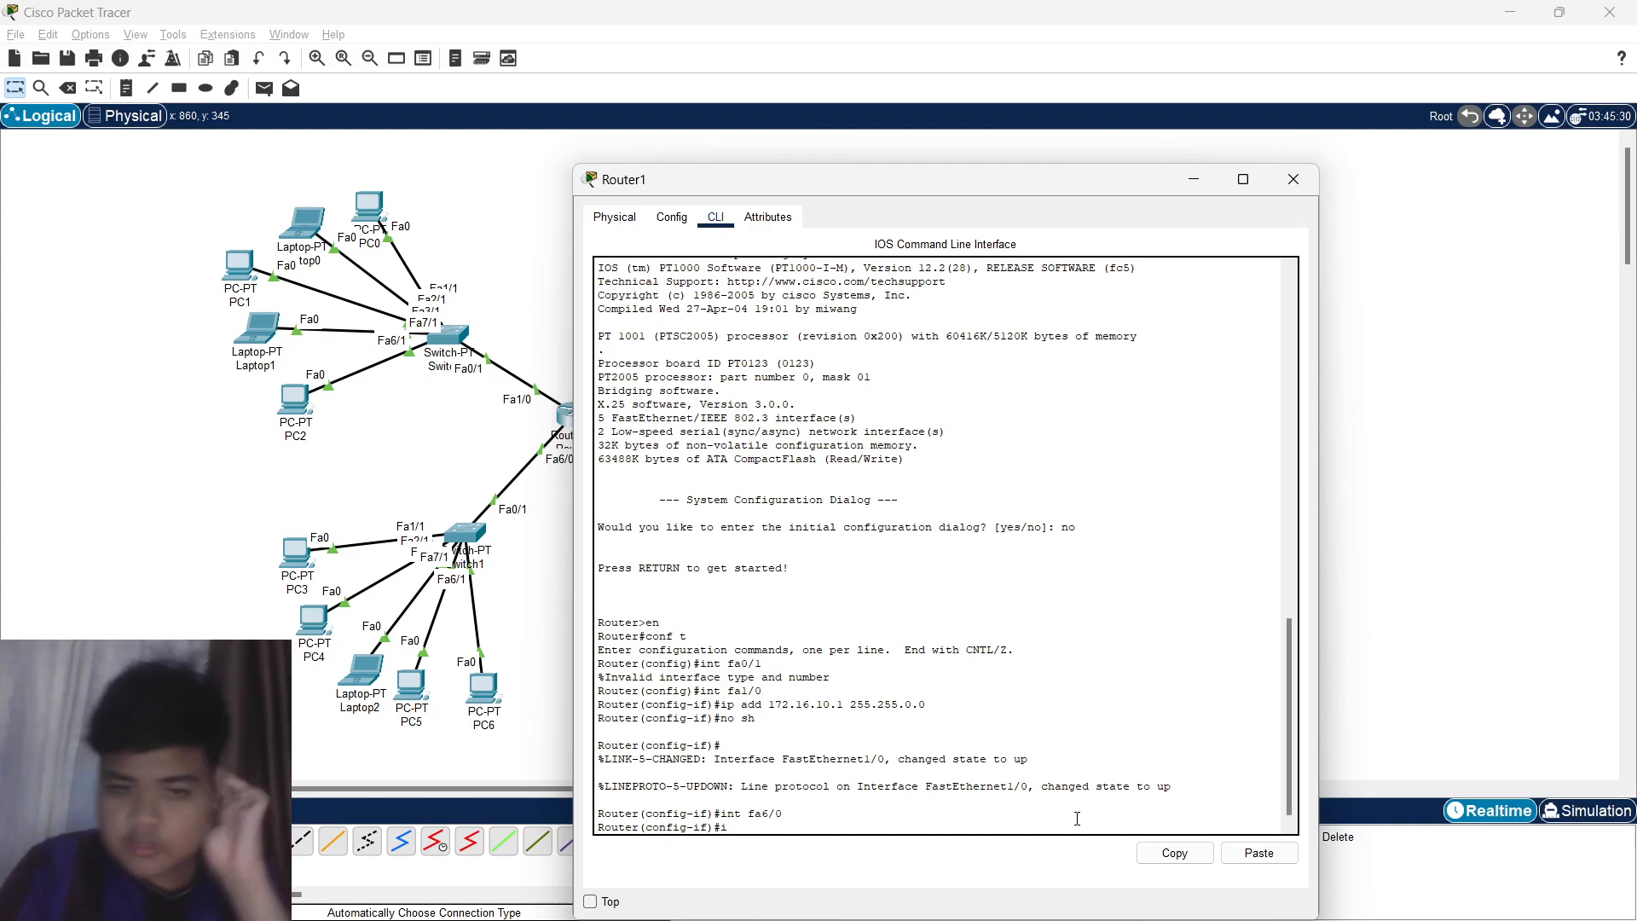
{"action": "type", "text": "p add 172.17.10.1 255.2"}
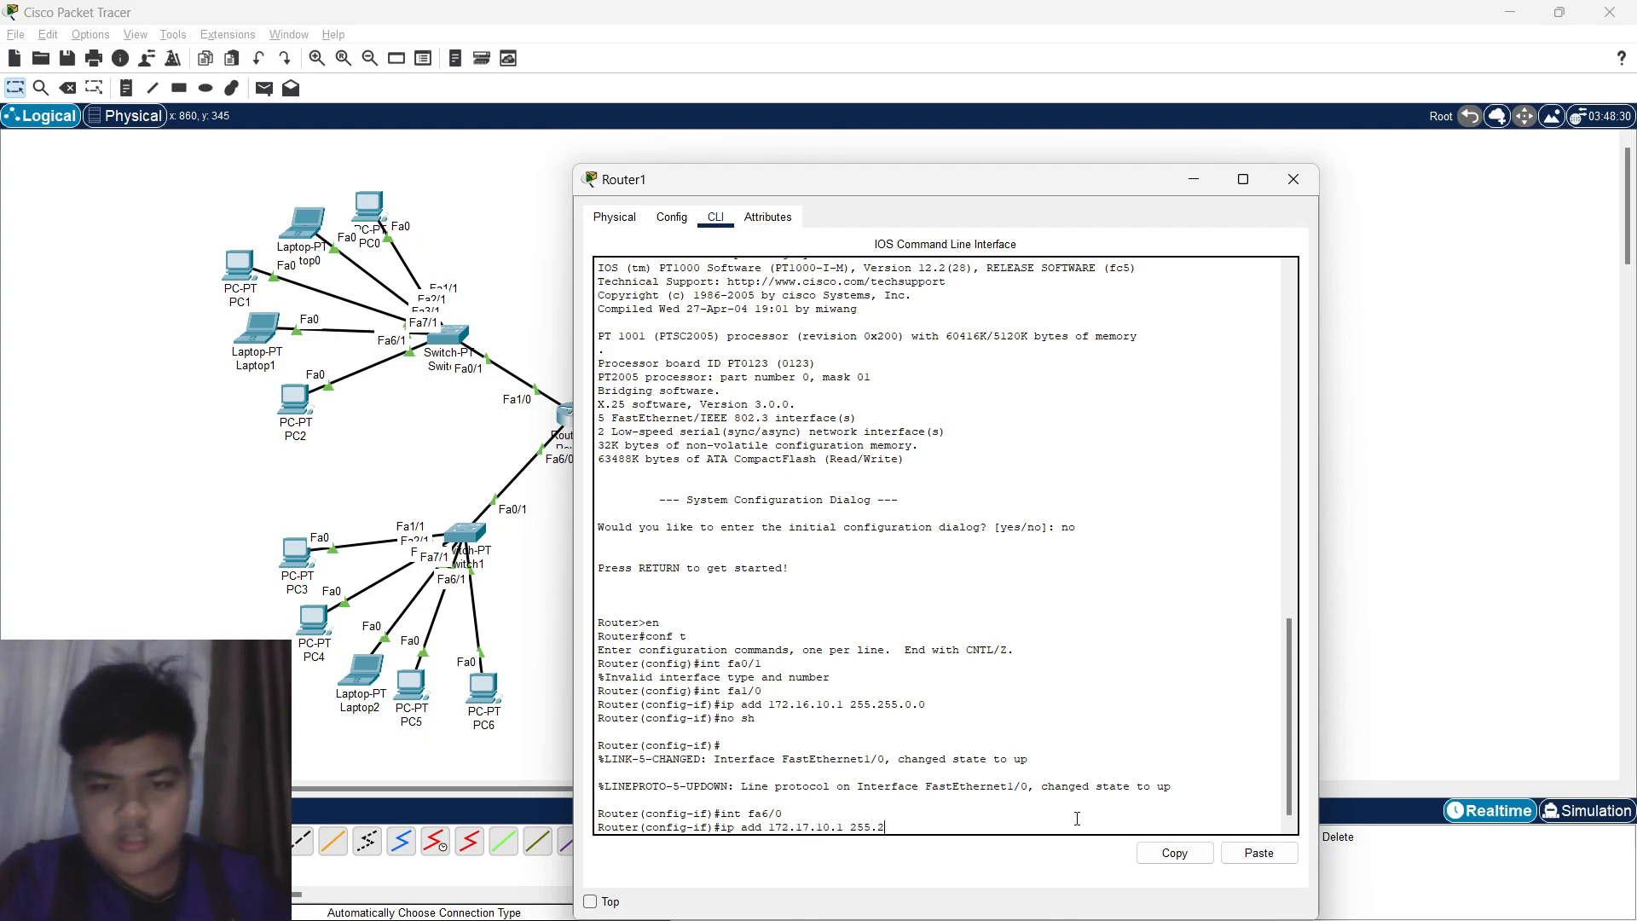
{"action": "type", "text": "55.0.0"}
{"action": "key", "text": "Return"}
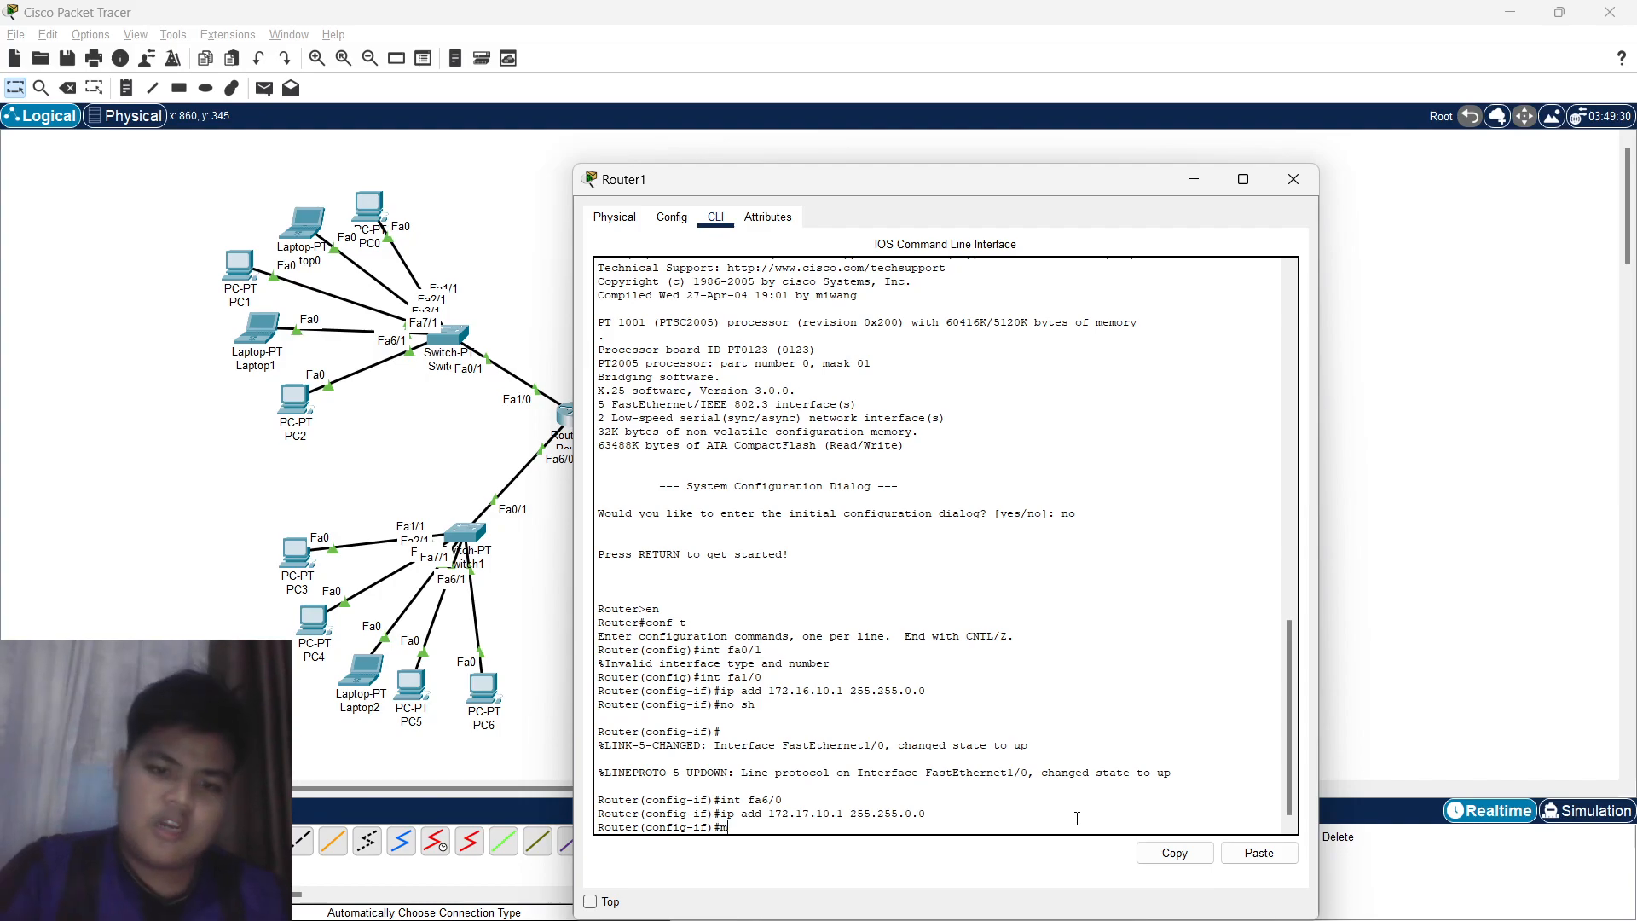
{"action": "type", "text": "mo sh"}
{"action": "key", "text": "Return"}
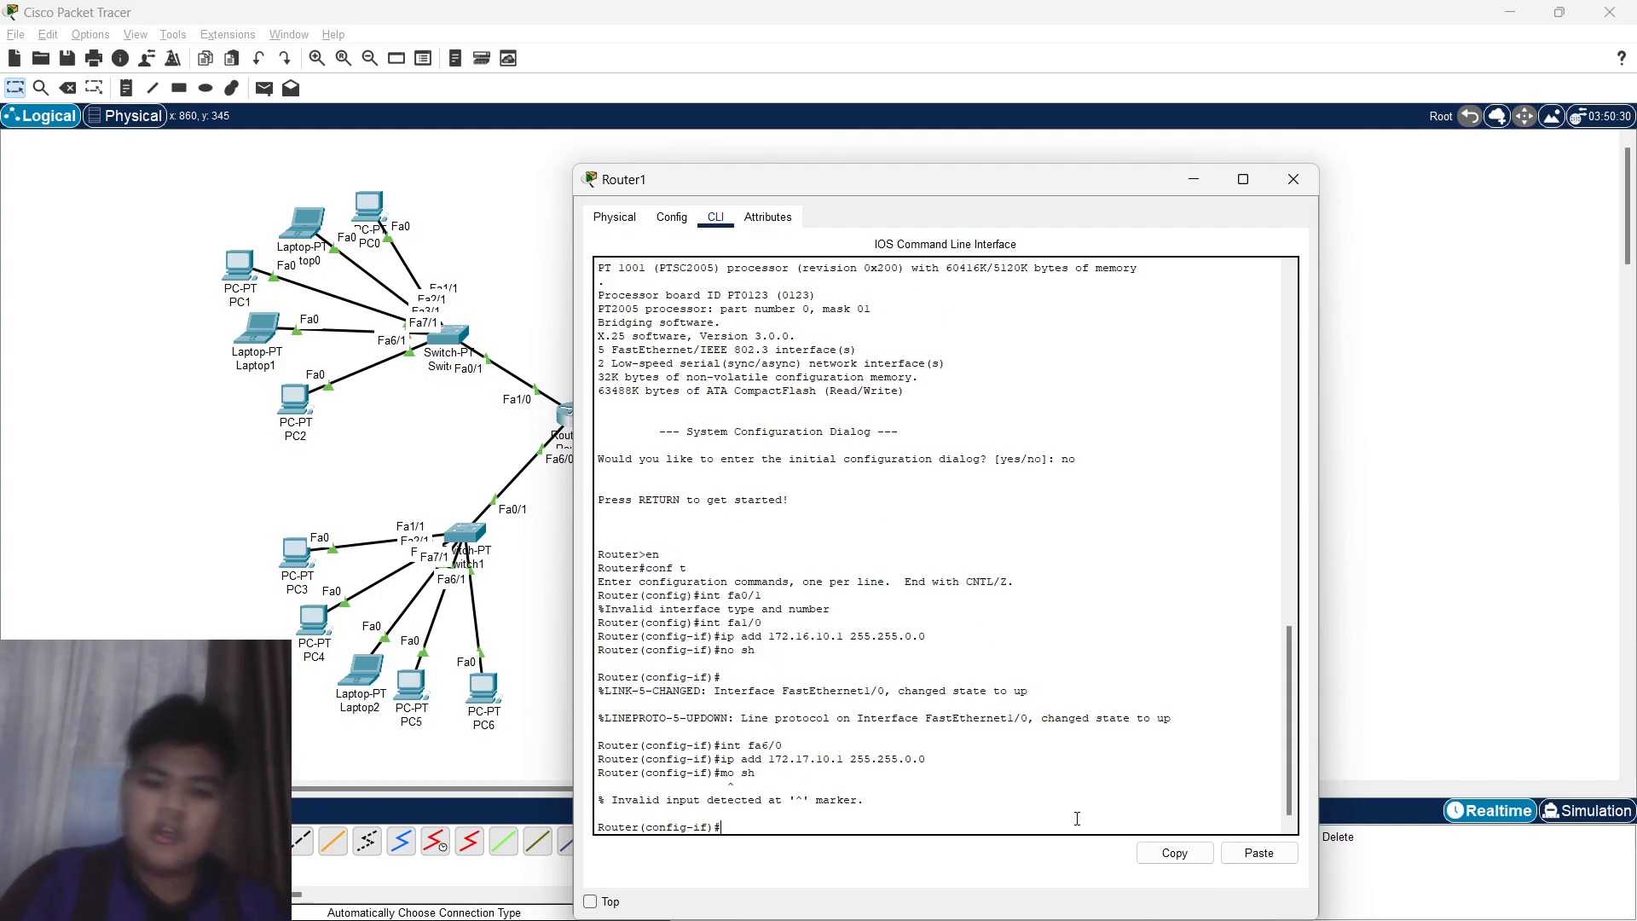
{"action": "type", "text": "no sh"}
{"action": "key", "text": "Return"}
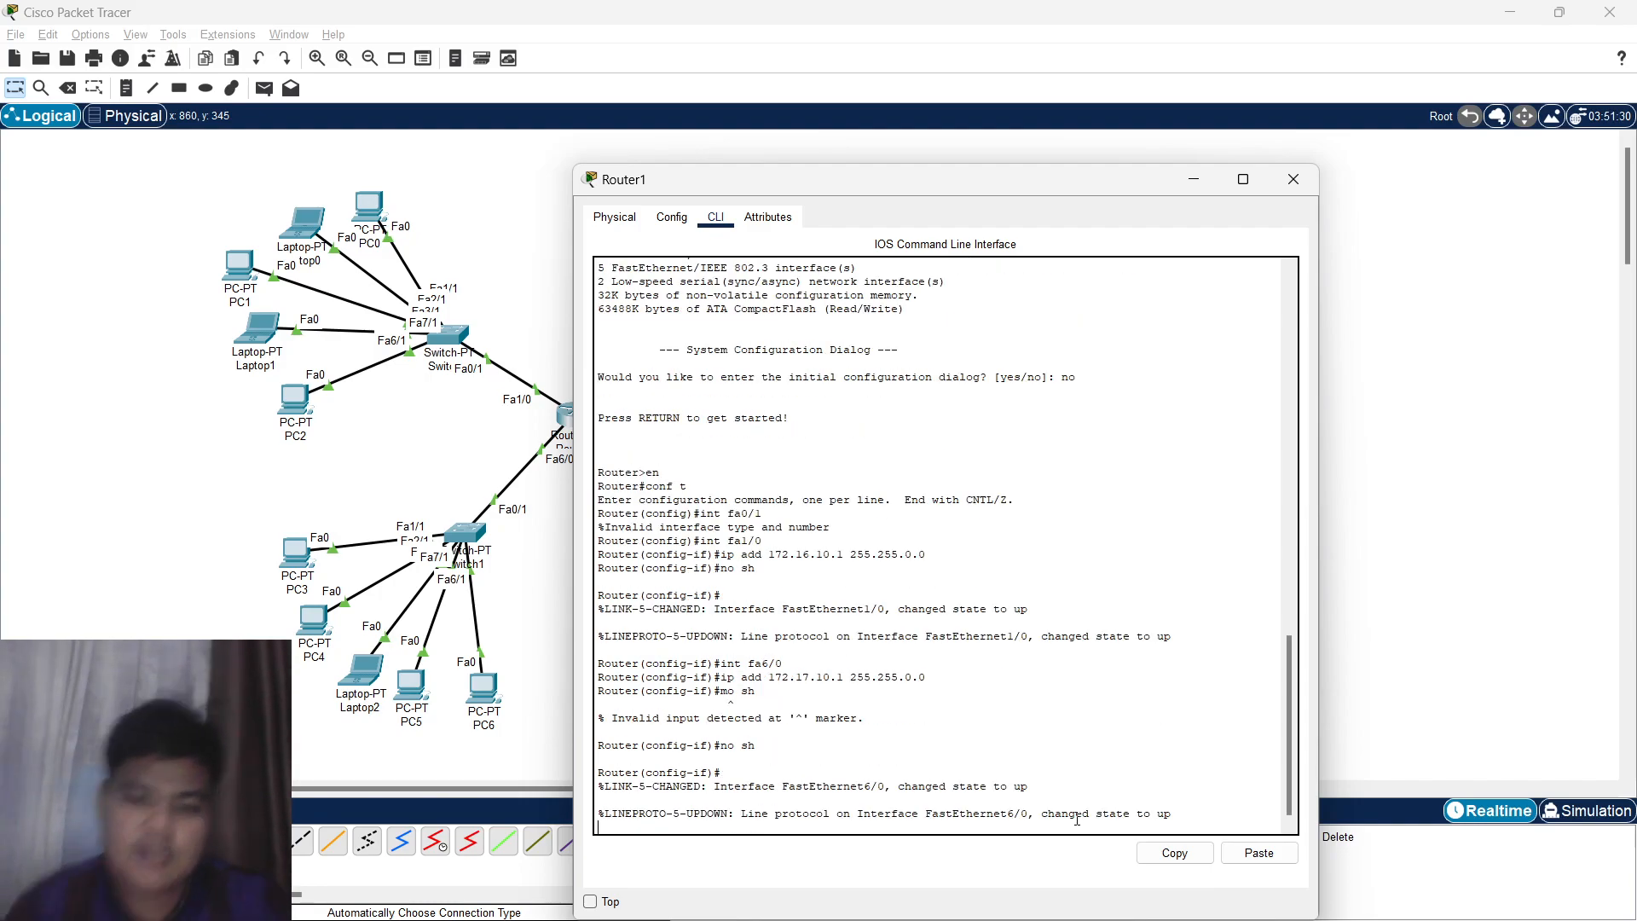
Review the command-line configuration of Router1 and Router0, closing both windows.
{"action": "left_click_drag", "start_coordinate": [702, 181], "coordinate": [881, 178]}
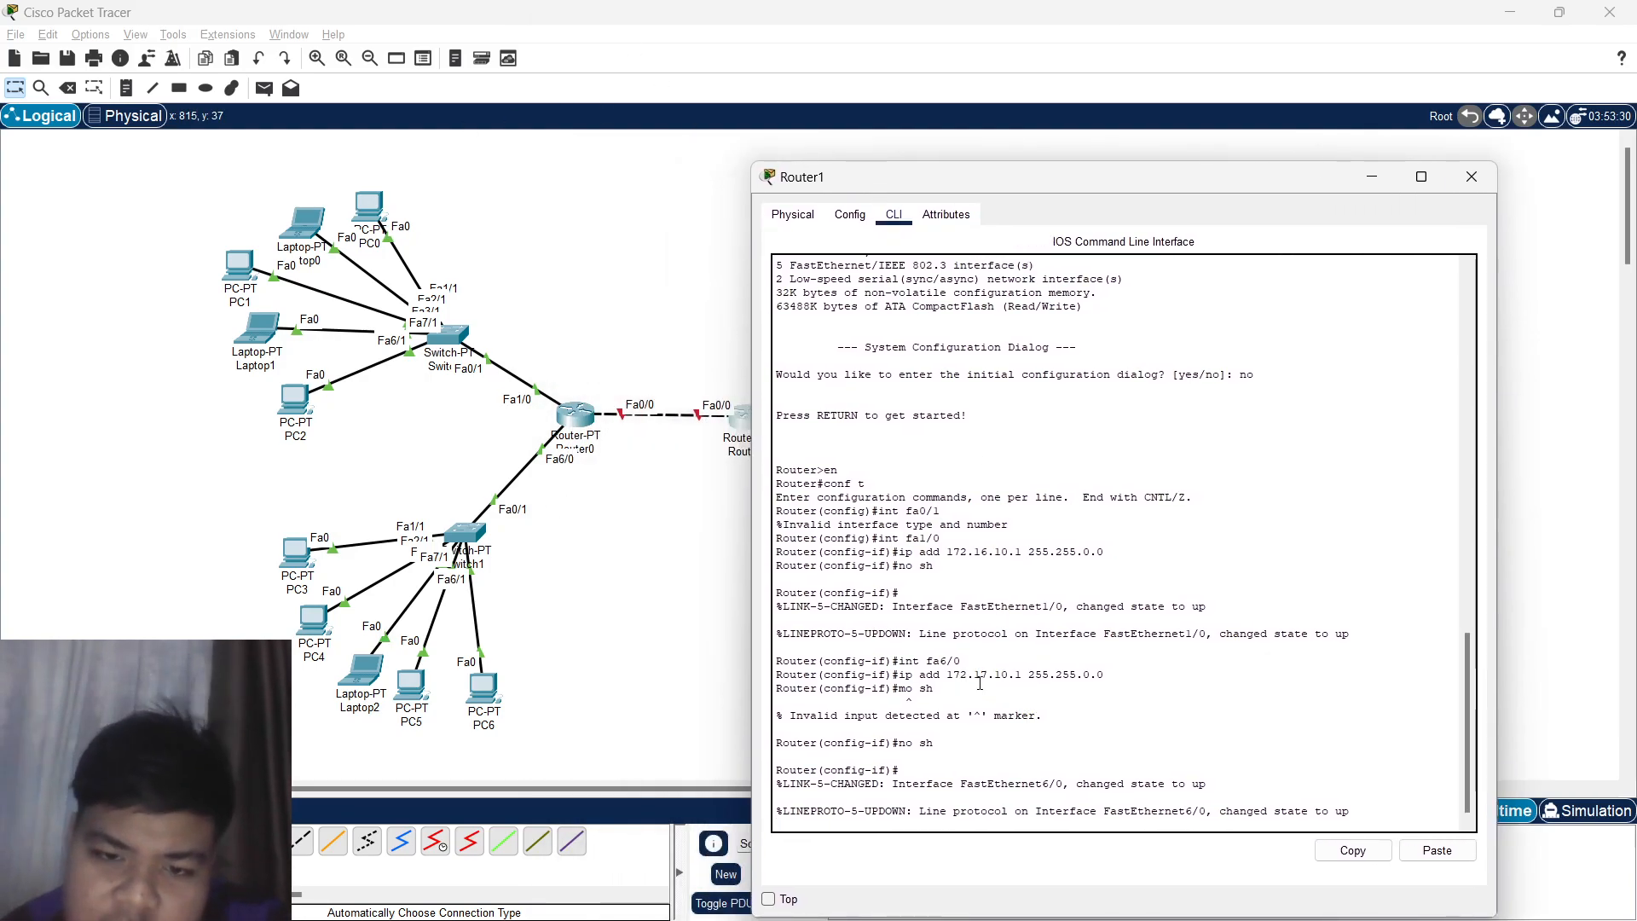
{"action": "key", "text": "Return"}
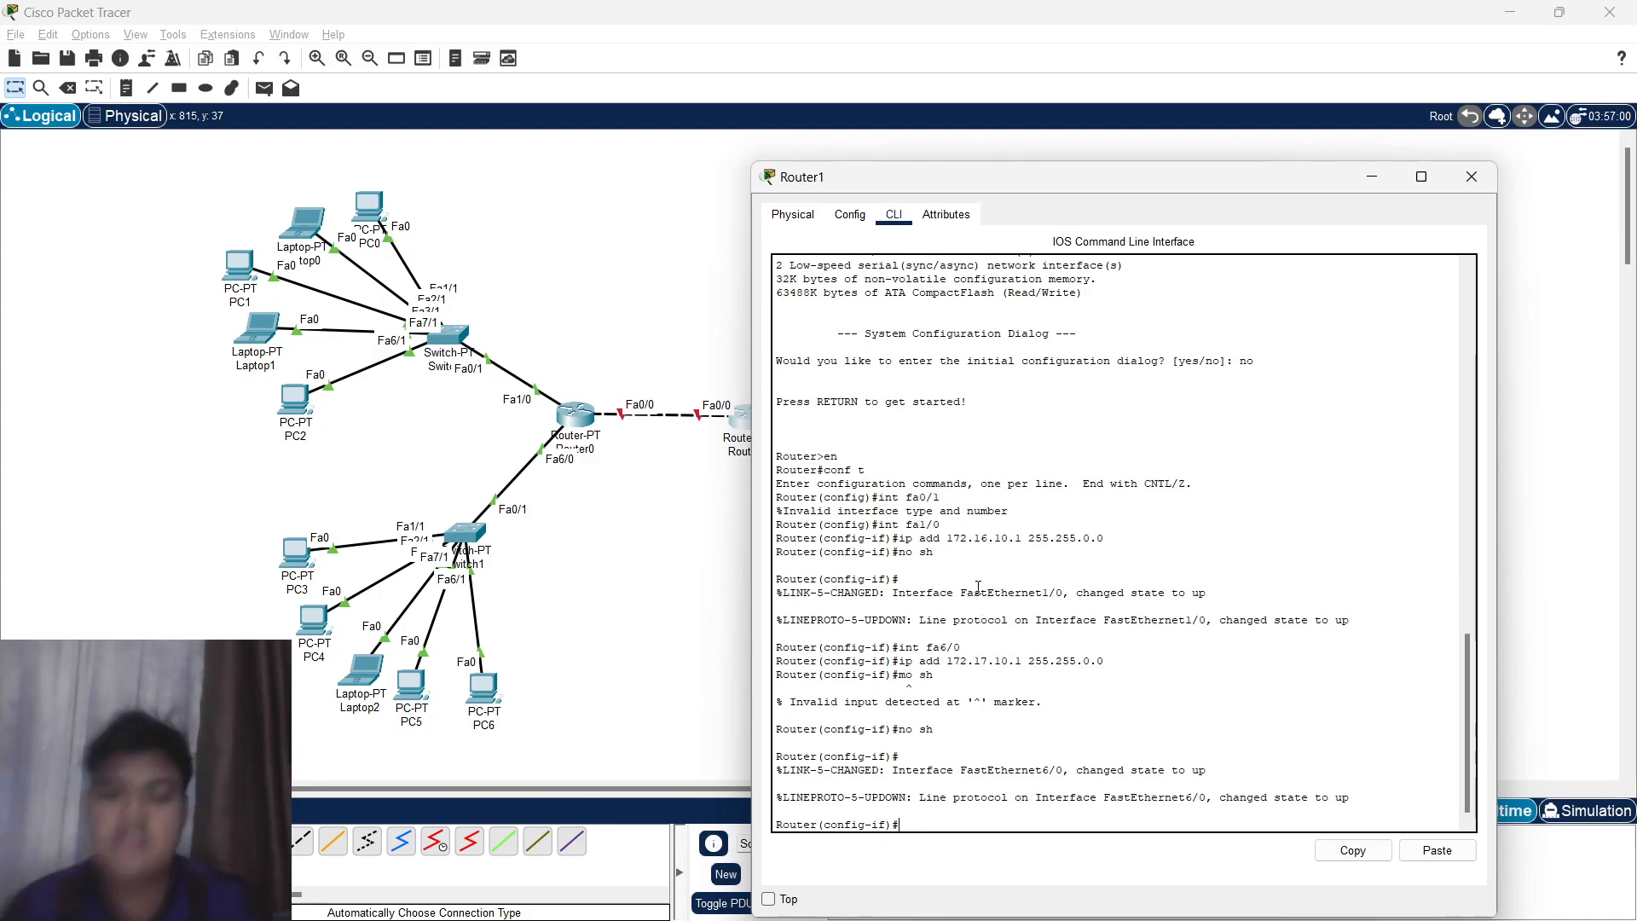
{"action": "left_click", "coordinate": [1438, 176]}
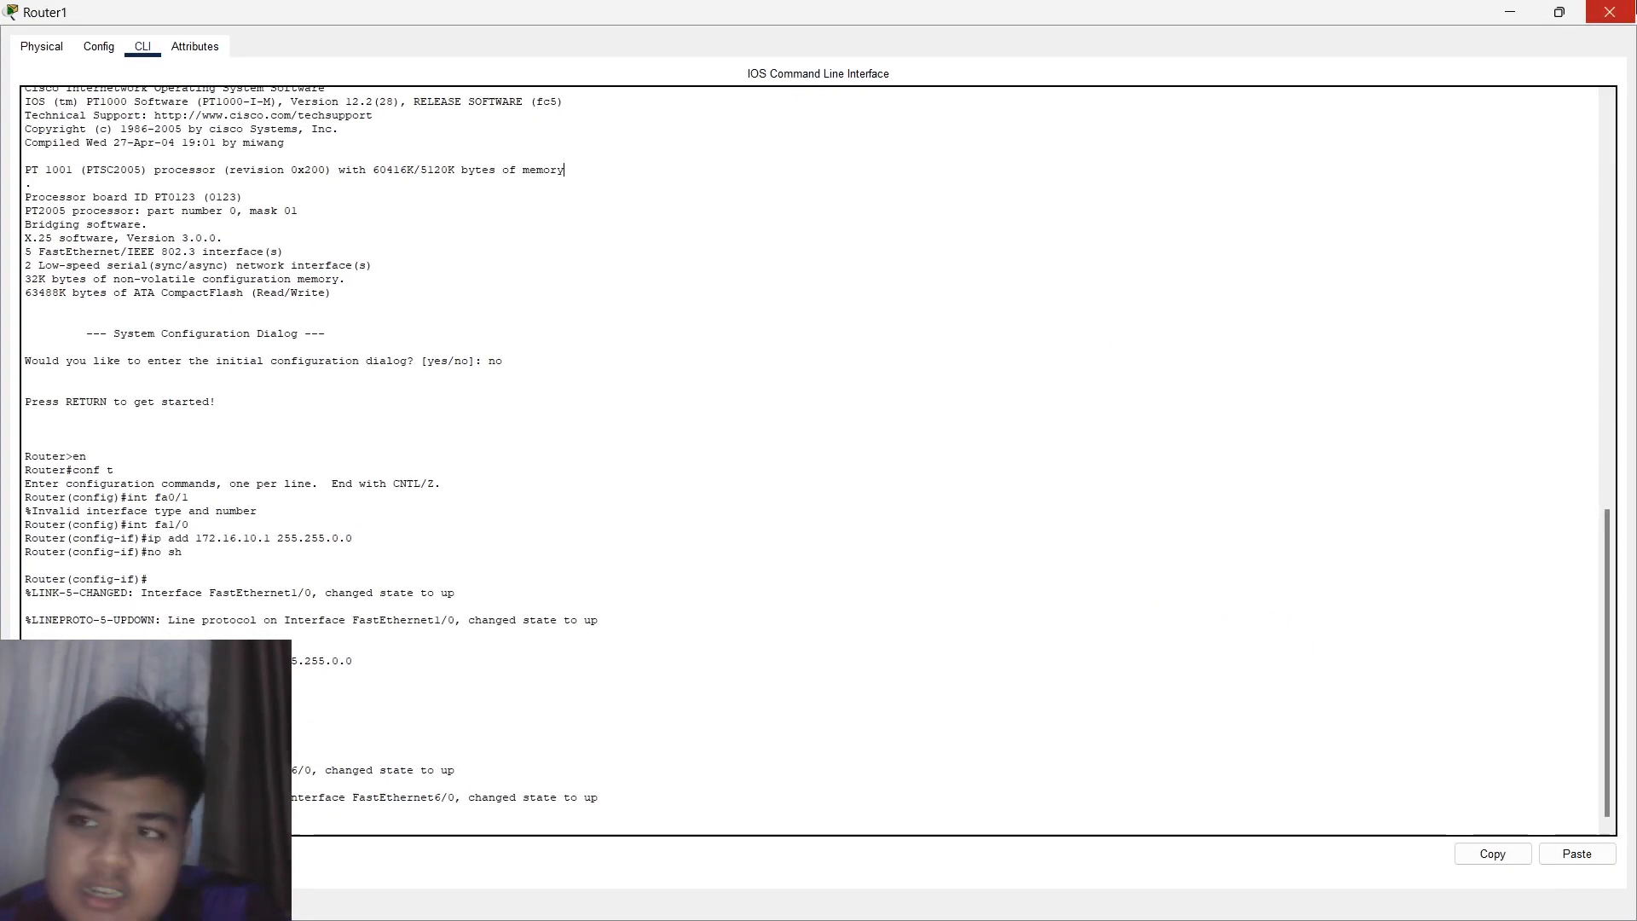
{"action": "left_click", "coordinate": [1625, 12]}
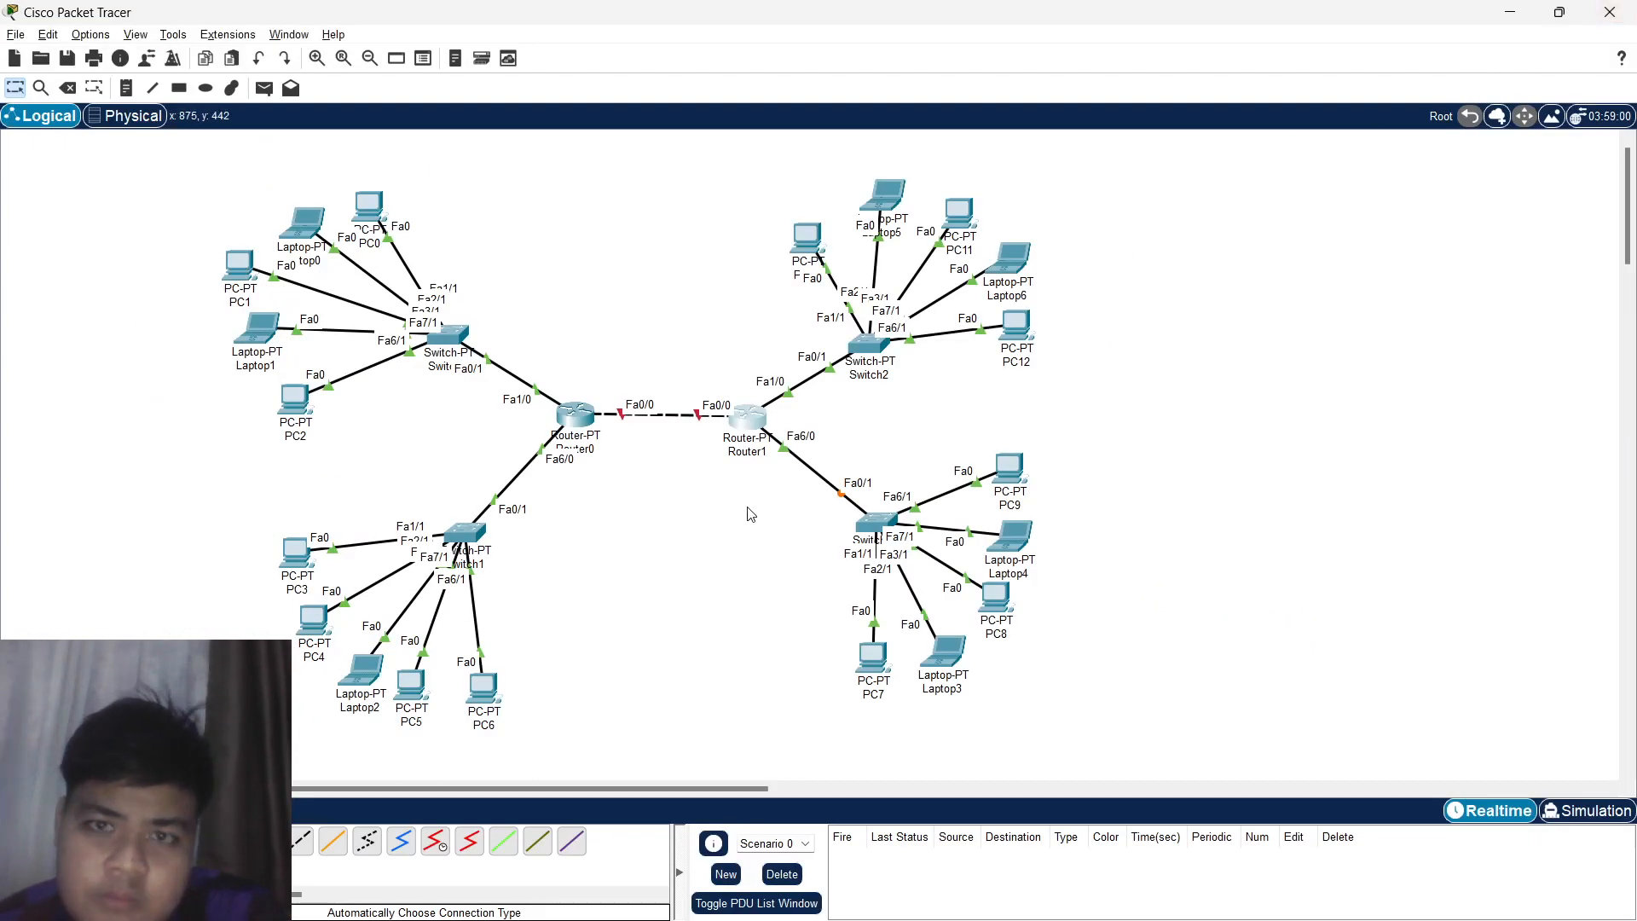
{"action": "left_click", "coordinate": [587, 424]}
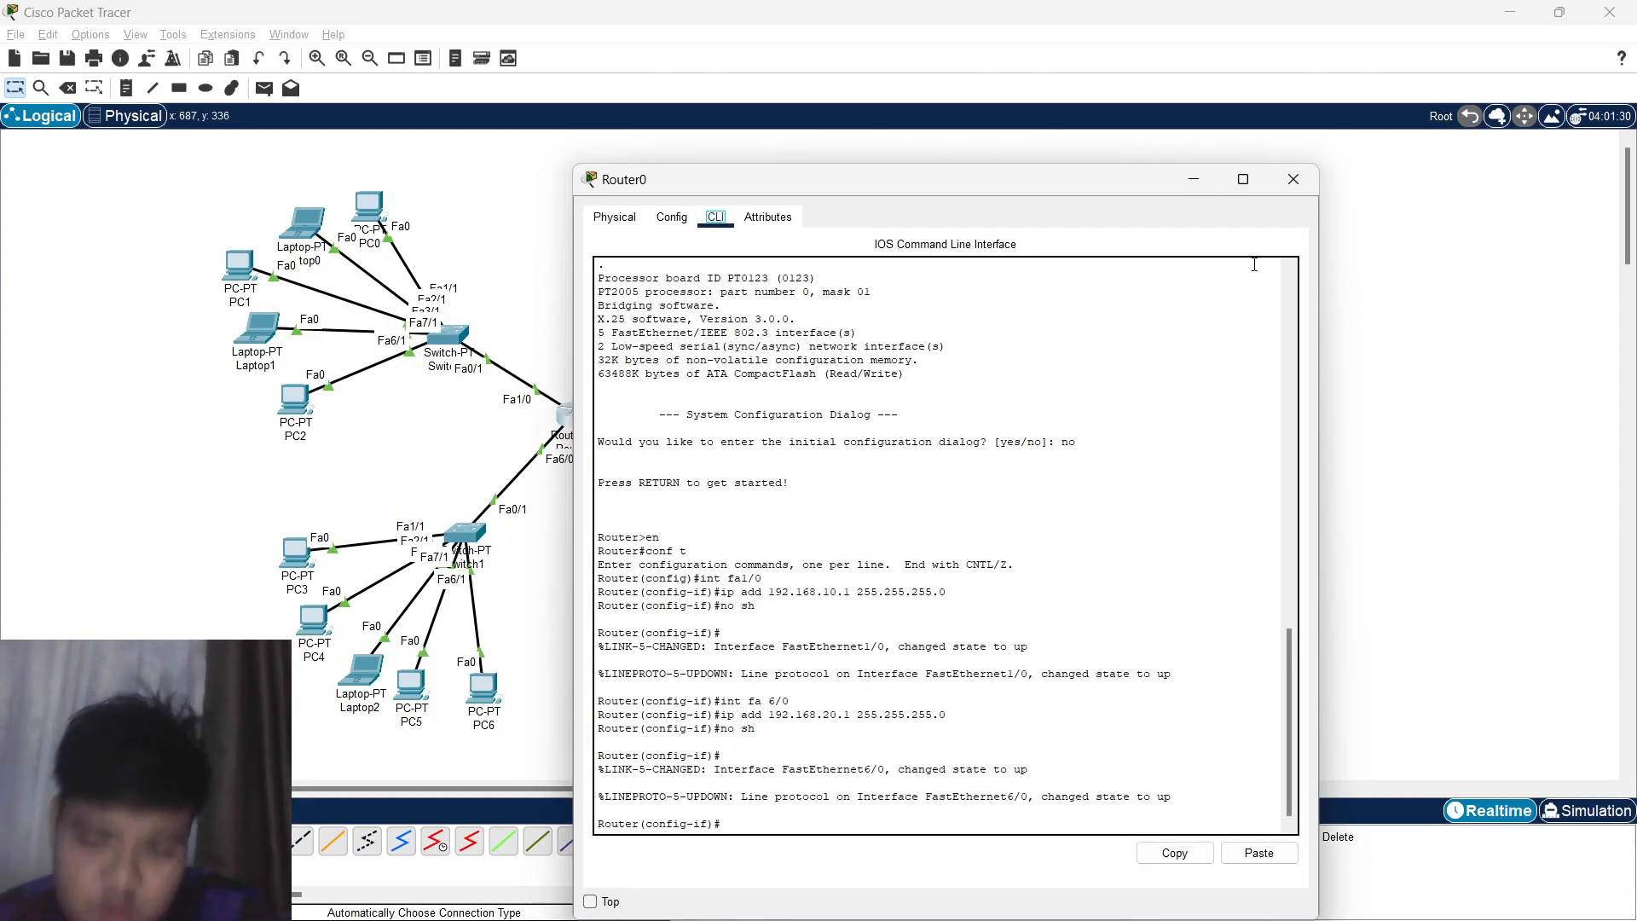
{"action": "left_click", "coordinate": [1293, 180]}
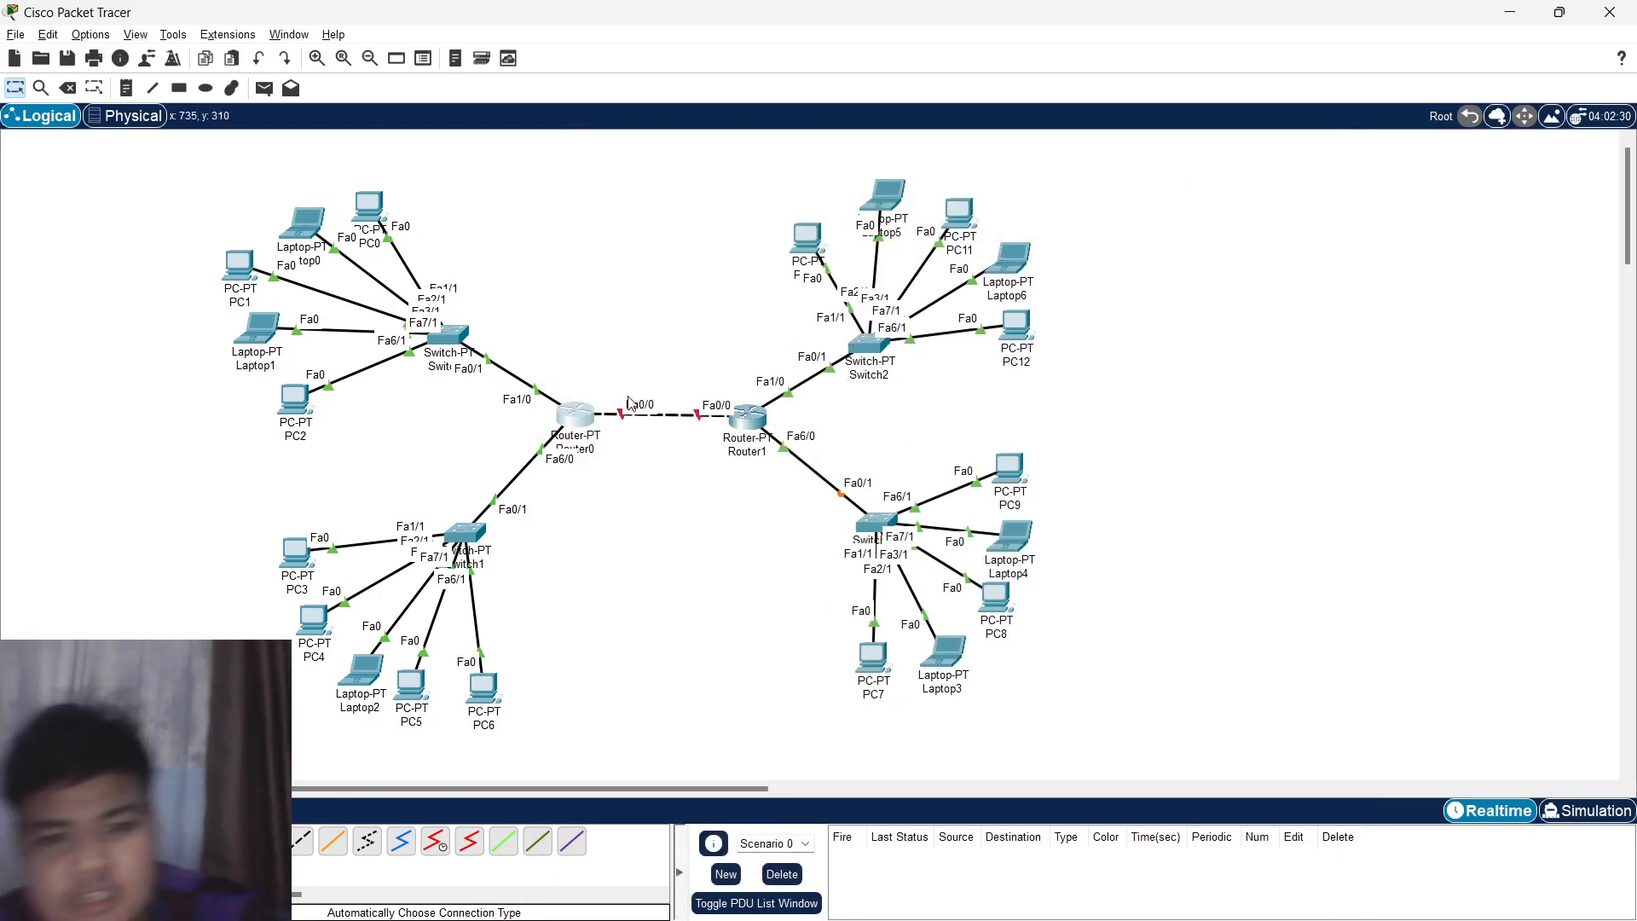
Shift Router0 and Switch1 slightly, and move PC0, Laptop0 and PC1 a little to the right in the topology.
{"action": "left_click_drag", "start_coordinate": [589, 428], "coordinate": [595, 422]}
{"action": "left_click_drag", "start_coordinate": [475, 540], "coordinate": [478, 537]}
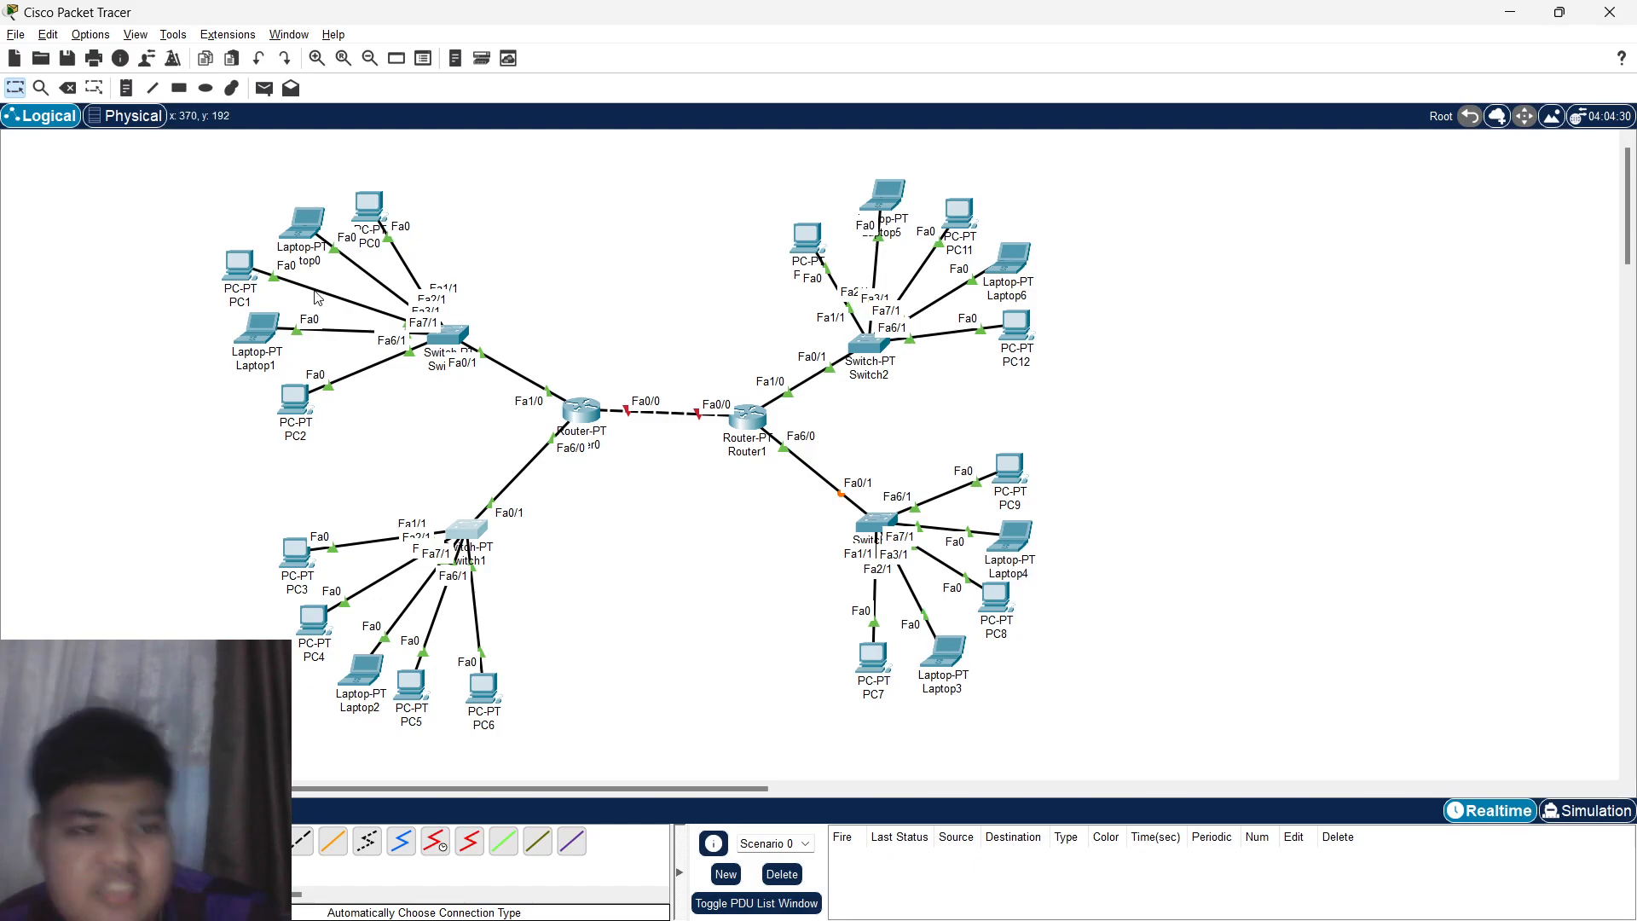
{"action": "left_click", "coordinate": [380, 195]}
{"action": "left_click_drag", "start_coordinate": [380, 194], "coordinate": [426, 192]}
{"action": "left_click_drag", "start_coordinate": [308, 222], "coordinate": [324, 221]}
{"action": "left_click_drag", "start_coordinate": [240, 264], "coordinate": [263, 270]}
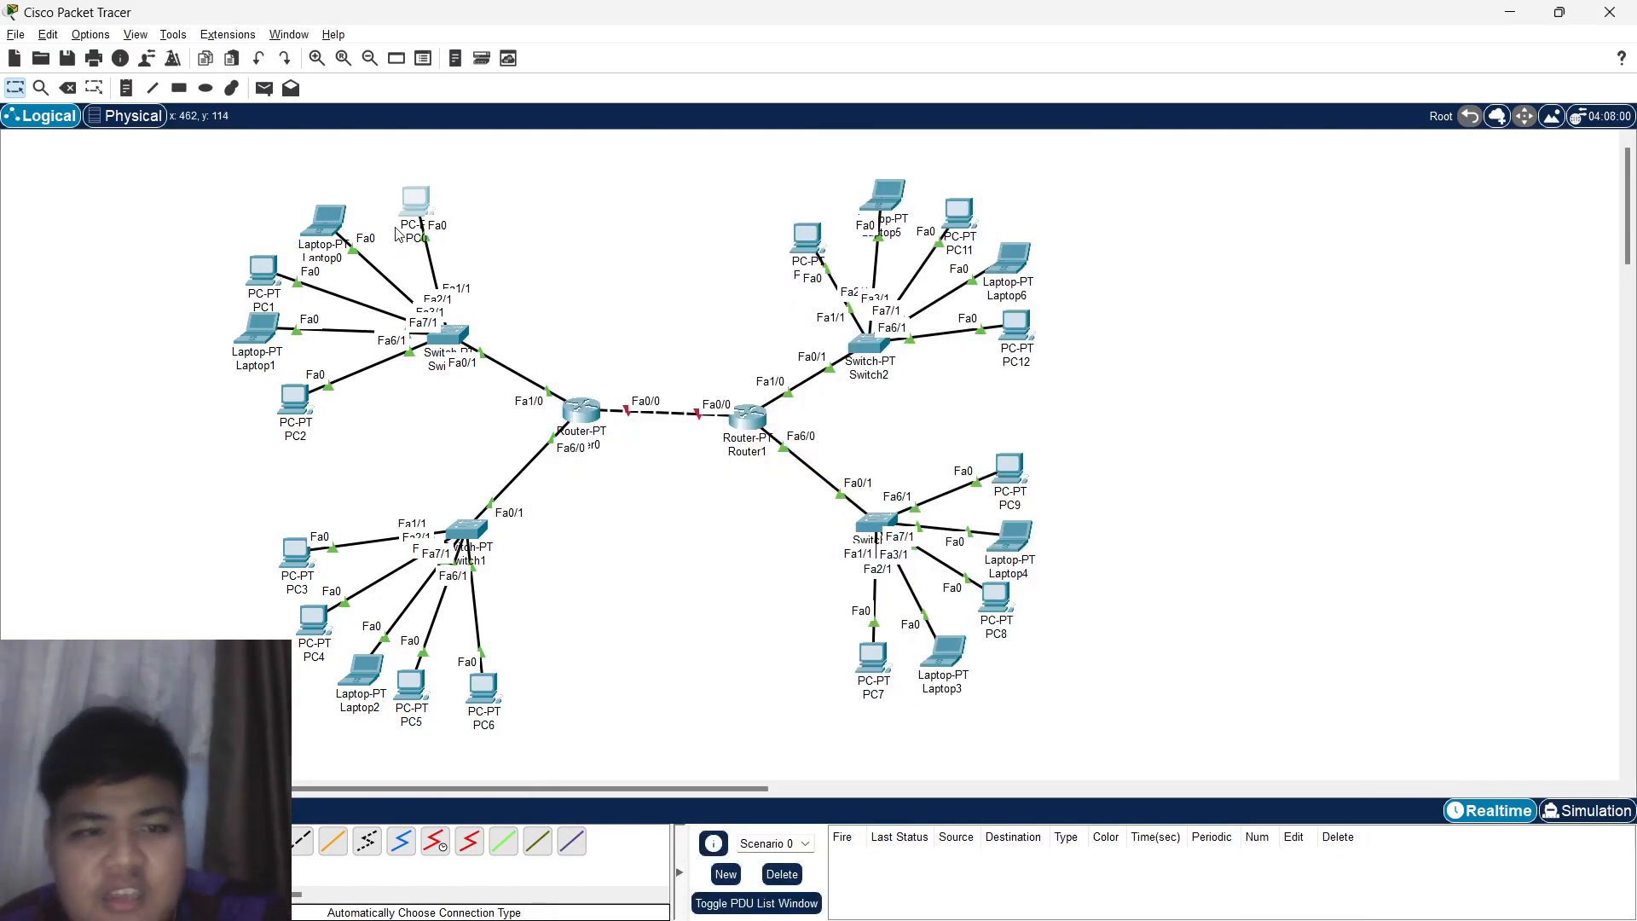
Configure PC0 with static IPv4 address 192.168.10.2, subnet mask 255.255.255.0 and default gateway 192.168.10.1.
{"action": "left_click", "coordinate": [409, 211]}
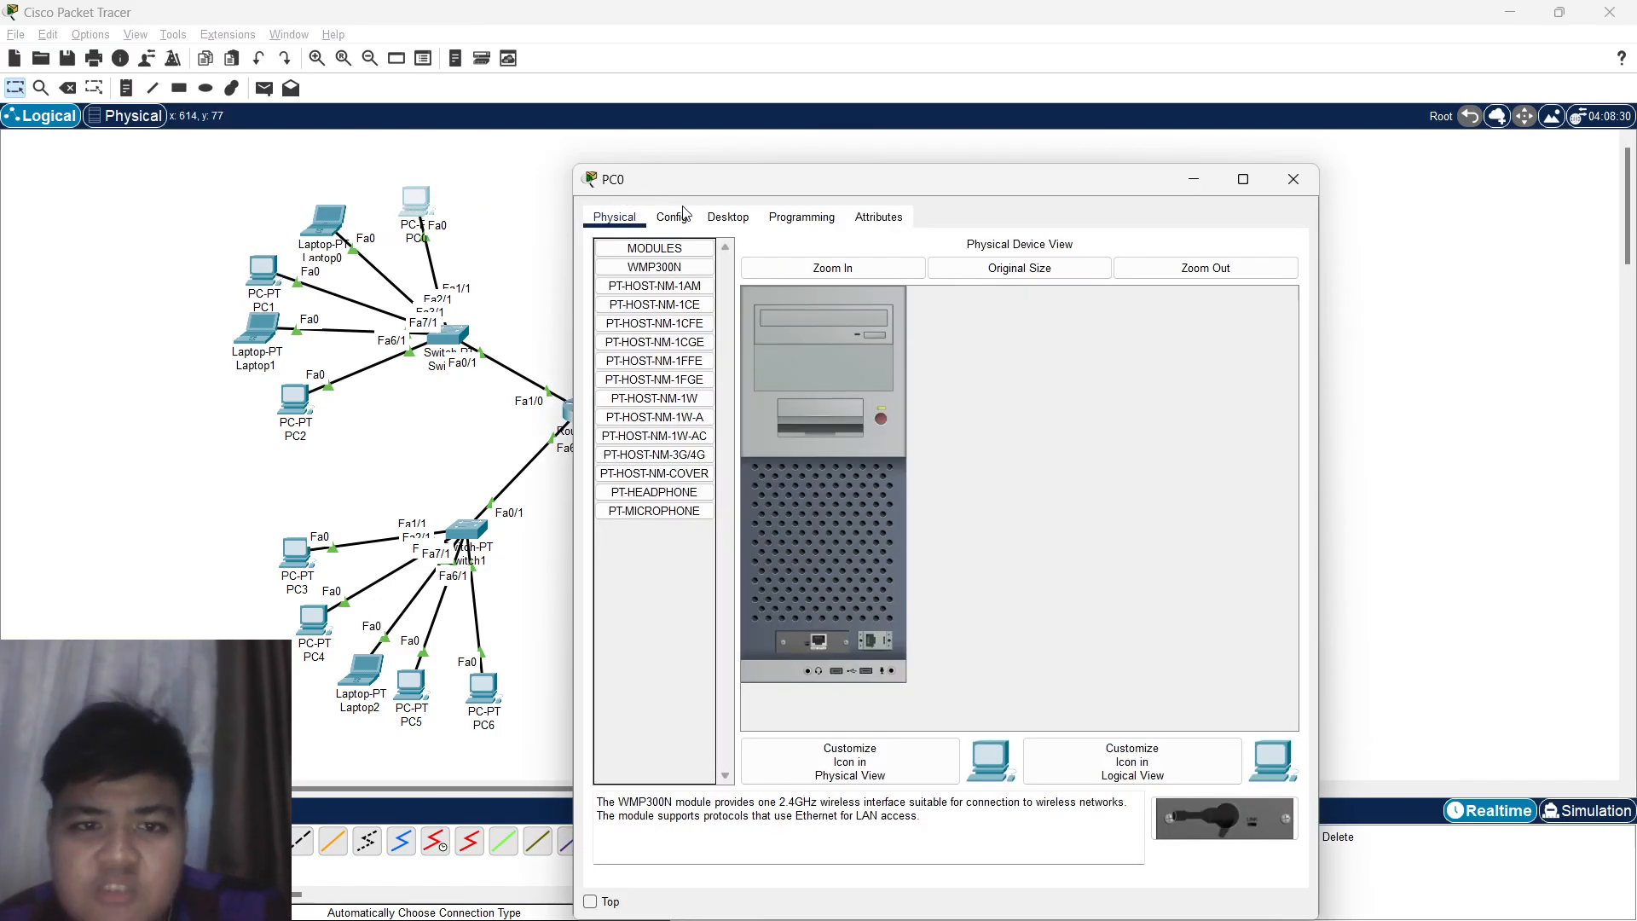
{"action": "left_click", "coordinate": [727, 217]}
{"action": "left_click", "coordinate": [661, 274]}
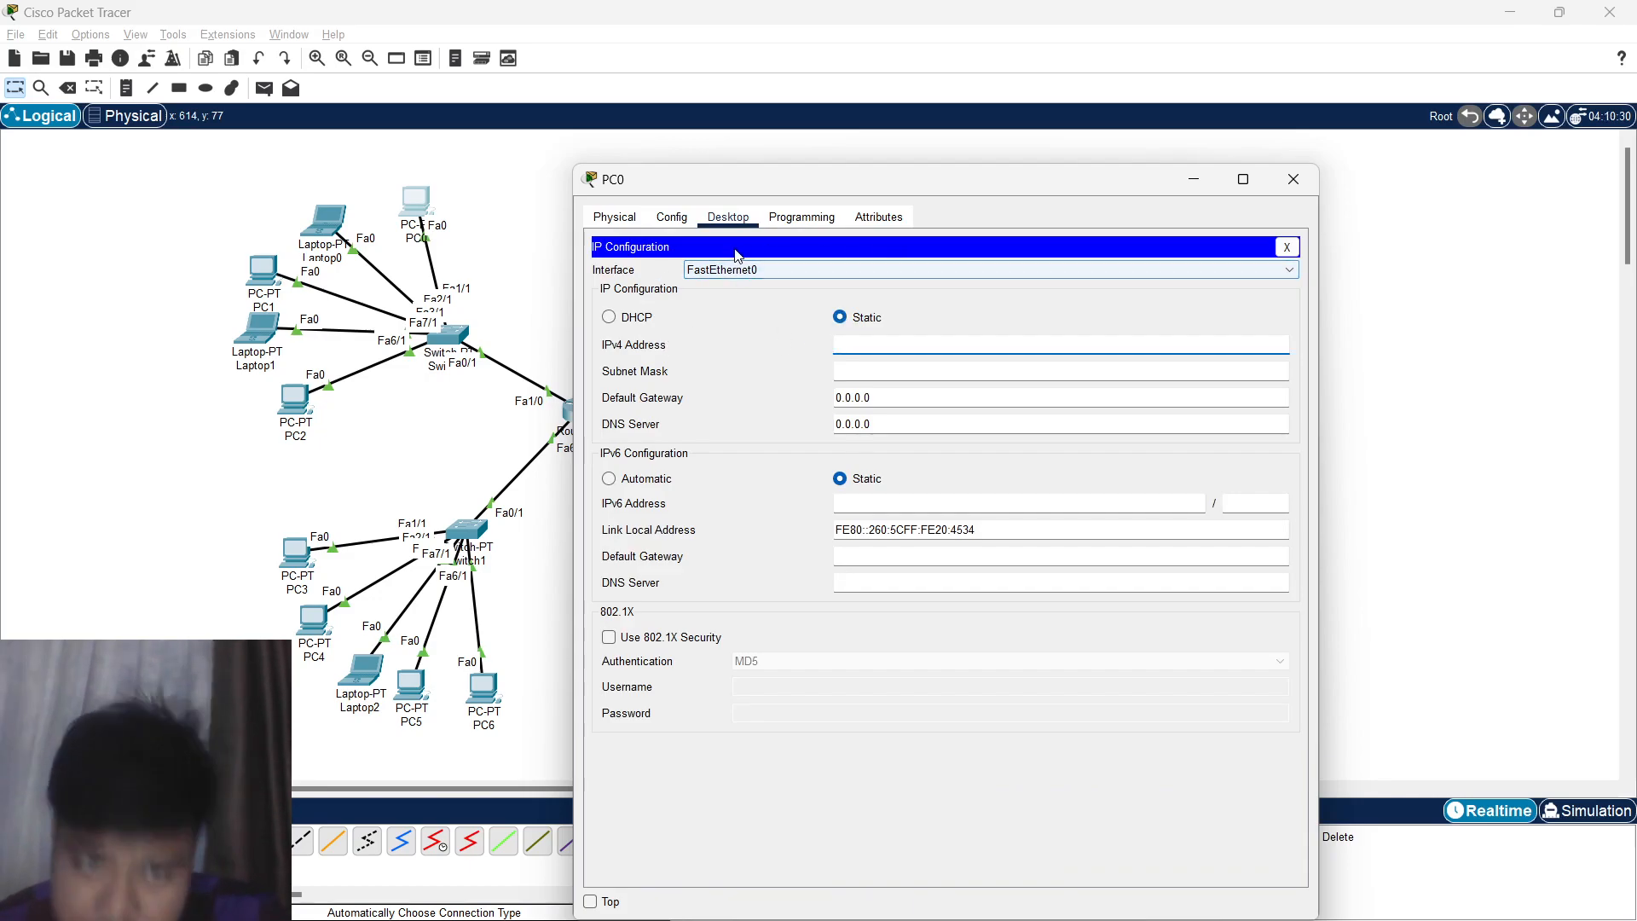
{"action": "type", "text": "192.168.10.2"}
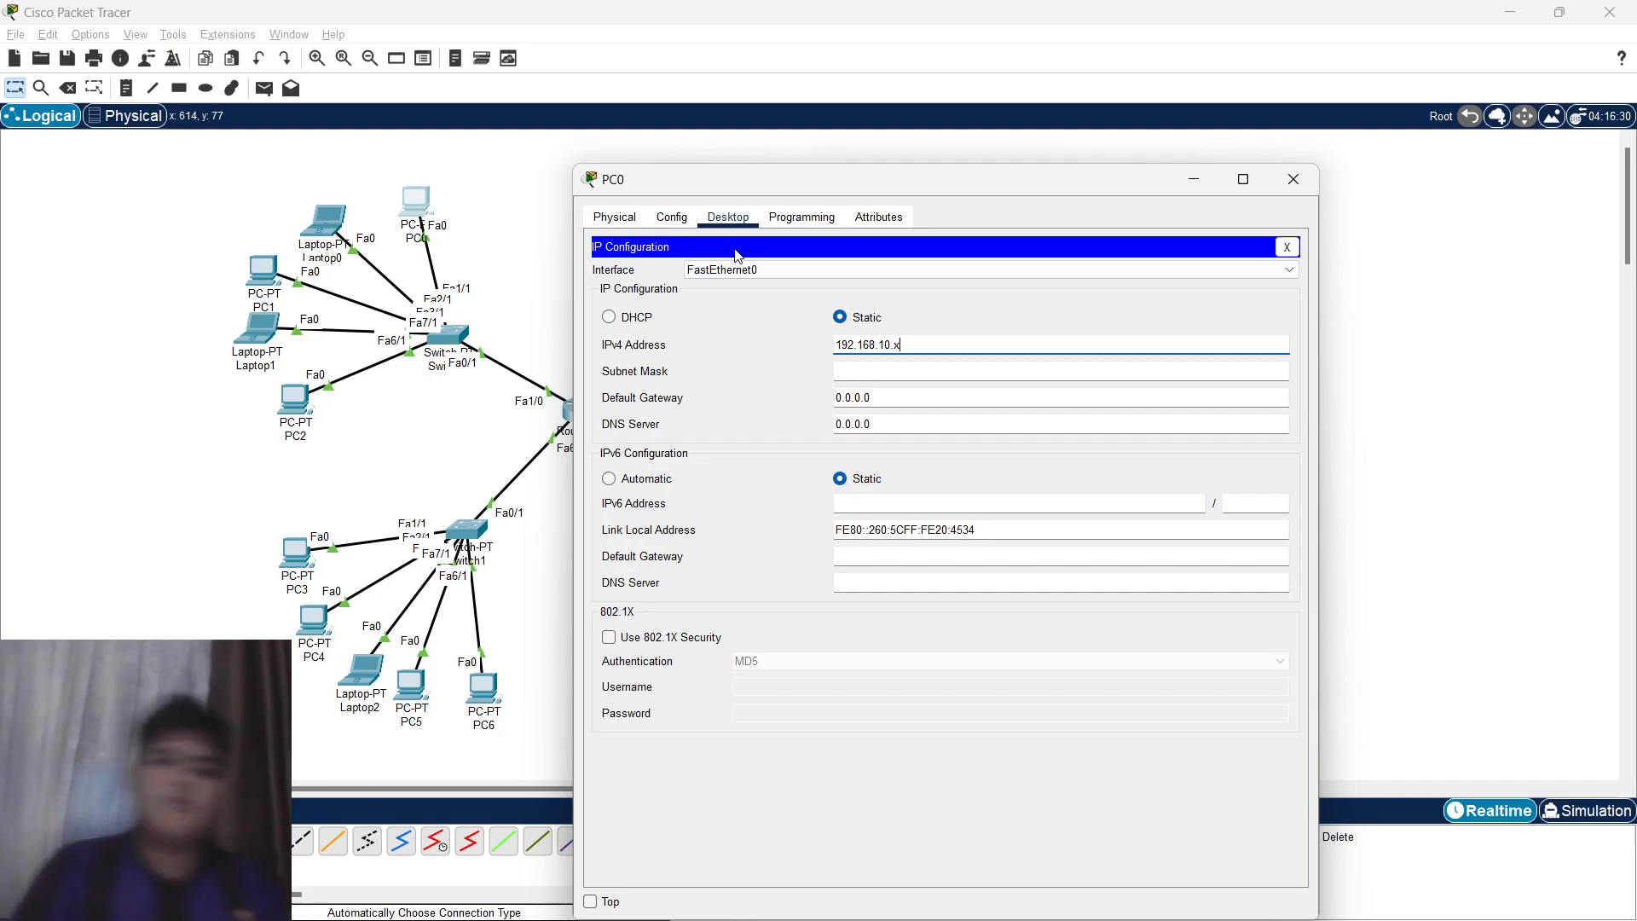
{"action": "left_click", "coordinate": [921, 370]}
{"action": "key", "text": "Tab"}
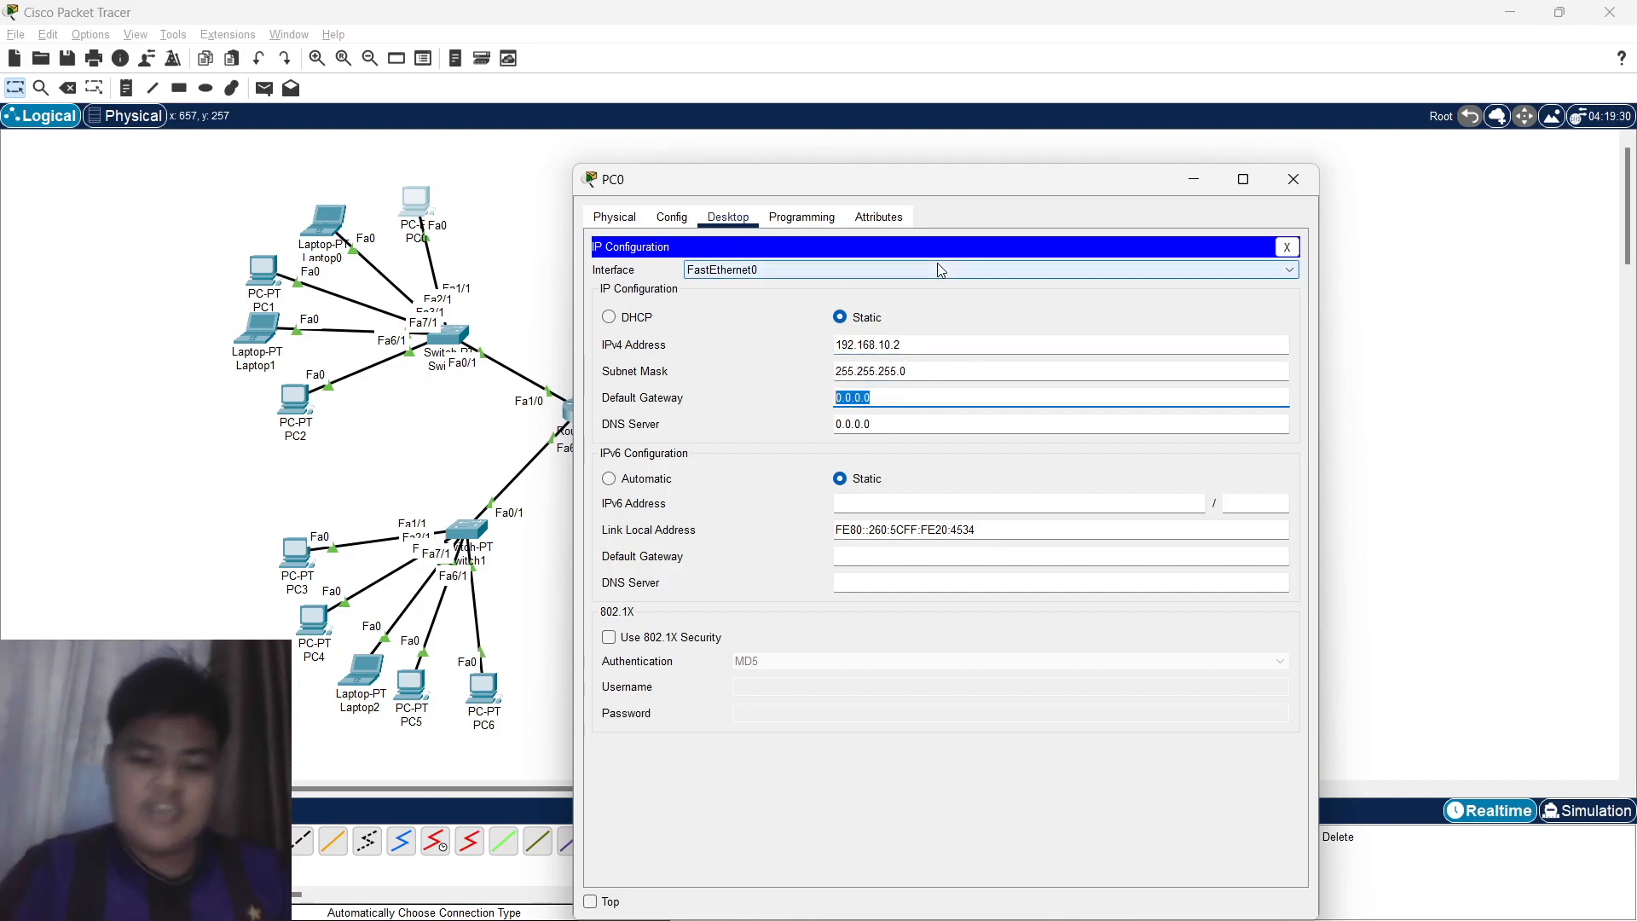
{"action": "type", "text": "192.168.10.1"}
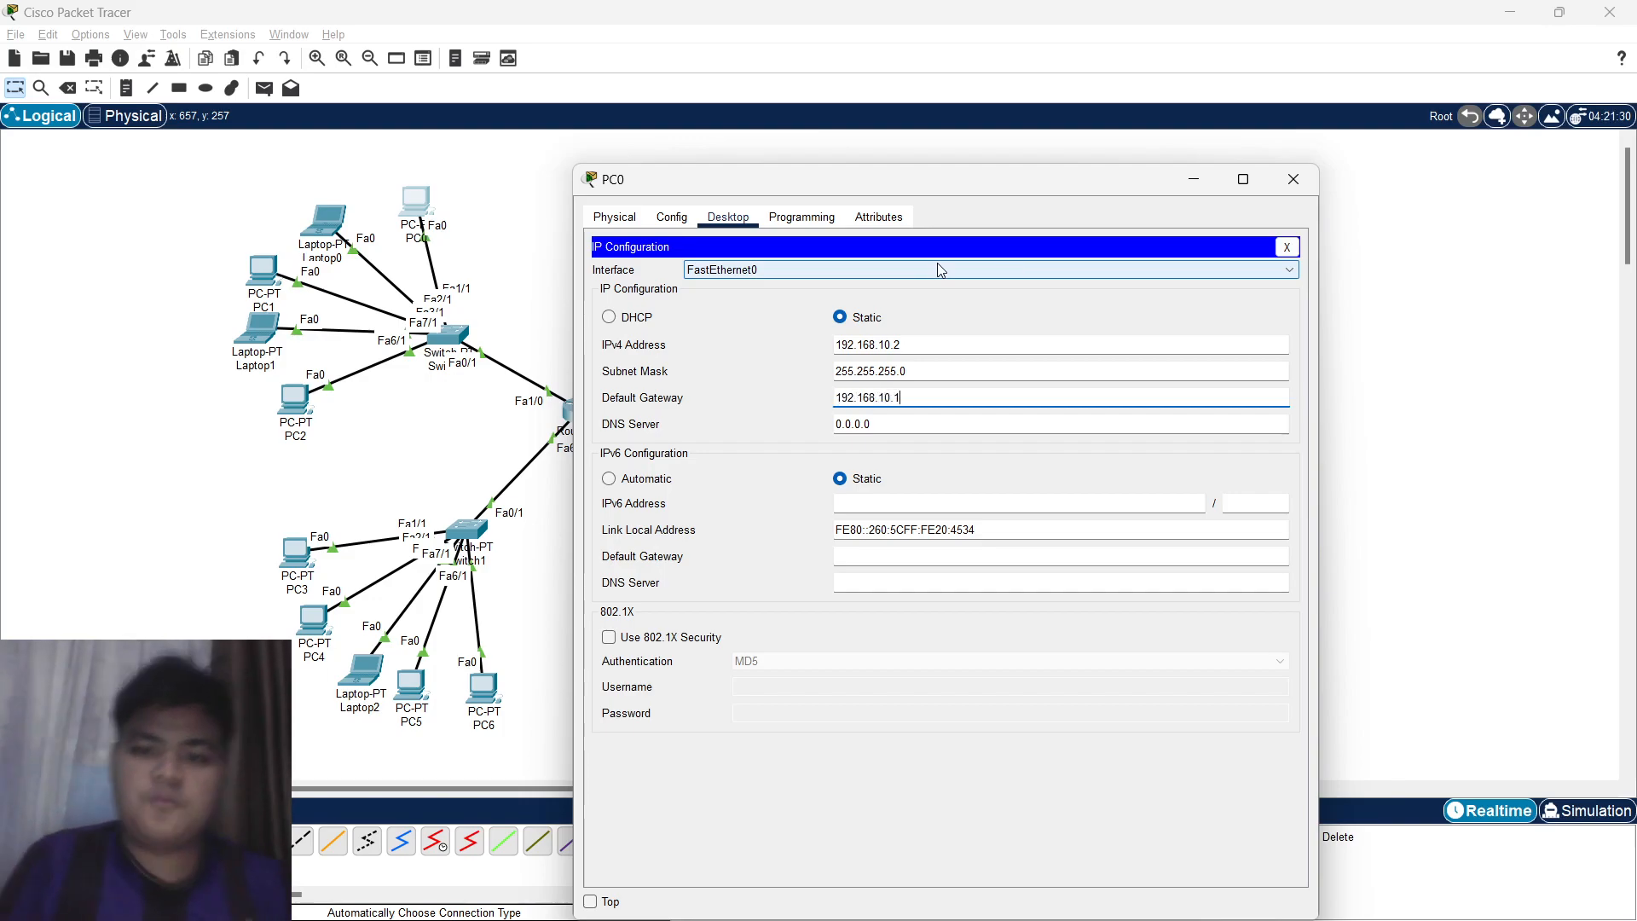
Check PC0's default gateway entry and close its IP configuration and device window.
{"action": "double_click", "coordinate": [959, 398]}
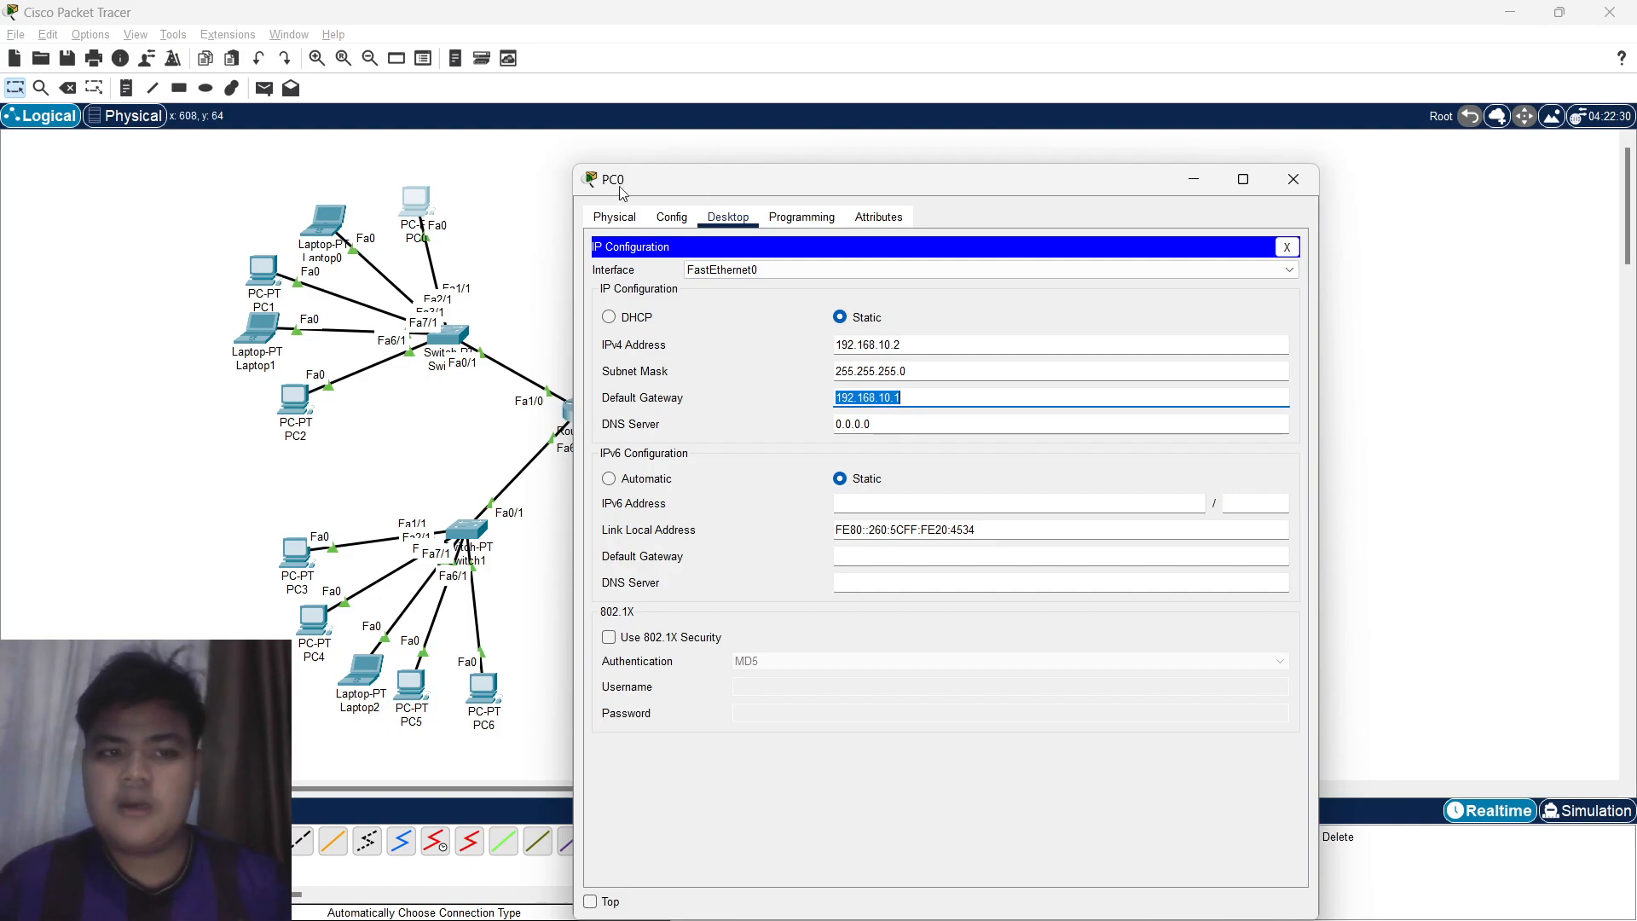
{"action": "left_click", "coordinate": [1287, 248]}
{"action": "left_click", "coordinate": [1294, 179]}
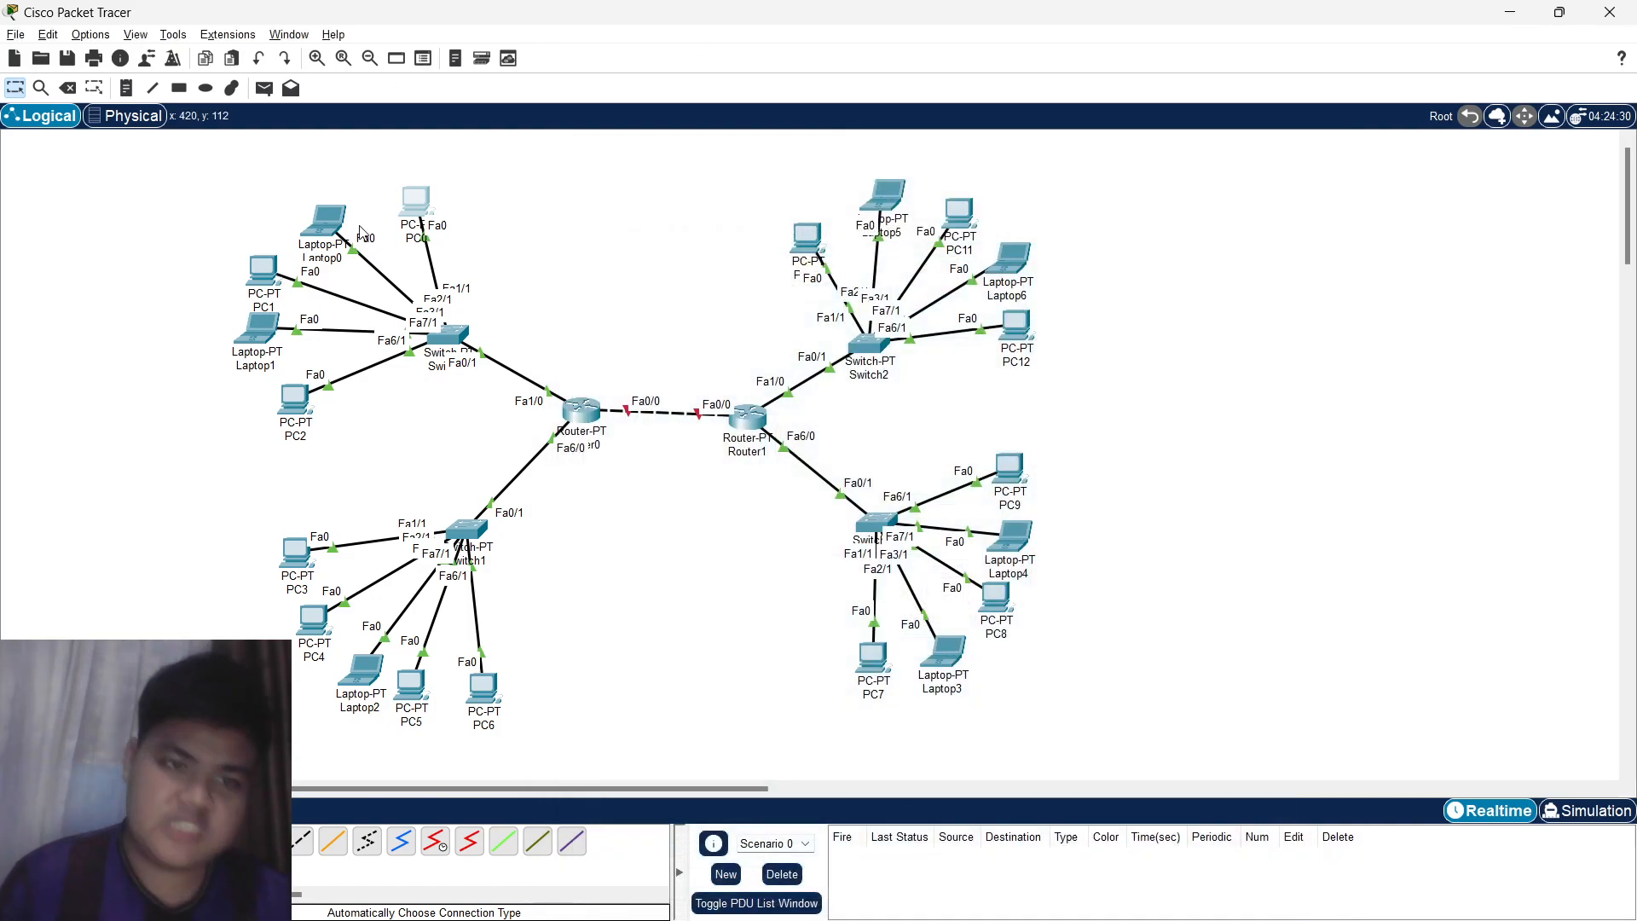
Configure Laptop0 with static IPv4 address 192.168.10.3, subnet mask 255.255.255.0 and default gateway 192.168.10.1.
{"action": "left_click", "coordinate": [325, 222]}
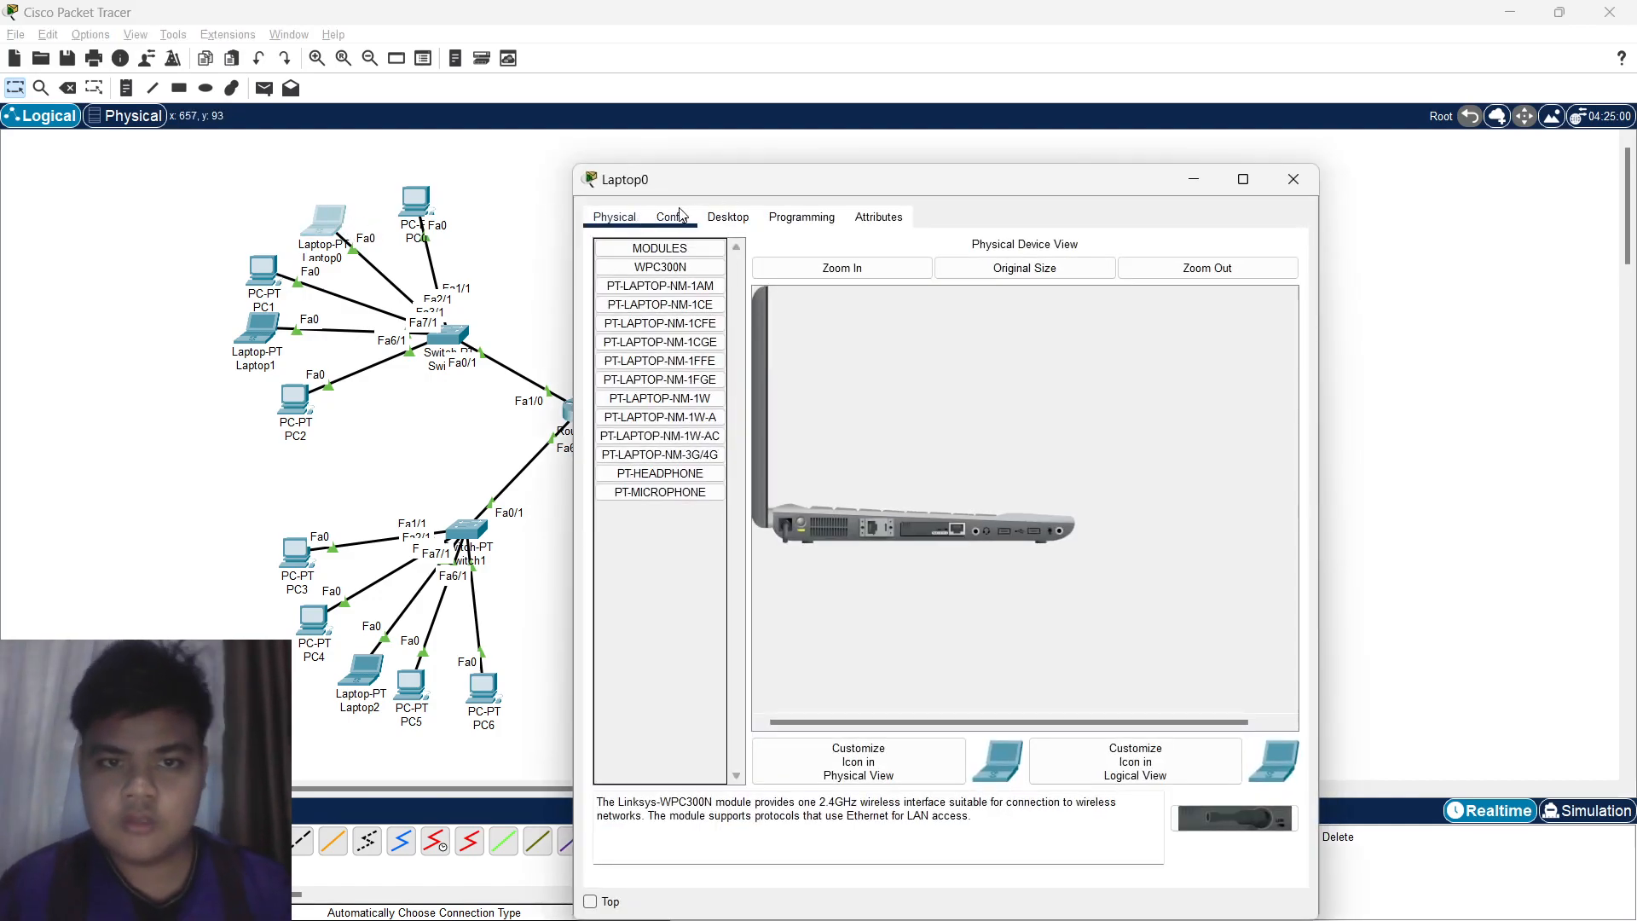
{"action": "left_click", "coordinate": [728, 217]}
{"action": "left_click", "coordinate": [674, 288]}
{"action": "left_click", "coordinate": [890, 341]}
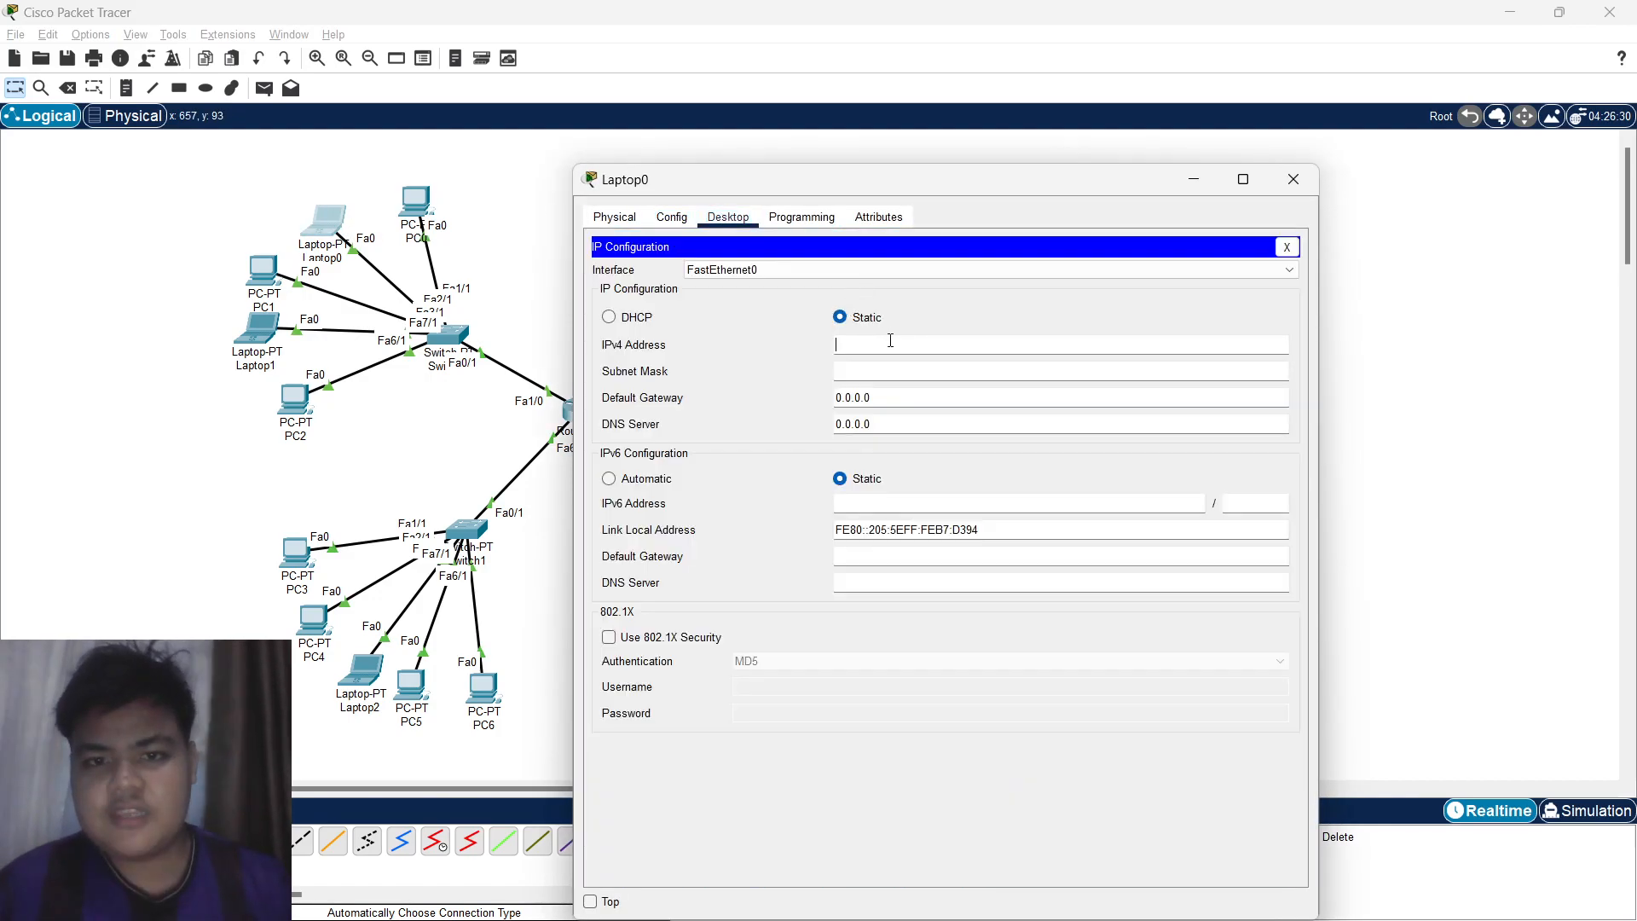
{"action": "type", "text": "192.168.10.1"}
{"action": "left_click", "coordinate": [853, 371]}
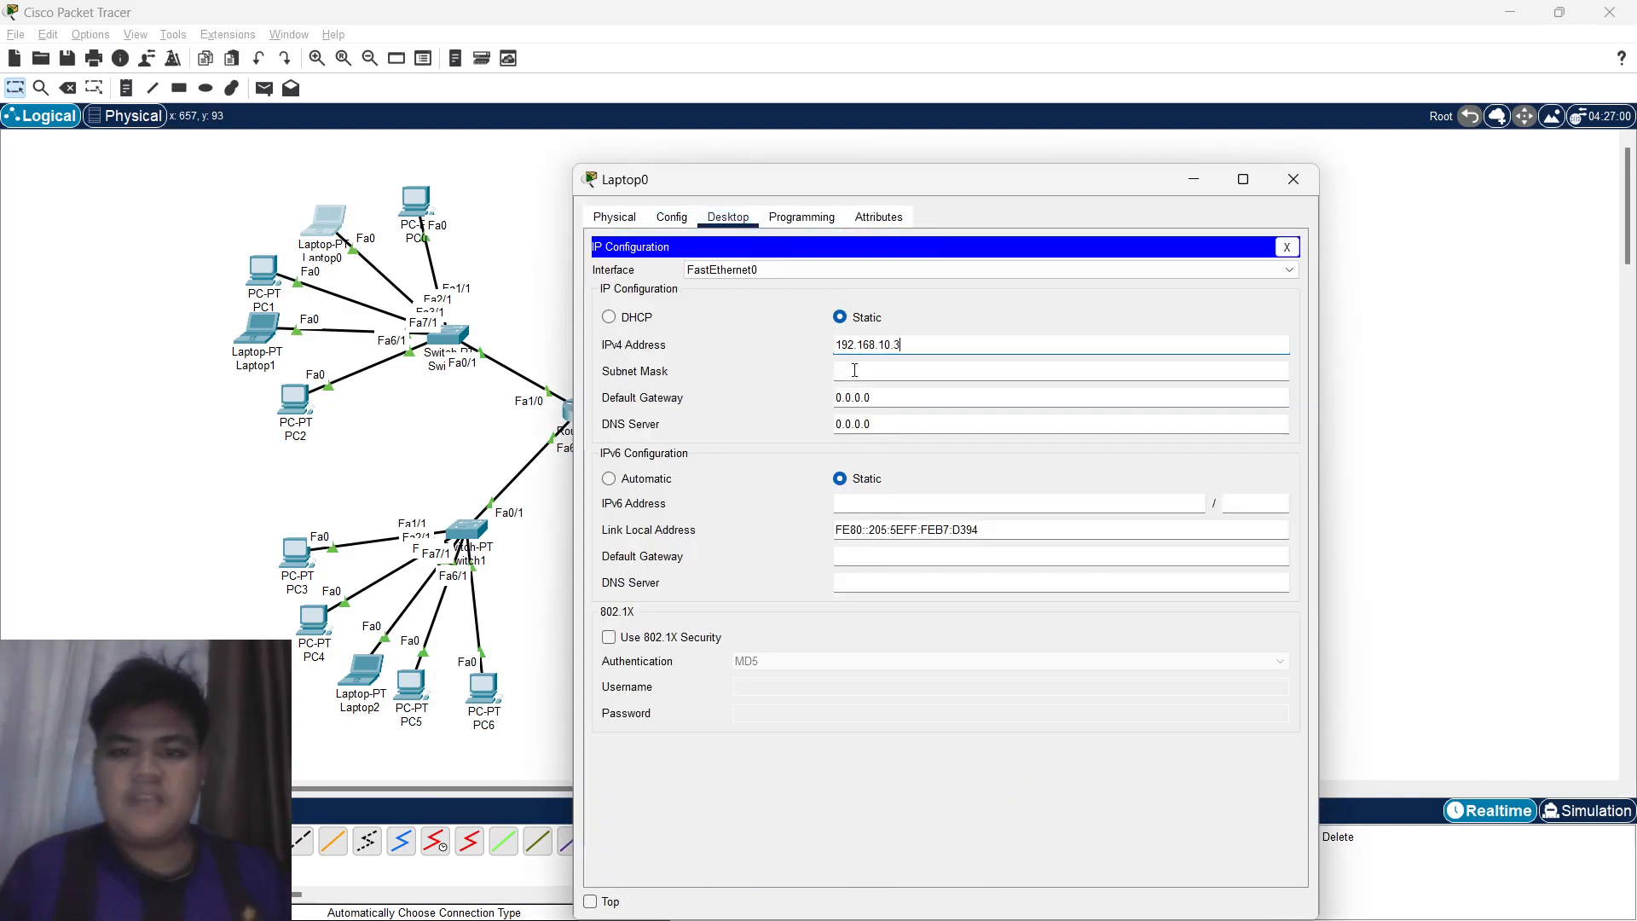
{"action": "triple_click", "coordinate": [927, 398]}
{"action": "type", "text": "192.168.10.1"}
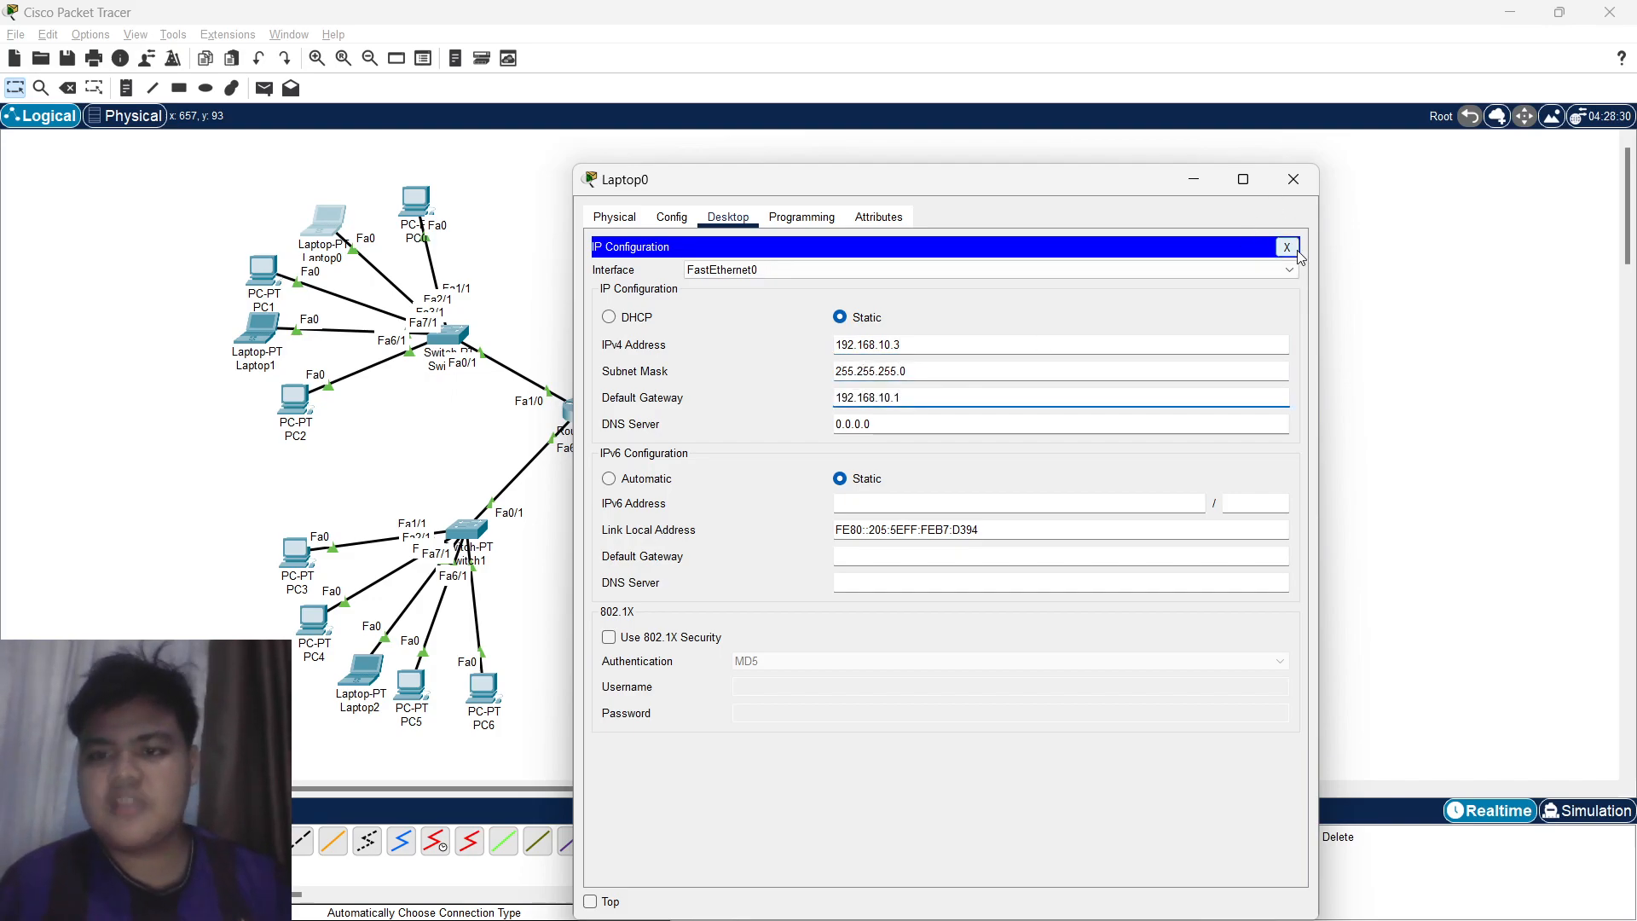
{"action": "left_click", "coordinate": [1287, 246]}
{"action": "left_click", "coordinate": [1294, 179]}
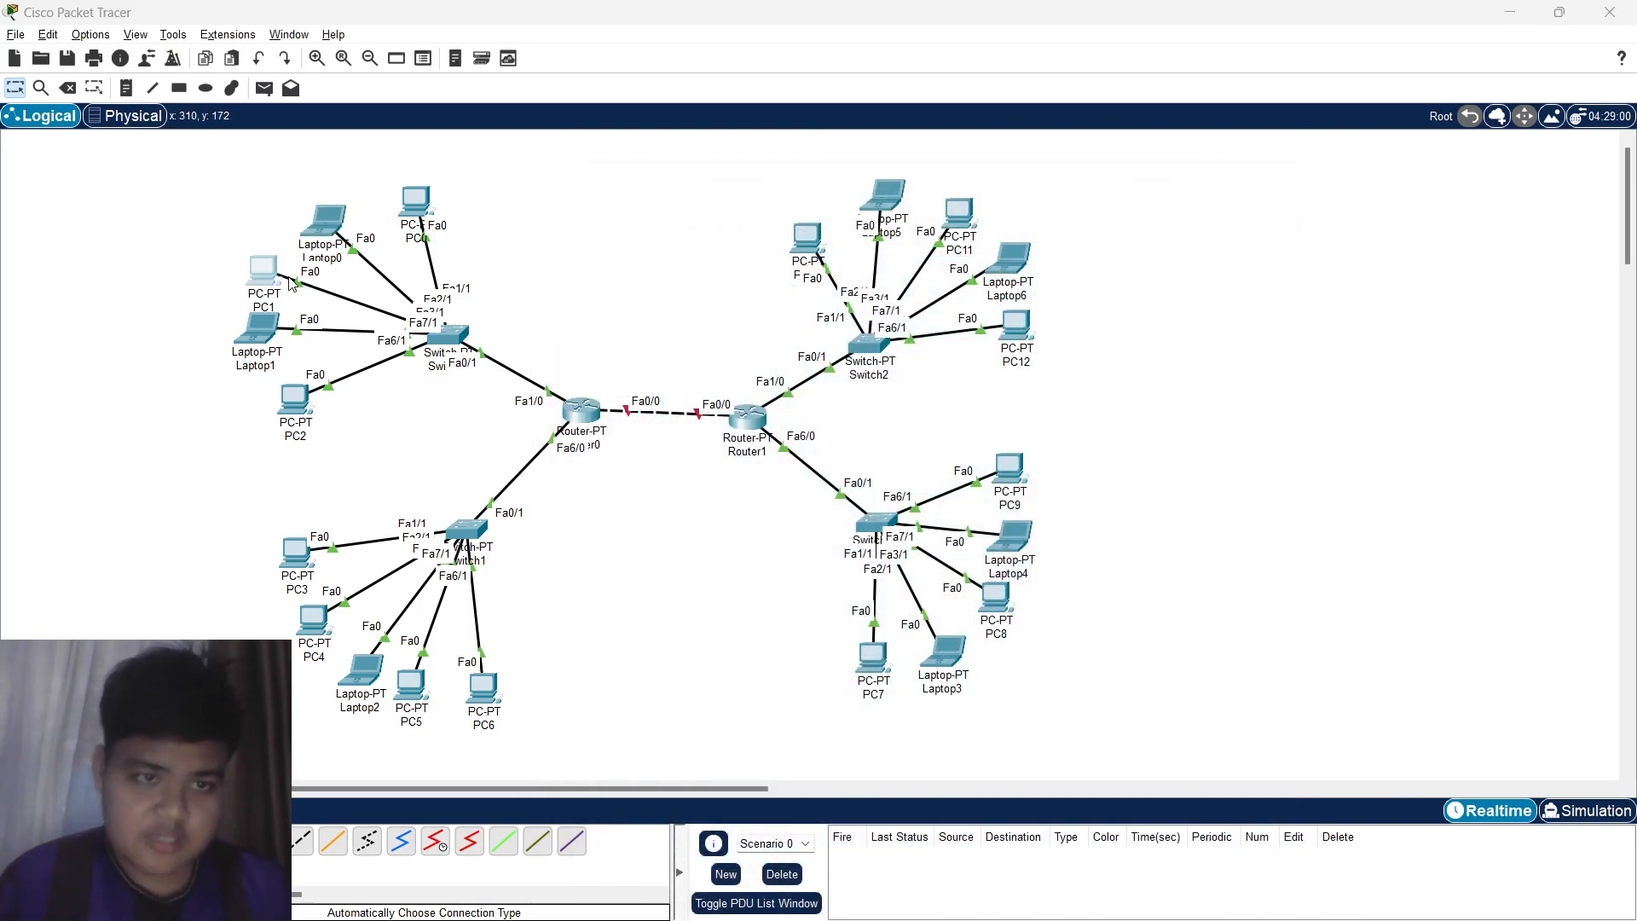
Configure PC1 with static IPv4 address 192.168.10.4, subnet mask 255.255.255.0 and default gateway 192.168.10.1.
{"action": "left_click", "coordinate": [266, 274]}
{"action": "left_click", "coordinate": [695, 219]}
{"action": "left_click", "coordinate": [723, 219]}
{"action": "left_click", "coordinate": [687, 273]}
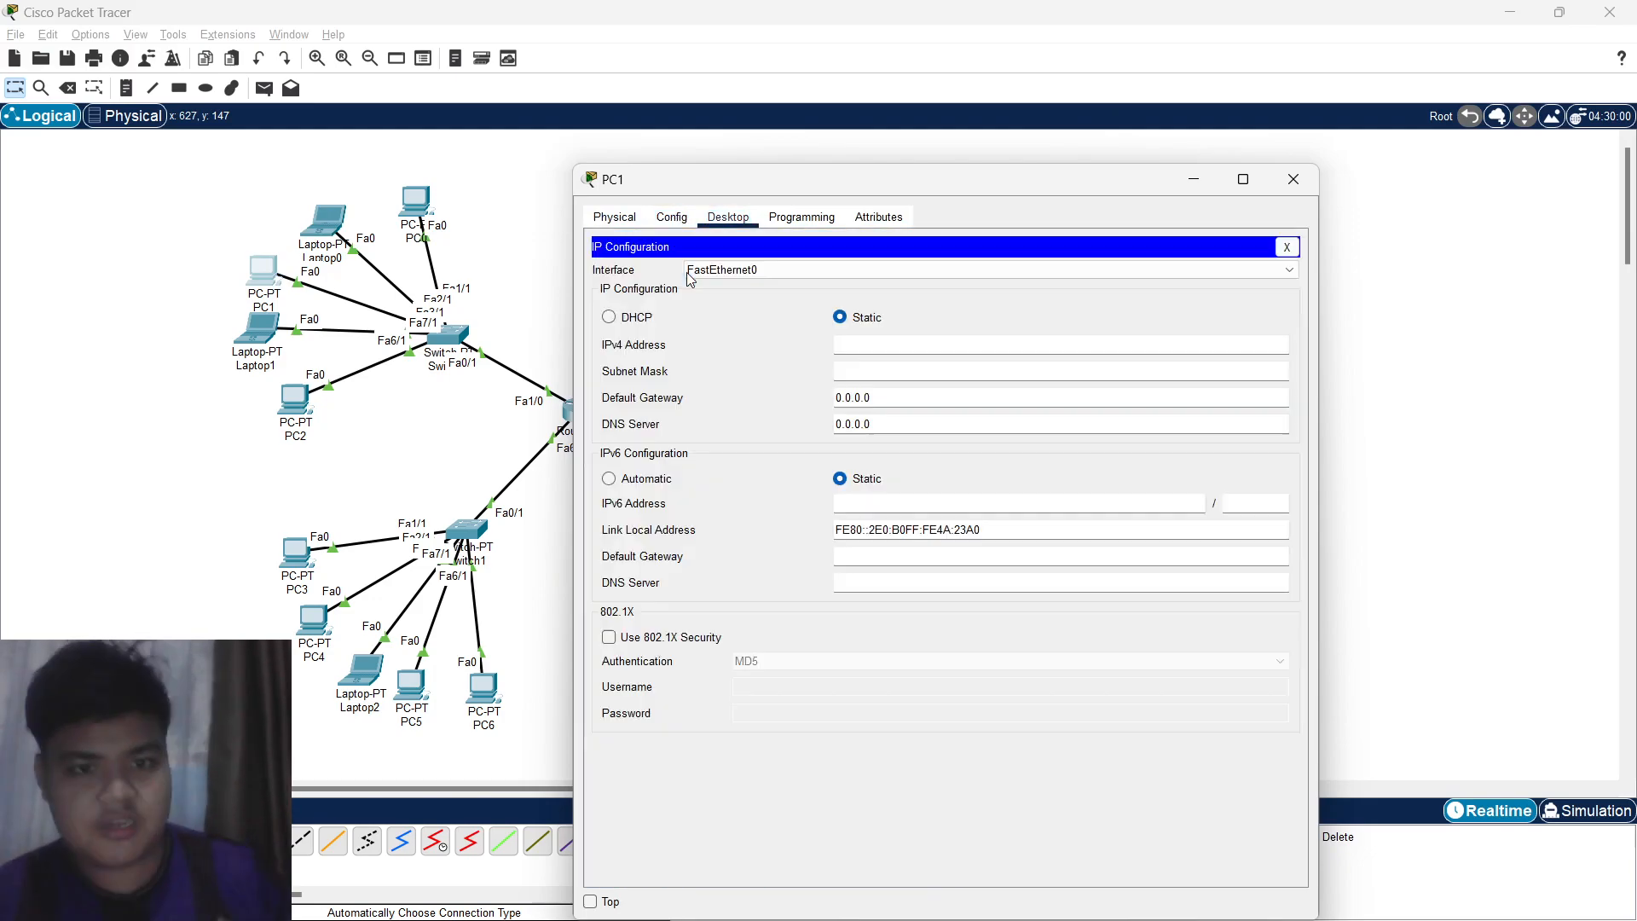
{"action": "left_click", "coordinate": [850, 351]}
{"action": "type", "text": "192.168.10.2"}
{"action": "left_click", "coordinate": [901, 372]}
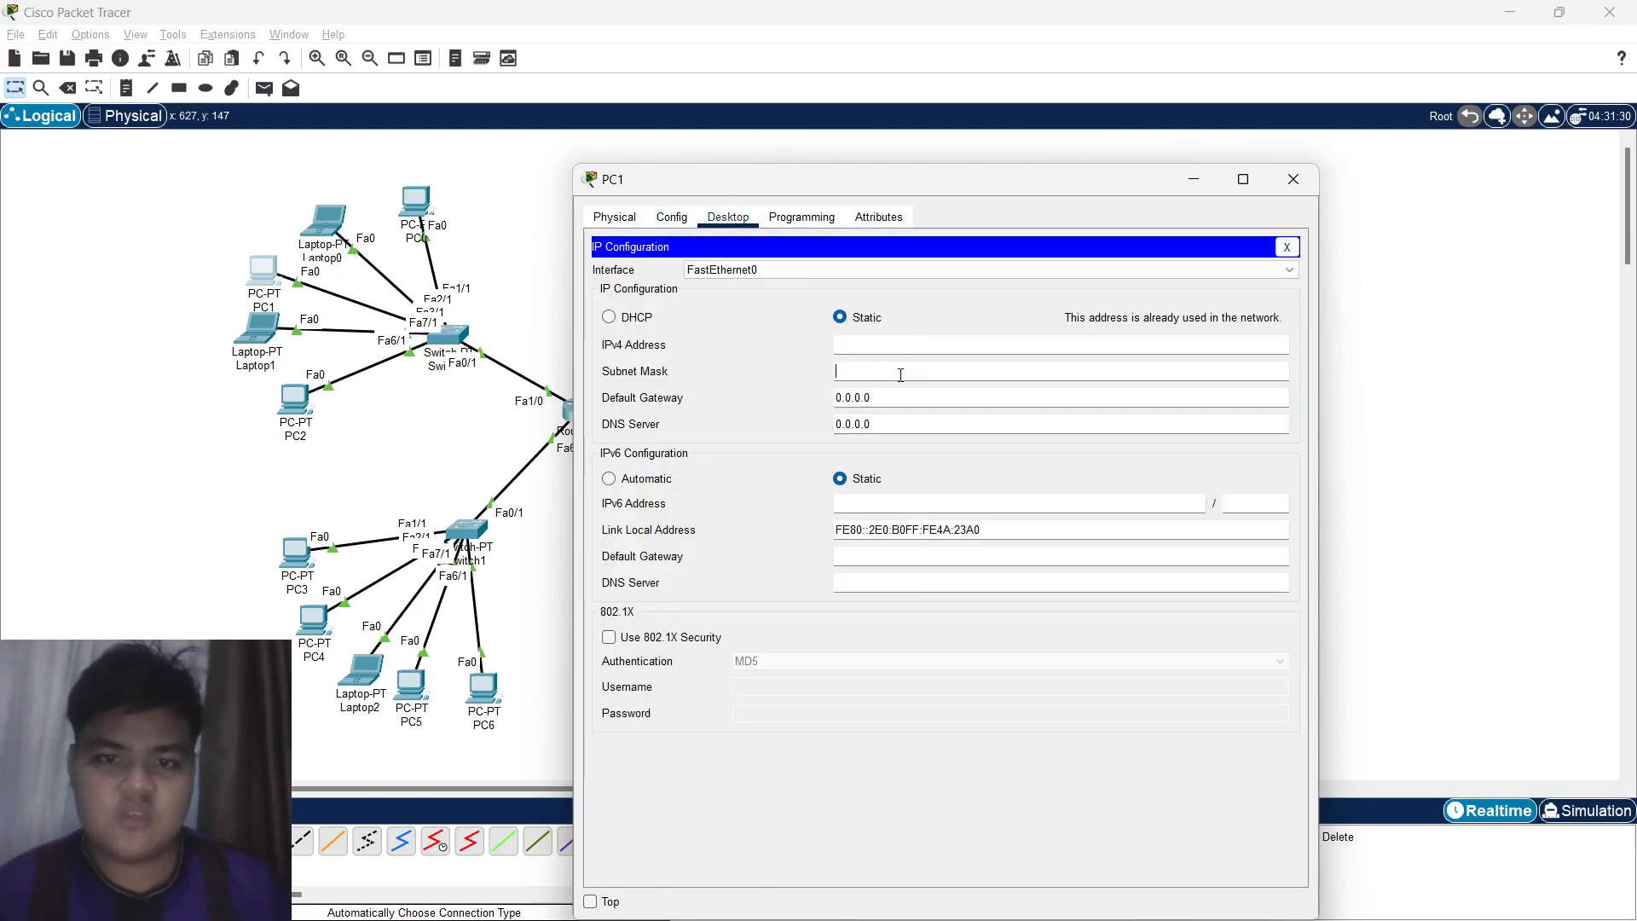
{"action": "type", "text": "192.168.10.1"}
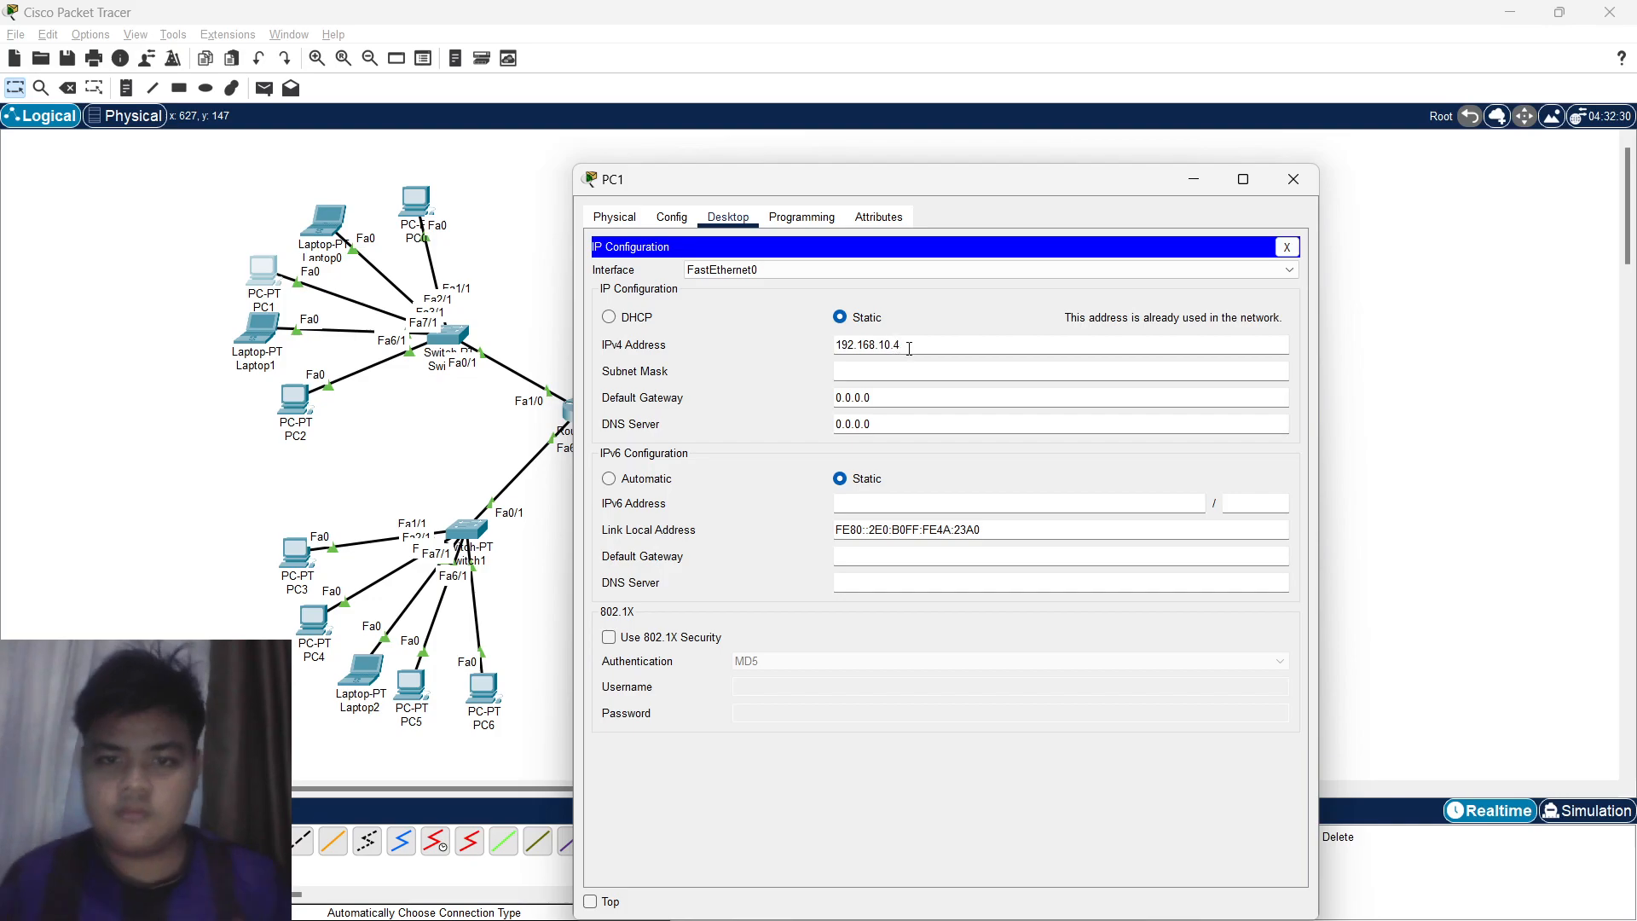
{"action": "left_click", "coordinate": [940, 367]}
{"action": "type", "text": "192.168.10.1"}
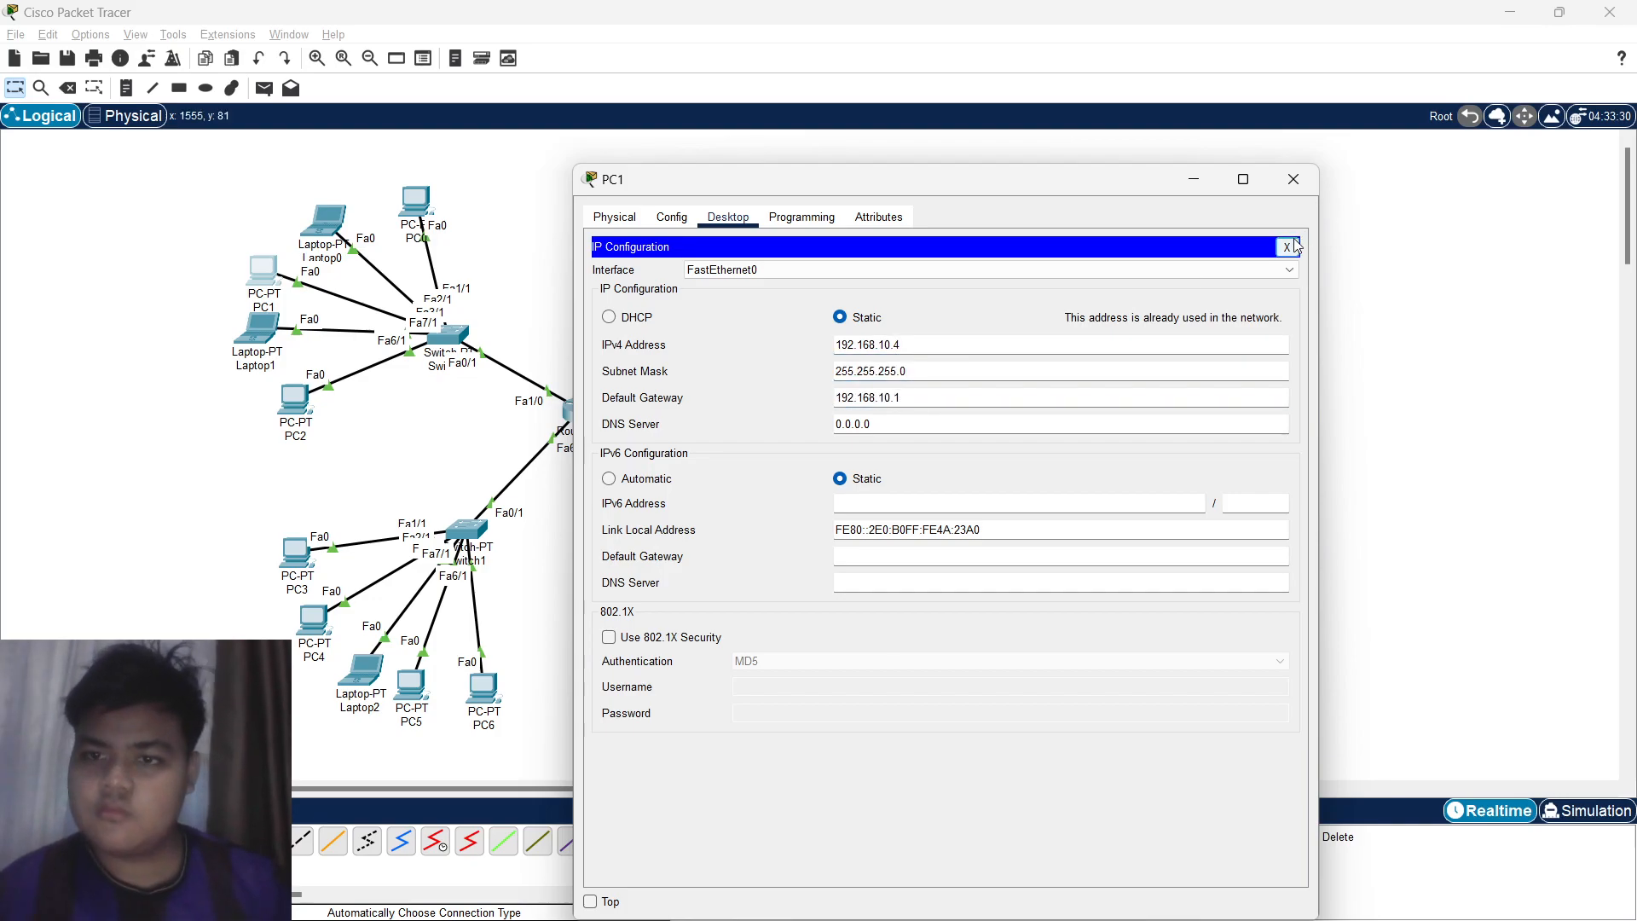
{"action": "left_click", "coordinate": [1287, 246]}
{"action": "left_click", "coordinate": [1293, 178]}
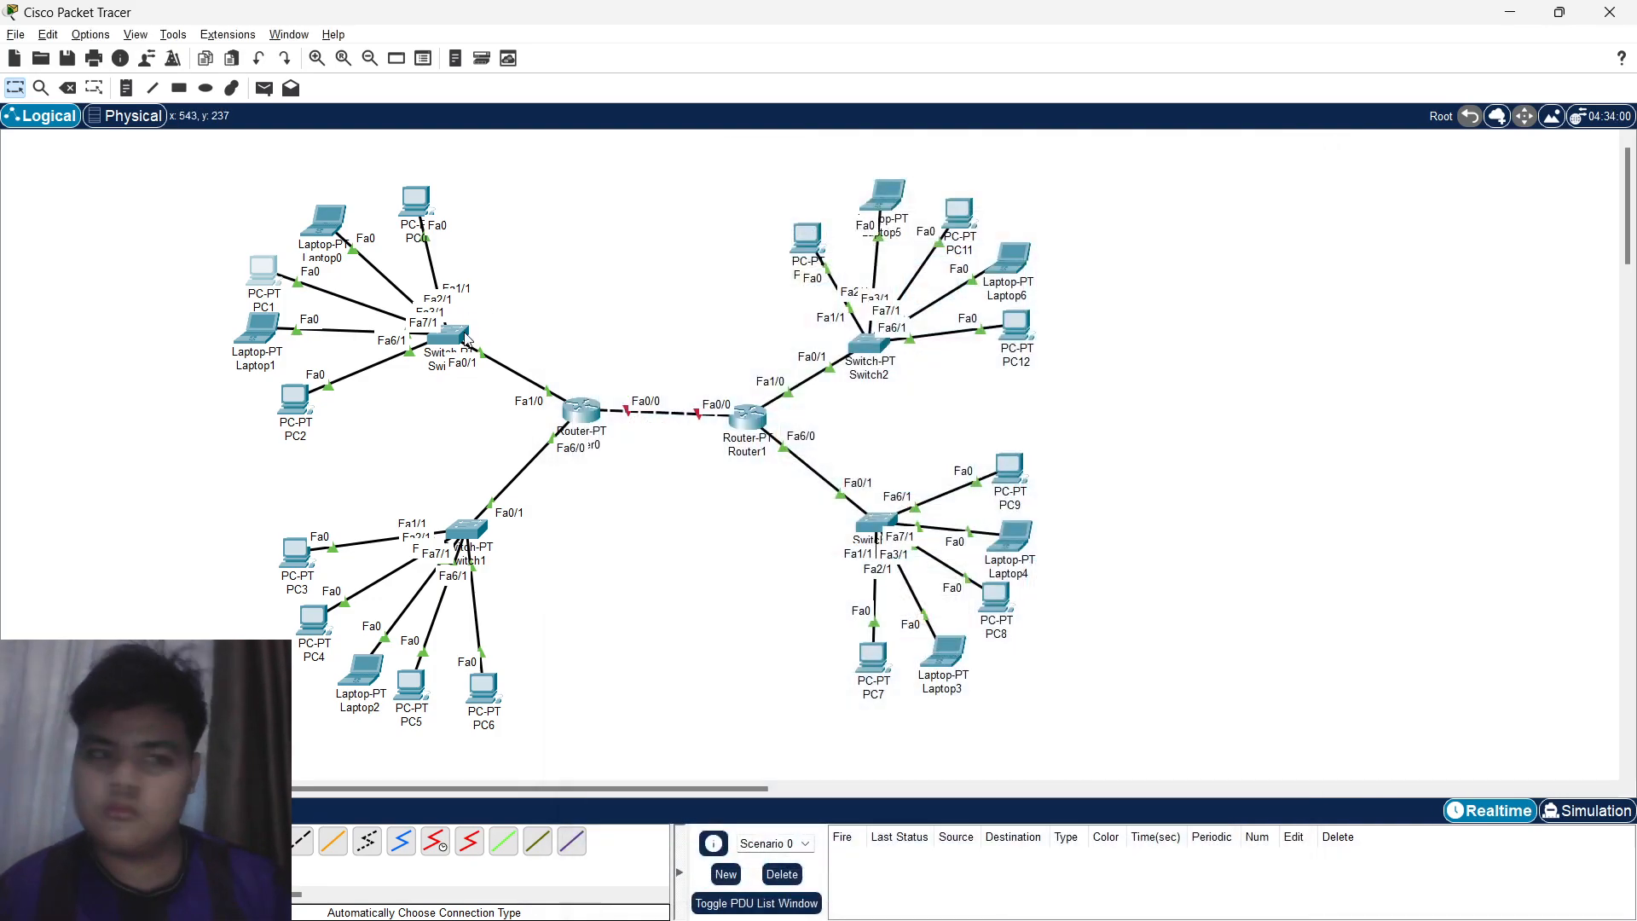
Configure Laptop1 with static IPv4 address 192.168.10.1, the default subnet mask and default gateway 192.168.10.1.
{"action": "left_click", "coordinate": [273, 351]}
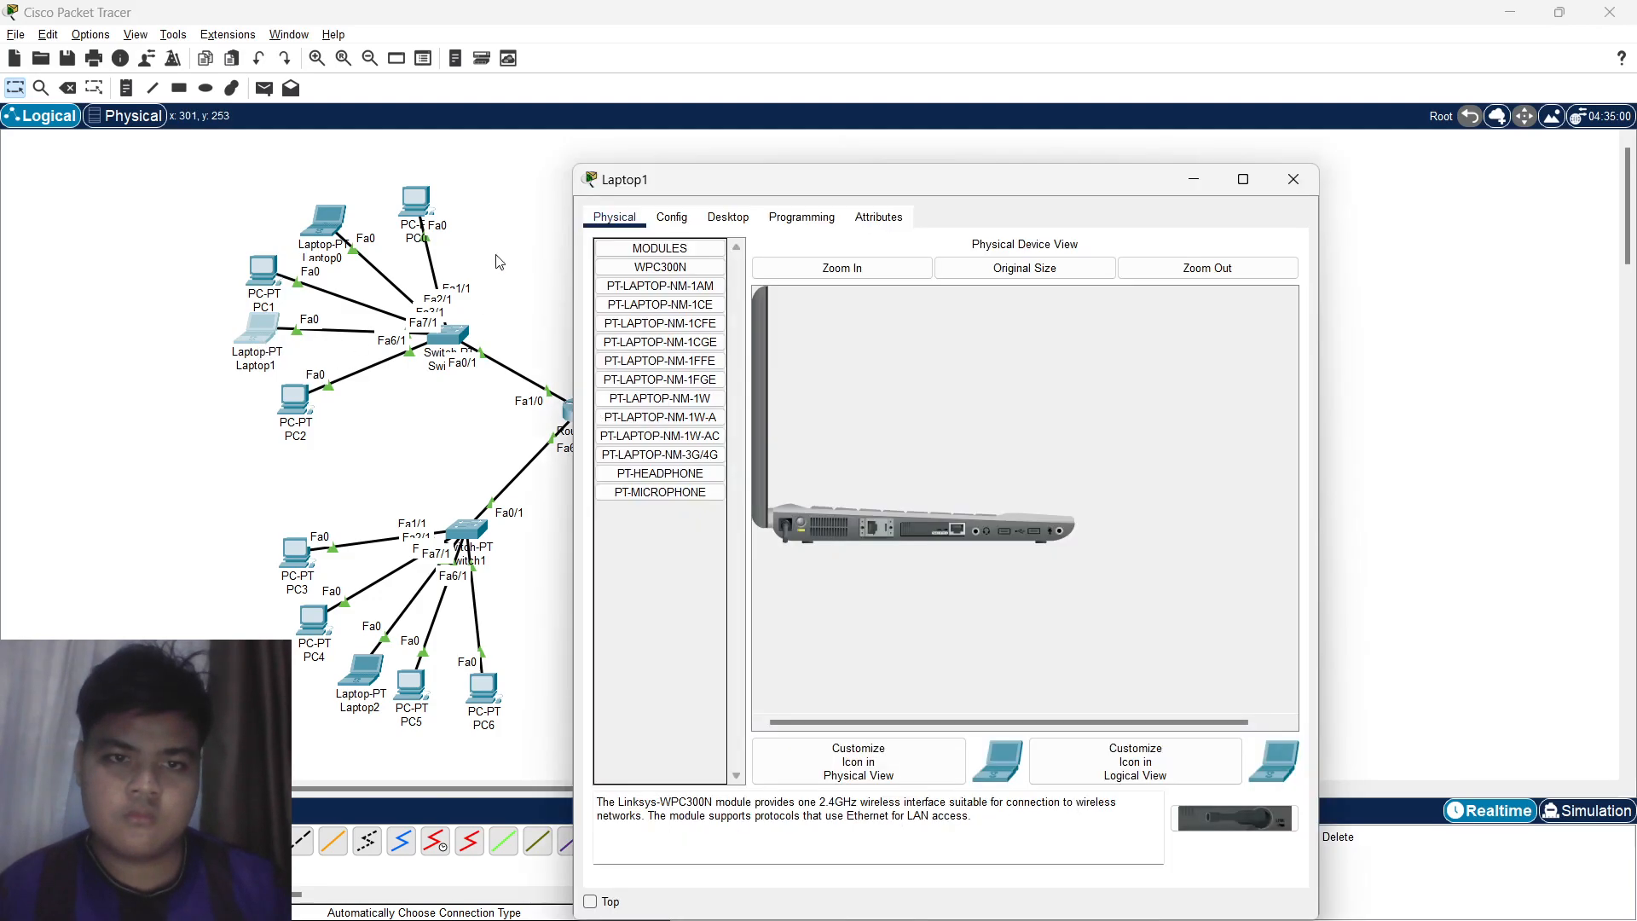
{"action": "left_click", "coordinate": [650, 221]}
{"action": "left_click", "coordinate": [728, 217]}
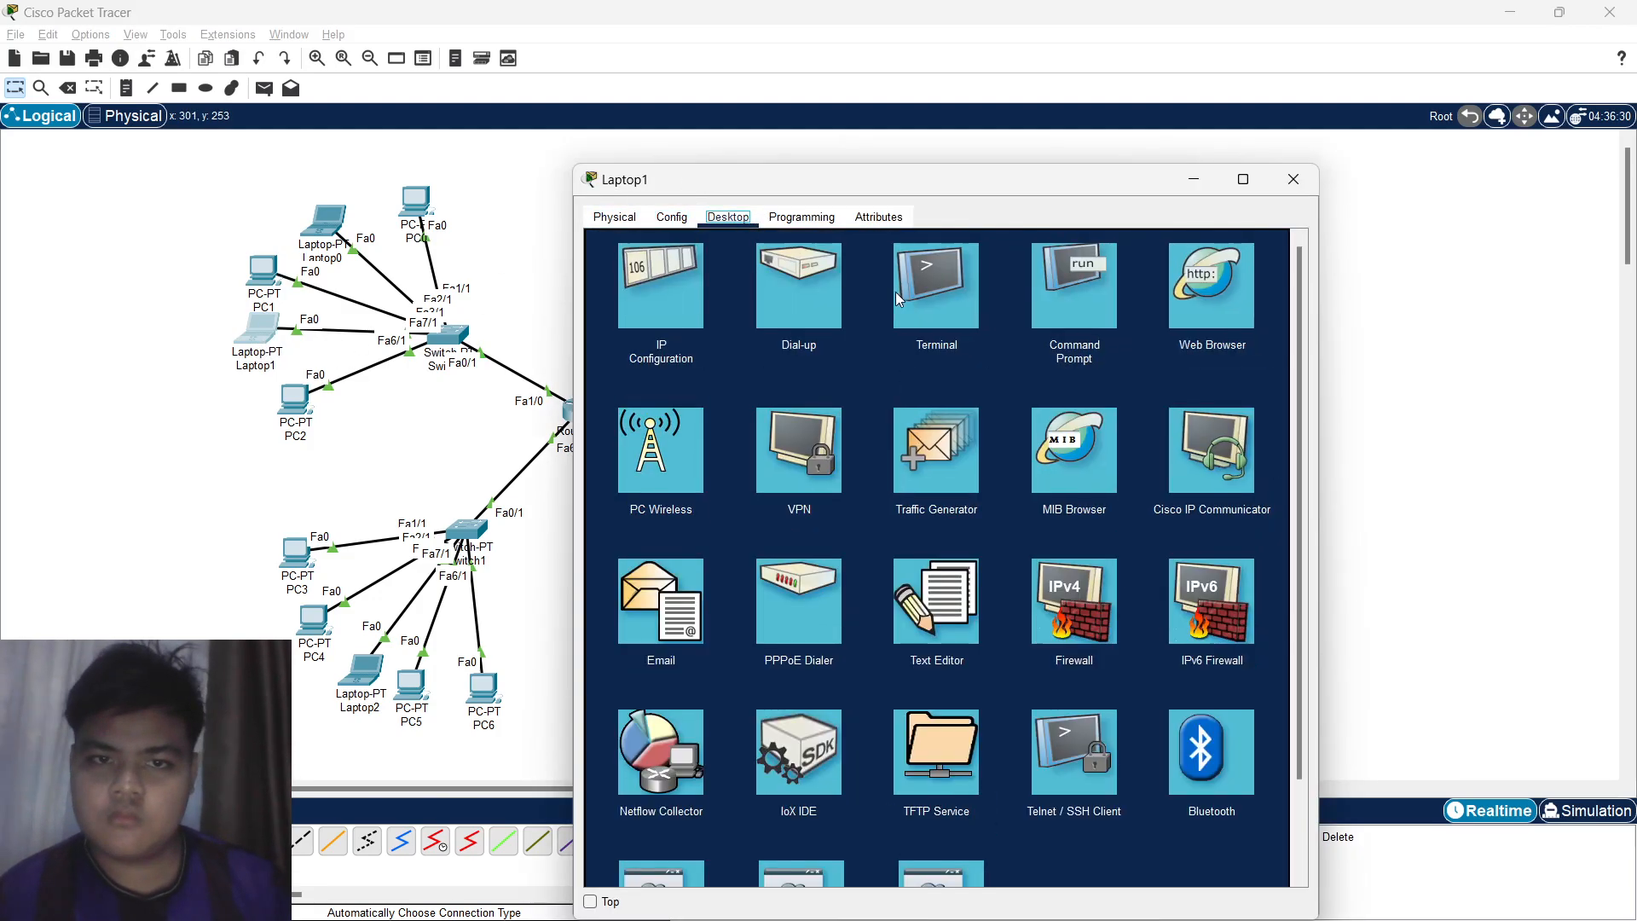
{"action": "left_click", "coordinate": [669, 289]}
{"action": "left_click", "coordinate": [869, 344]}
{"action": "type", "text": "192.168.10.1"}
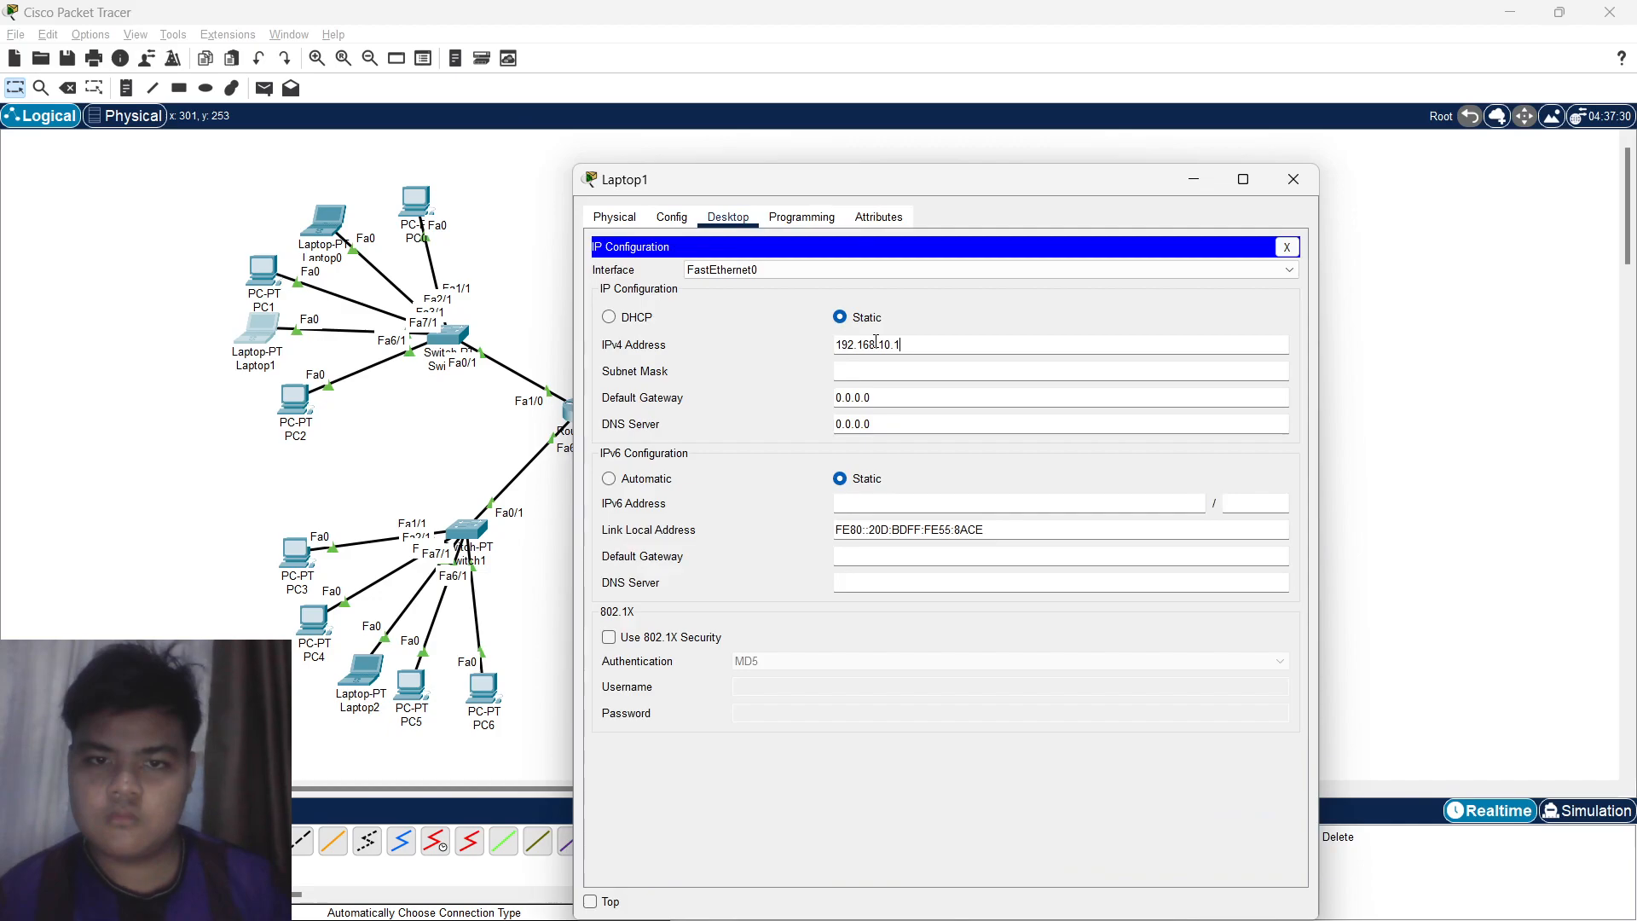
{"action": "left_click", "coordinate": [968, 374]}
{"action": "triple_click", "coordinate": [939, 398]}
{"action": "type", "text": "192.168.10.1"}
{"action": "left_click", "coordinate": [1287, 247]}
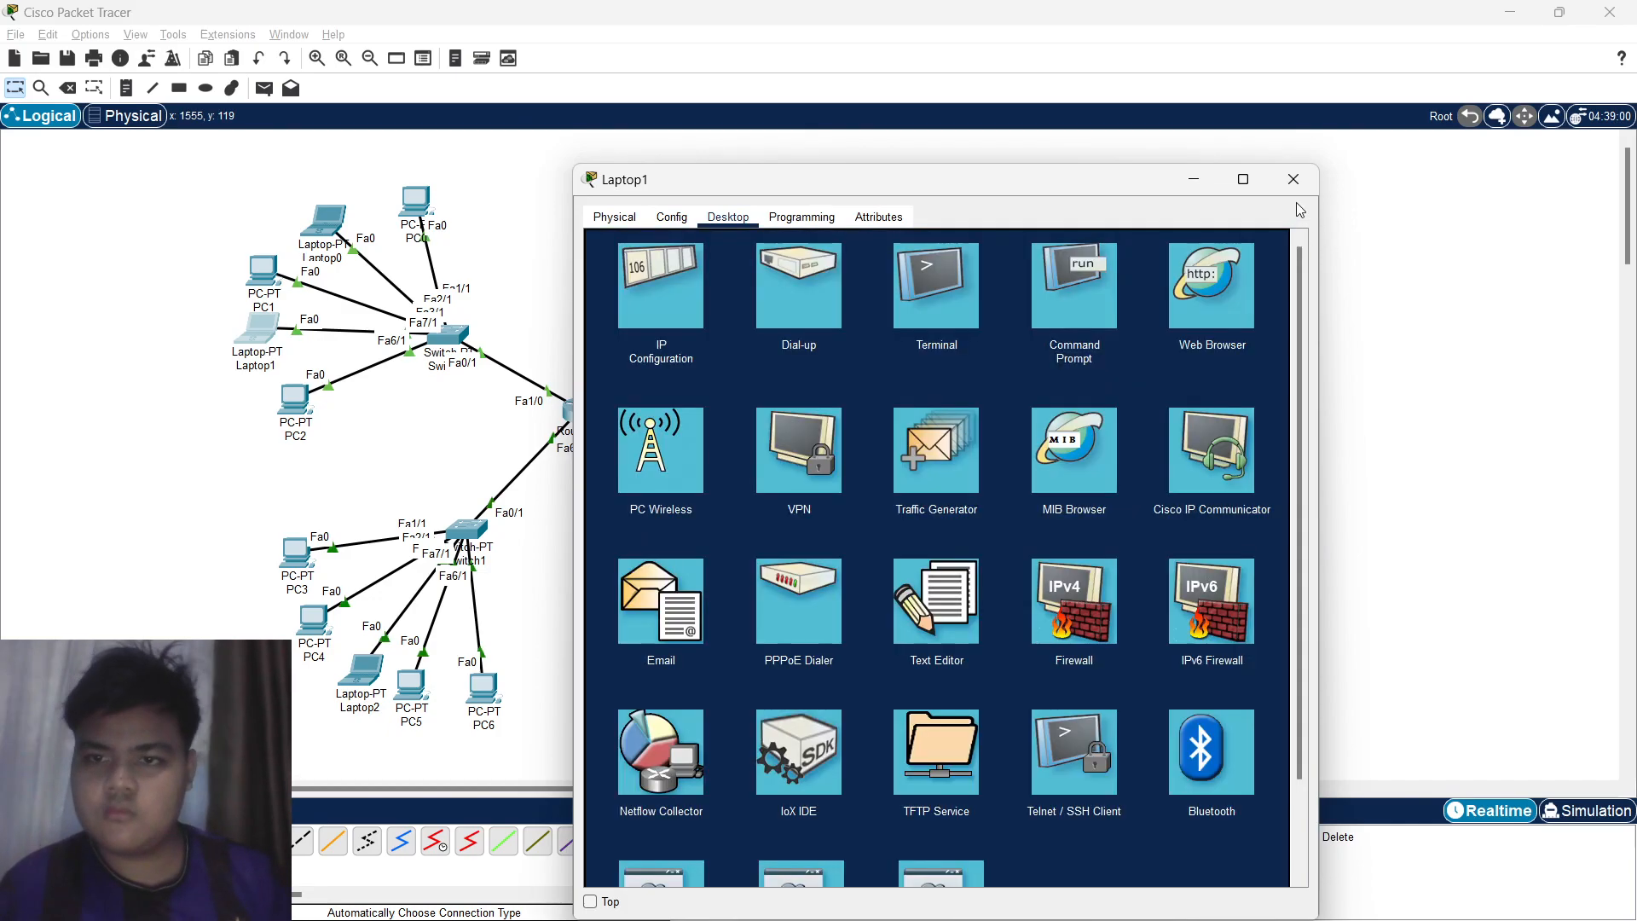
{"action": "left_click", "coordinate": [1293, 179]}
Configure PC2 with static IPv4 address 192.168.10.6, subnet mask 255.255.255.0 and default gateway 192.168.10.1.
{"action": "left_click", "coordinate": [292, 408]}
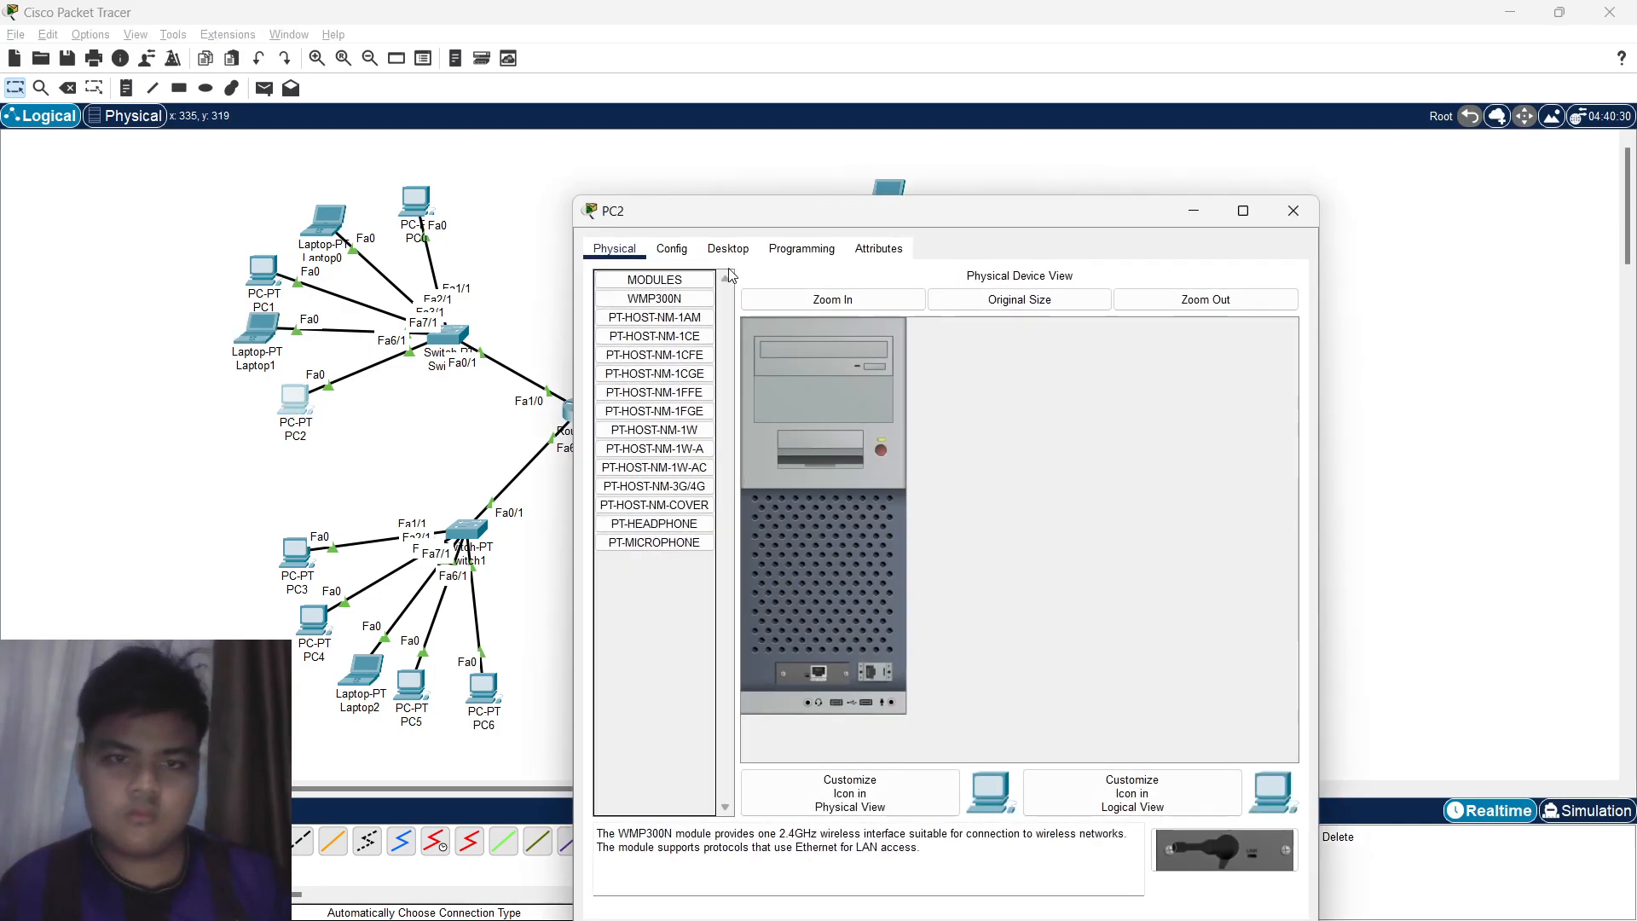
{"action": "left_click", "coordinate": [727, 247]}
{"action": "left_click", "coordinate": [680, 332]}
{"action": "type", "text": "192.168.10.6"}
{"action": "left_click", "coordinate": [881, 413]}
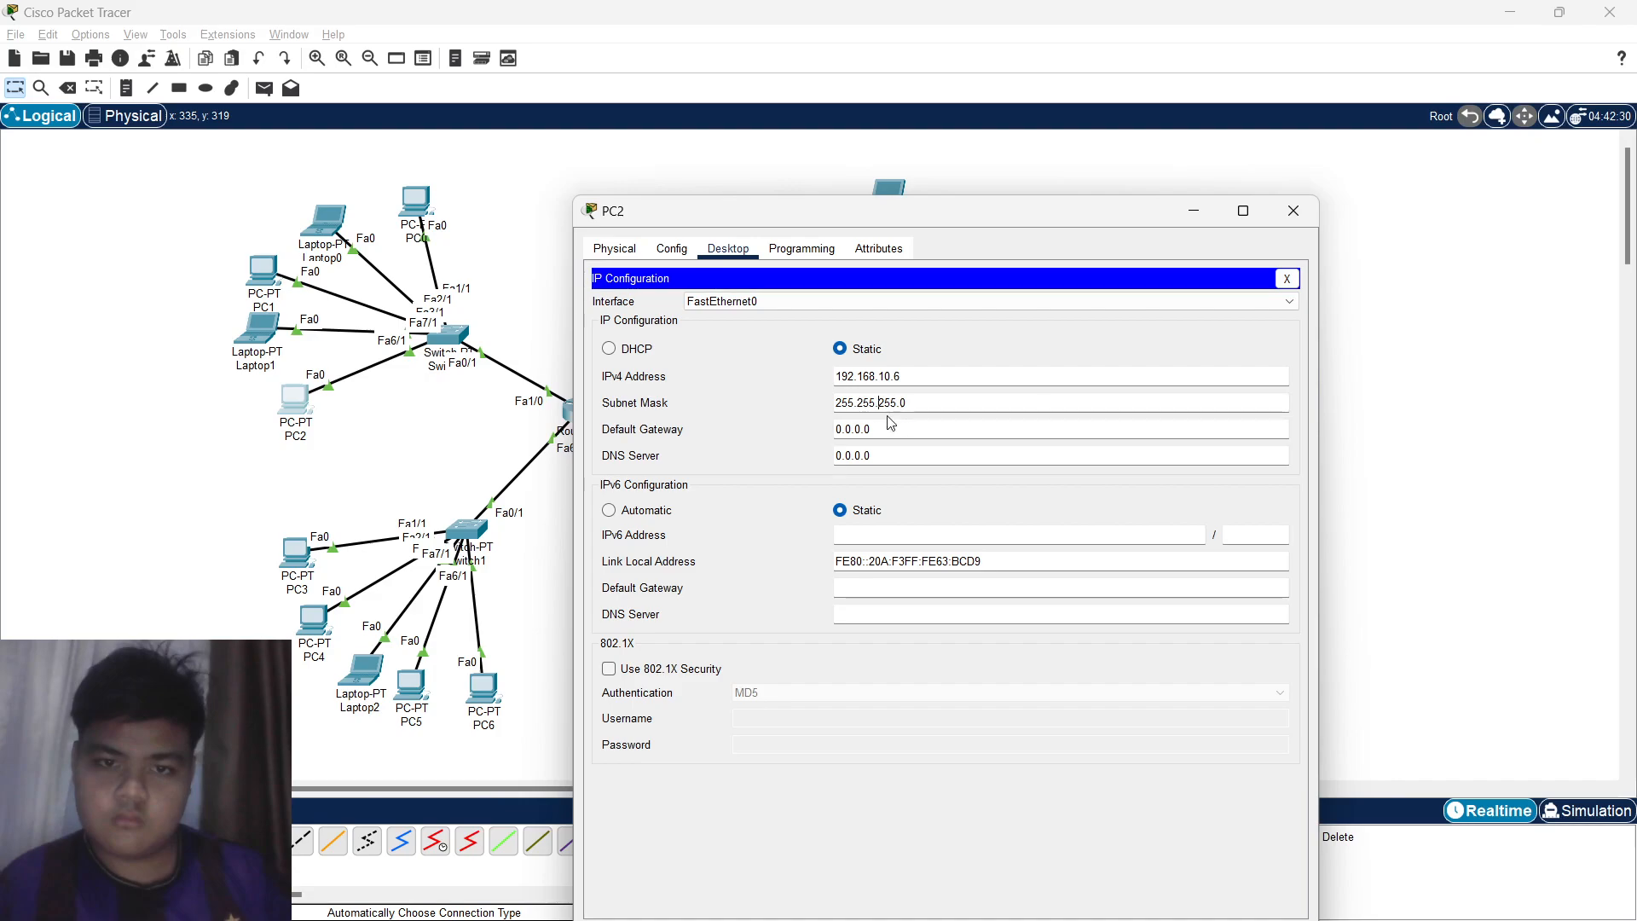
{"action": "left_click", "coordinate": [903, 426]}
{"action": "type", "text": "192.168.10.1"}
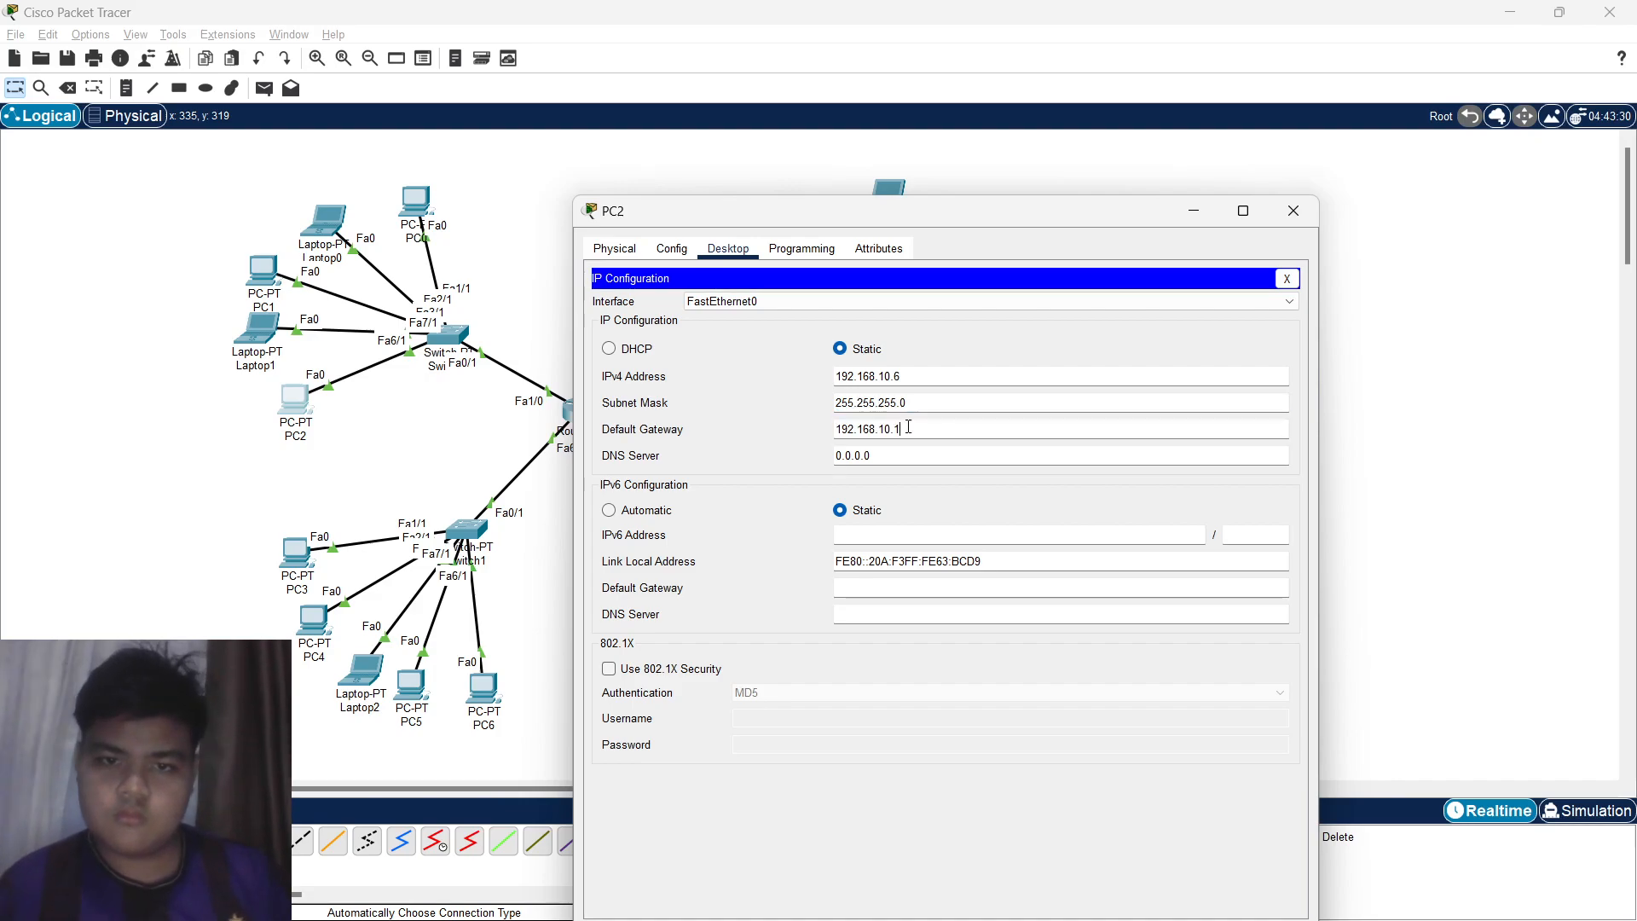
{"action": "left_click", "coordinate": [1287, 278]}
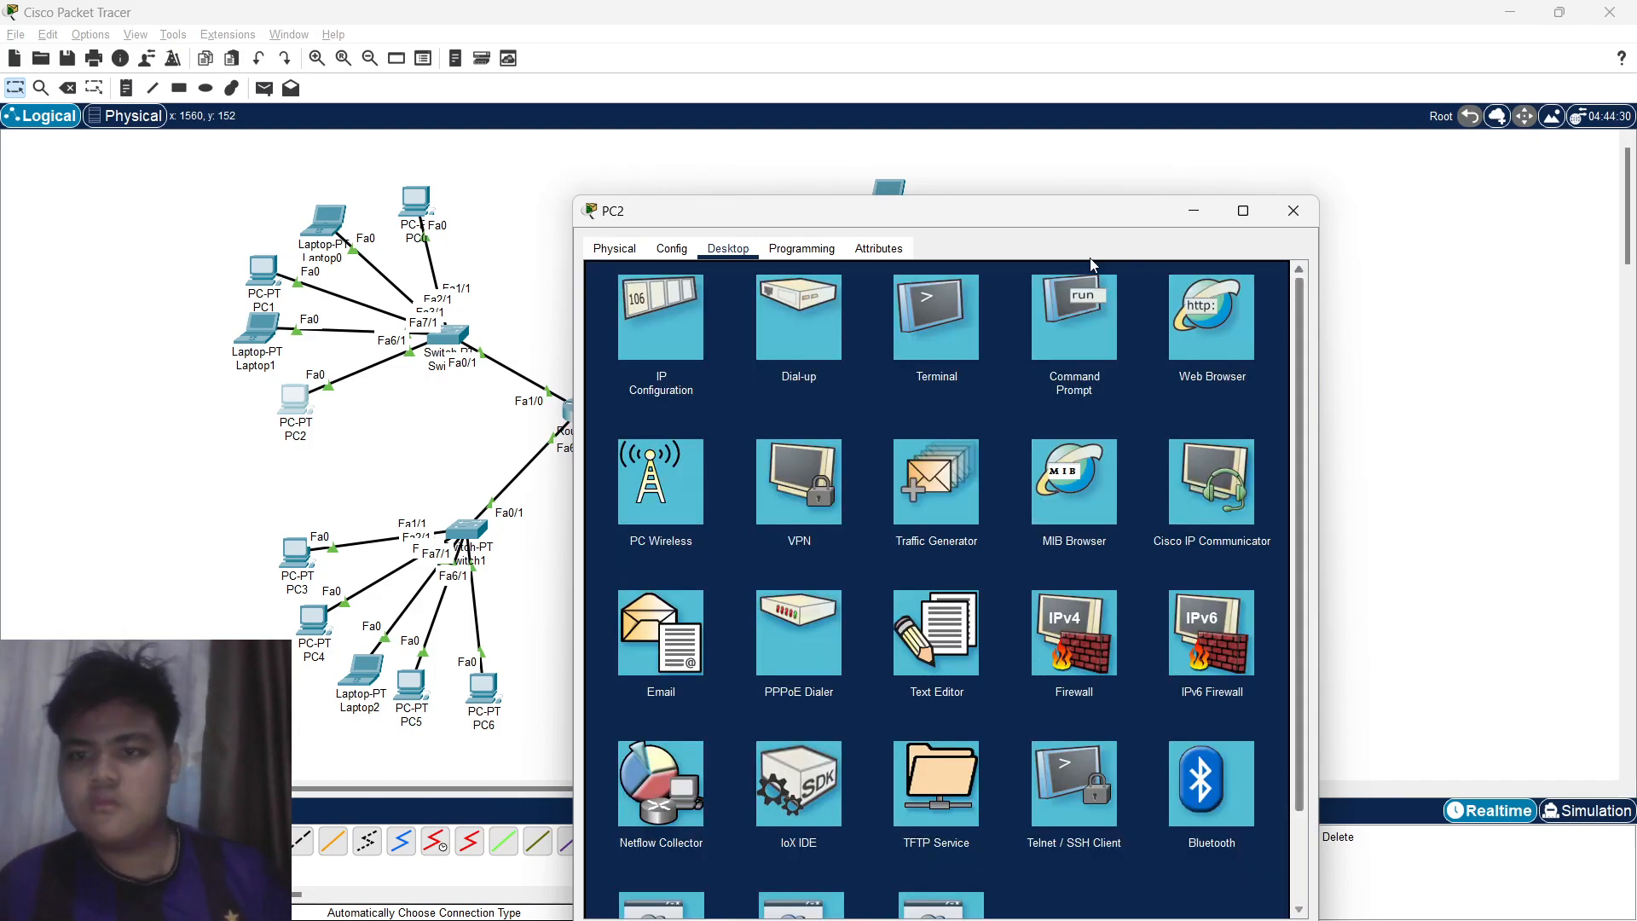
{"action": "left_click", "coordinate": [1314, 209]}
Configure PC3 with static IPv4 address 192.168.20.2, subnet mask 255.255.255.0 and default gateway 192.168.20.1.
{"action": "left_click", "coordinate": [295, 553]}
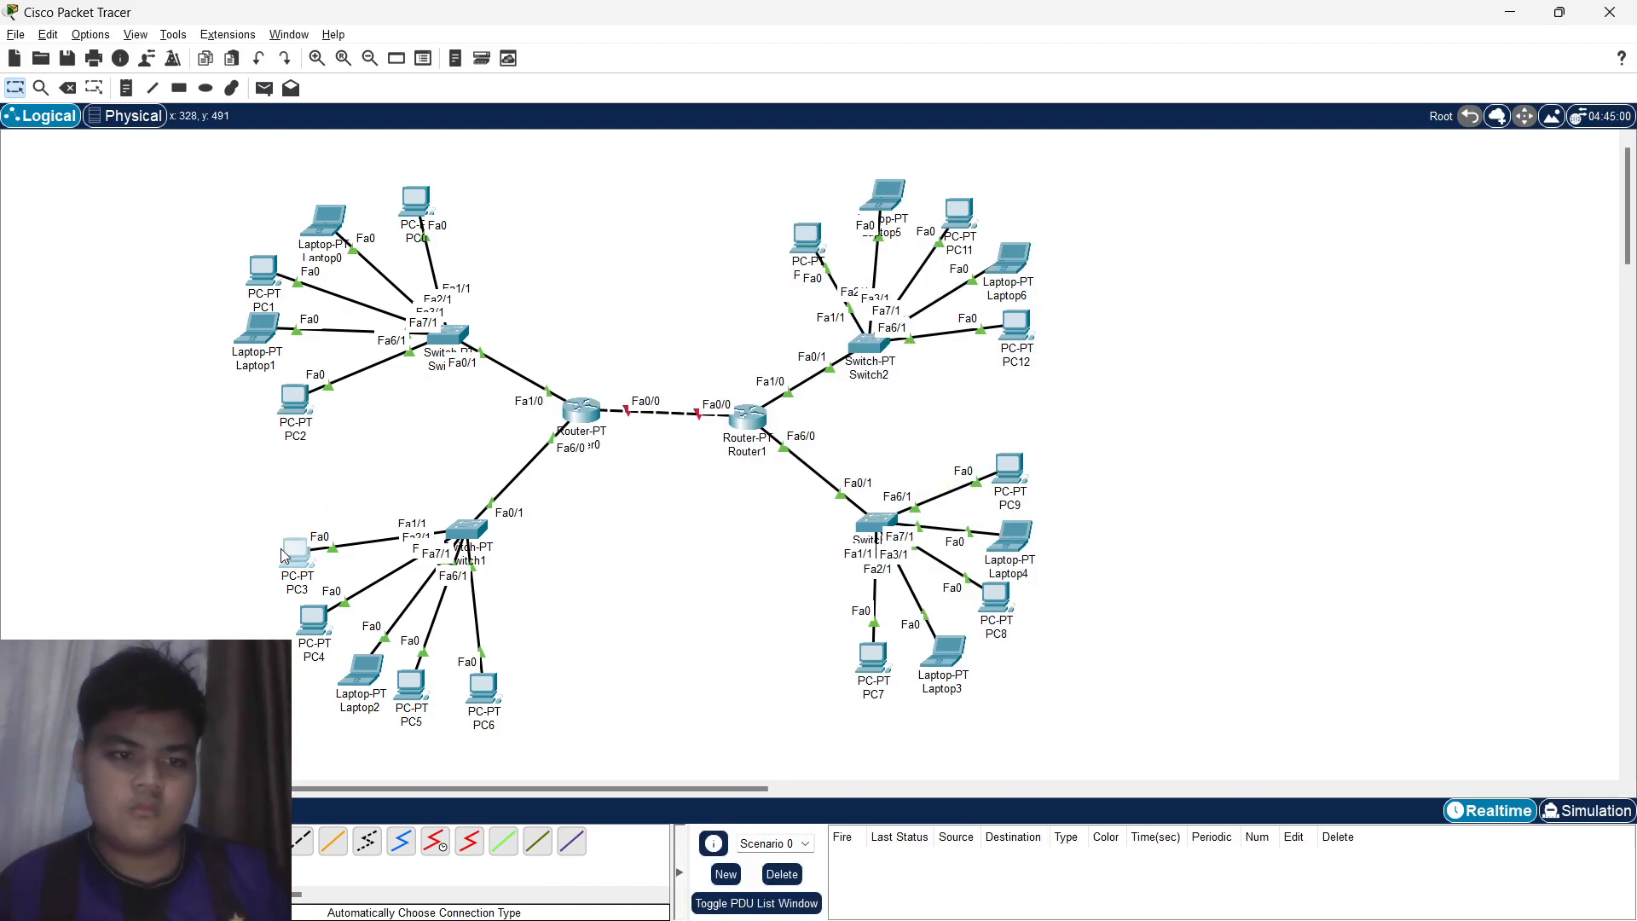
{"action": "left_click", "coordinate": [295, 553]}
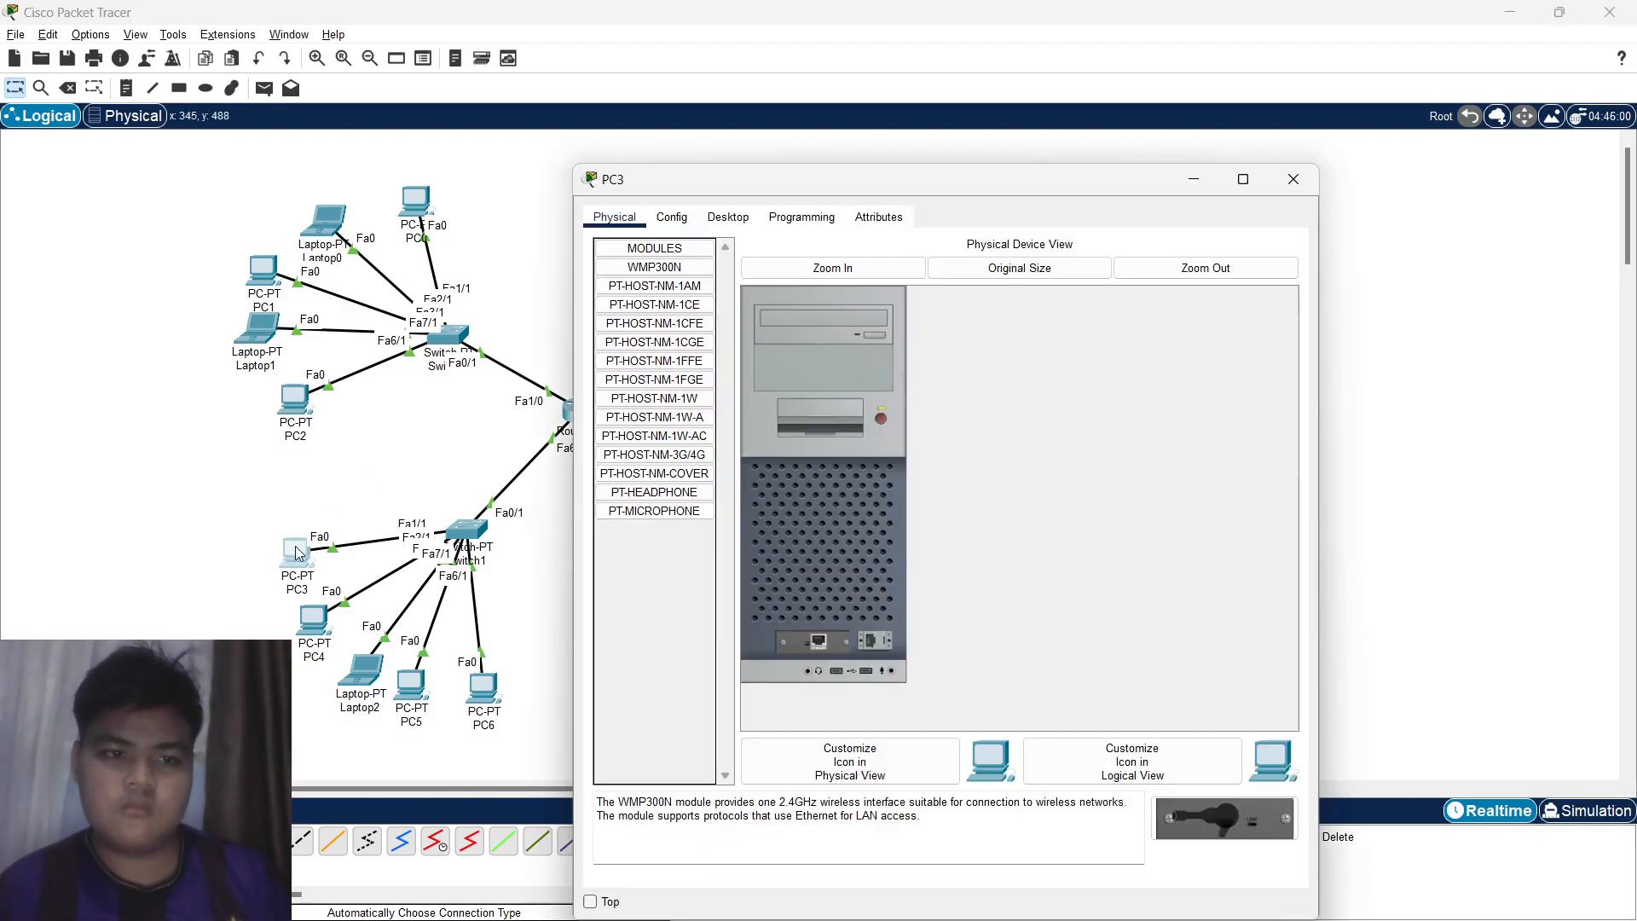
{"action": "left_click", "coordinate": [724, 217]}
{"action": "left_click", "coordinate": [706, 319]}
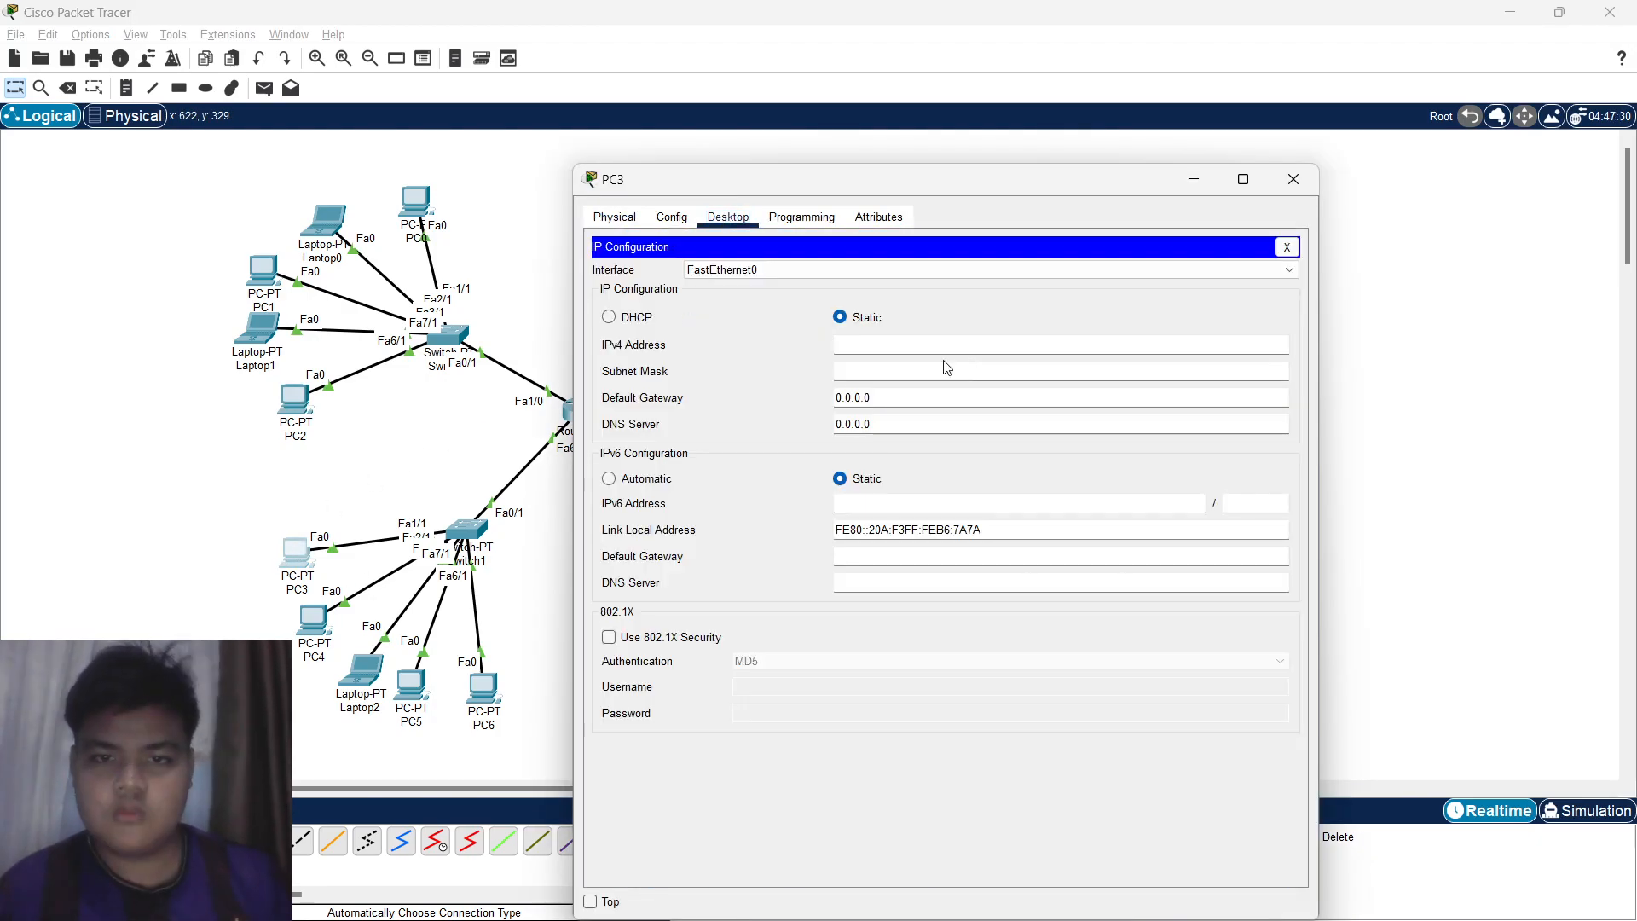
{"action": "left_click", "coordinate": [899, 337]}
{"action": "type", "text": "192.168.20.2"}
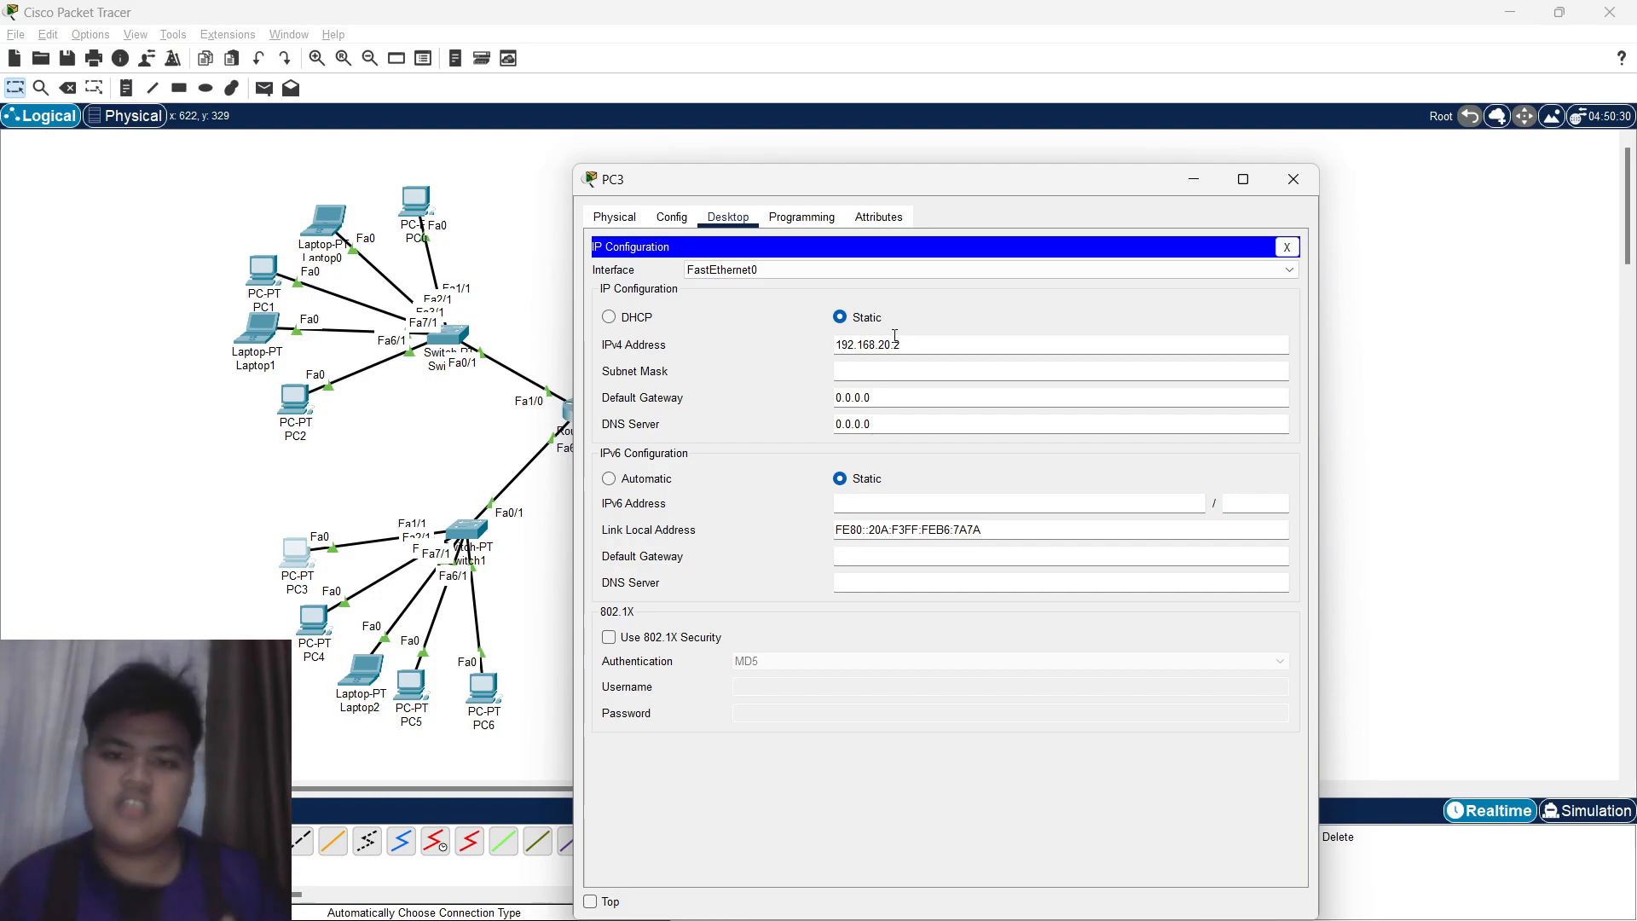
{"action": "double_click", "coordinate": [896, 343]}
{"action": "left_click", "coordinate": [879, 372]}
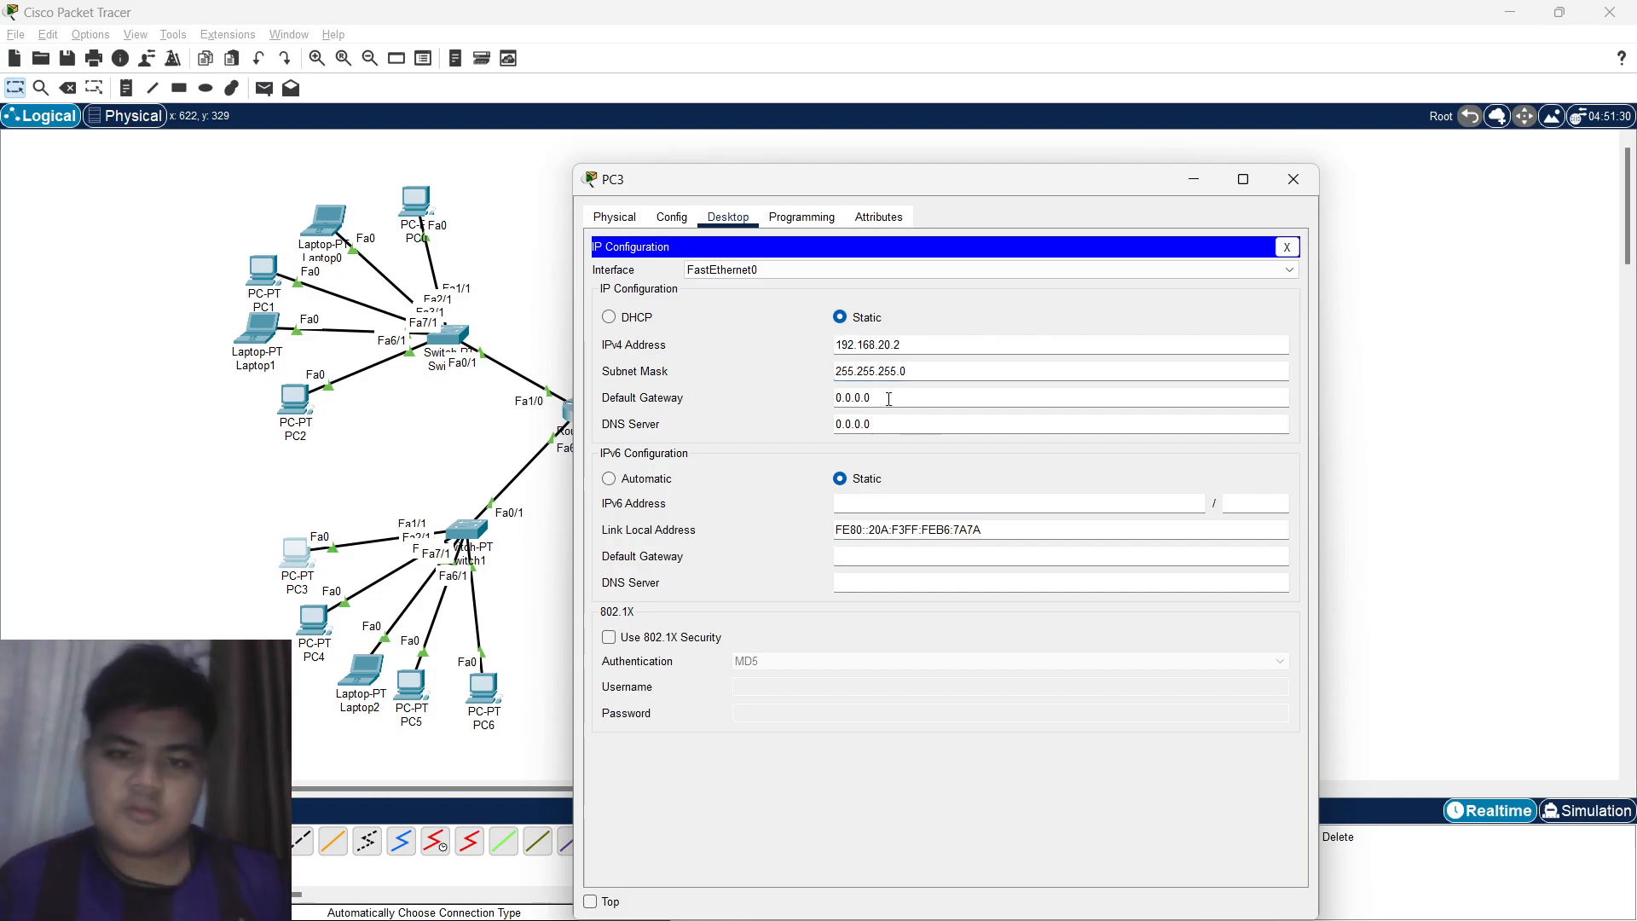
{"action": "double_click", "coordinate": [867, 397]}
{"action": "type", "text": "192.168.20.1"}
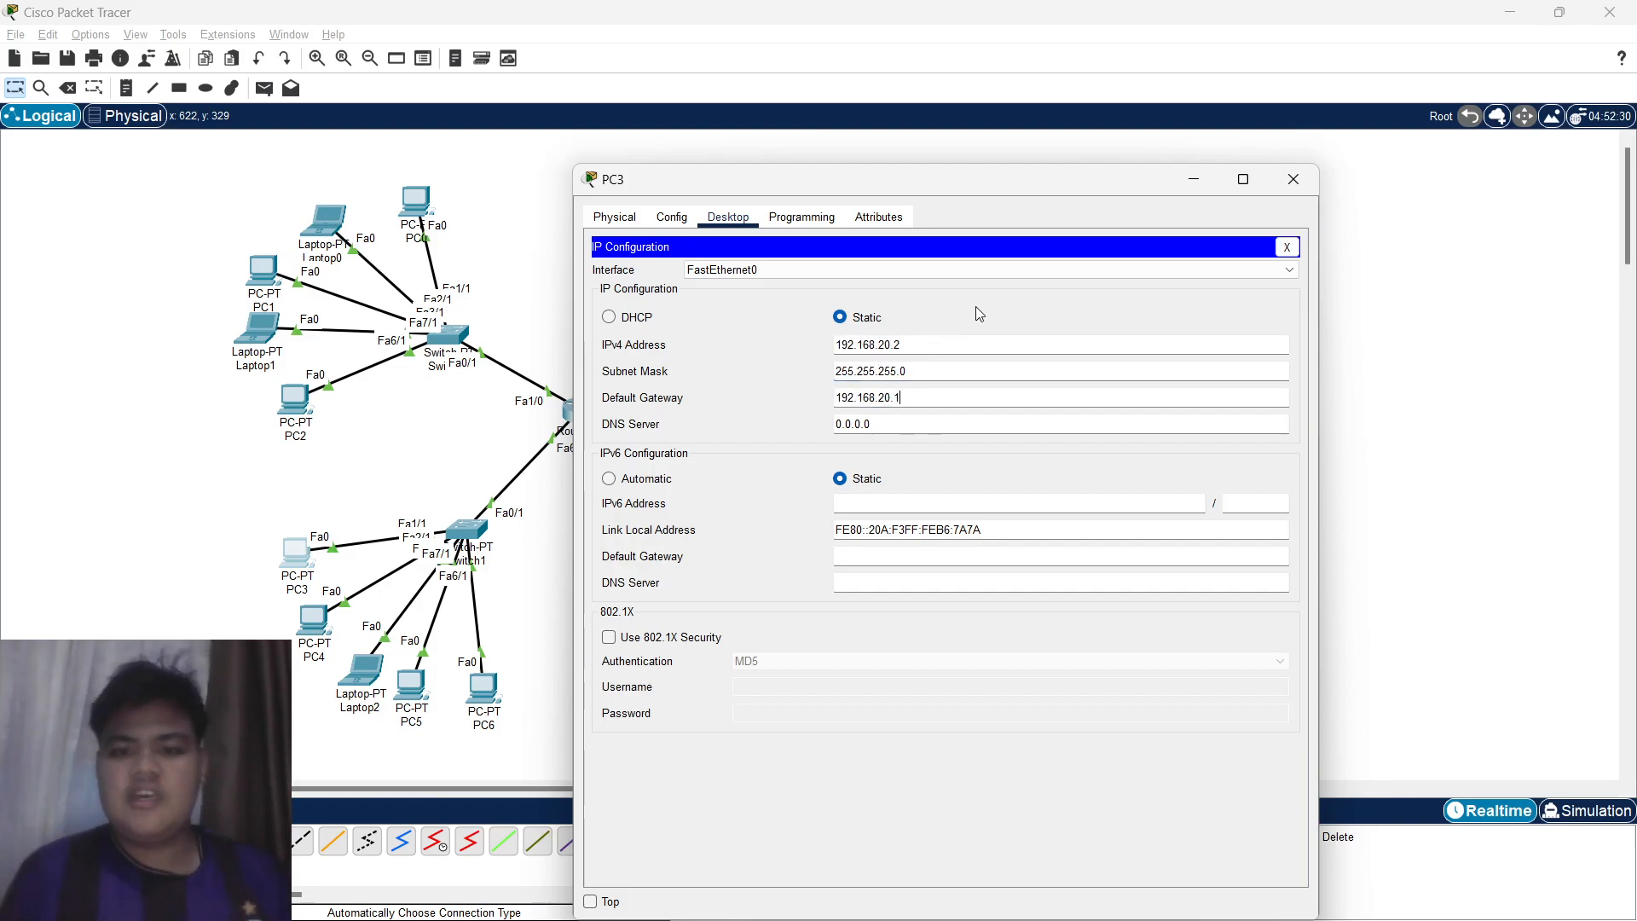
{"action": "double_click", "coordinate": [1023, 397]}
{"action": "left_click_drag", "start_coordinate": [1291, 246], "coordinate": [1318, 167]}
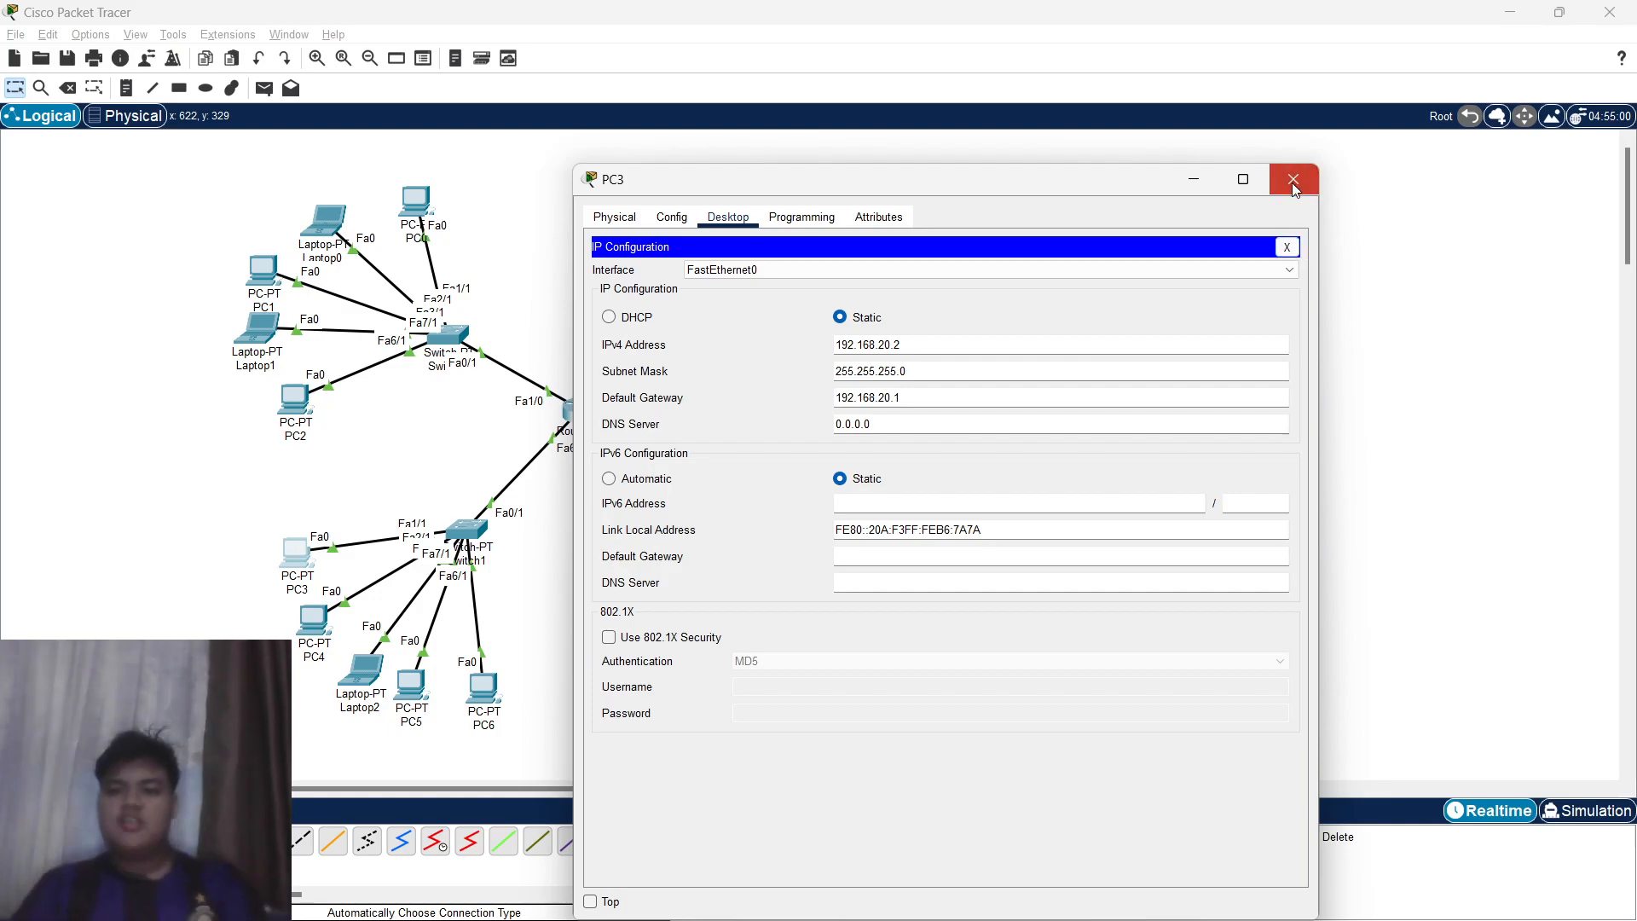
{"action": "left_click", "coordinate": [1292, 183]}
Configure PC4 with static IPv4 address 192.168.20.3, subnet mask 255.255.255.0 and default gateway 192.168.20.1.
{"action": "left_click", "coordinate": [313, 619]}
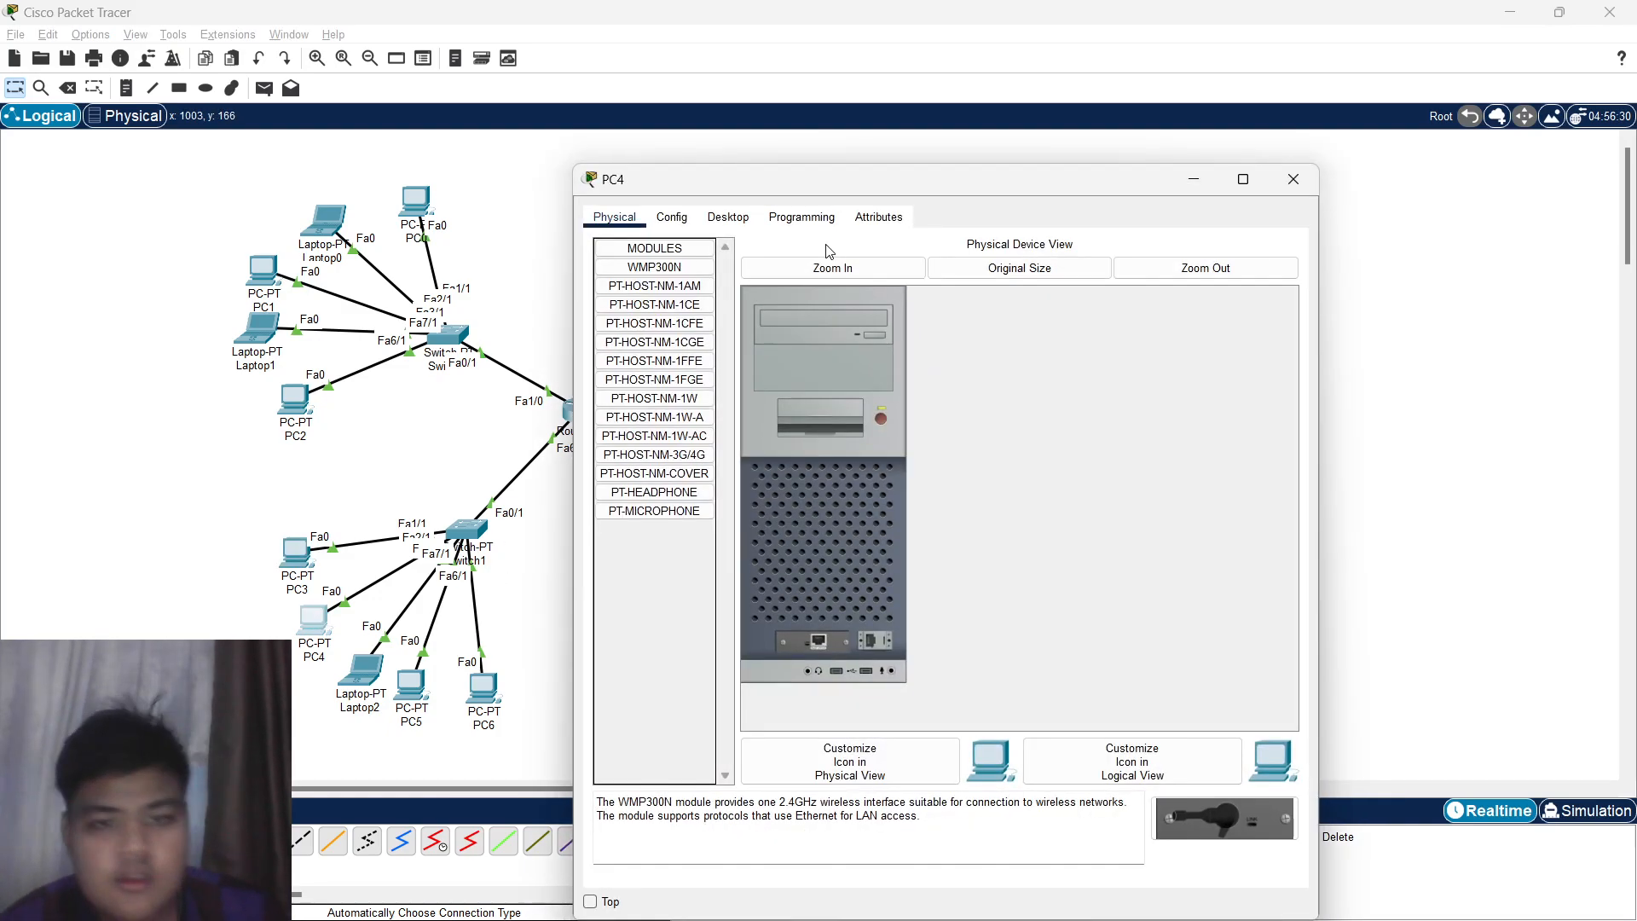
{"action": "left_click", "coordinate": [729, 219]}
{"action": "left_click", "coordinate": [673, 290]}
{"action": "left_click", "coordinate": [865, 343]}
{"action": "type", "text": "192.168.20.1"}
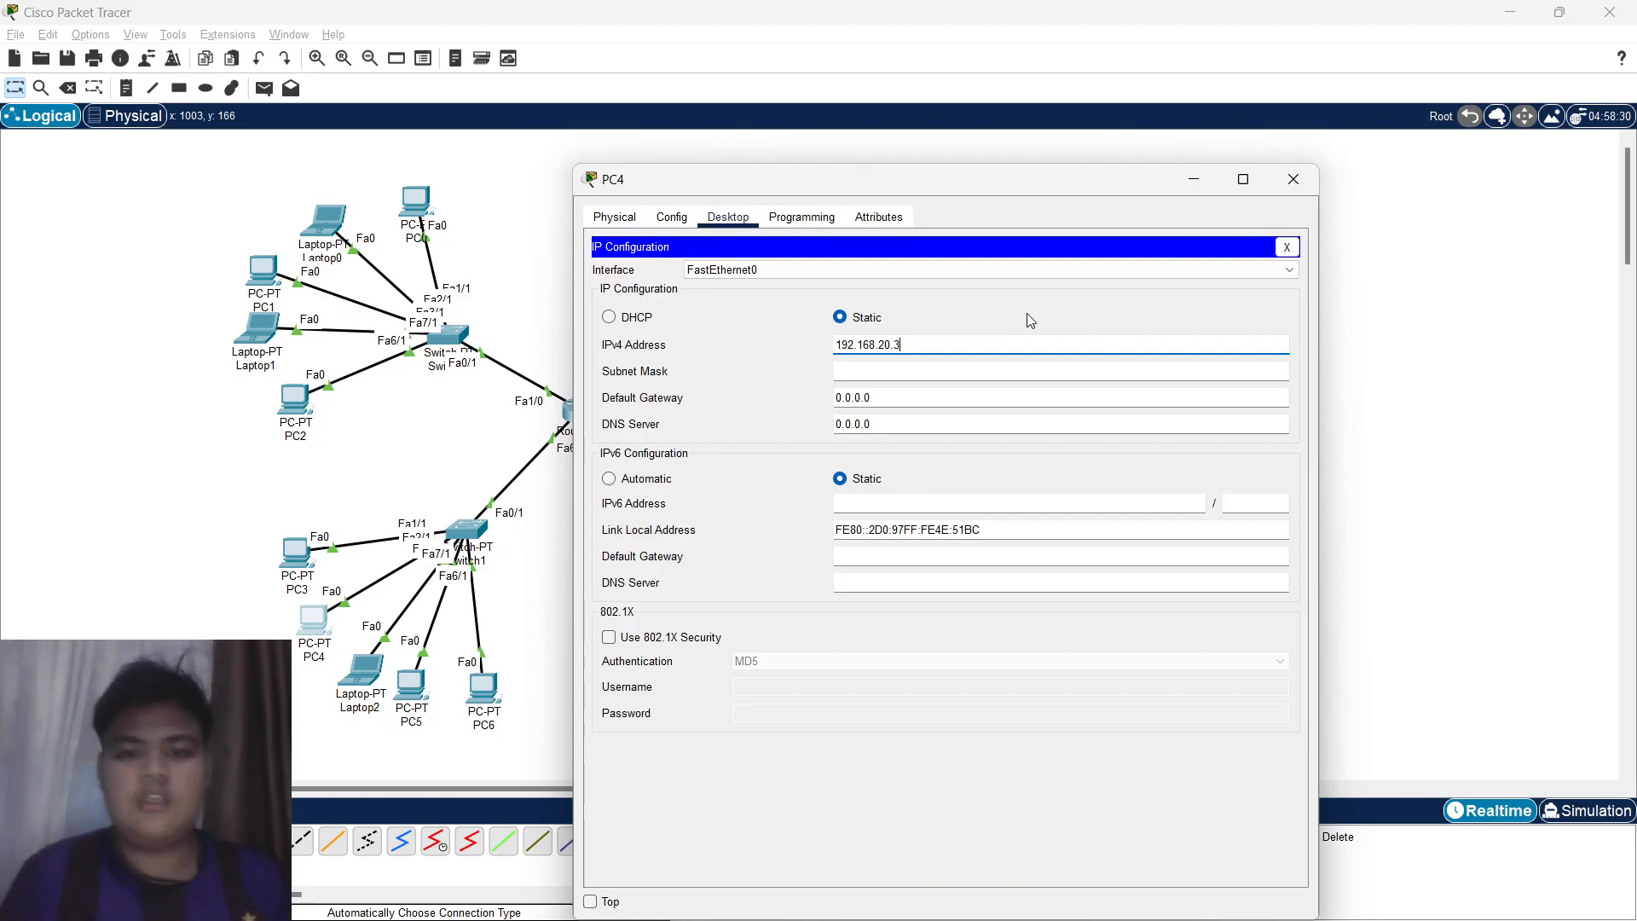
{"action": "left_click", "coordinate": [939, 372]}
{"action": "double_click", "coordinate": [907, 400]}
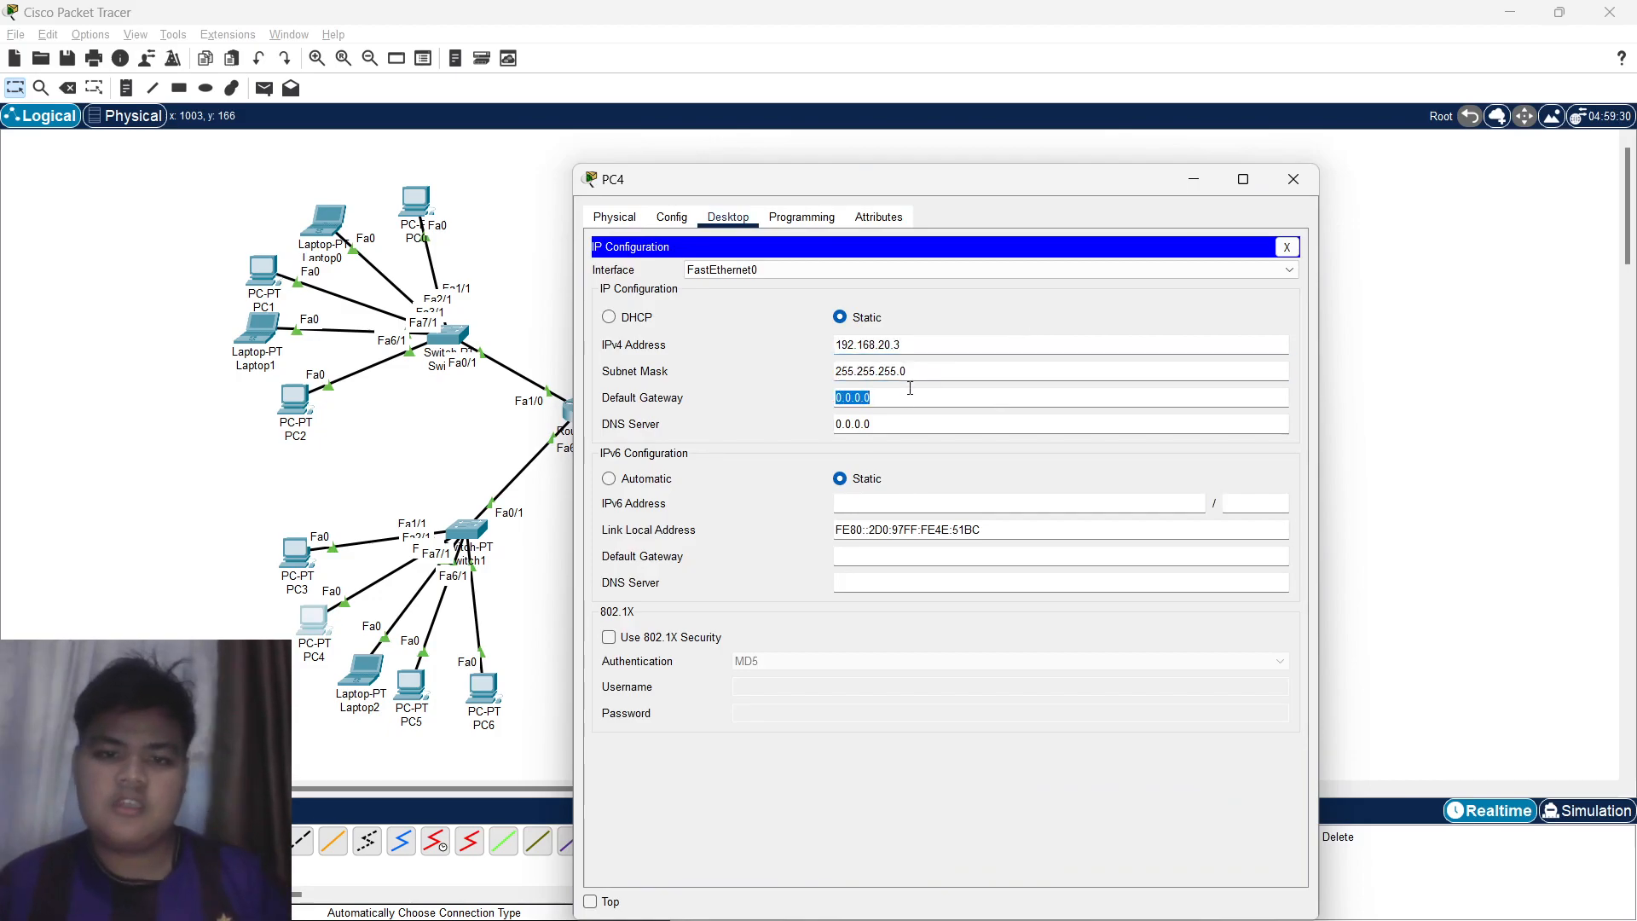
{"action": "type", "text": "192.168.20.1"}
{"action": "left_click", "coordinate": [1287, 247]}
{"action": "left_click", "coordinate": [1294, 181]}
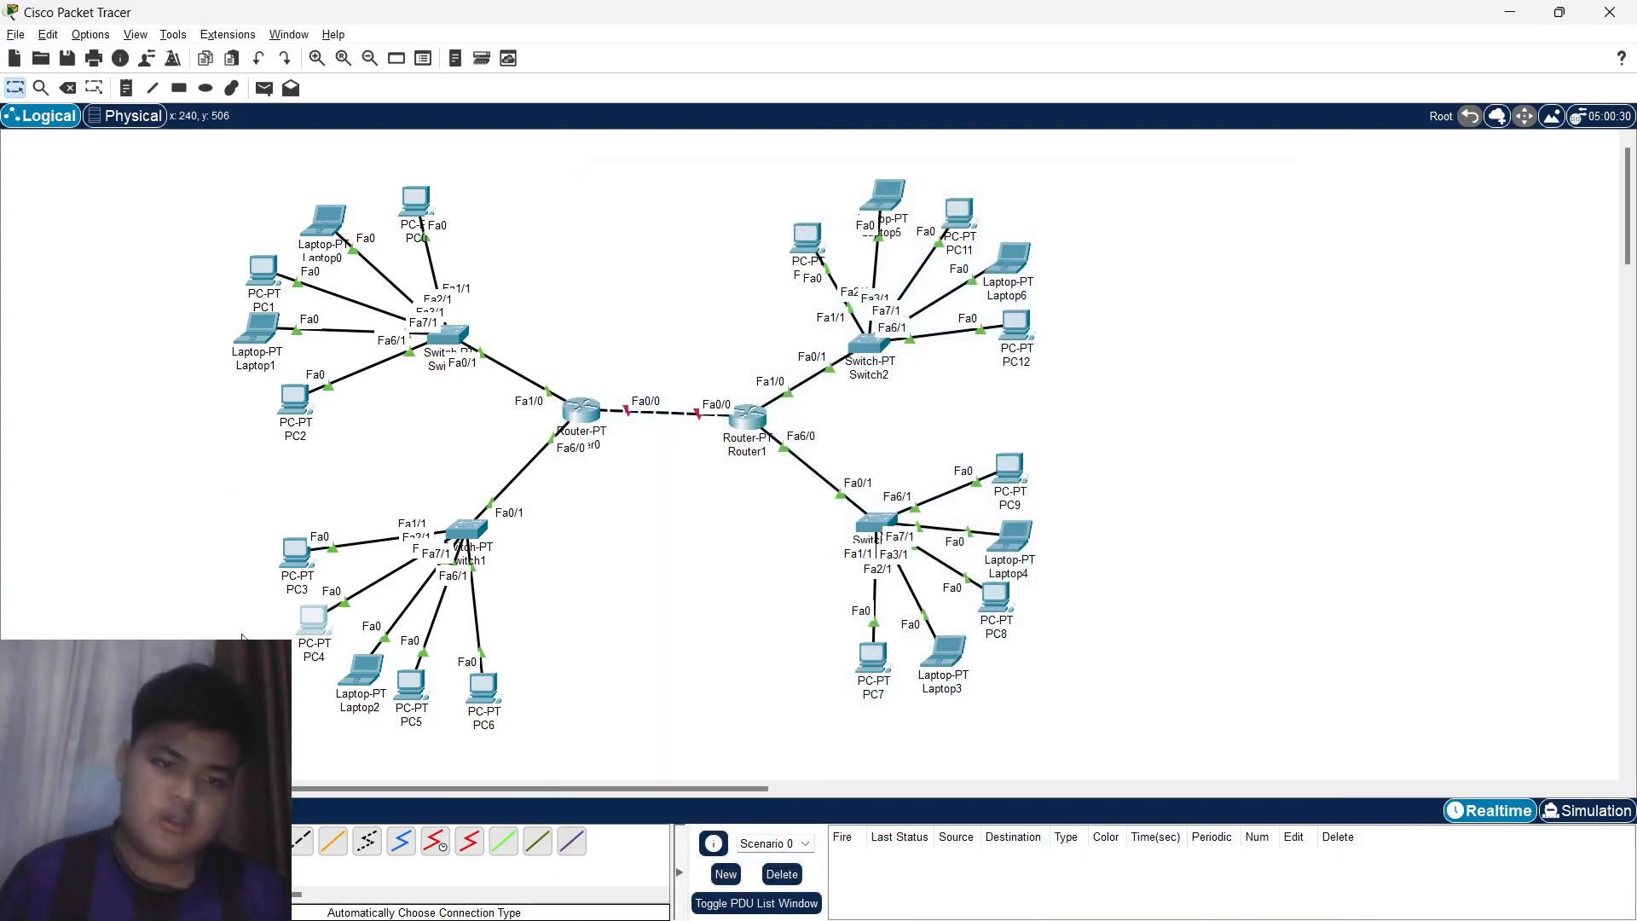
Configure Laptop2 with a static IPv4 address in the 192.168.20 range, the default subnet mask and default gateway 192.168.20.1.
{"action": "left_click", "coordinate": [728, 217]}
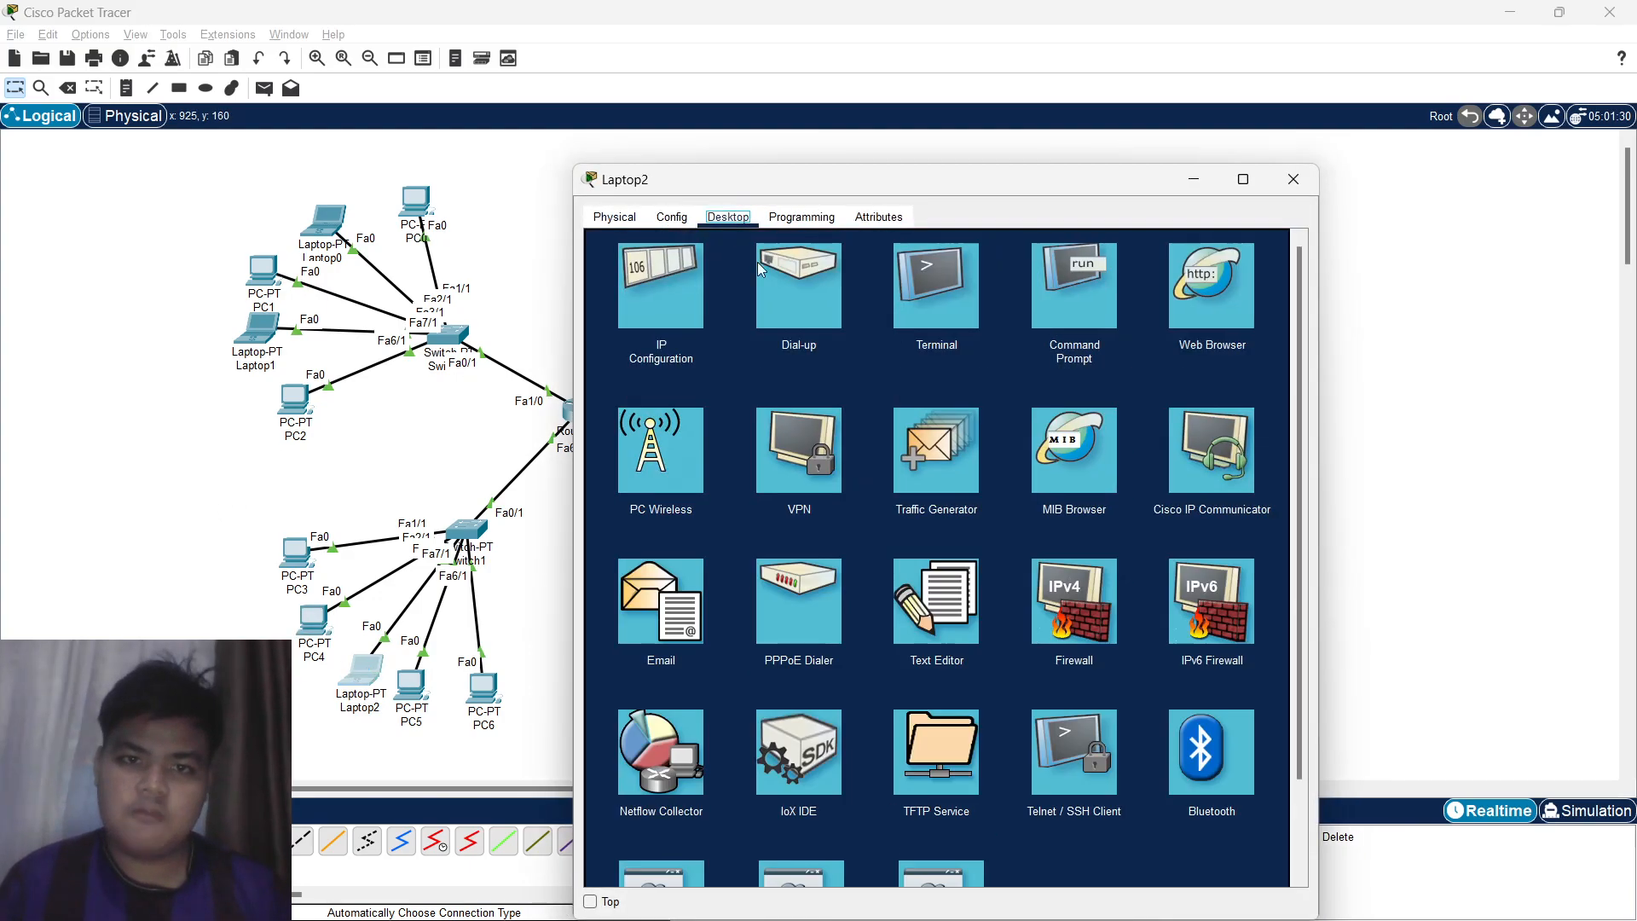
{"action": "left_click", "coordinate": [665, 274]}
{"action": "left_click", "coordinate": [895, 345]}
{"action": "type", "text": "192.168.20.1"}
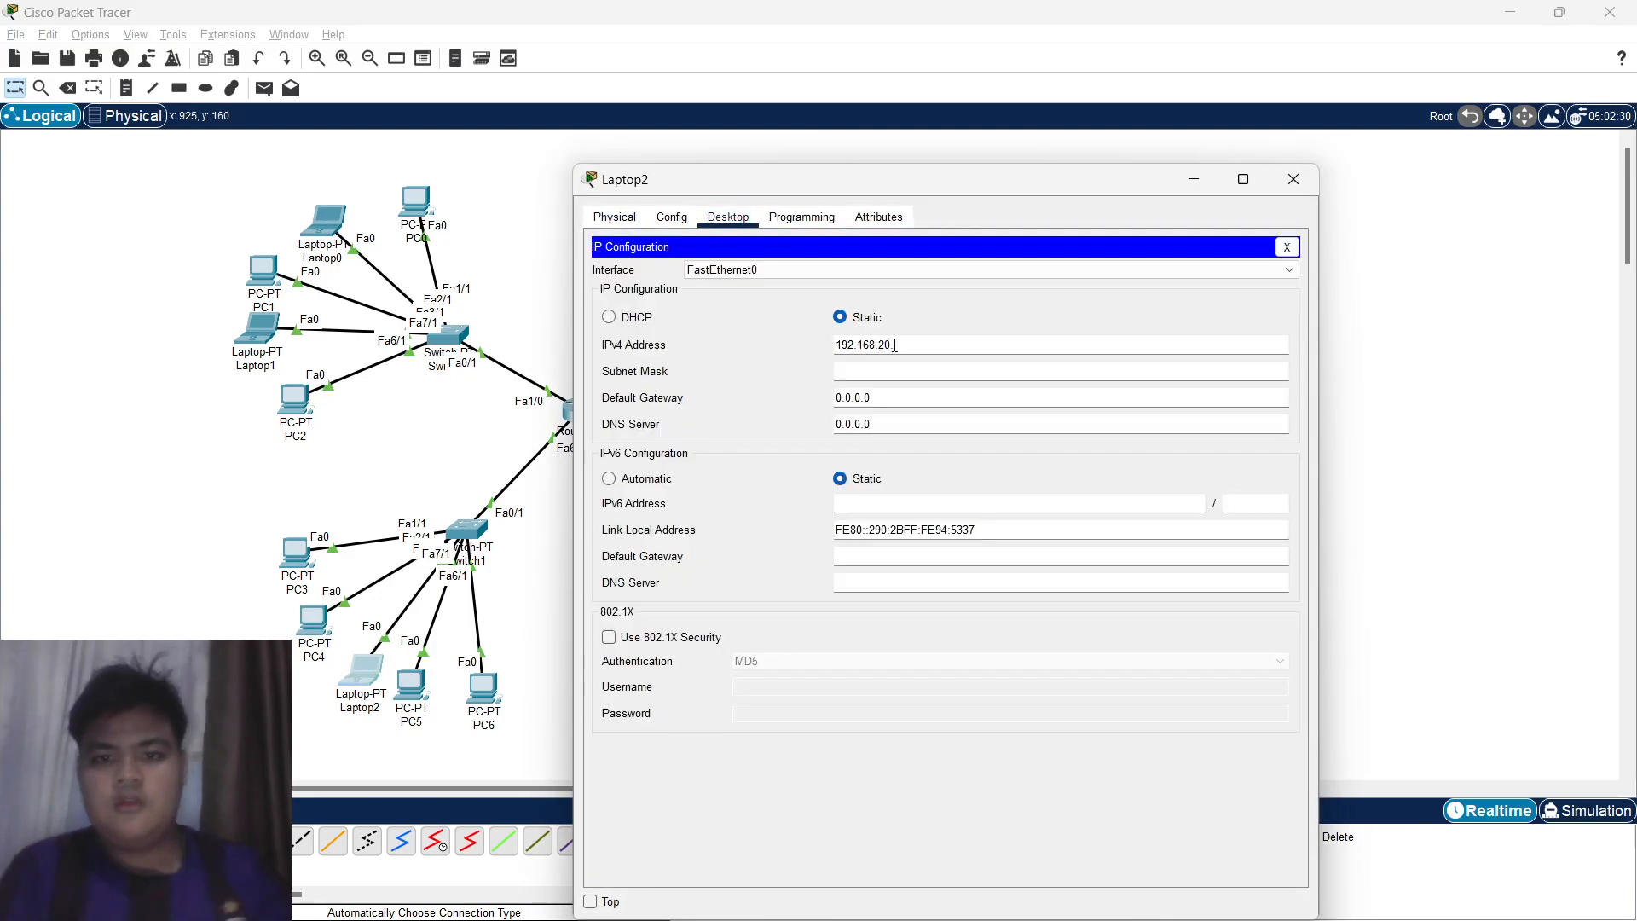
{"action": "key", "text": "Tab"}
{"action": "key", "text": "Tab"}
{"action": "type", "text": "192.168.20.1"}
{"action": "left_click", "coordinate": [1293, 179]}
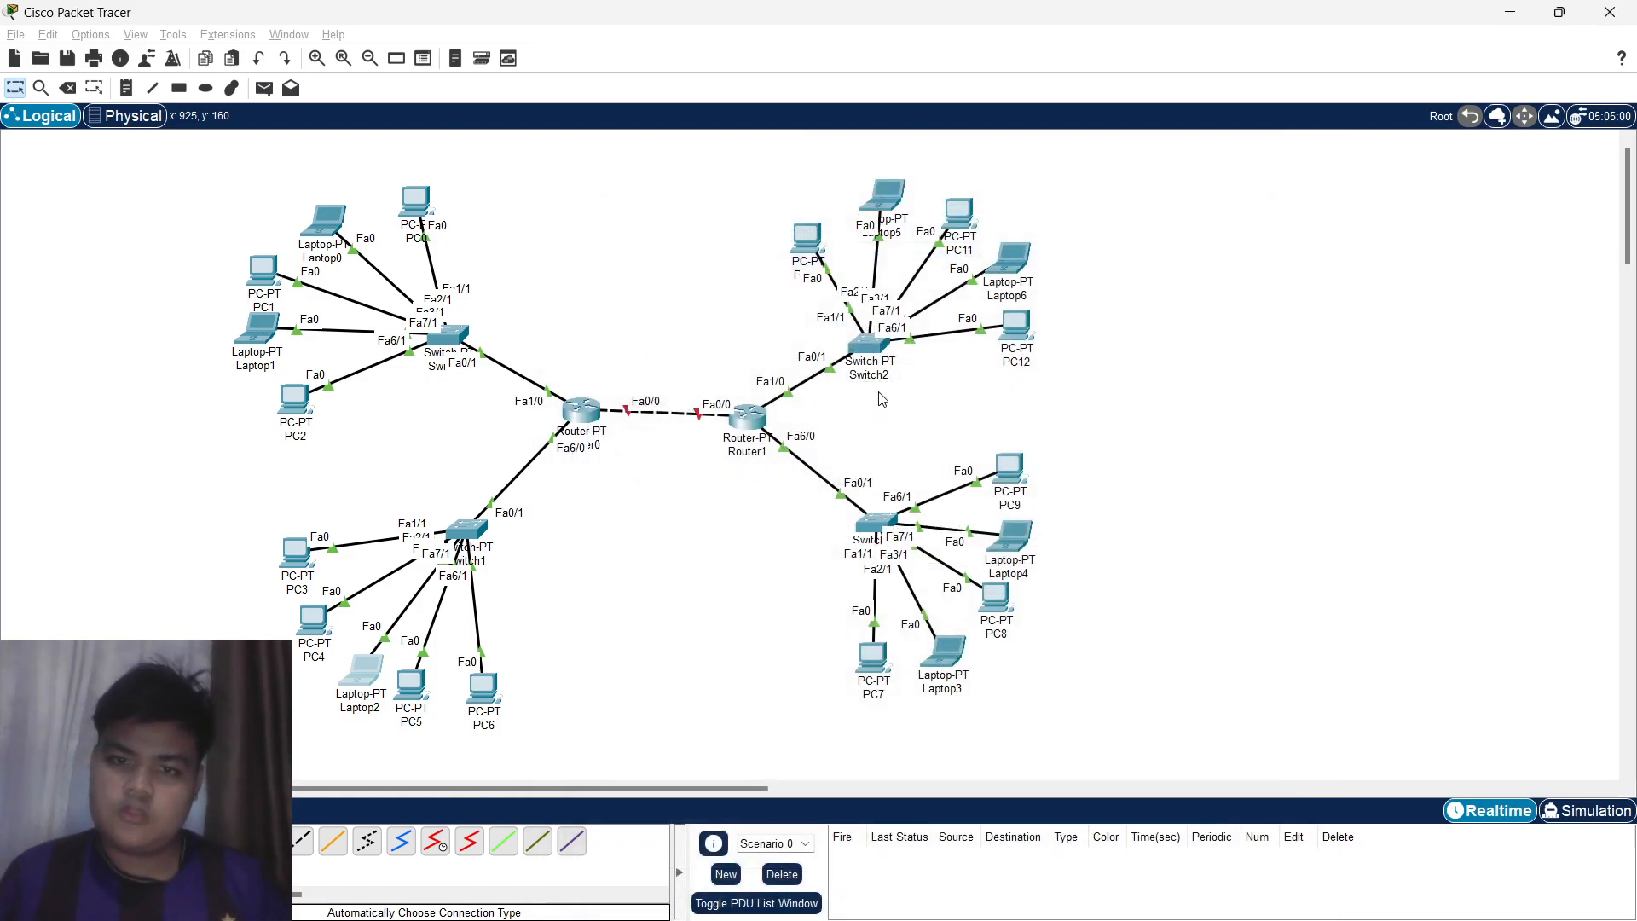
Configure PC5 with static IPv4 address 192.168.20.5, the default subnet mask and default gateway 192.168.20.1.
{"action": "left_click", "coordinate": [409, 686]}
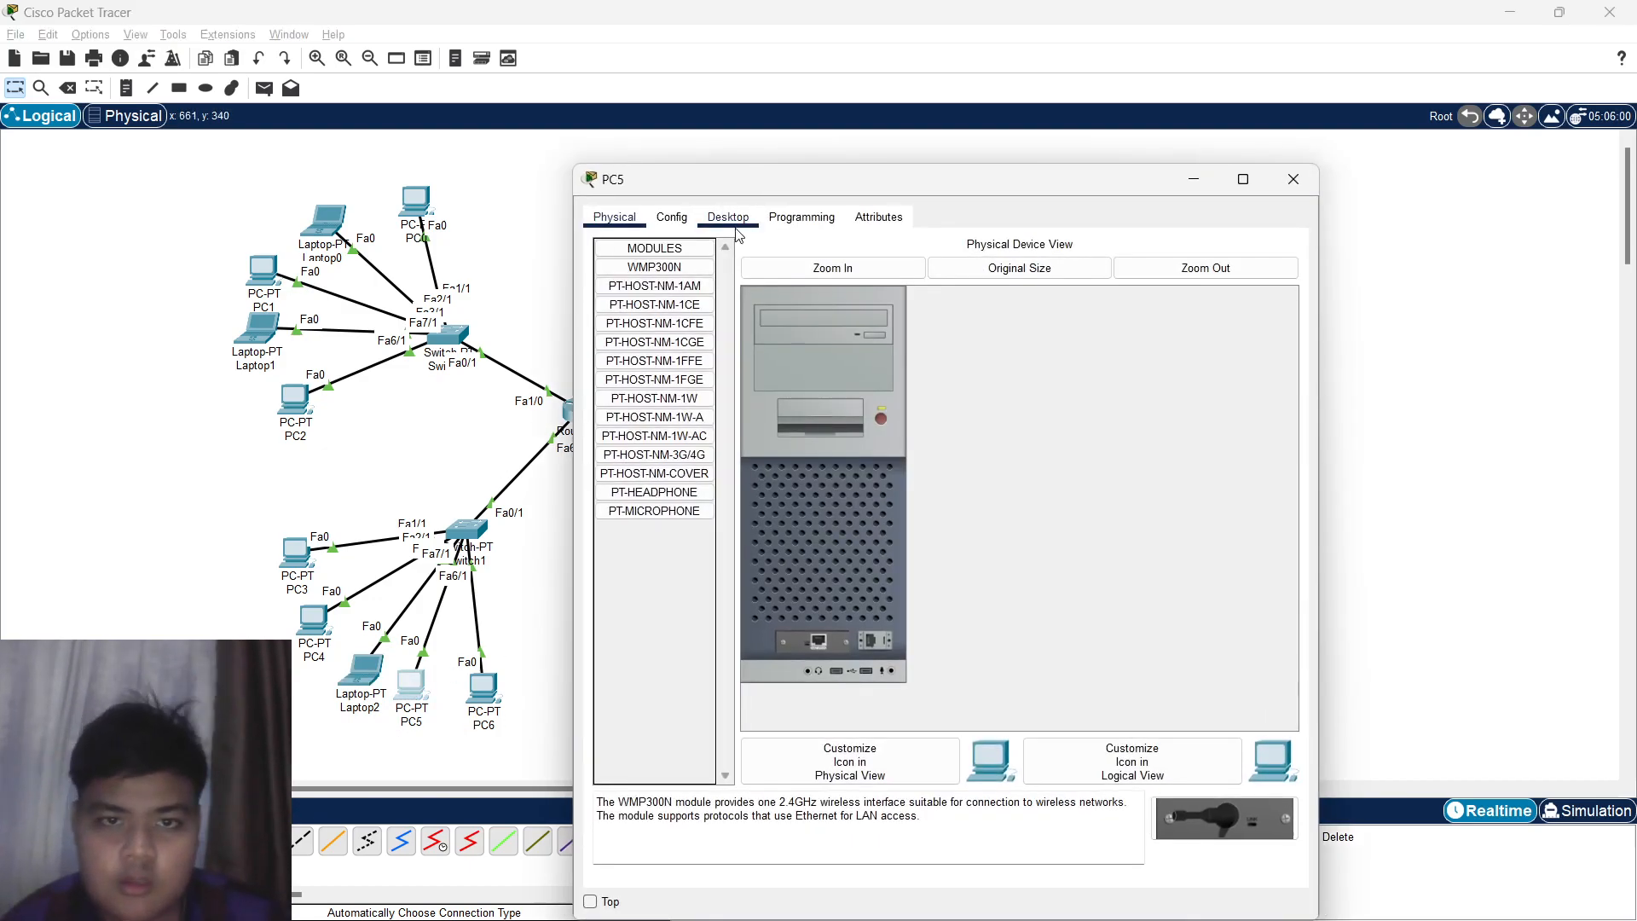
{"action": "left_click", "coordinate": [731, 220]}
{"action": "left_click", "coordinate": [676, 299]}
{"action": "left_click", "coordinate": [870, 347]}
{"action": "type", "text": "192.168.20.5"}
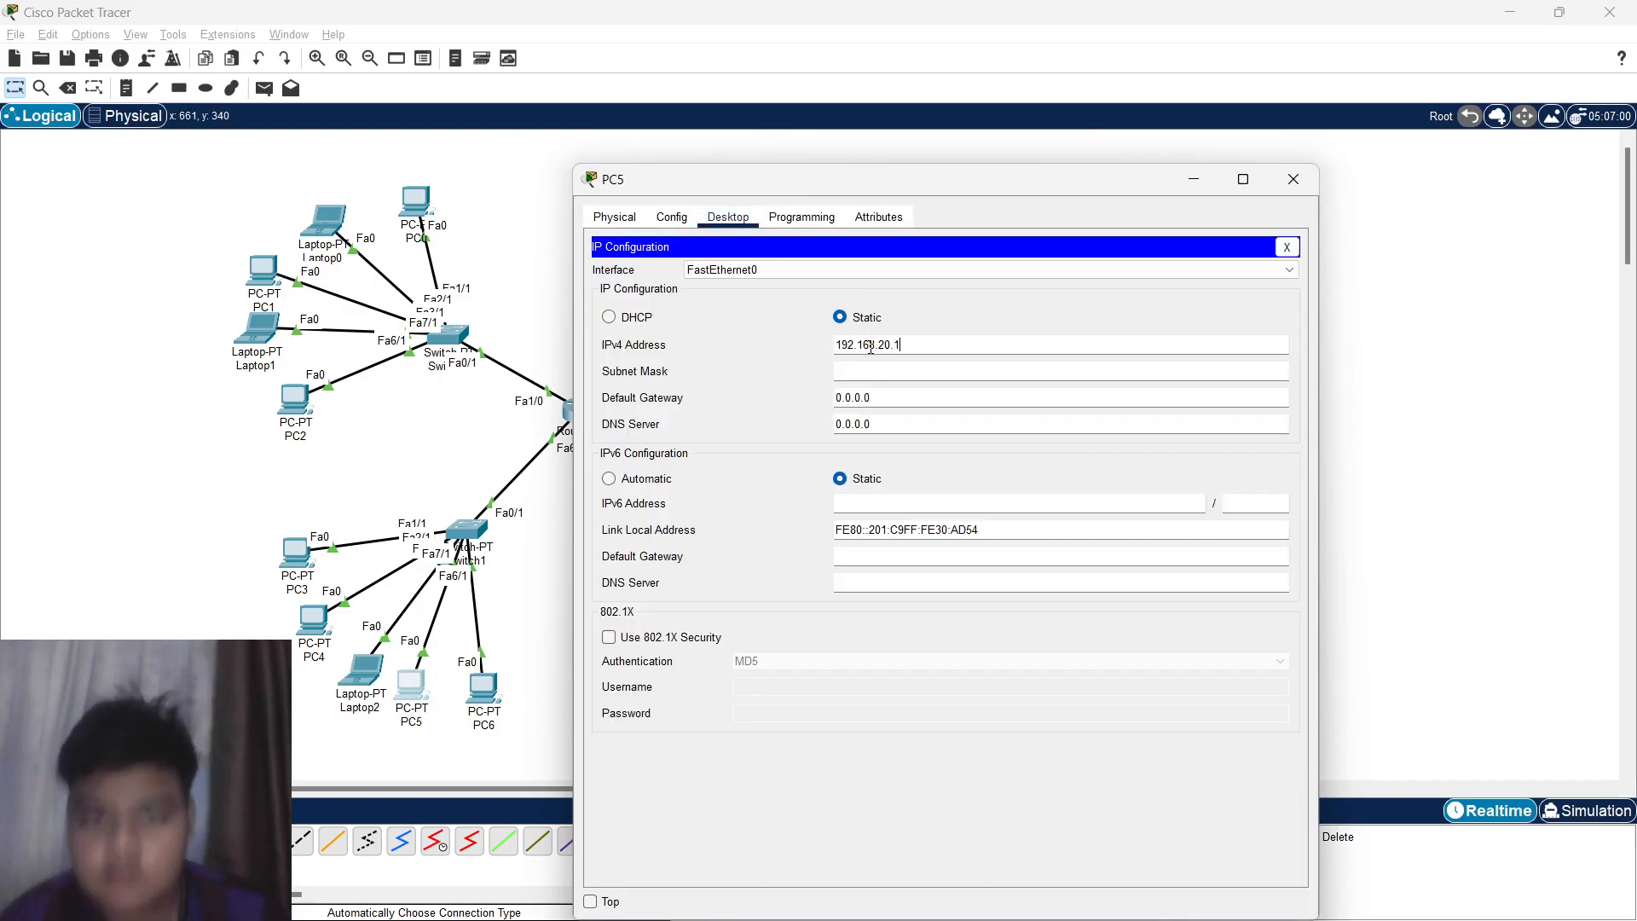
{"action": "key", "text": "Tab"}
{"action": "key", "text": "Tab"}
{"action": "type", "text": "192.168.20.1"}
{"action": "left_click", "coordinate": [1290, 238]}
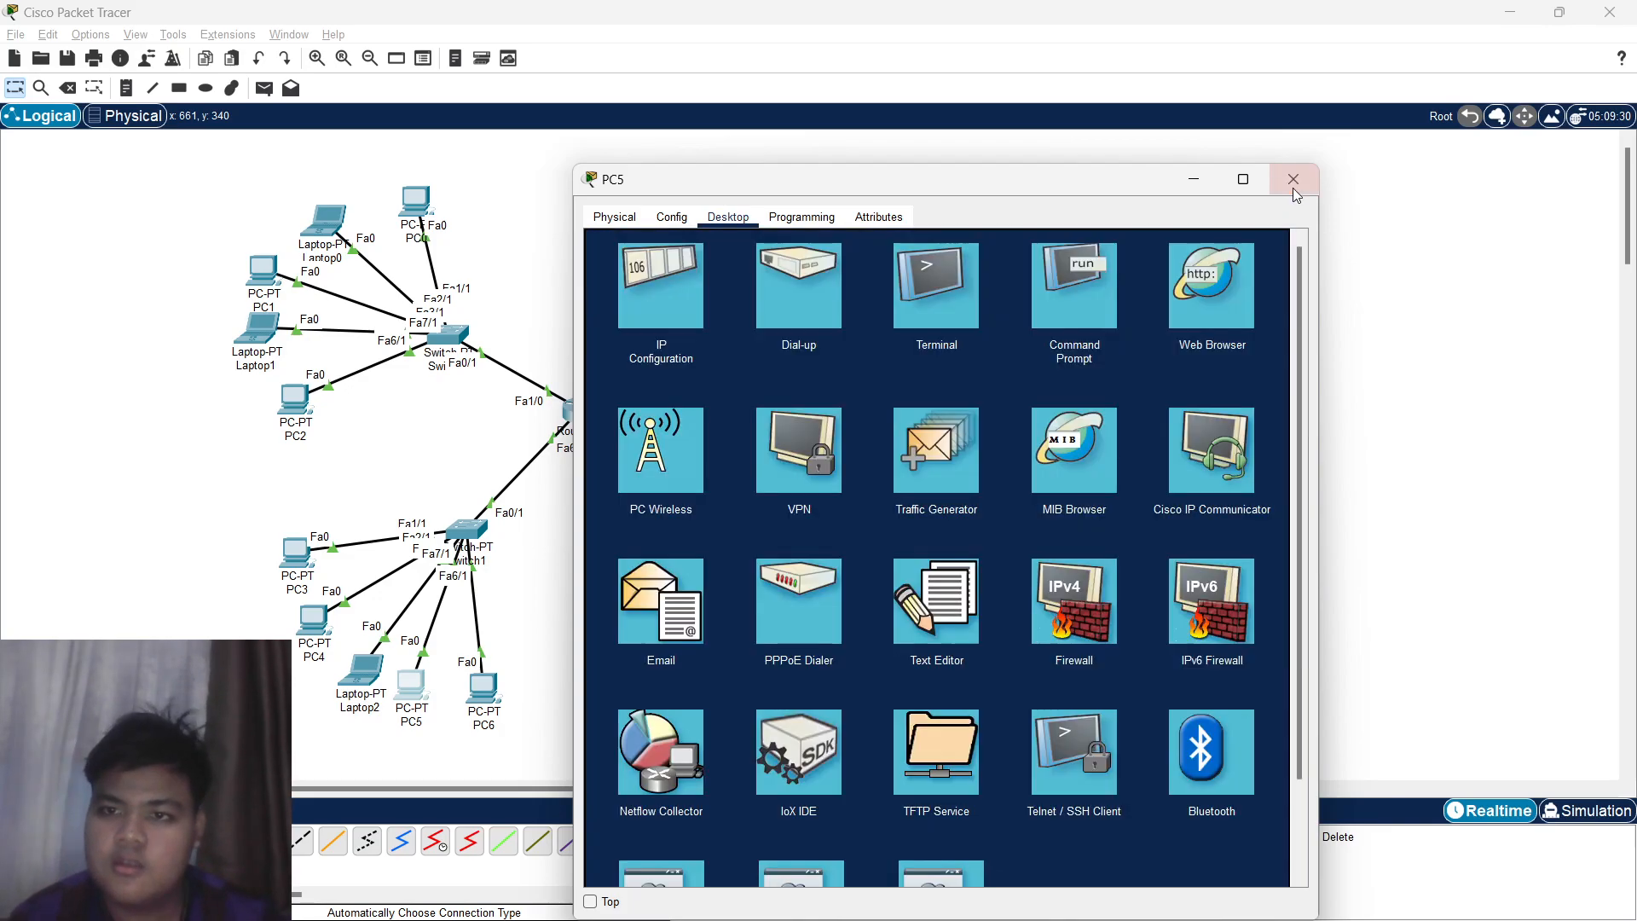
{"action": "left_click", "coordinate": [1293, 179]}
Configure PC6 with static IPv4 address 192.168.20.6, subnet mask 255.255.255.0 and default gateway 192.168.20.1.
{"action": "left_click", "coordinate": [484, 686]}
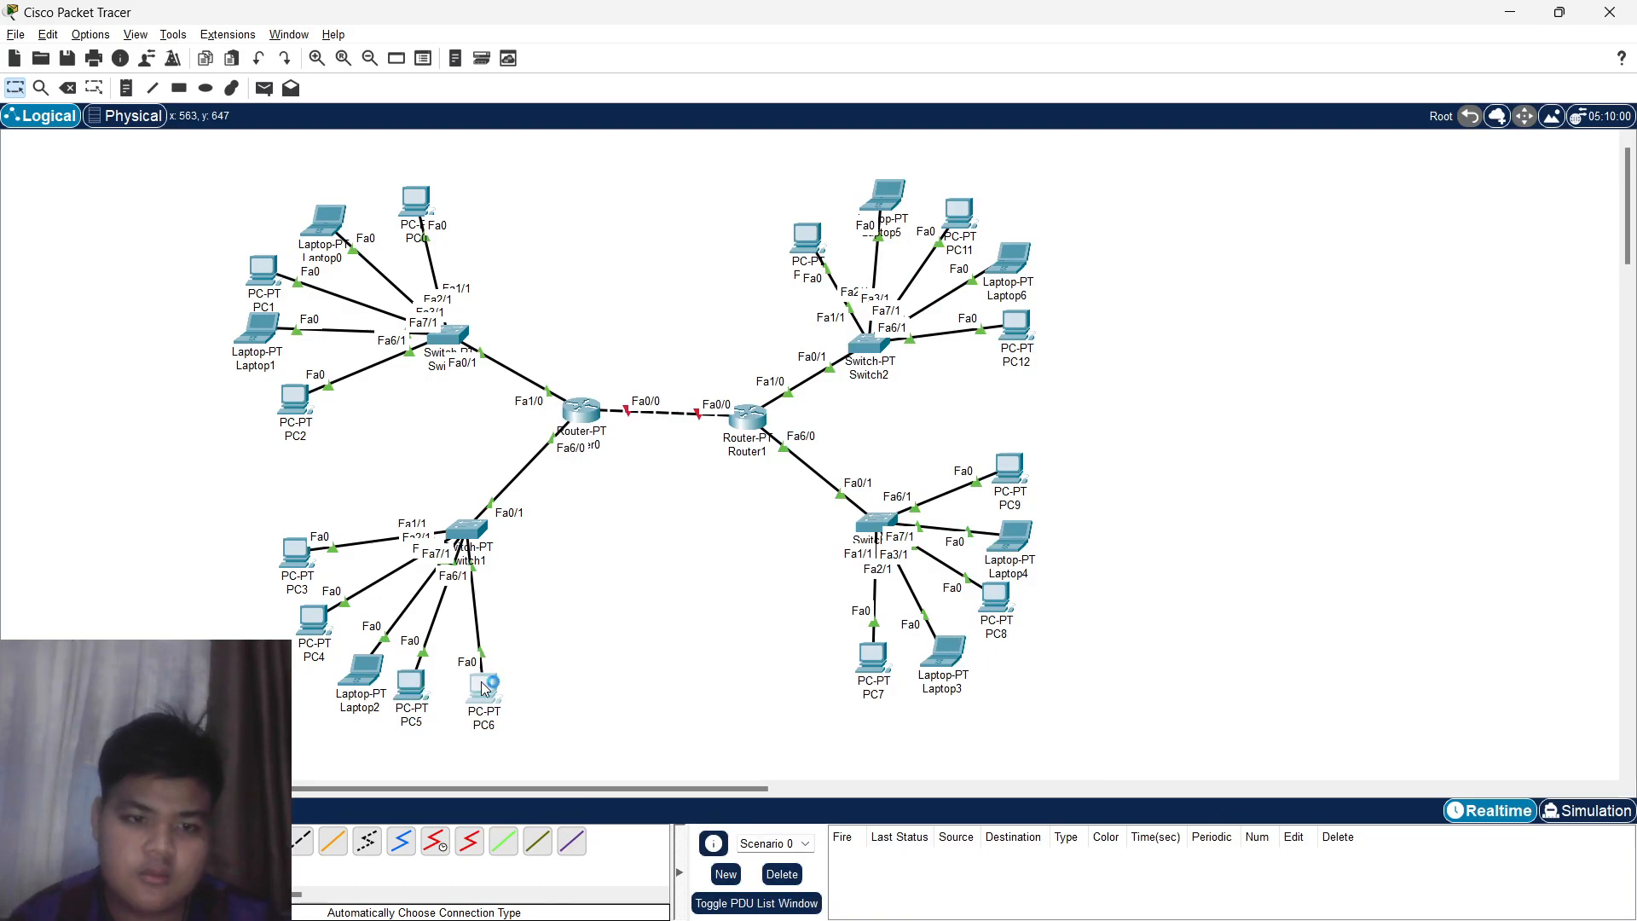
{"action": "left_click", "coordinate": [727, 248]}
{"action": "left_click", "coordinate": [655, 317]}
{"action": "left_click", "coordinate": [1016, 373]}
{"action": "type", "text": "192.168.0.5"}
{"action": "left_click", "coordinate": [948, 397]}
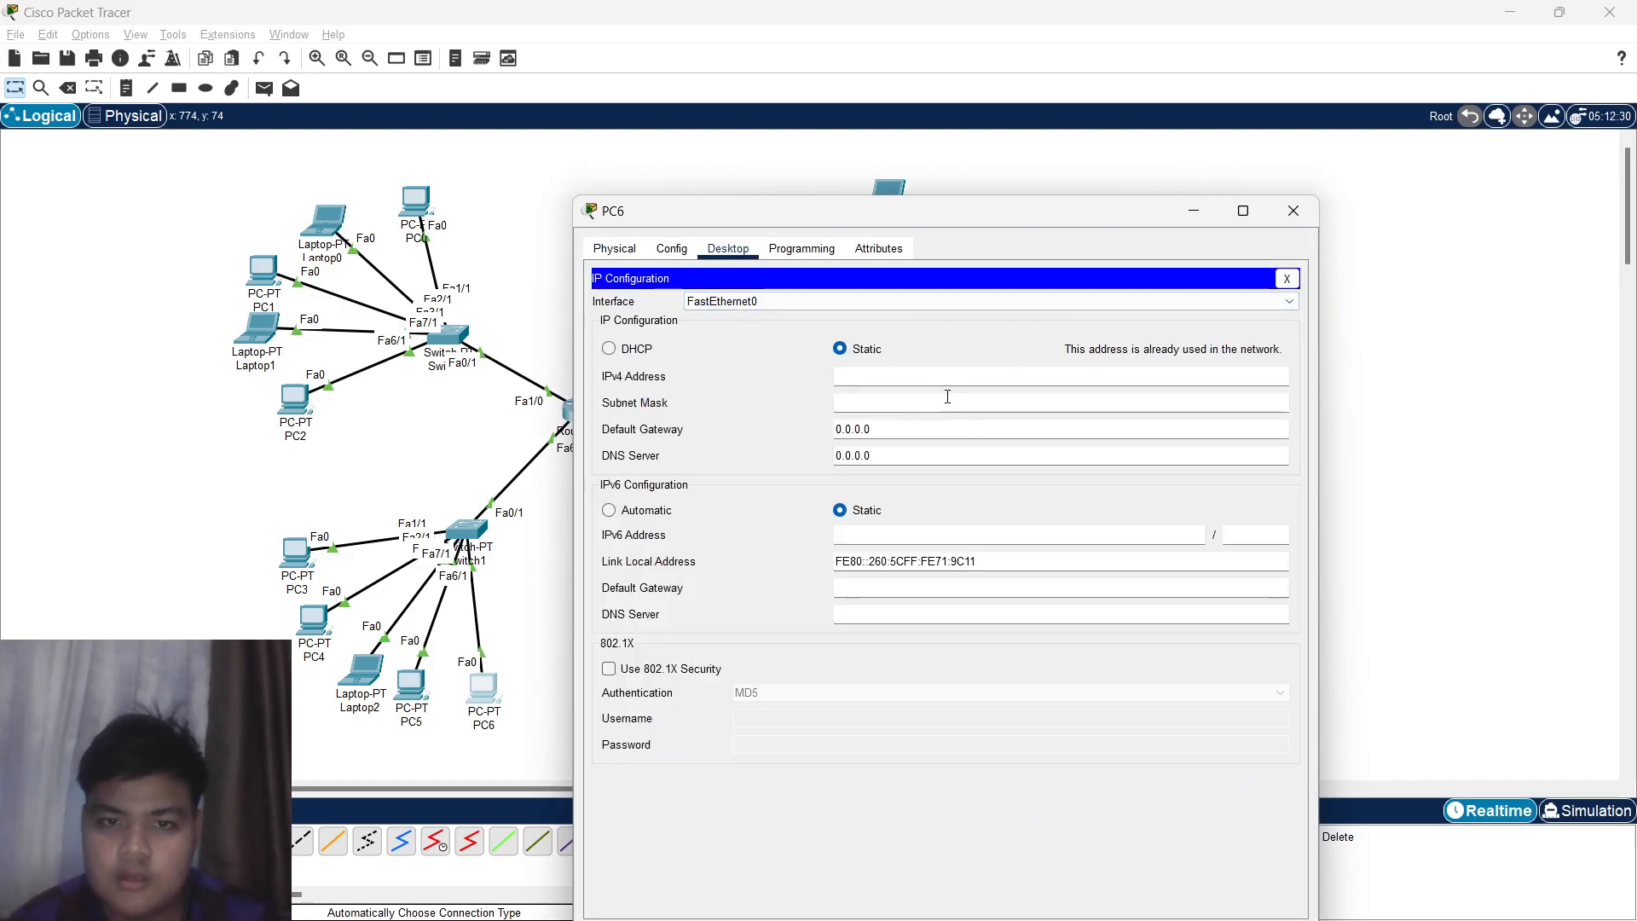
{"action": "left_click", "coordinate": [940, 374]}
{"action": "type", "text": "192.168.20.1"}
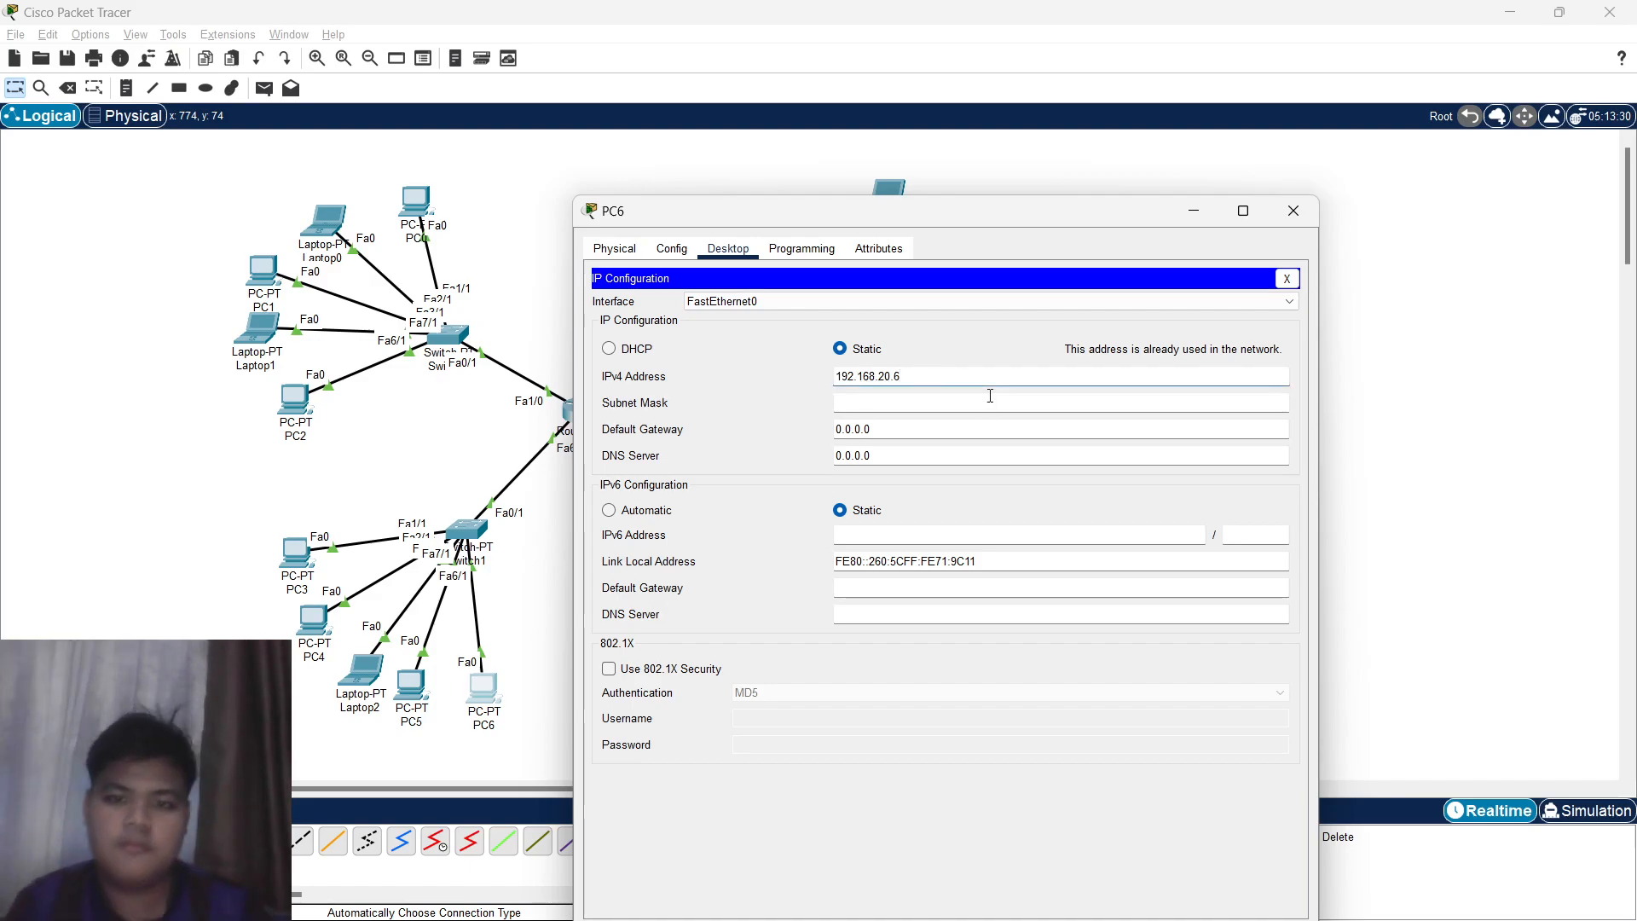
{"action": "left_click", "coordinate": [989, 400]}
{"action": "double_click", "coordinate": [995, 426]}
{"action": "type", "text": "192.168.20.1"}
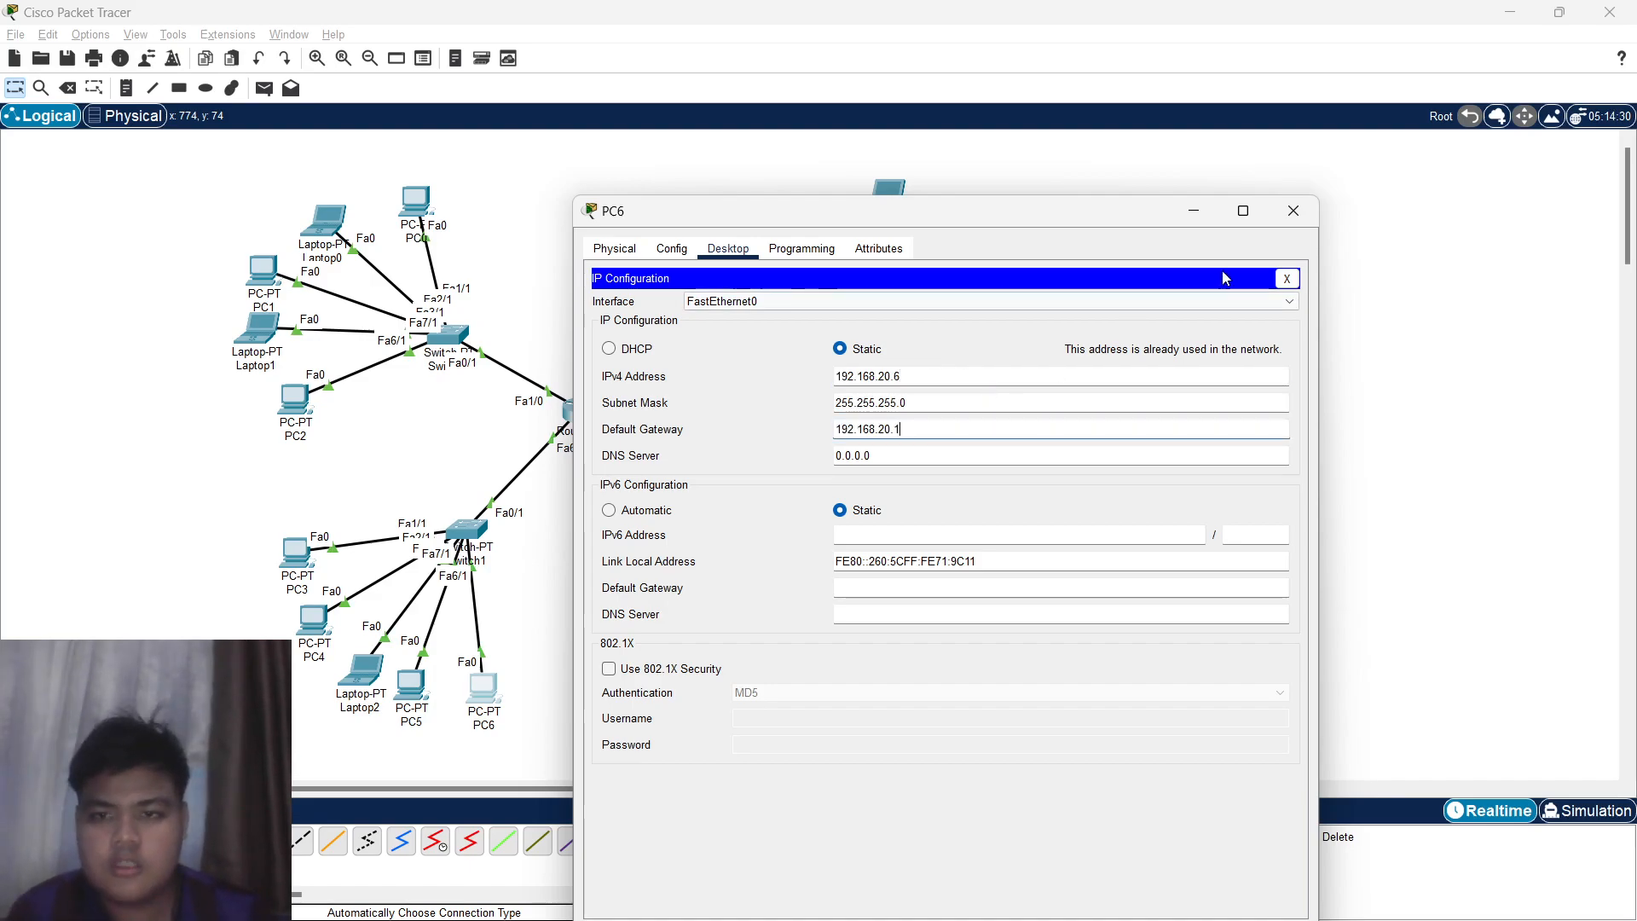
{"action": "left_click", "coordinate": [1302, 210]}
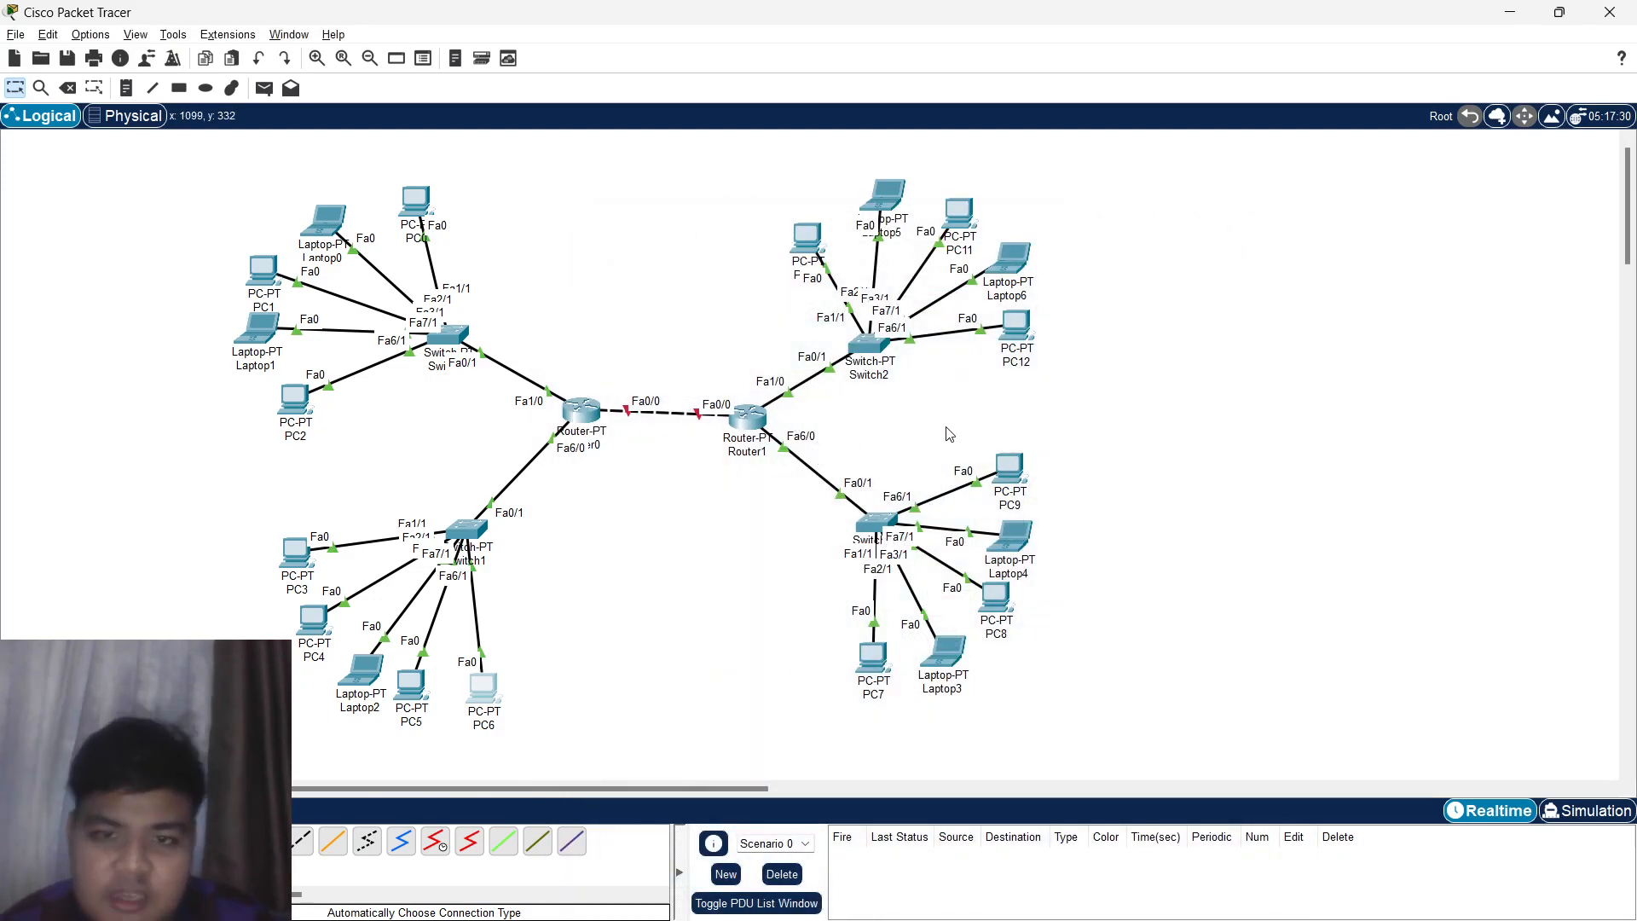
Open PC9's IP configuration and begin its static IPv4 address with 172.
{"action": "left_click", "coordinate": [1015, 462]}
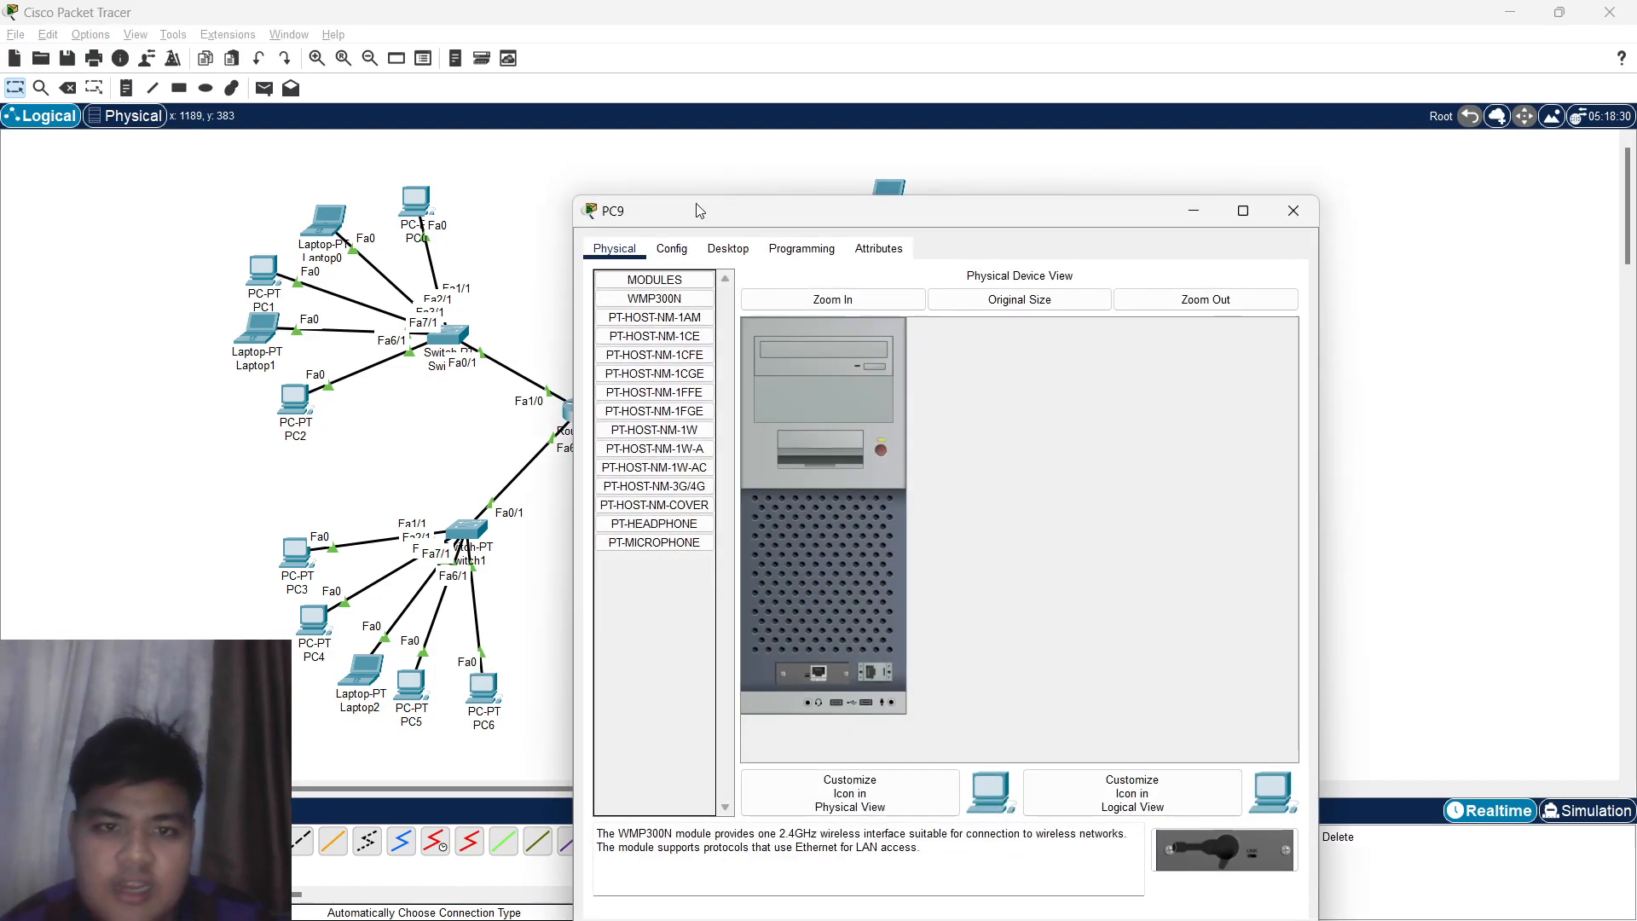
{"action": "left_click", "coordinate": [715, 250]}
{"action": "left_click", "coordinate": [682, 332]}
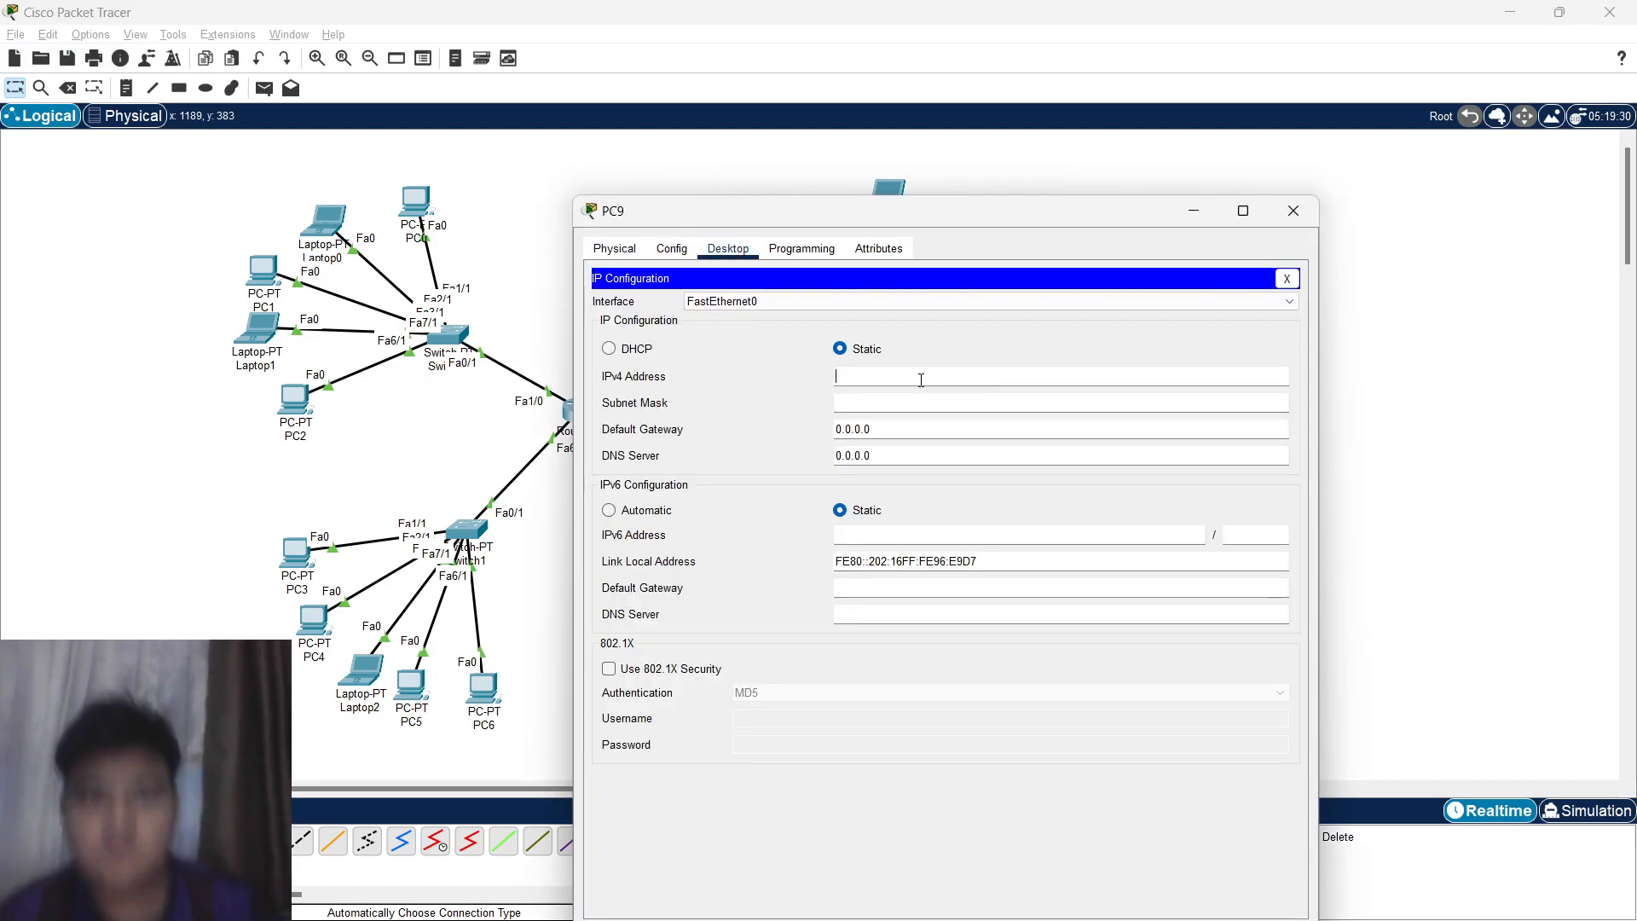
{"action": "left_click", "coordinate": [921, 380]}
{"action": "type", "text": "172"}
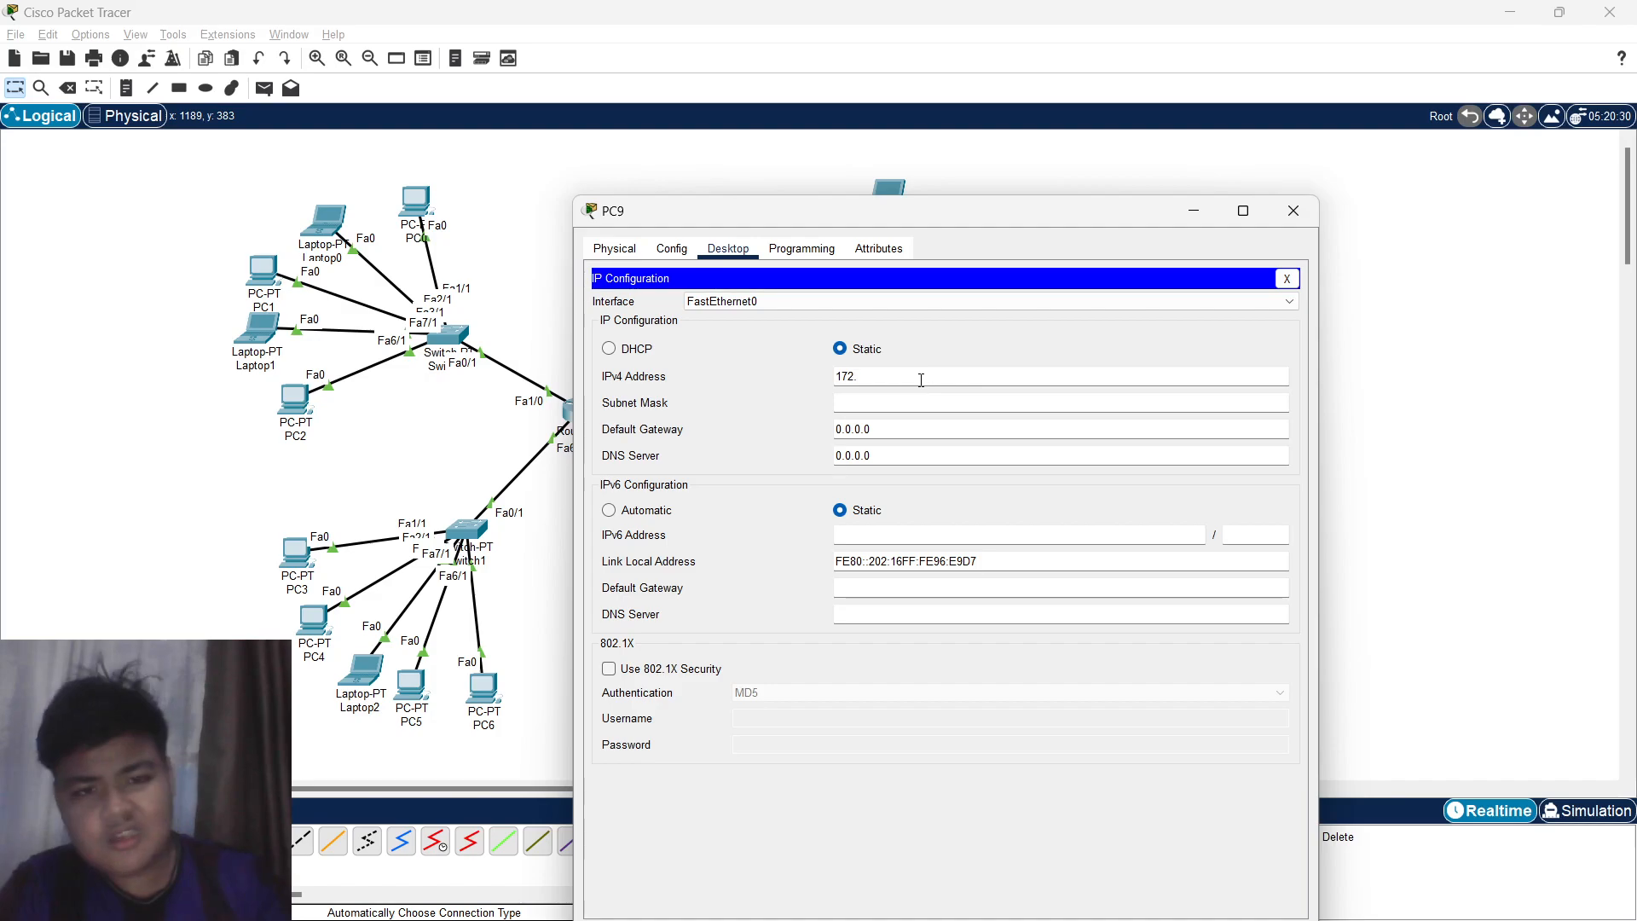
{"action": "type", "text": "."}
Move PC9's window aside and open Router1 to check its interface addressing.
{"action": "left_click_drag", "start_coordinate": [806, 214], "coordinate": [989, 193]}
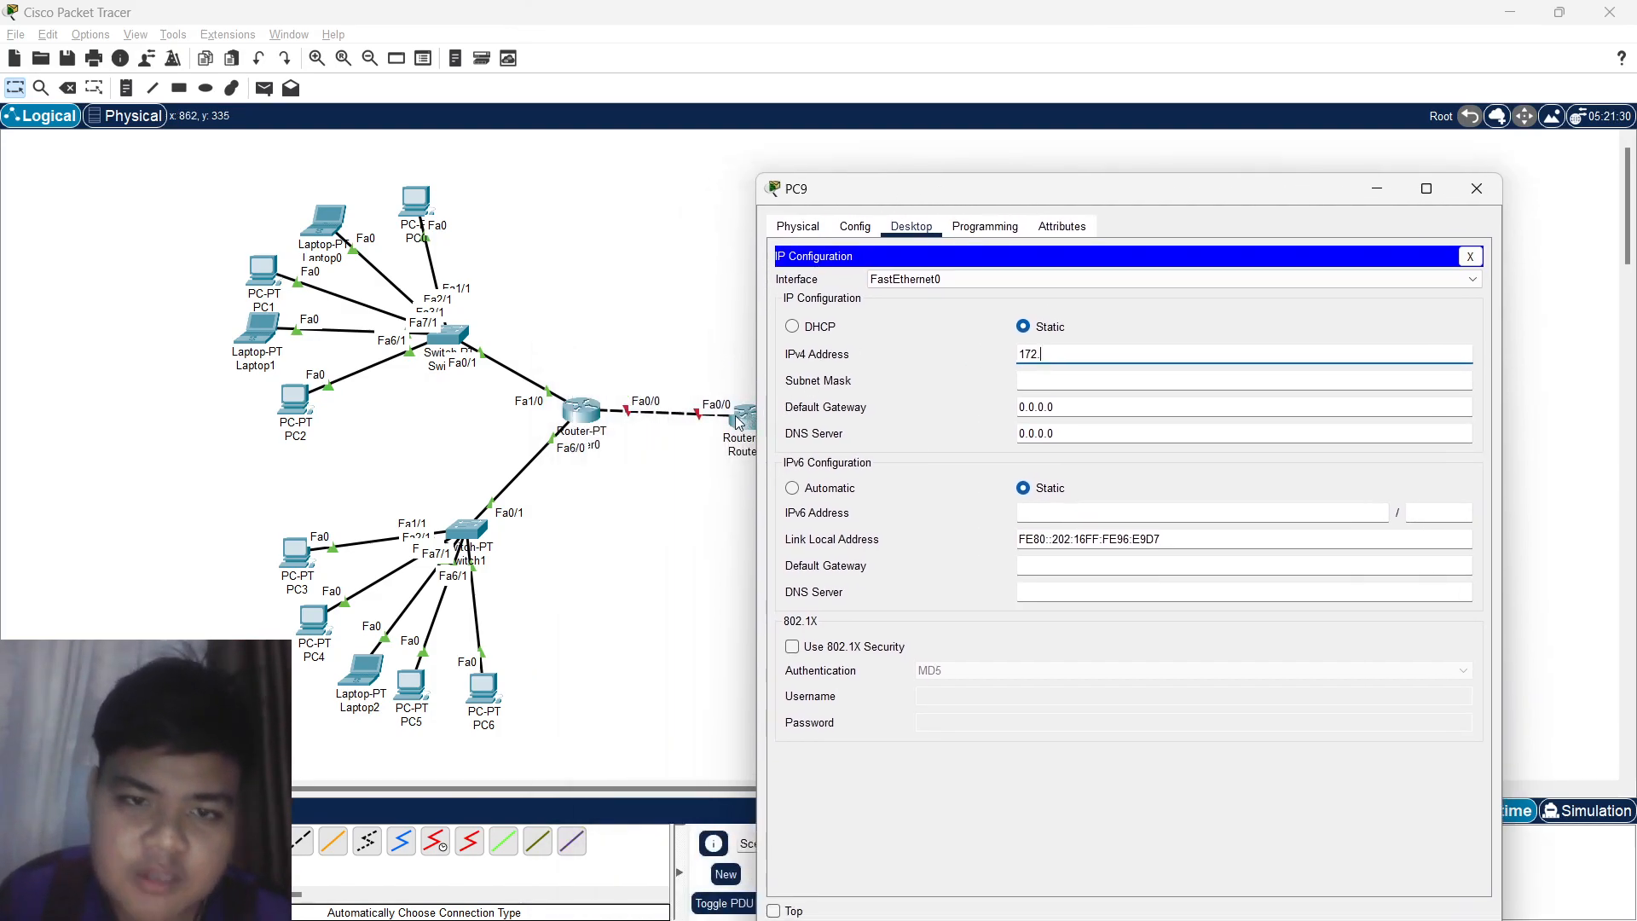
{"action": "left_click_drag", "start_coordinate": [893, 208], "coordinate": [1037, 206]}
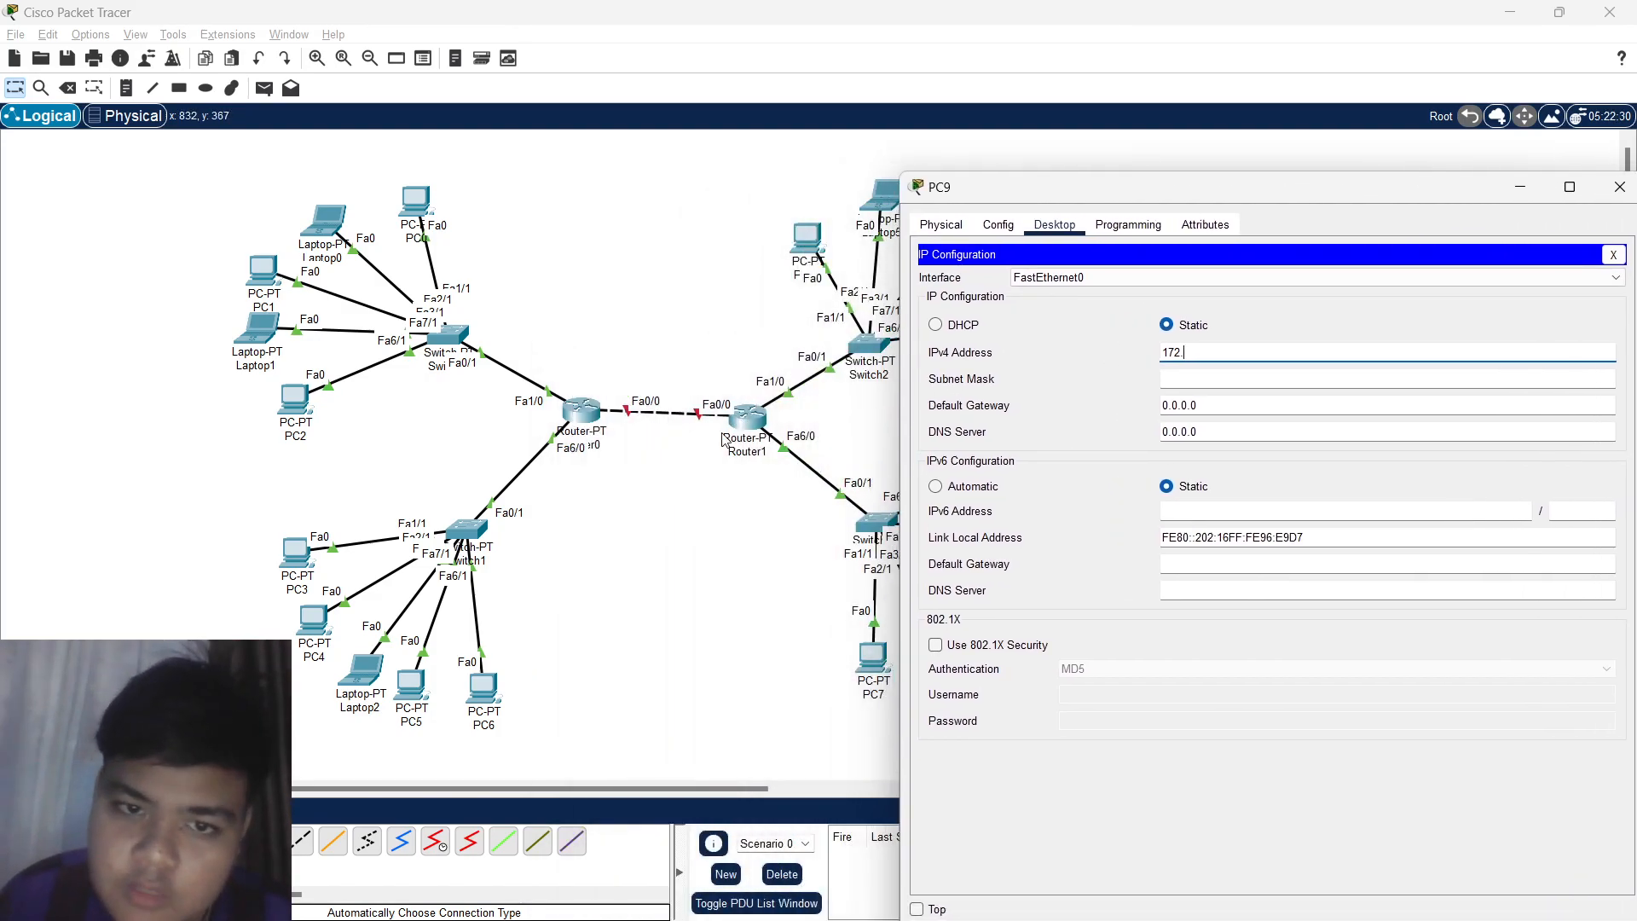
{"action": "left_click", "coordinate": [752, 428]}
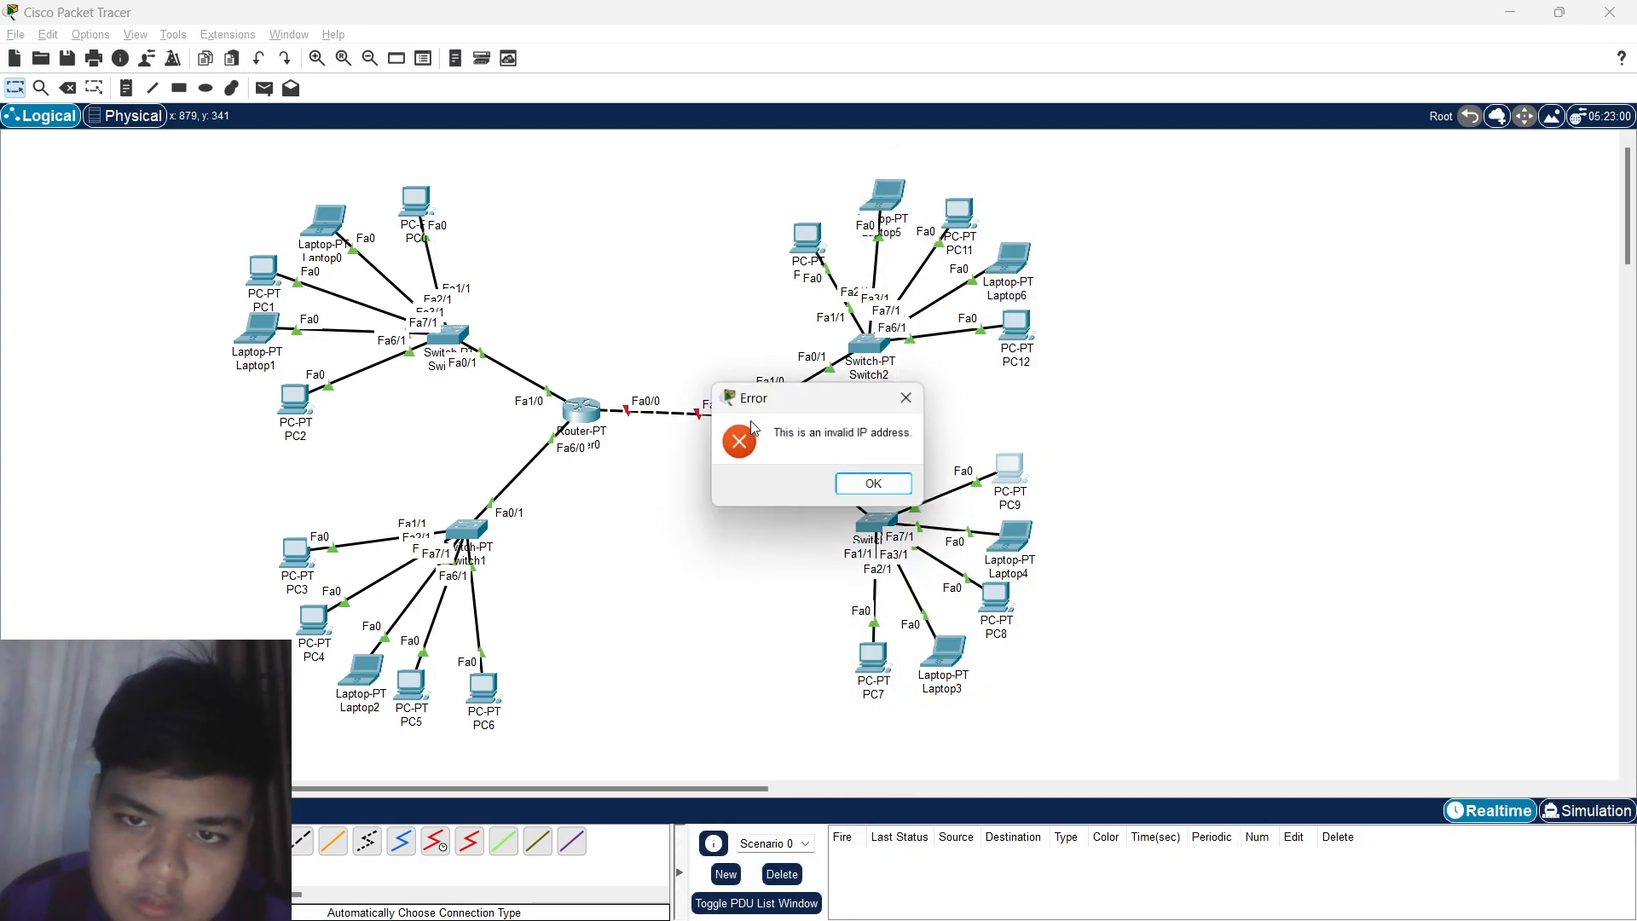
{"action": "left_click", "coordinate": [876, 481]}
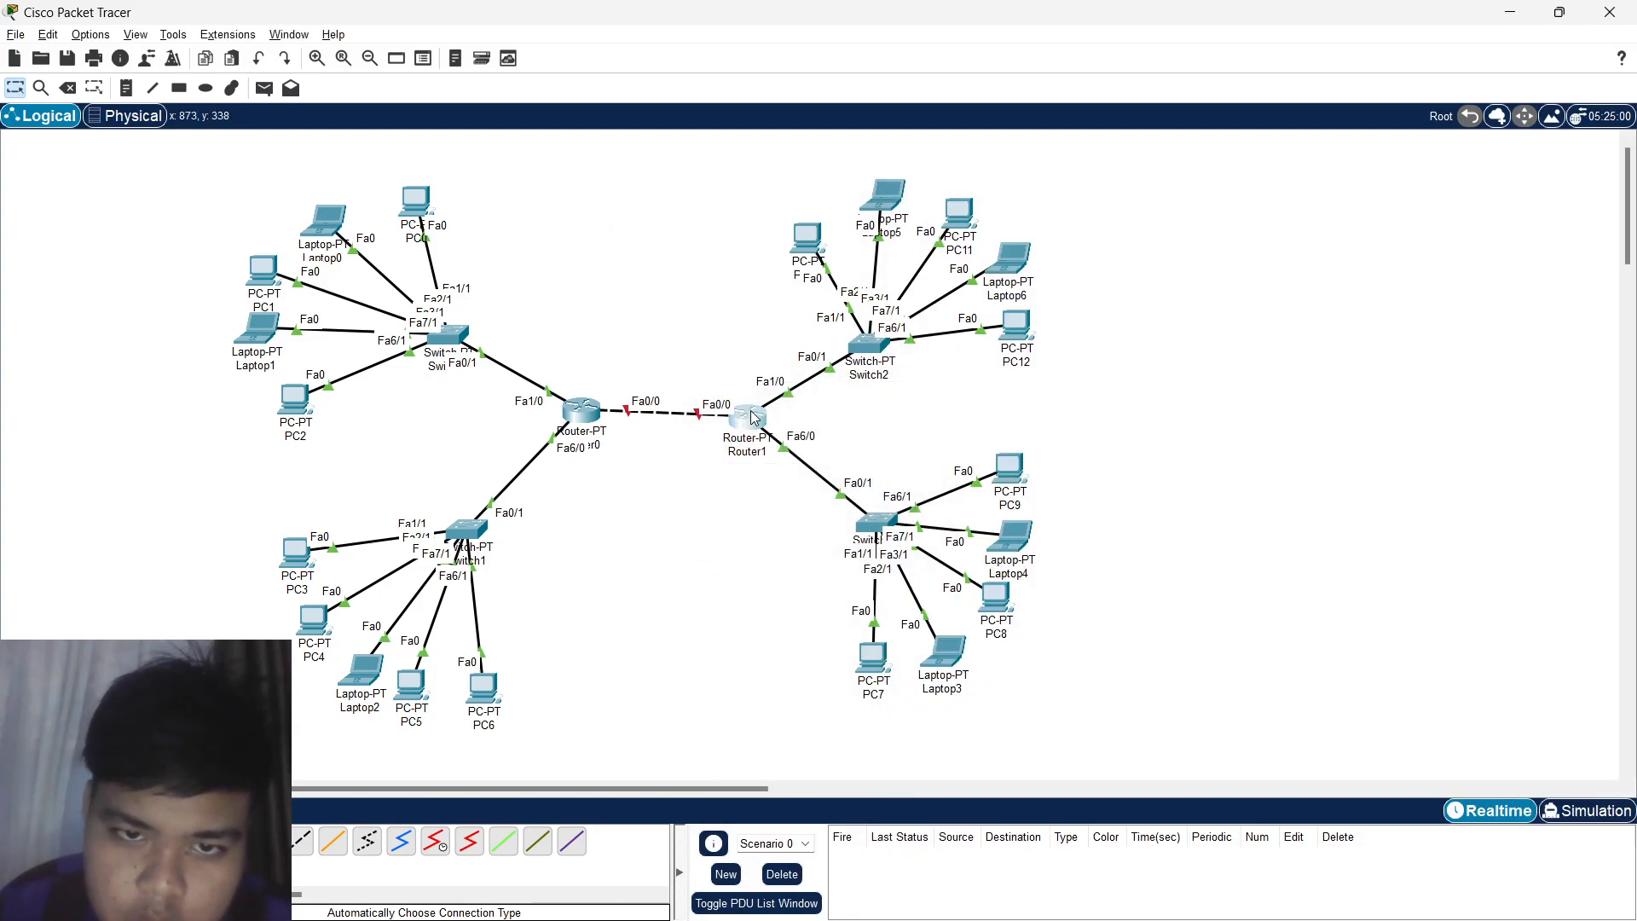
{"action": "left_click", "coordinate": [752, 417]}
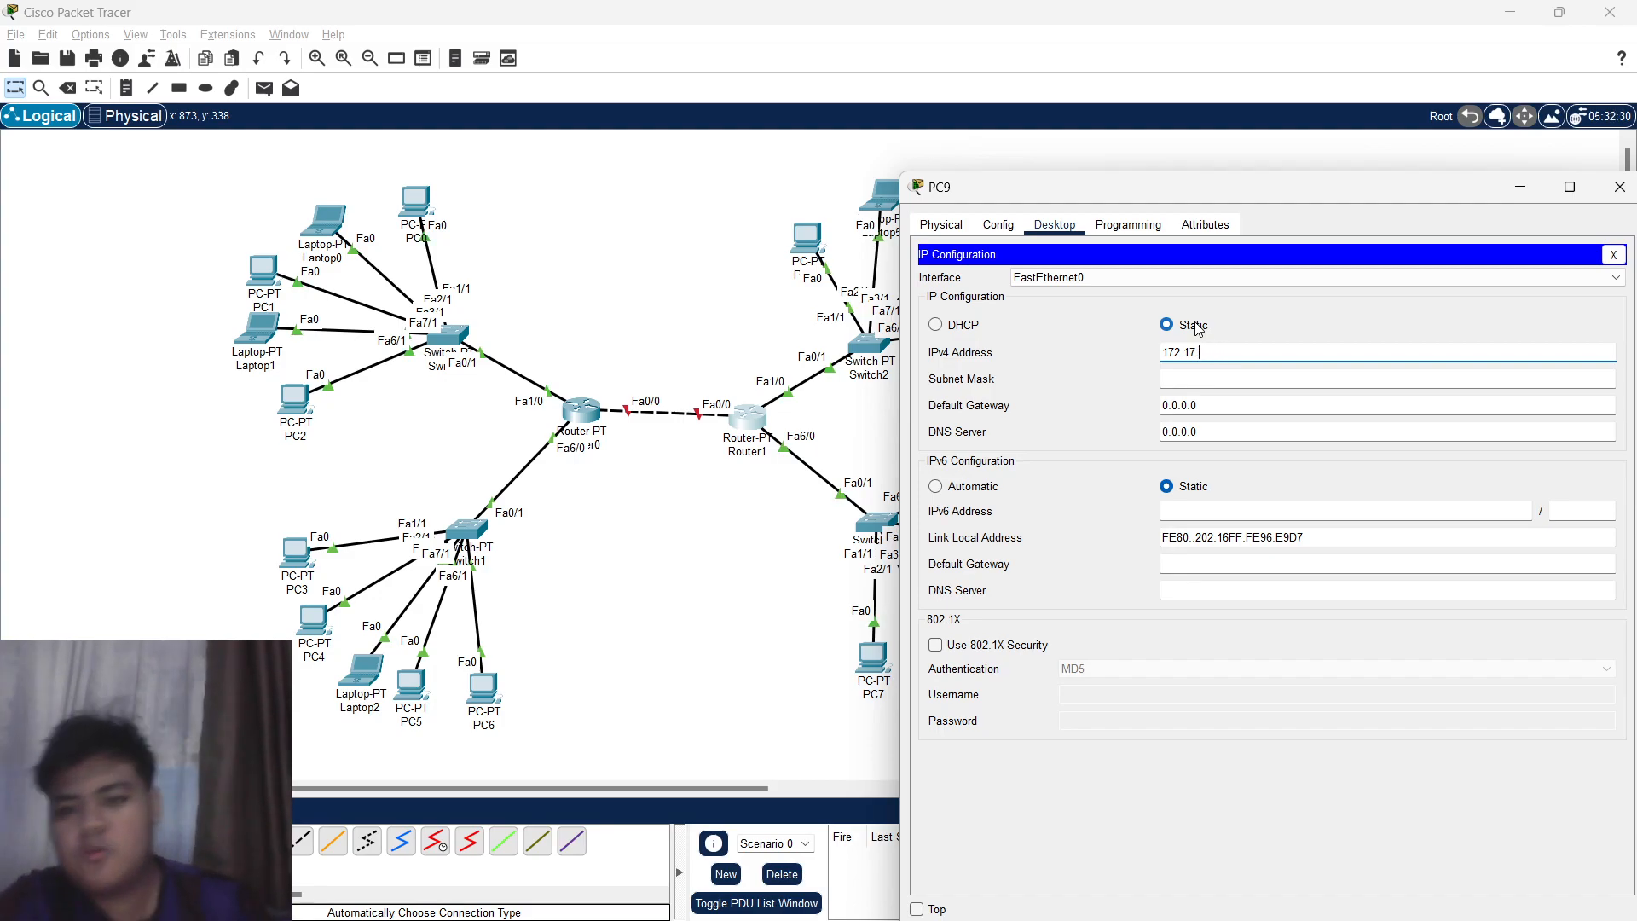
Complete PC9's configuration with IPv4 address 172.17.10.2, subnet mask 255.255.0.0 and default gateway 172.17.10.1.
{"action": "type", "text": "10."}
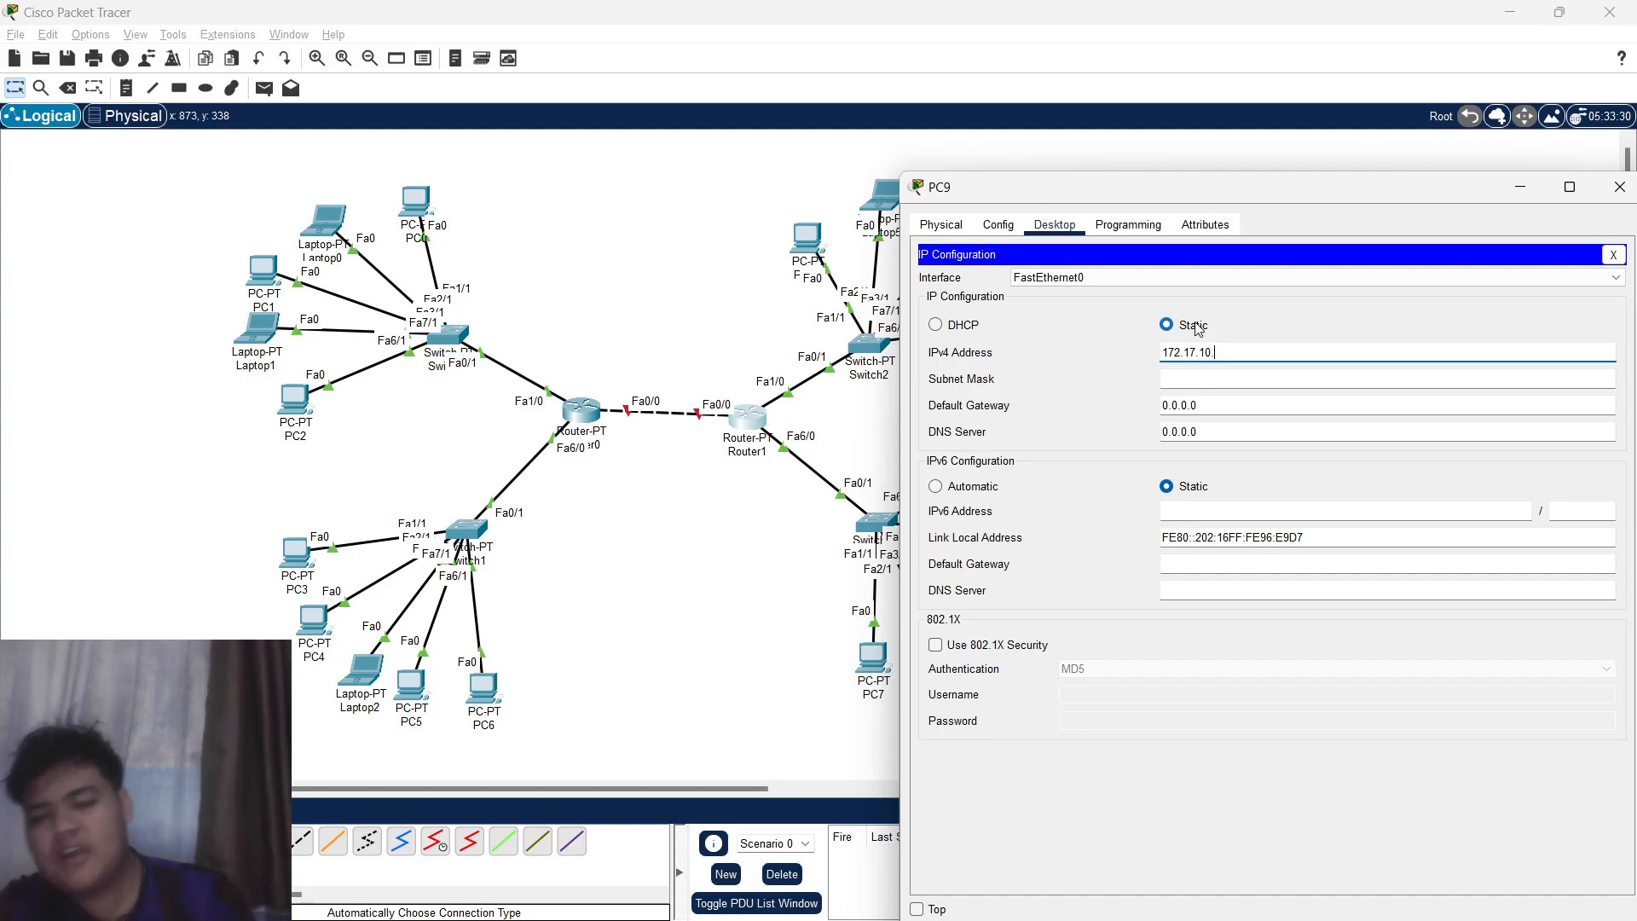
{"action": "type", "text": "2"}
{"action": "left_click", "coordinate": [1260, 378]}
{"action": "triple_click", "coordinate": [1259, 406]}
{"action": "type", "text": "17.10.1"}
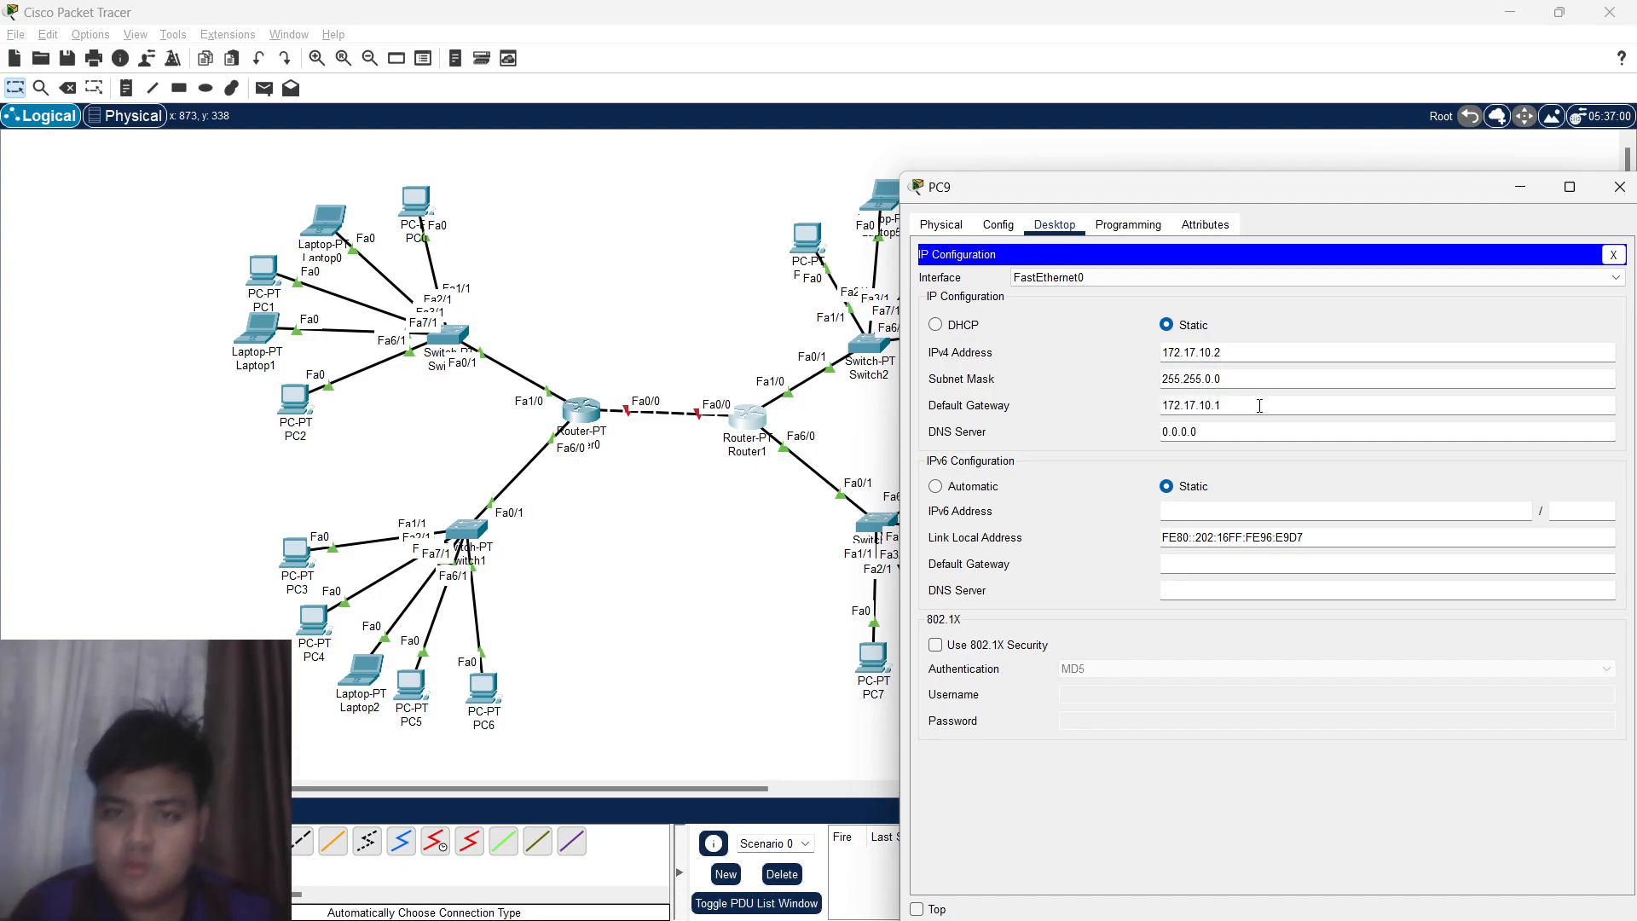
{"action": "triple_click", "coordinate": [1260, 406]}
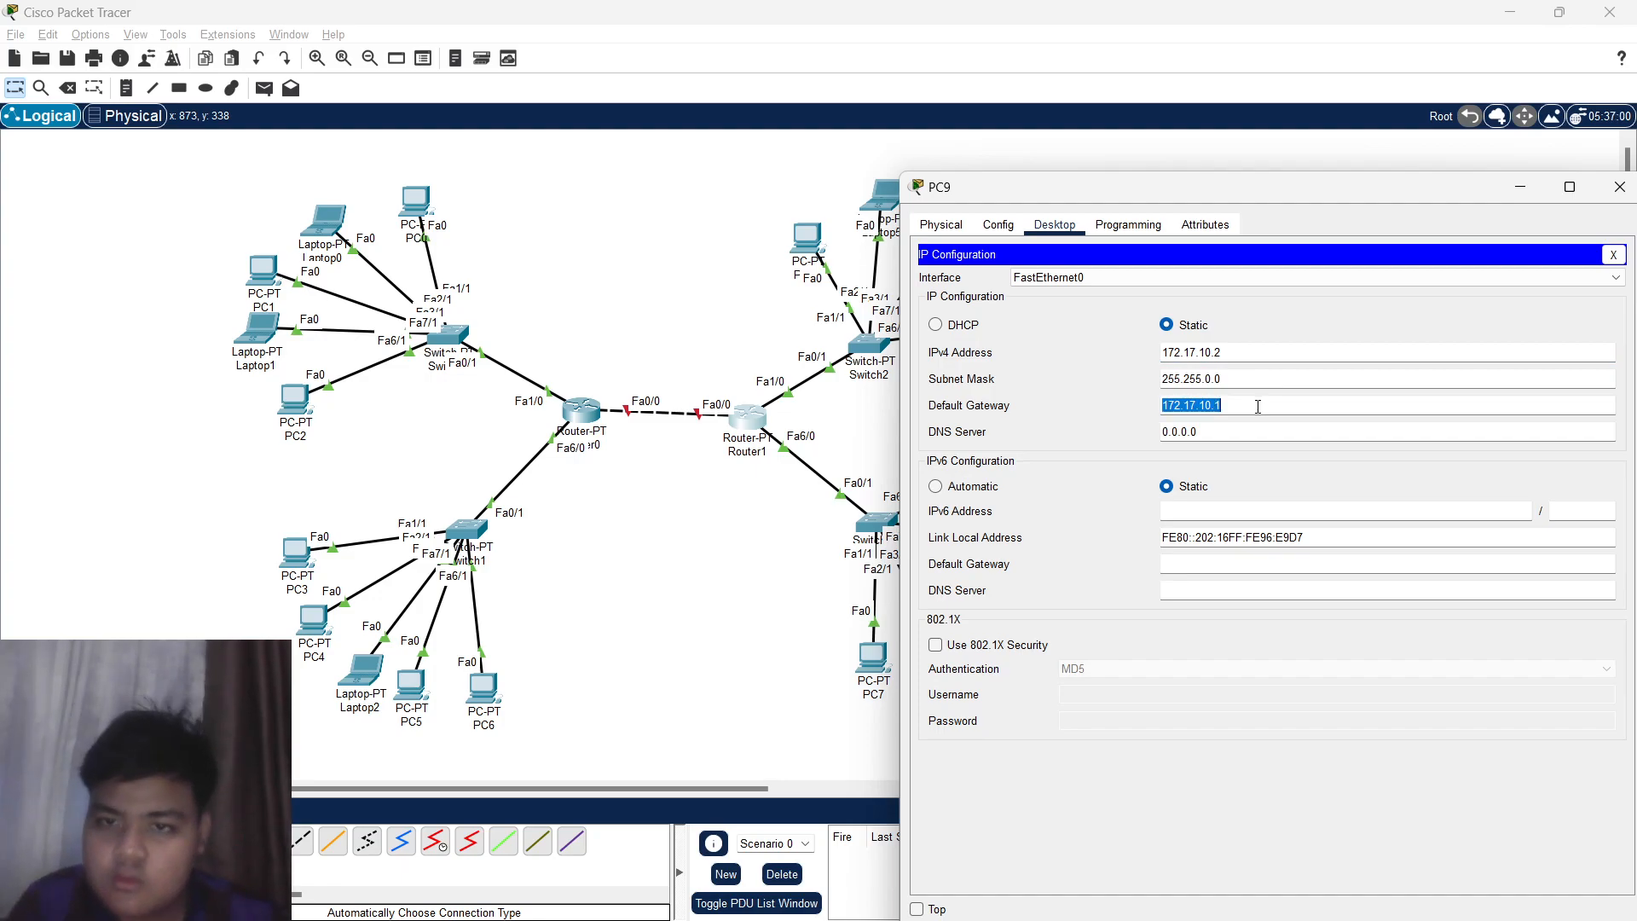
{"action": "left_click", "coordinate": [1613, 255]}
{"action": "left_click", "coordinate": [1619, 187]}
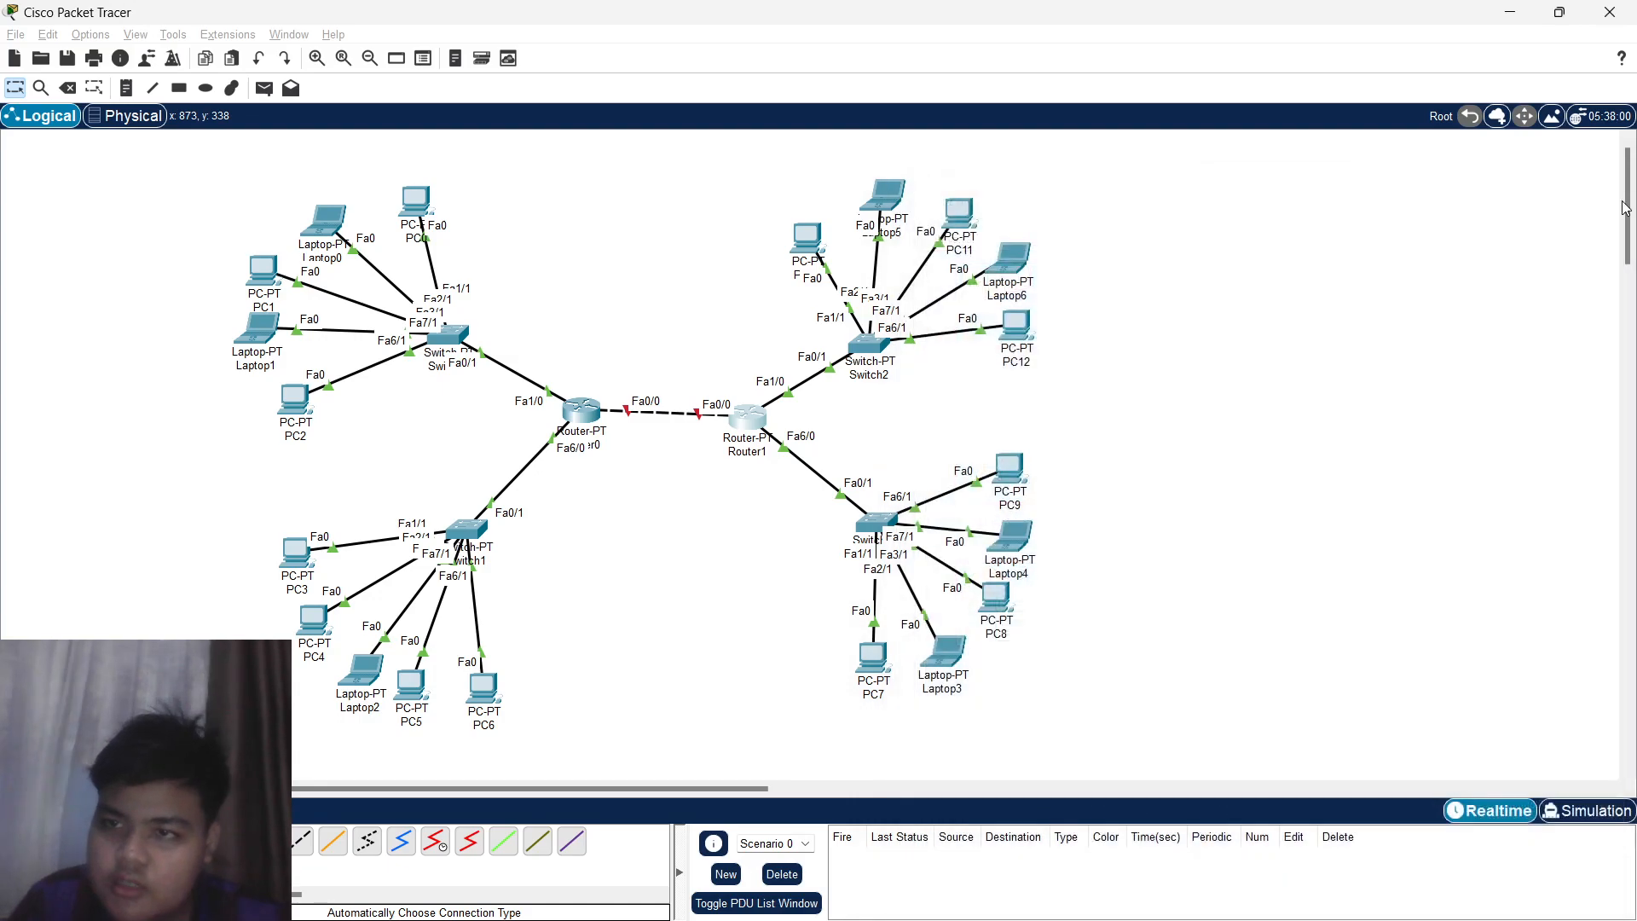
Configure Laptop4 with static IPv4 address 172.17.10.3, subnet mask 255.255.0.0 and default gateway 172.17.10.1.
{"action": "left_click", "coordinate": [1018, 539]}
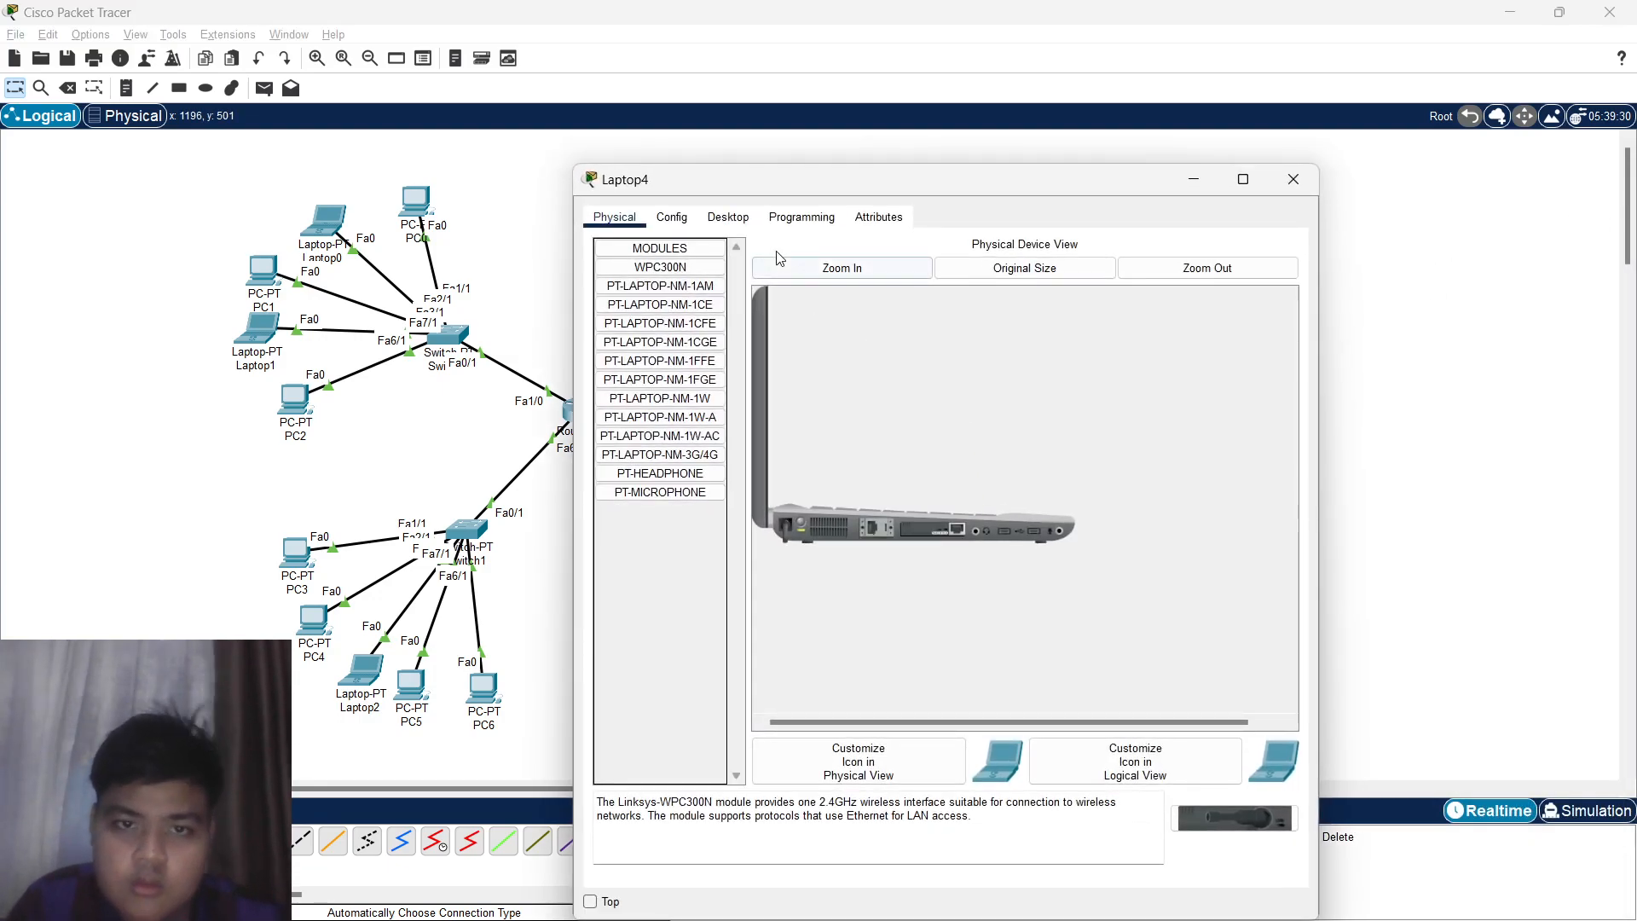
{"action": "left_click", "coordinate": [728, 216]}
{"action": "left_click", "coordinate": [681, 319]}
{"action": "left_click", "coordinate": [847, 345]}
{"action": "type", "text": "172.17.10.1"}
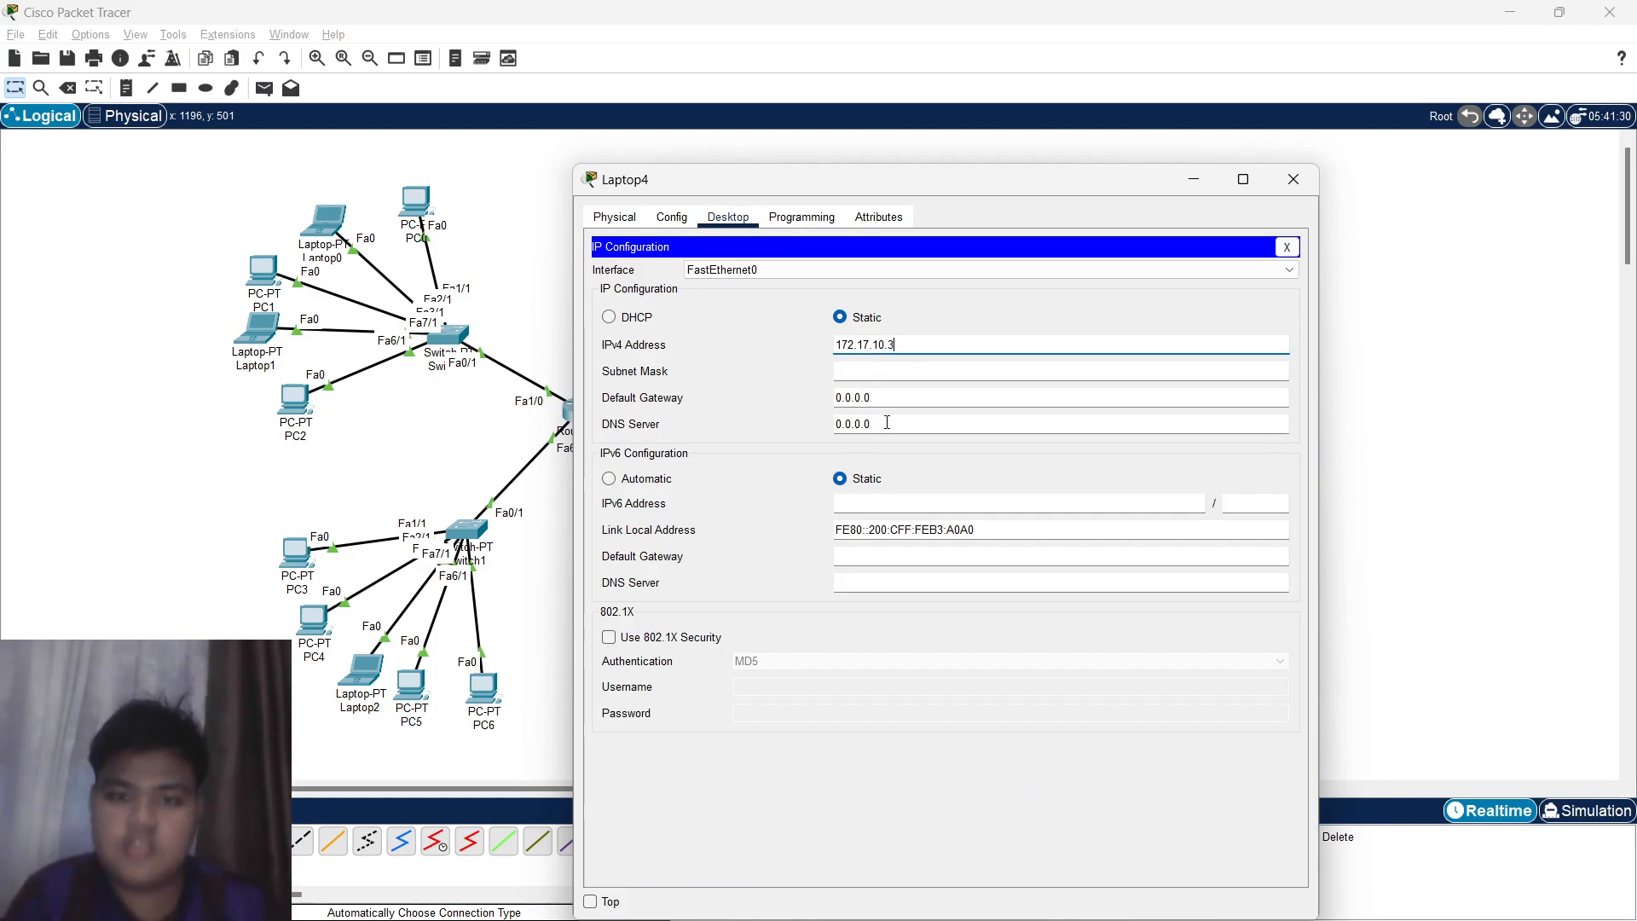
{"action": "left_click", "coordinate": [891, 400]}
{"action": "double_click", "coordinate": [881, 395]}
{"action": "type", "text": "172.17.10.1"}
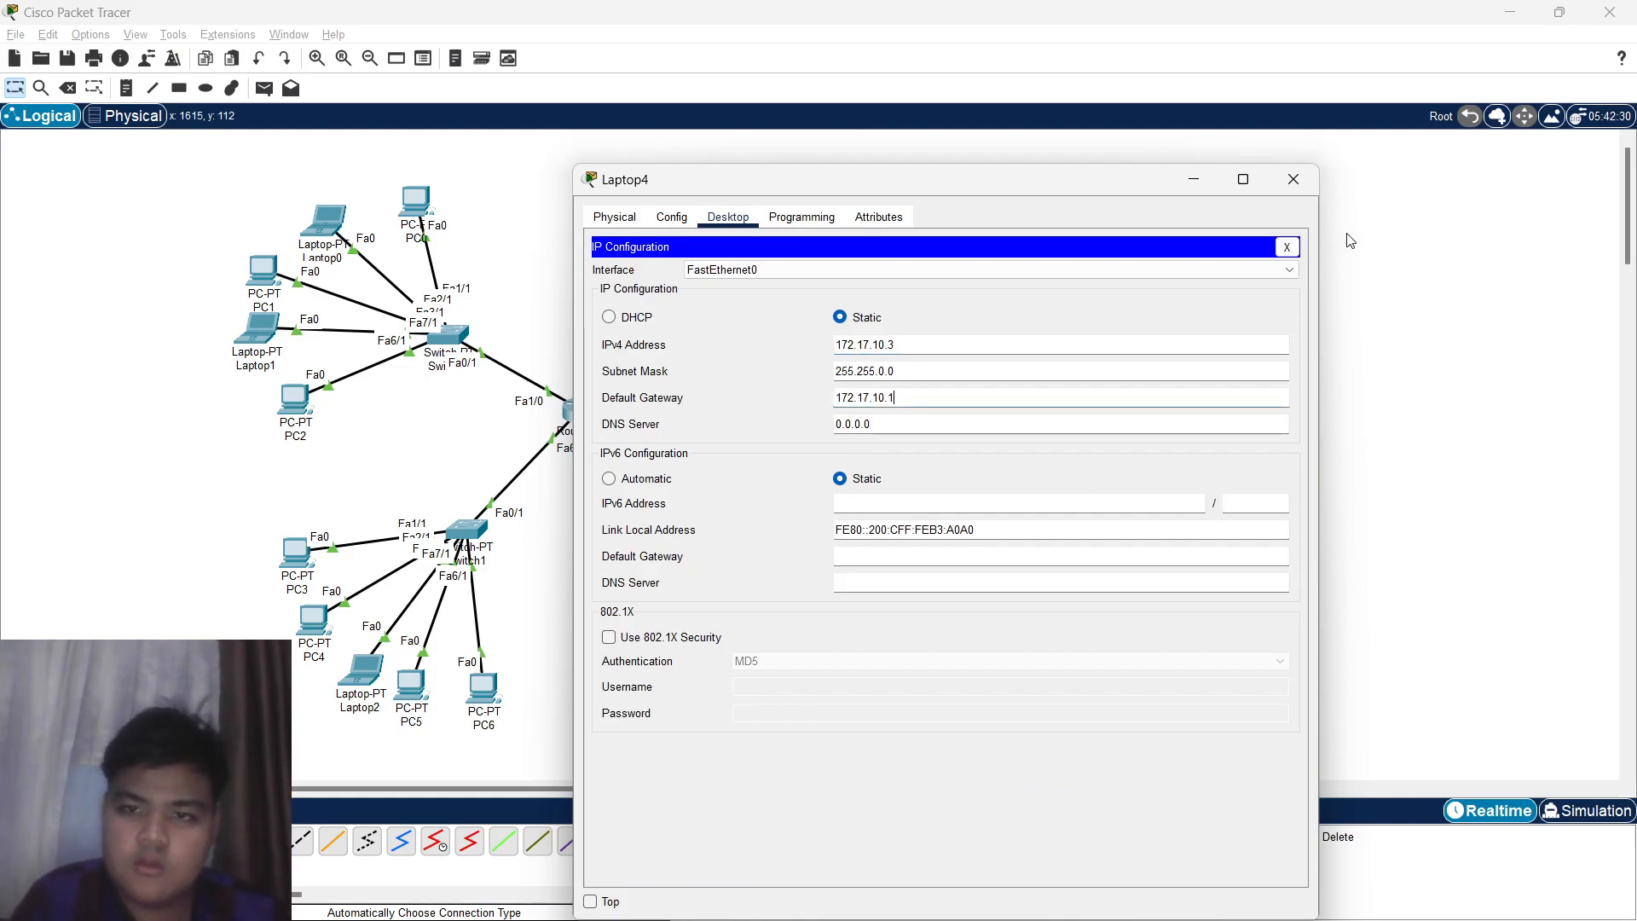
{"action": "left_click", "coordinate": [1288, 246]}
{"action": "left_click", "coordinate": [1294, 180]}
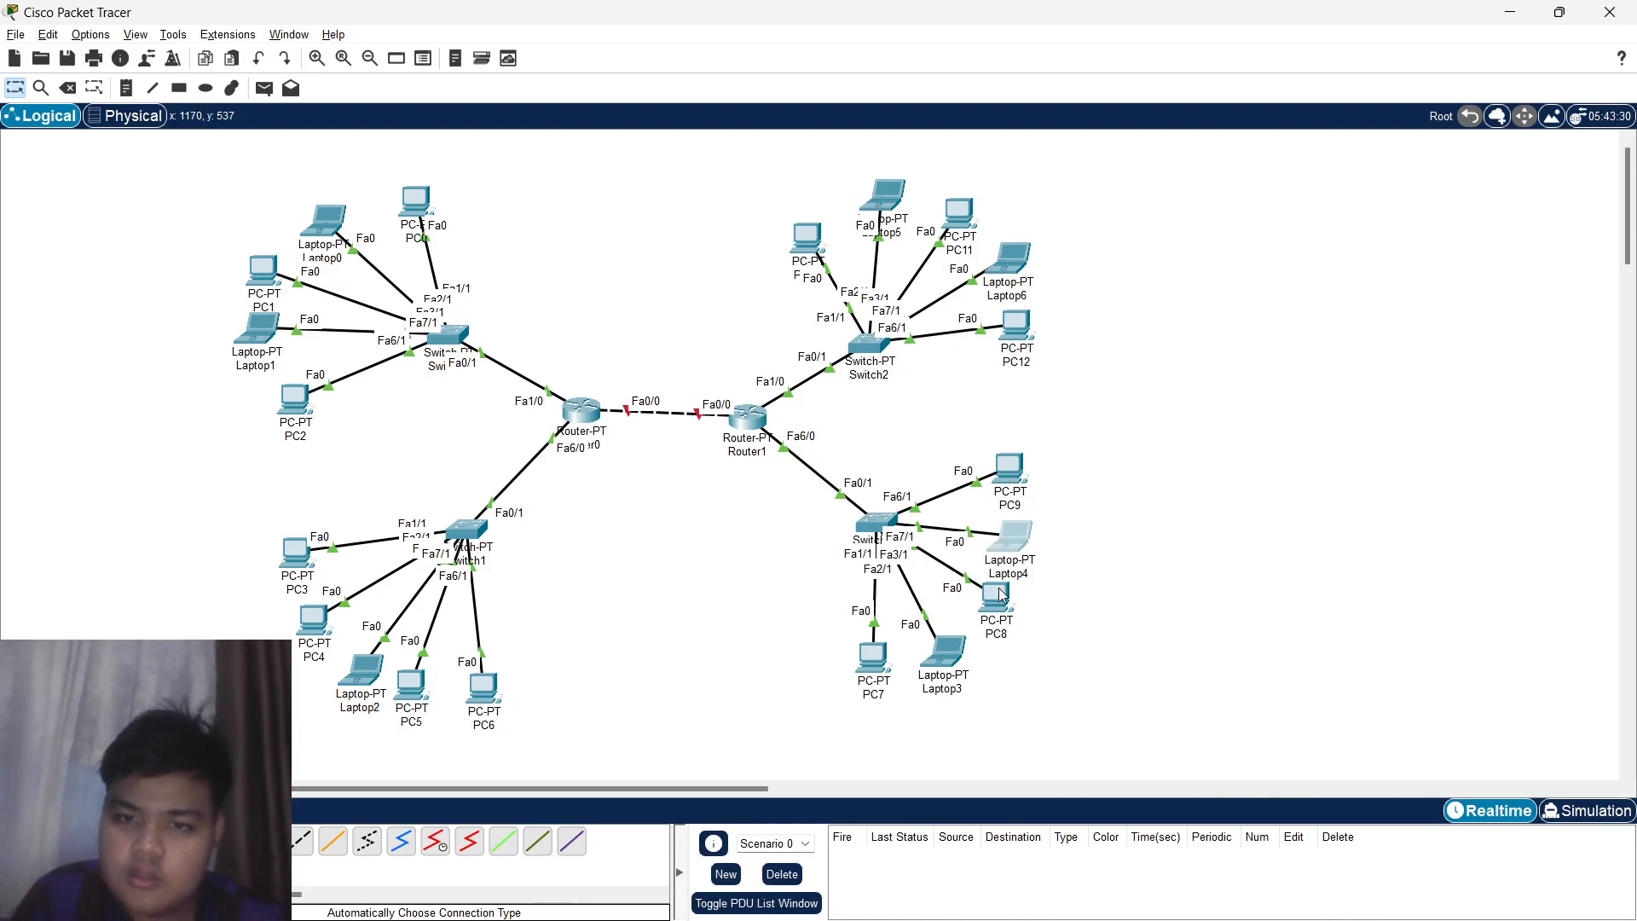
Configure PC8 with static IPv4 address 172.17.10.4, subnet mask 255.255.0.0 and default gateway 172.17.10.1.
{"action": "left_click", "coordinate": [1009, 535]}
{"action": "left_click", "coordinate": [728, 217]}
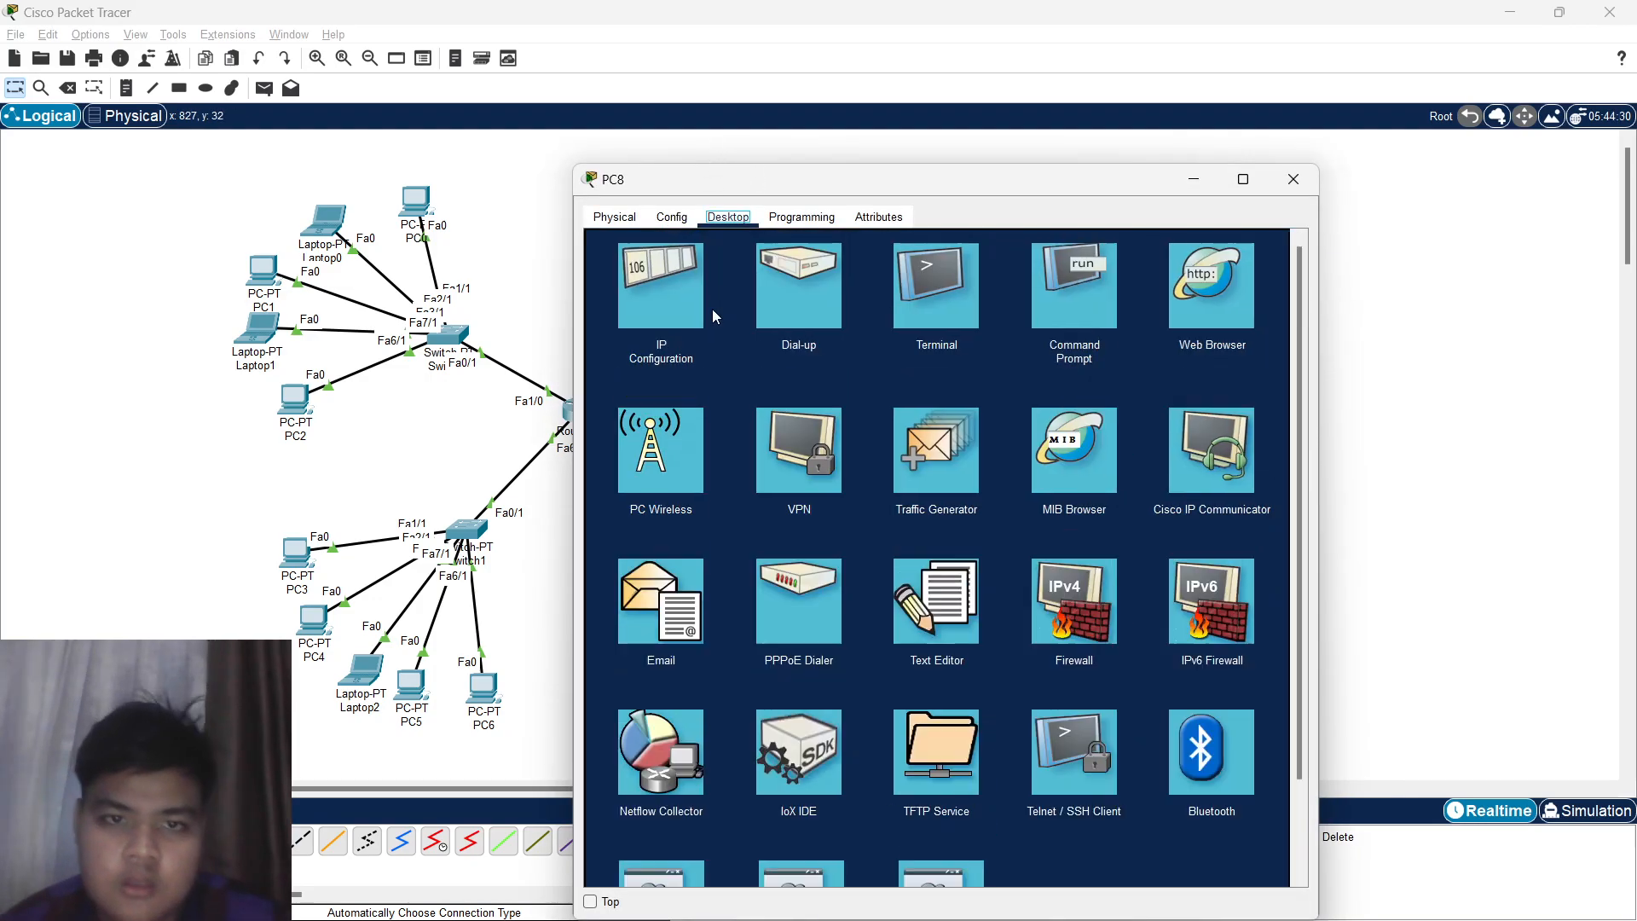
{"action": "left_click", "coordinate": [690, 311]}
{"action": "left_click", "coordinate": [901, 342]}
{"action": "type", "text": "172.17.10.1"}
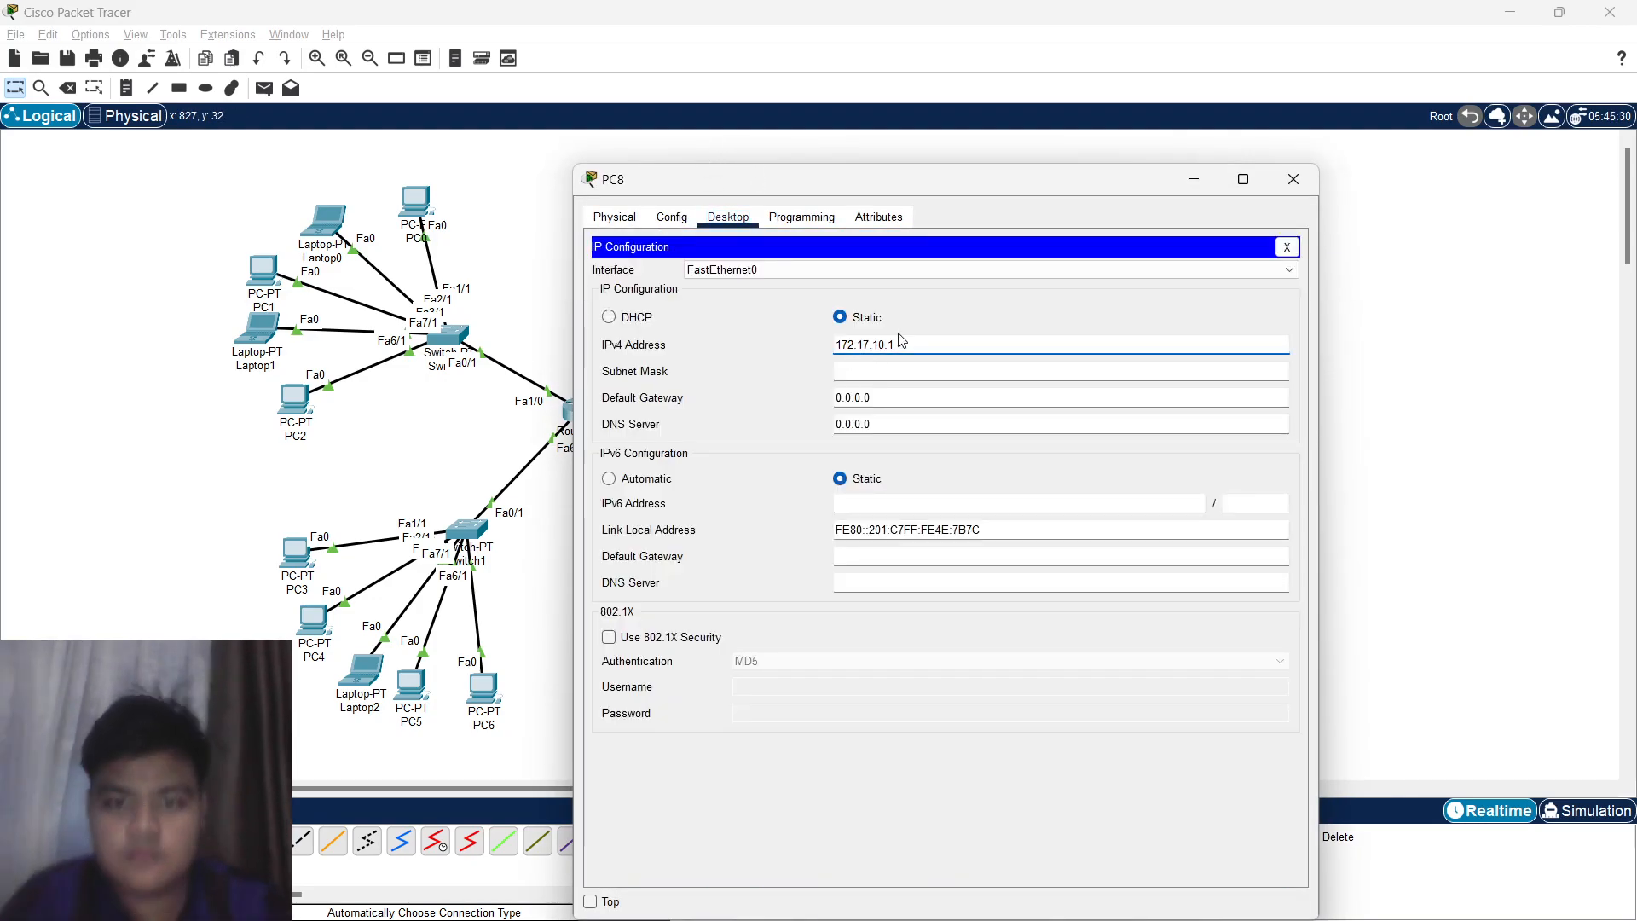
{"action": "key", "text": "BackSpace"}
{"action": "type", "text": "4"}
{"action": "left_click", "coordinate": [980, 367]}
{"action": "left_click", "coordinate": [977, 394]}
{"action": "double_click", "coordinate": [977, 394]}
{"action": "type", "text": "172.17.10.1"}
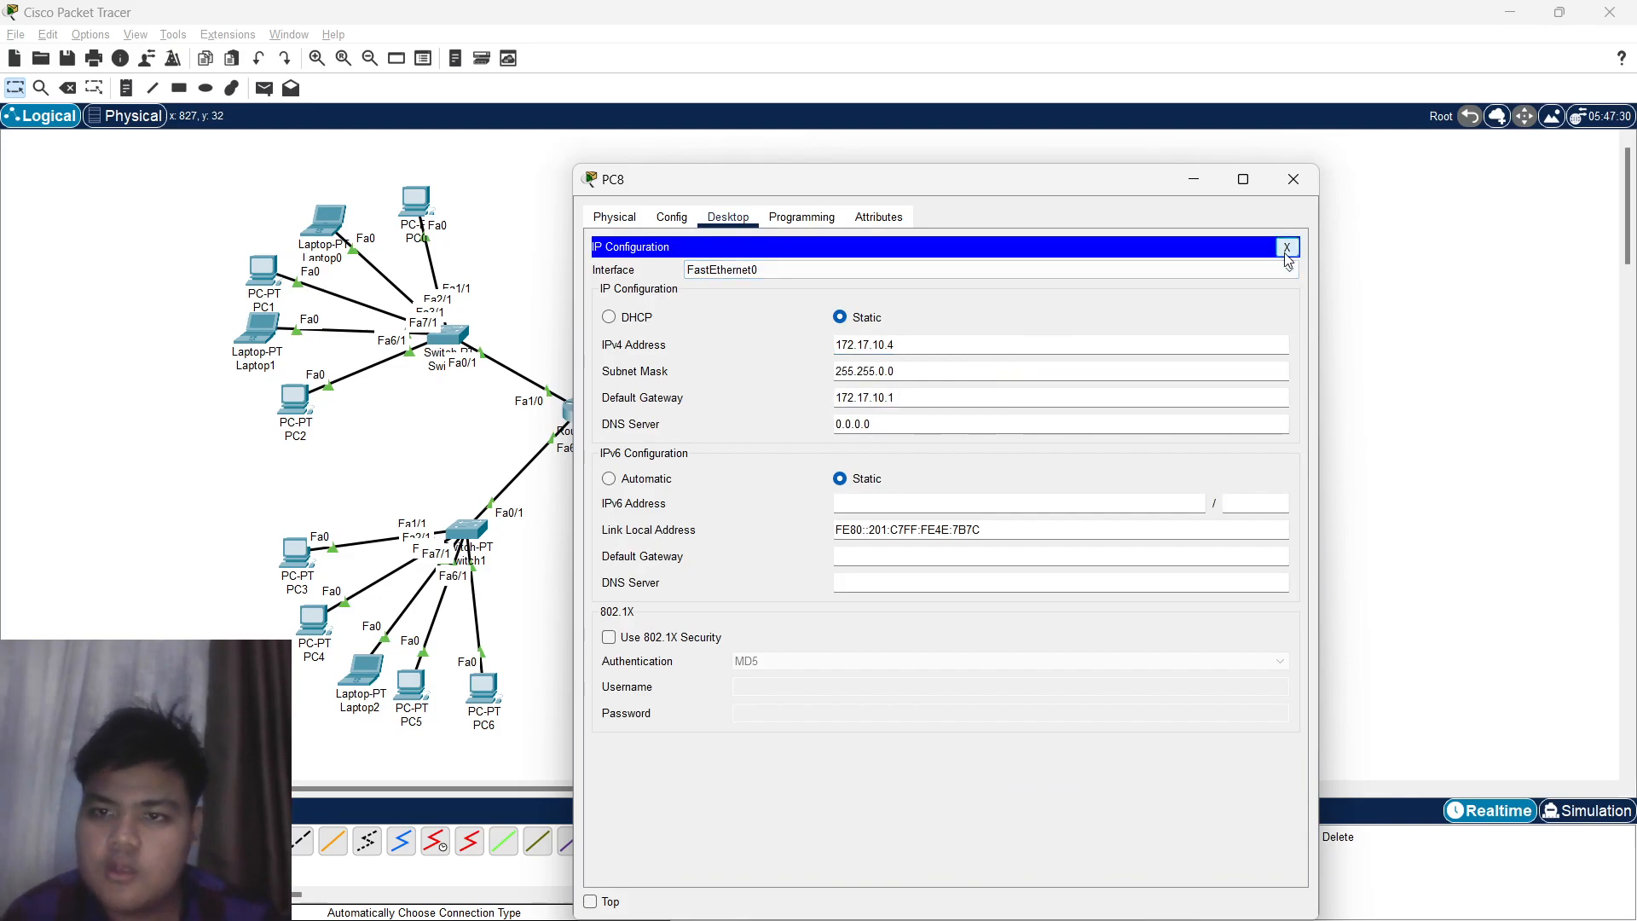
{"action": "left_click", "coordinate": [1286, 246]}
{"action": "left_click", "coordinate": [1293, 178]}
Configure Laptop3 with static IPv4 address 172.17.10.5, the default subnet mask and default gateway 172.17.10.1.
{"action": "left_click", "coordinate": [941, 655]}
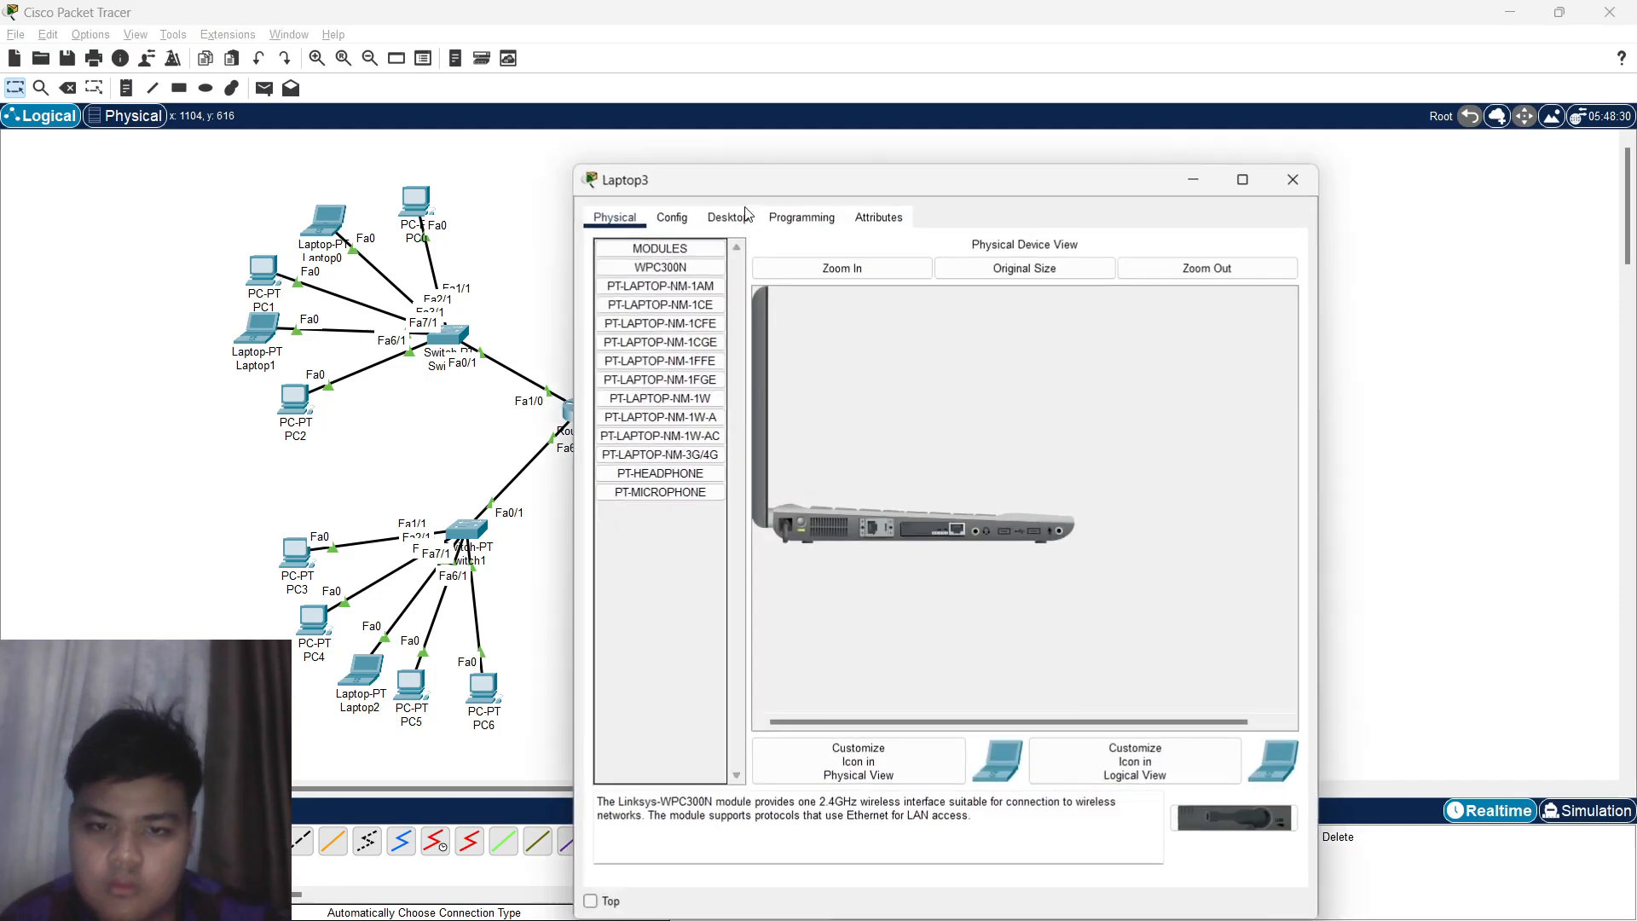
{"action": "left_click", "coordinate": [723, 221]}
{"action": "left_click", "coordinate": [678, 275]}
{"action": "left_click", "coordinate": [844, 316]}
{"action": "type", "text": "172.17.10.1"}
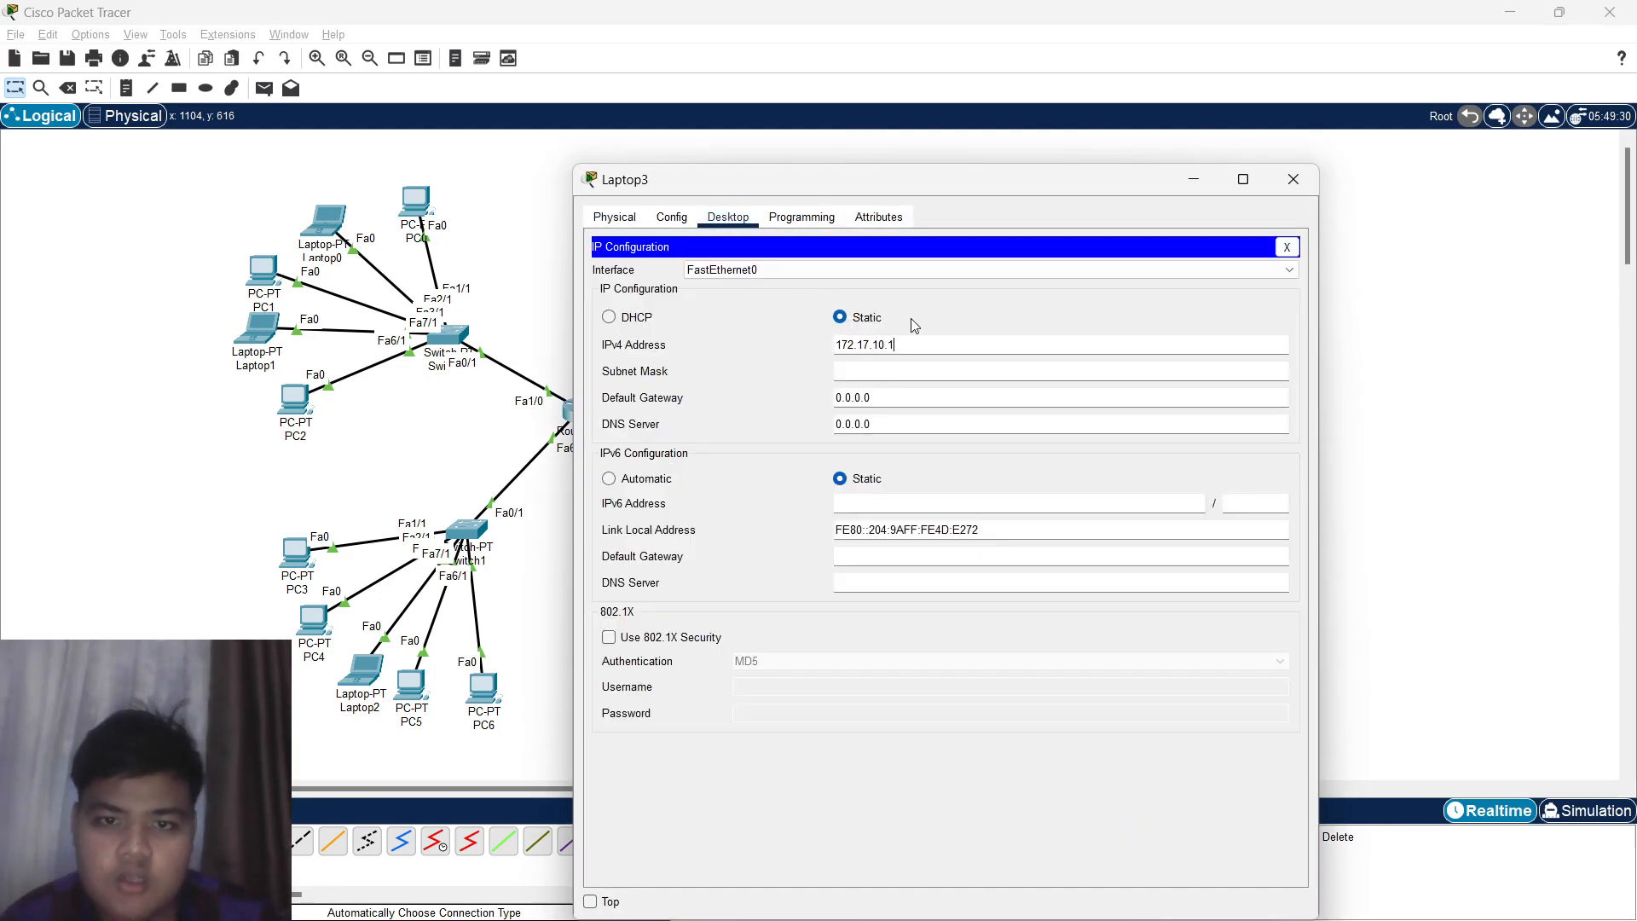
{"action": "key", "text": "BackSpace"}
{"action": "type", "text": "5"}
{"action": "key", "text": "Tab"}
{"action": "key", "text": "Tab"}
{"action": "type", "text": "172.17.10.1"}
{"action": "left_click", "coordinate": [1293, 179]}
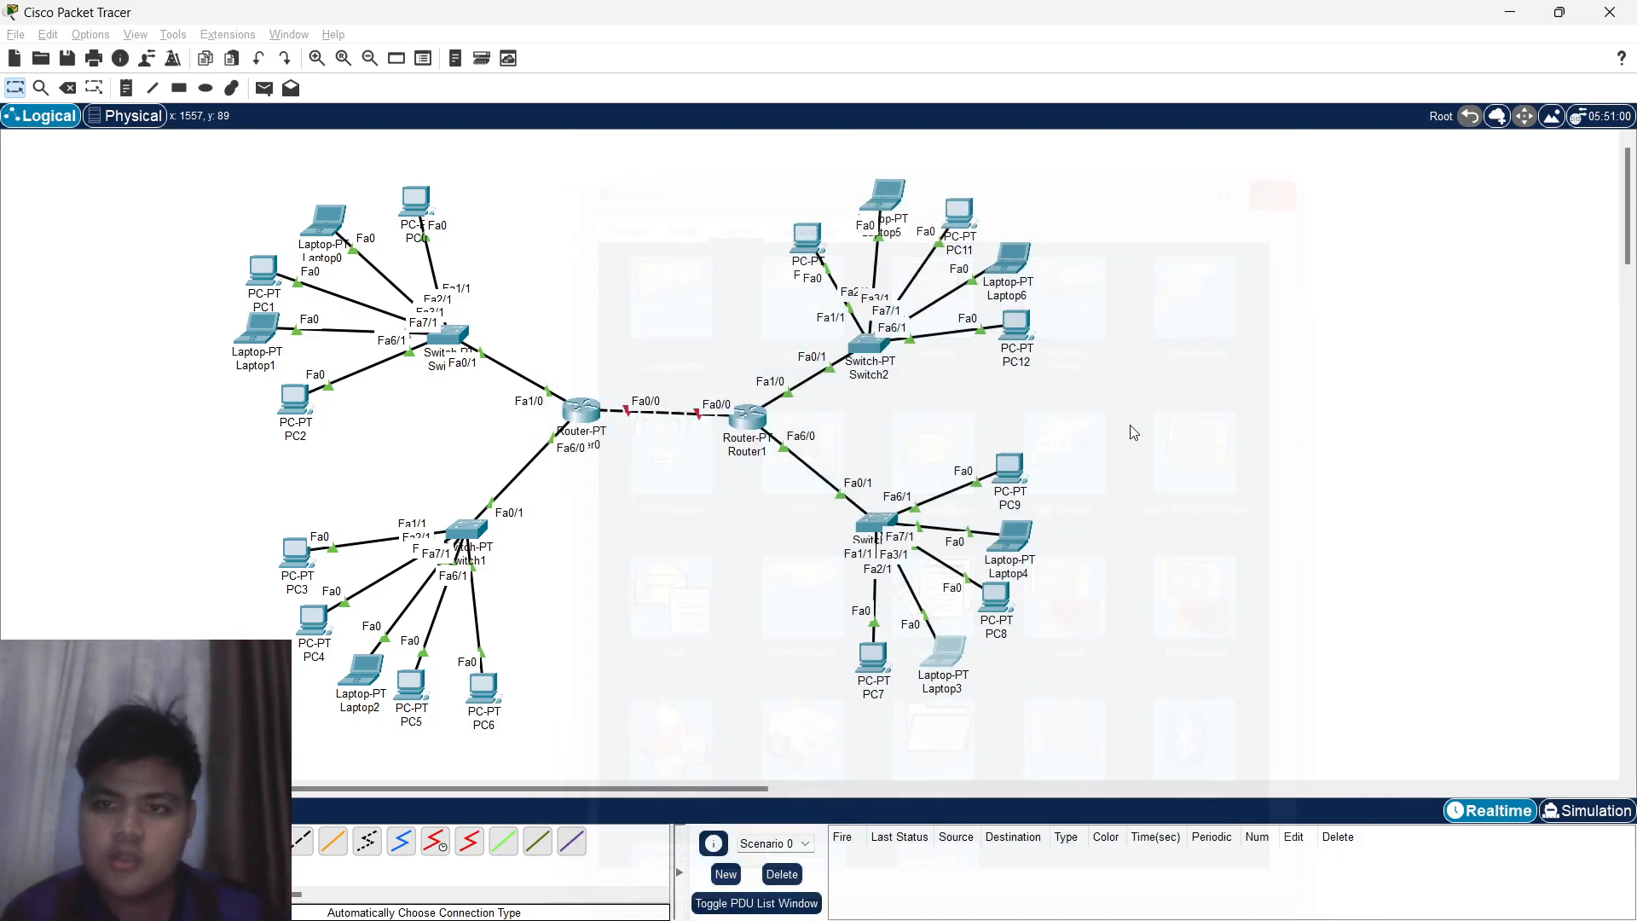
Configure PC7 with static IPv4 address 172.17.10.6, subnet mask 255.255.0.0 and default gateway 172.17.10.1.
{"action": "left_click", "coordinate": [871, 657]}
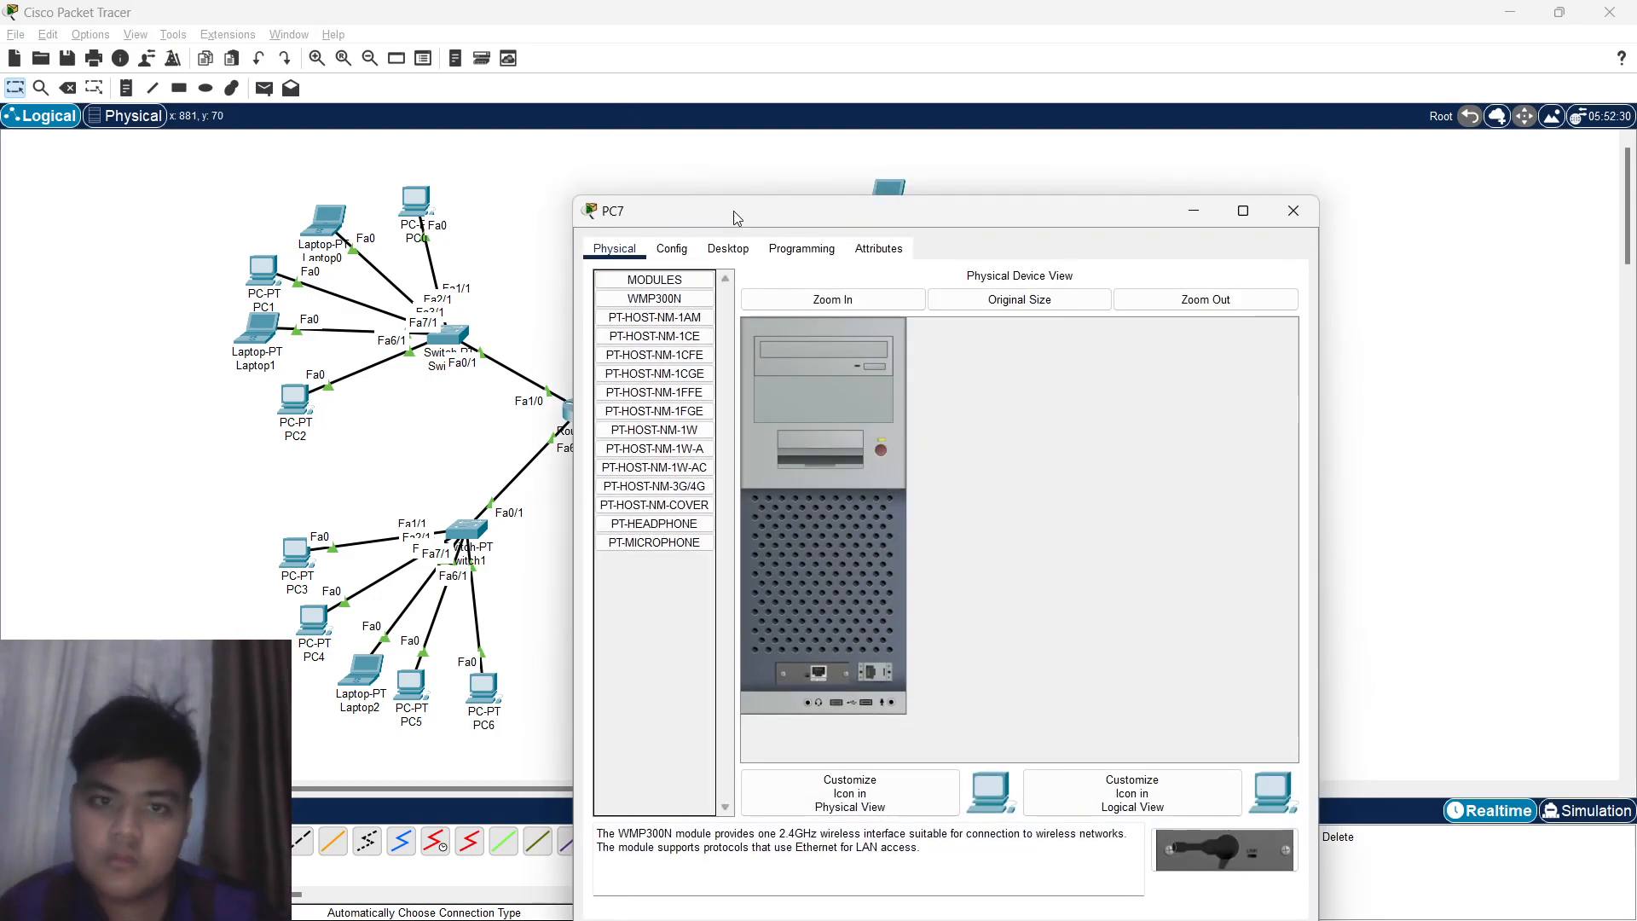
{"action": "left_click", "coordinate": [727, 248]}
{"action": "left_click", "coordinate": [667, 315]}
{"action": "left_click", "coordinate": [913, 380]}
{"action": "type", "text": "172.17.10.1"}
{"action": "key", "text": "BackSpace"}
{"action": "type", "text": "6"}
{"action": "left_click", "coordinate": [895, 401]}
{"action": "left_click", "coordinate": [916, 426]}
{"action": "type", "text": "172.17.10.1"}
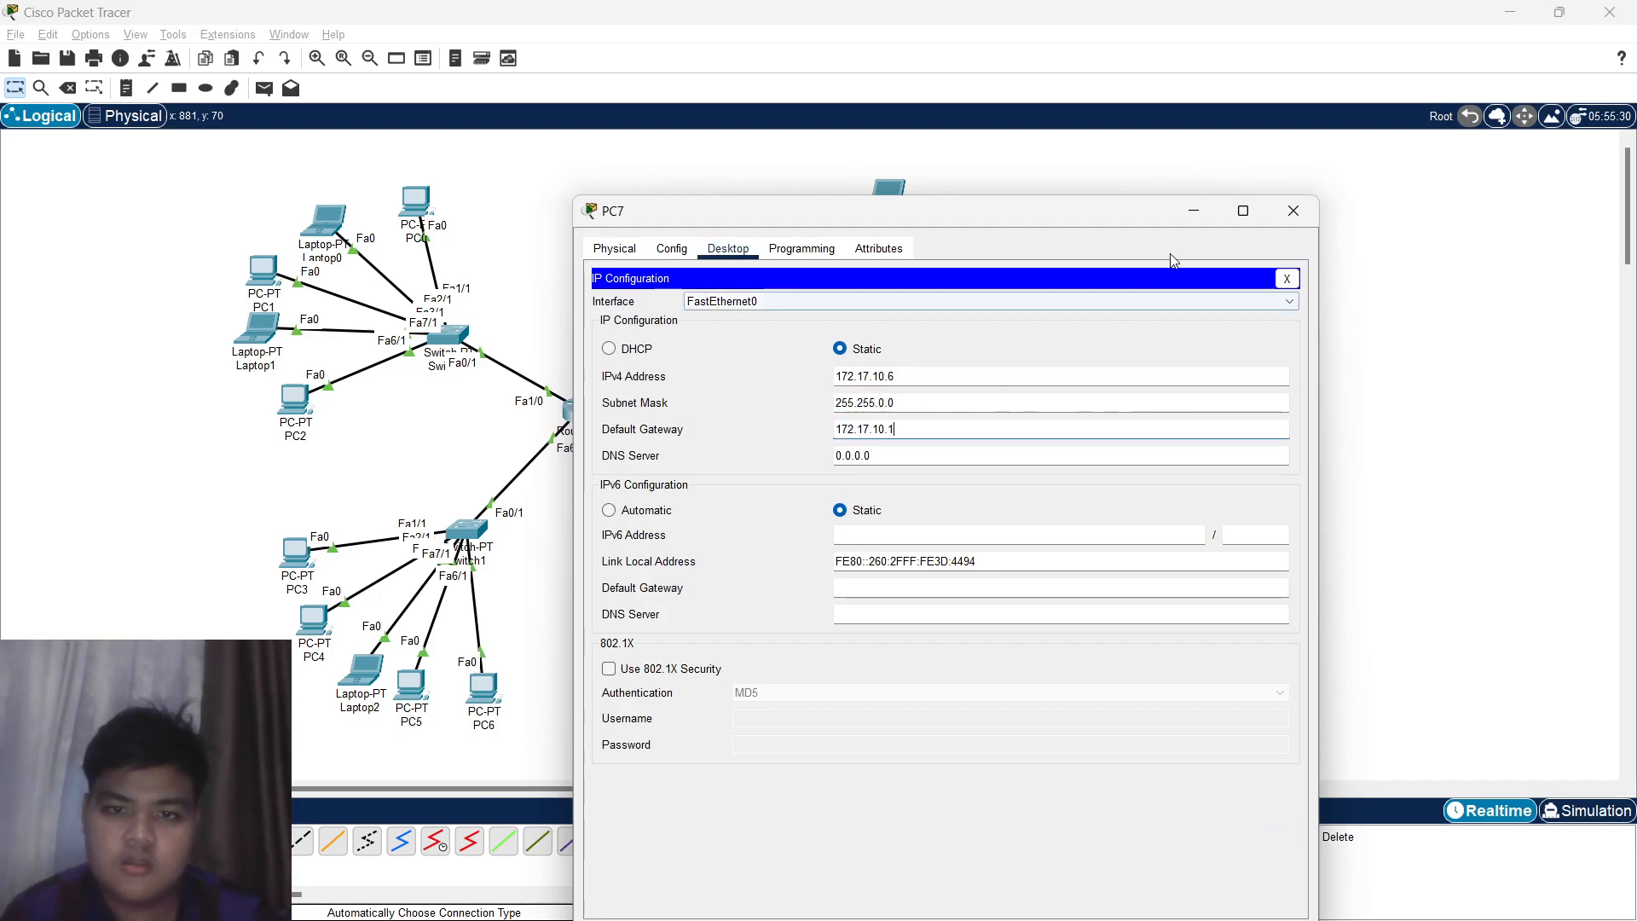
{"action": "left_click", "coordinate": [1287, 279]}
{"action": "left_click", "coordinate": [1293, 210]}
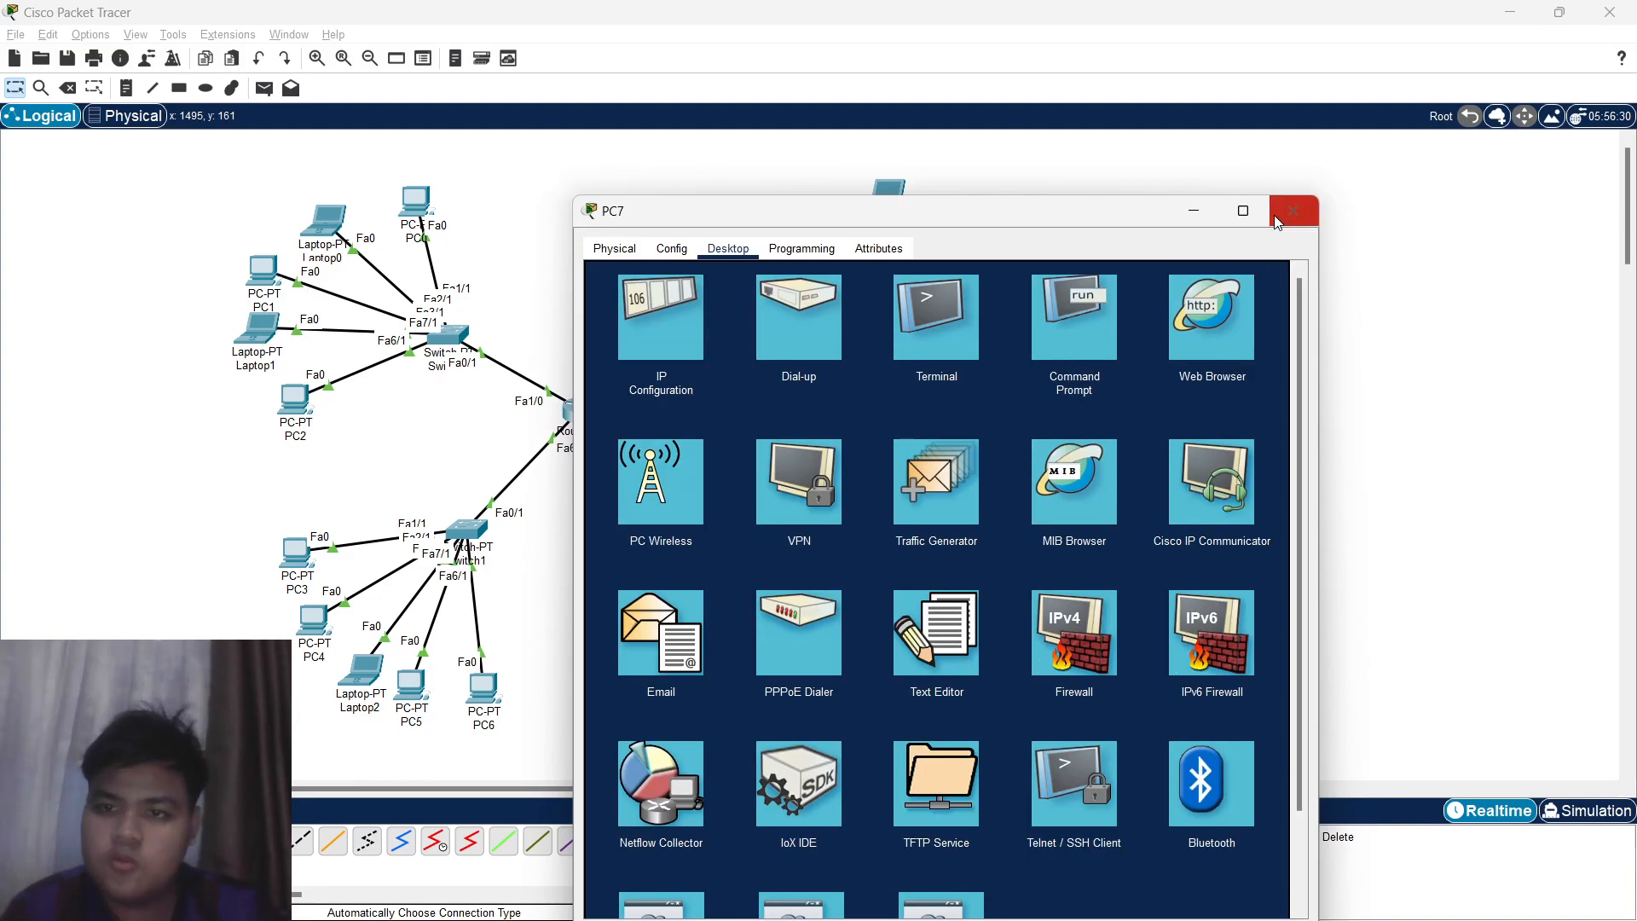
{"action": "left_click", "coordinate": [1278, 220]}
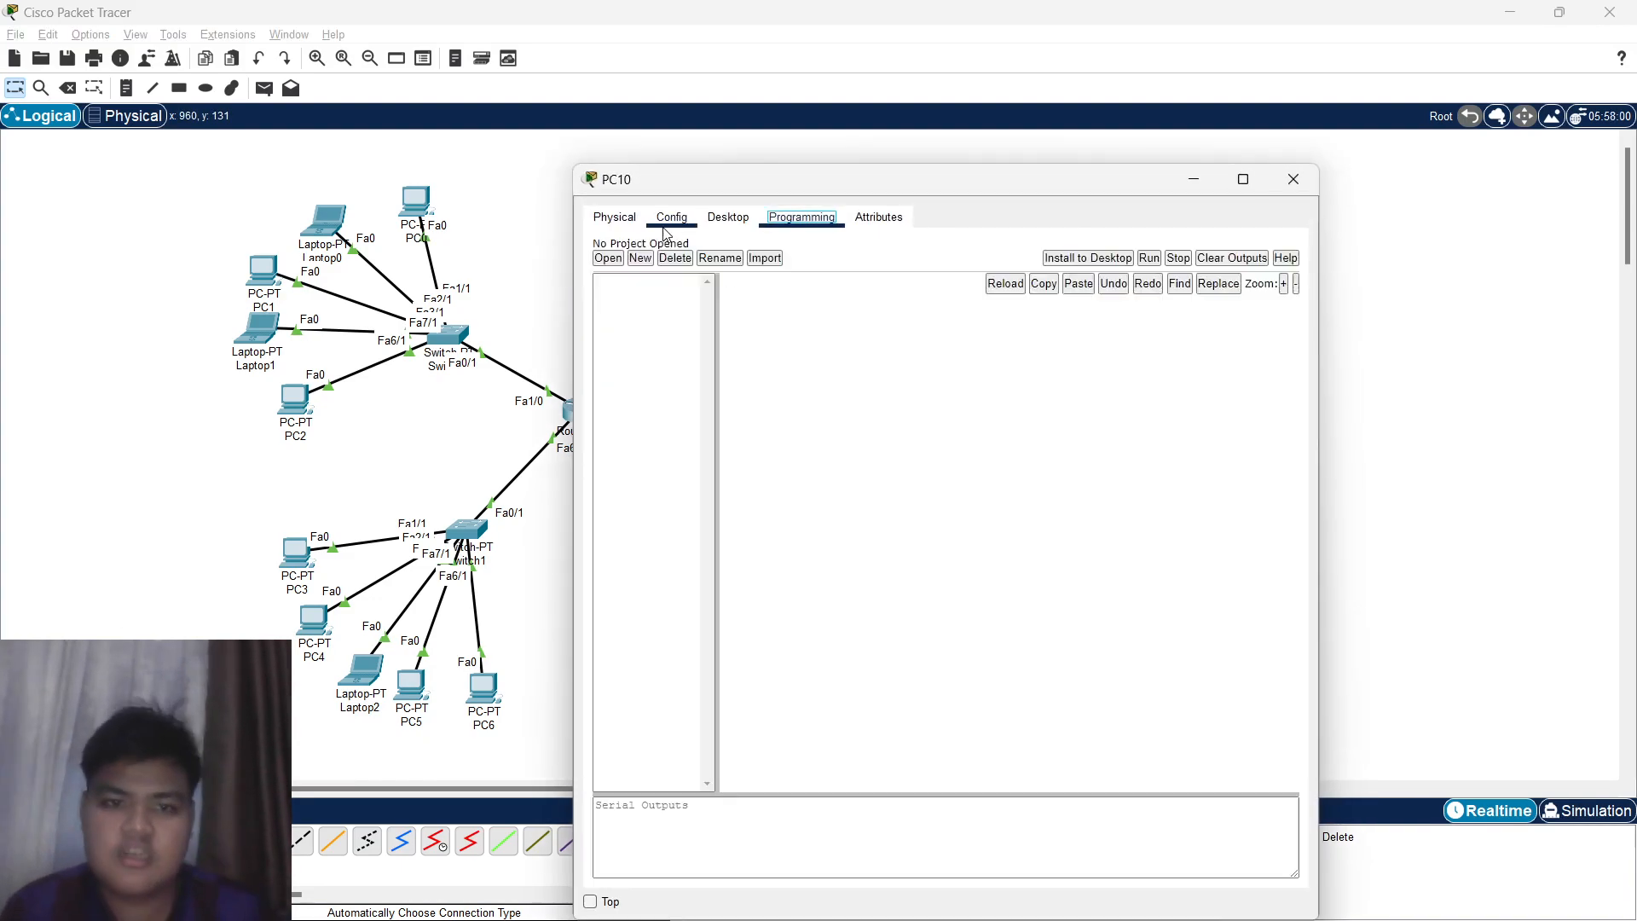
Configure PC10 with static IPv4 address 172.16.10.2, subnet mask 255.255.0.0 and default gateway 172.16.10.1.
{"action": "left_click", "coordinate": [724, 218]}
{"action": "left_click", "coordinate": [673, 286]}
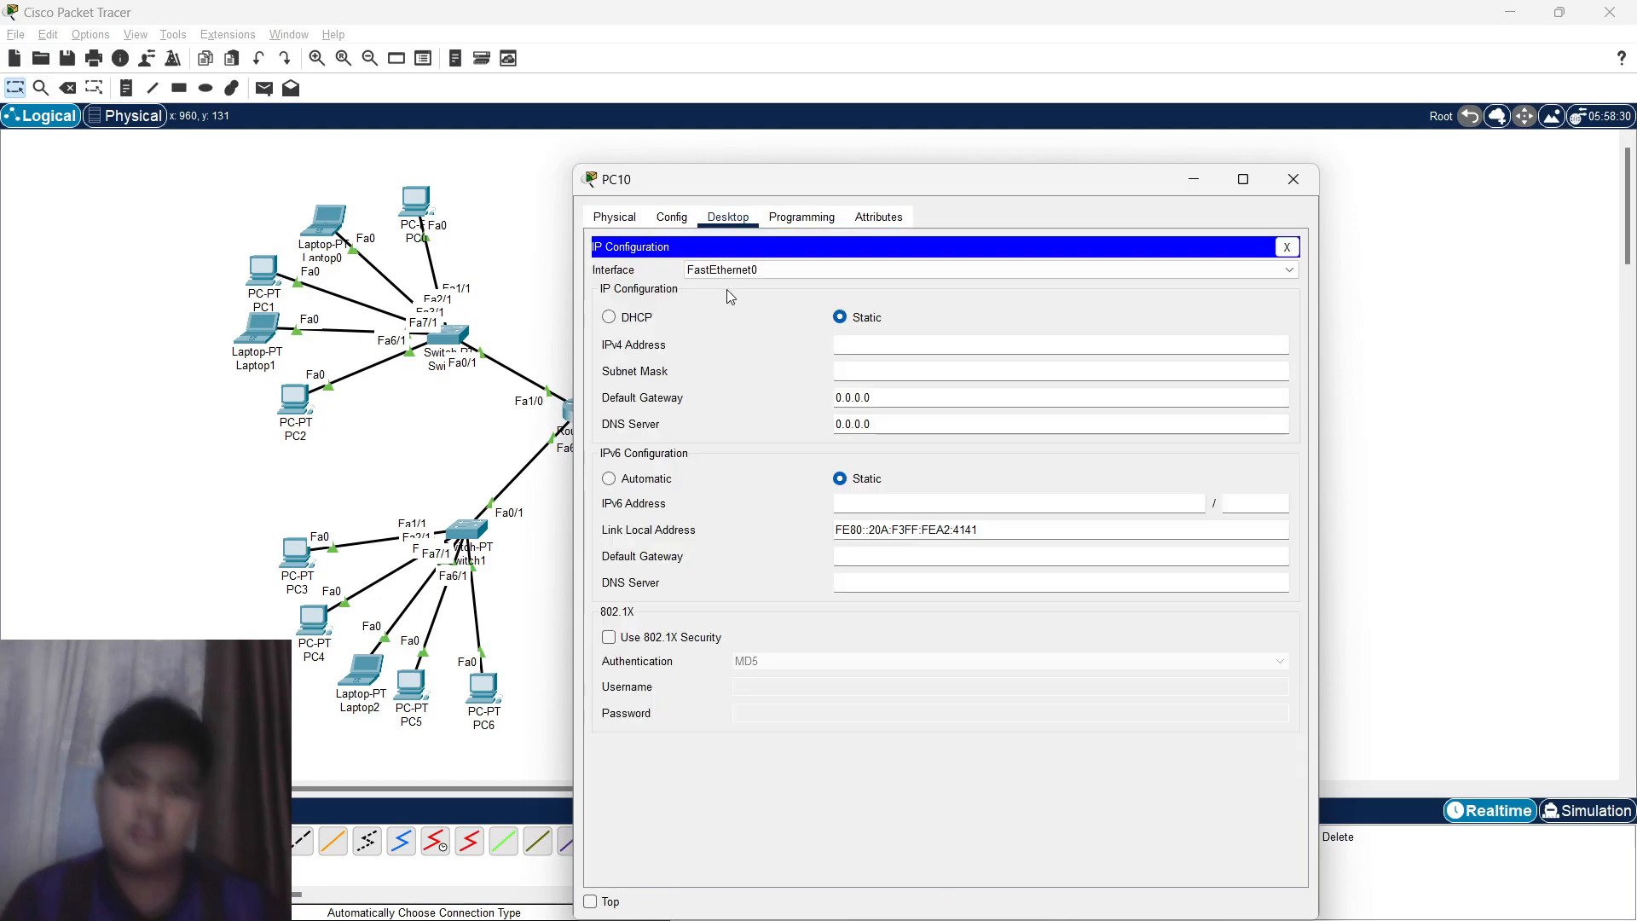
{"action": "triple_click", "coordinate": [965, 348]}
{"action": "left_click", "coordinate": [941, 342]}
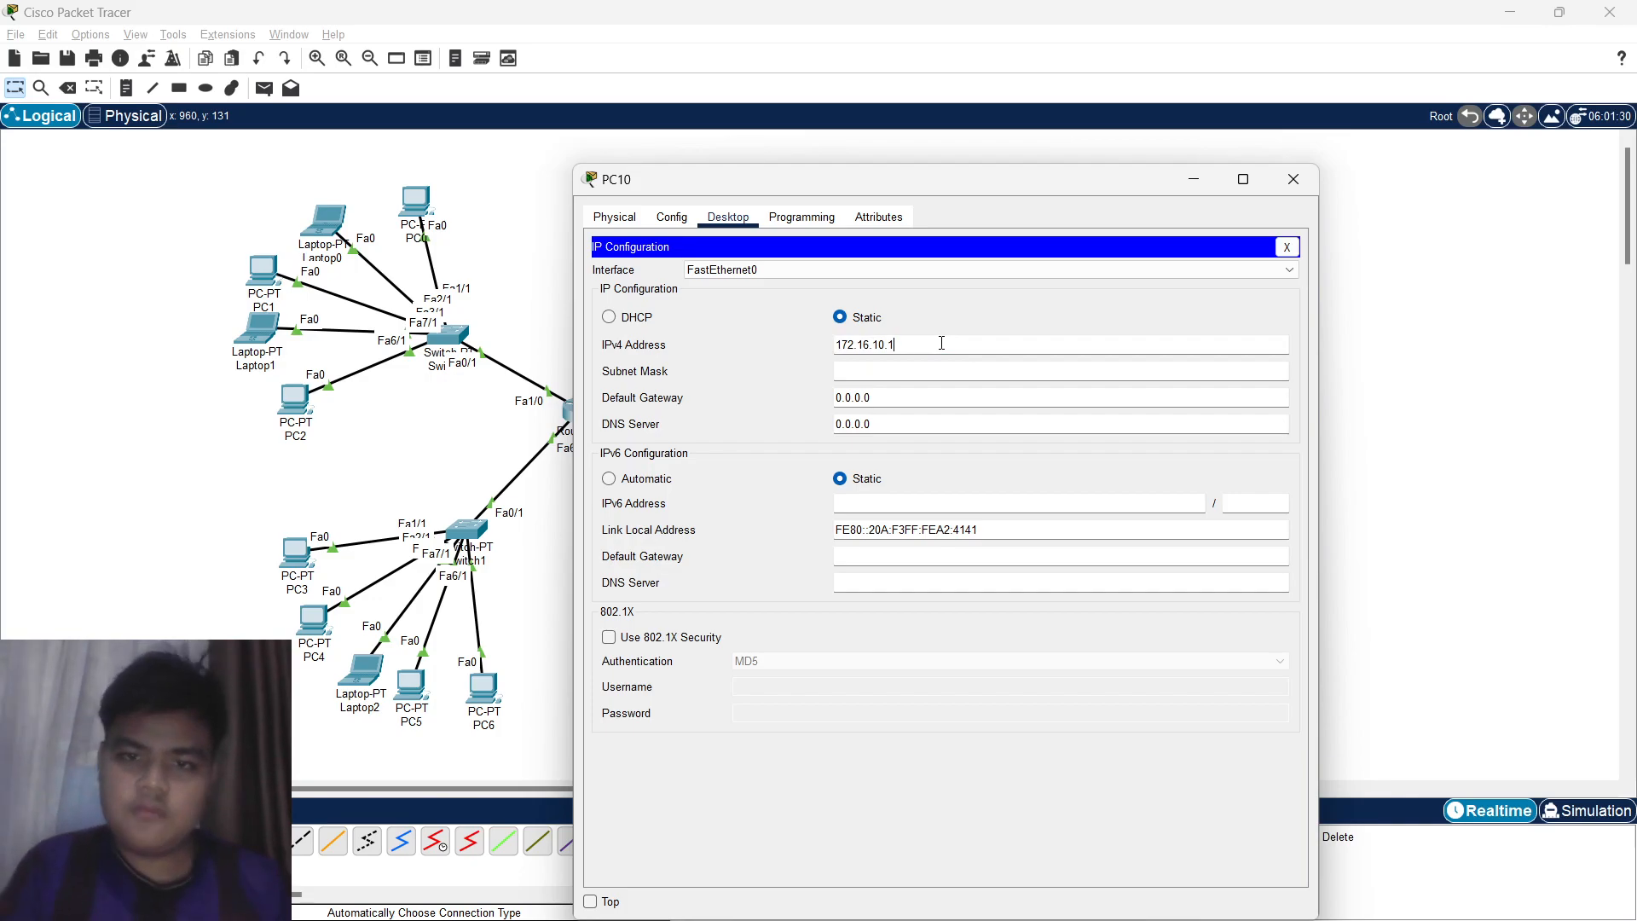
{"action": "triple_click", "coordinate": [969, 398]}
{"action": "type", "text": "172.16.10.1"}
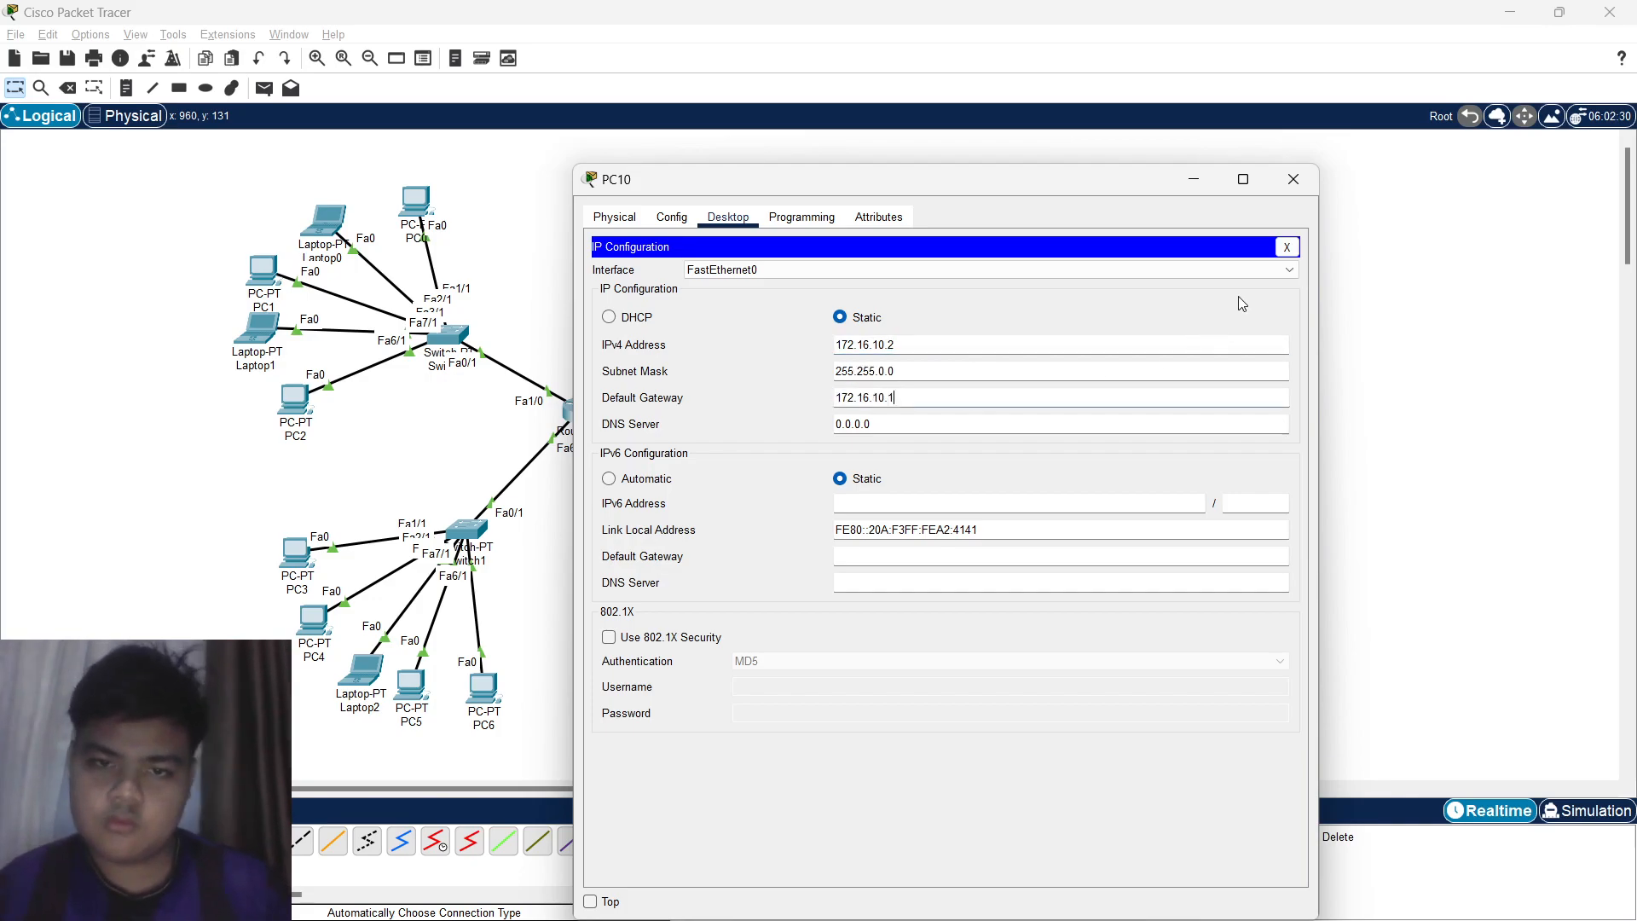
{"action": "left_click", "coordinate": [1289, 248]}
{"action": "left_click", "coordinate": [1293, 179]}
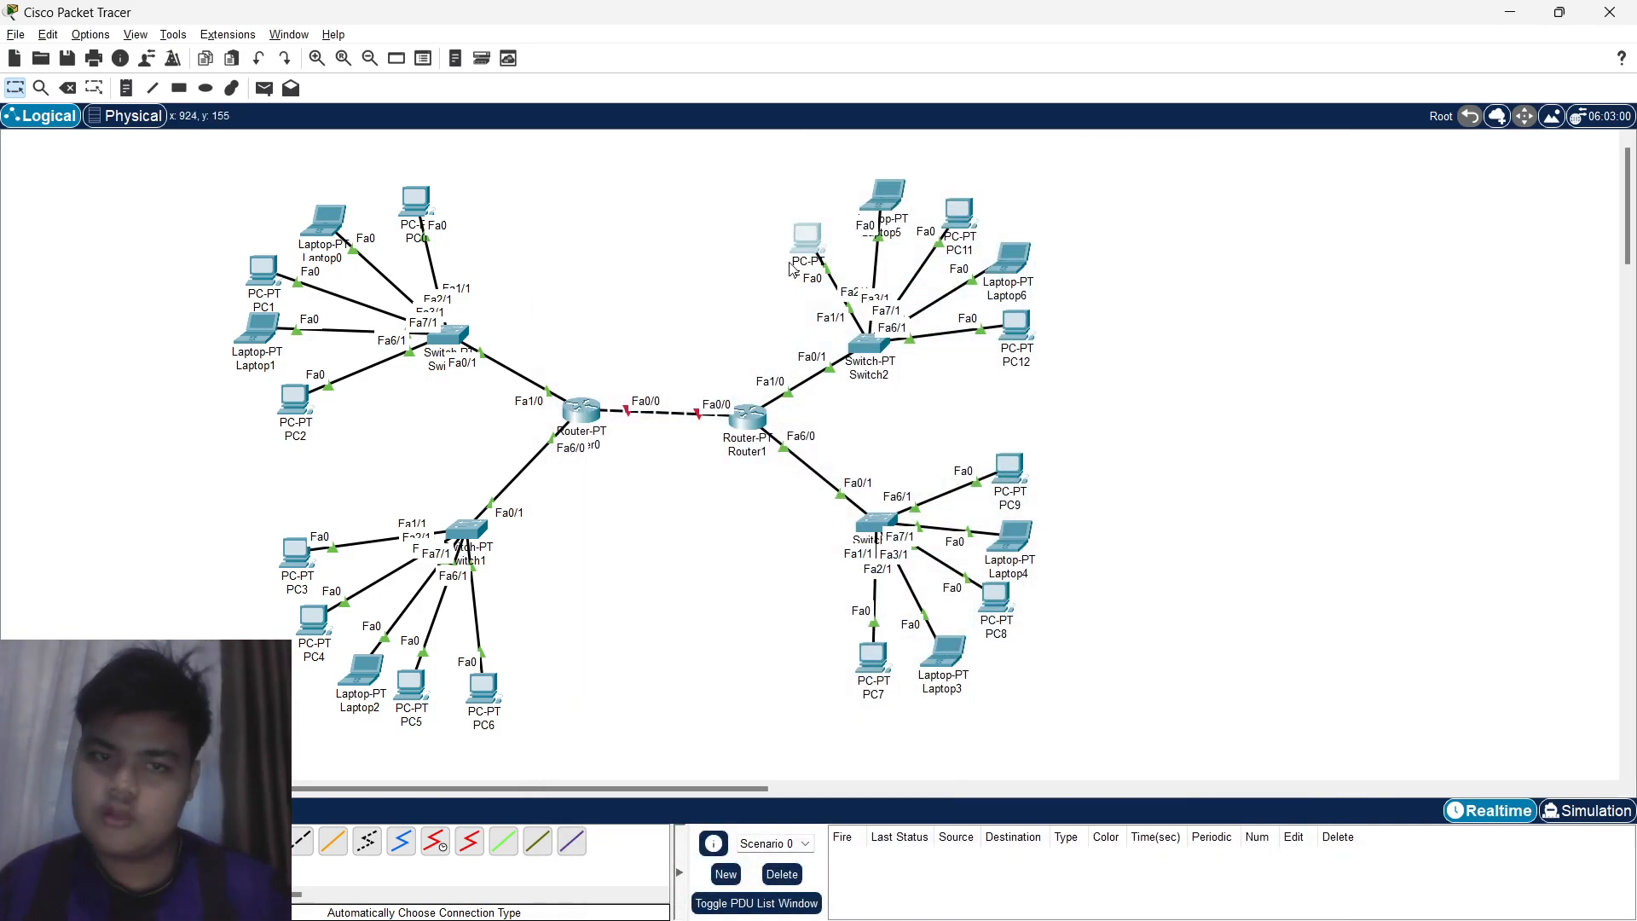
Configure Laptop5 with an unused static IPv4 address in the 172.16.10.x range, the default subnet mask and default gateway 172.16.10.1.
{"action": "left_click", "coordinate": [883, 219]}
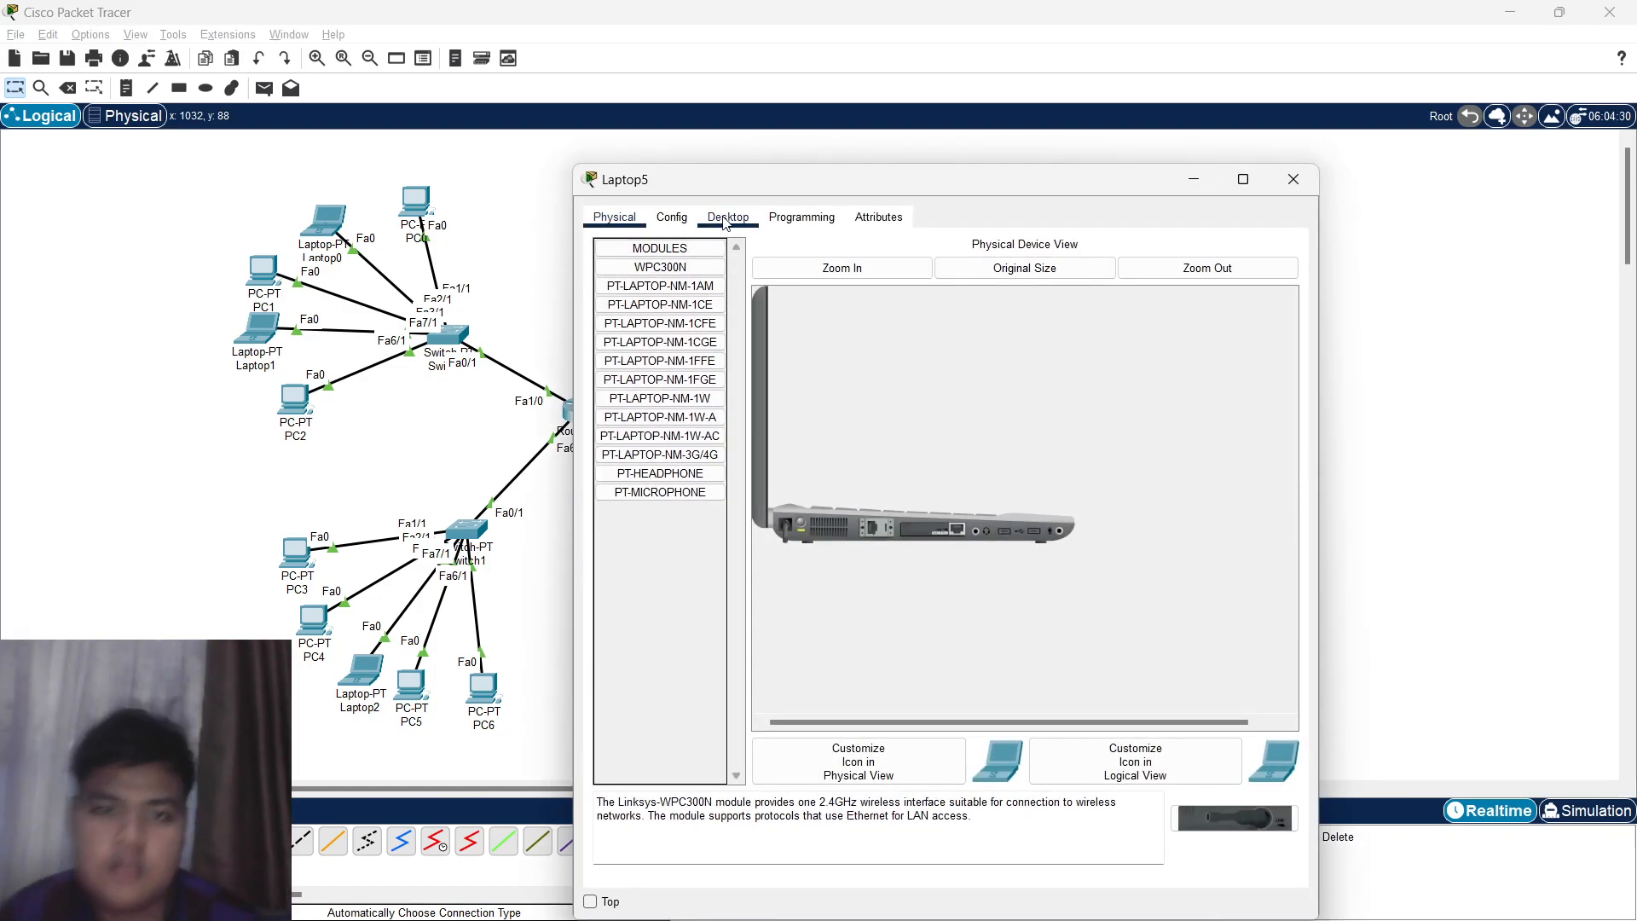
{"action": "left_click", "coordinate": [728, 217]}
{"action": "left_click", "coordinate": [653, 290]}
{"action": "left_click", "coordinate": [897, 344]}
{"action": "type", "text": "172.16.10.1"}
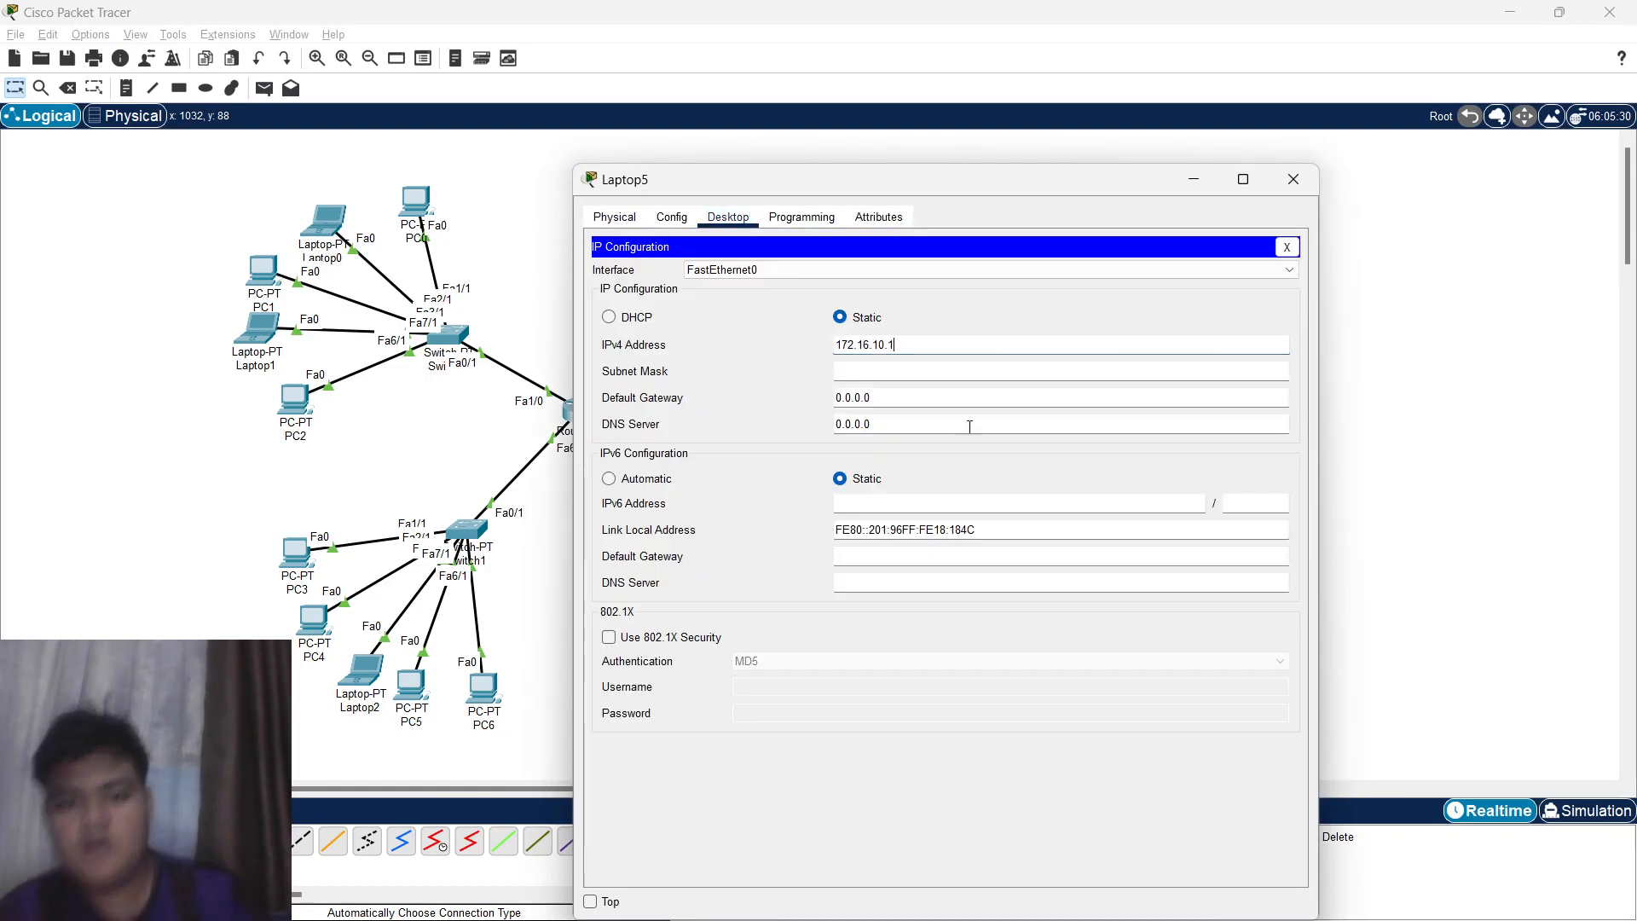
{"action": "left_click", "coordinate": [929, 373]}
{"action": "left_click", "coordinate": [969, 345]}
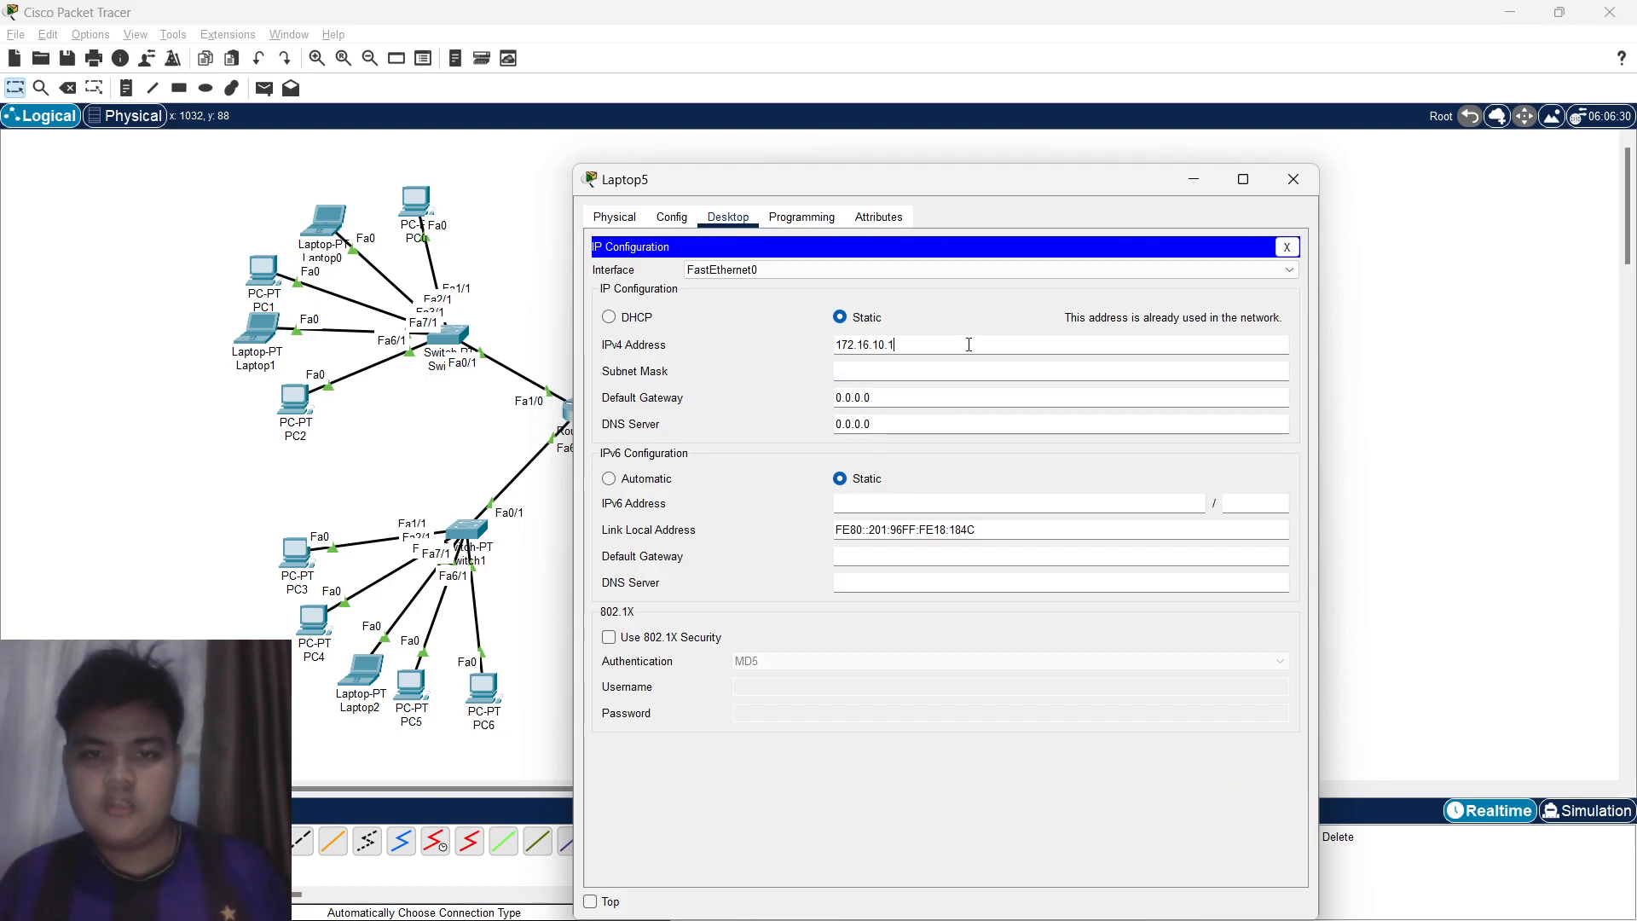
{"action": "key", "text": "Tab"}
{"action": "key", "text": "Tab"}
{"action": "type", "text": "172.16.10.1"}
{"action": "left_click", "coordinate": [1287, 247]}
{"action": "left_click", "coordinate": [1294, 179]}
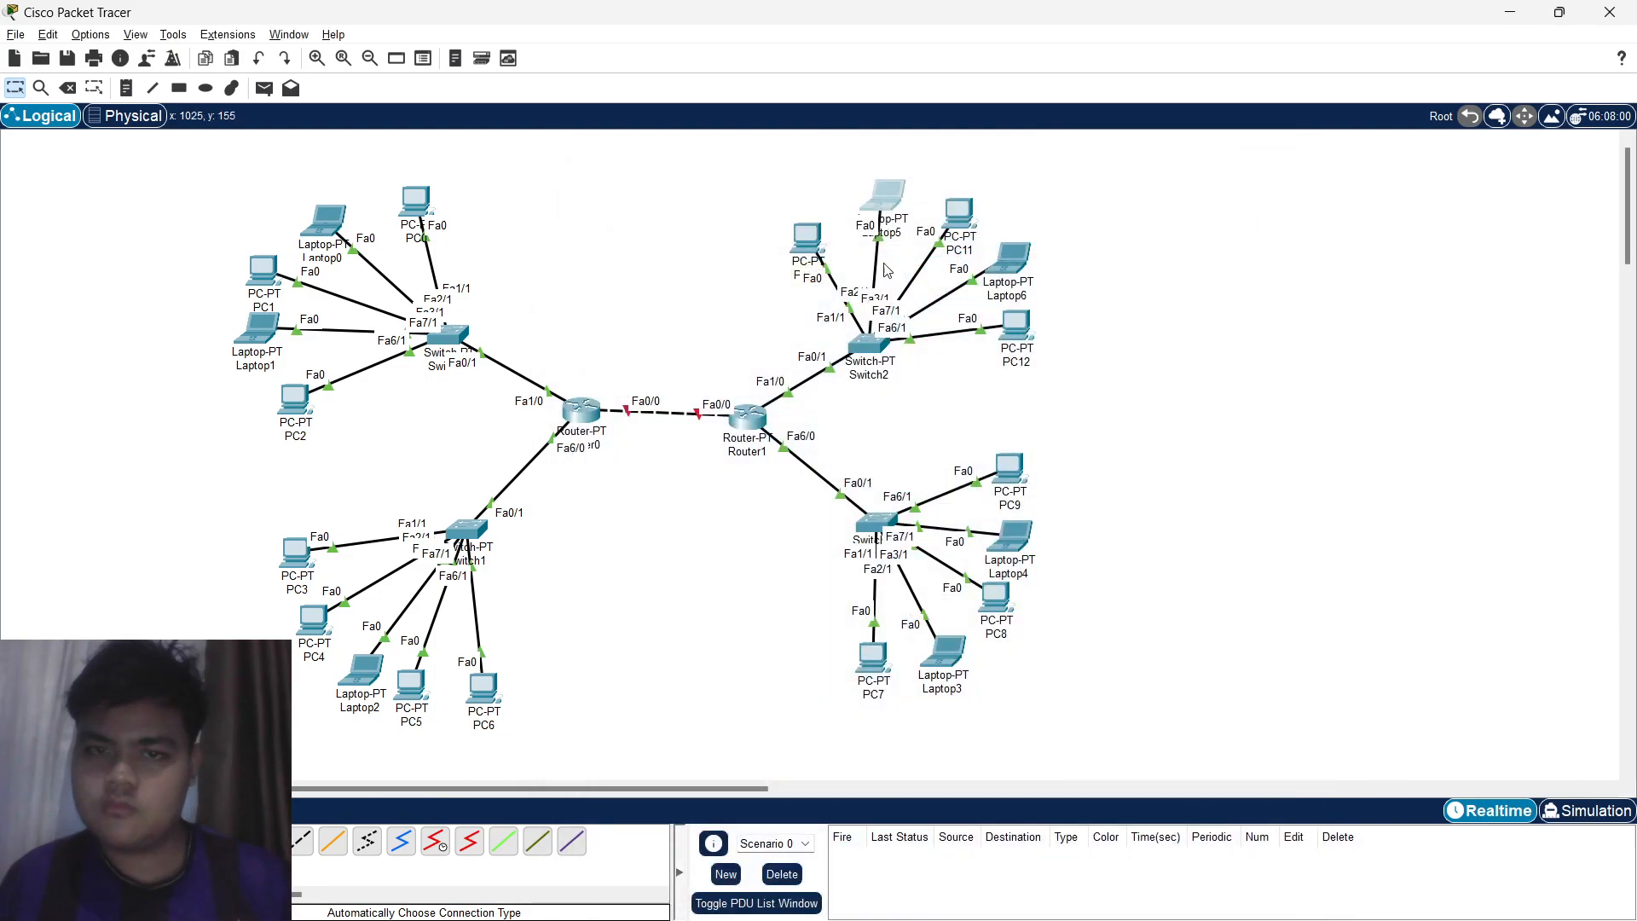
Configure PC11 with static IPv4 address 172.16.10.4, subnet mask 255.255.0.0 and default gateway 172.16.10.1.
{"action": "left_click", "coordinate": [958, 213]}
{"action": "left_click", "coordinate": [726, 217]}
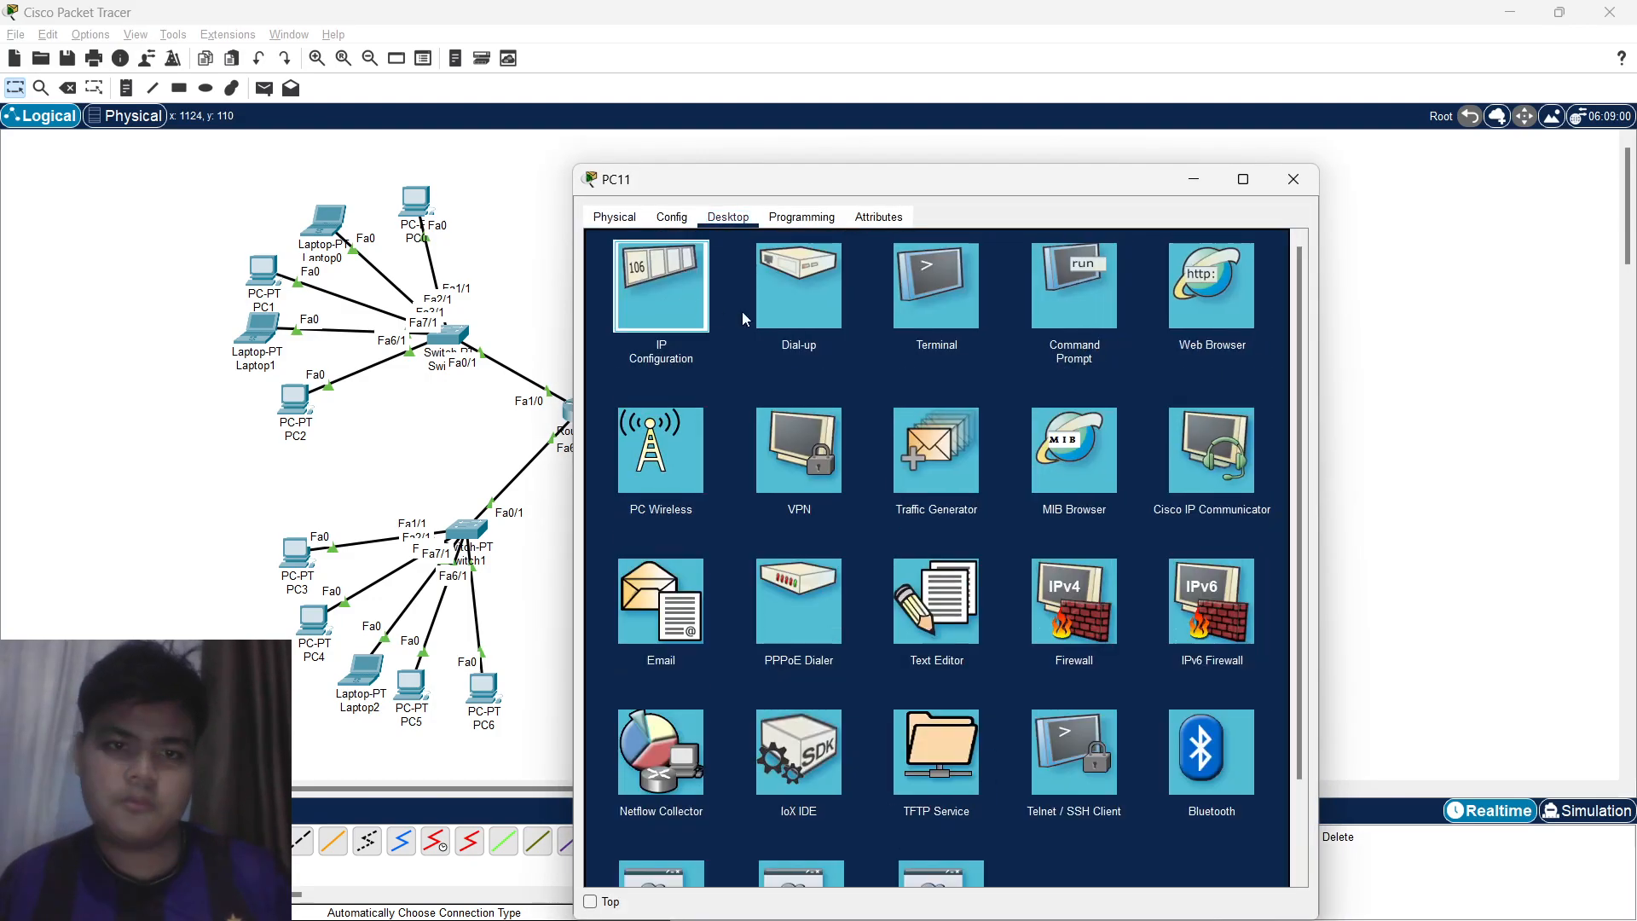
{"action": "left_click", "coordinate": [673, 281]}
{"action": "left_click", "coordinate": [892, 343]}
{"action": "type", "text": "172.16.10.4"}
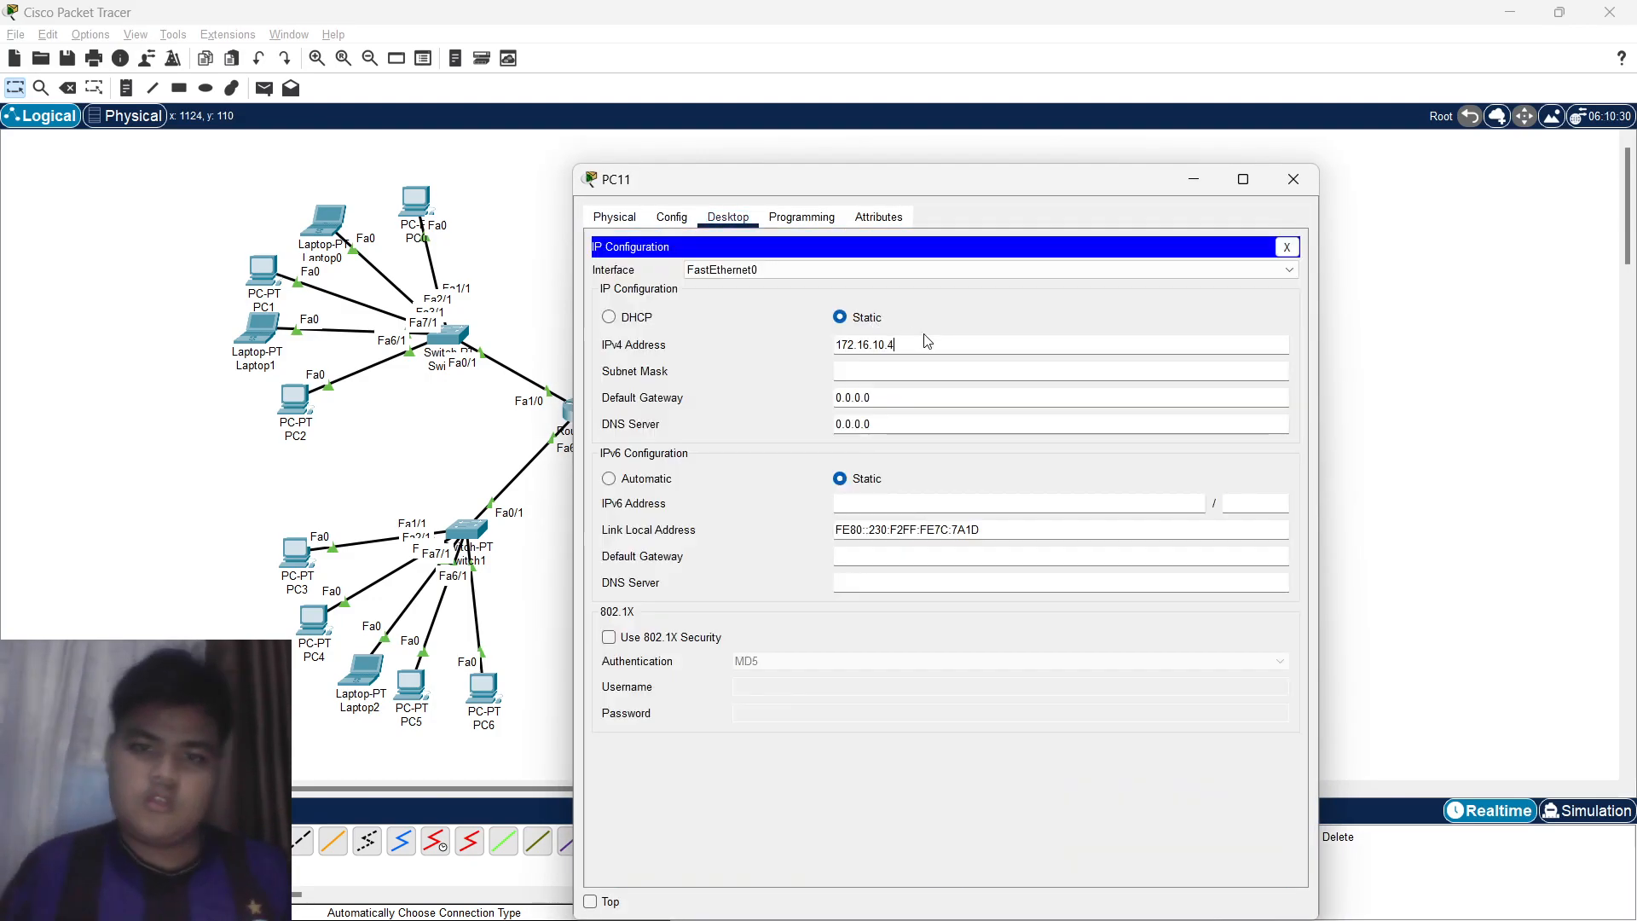
{"action": "triple_click", "coordinate": [925, 397]}
{"action": "type", "text": "172.16.10.1"}
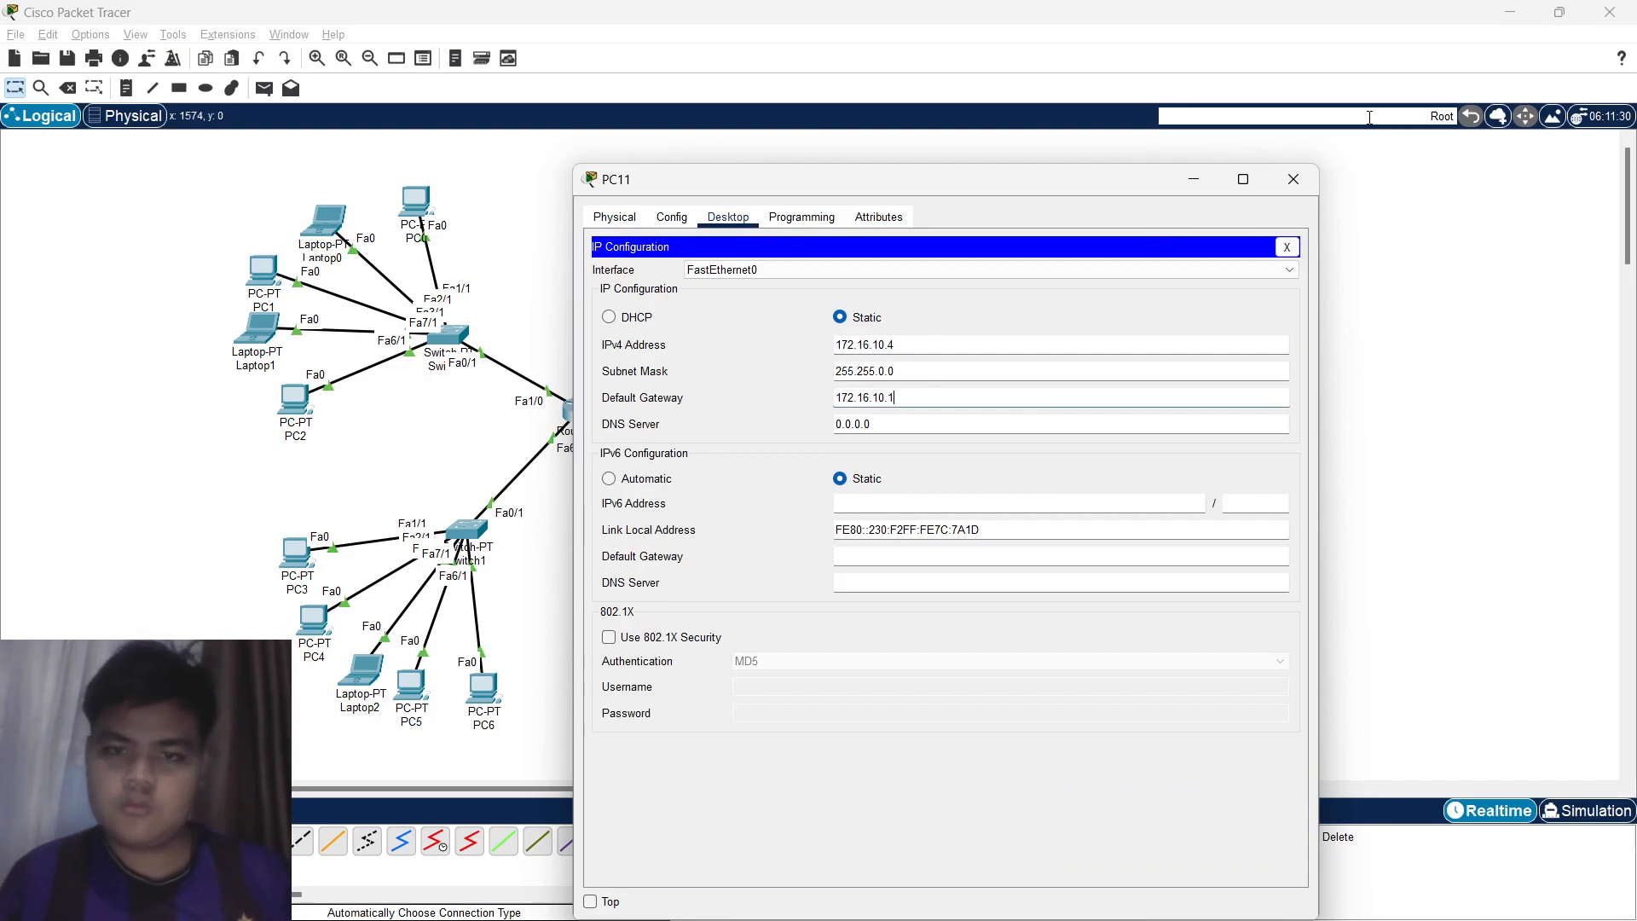
{"action": "left_click", "coordinate": [1286, 247]}
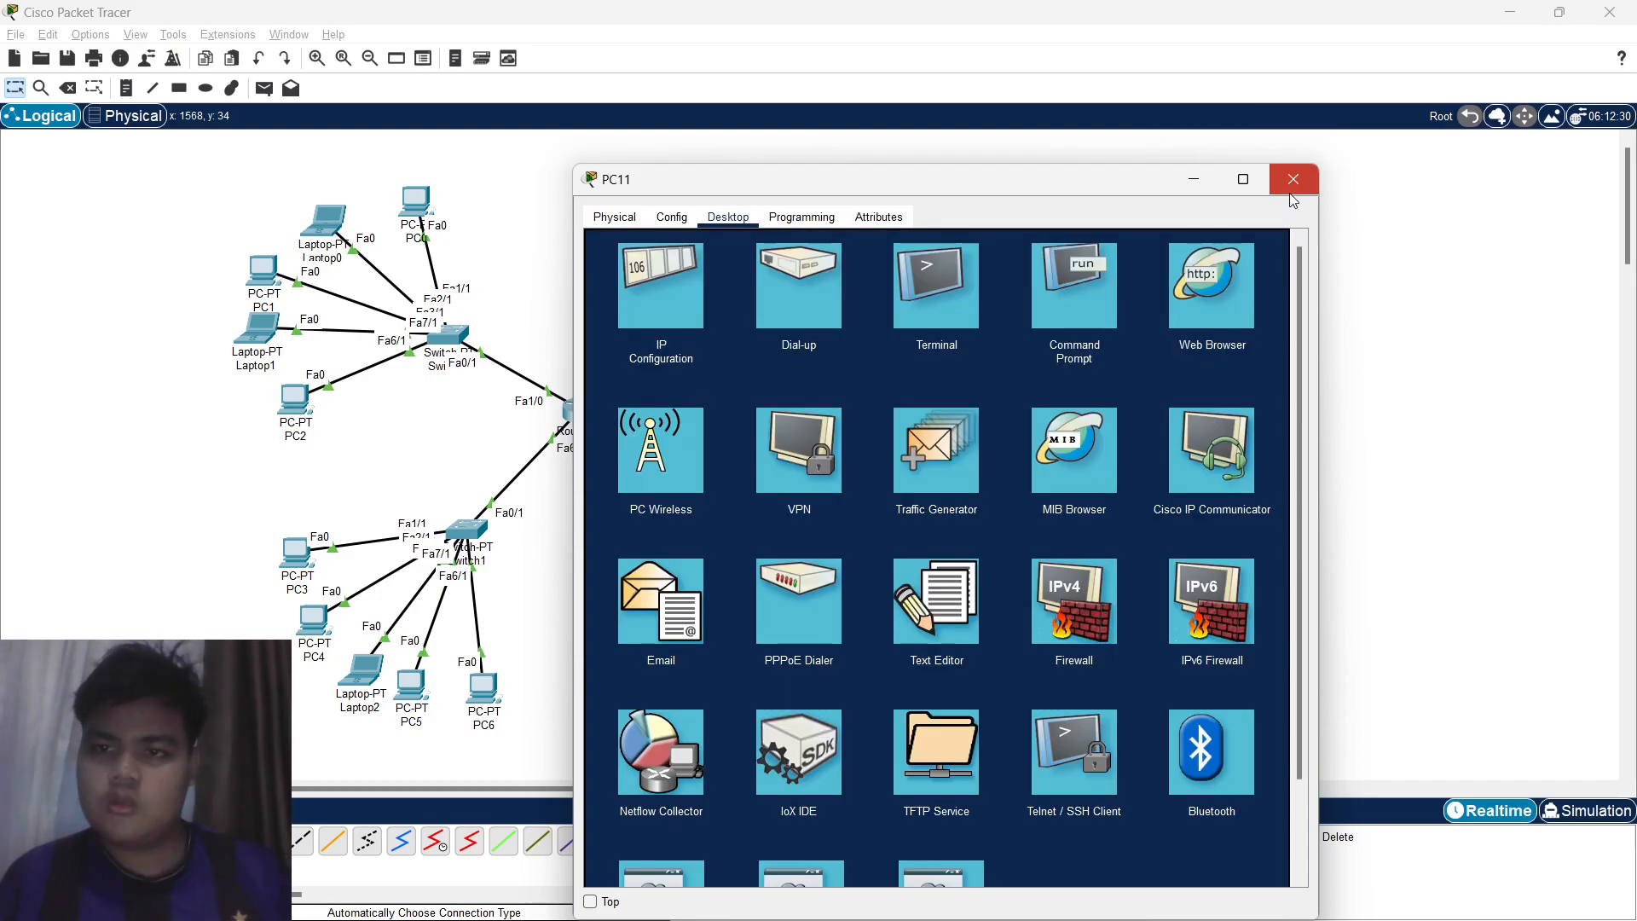
{"action": "left_click", "coordinate": [1293, 179]}
Configure Laptop6 with static IPv4 address 172.16.10.5, subnet mask 255.255.0.0 and default gateway 172.16.10.1.
{"action": "left_click", "coordinate": [1014, 258]}
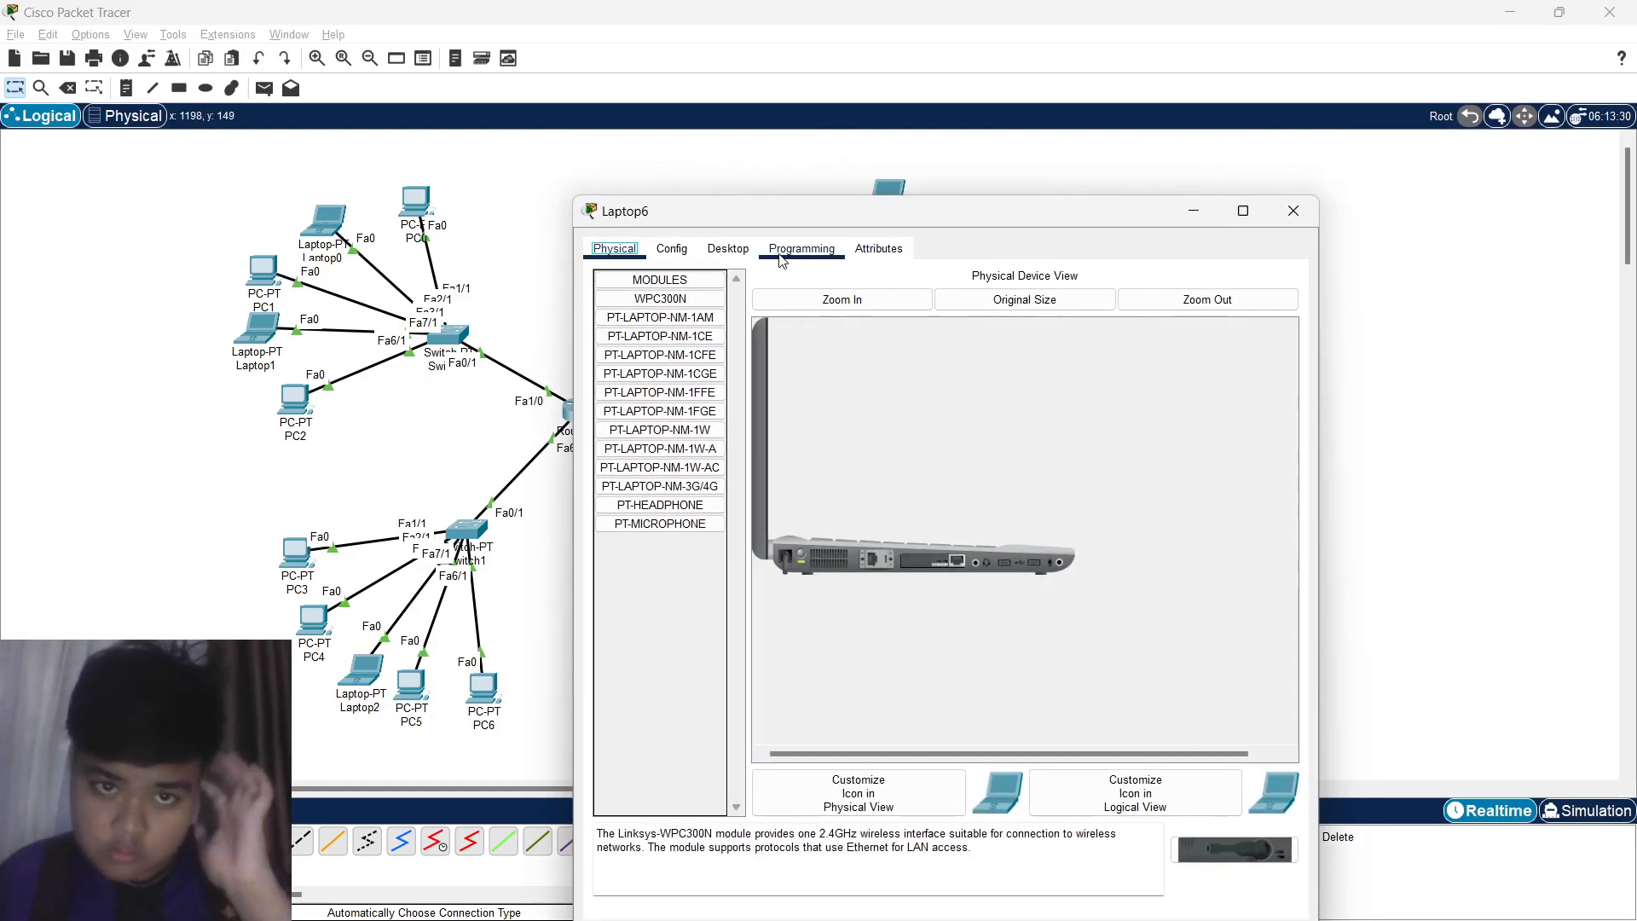
{"action": "left_click", "coordinate": [729, 249]}
{"action": "left_click", "coordinate": [660, 316]}
{"action": "type", "text": "172.16.10."}
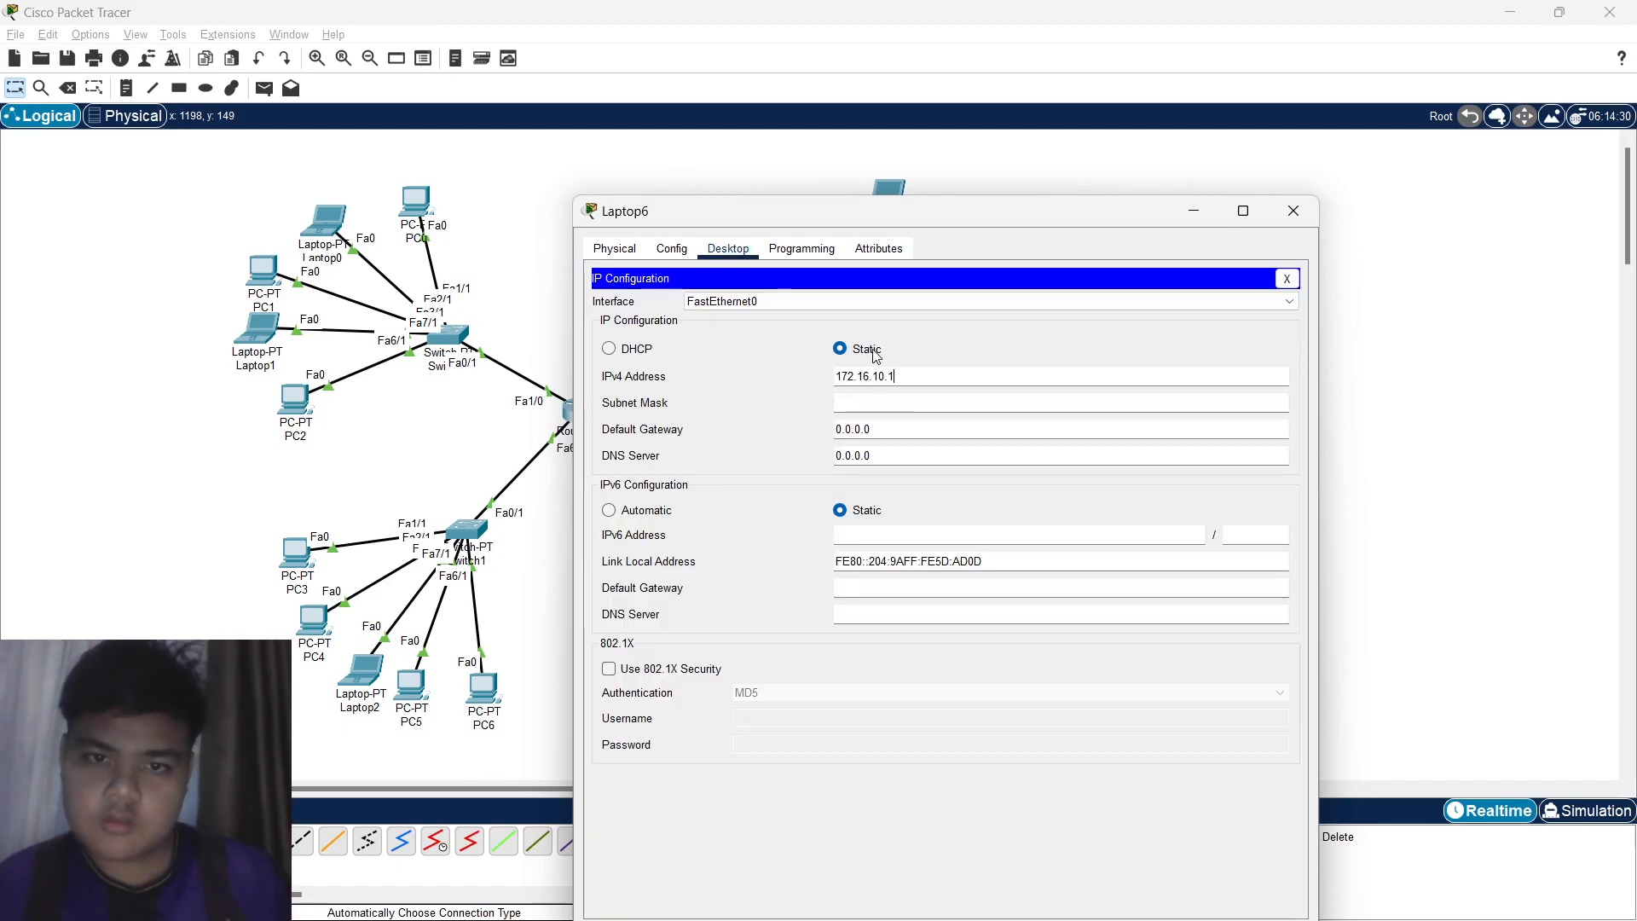
{"action": "type", "text": "5"}
{"action": "key", "text": "Tab"}
{"action": "key", "text": "Tab"}
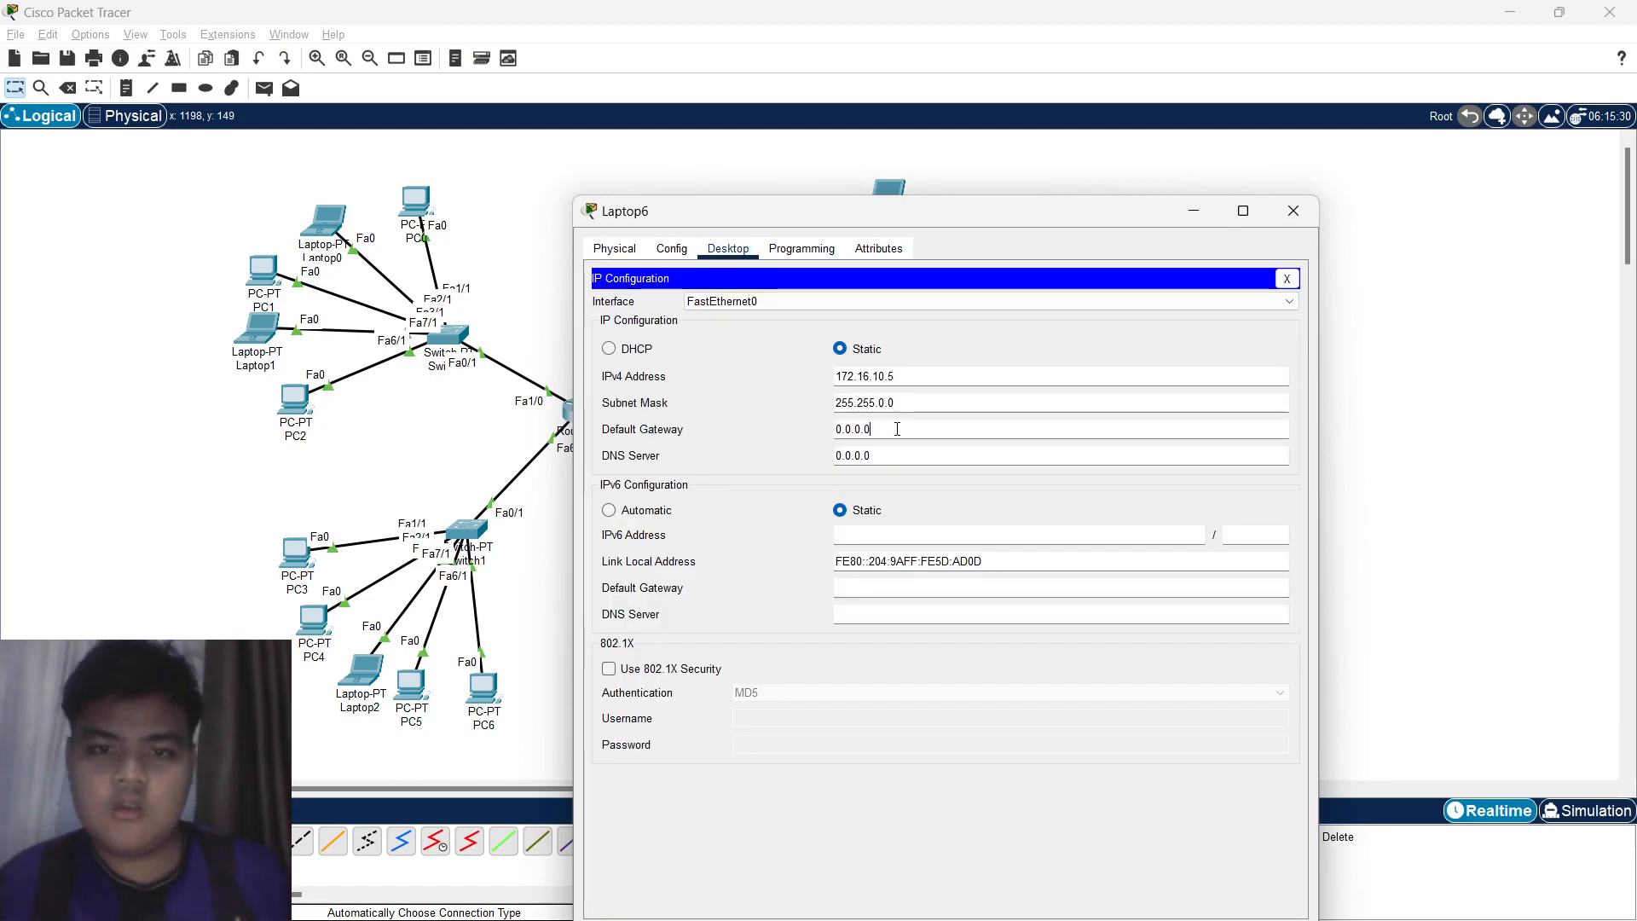
{"action": "type", "text": "172.16.10.1"}
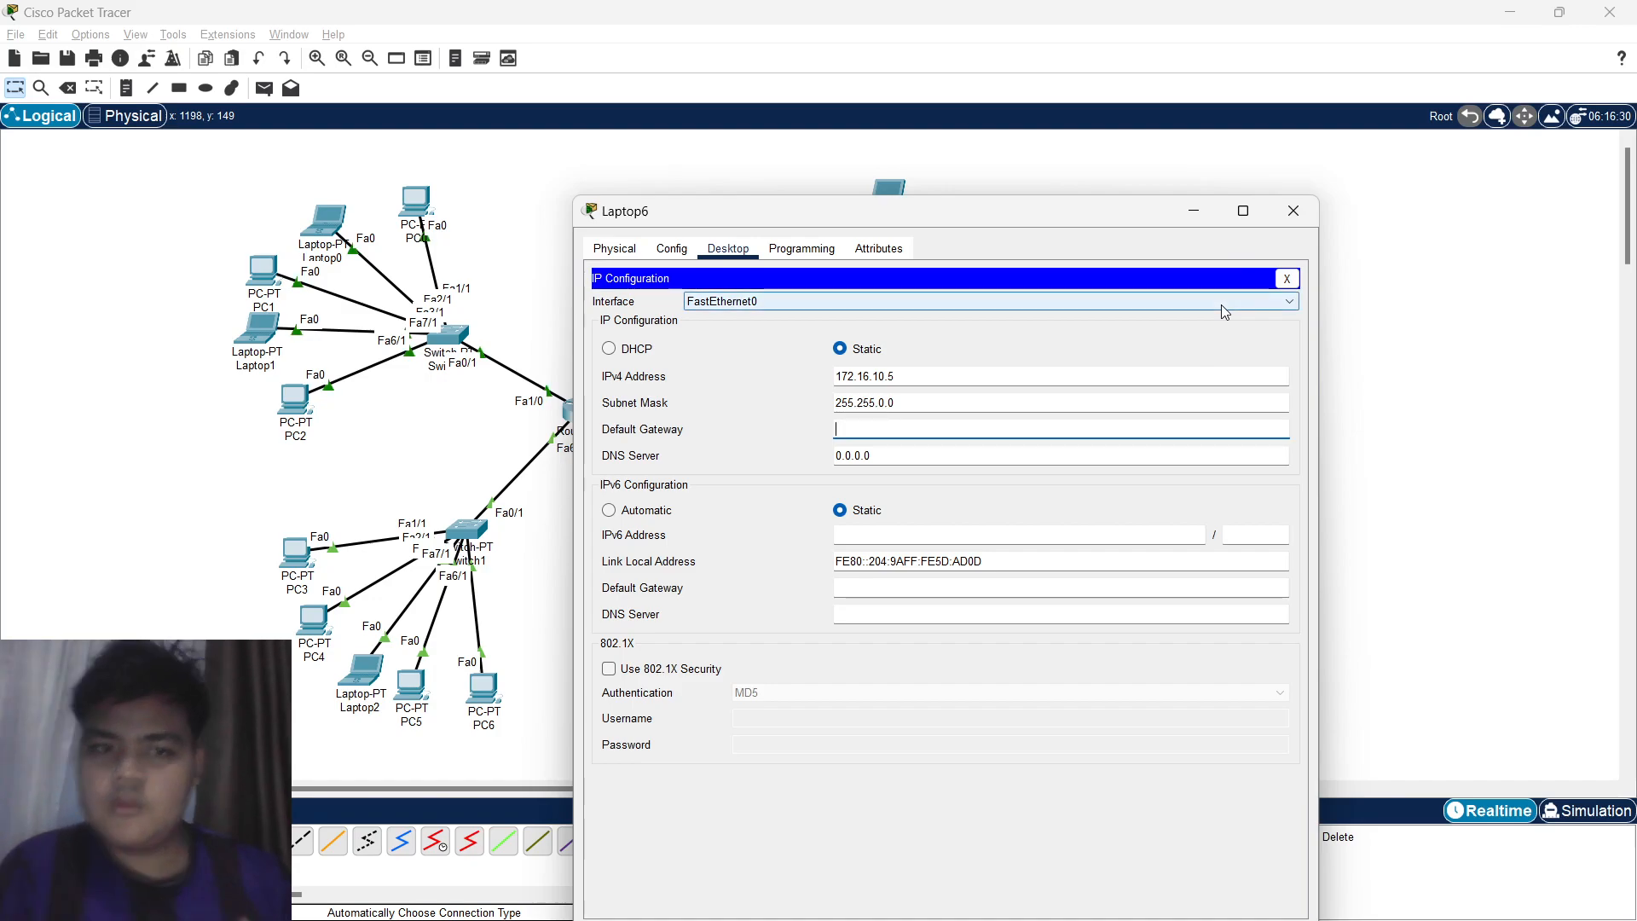
{"action": "left_click", "coordinate": [1293, 210]}
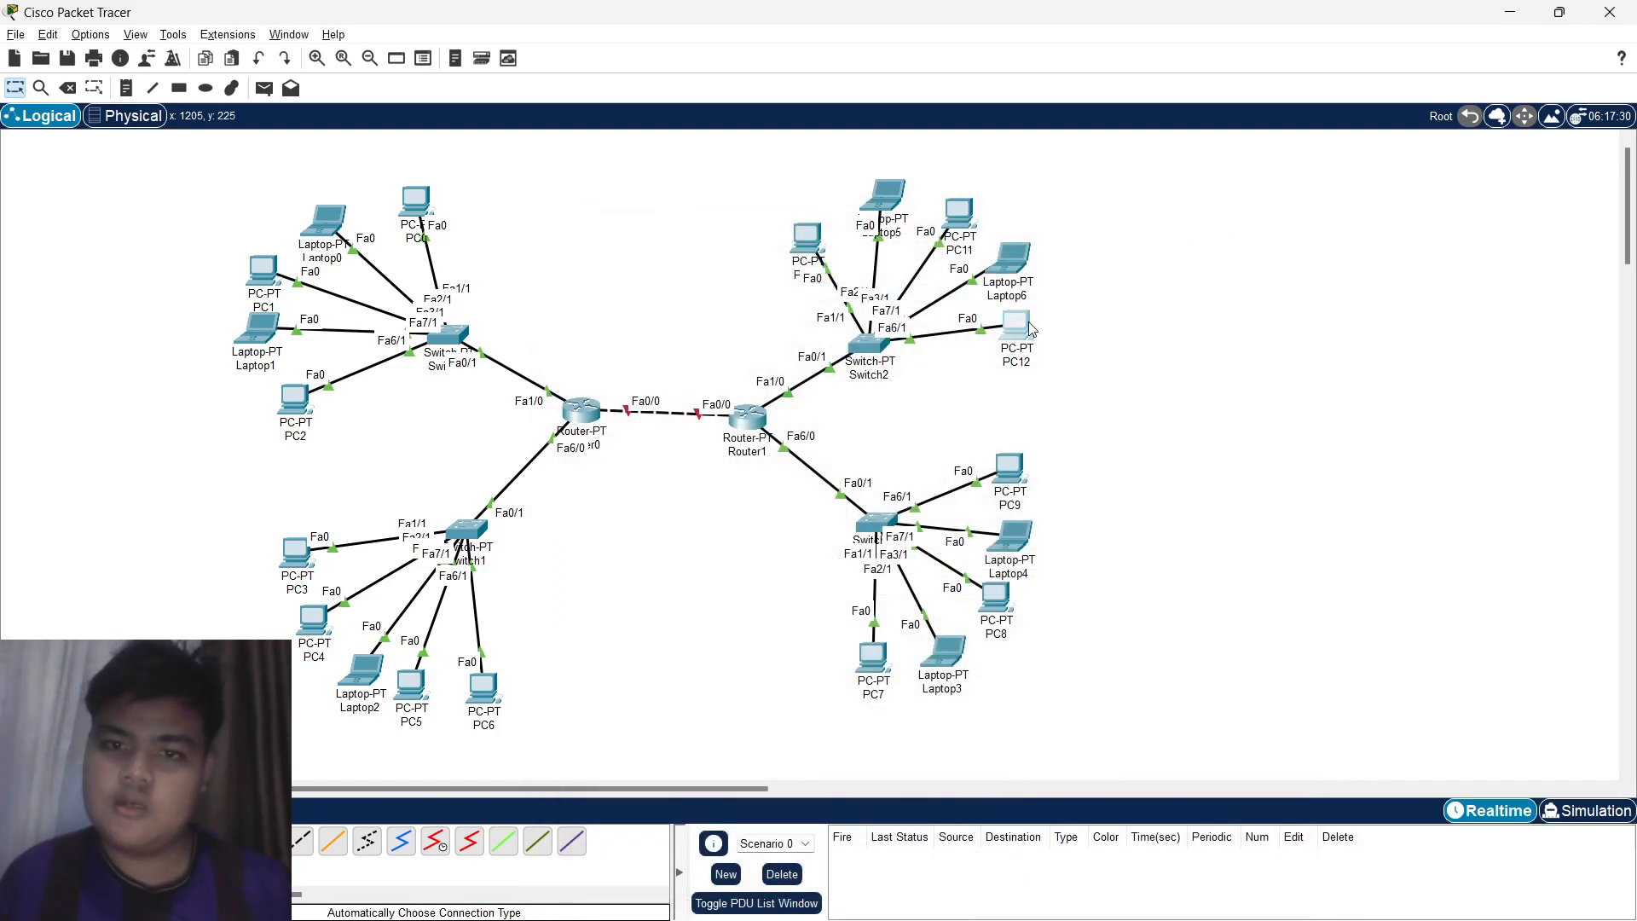
Configure PC12 with static IPv4 address 172.16.10.6, subnet mask 255.255.0.0 and default gateway 172.16.10.1.
{"action": "left_click", "coordinate": [1006, 256]}
{"action": "left_click", "coordinate": [728, 217]}
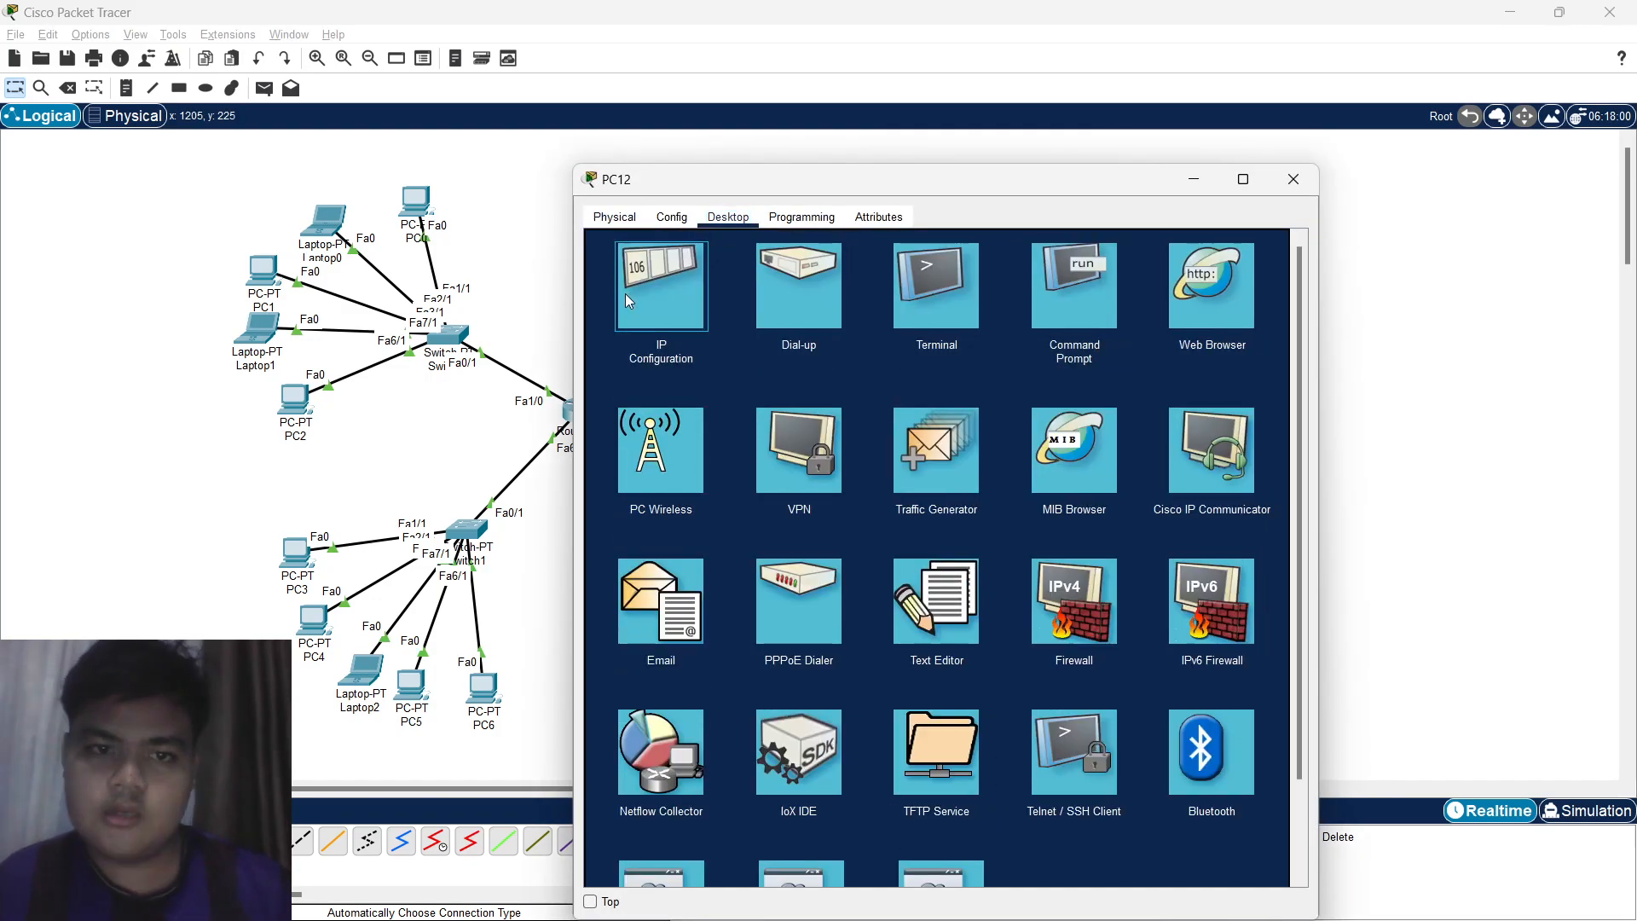
{"action": "left_click", "coordinate": [628, 294]}
{"action": "left_click", "coordinate": [889, 345]}
{"action": "type", "text": "172.16.10"}
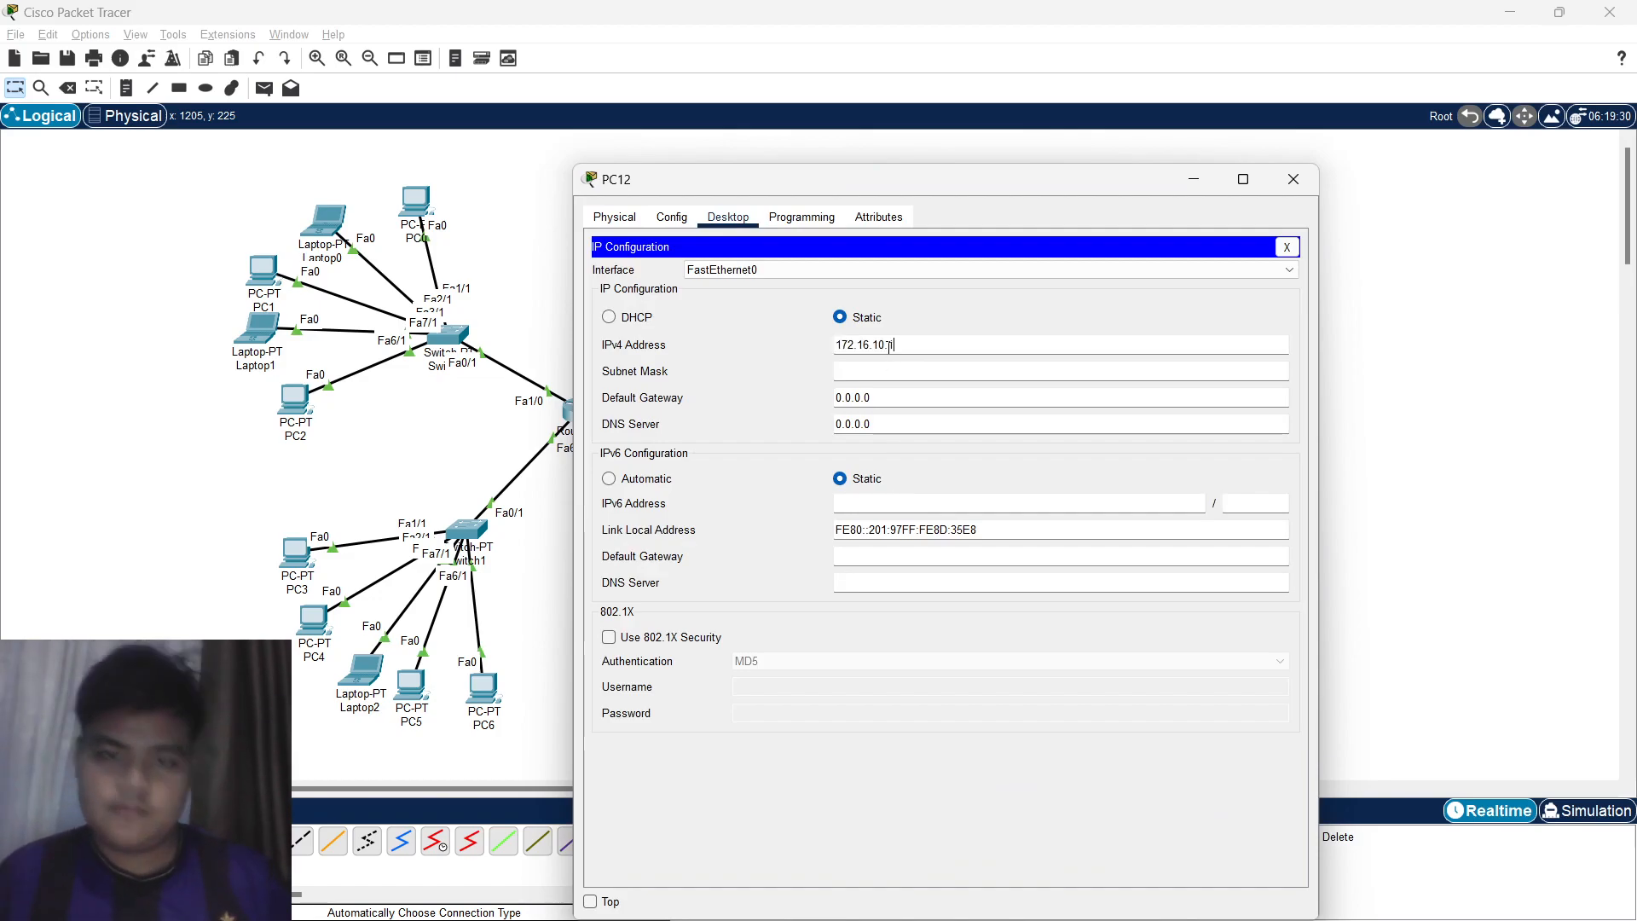
{"action": "type", "text": ".6"}
{"action": "key", "text": "Tab"}
{"action": "key", "text": "Tab"}
{"action": "type", "text": "172.16.10.1"}
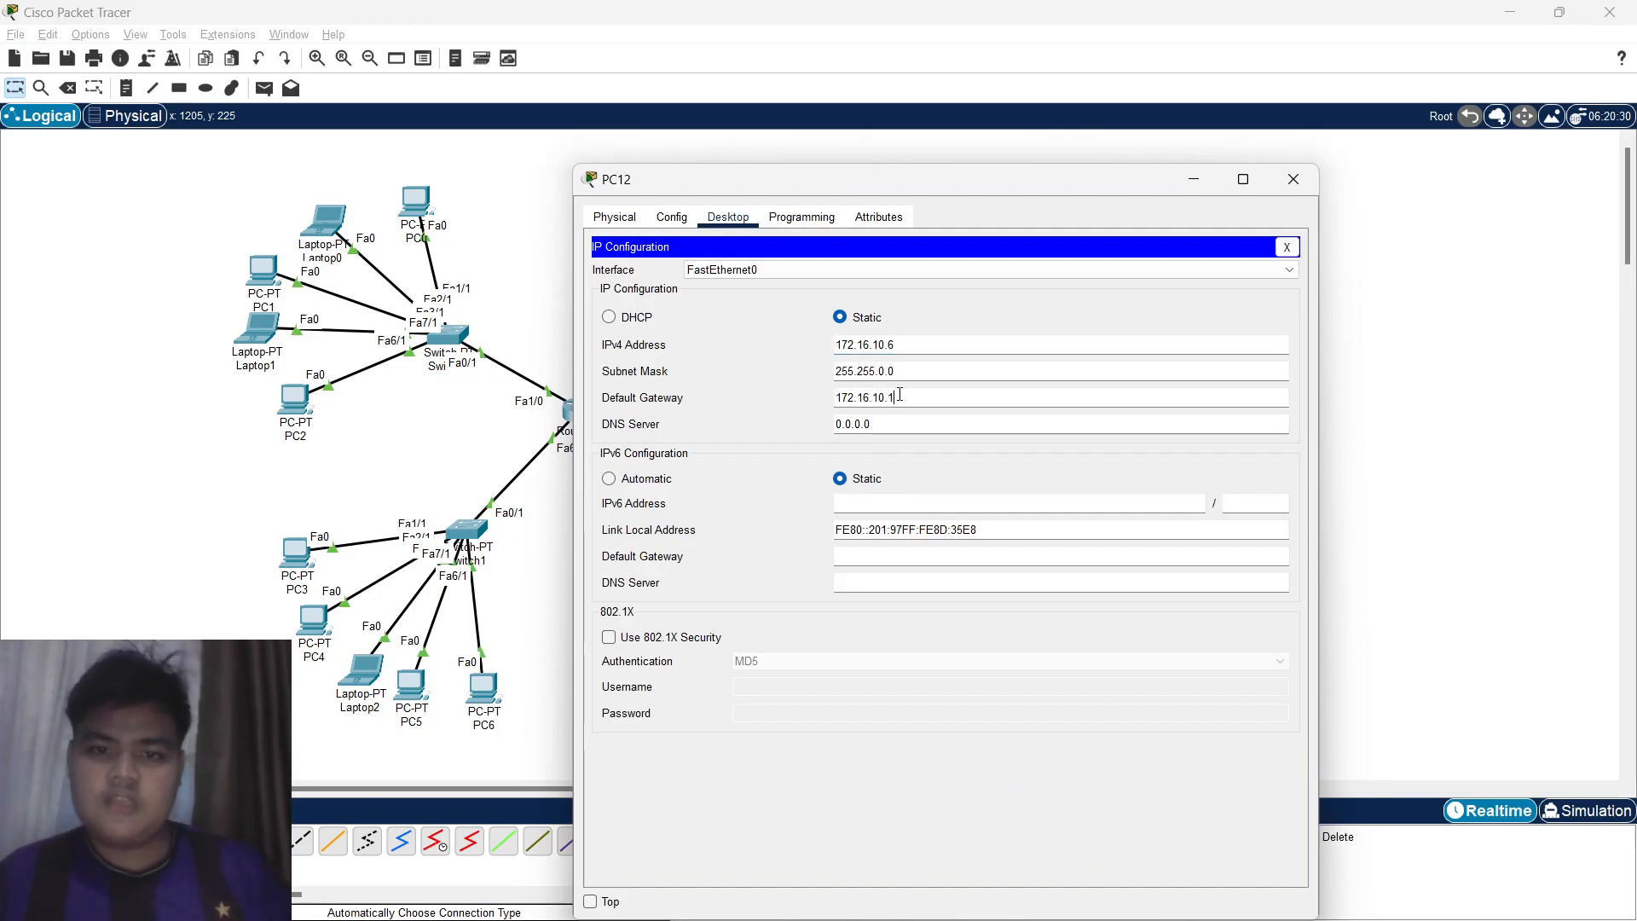
{"action": "left_click", "coordinate": [1292, 245]}
{"action": "left_click", "coordinate": [1293, 179]}
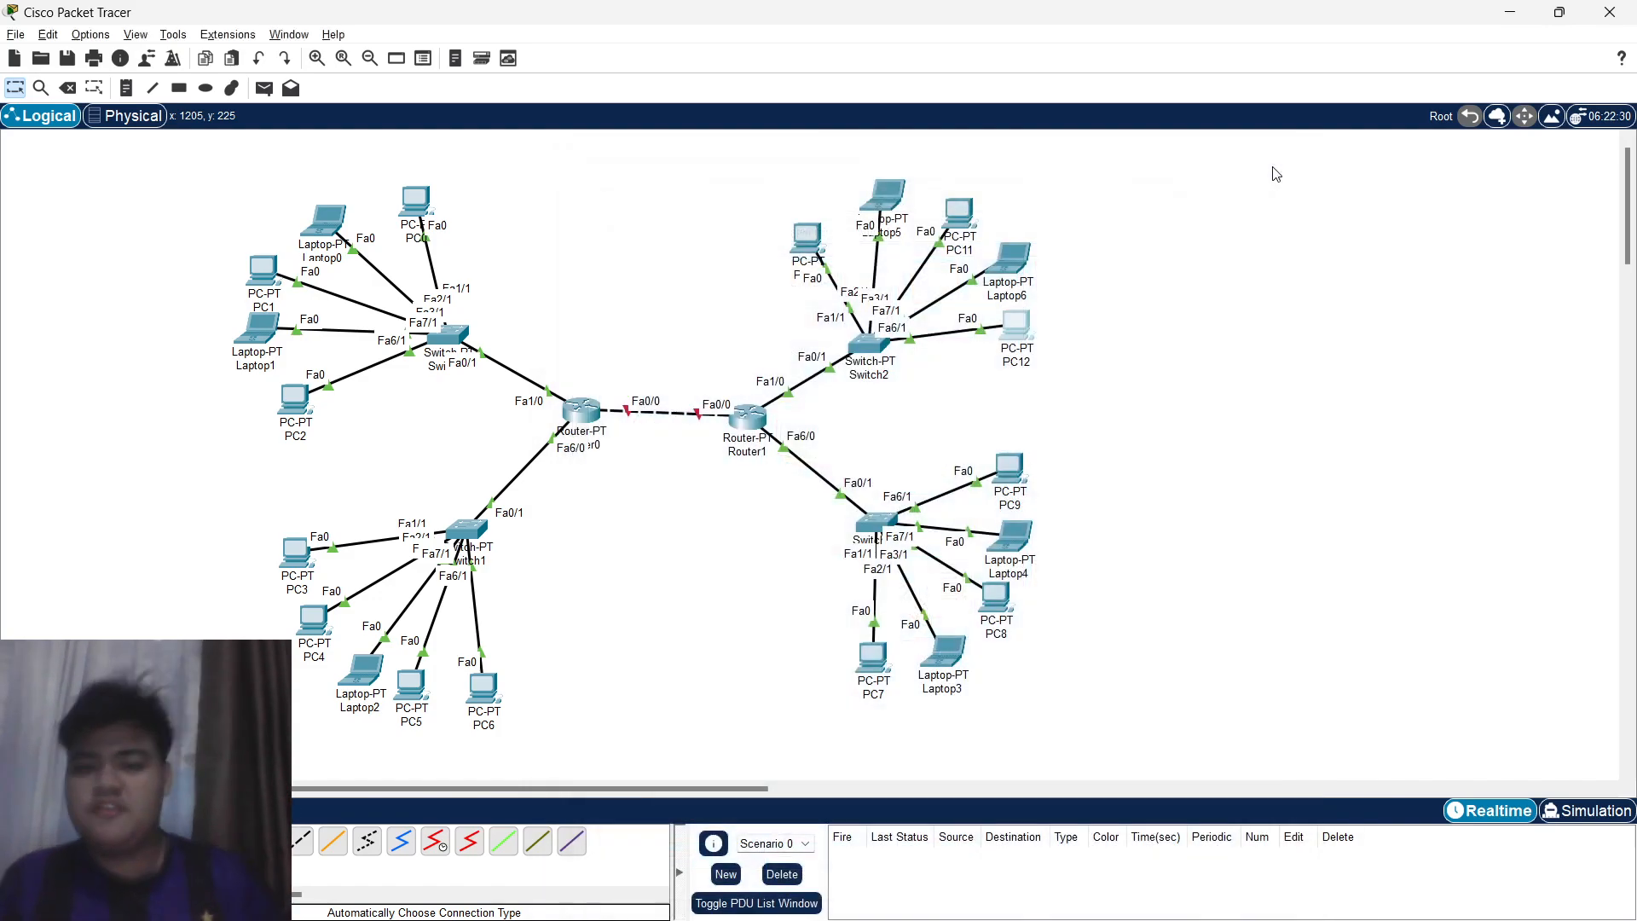
Shift Switch0 and Laptop0 slightly to the right, PC3 slightly up and Router0 slightly down in the topology.
{"action": "left_click_drag", "start_coordinate": [453, 358], "coordinate": [470, 343]}
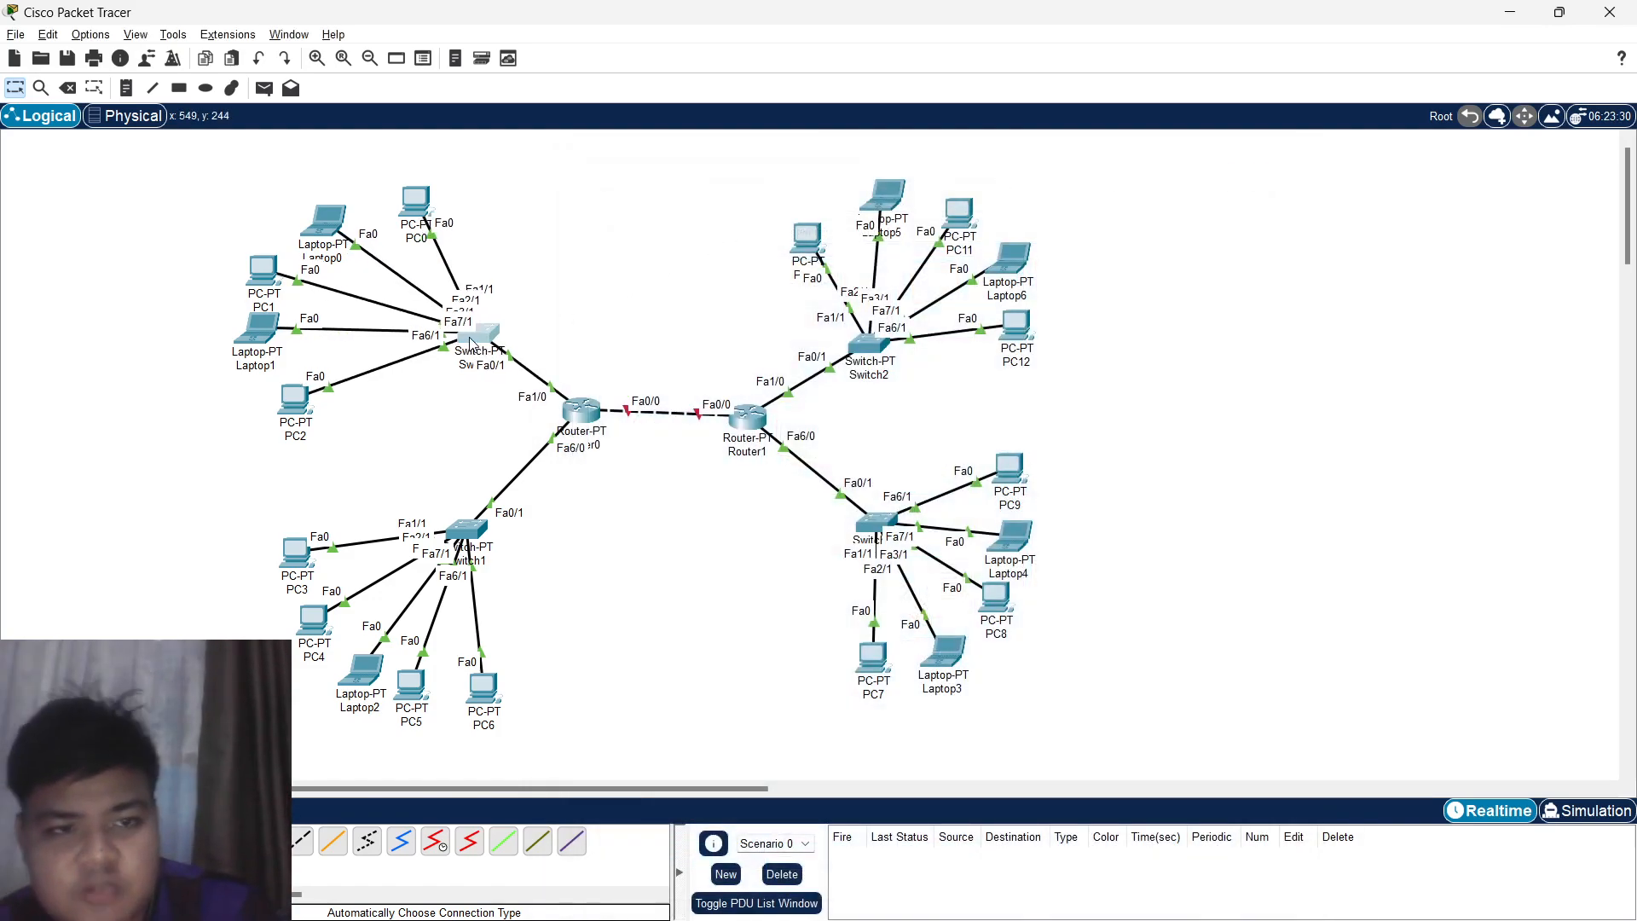
{"action": "left_click_drag", "start_coordinate": [292, 544], "coordinate": [290, 528]}
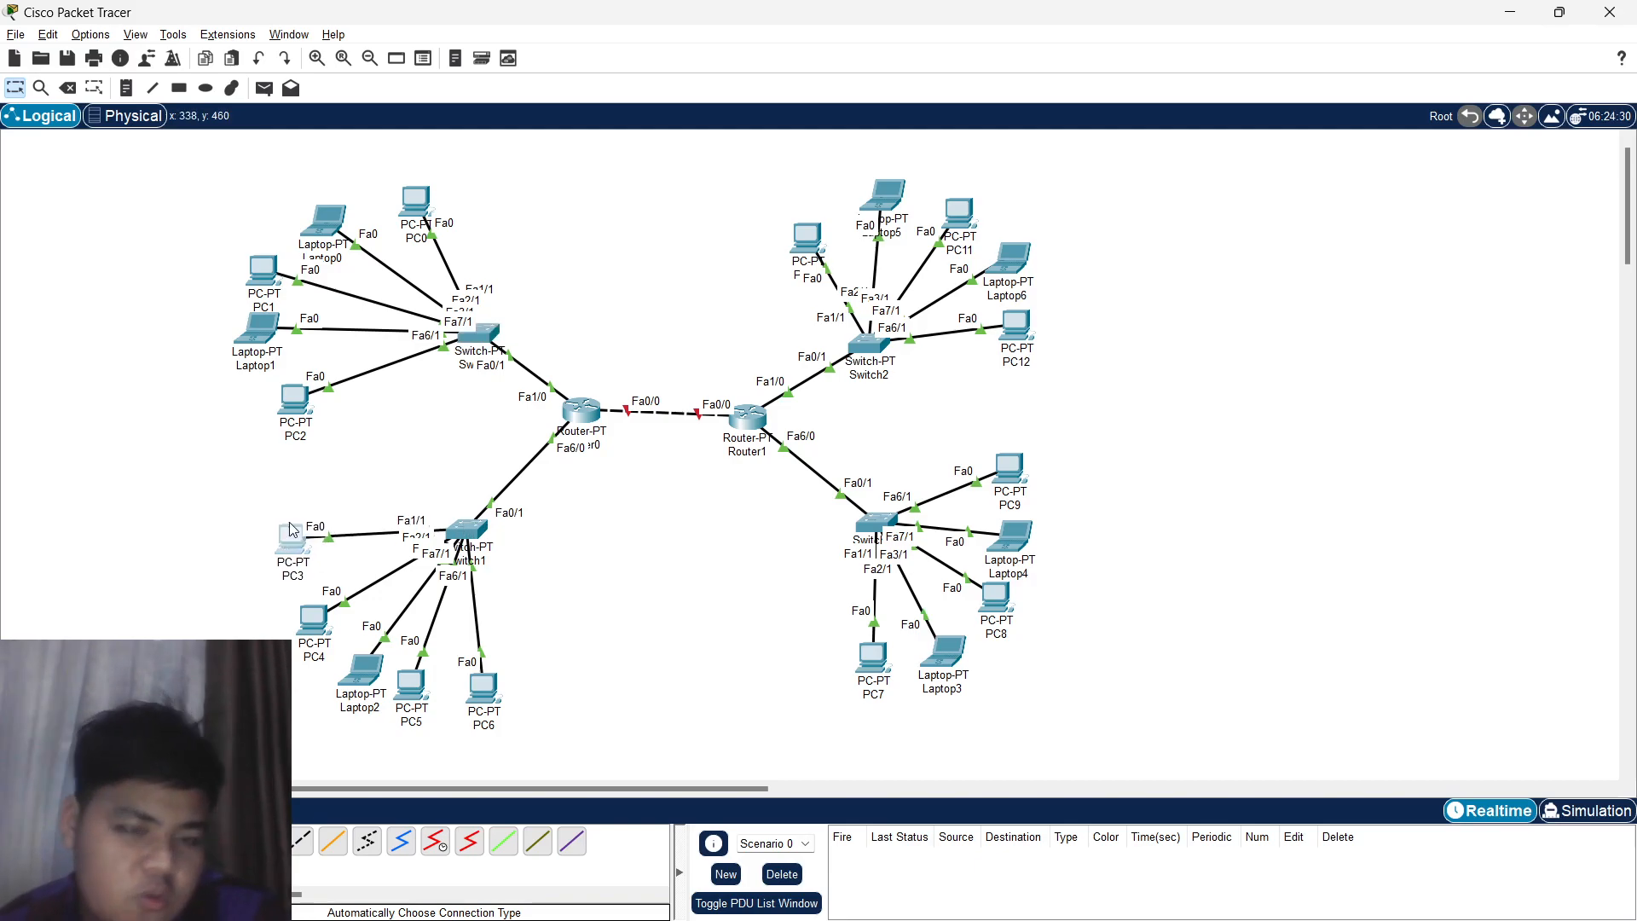
{"action": "mouse_move", "coordinate": [290, 528]}
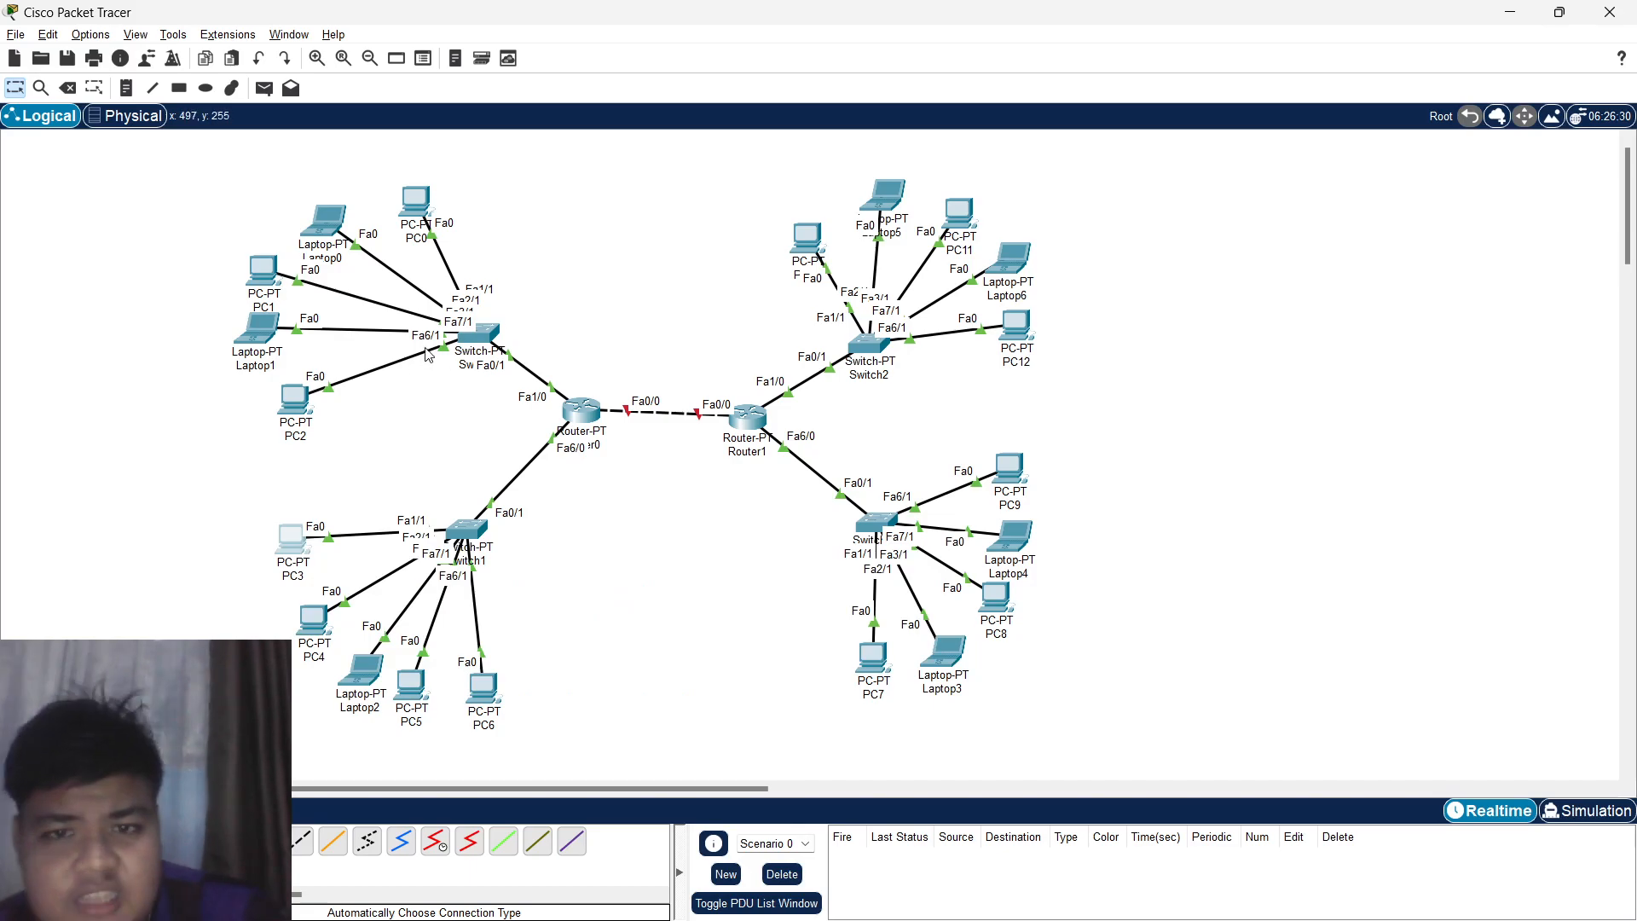
{"action": "mouse_move", "coordinate": [471, 337]}
{"action": "left_mouse_down"}
{"action": "mouse_move", "coordinate": [461, 350]}
{"action": "mouse_move", "coordinate": [476, 338]}
{"action": "left_mouse_up"}
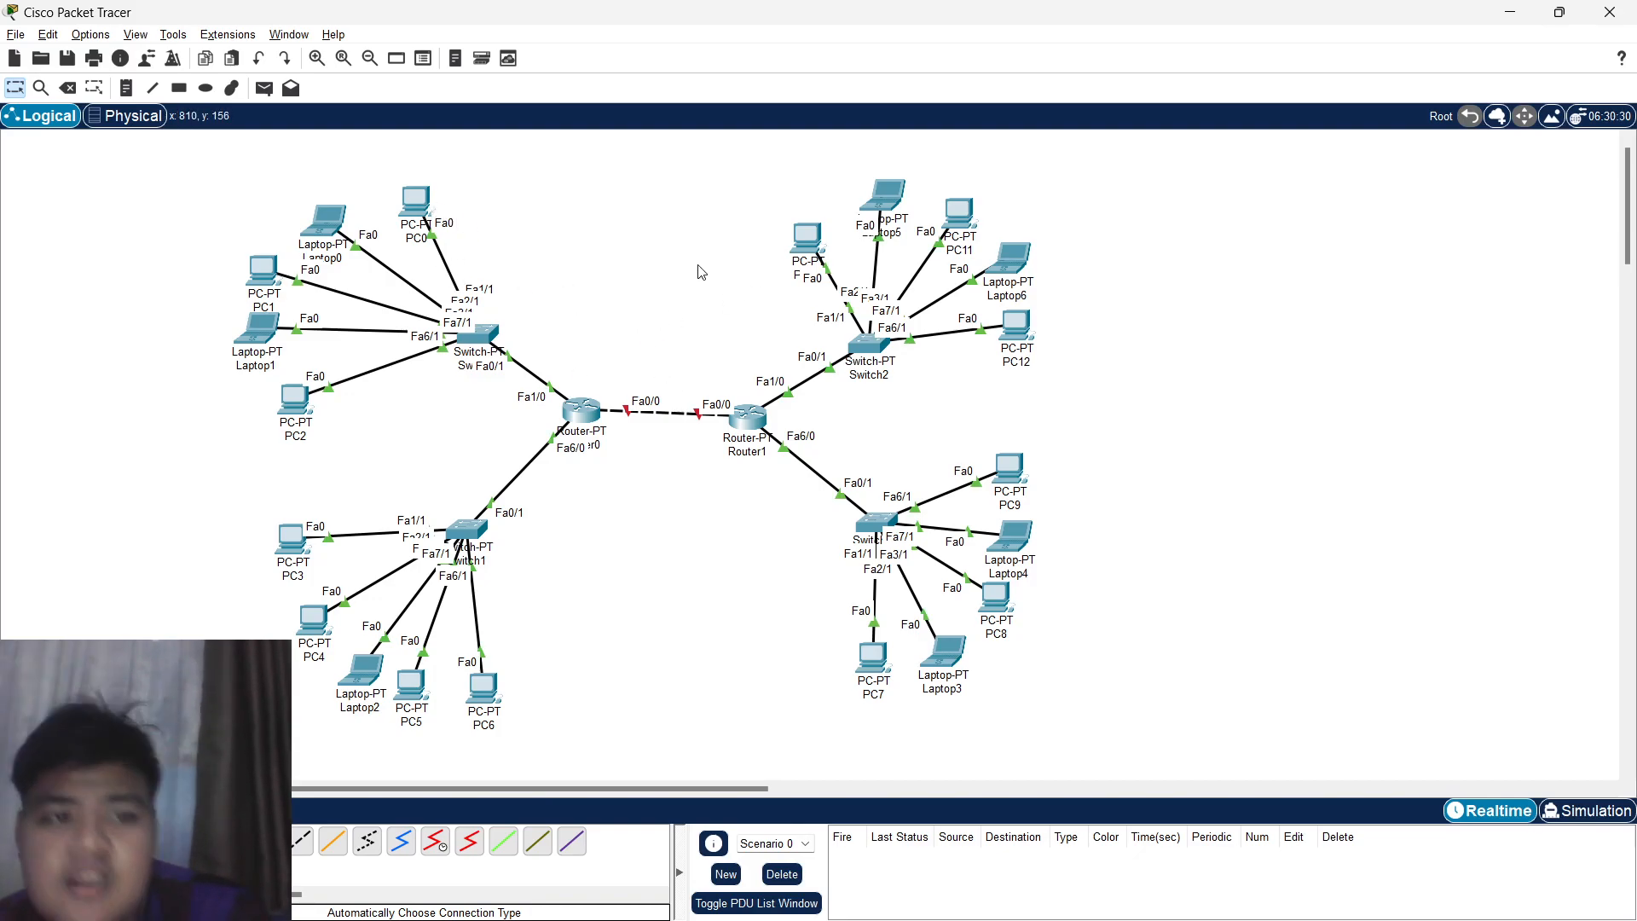
{"action": "left_click_drag", "start_coordinate": [580, 418], "coordinate": [577, 423]}
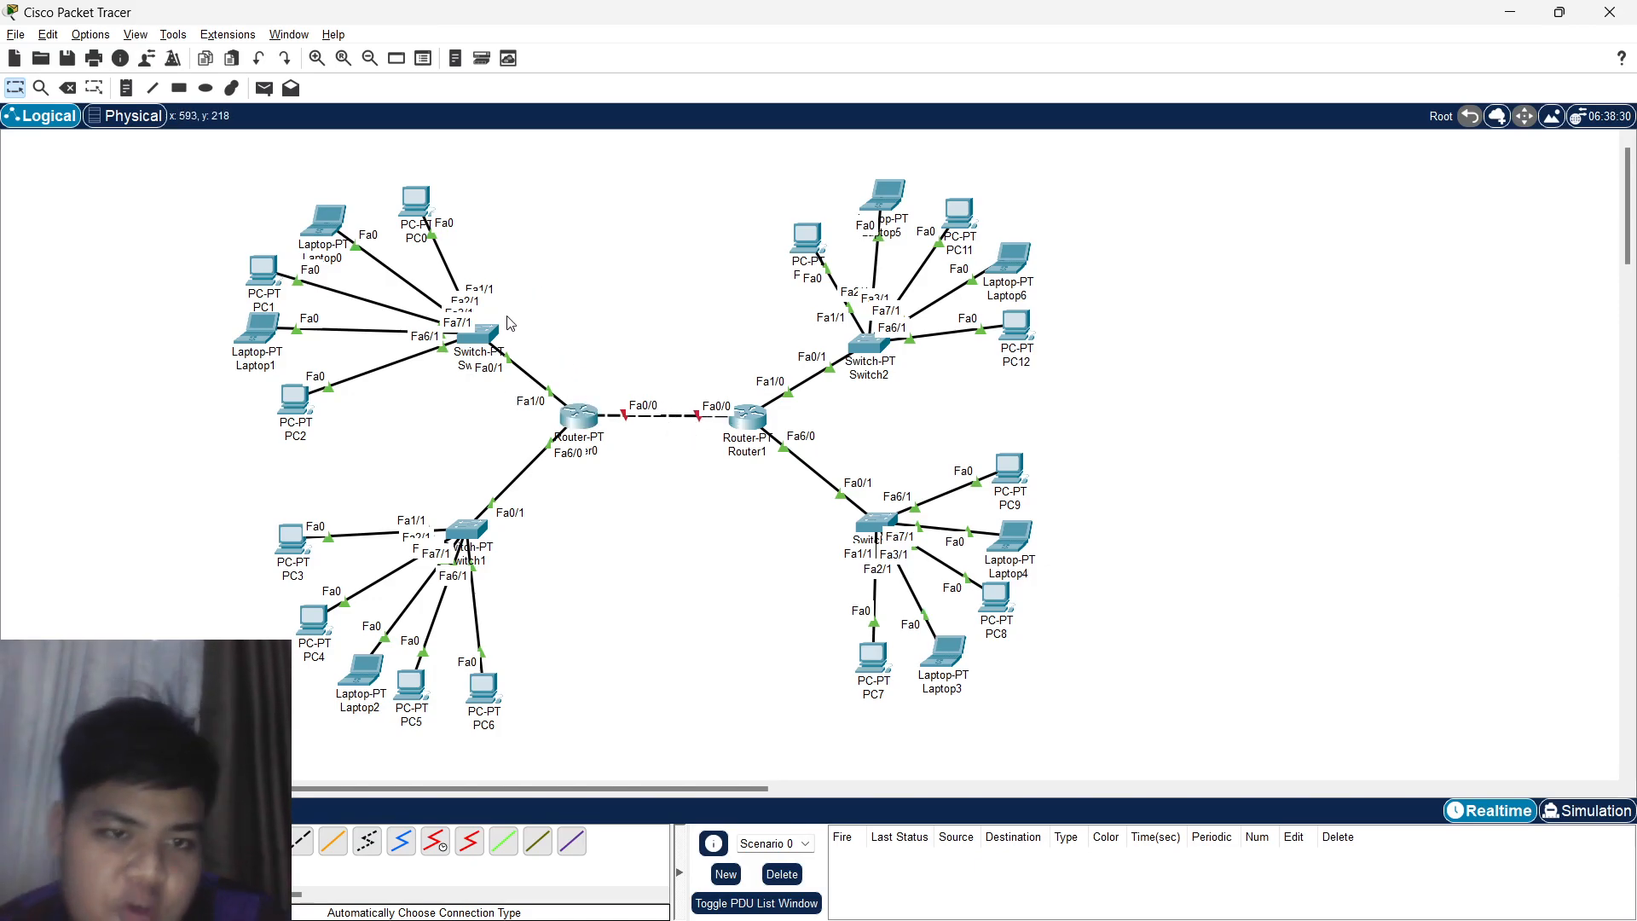
{"action": "left_click_drag", "start_coordinate": [326, 220], "coordinate": [346, 223]}
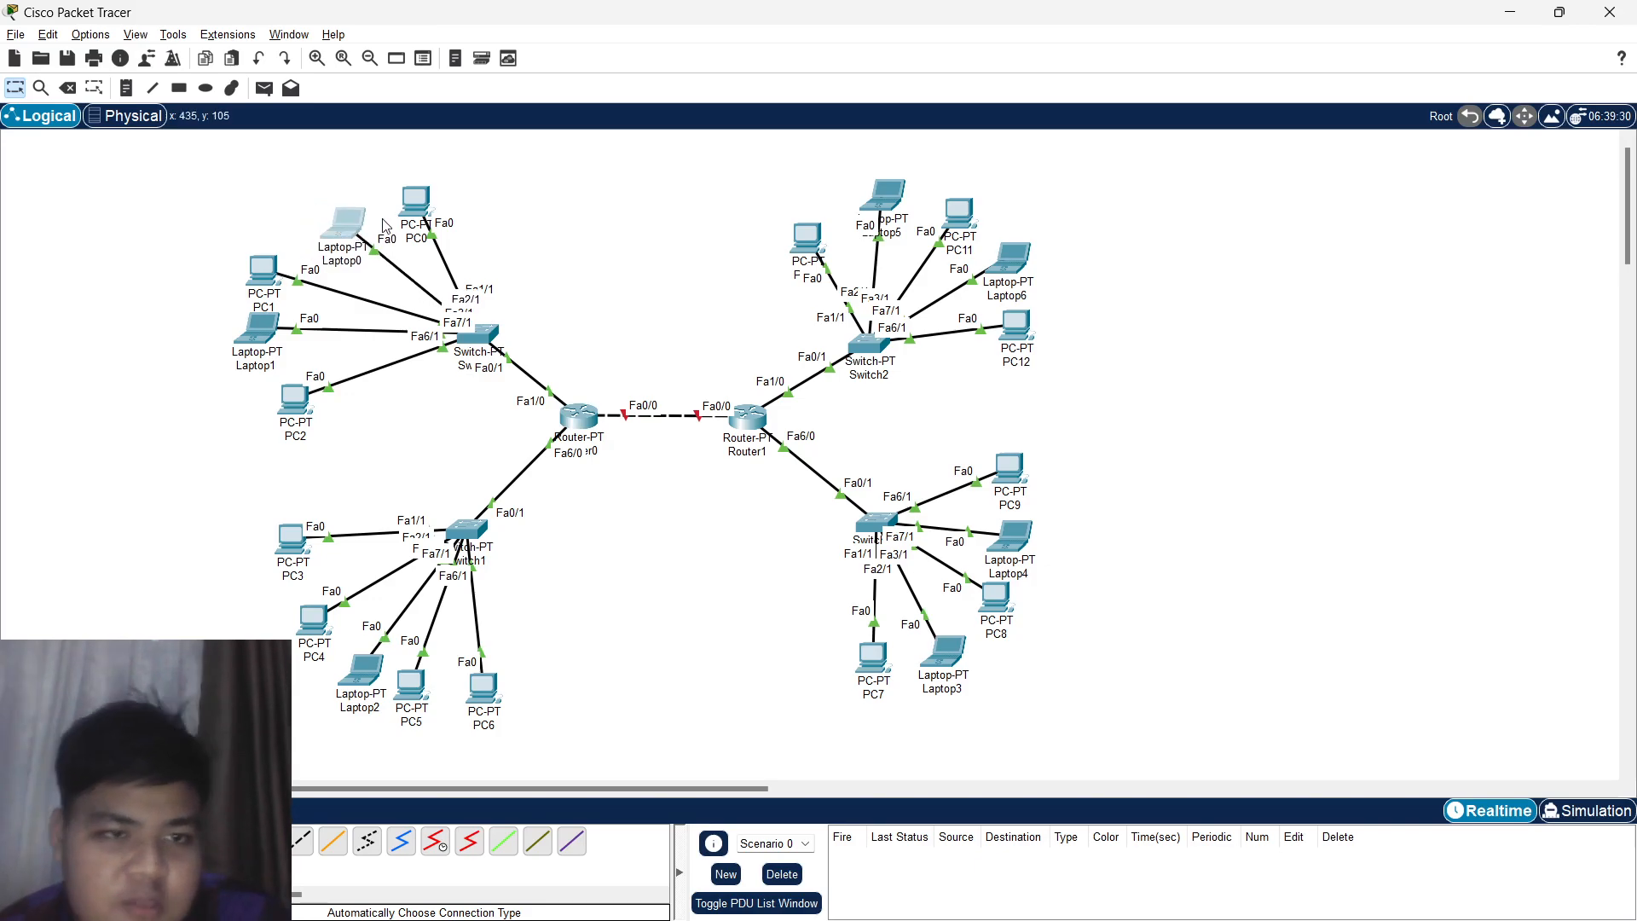
Open the device window of PC0.
{"action": "left_click", "coordinate": [416, 218]}
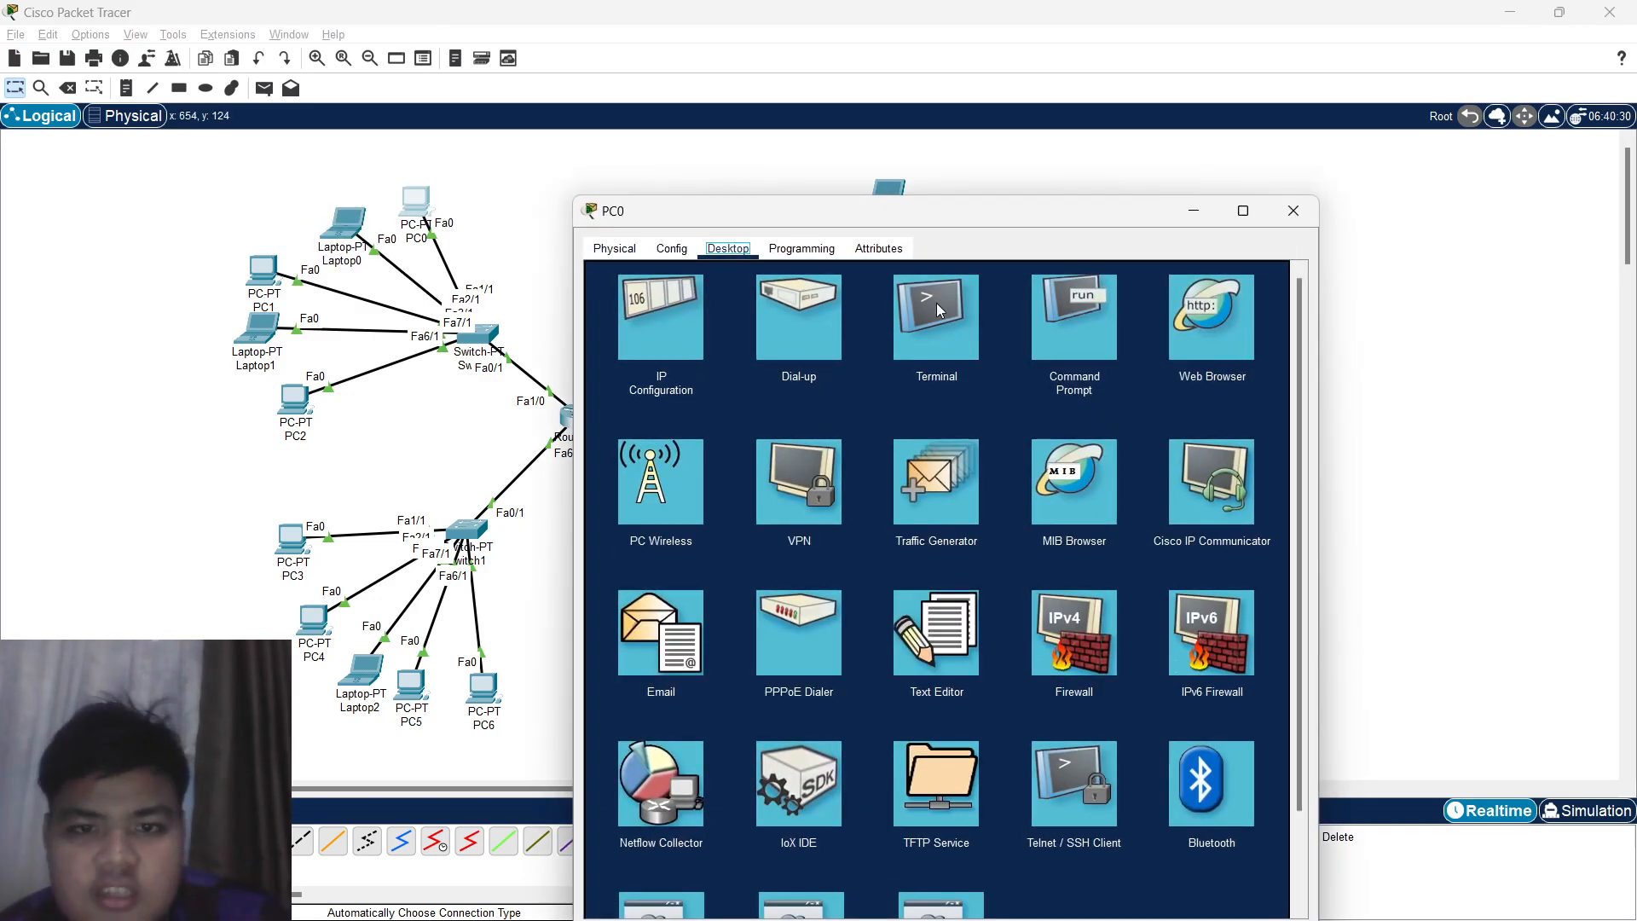
{"action": "left_click", "coordinate": [938, 304]}
{"action": "left_click", "coordinate": [671, 252]}
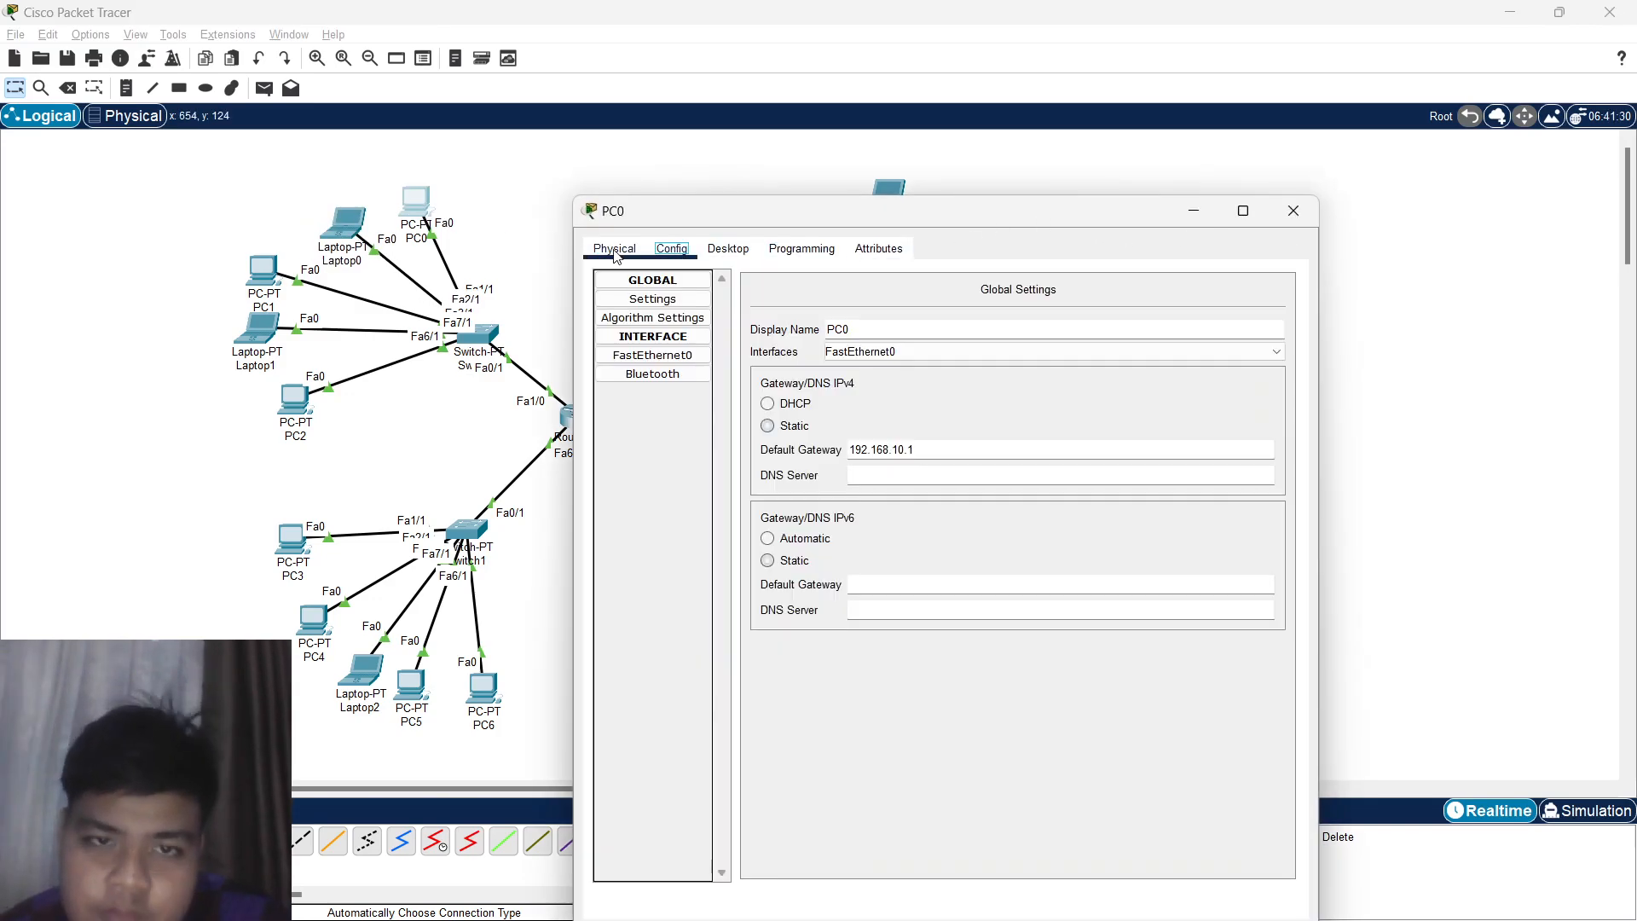
{"action": "left_click", "coordinate": [615, 254]}
{"action": "left_click", "coordinate": [722, 255]}
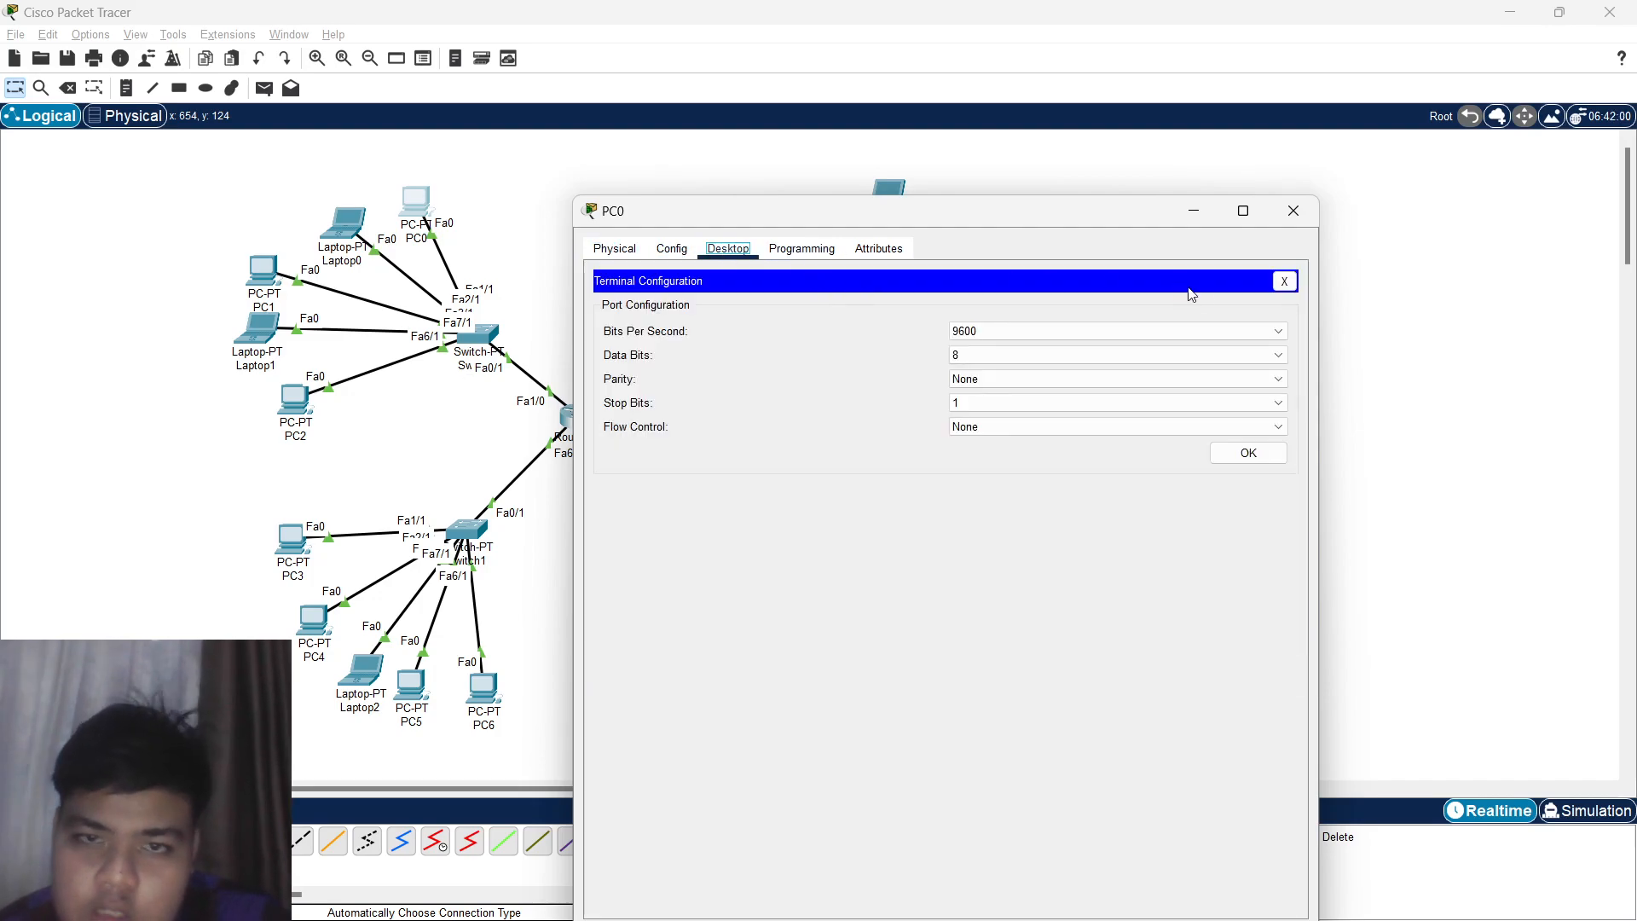
{"action": "left_click", "coordinate": [1284, 281]}
Run ipconfig in PC0's Command Prompt to display its IP settings.
{"action": "left_click", "coordinate": [1100, 341]}
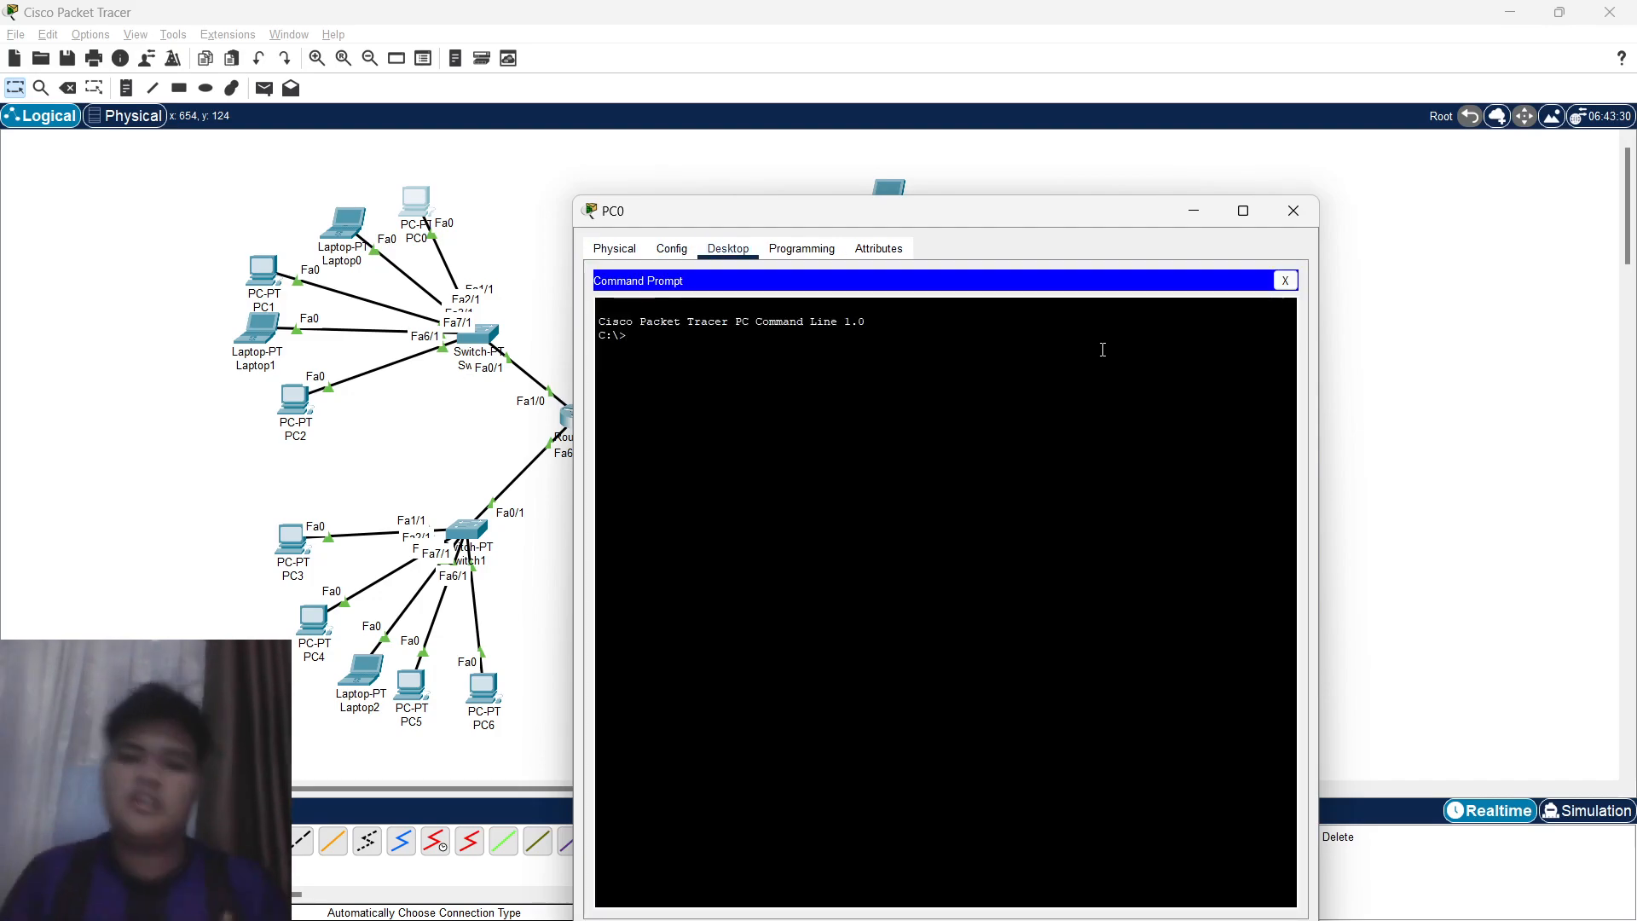
{"action": "type", "text": "ip cnfig"}
{"action": "key", "text": "Return"}
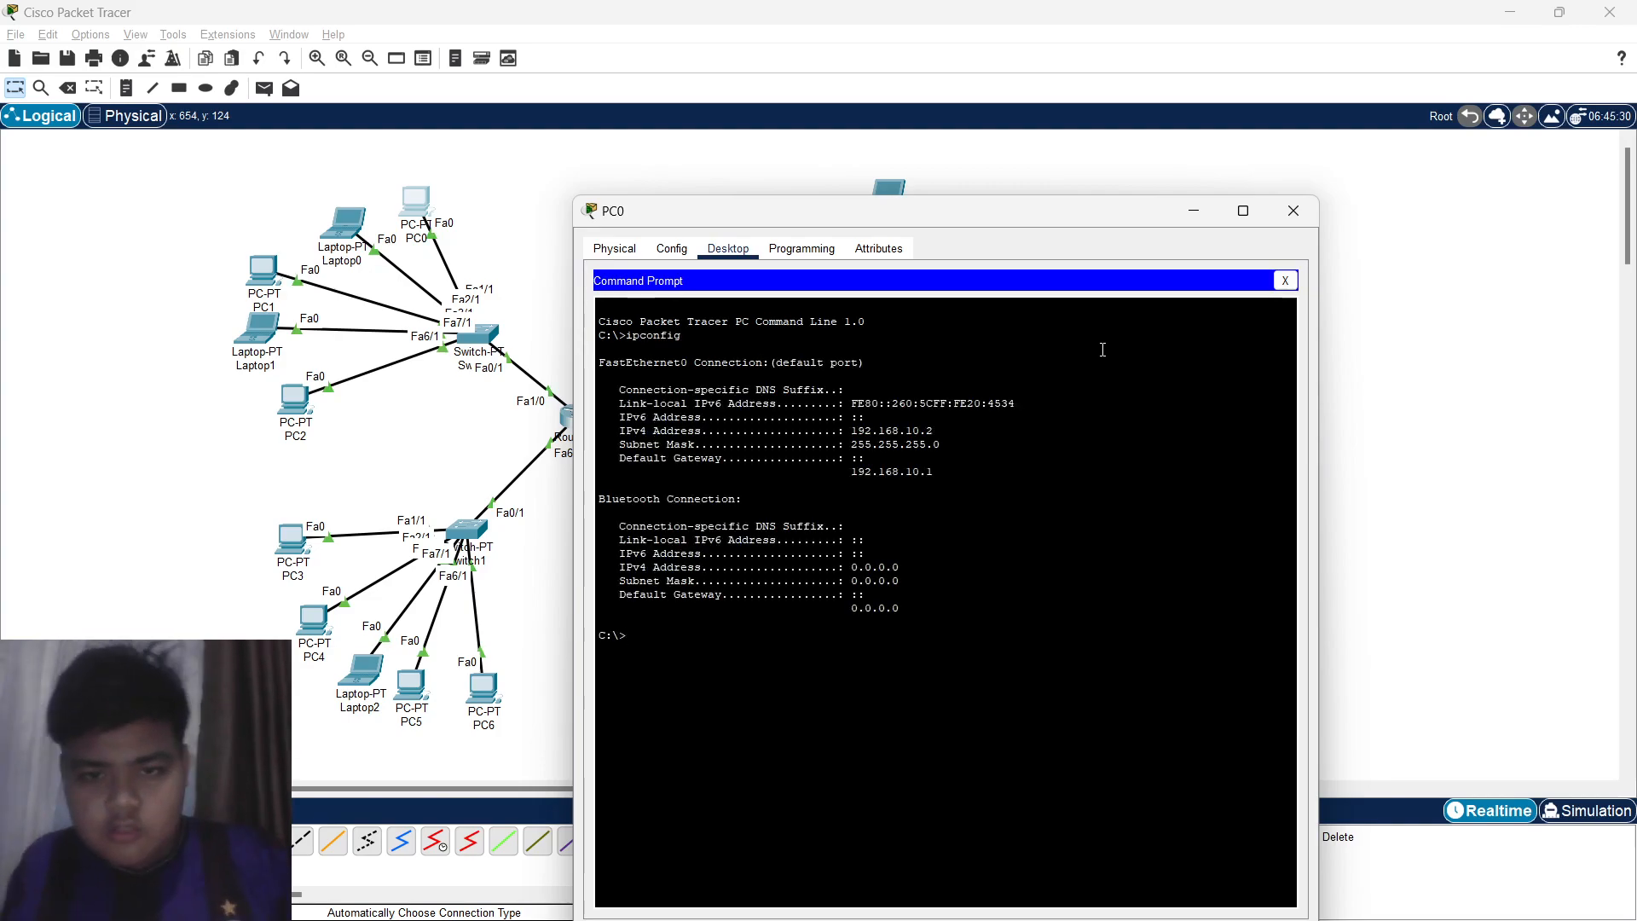
Ping 192.168.10.3 from PC0 to test connectivity within its local network.
{"action": "type", "text": "ping"}
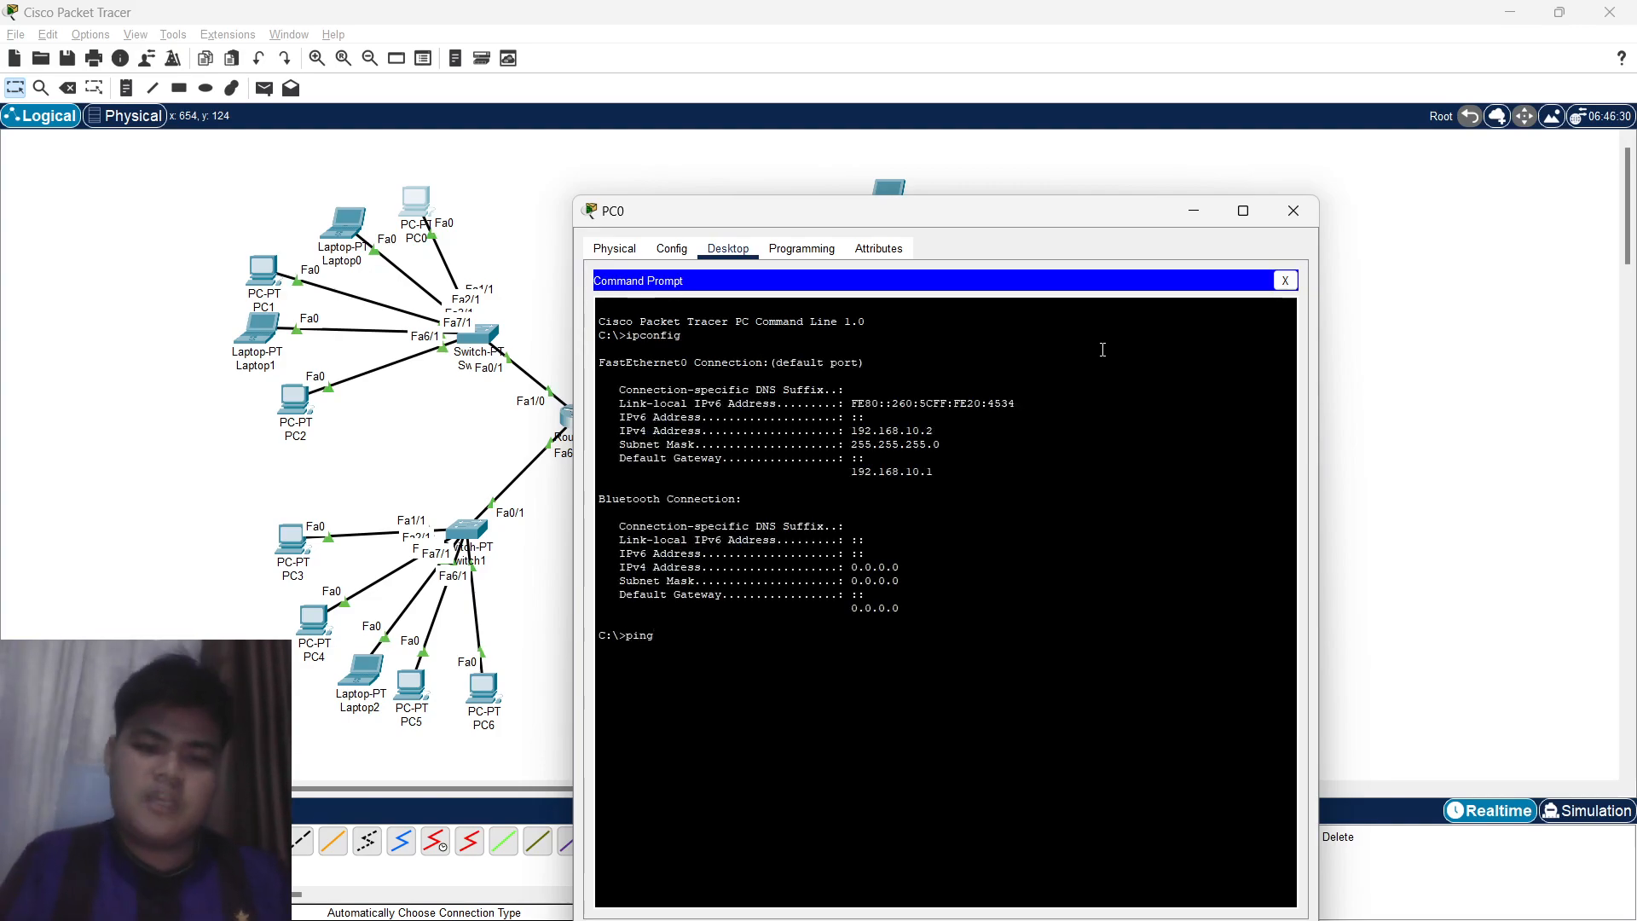
{"action": "type", "text": " 192.168.10.3"}
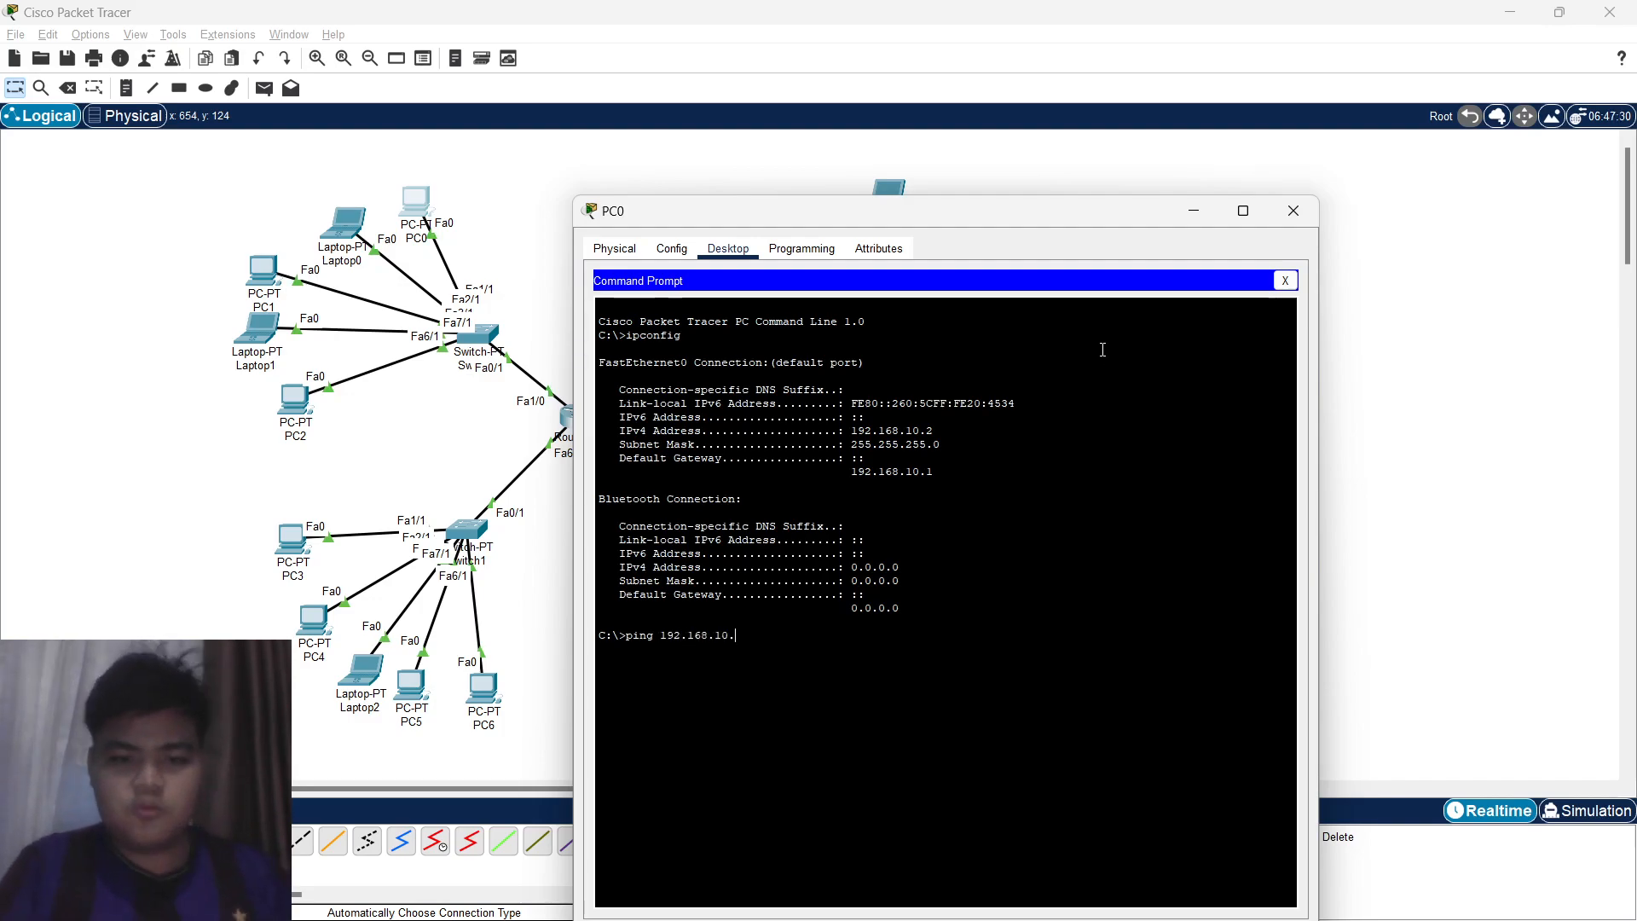
{"action": "key", "text": "Return"}
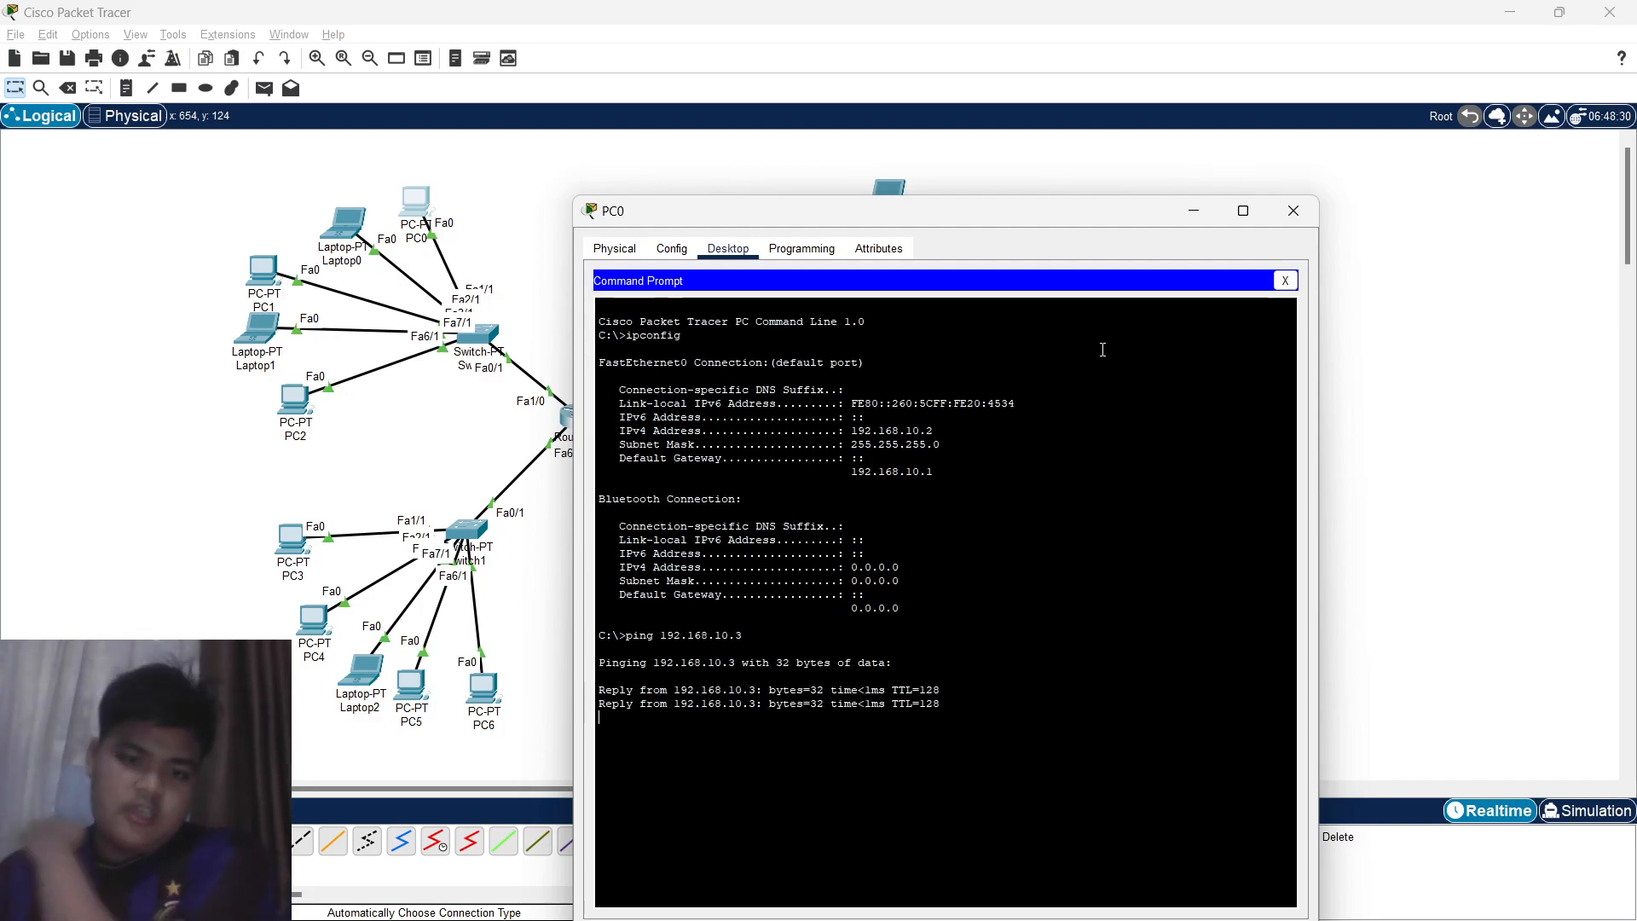
Ping 192.168.20.4 from PC0's Command Prompt, then repeat the same ping to test connectivity with the other switch's network.
{"action": "left_click_drag", "start_coordinate": [1026, 211], "coordinate": [1048, 163]}
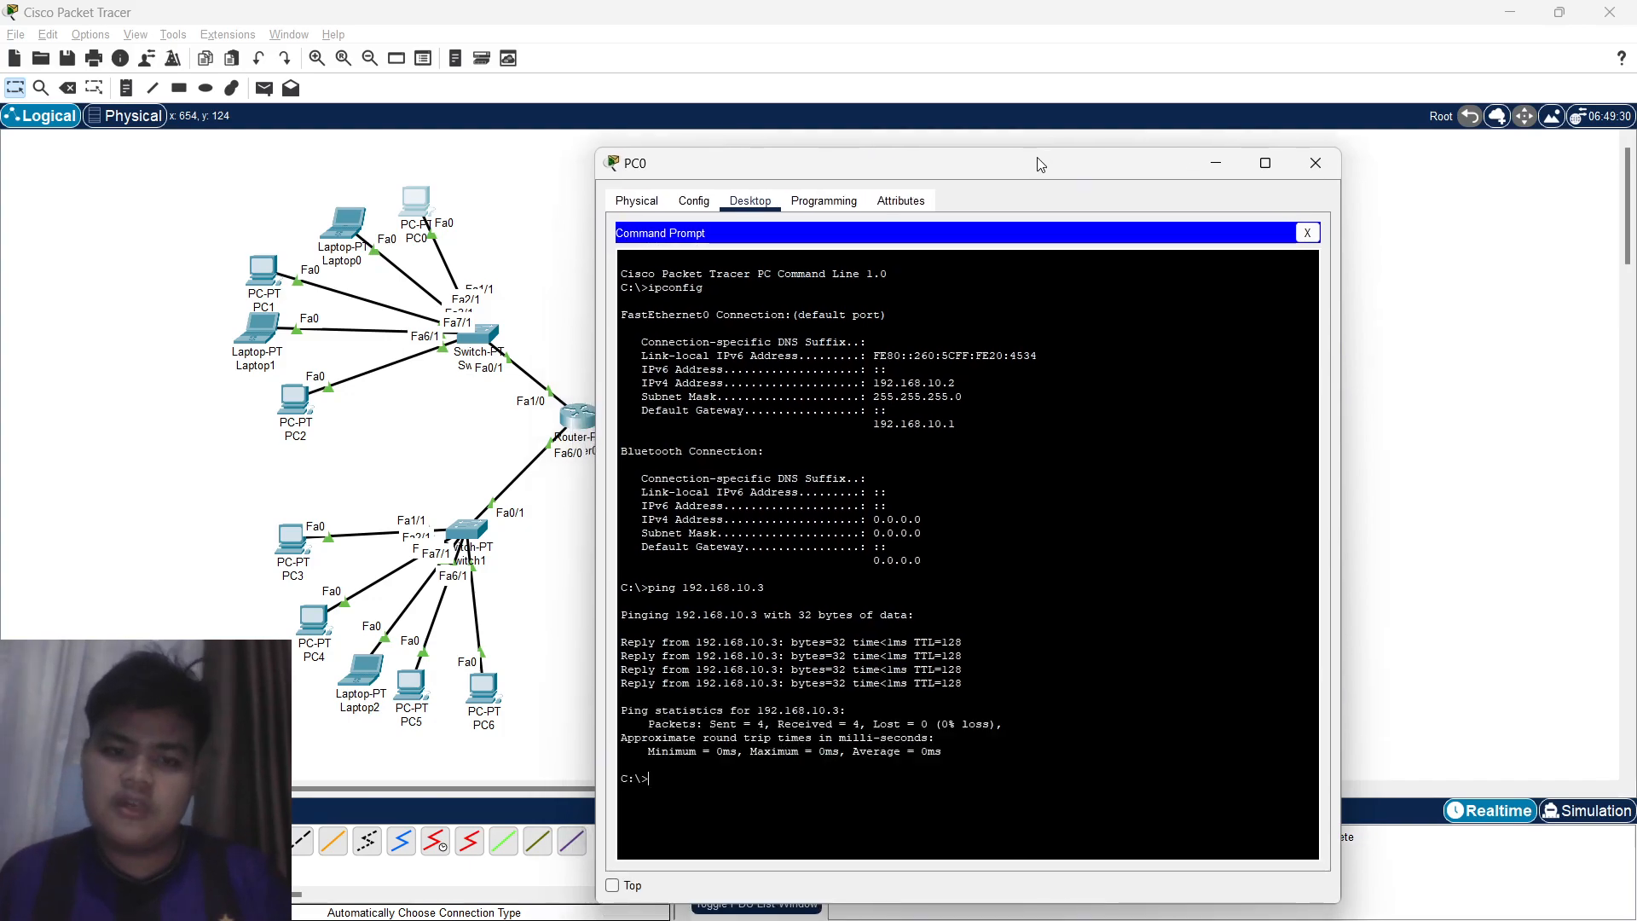
{"action": "type", "text": "ping 192.168.20"}
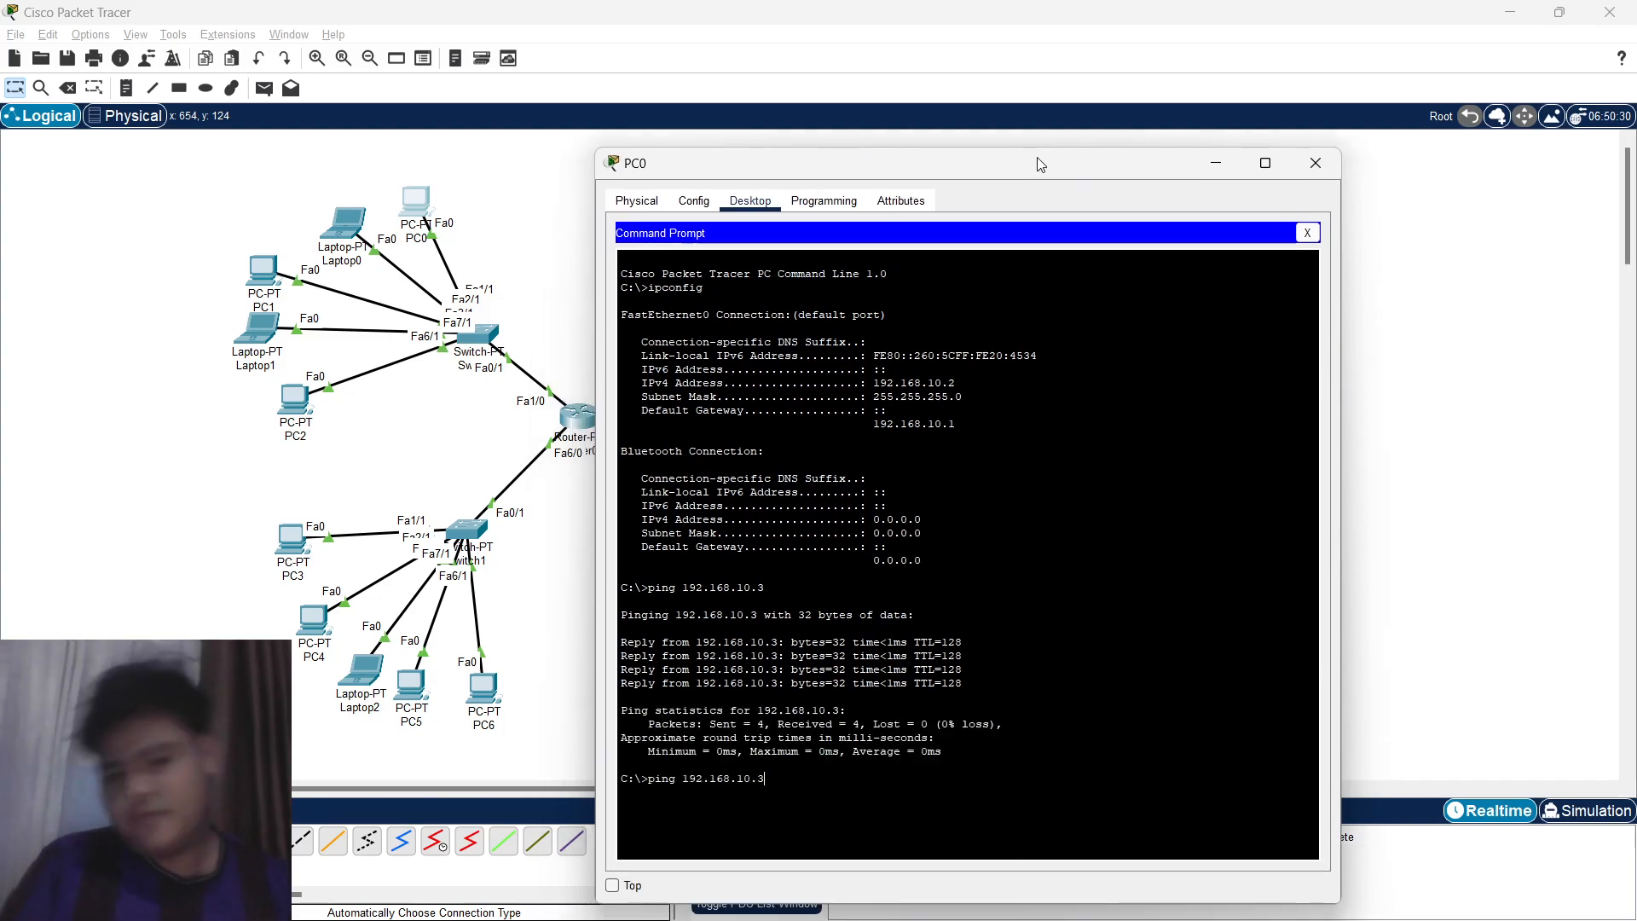
{"action": "type", "text": ".4"}
{"action": "key", "text": "Return"}
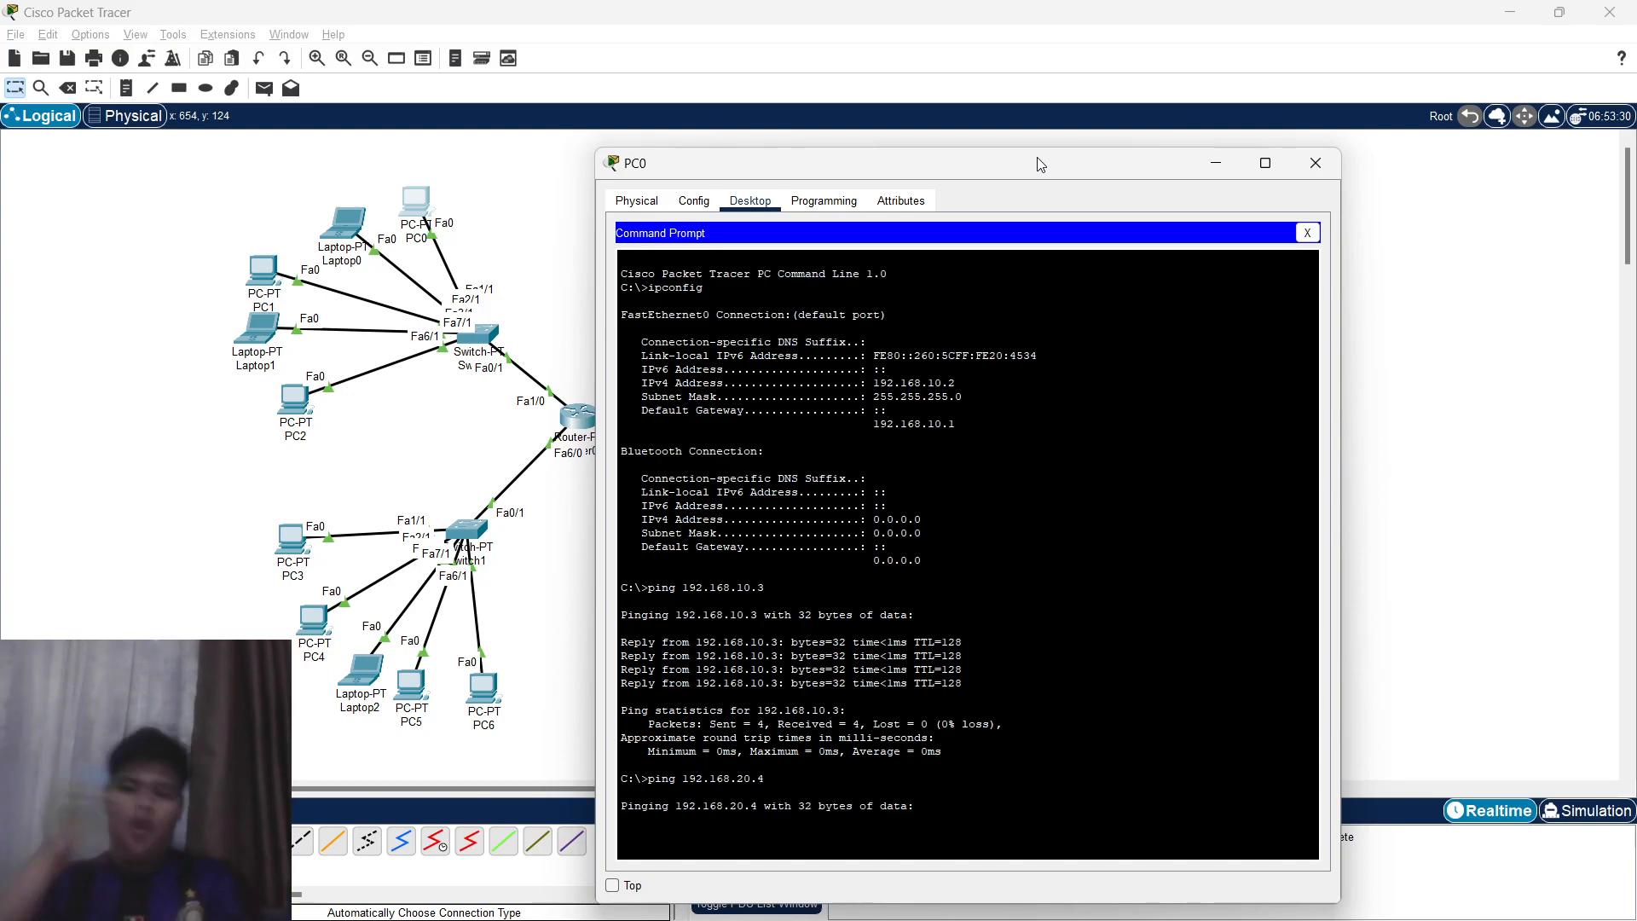
{"action": "left_click_drag", "start_coordinate": [1018, 171], "coordinate": [1010, 143]}
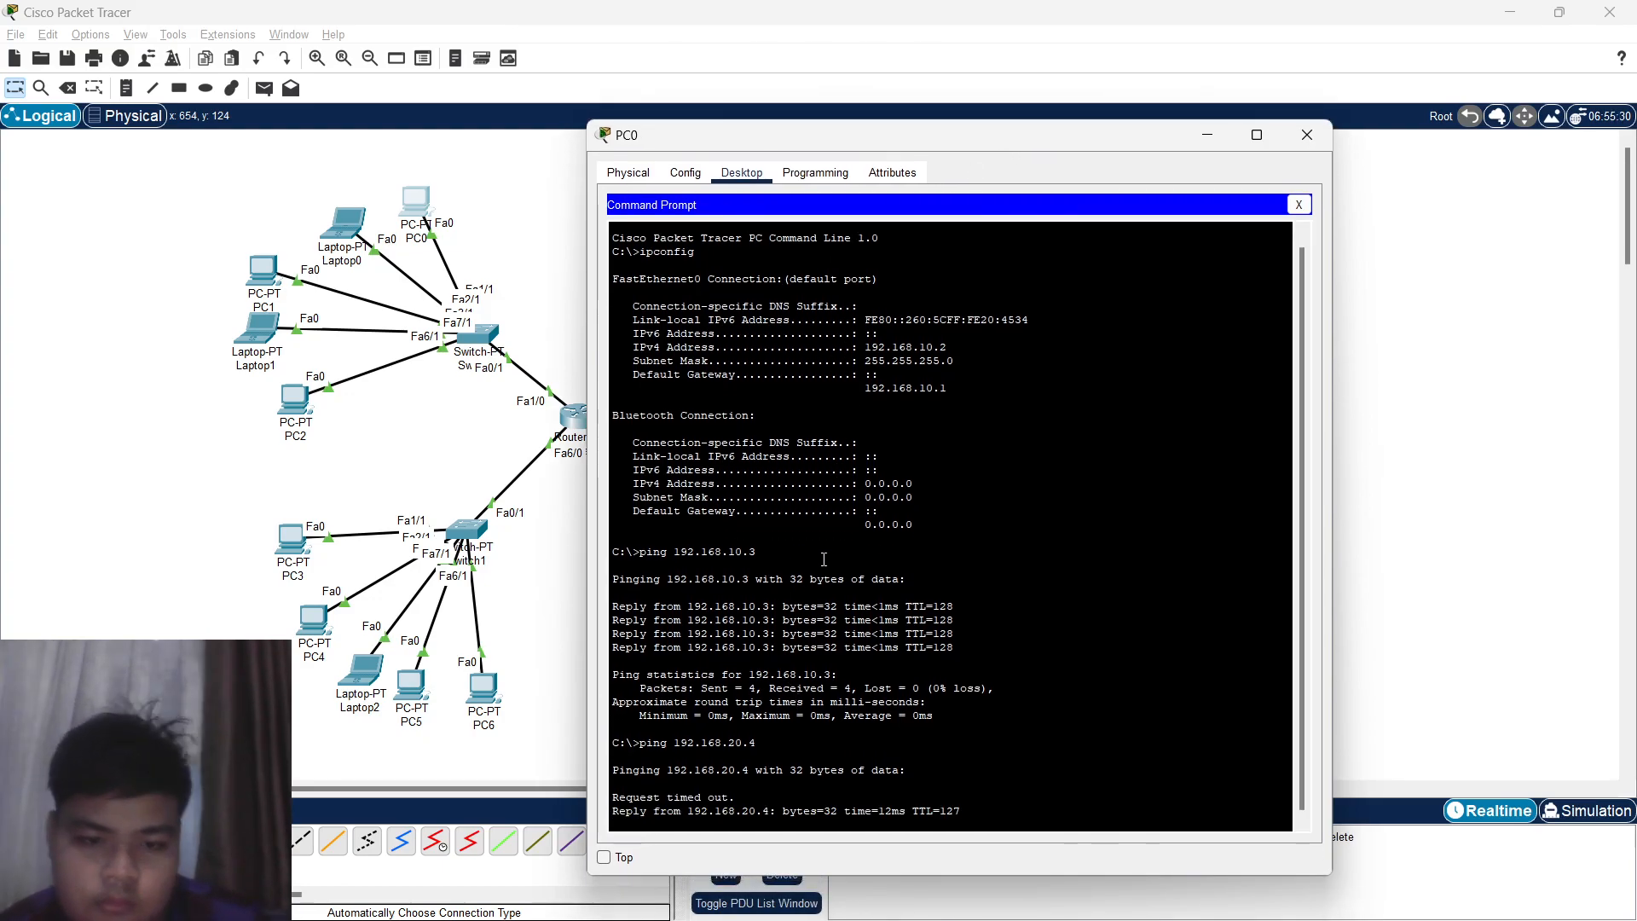
{"action": "key", "text": "Up"}
{"action": "key", "text": "Return"}
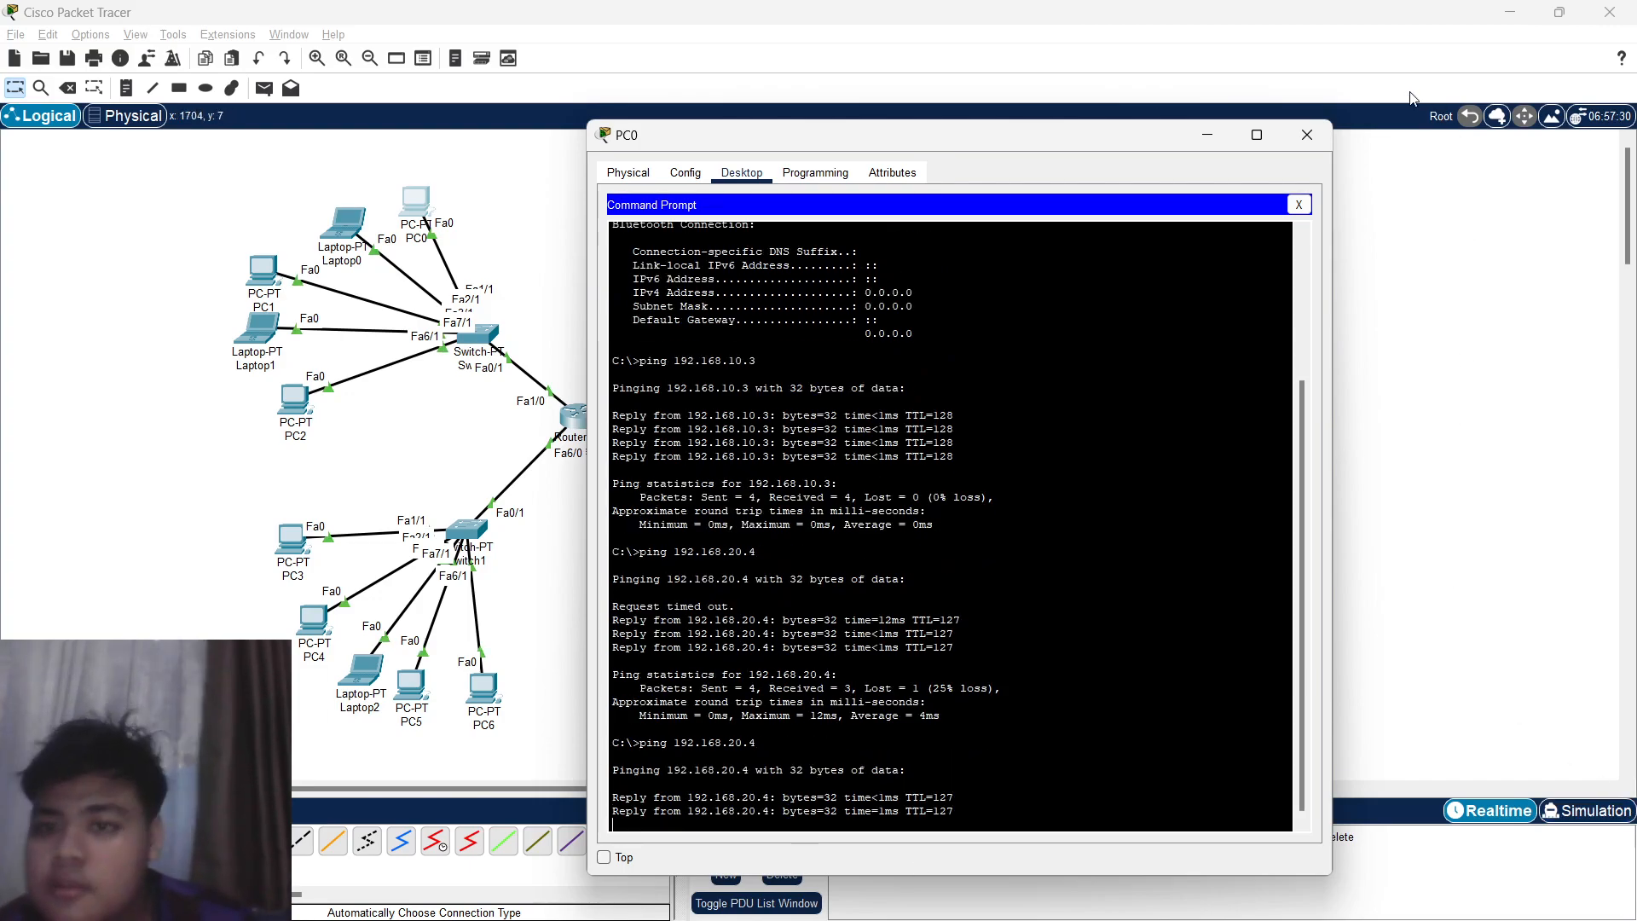
Ping 172.16.10.3 from PC0's Command Prompt to test connectivity across the two routers, then close PC0's window.
{"action": "left_click", "coordinate": [1299, 204]}
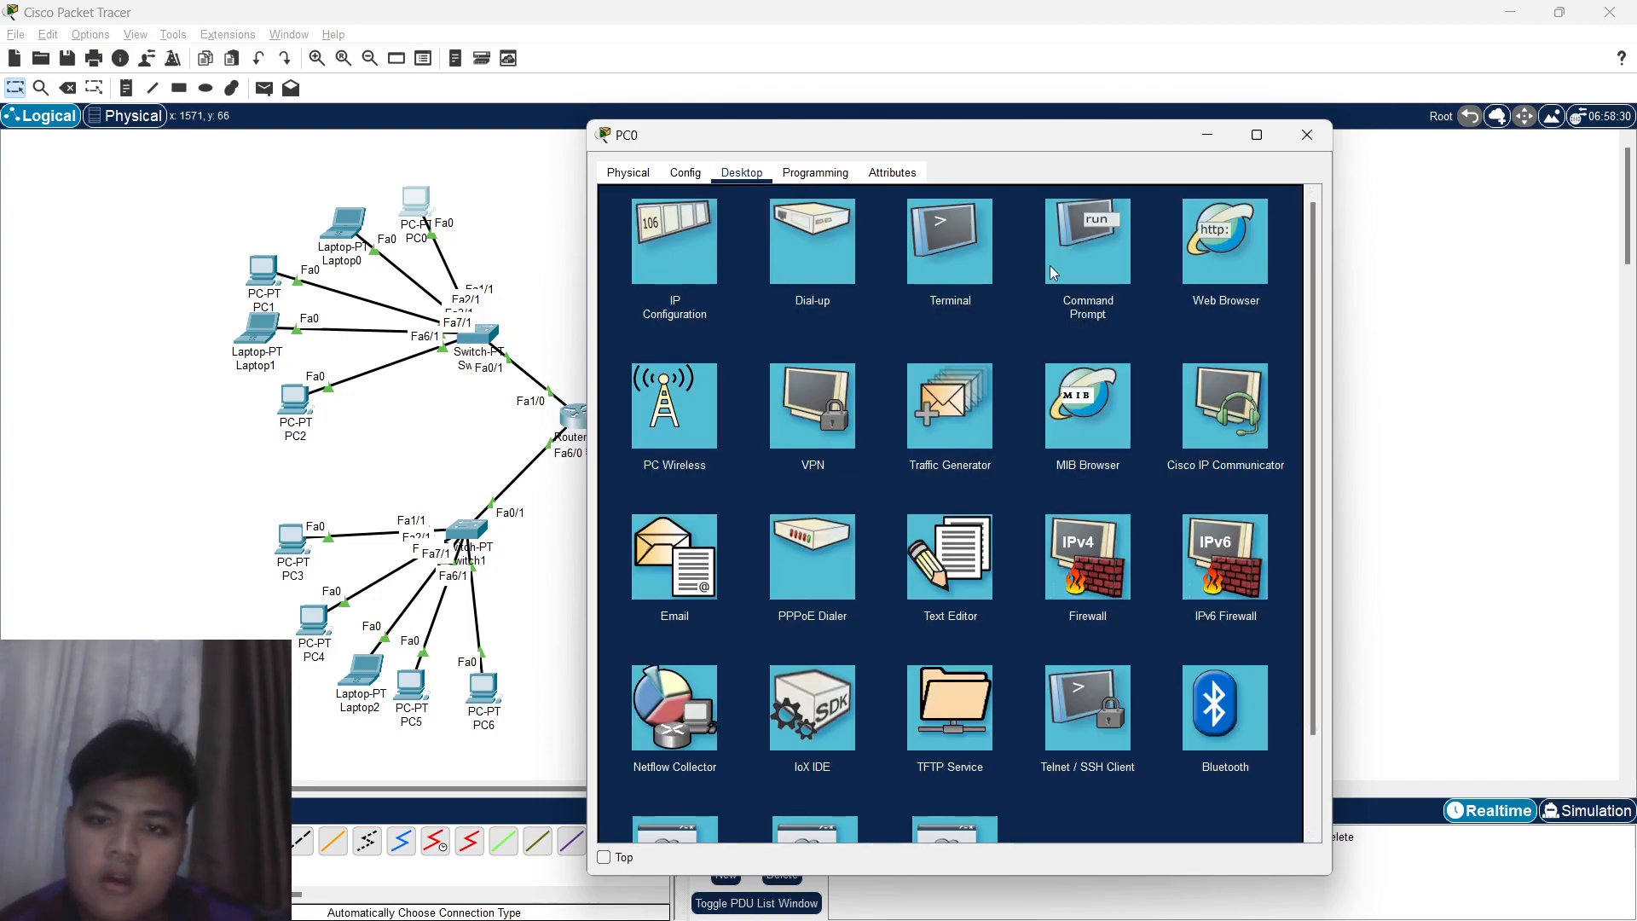
{"action": "left_click", "coordinate": [1088, 243]}
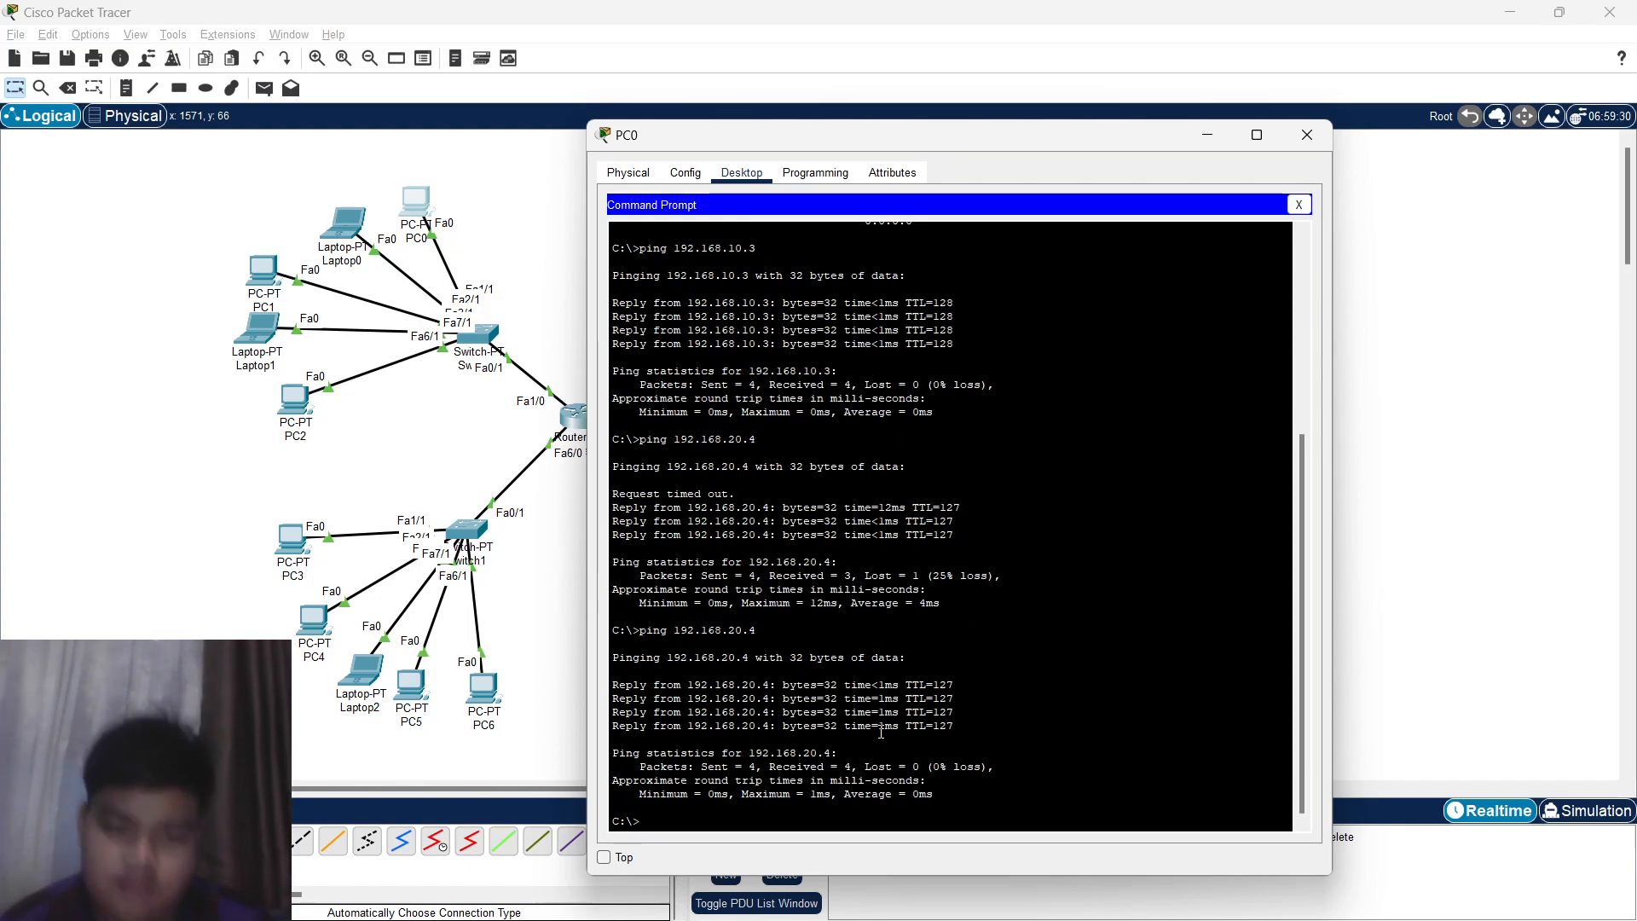
{"action": "type", "text": "ping 172.16"}
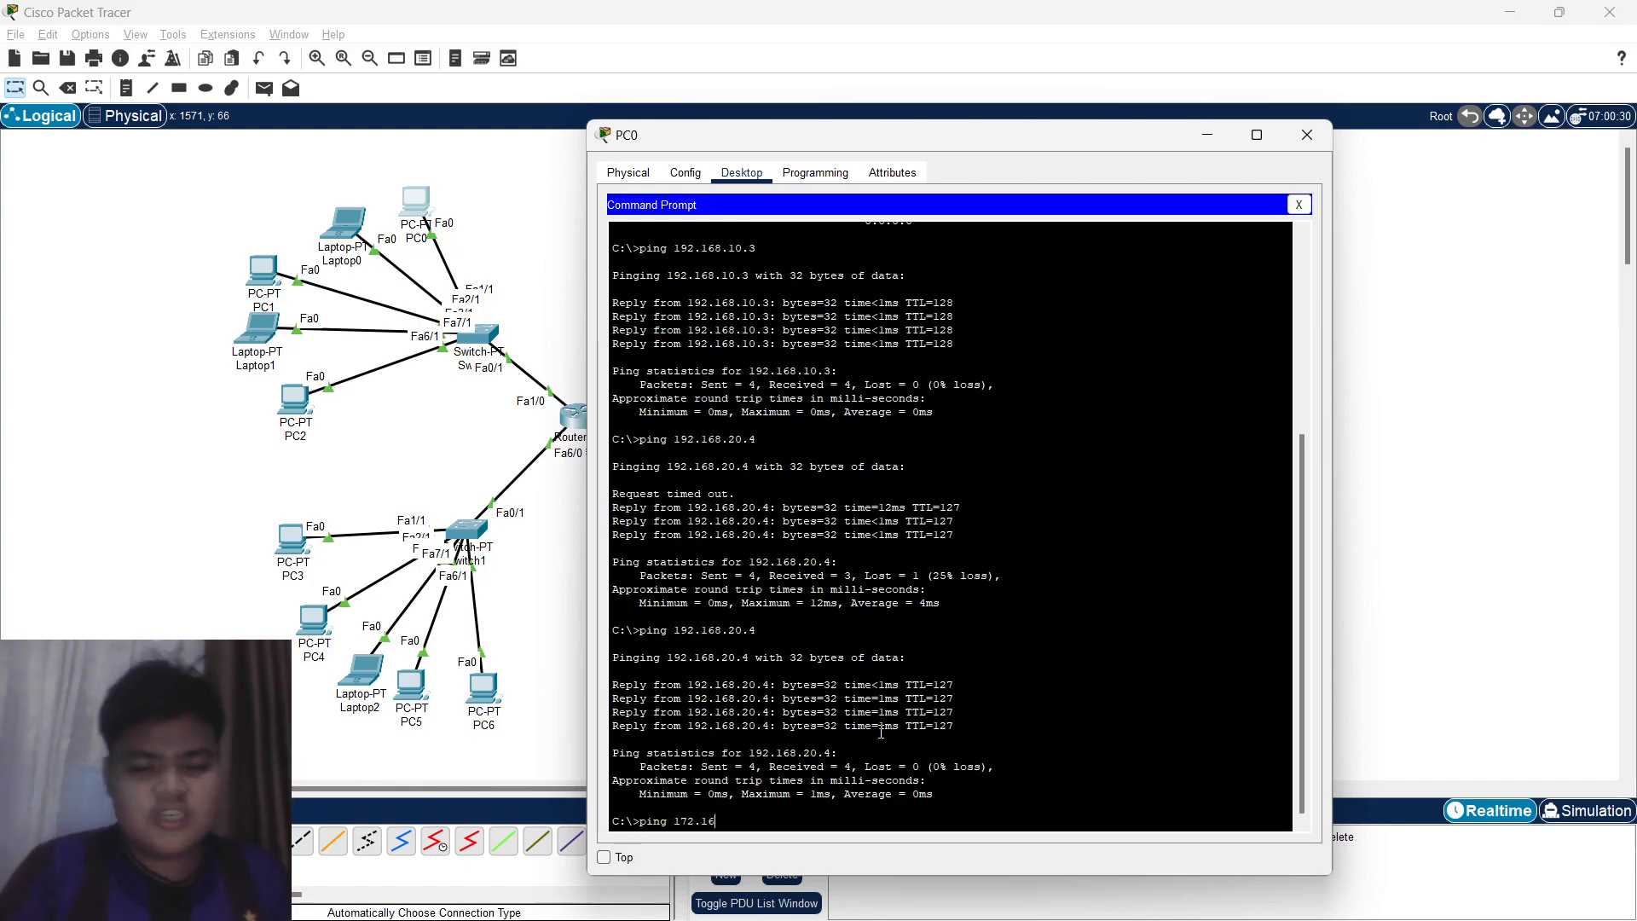
{"action": "type", "text": ".10."}
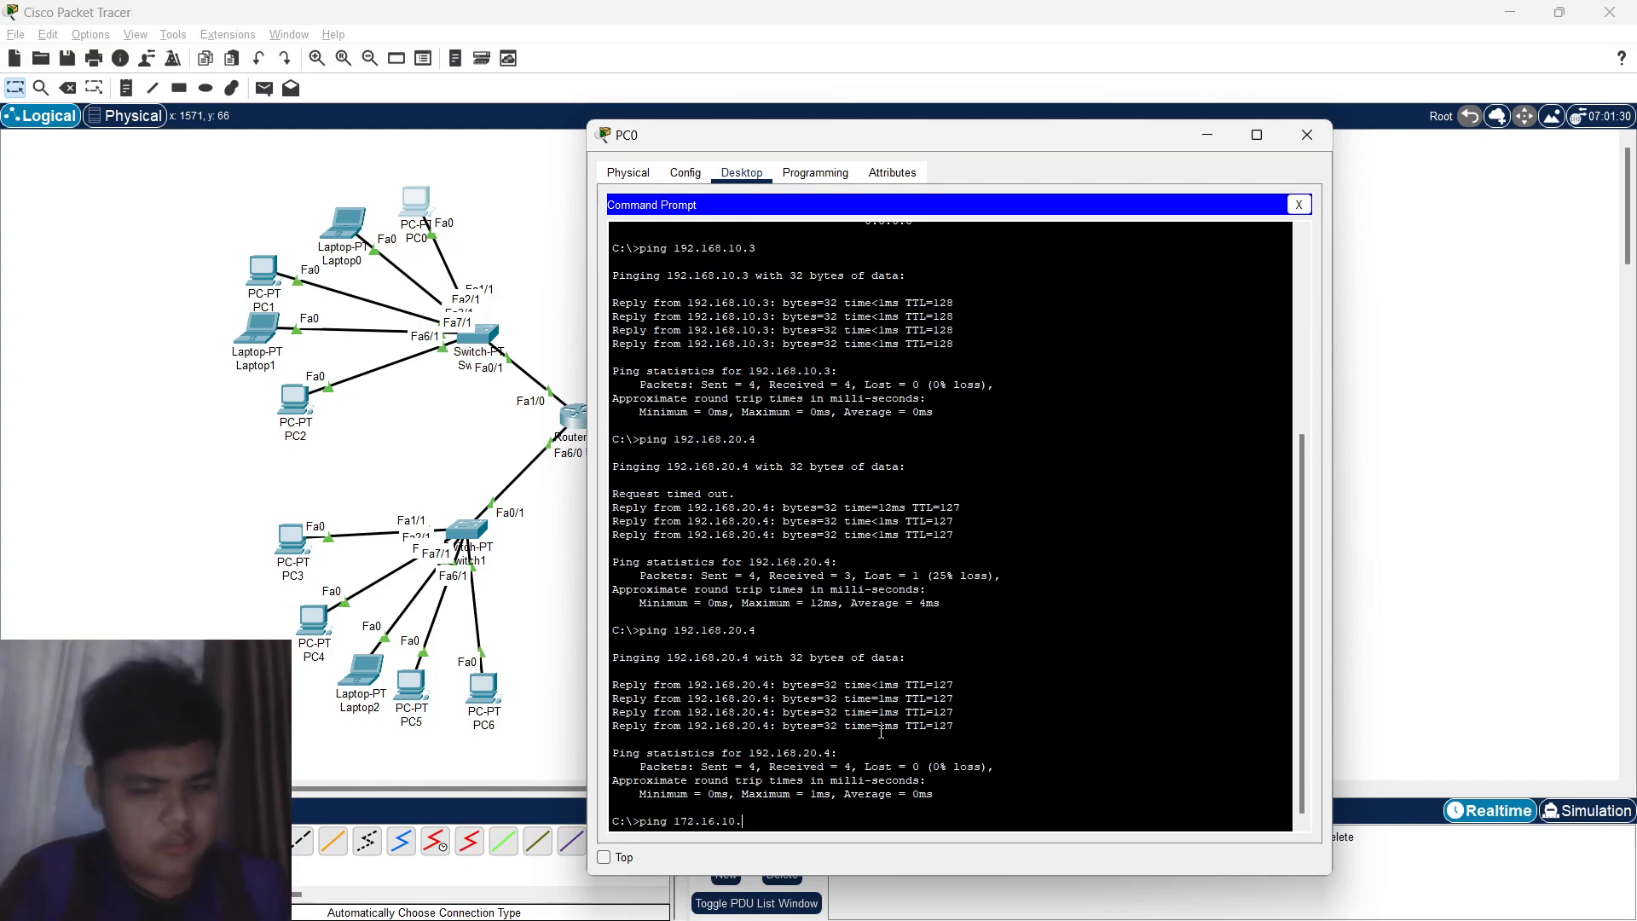
{"action": "type", "text": "3"}
{"action": "key", "text": "Return"}
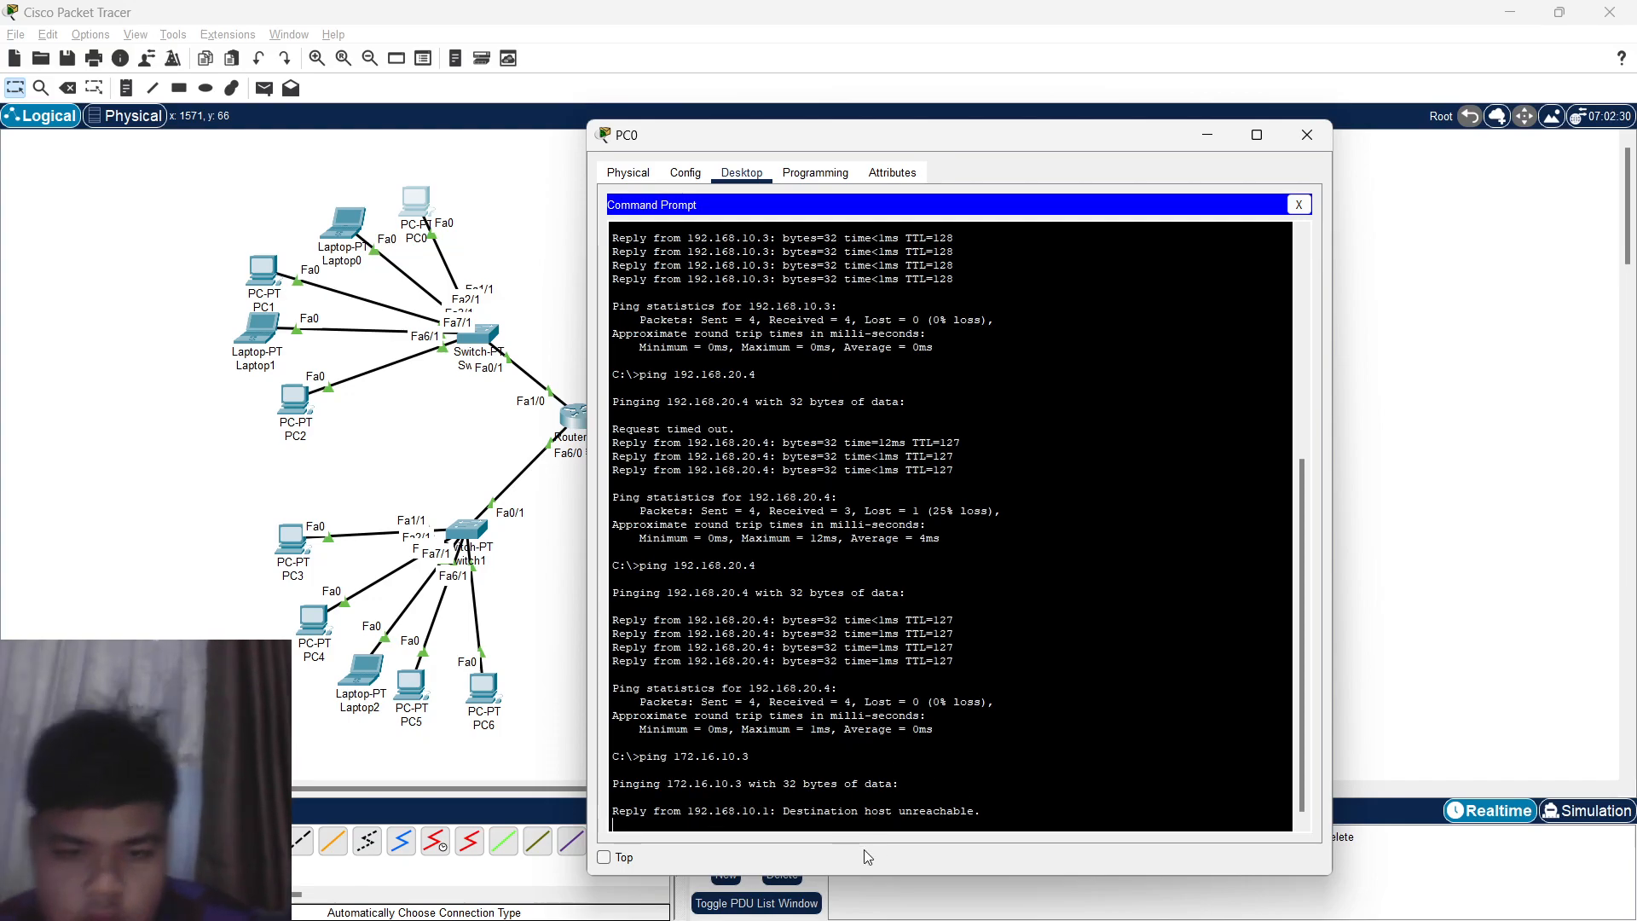
{"action": "left_click_drag", "start_coordinate": [858, 134], "coordinate": [1035, 142]}
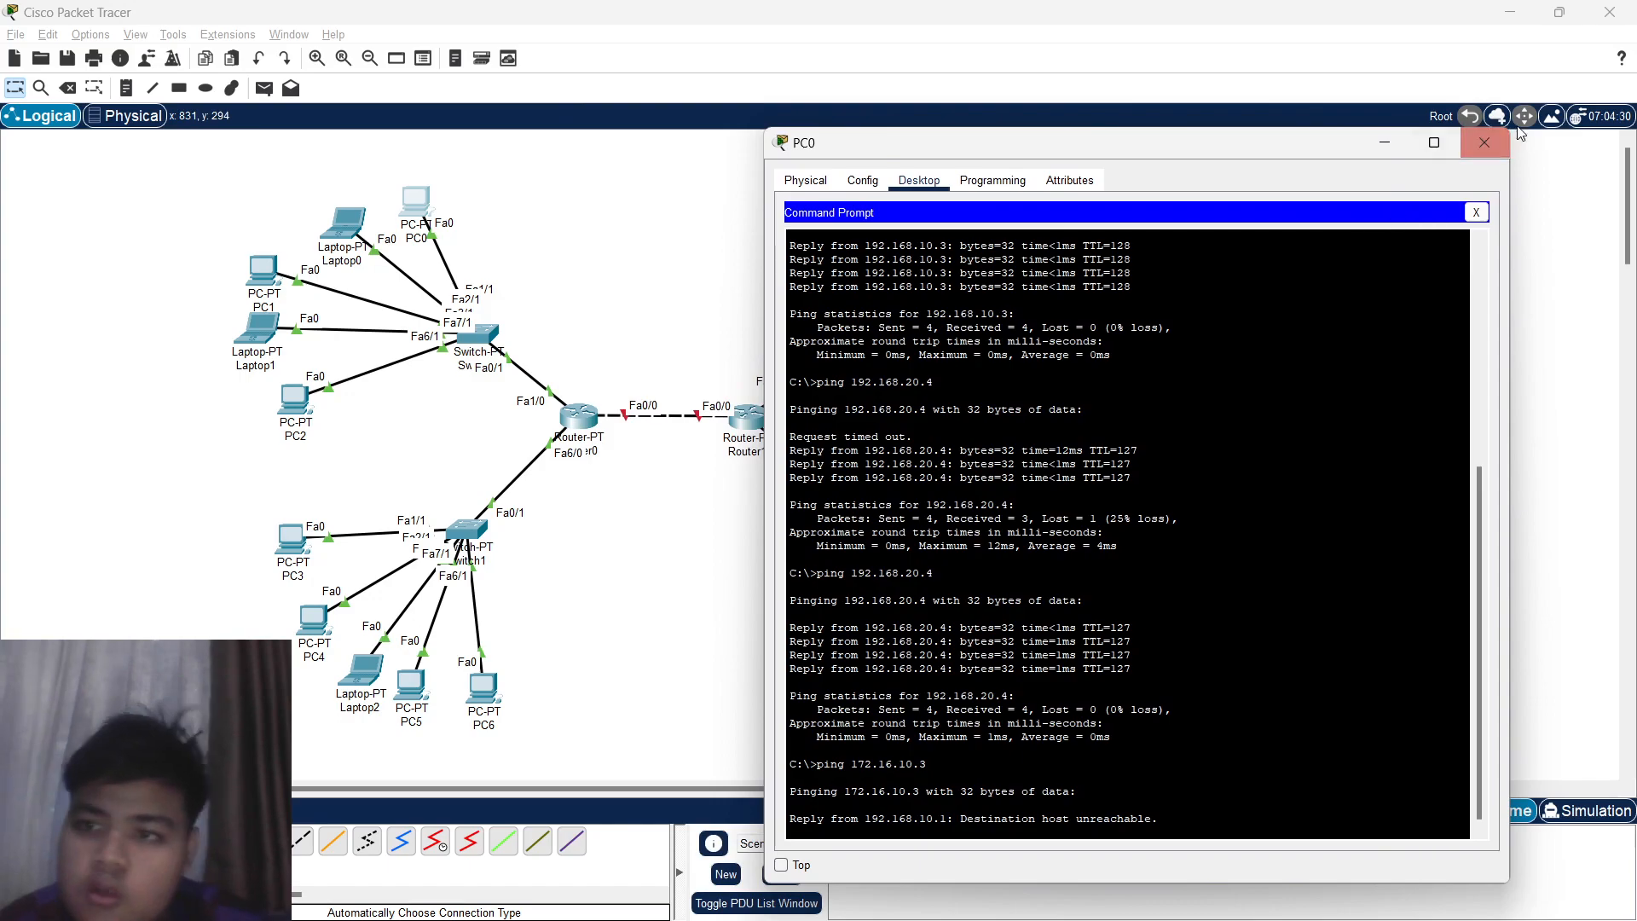
{"action": "left_click", "coordinate": [1496, 142]}
Run ipconfig in Laptop5's Command Prompt to display its IP settings.
{"action": "left_click", "coordinate": [867, 210]}
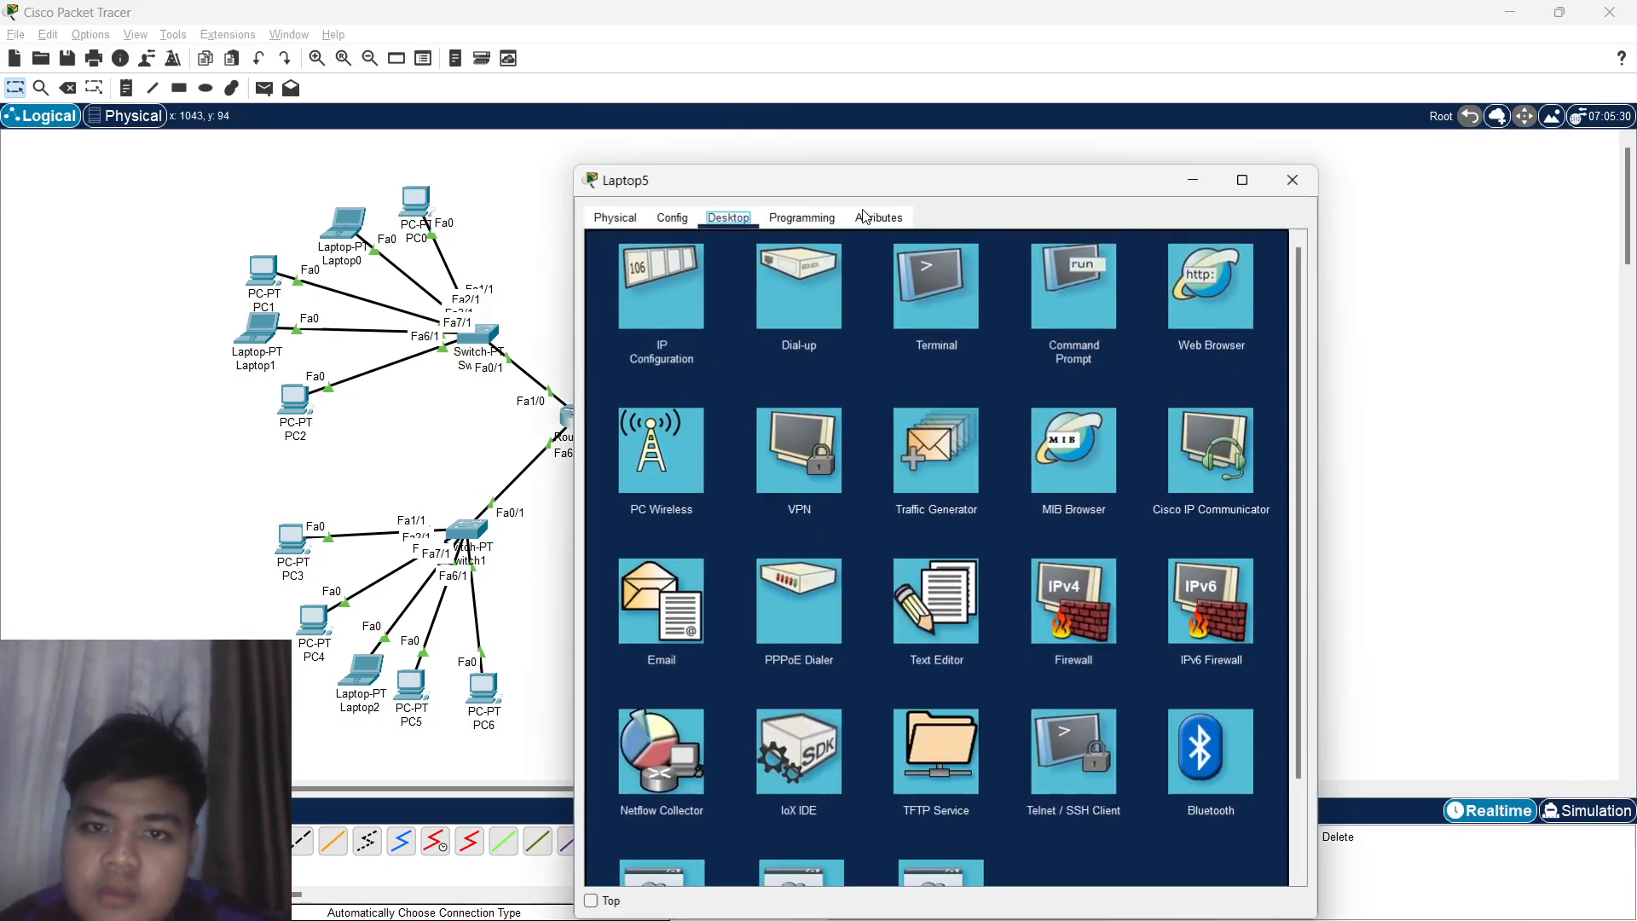
{"action": "left_click", "coordinate": [1092, 289]}
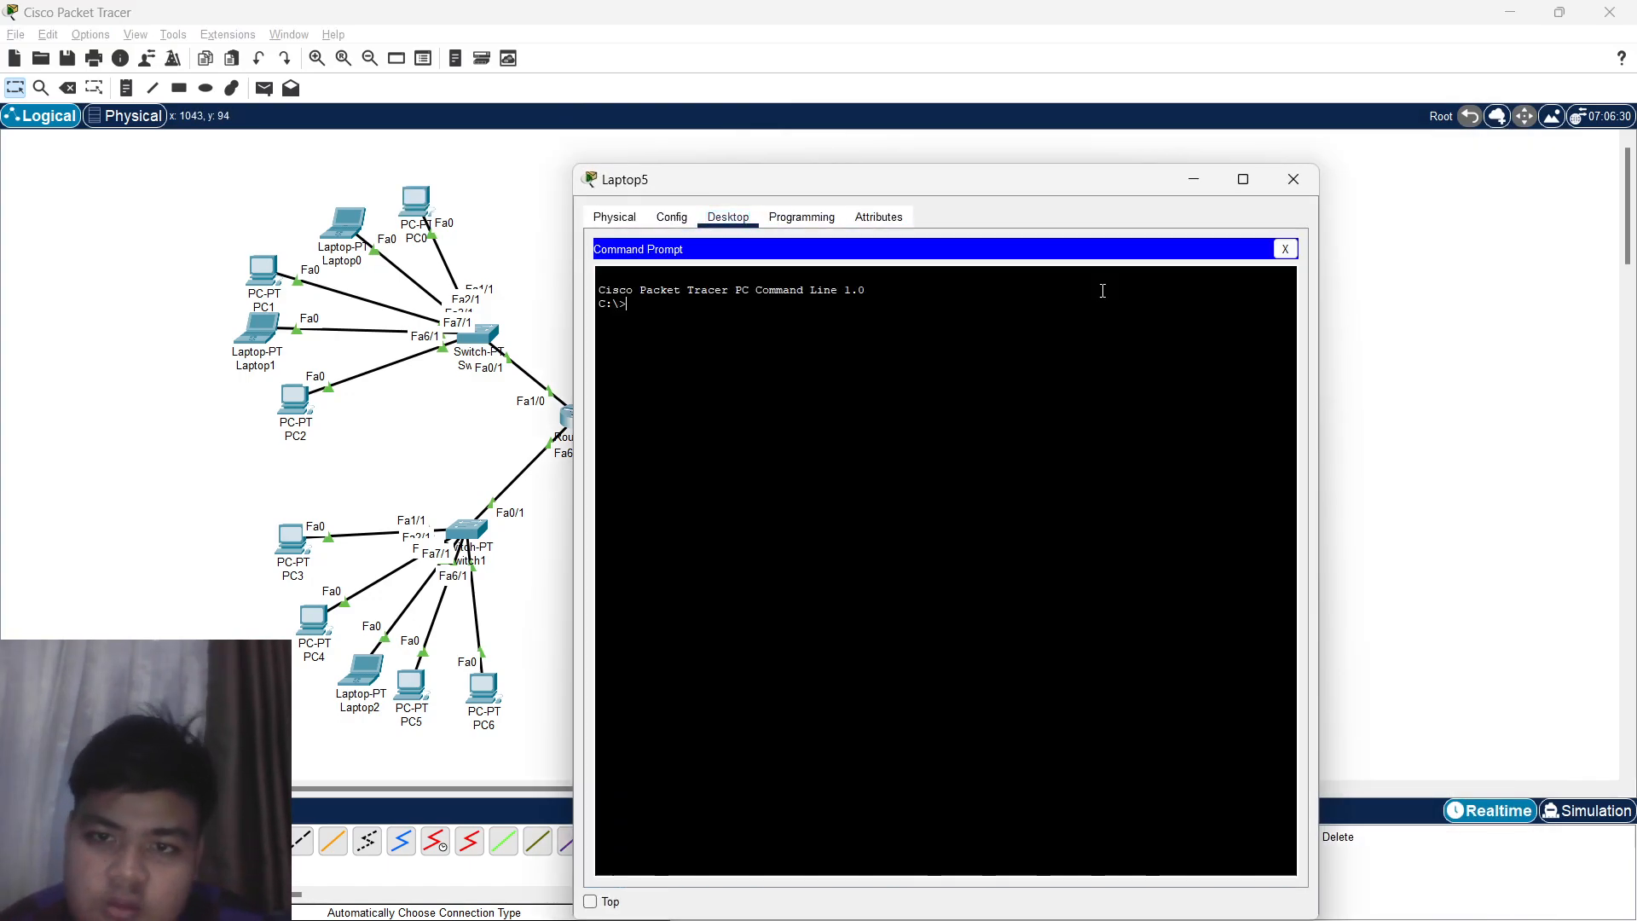
{"action": "type", "text": "ipconfig"}
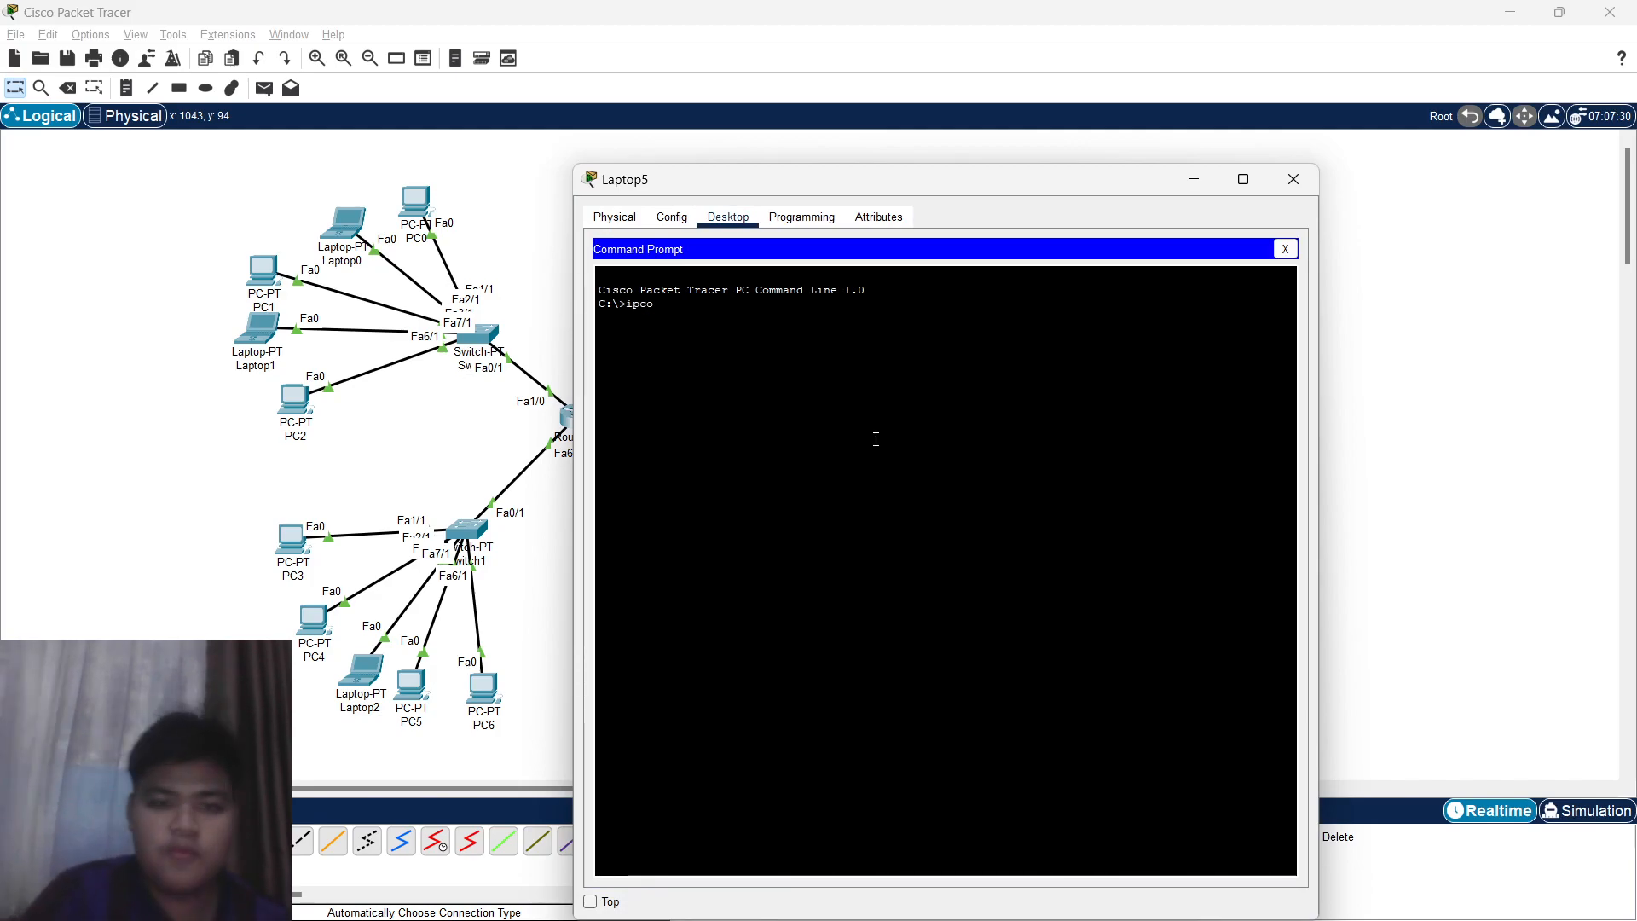
{"action": "key", "text": "Return"}
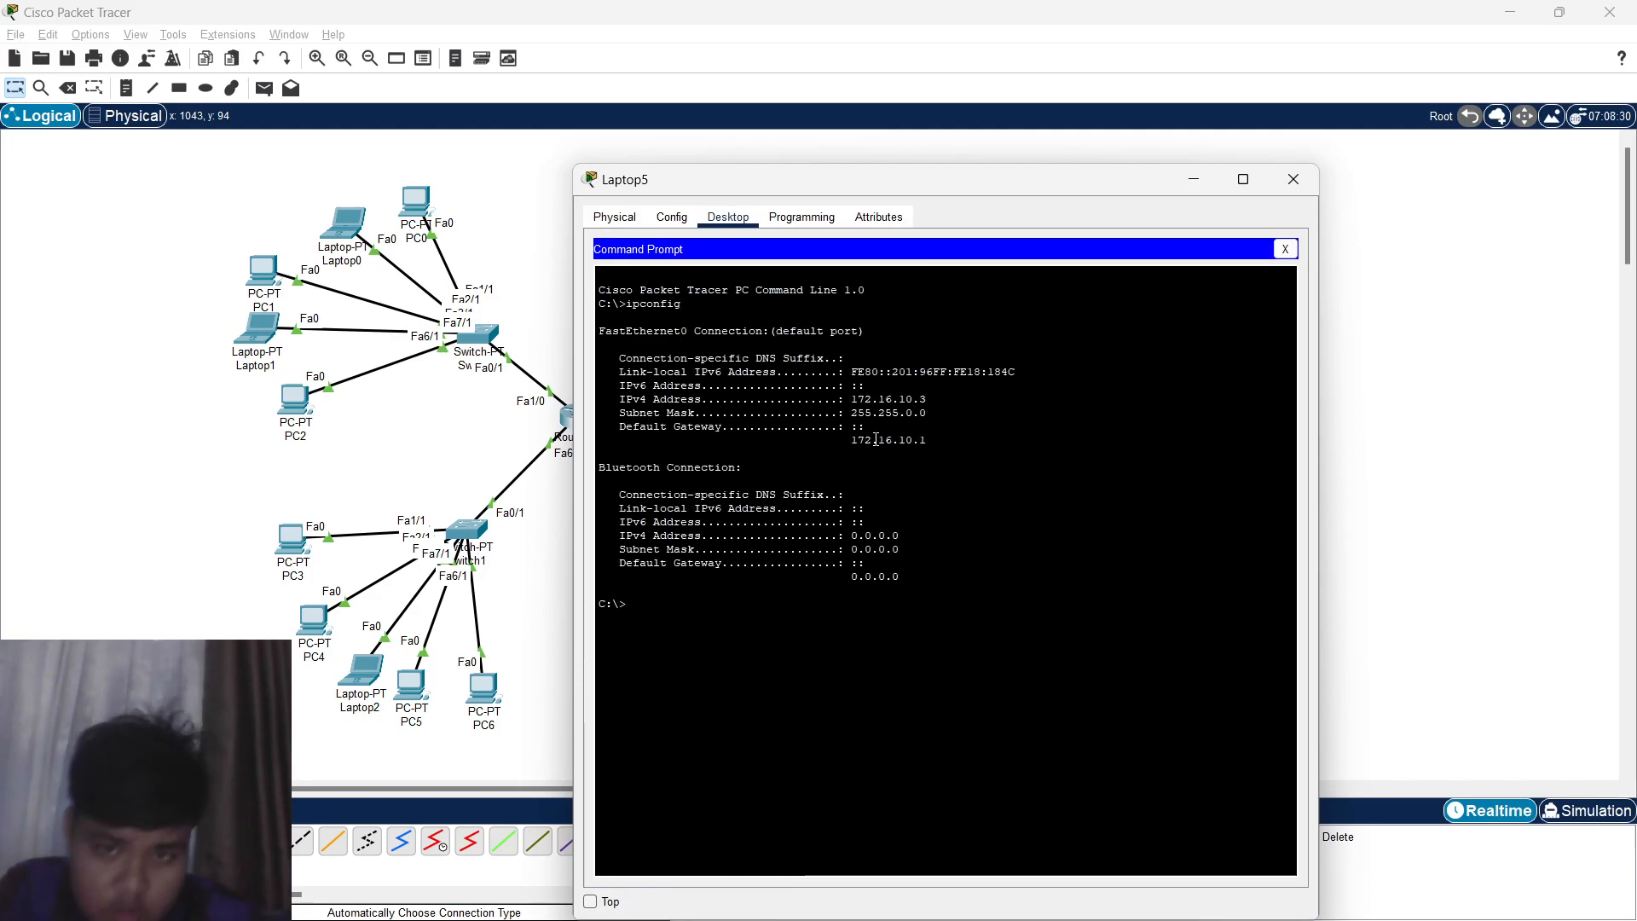
Ping 172.16.10.5 from Laptop5 to test connectivity within its local network.
{"action": "type", "text": "ping 1"}
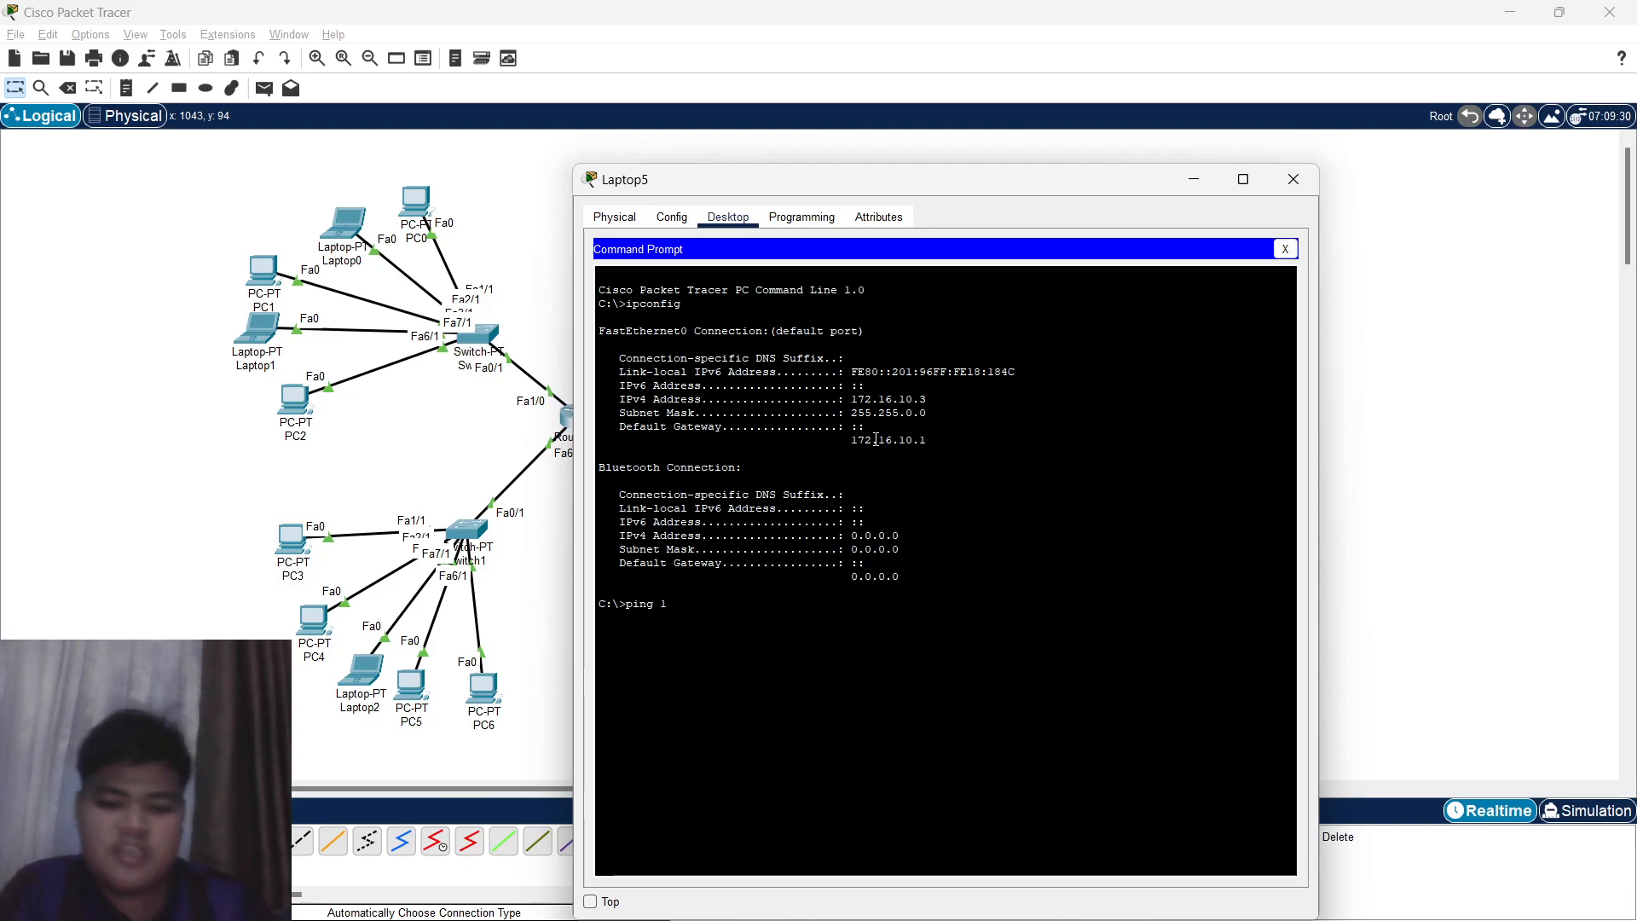
{"action": "type", "text": "72.16.10.5"}
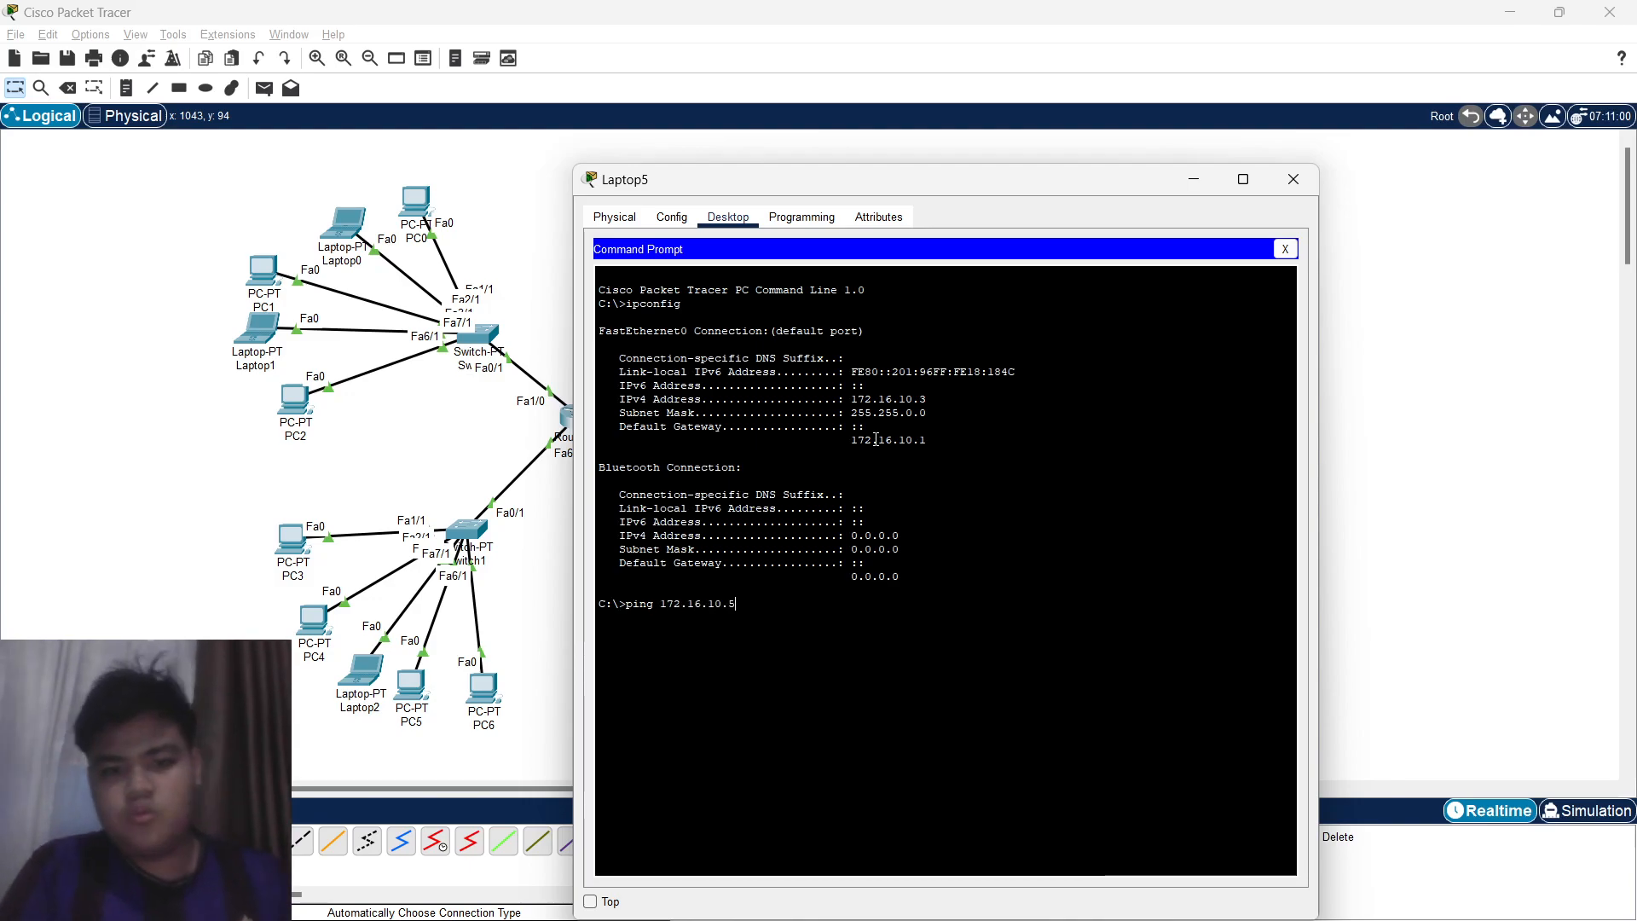
{"action": "key", "text": "Return"}
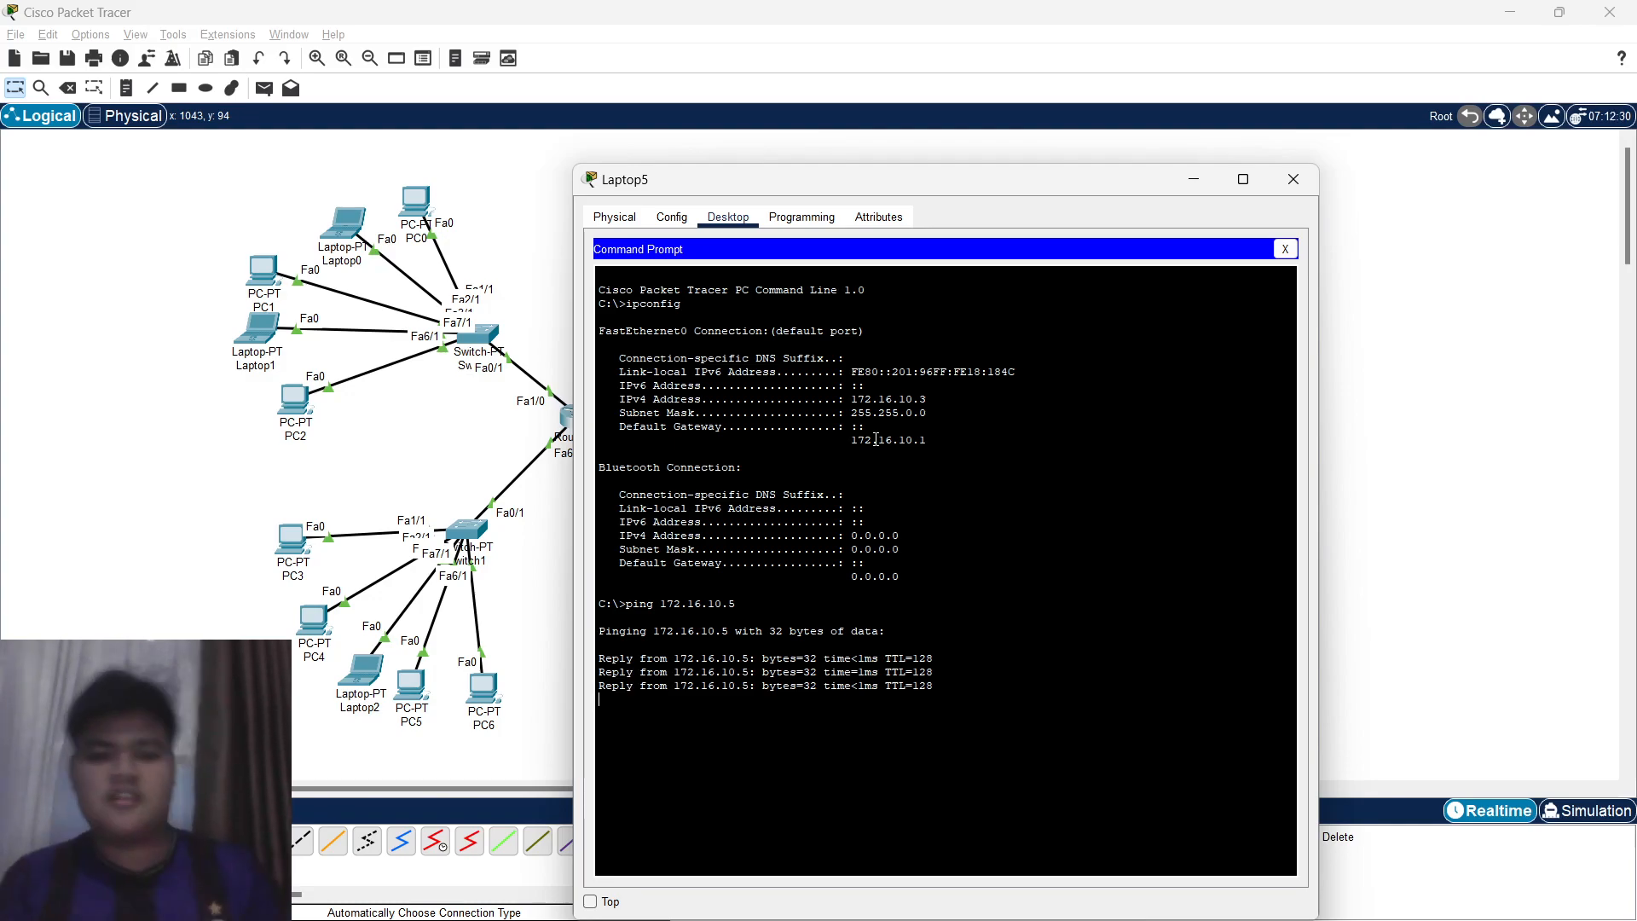
Ping 172.17.10.4 from Laptop5 to test connectivity with the other network behind Router1.
{"action": "key", "text": "Up"}
{"action": "key", "text": "BackSpace"}
{"action": "key", "text": "BackSpace"}
{"action": "key", "text": "BackSpace"}
{"action": "key", "text": "BackSpace"}
{"action": "type", "text": "2."}
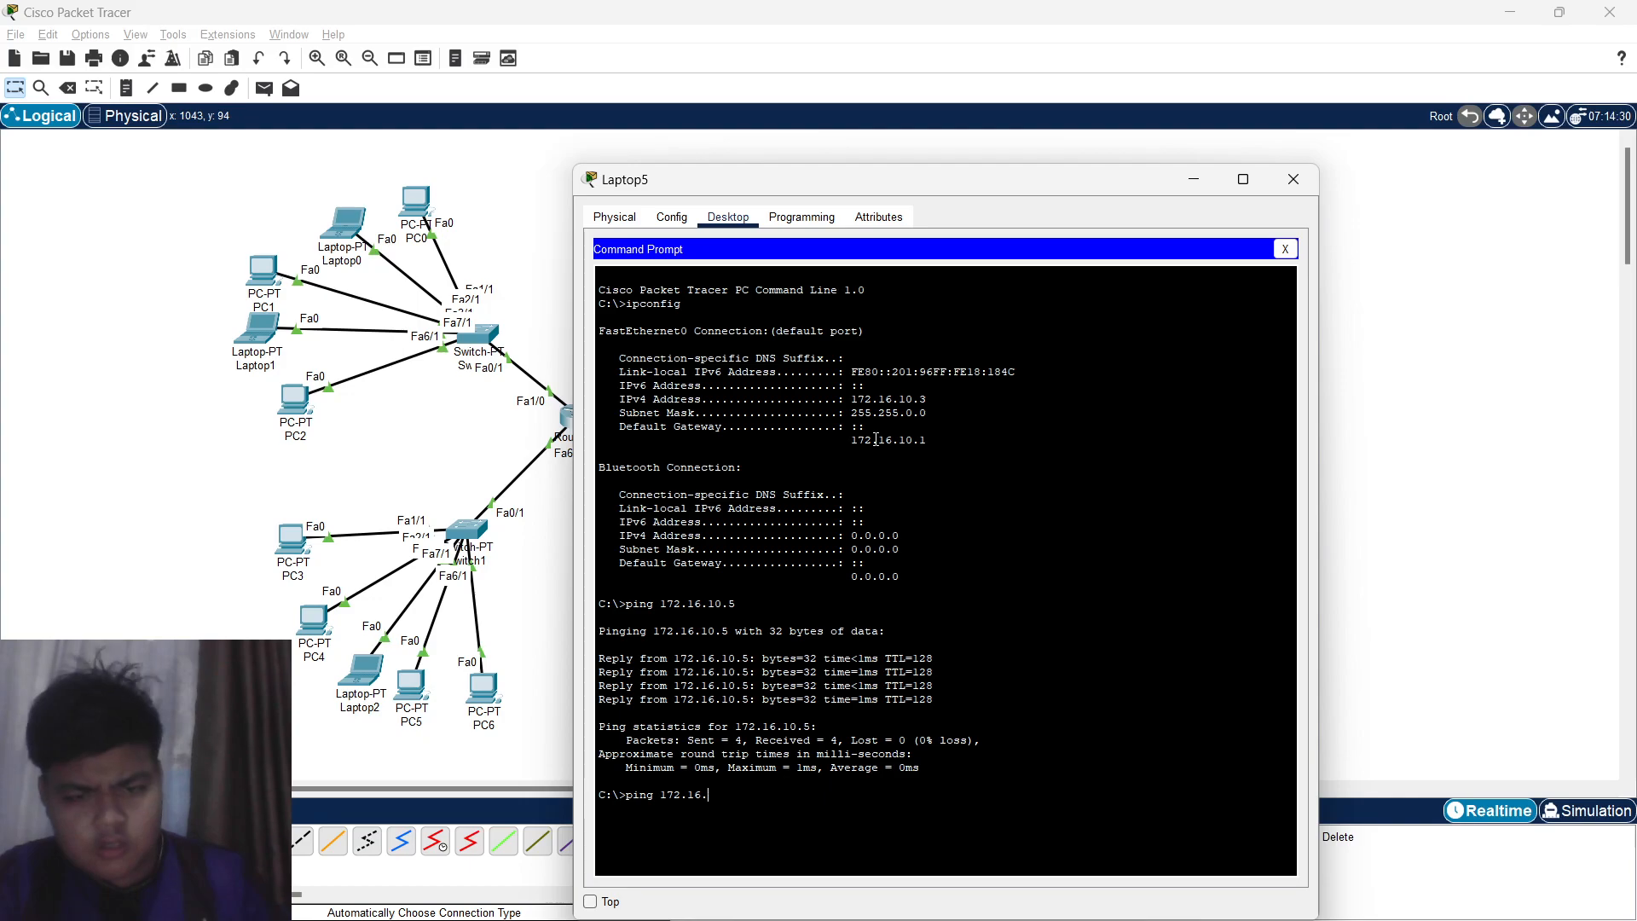
{"action": "type", "text": "17.10.4"}
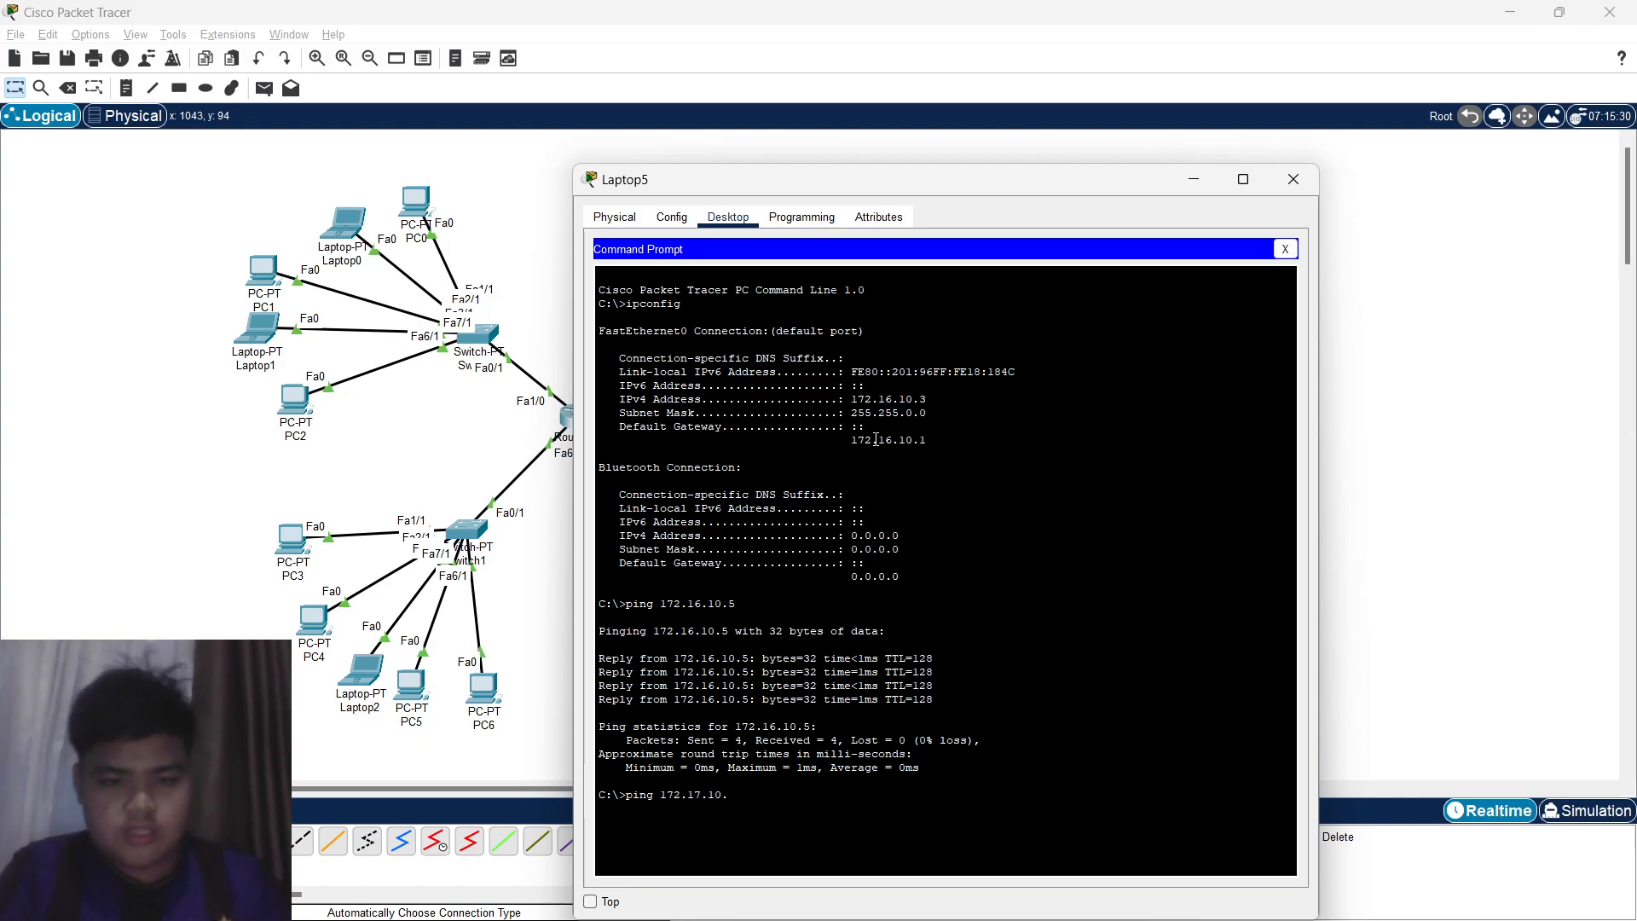
{"action": "key", "text": "Return"}
Repeat the ping to 172.17.10.4 from Laptop5 and close the laptop's window.
{"action": "left_click_drag", "start_coordinate": [1008, 182], "coordinate": [1012, 141]}
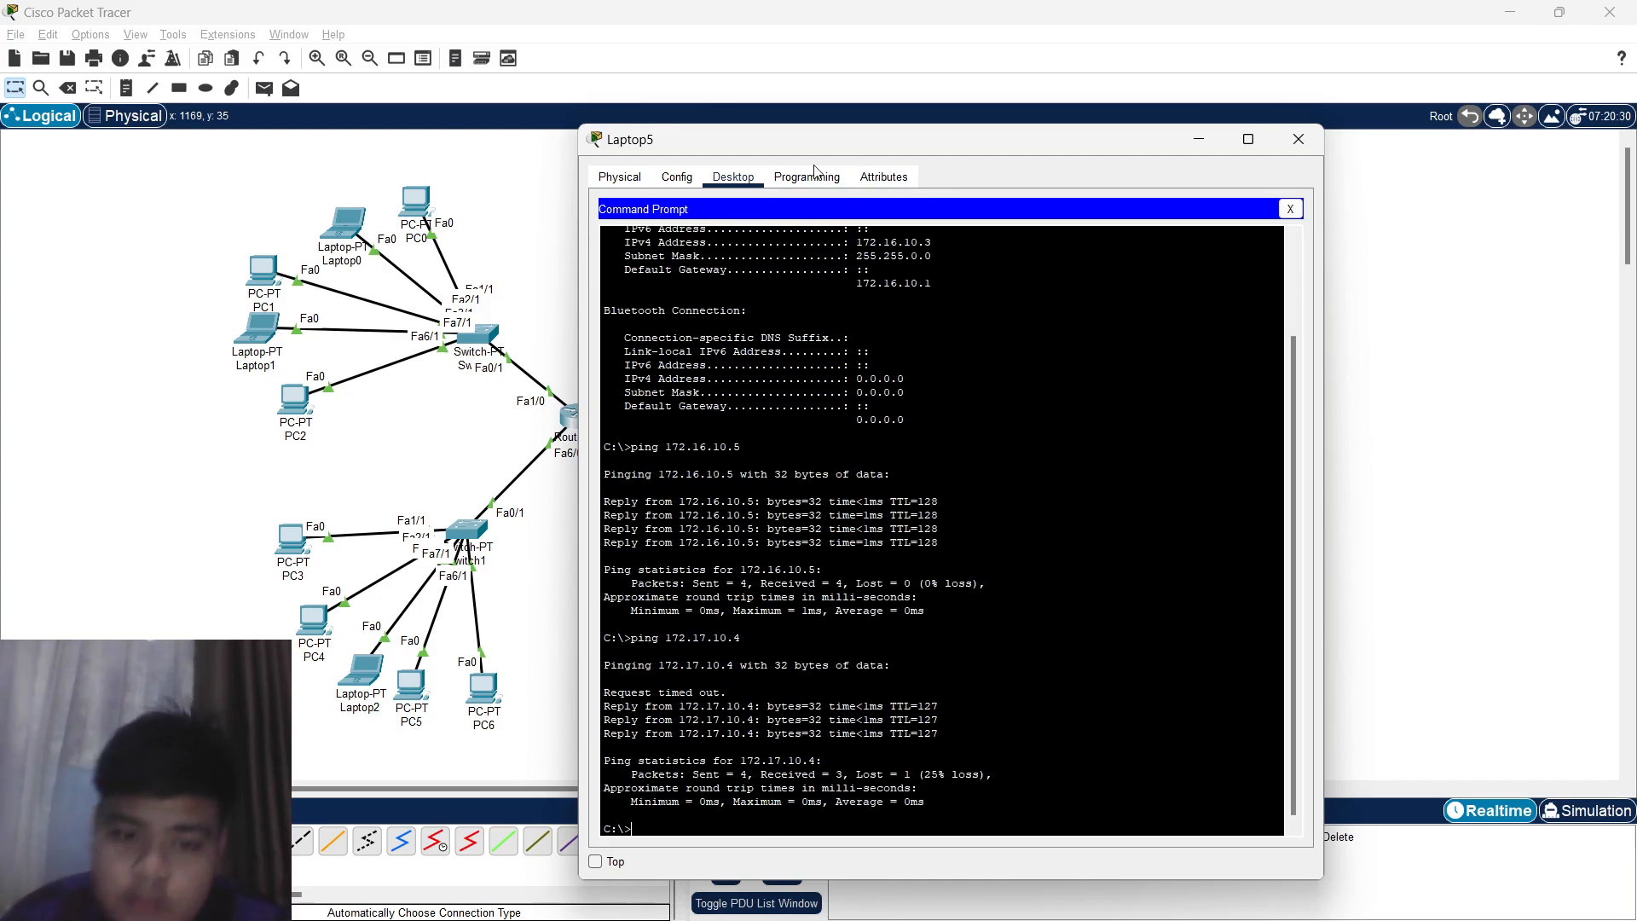
{"action": "key", "text": "Up"}
{"action": "key", "text": "Return"}
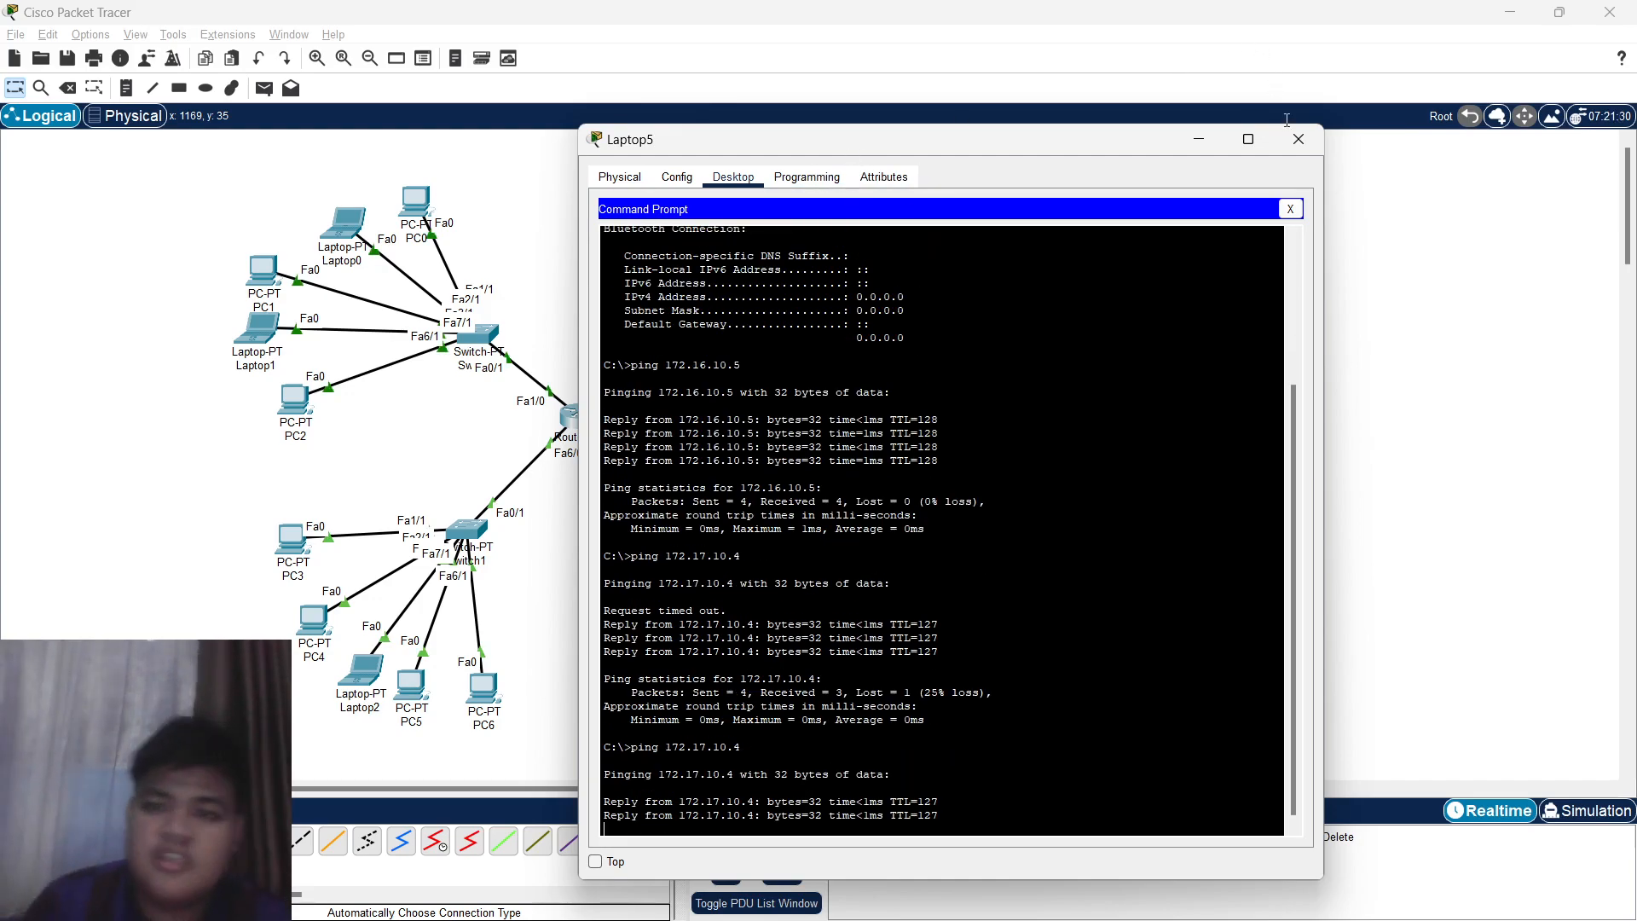
{"action": "left_click", "coordinate": [1298, 139]}
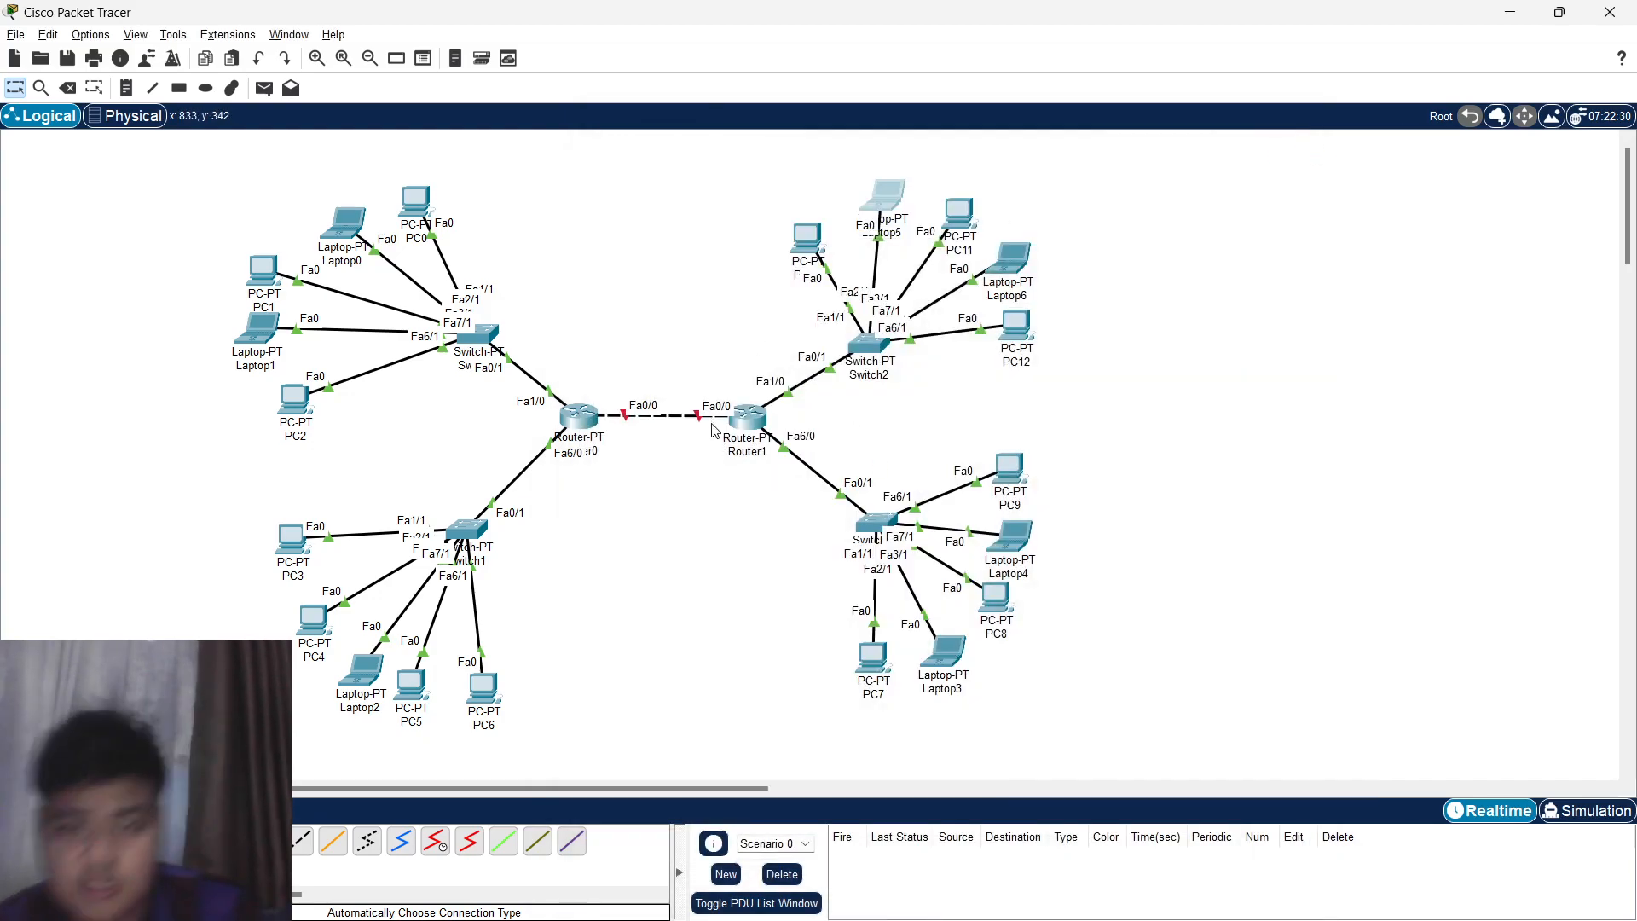